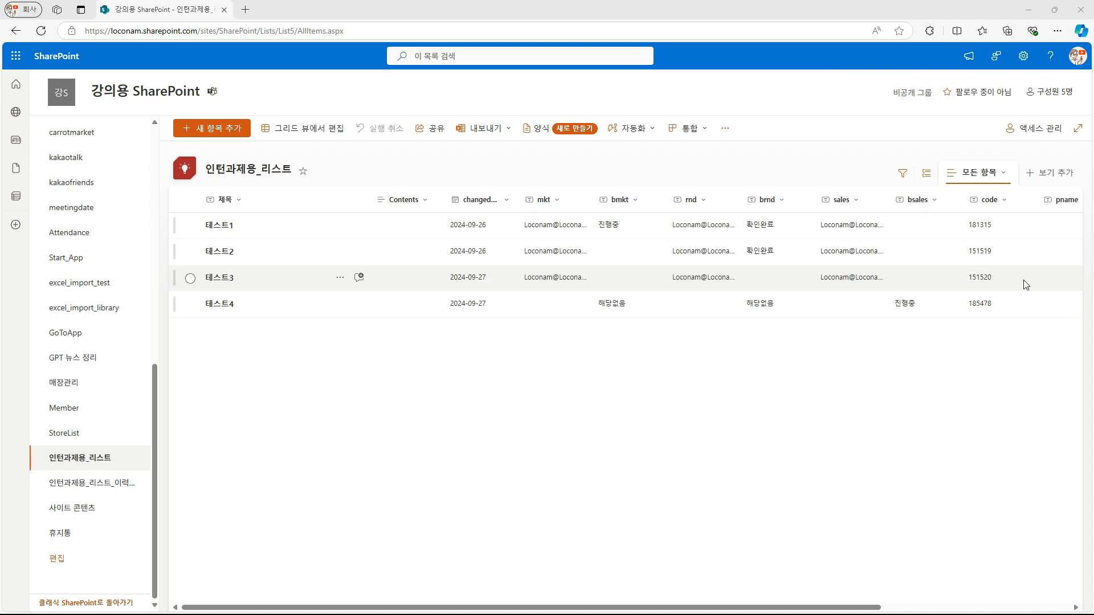
Step: Examine the columns of the 인턴과제용_리스트 list from Contents through new, and the column types available for a new column
{"action": "scroll", "coordinate": [745, 530], "scroll_direction": "right", "scroll_amount": 3}
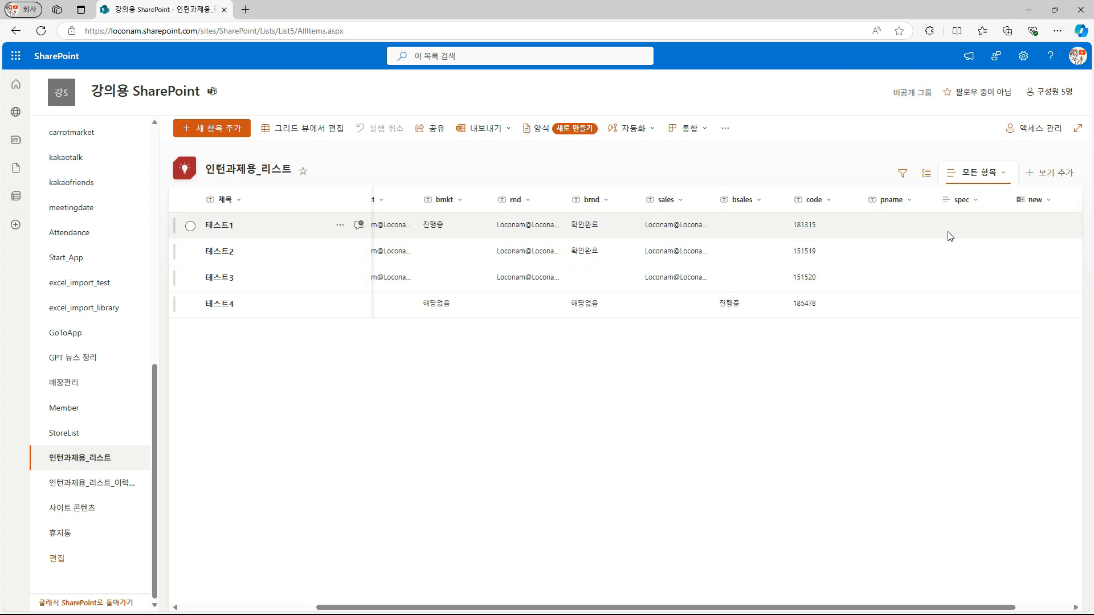
{"action": "left_click", "coordinate": [1035, 201]}
{"action": "scroll", "coordinate": [1042, 211], "scroll_direction": "right", "scroll_amount": 2}
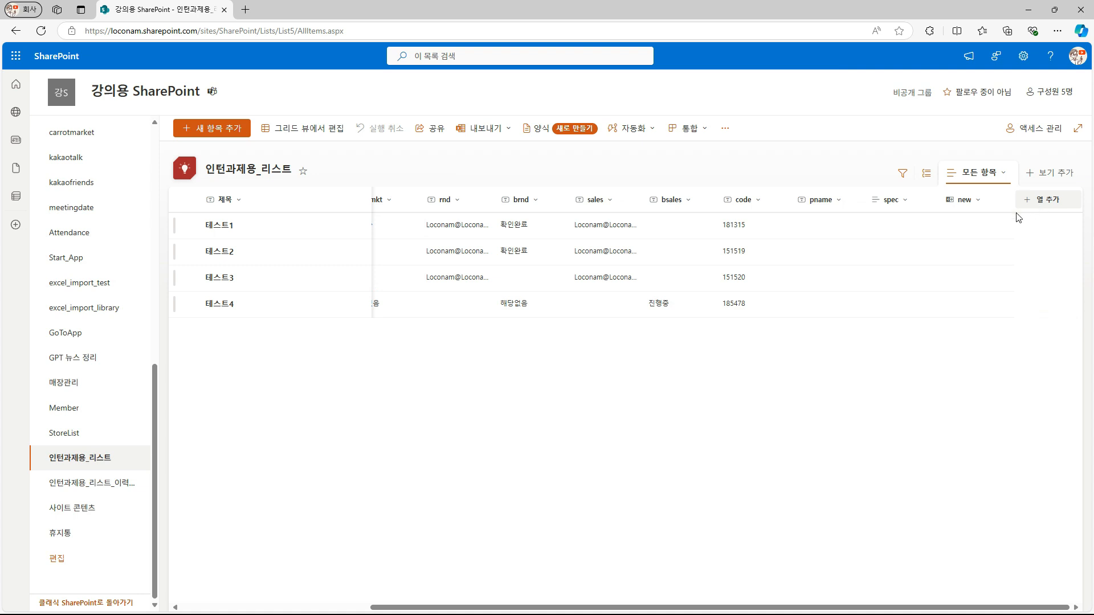
{"action": "left_click", "coordinate": [1023, 202]}
{"action": "scroll", "coordinate": [1017, 294], "scroll_direction": "down", "scroll_amount": 1}
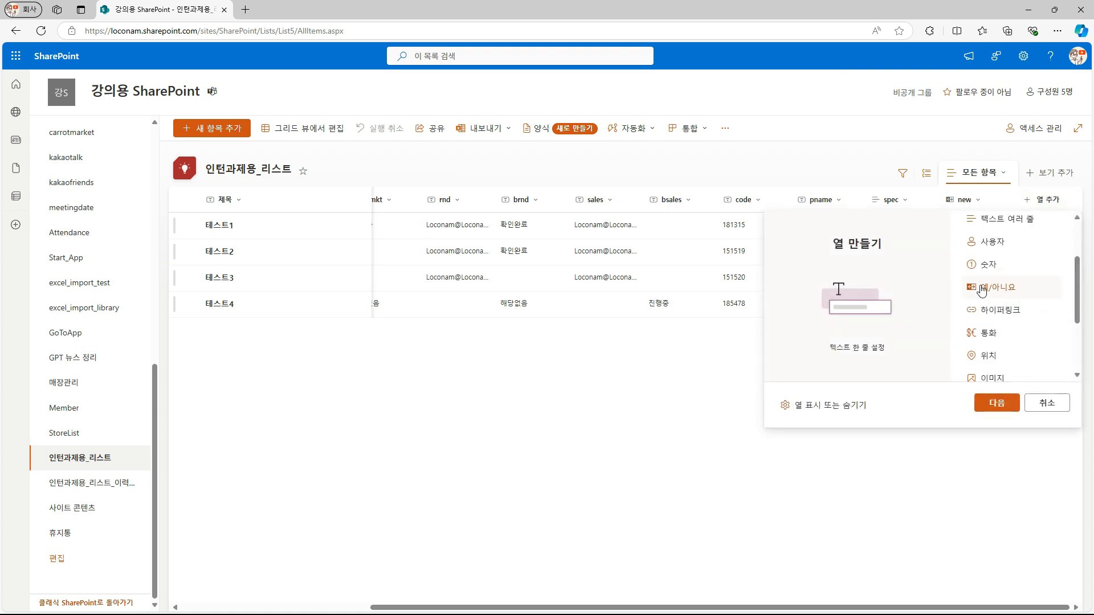
{"action": "left_click", "coordinate": [1046, 403]}
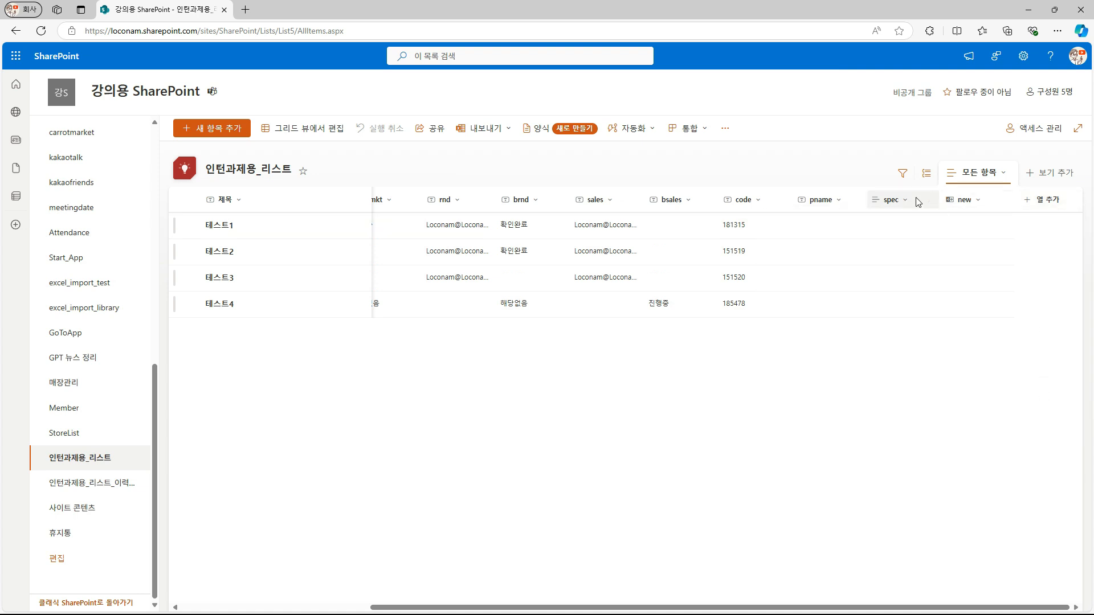
{"action": "left_click_drag", "start_coordinate": [918, 607], "coordinate": [729, 607]}
{"action": "left_click", "coordinate": [482, 202]}
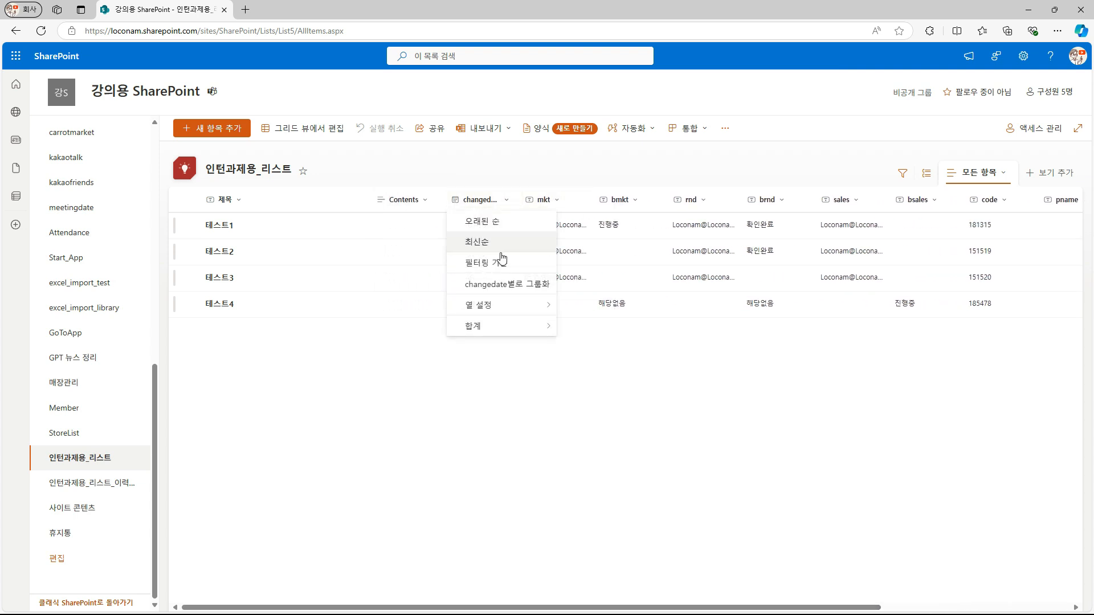
{"action": "left_click", "coordinate": [417, 204]}
{"action": "left_click", "coordinate": [458, 424]}
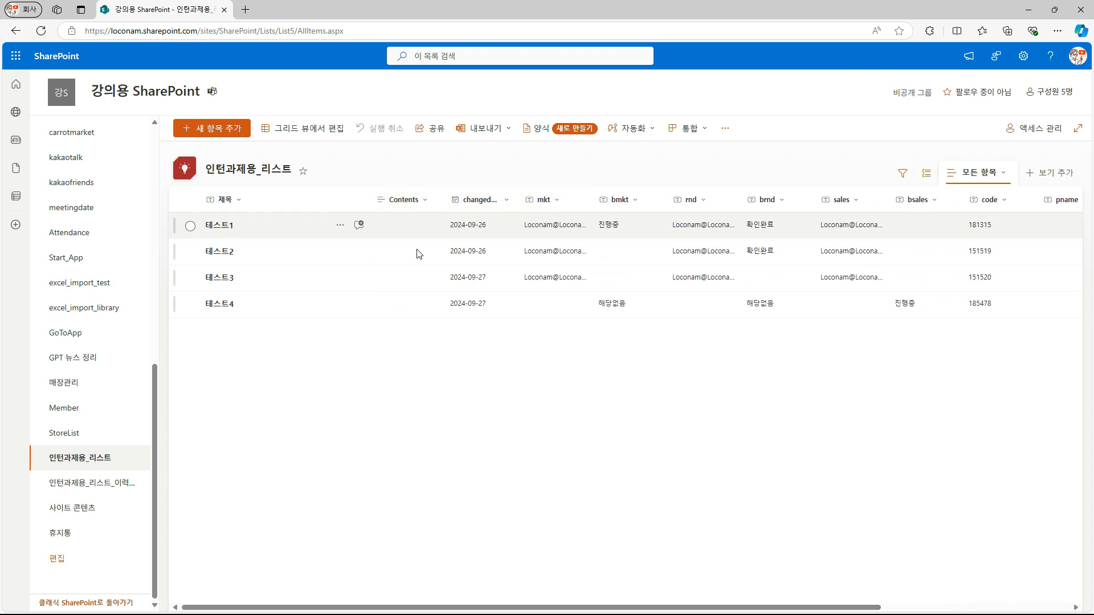
{"action": "left_click_drag", "start_coordinate": [476, 608], "coordinate": [607, 608]}
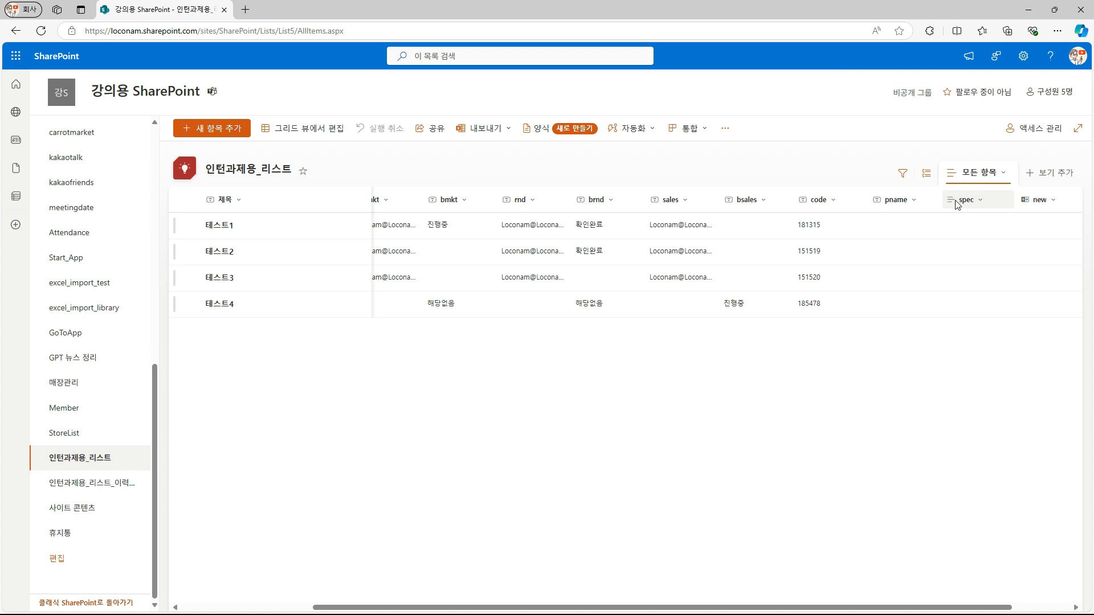
{"action": "left_click_drag", "start_coordinate": [815, 604], "coordinate": [160, 482]}
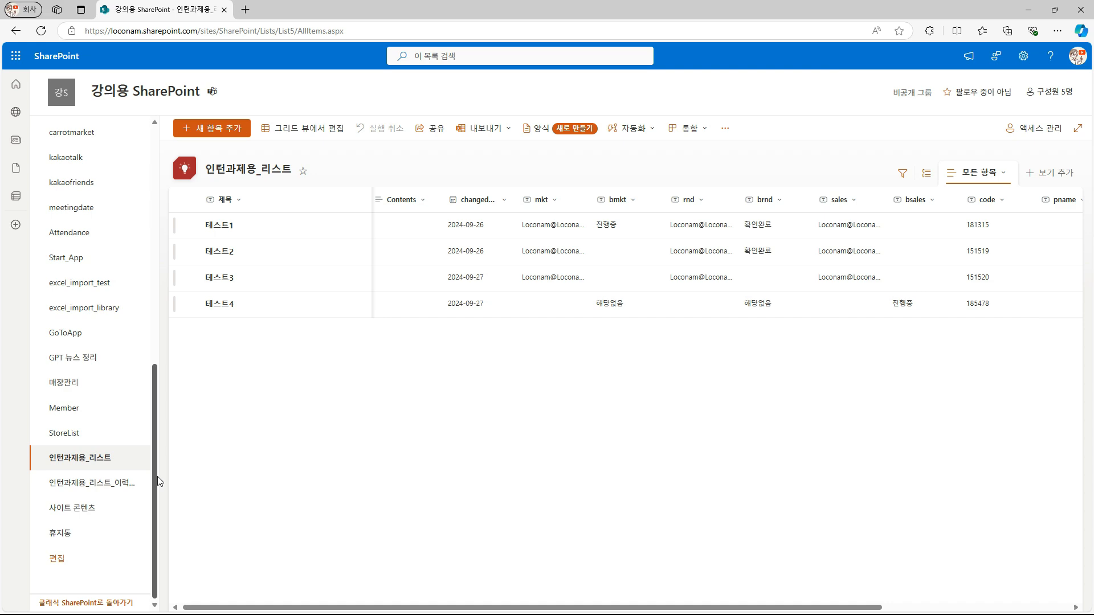
Step: Create a list named 인턴과제용_리스트_이력관리목록 on the 강의용 SharePoint site, based on the existing 인턴과제용_리스트 list
{"action": "scroll", "coordinate": [137, 433], "scroll_direction": "up", "scroll_amount": 5}
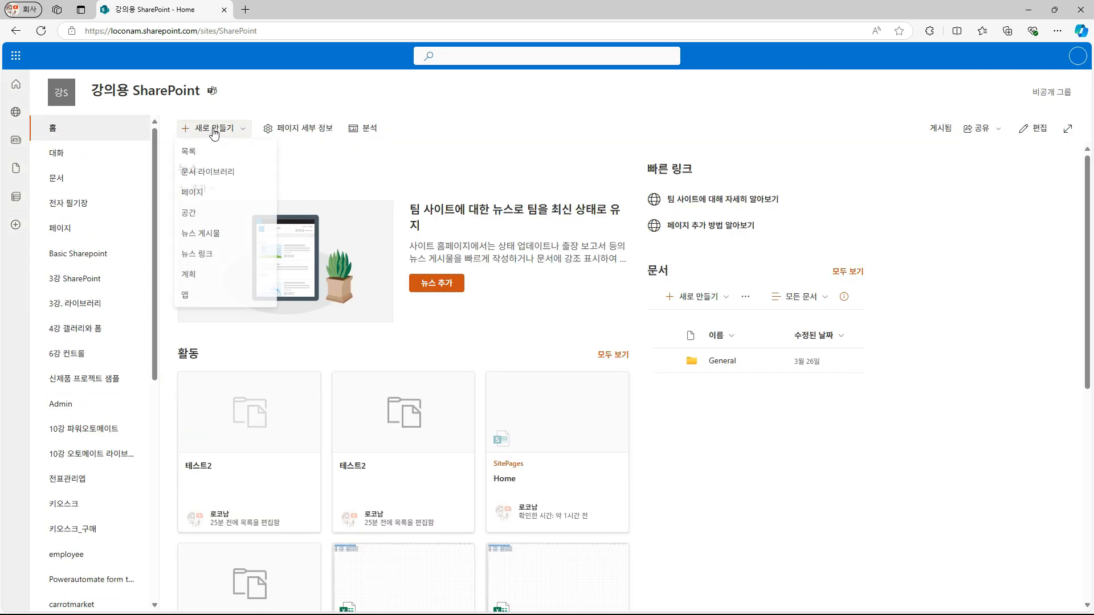
{"action": "left_click", "coordinate": [219, 154]}
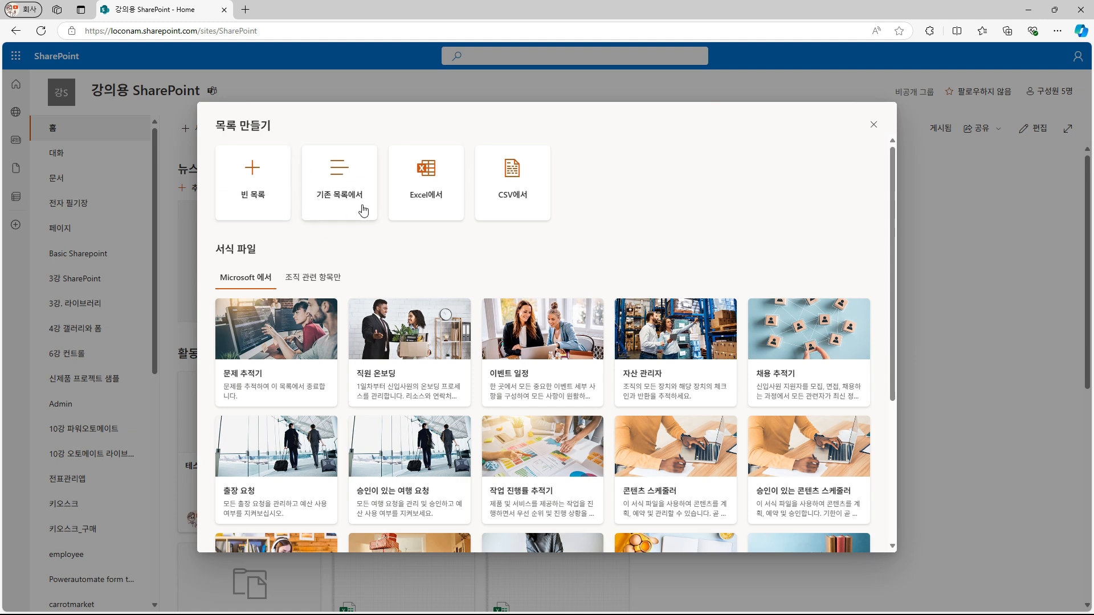
{"action": "left_click", "coordinate": [346, 182]}
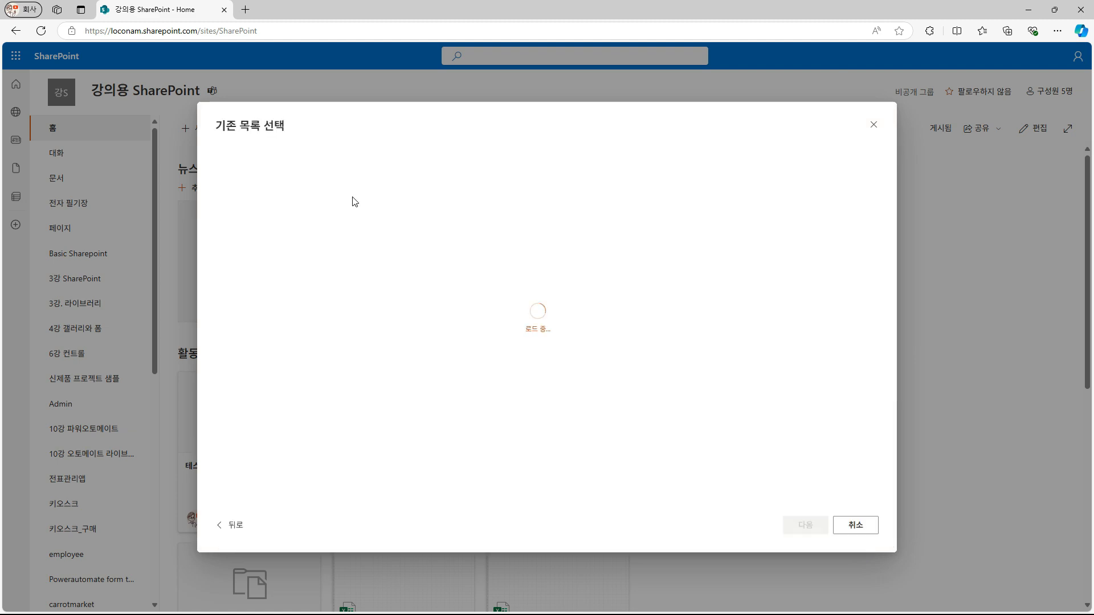
{"action": "left_click", "coordinate": [501, 260]}
{"action": "scroll", "coordinate": [549, 391], "scroll_direction": "down", "scroll_amount": 5}
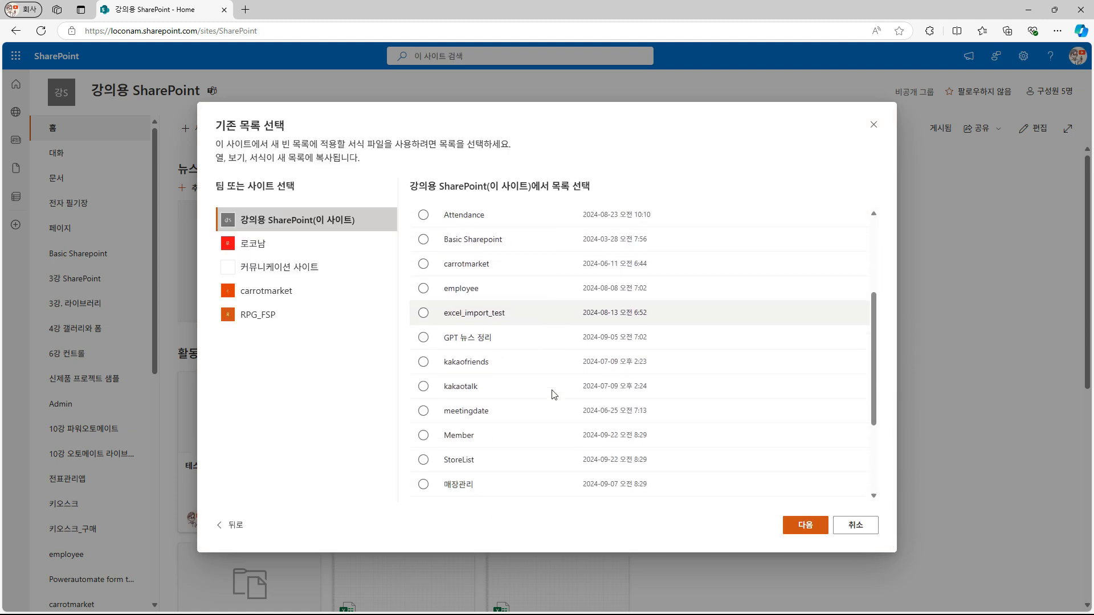
{"action": "left_click", "coordinate": [544, 391]}
{"action": "left_click", "coordinate": [803, 525]}
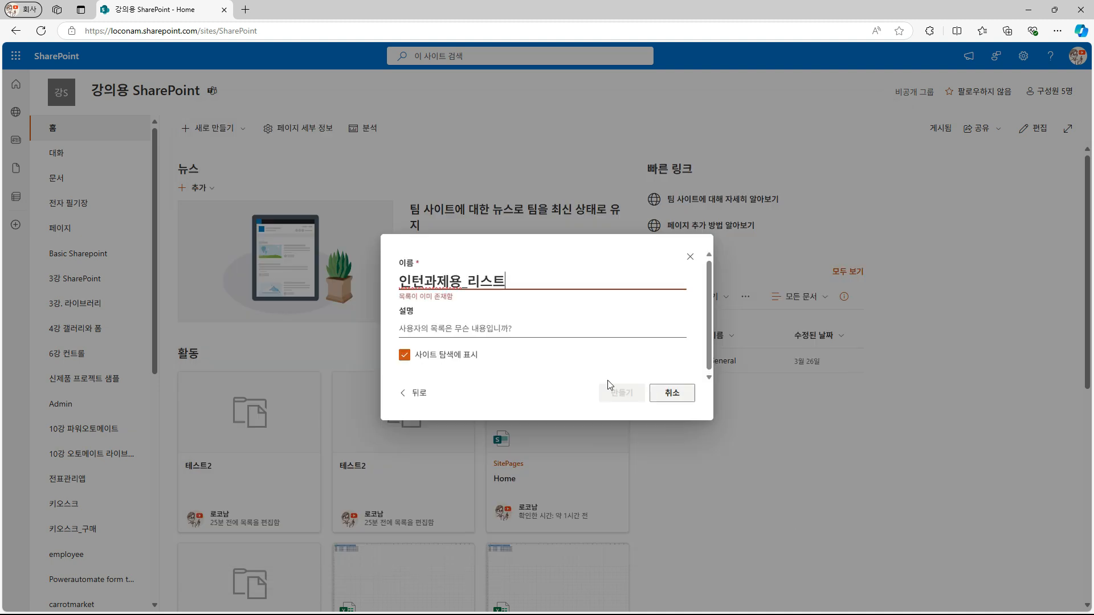
{"action": "type", "text": "_이력관리모"}
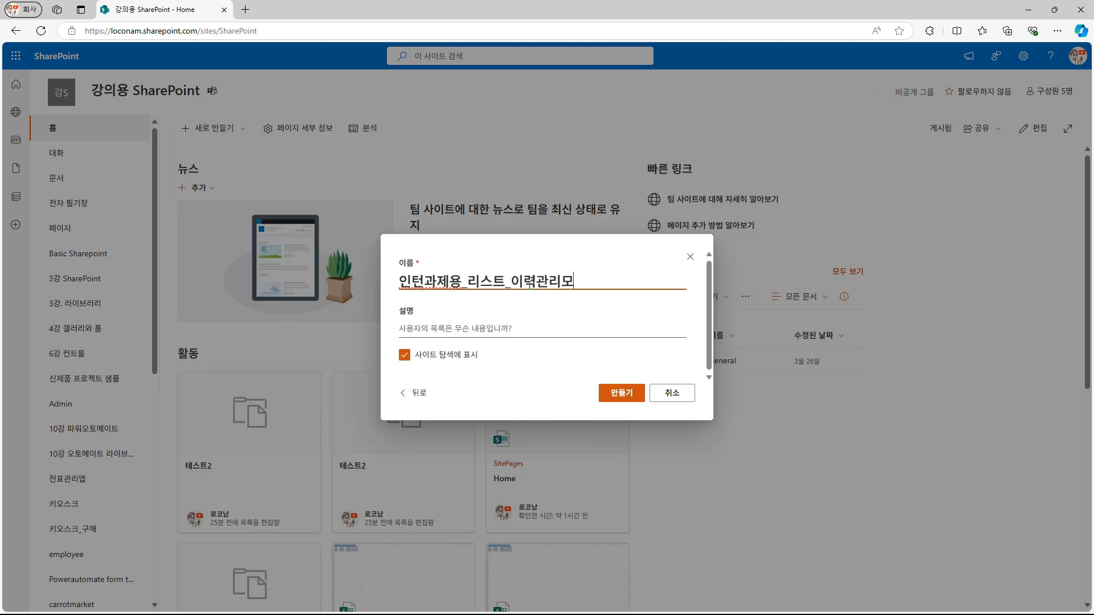
{"action": "left_click", "coordinate": [621, 393]}
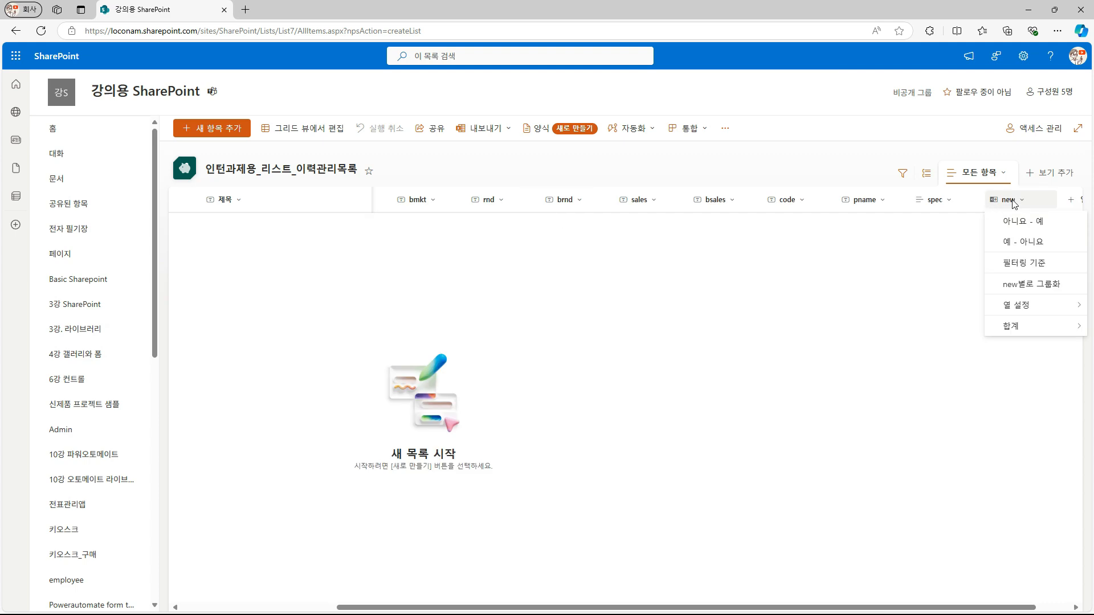
Step: Delete the new column from the 인턴과제용_리스트_이력관리목록 list
{"action": "left_click", "coordinate": [1015, 206]}
{"action": "left_click", "coordinate": [1009, 208]}
{"action": "mouse_move", "coordinate": [1051, 313]}
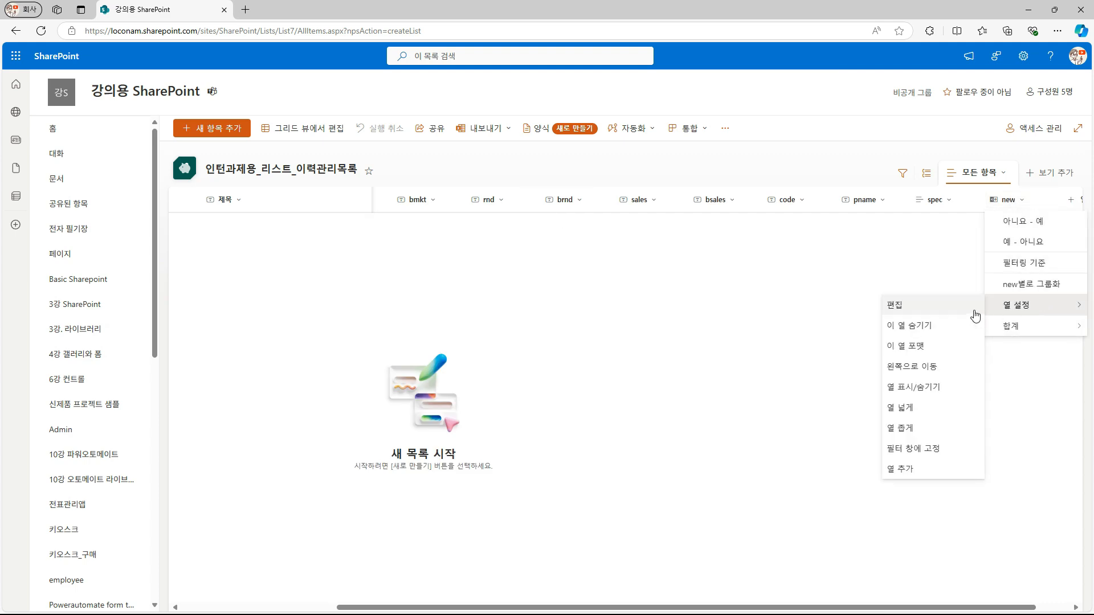
{"action": "left_click", "coordinate": [923, 313]}
{"action": "left_click", "coordinate": [1030, 594]}
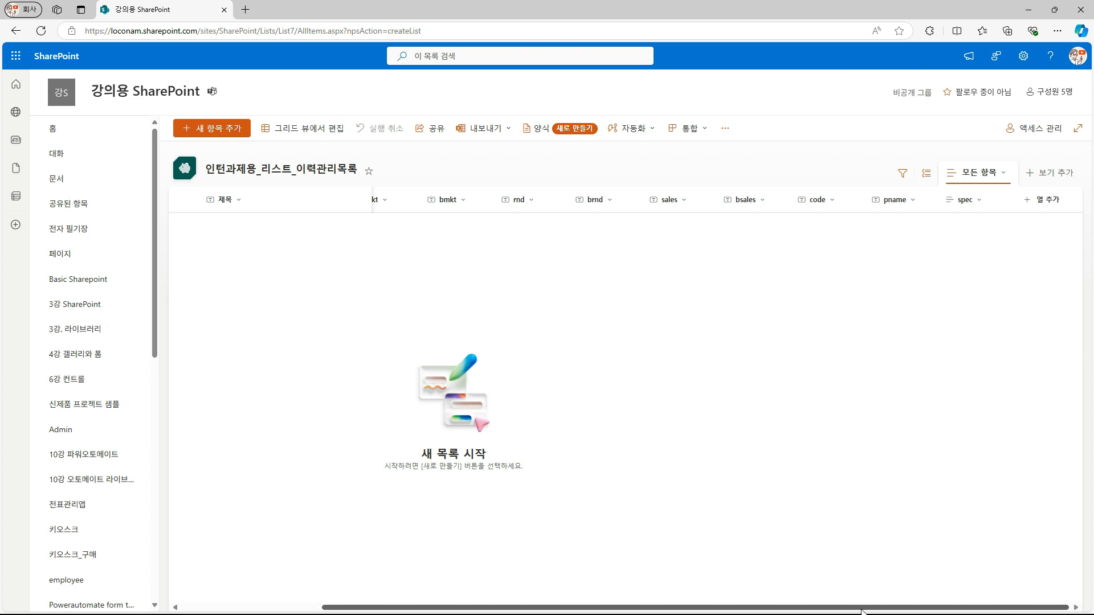
Step: Delete the spec column from the 인턴과제용_리스트_이력관리목록 list and confirm the deletion
{"action": "left_click", "coordinate": [963, 200]}
{"action": "mouse_move", "coordinate": [969, 221]}
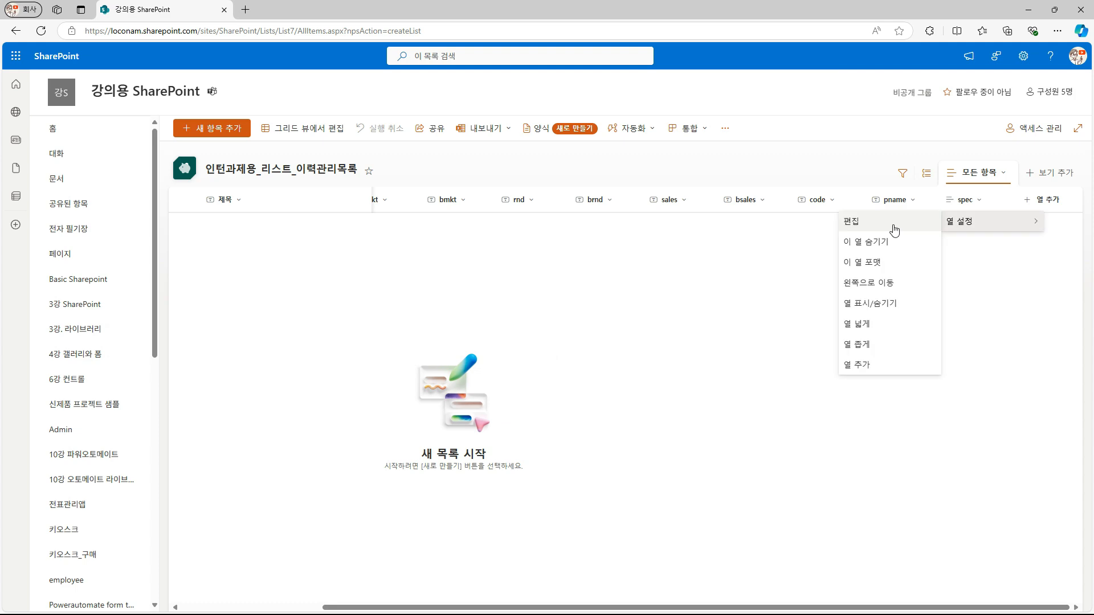
{"action": "left_click", "coordinate": [894, 228]}
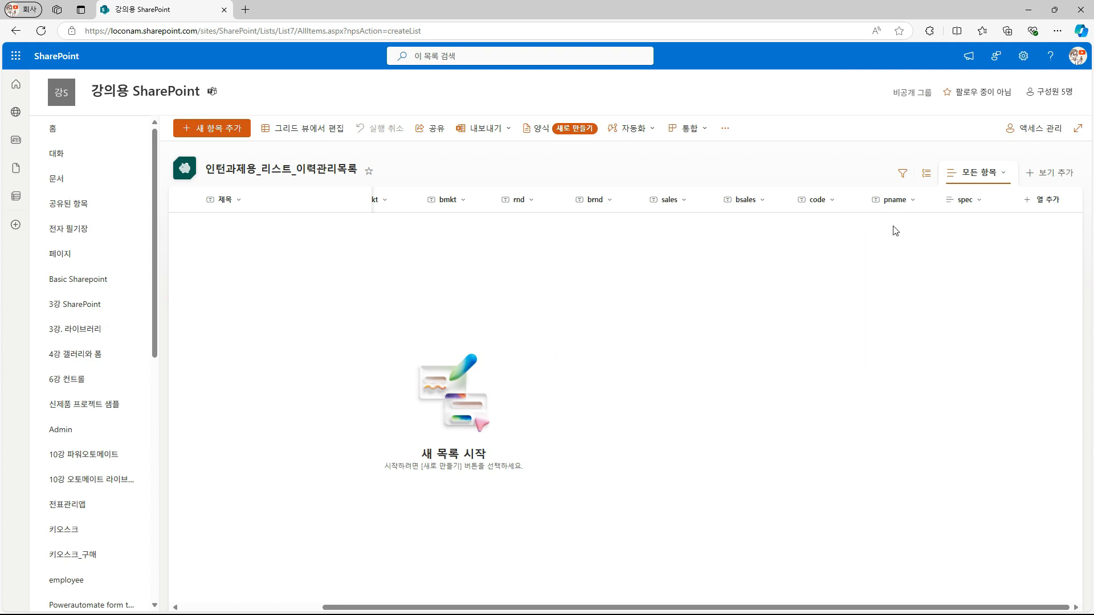
{"action": "left_click", "coordinate": [1030, 593]}
{"action": "left_click", "coordinate": [626, 359]}
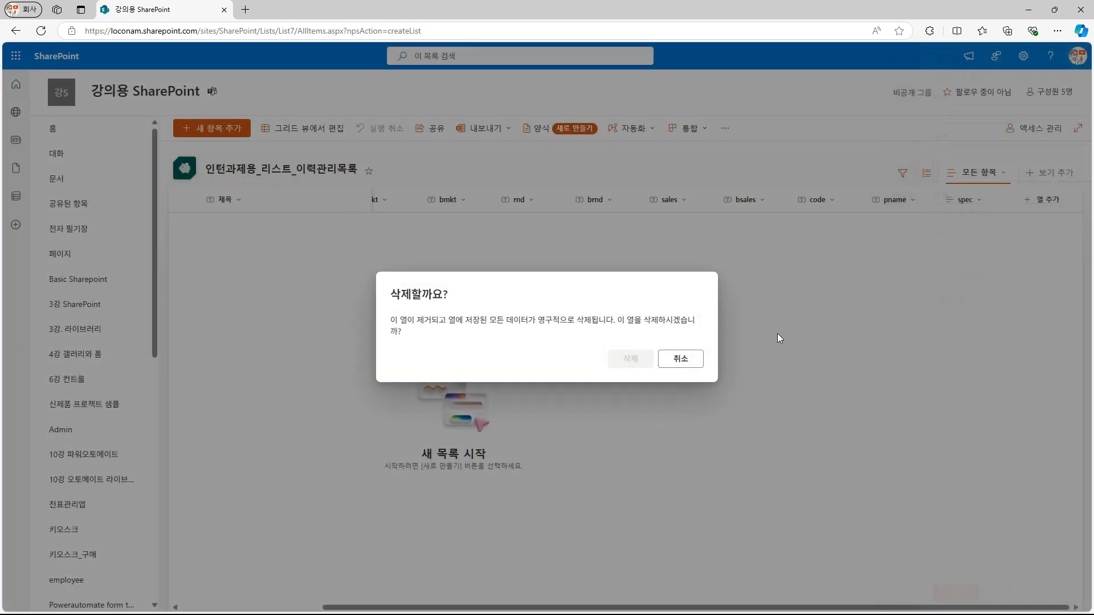
Step: Delete the pname column from the 인턴과제용_리스트_이력관리목록 list
{"action": "left_click", "coordinate": [971, 200]}
{"action": "mouse_move", "coordinate": [993, 305]}
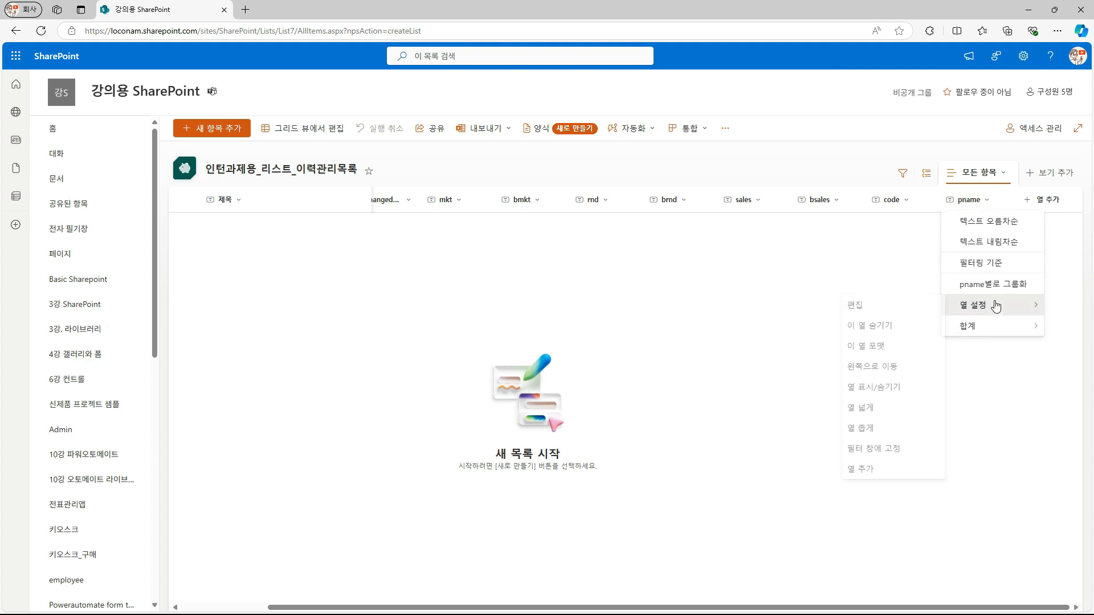
{"action": "left_click", "coordinate": [866, 323]}
Step: Delete the sales and bsales columns from the 인턴과제용_리스트_이력관리목록 list
{"action": "left_click", "coordinate": [826, 203]}
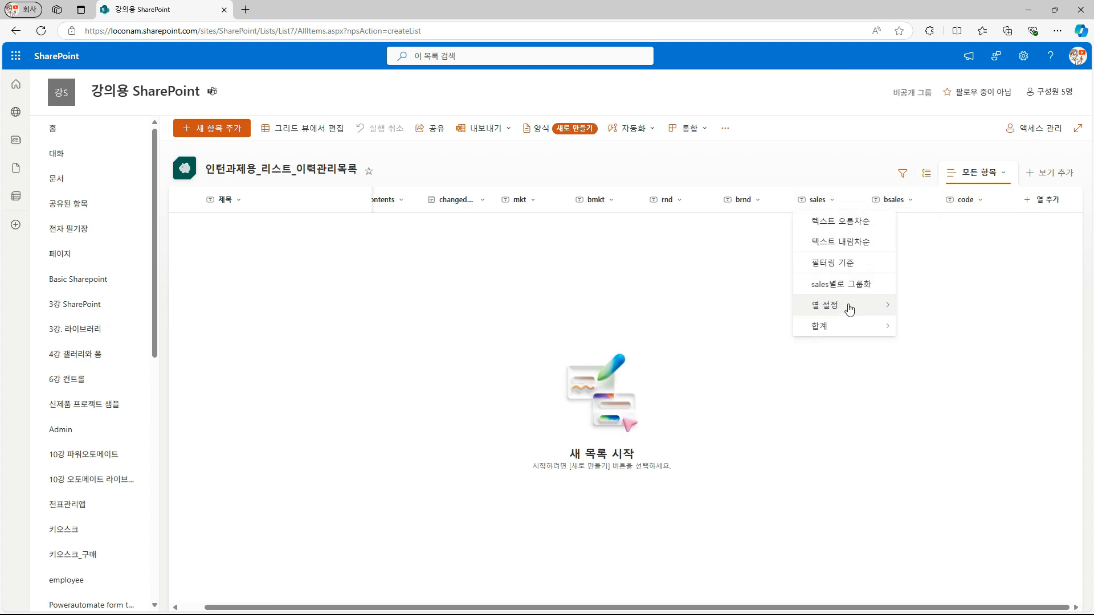
{"action": "mouse_move", "coordinate": [848, 306]}
{"action": "left_click", "coordinate": [935, 305]}
{"action": "left_click", "coordinate": [1029, 593]}
{"action": "left_click", "coordinate": [631, 358]}
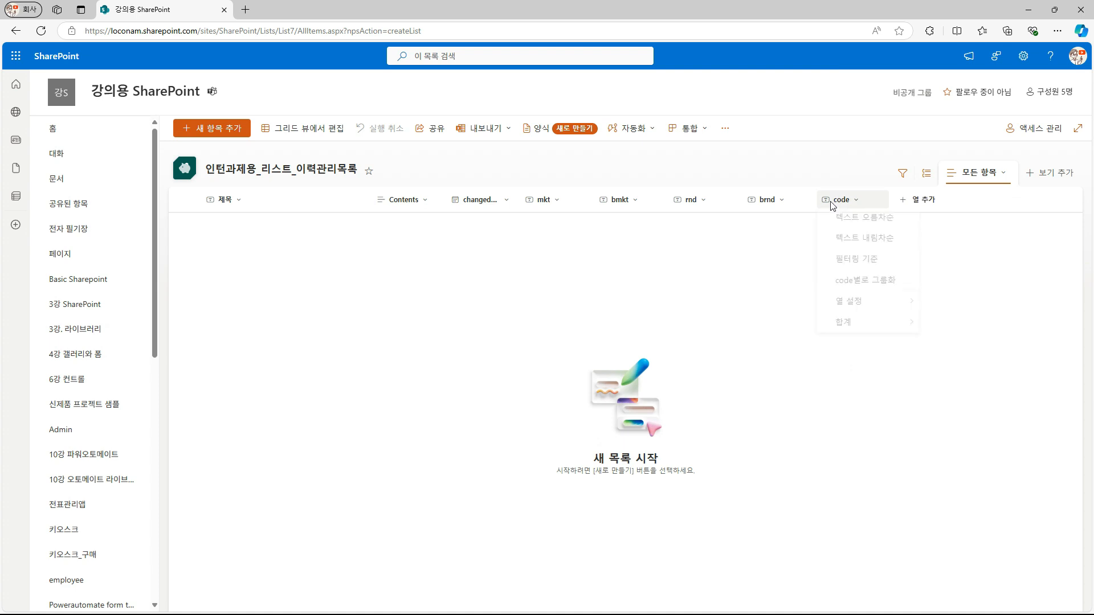
Step: Delete the brnd column from the 인턴과제용_리스트_이력관리목록 list
{"action": "left_click", "coordinate": [767, 199]}
{"action": "mouse_move", "coordinate": [794, 312]}
{"action": "left_click", "coordinate": [860, 303]}
{"action": "left_click", "coordinate": [1030, 594]}
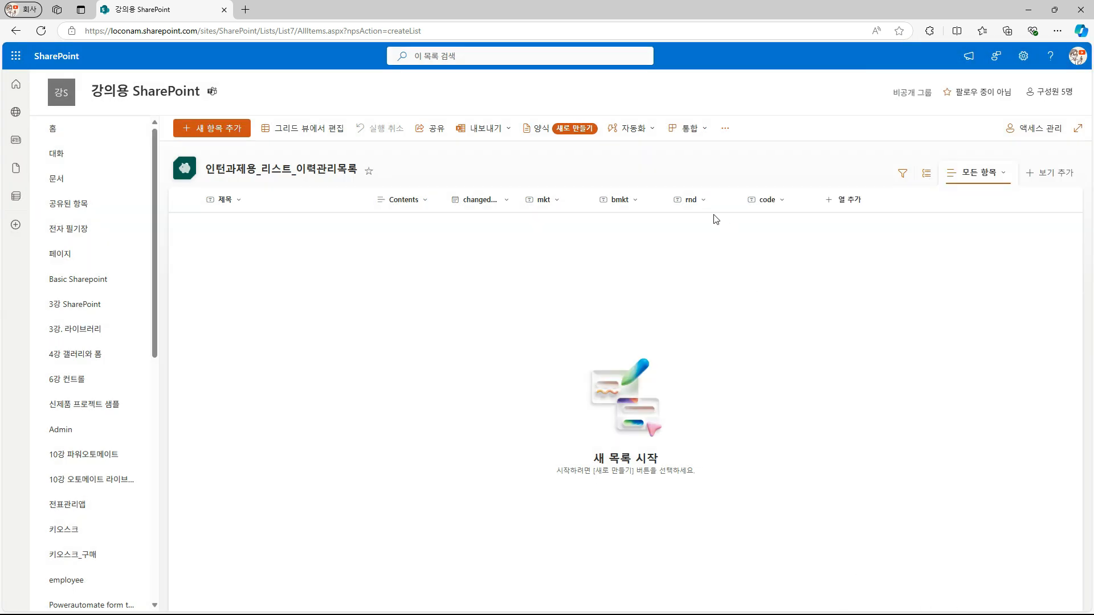
Step: Delete the bmkt and mkt columns from the 인턴과제용_리스트_이력관리목록 list
{"action": "left_click", "coordinate": [638, 206]}
{"action": "mouse_move", "coordinate": [644, 304]}
{"action": "left_click", "coordinate": [758, 305]}
{"action": "left_click", "coordinate": [1030, 594]}
{"action": "left_click", "coordinate": [630, 358]}
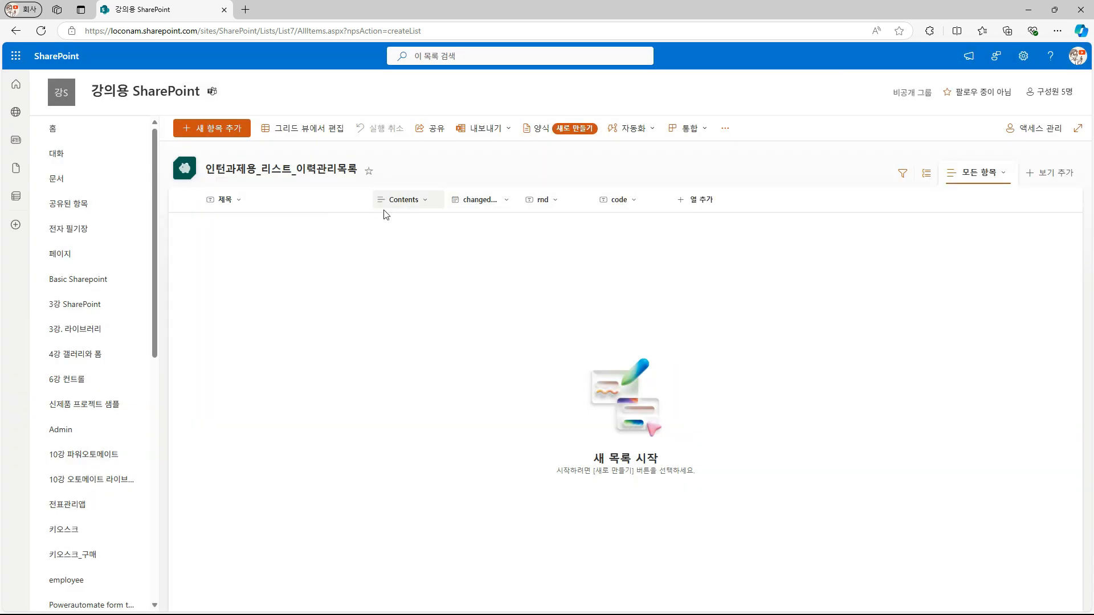
Step: Delete the rnd column from the 인턴과제용_리스트_이력관리목록 list and confirm the deletion
{"action": "left_click", "coordinate": [562, 204]}
{"action": "mouse_move", "coordinate": [621, 306]}
{"action": "left_click", "coordinate": [684, 306]}
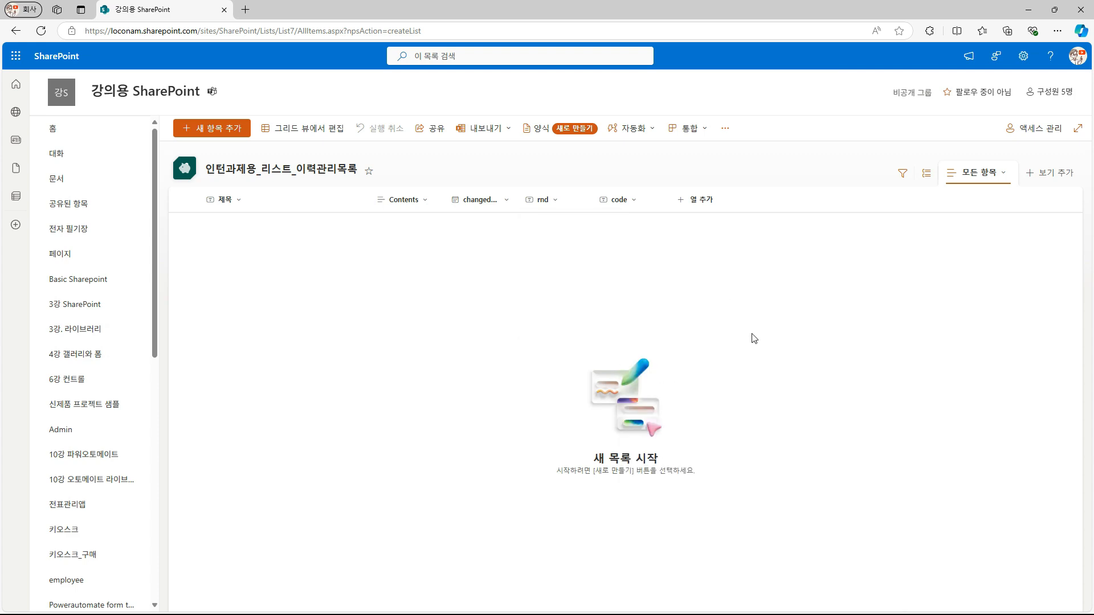
{"action": "left_click", "coordinate": [1043, 593]}
{"action": "left_click", "coordinate": [620, 358]}
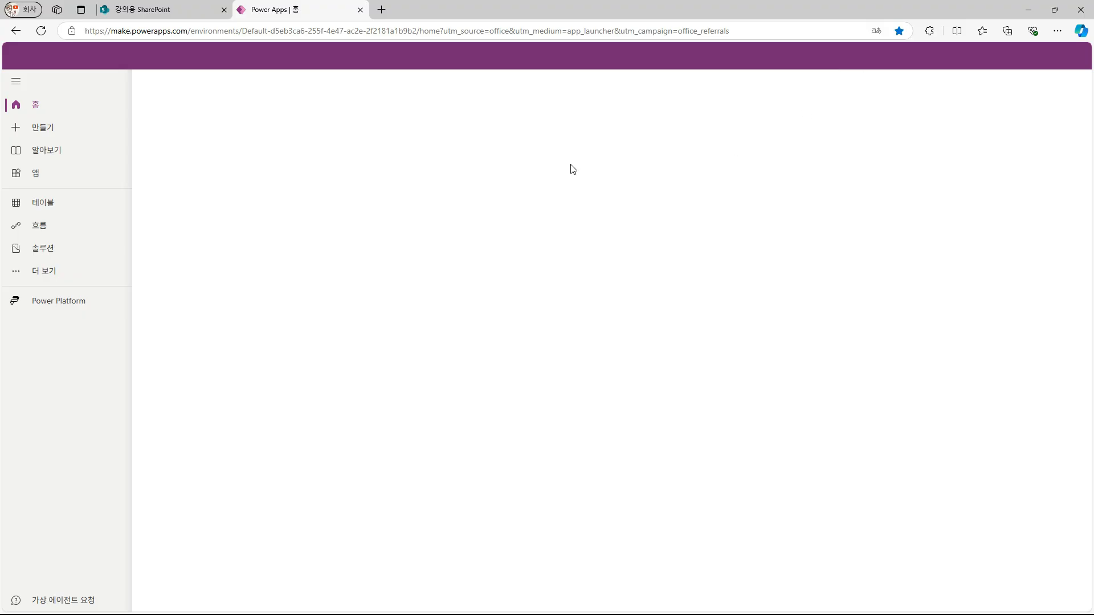
Step: In Power Apps, create a blank canvas app in tablet format named 승인이력관리앱
{"action": "left_click", "coordinate": [37, 126]}
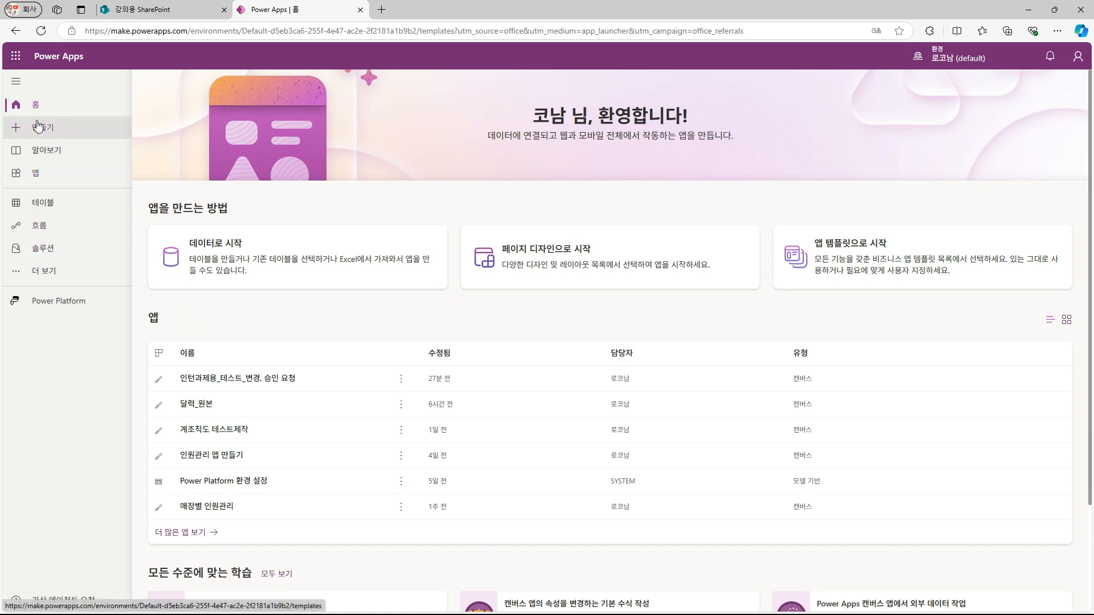
{"action": "left_click", "coordinate": [224, 208]}
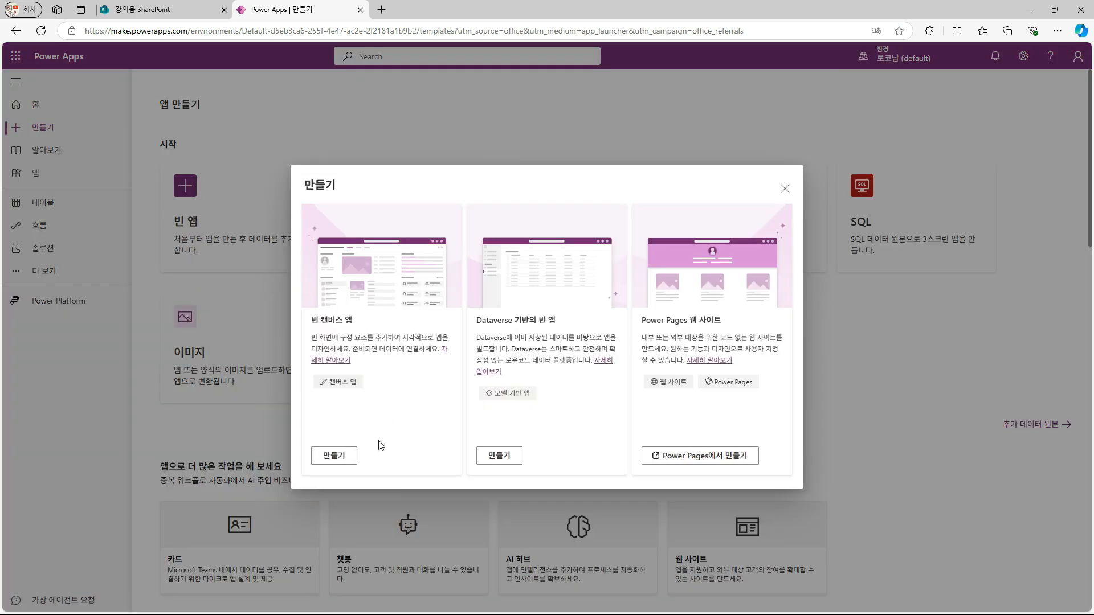
{"action": "left_click", "coordinate": [342, 458]}
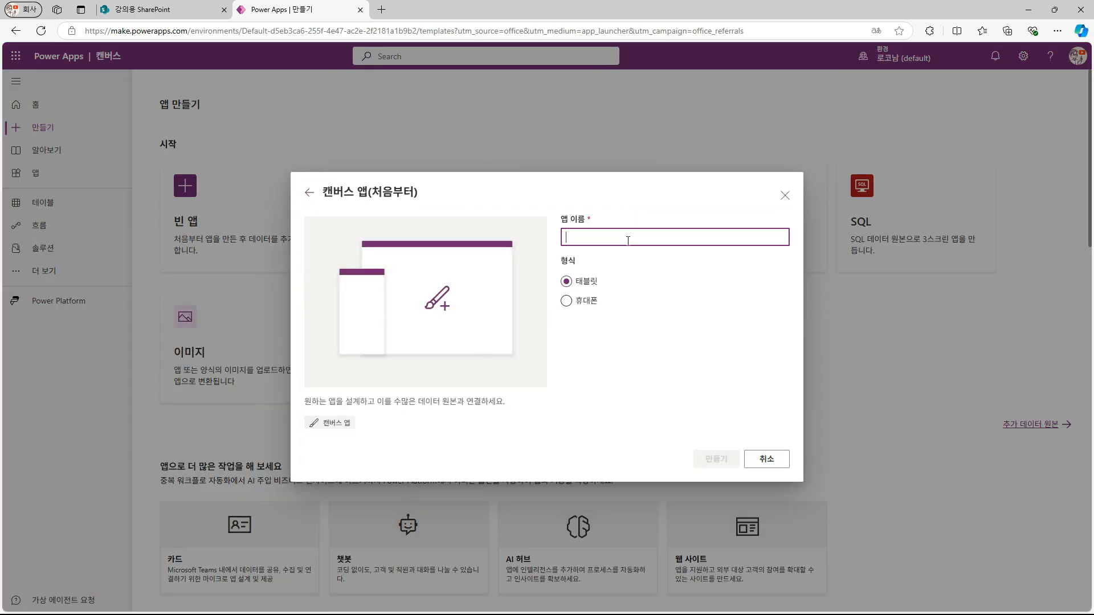
{"action": "type", "text": "승인이력관리앱"}
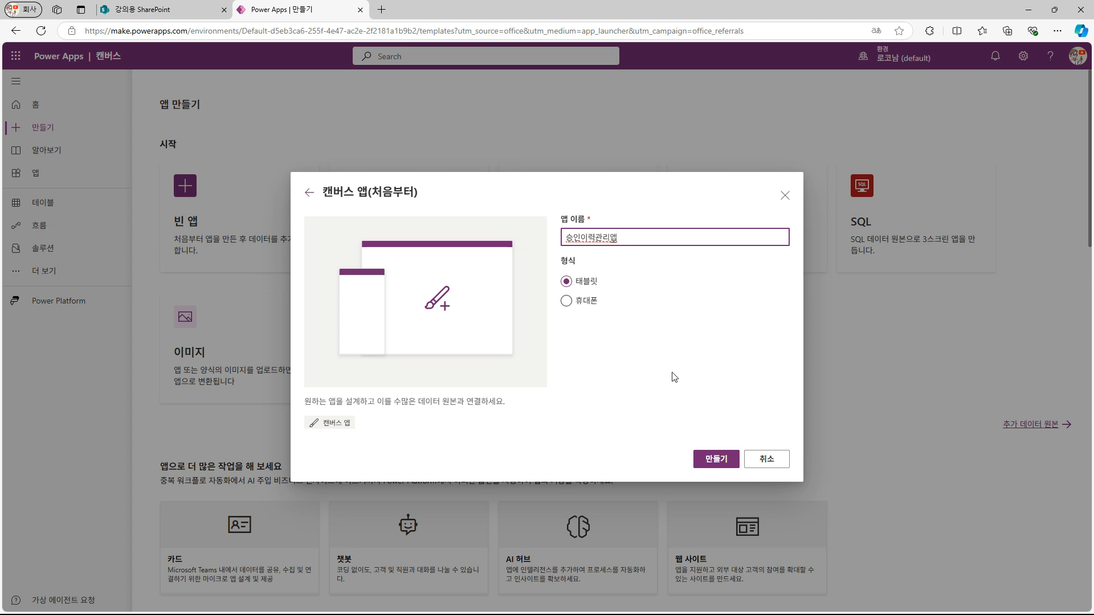
{"action": "left_click", "coordinate": [716, 459]}
Step: Connect the SharePoint lists 인턴과제용_리스트 and 인턴과제용_리스트_이력관리목록 to the app as data sources
{"action": "left_click", "coordinate": [81, 182]}
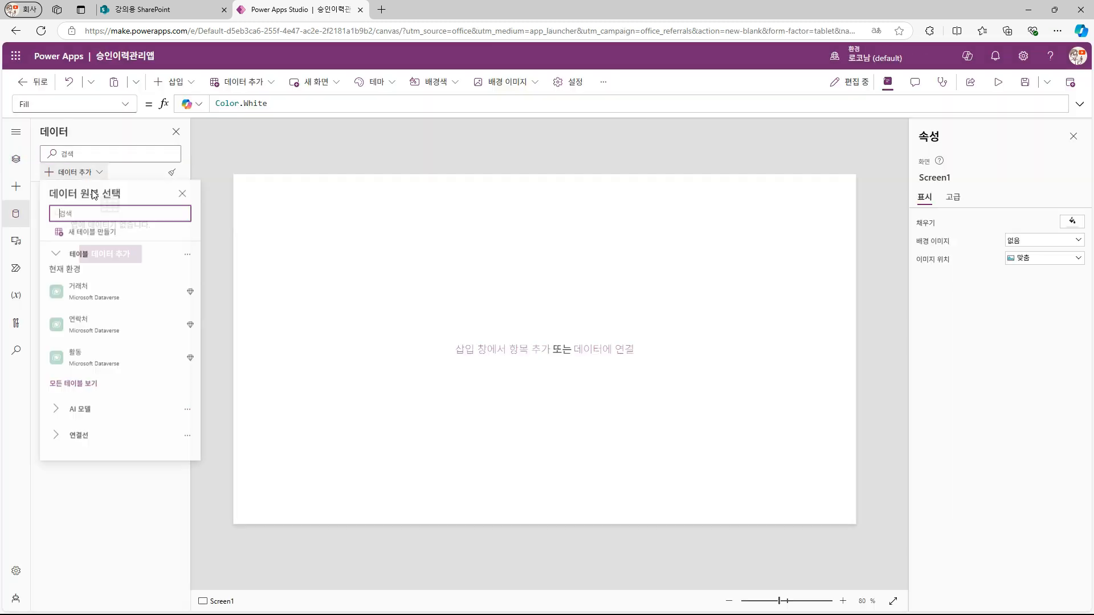
{"action": "type", "text": "ㄴ"}
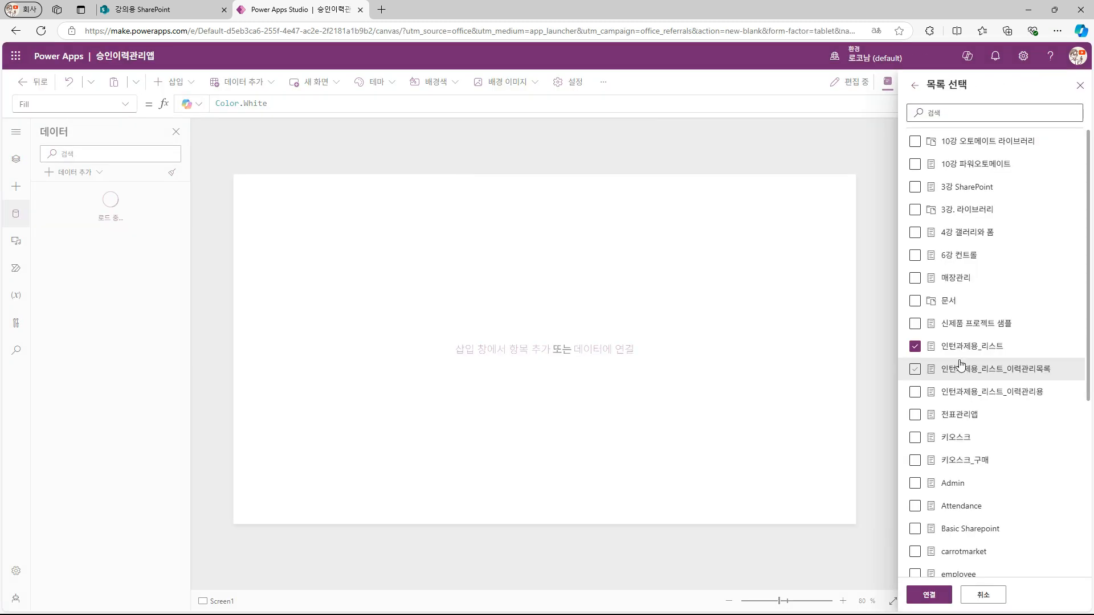
{"action": "left_click", "coordinate": [914, 370]}
{"action": "left_click", "coordinate": [929, 595]}
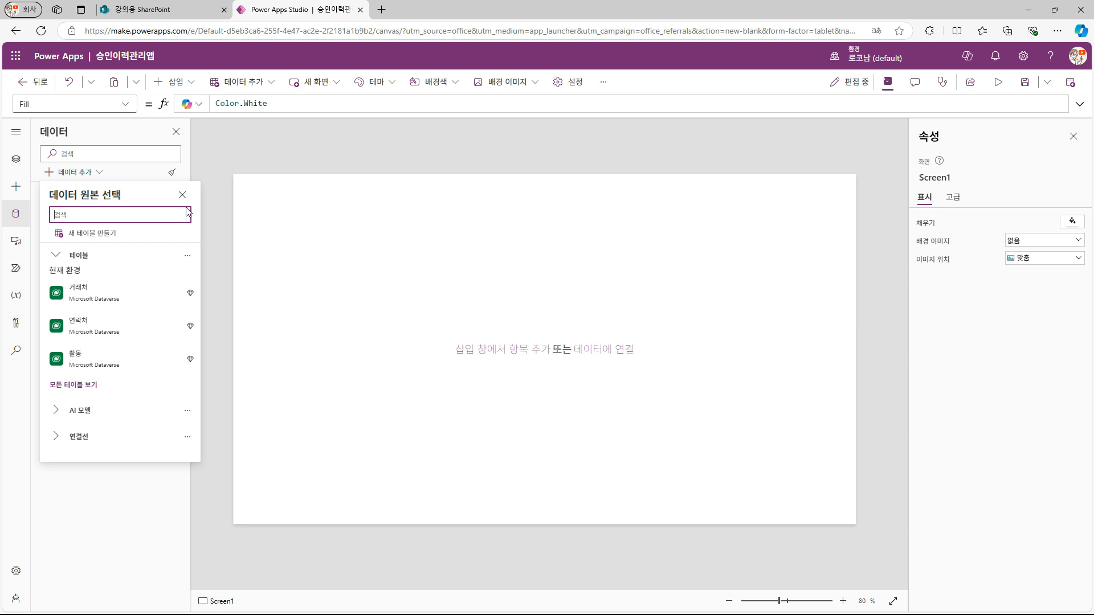
Step: Add the Office 365 Outlook and Office 365 사용자 connections to the app as data sources
{"action": "type", "text": "outlook"}
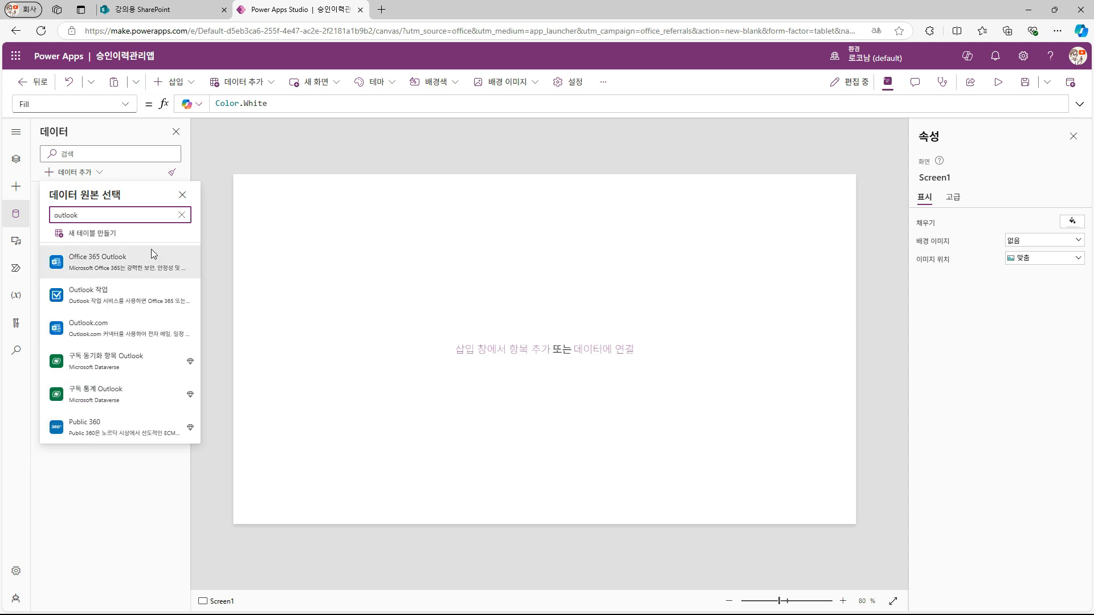
{"action": "left_click", "coordinate": [152, 249]}
{"action": "left_click", "coordinate": [108, 248]}
{"action": "left_click", "coordinate": [71, 171]}
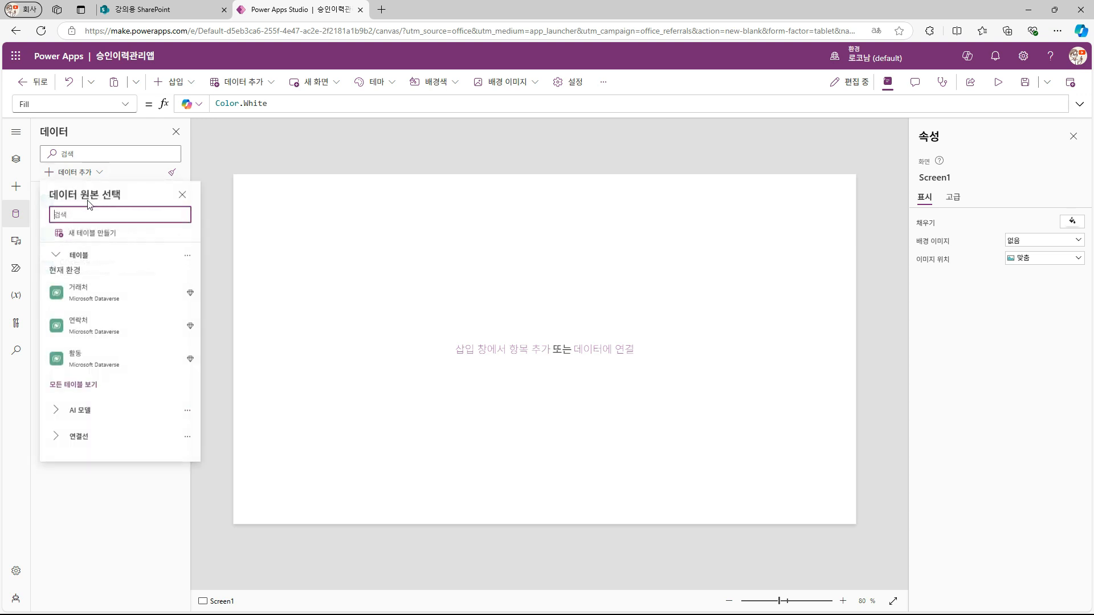
{"action": "type", "text": "offi"}
{"action": "left_click", "coordinate": [119, 437]}
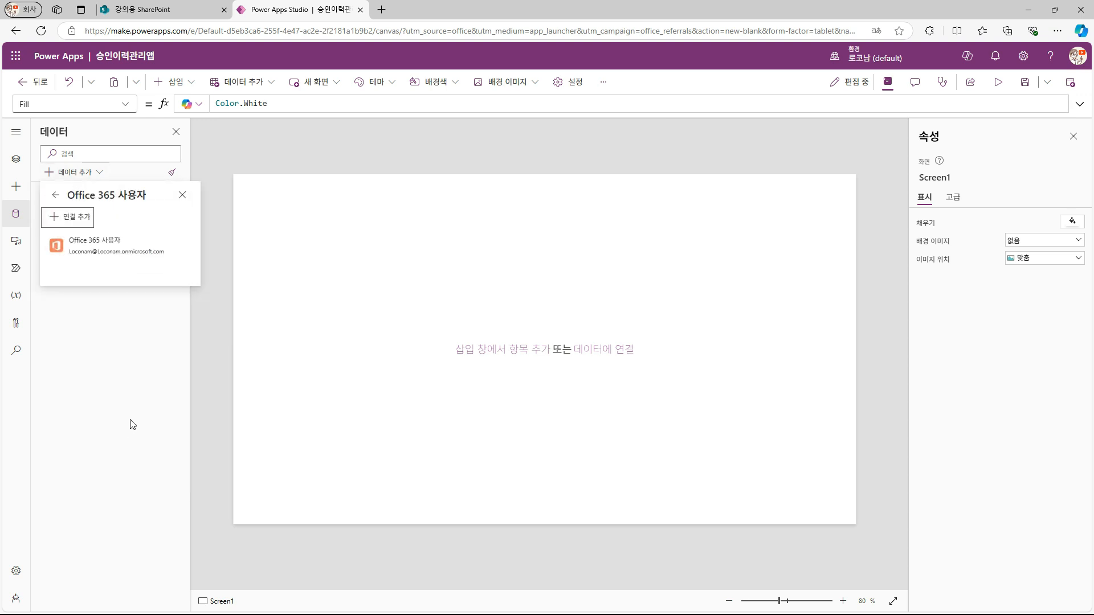
{"action": "left_click", "coordinate": [138, 248]}
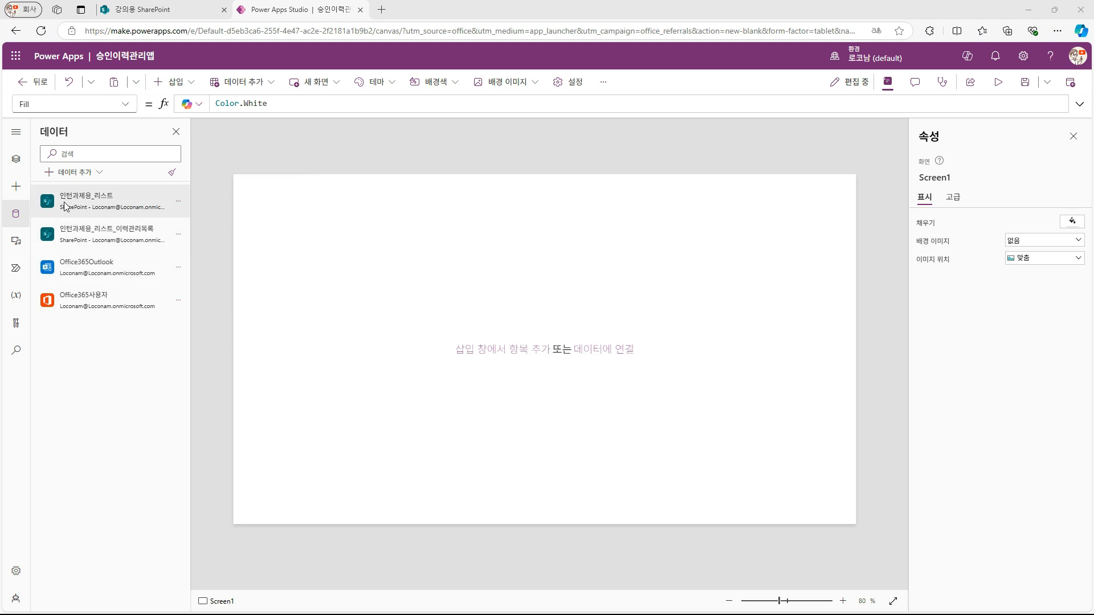
Step: In the App object's OnStart, set the variable _name to User().FullName and the variable _mail to User().Email
{"action": "left_click", "coordinate": [15, 159]}
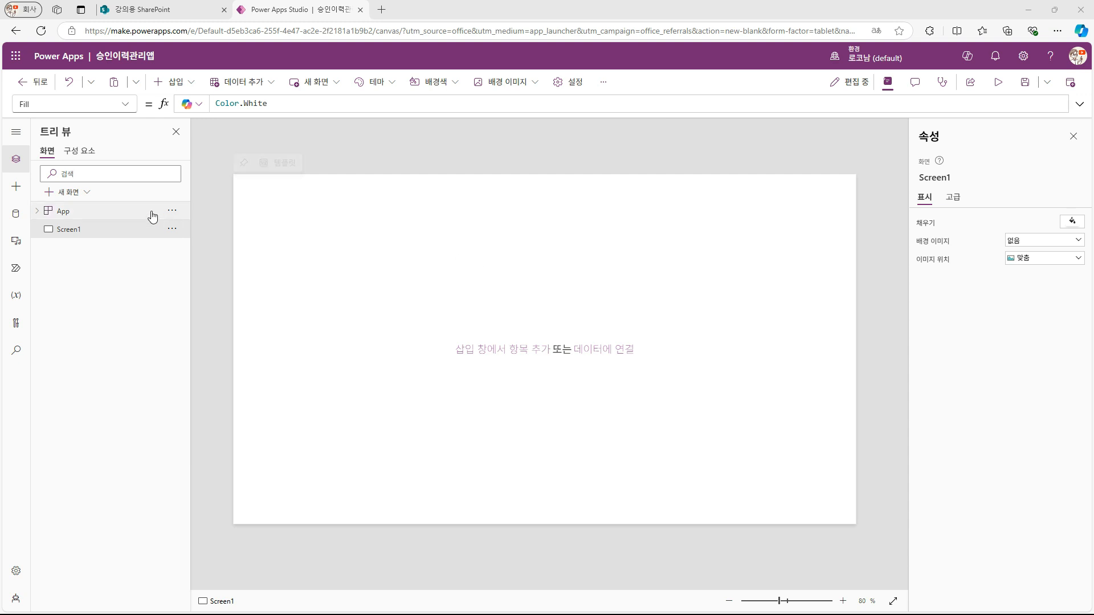
{"action": "left_click", "coordinate": [131, 215]}
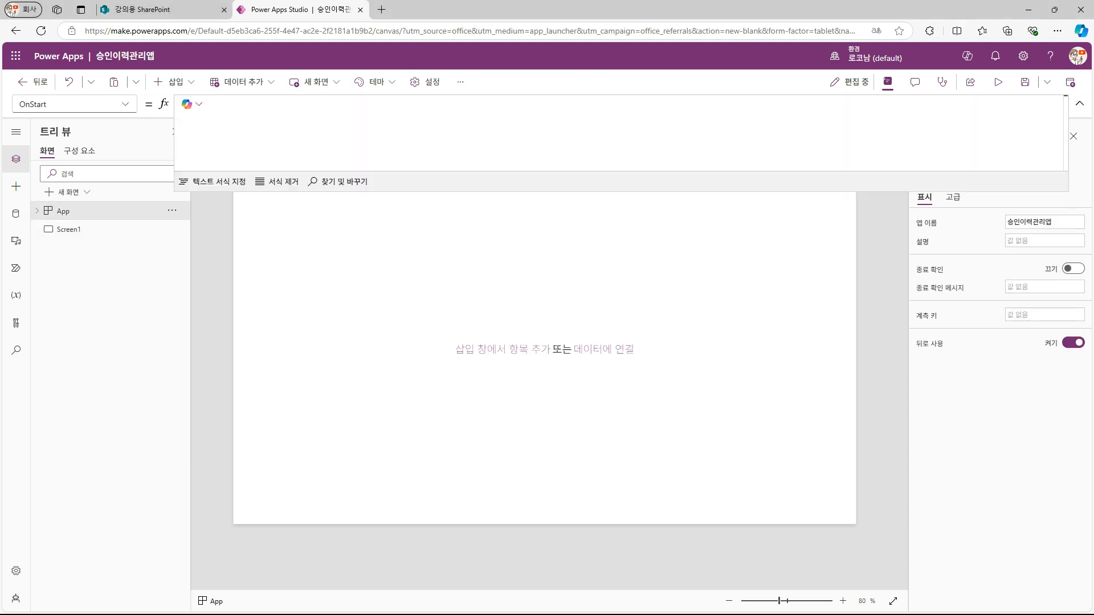
{"action": "type", "text": "Set"}
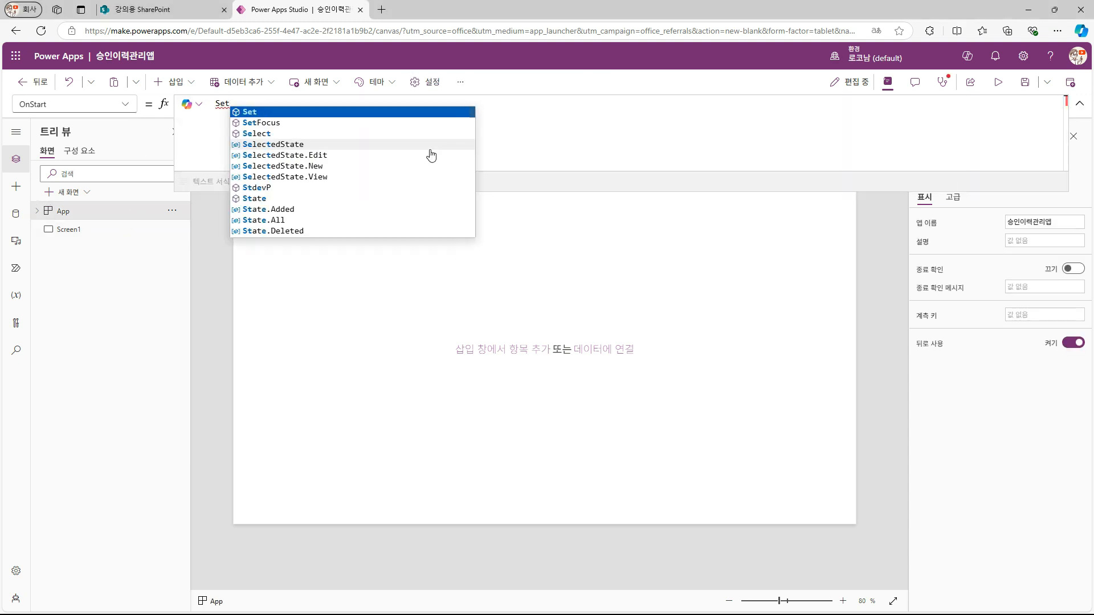
{"action": "type", "text": "(_name,User().FullName"}
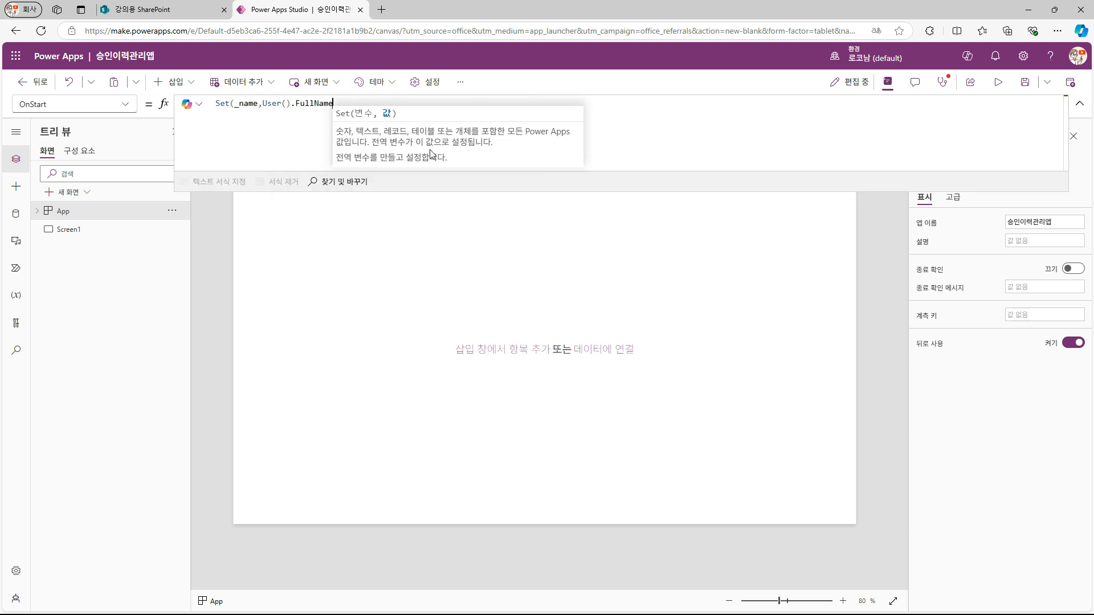
{"action": "type", "text": ");"}
{"action": "key", "text": "shift+Return"}
{"action": "type", "text": "Set("}
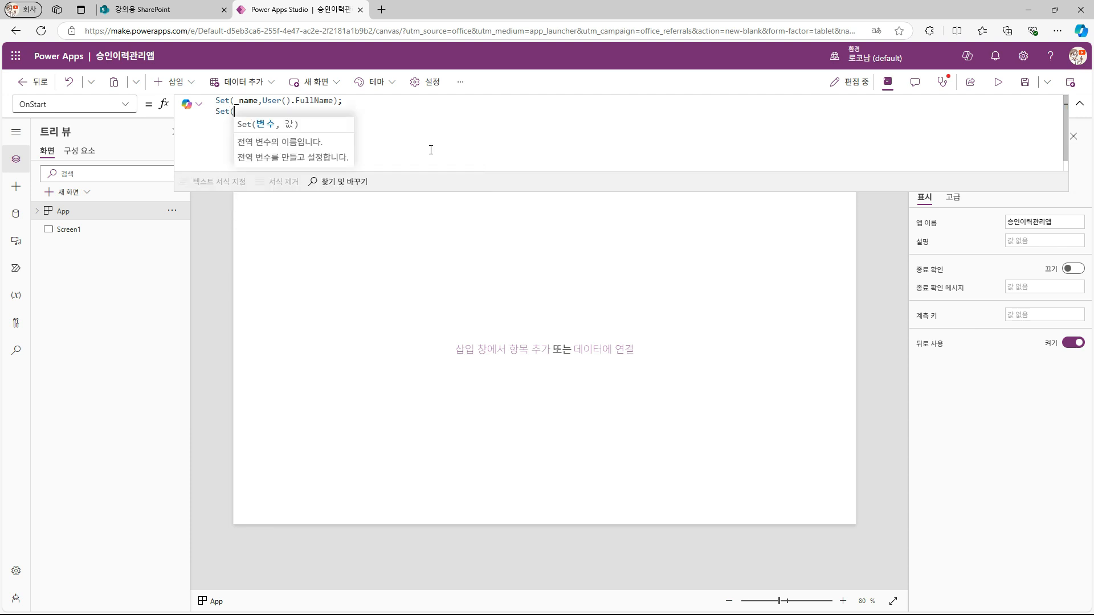
{"action": "type", "text": "_mail,User"}
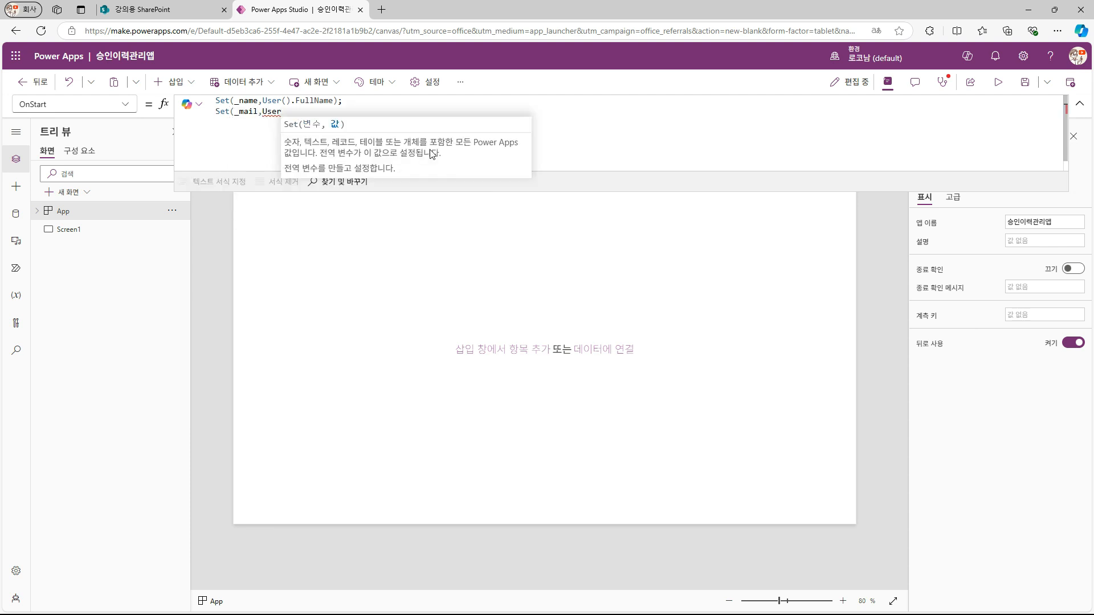
{"action": "type", "text": "().Email)"}
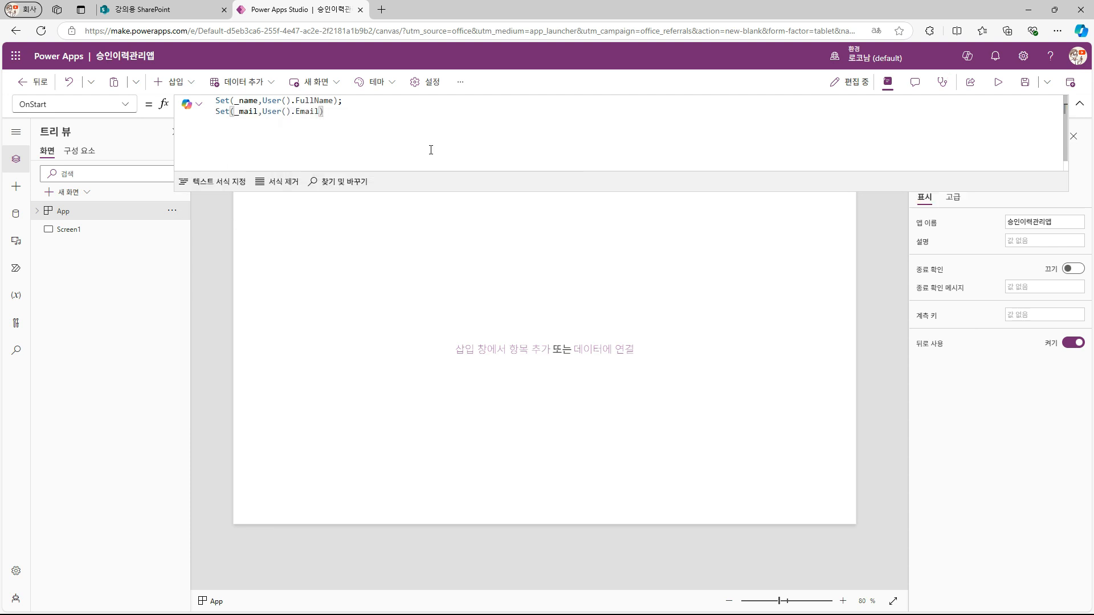
{"action": "type", "text": ";"}
Step: Add a first-of-month variable to OnStart with Set(_fom,Date(Year(Today()),Month(Today()),1));
{"action": "type", "text": "Set(_fo"}
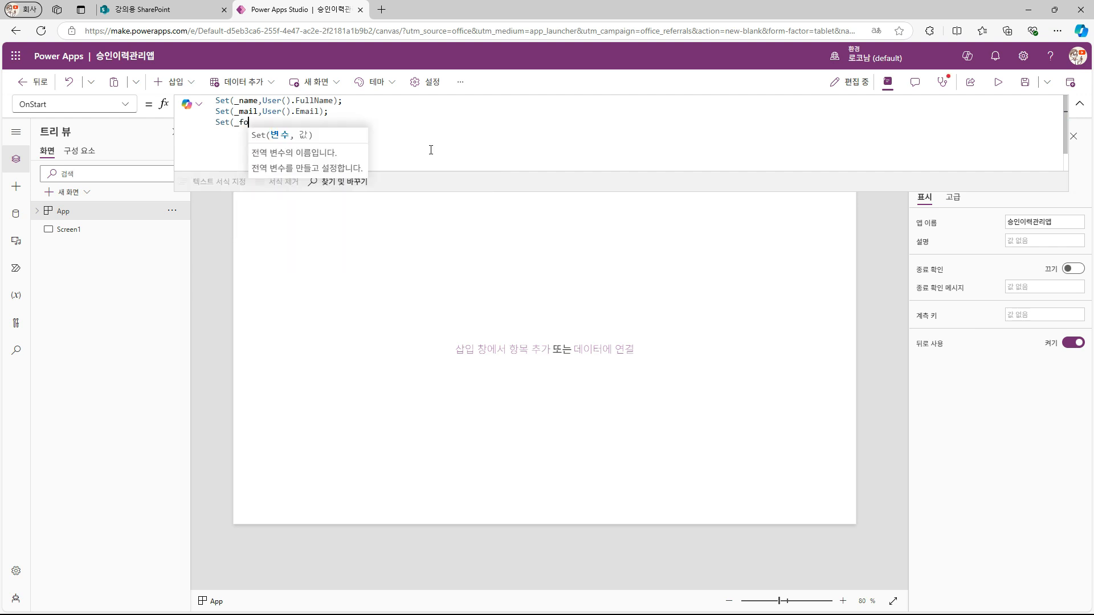
{"action": "type", "text": "m,D"}
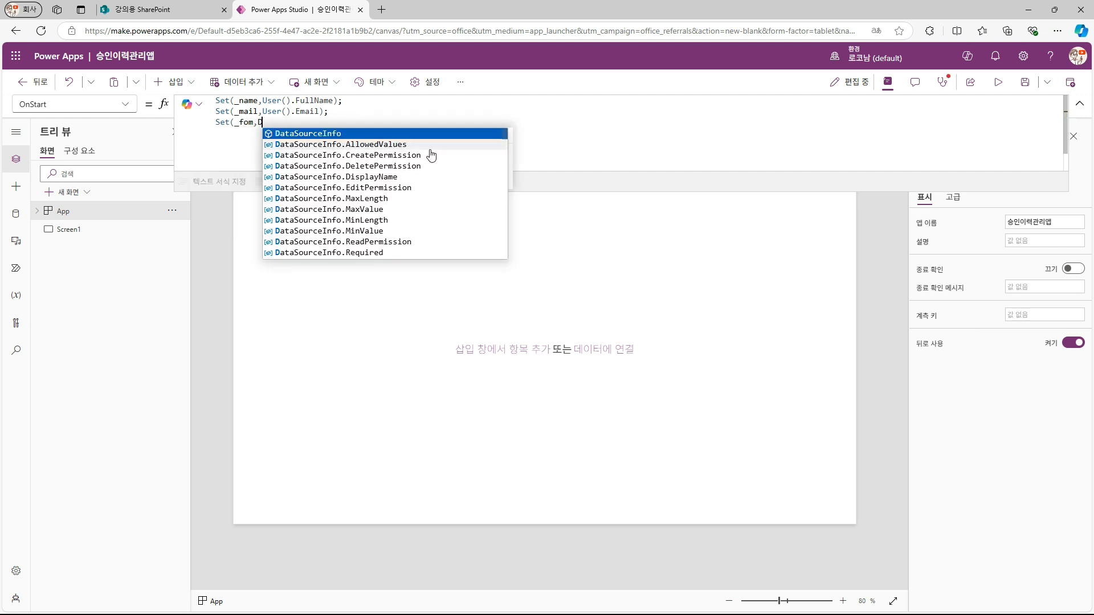
{"action": "type", "text": "ate(Year(Today()),"}
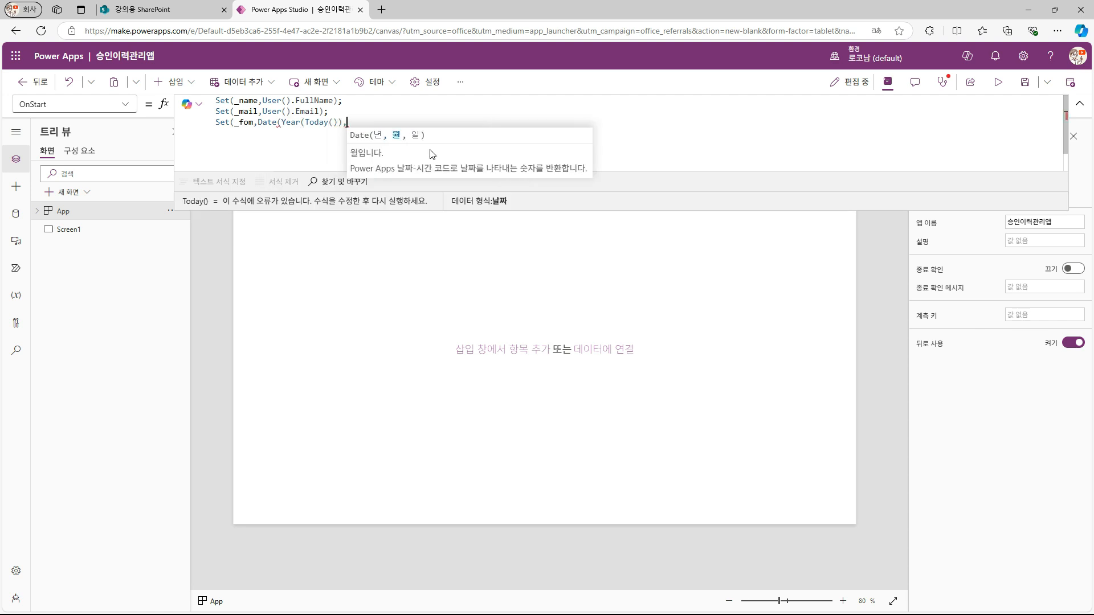
{"action": "type", "text": "Month"}
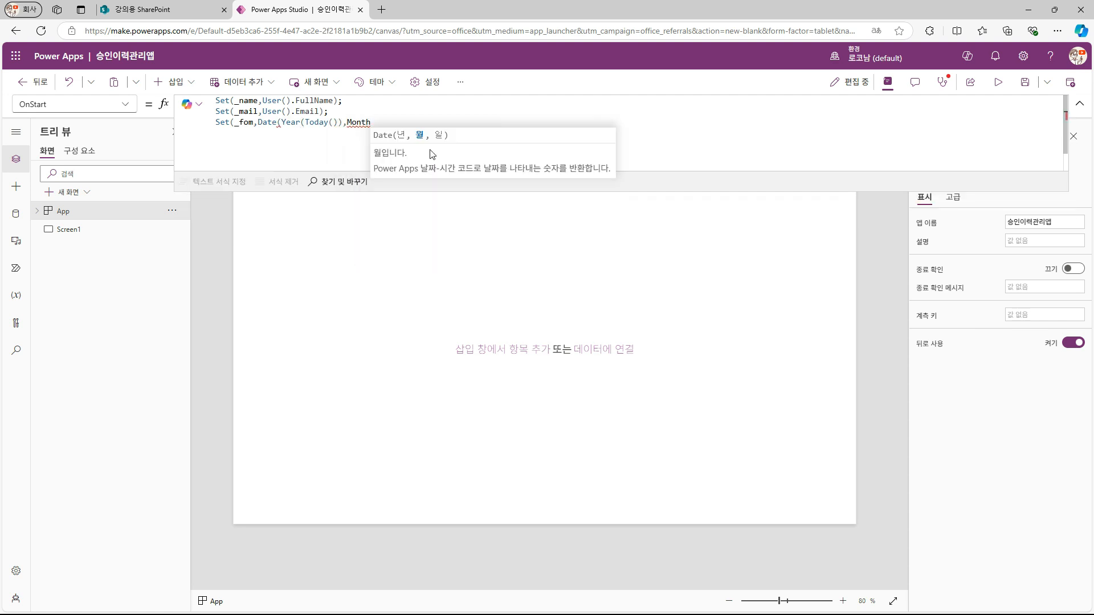
{"action": "type", "text": "(Today()),1))"}
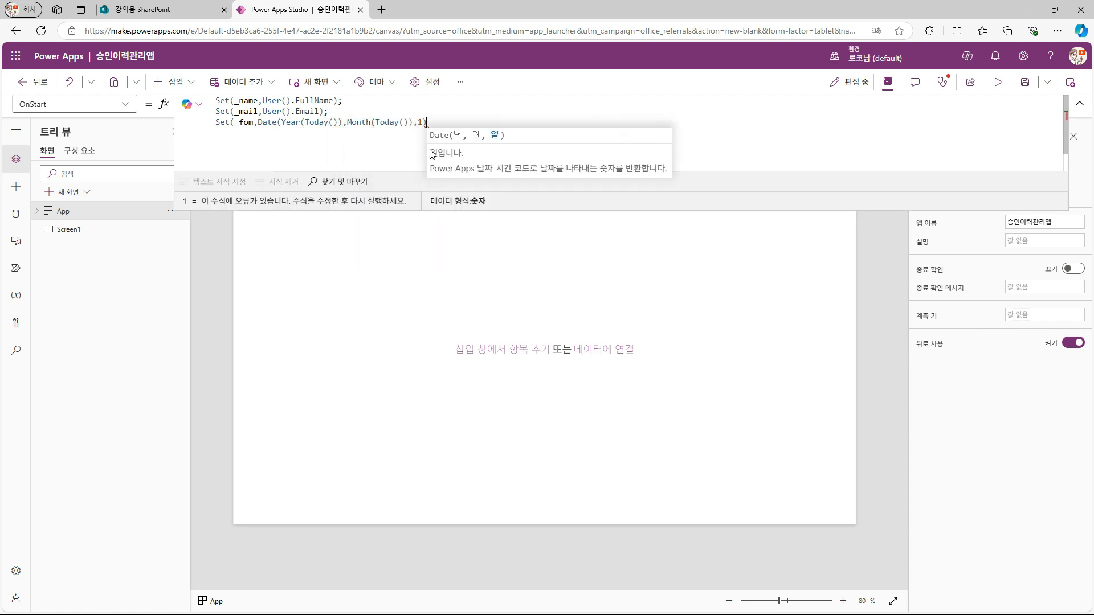
{"action": "type", "text": ";"}
{"action": "key", "text": "Return"}
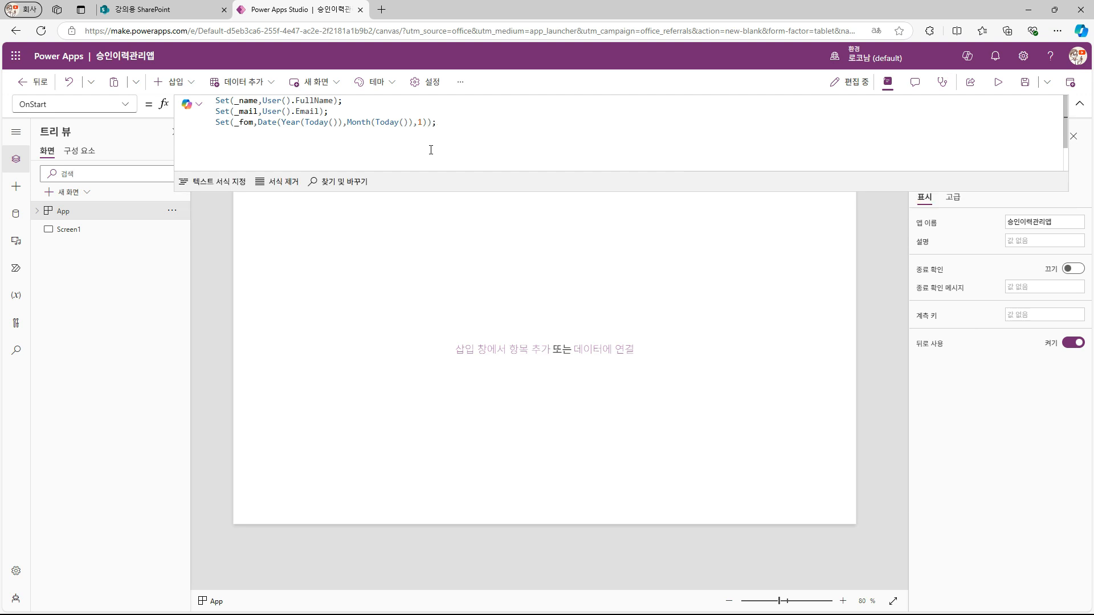
Step: Add a last-of-month variable to OnStart by adapting the _fom expression: Set(_lom,Date(Year(Today()),Month(Today())+1,0));
{"action": "type", "text": "Set(_"}
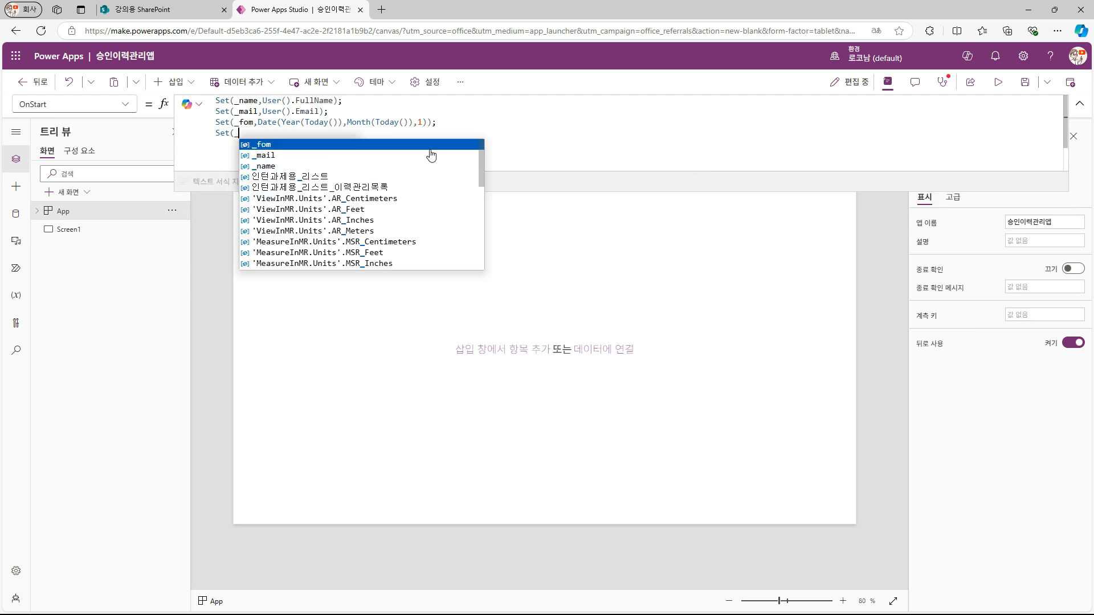
{"action": "type", "text": "lom,"}
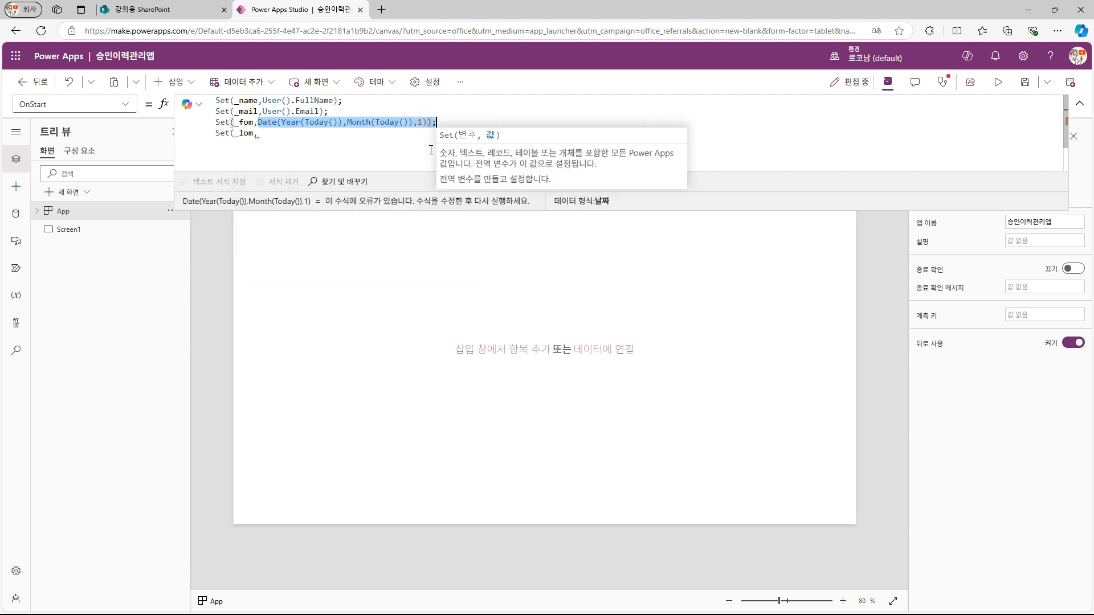
{"action": "type", "text": "Date(Year(Today()),Month(Today()),1));"}
{"action": "key", "text": "Left"}
{"action": "key", "text": "Left"}
{"action": "key", "text": "Left"}
{"action": "key", "text": "shift+Left"}
{"action": "type", "text": "0"}
{"action": "key", "text": "Left"}
{"action": "key", "text": "Left"}
{"action": "type", "text": "+1"}
{"action": "key", "text": "End"}
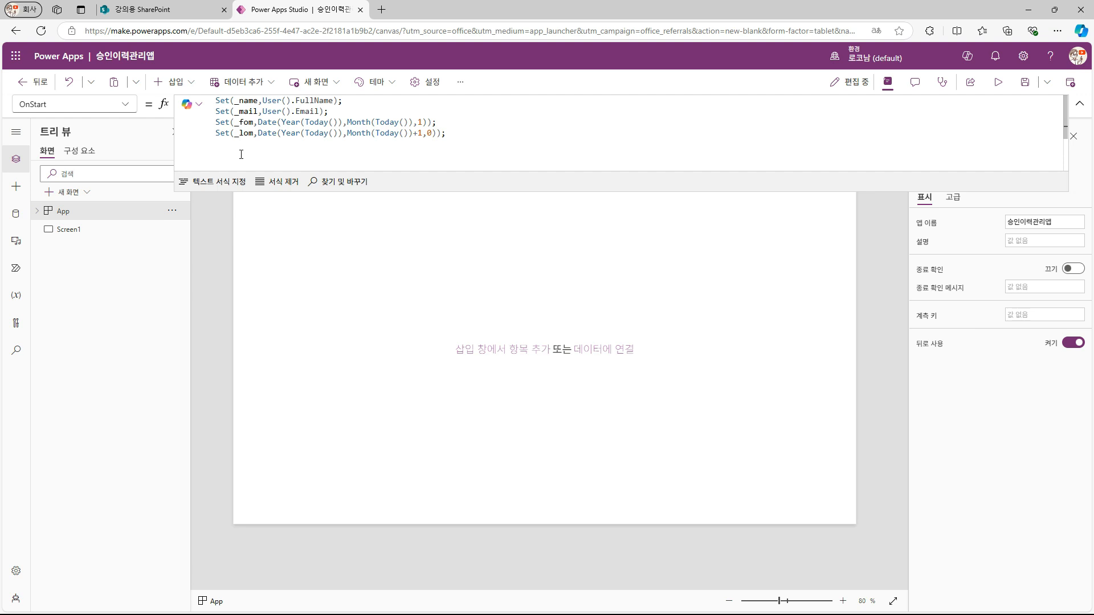
Step: Append ClearCollect(colrawdata,Filter(인턴과제용_리스트,changedate>=_fom,changedate<=_lom)) to the OnStart formula to collect the current month's records
{"action": "type", "text": "learC"}
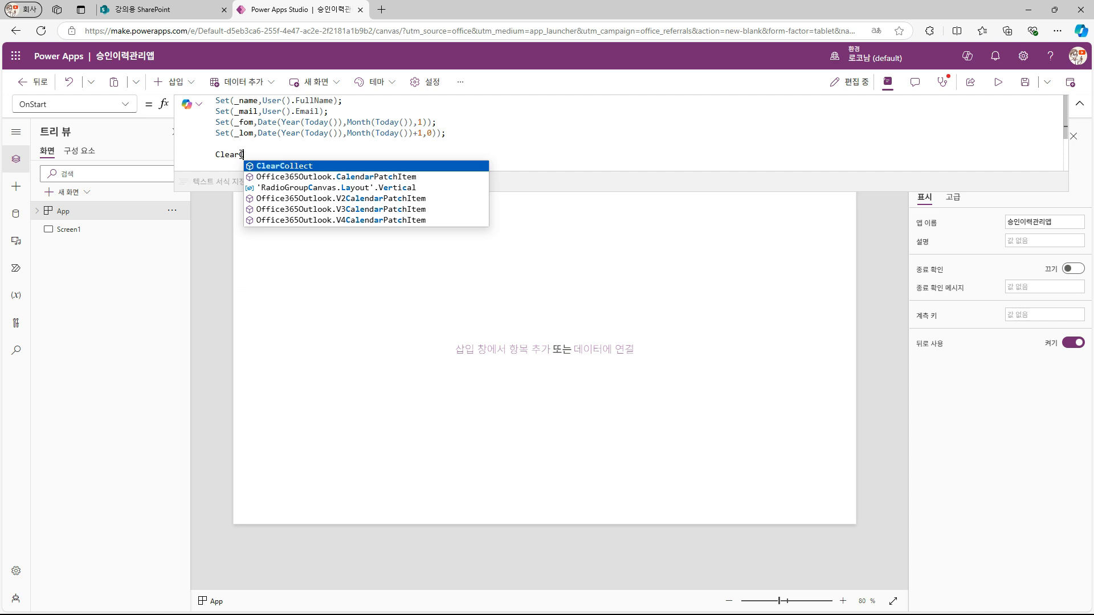
{"action": "key", "text": "Tab"}
{"action": "type", "text": "(colrawdata"}
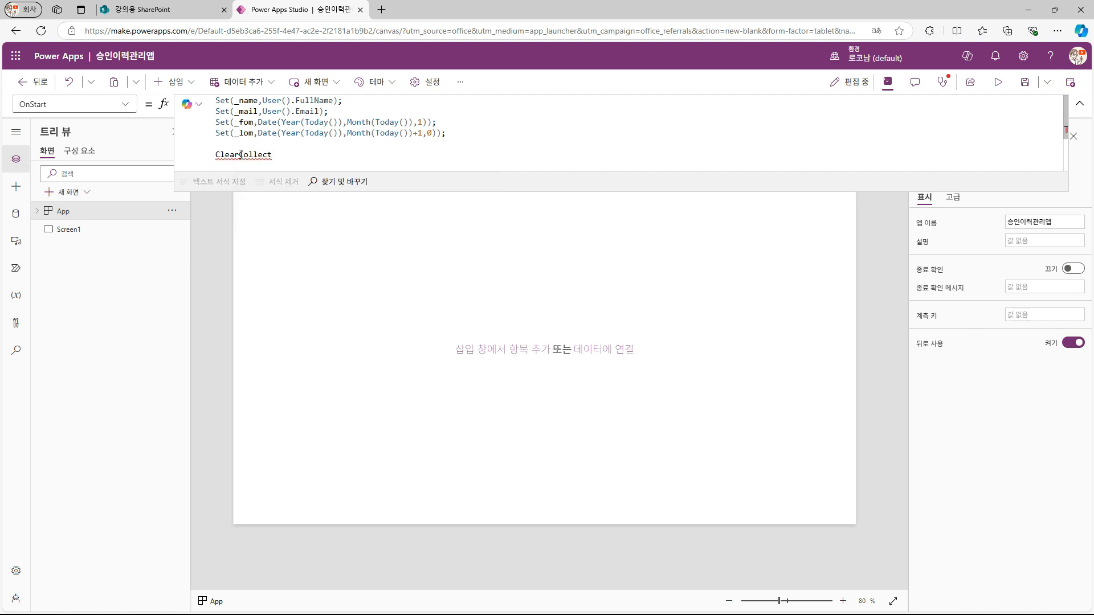
{"action": "type", "text": ",Filter(인턴과제용_리스트"}
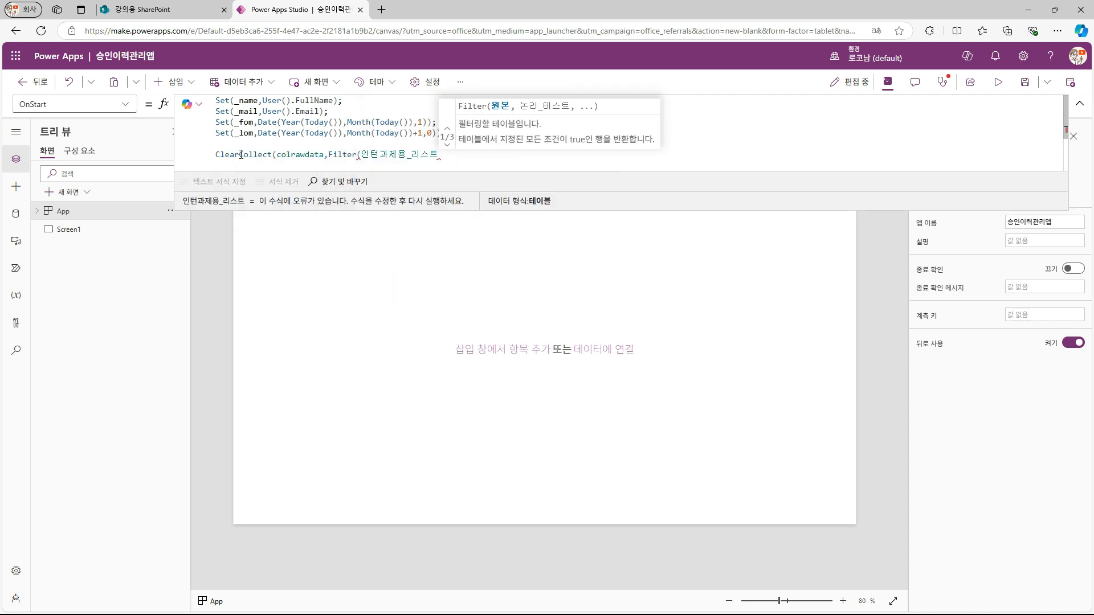
{"action": "type", "text": ",changedate>=_fom,changedate"}
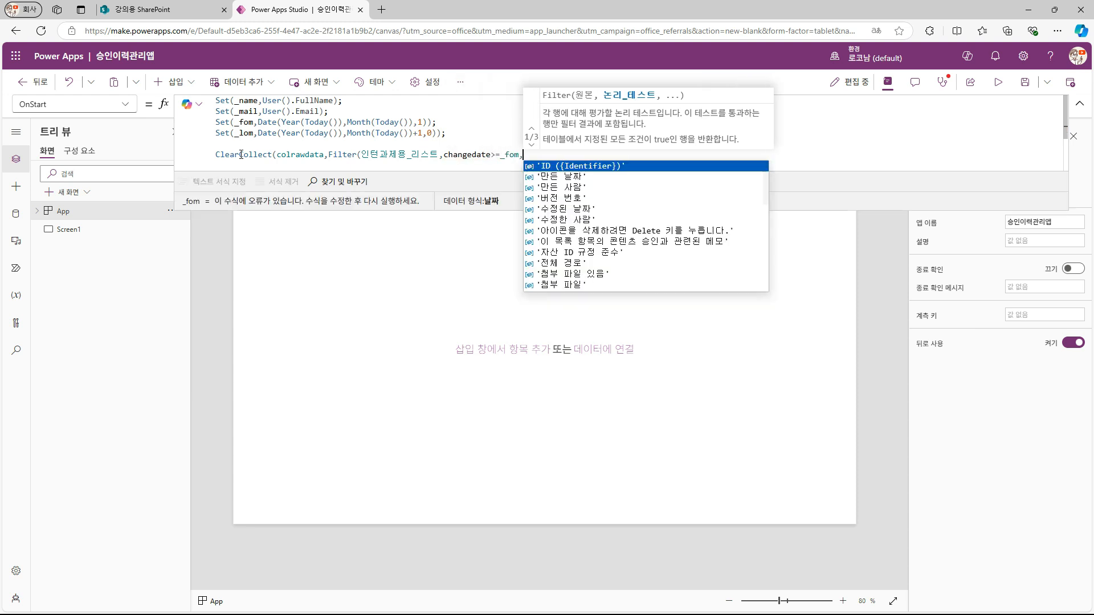
{"action": "type", "text": "<=_"}
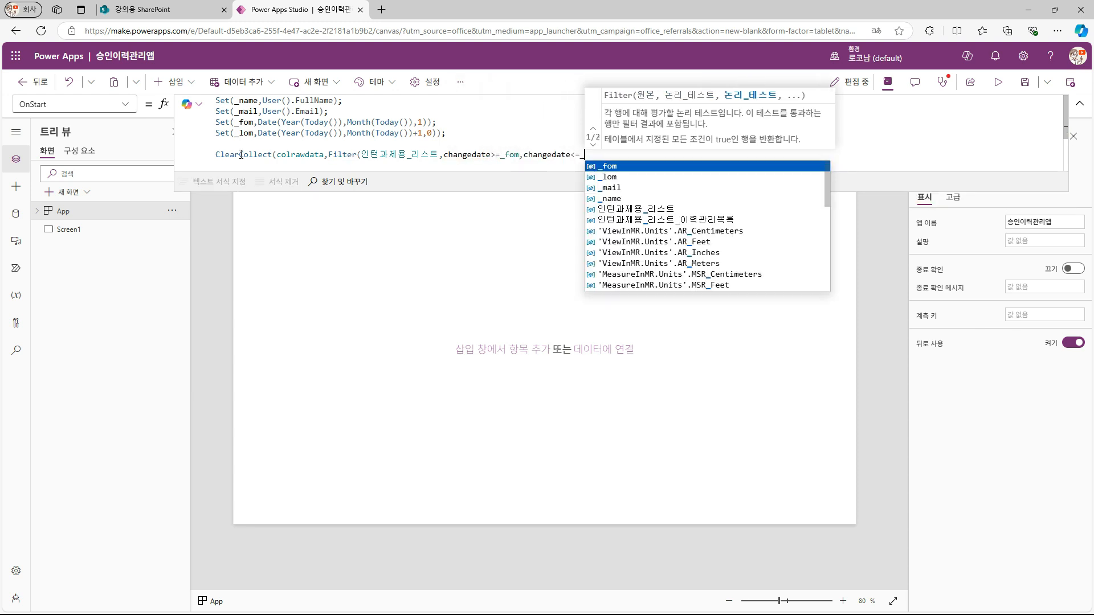
{"action": "type", "text": "lom"}
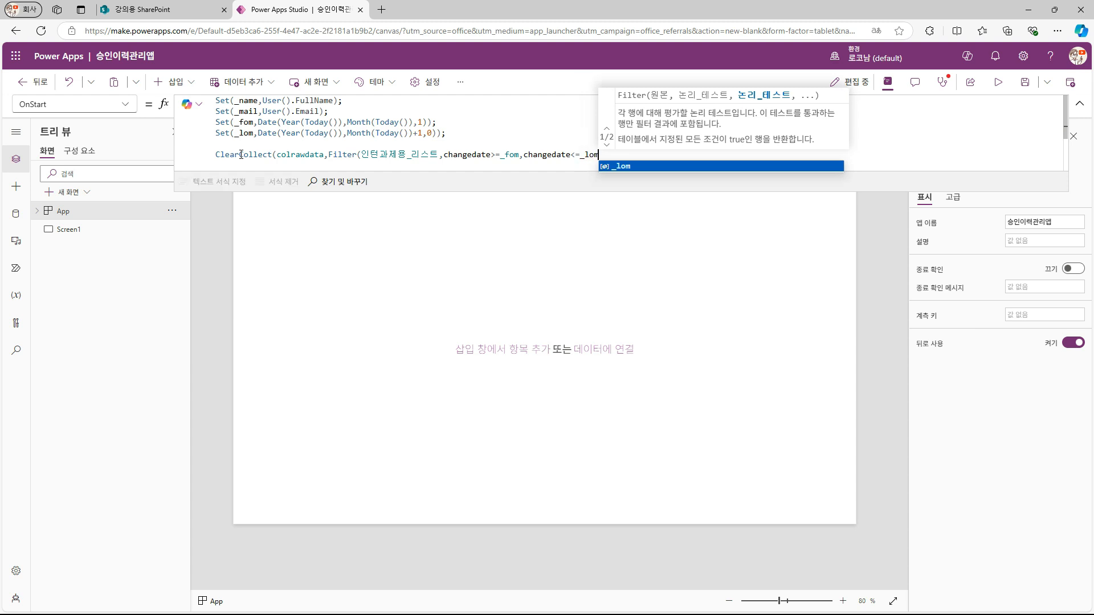
{"action": "type", "text": "))"}
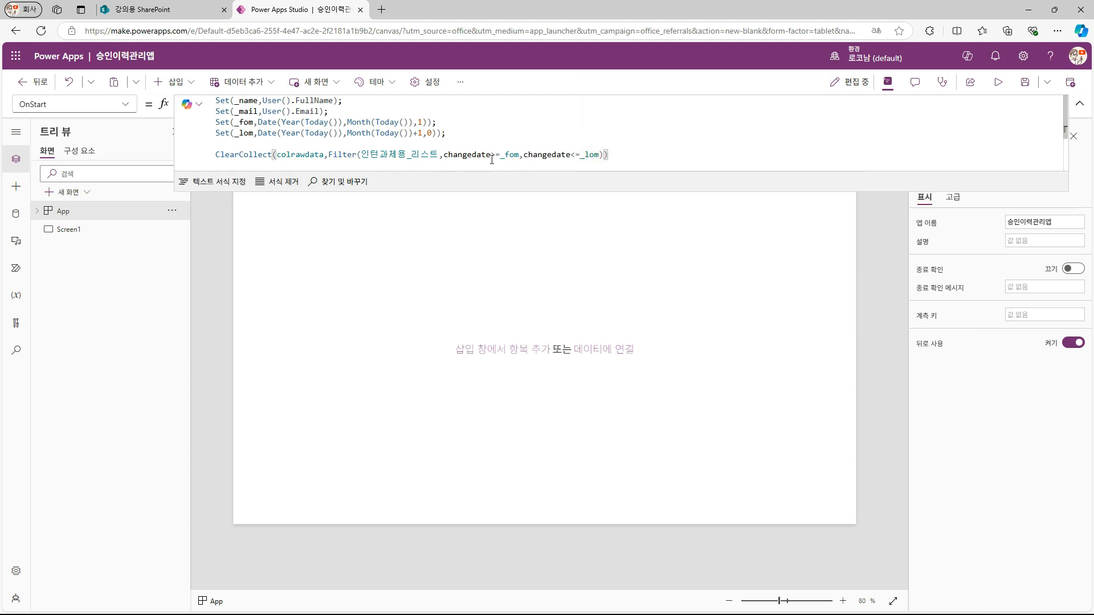
{"action": "left_click", "coordinate": [510, 238]}
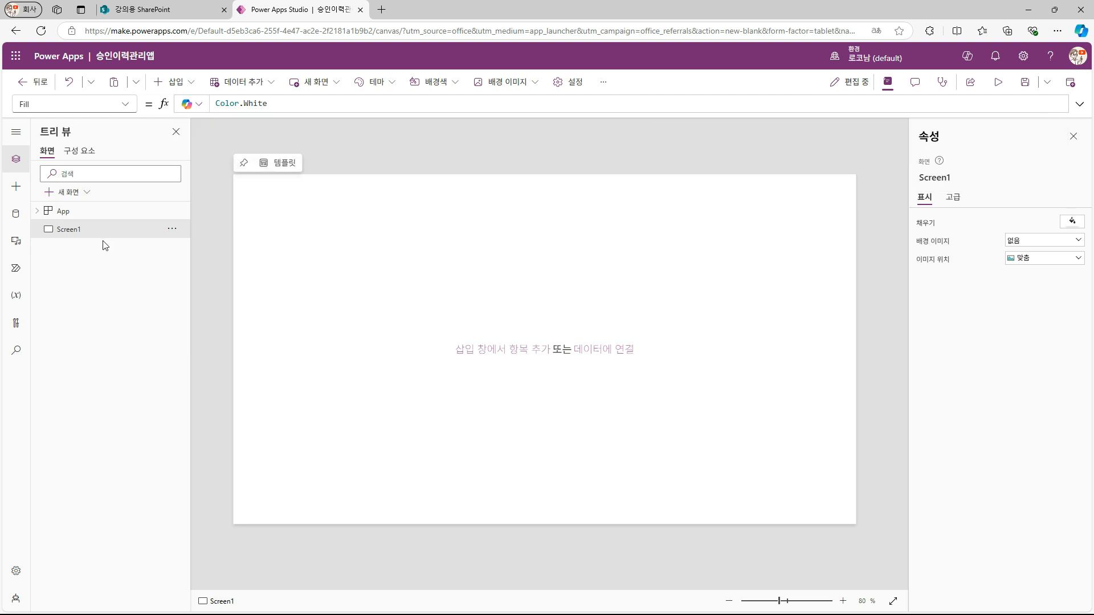
Step: Set the data row limit (데이터 행 제한) to 20 in the app's general settings and close them
{"action": "left_click", "coordinate": [15, 570]}
{"action": "scroll", "coordinate": [493, 283], "scroll_direction": "down", "scroll_amount": 5}
{"action": "scroll", "coordinate": [485, 317], "scroll_direction": "down", "scroll_amount": 3}
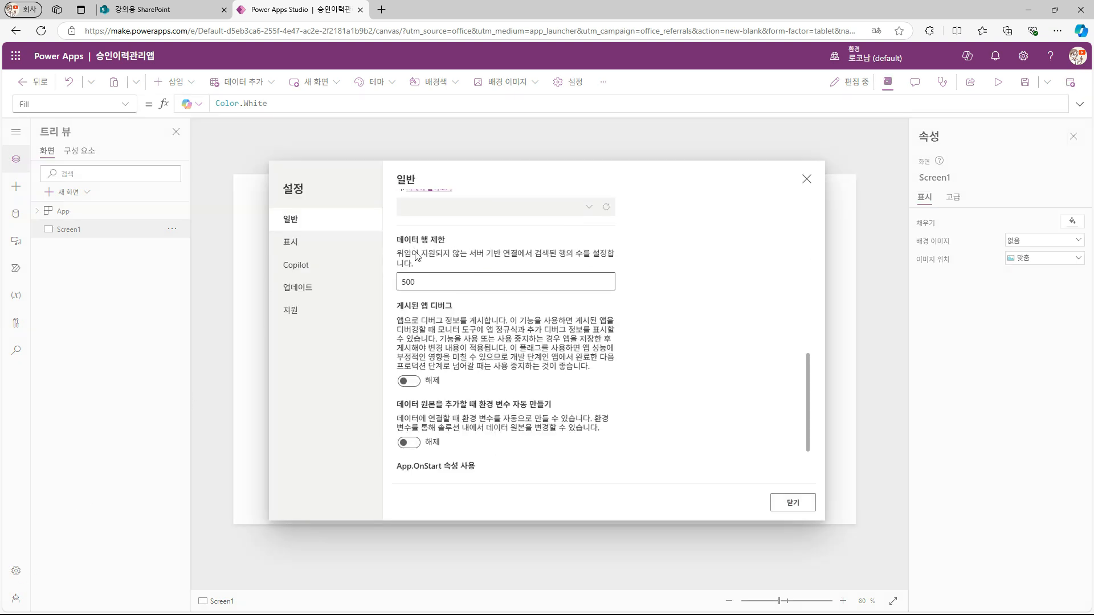
{"action": "double_click", "coordinate": [400, 281]}
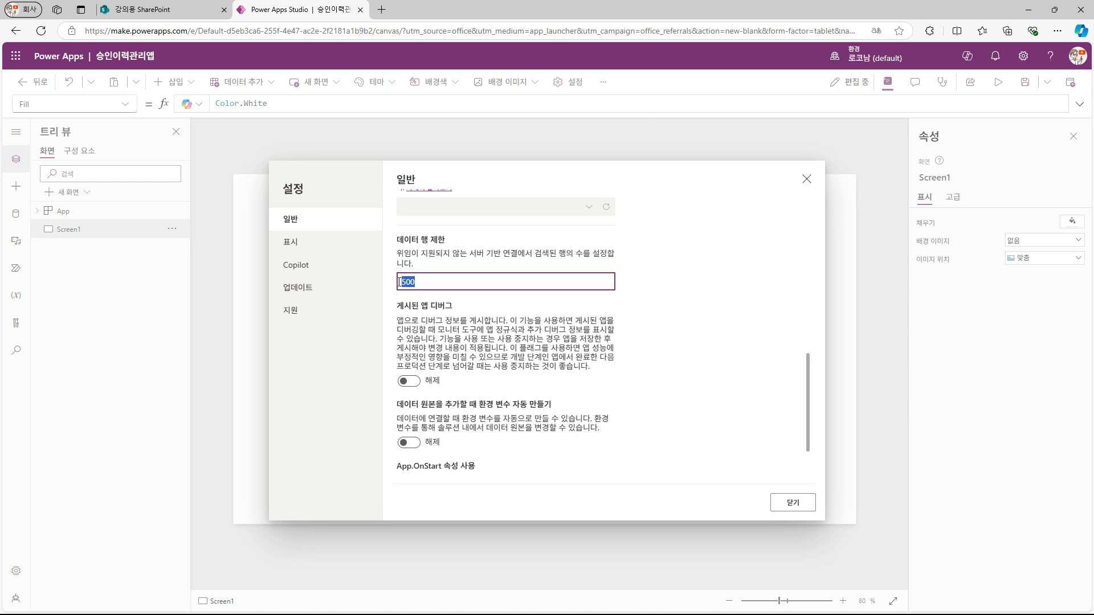
{"action": "type", "text": "20"}
{"action": "key", "text": "Escape"}
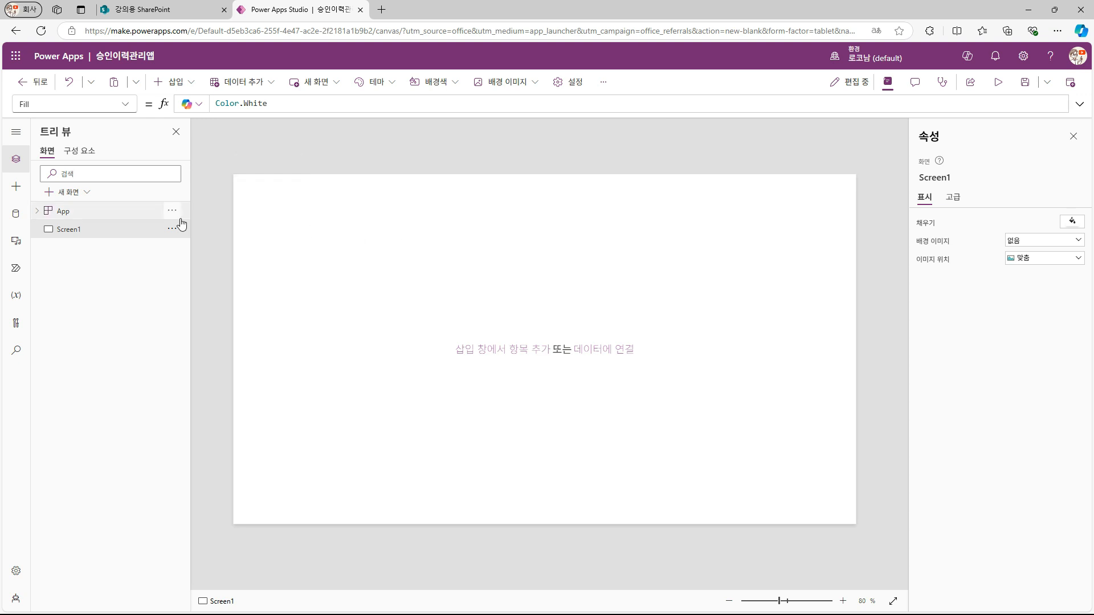
Step: Review the App object's complete OnStart formula and collapse the formula editor
{"action": "left_click", "coordinate": [98, 212]}
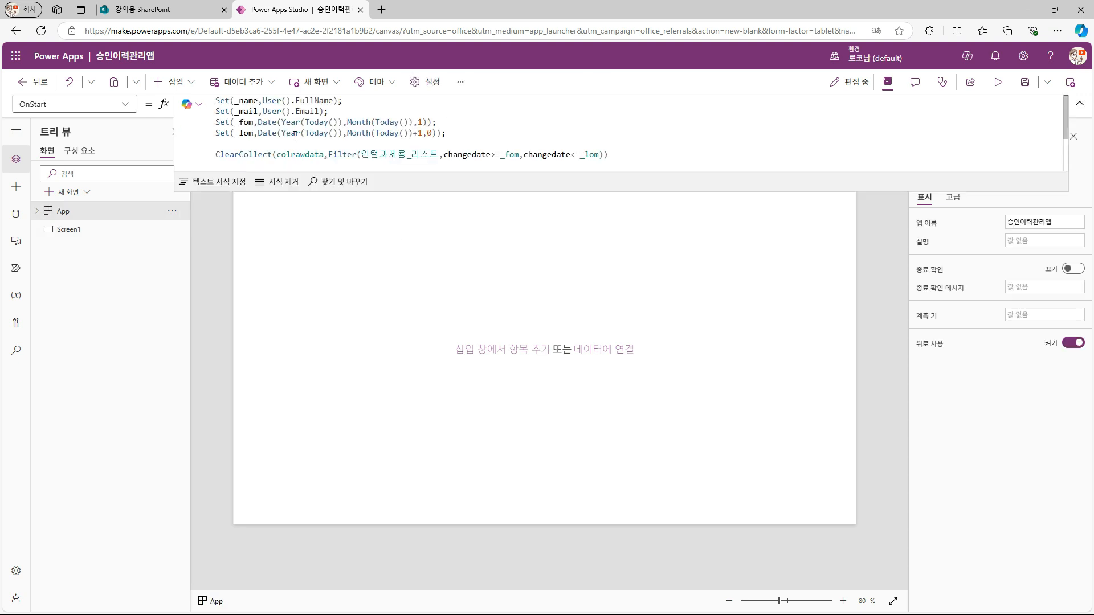
{"action": "left_click", "coordinate": [1080, 103]}
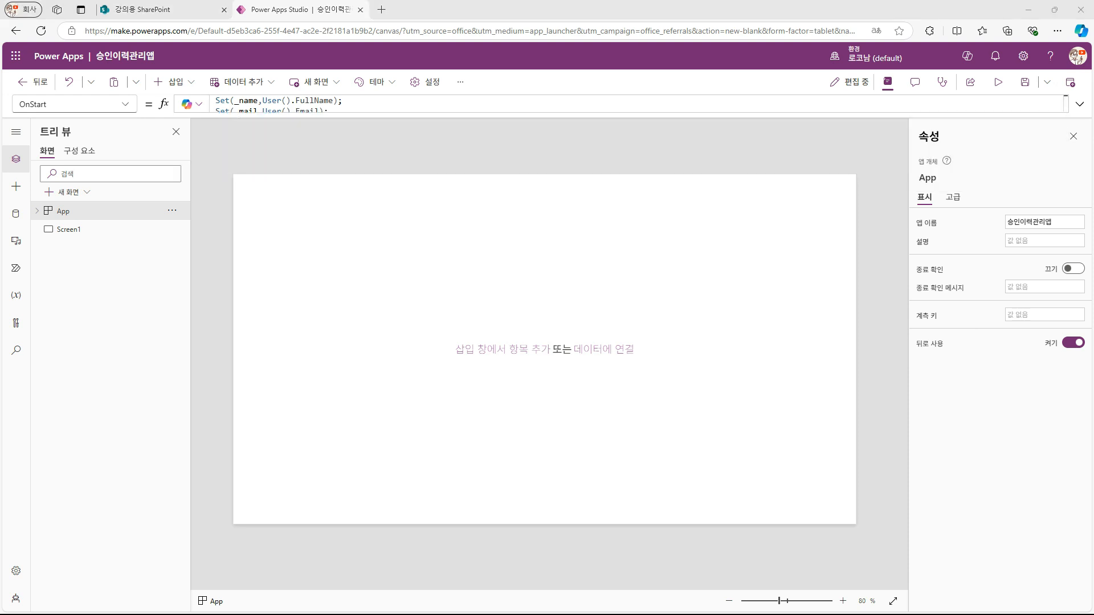
Step: Insert a blank vertical gallery (빈 세로 갤러리) on Screen1
{"action": "left_click", "coordinate": [513, 269]}
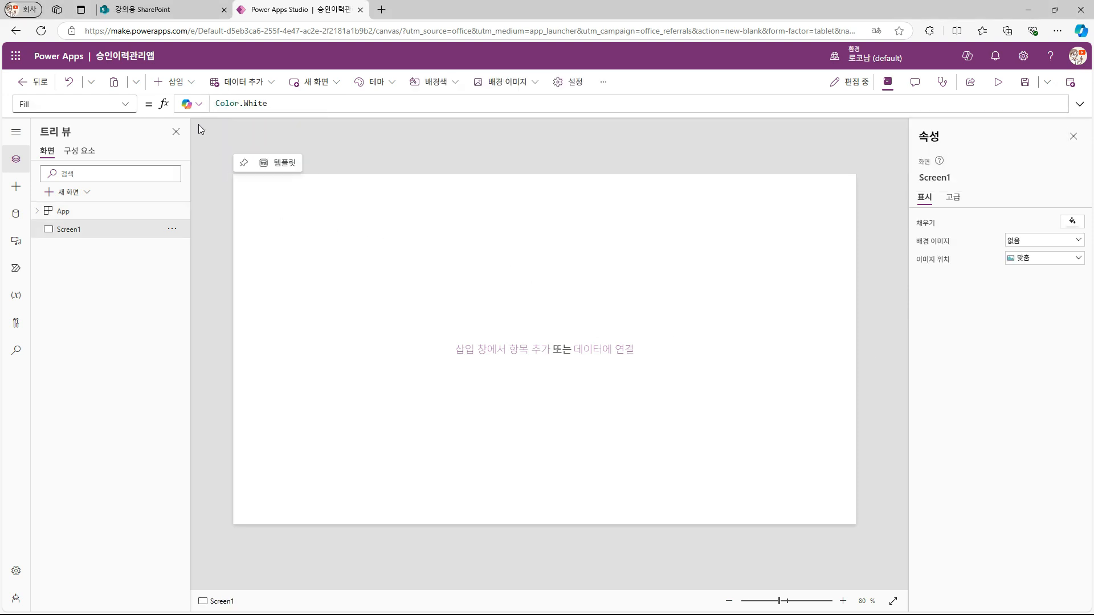
{"action": "left_click", "coordinate": [174, 81]}
{"action": "left_click", "coordinate": [165, 318]}
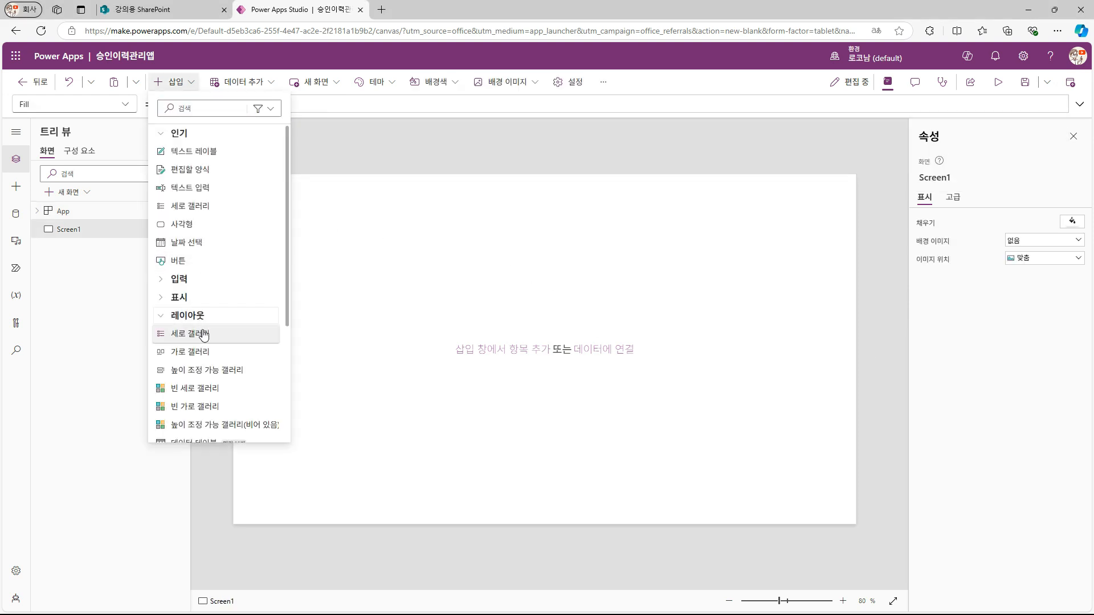
{"action": "left_click", "coordinate": [212, 391]}
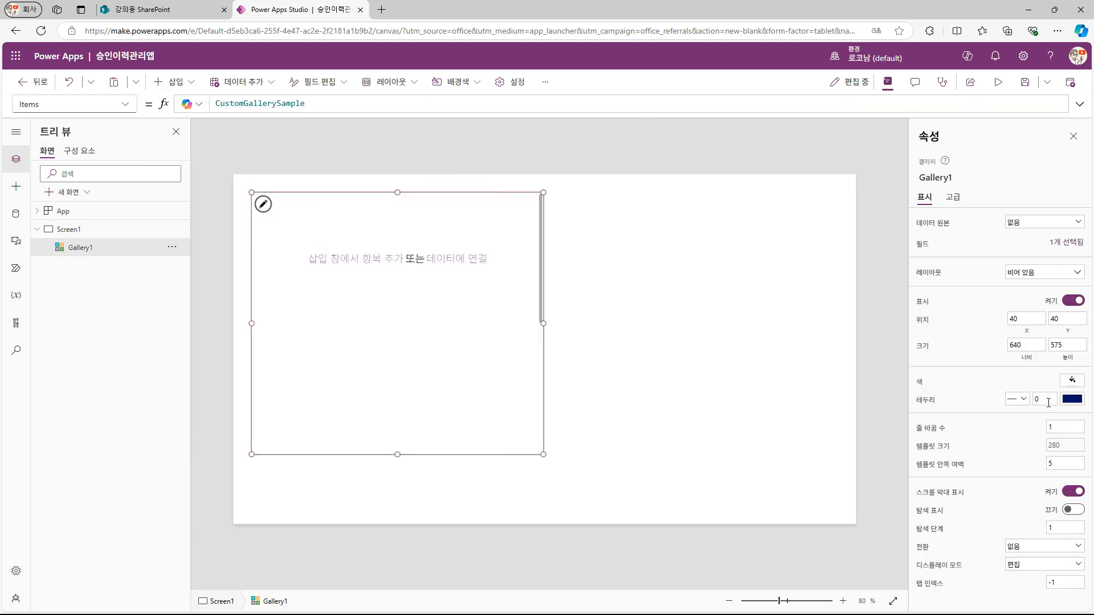
Step: Give the gallery a border thickness of 1, move it to about X 72, Y 116, and widen it to about 1217
{"action": "left_click_drag", "start_coordinate": [1050, 402], "coordinate": [1002, 402]}
{"action": "left_click", "coordinate": [743, 397]}
{"action": "left_click_drag", "start_coordinate": [472, 398], "coordinate": [486, 433]}
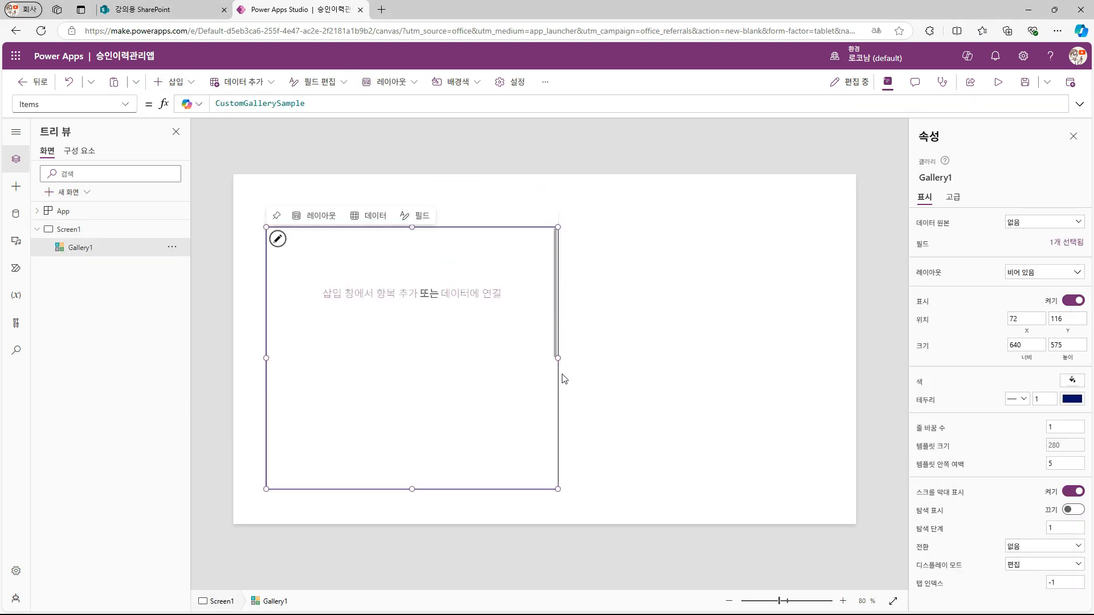
{"action": "left_click_drag", "start_coordinate": [558, 358], "coordinate": [821, 355]}
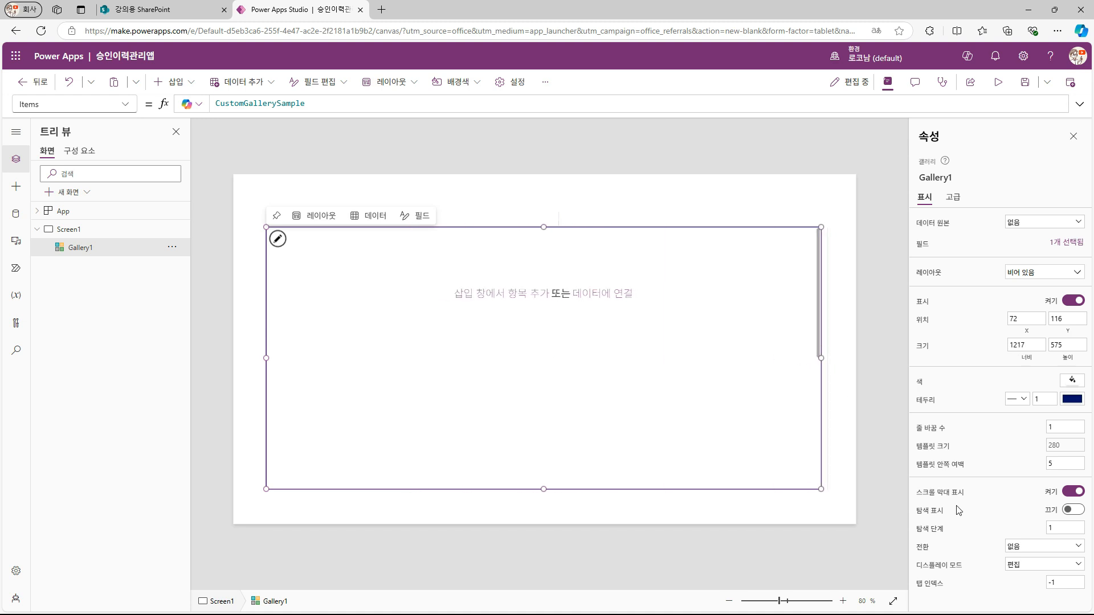
Step: Set the gallery's wrap count (줄 바꿈 수) to 7 and place a text label in the upper-left corner of its template cell
{"action": "left_click", "coordinate": [1061, 427]}
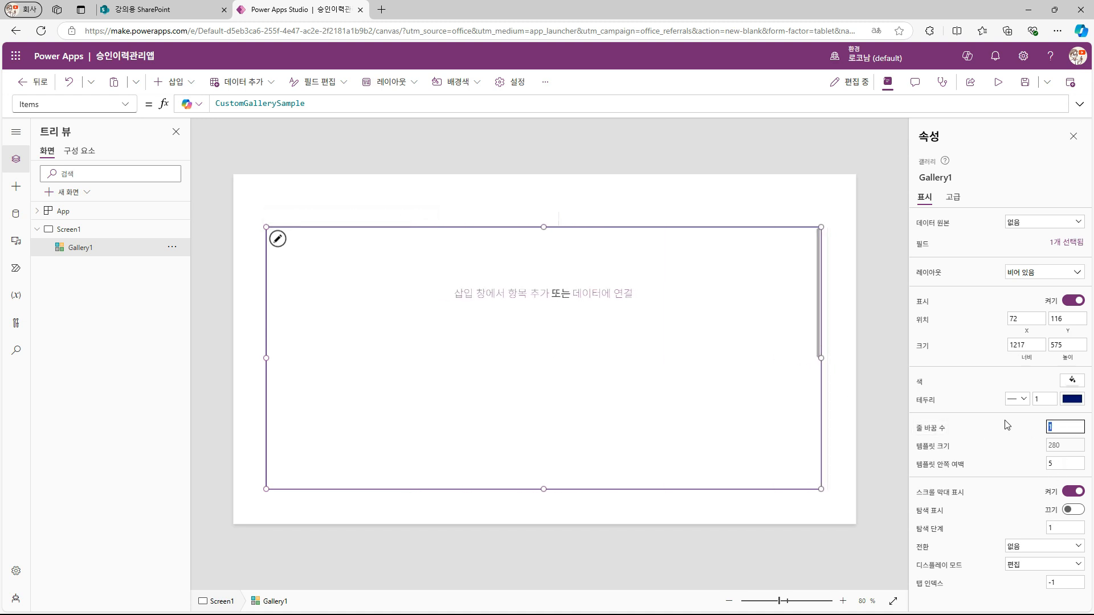
{"action": "type", "text": "7"}
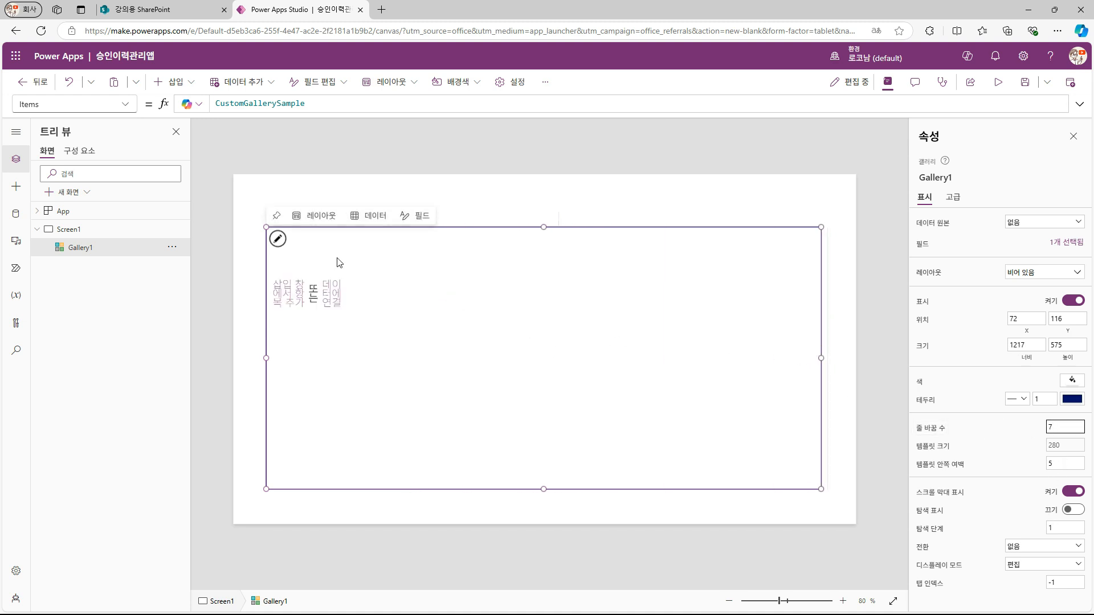
{"action": "left_click", "coordinate": [314, 260]}
{"action": "left_click_drag", "start_coordinate": [308, 261], "coordinate": [279, 230]}
{"action": "left_click", "coordinate": [436, 320]}
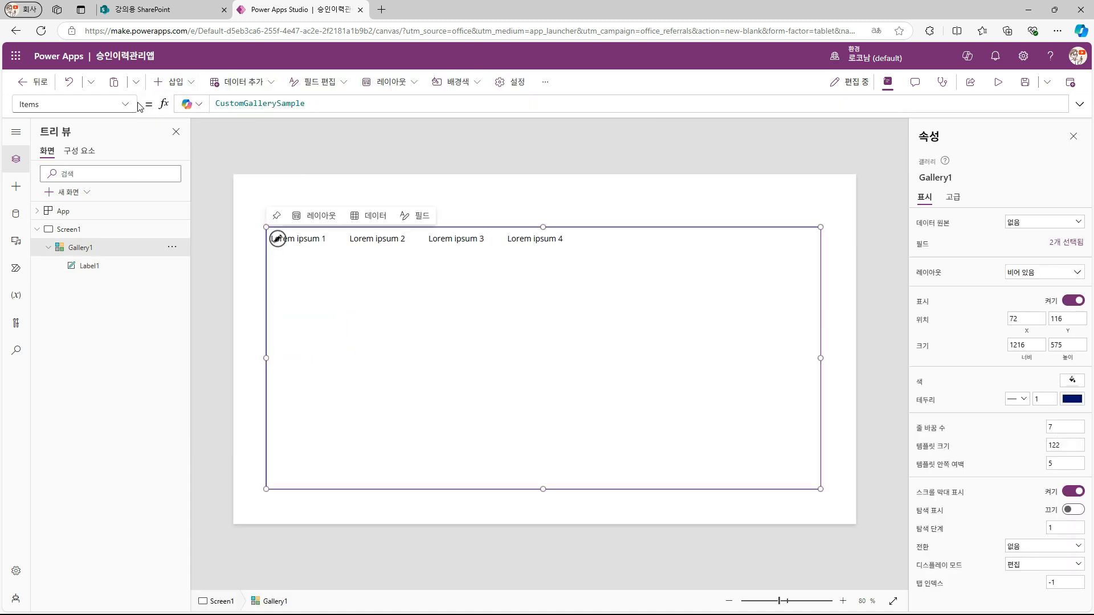
Step: Set the gallery's Items to Sequence(10) and its label's Text to ThisItem.Value
{"action": "left_click_drag", "start_coordinate": [352, 110], "coordinate": [124, 108]}
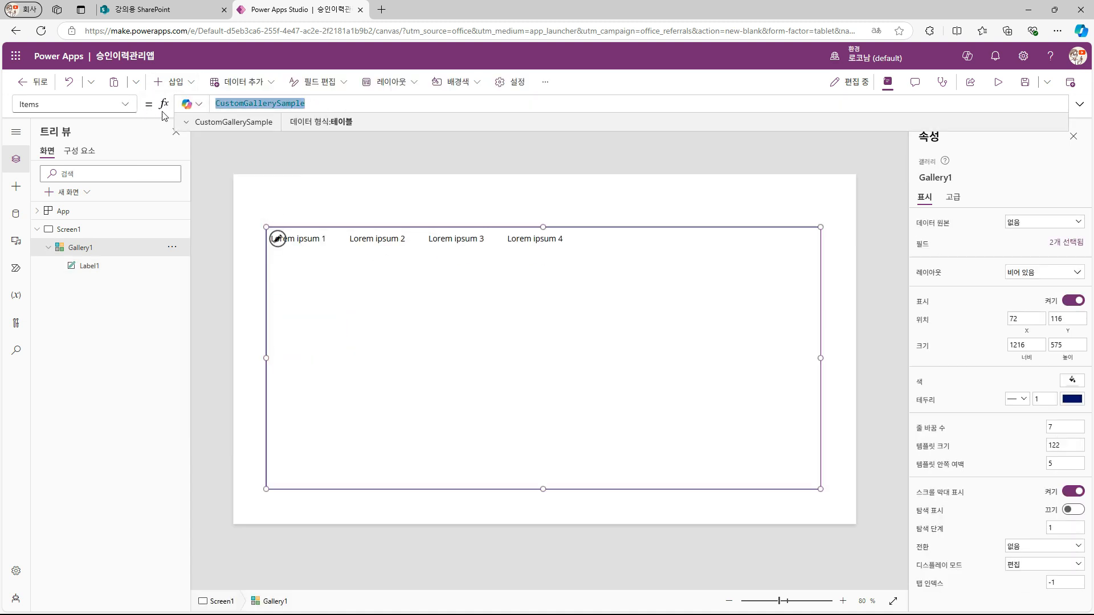
{"action": "type", "text": "Sequence("}
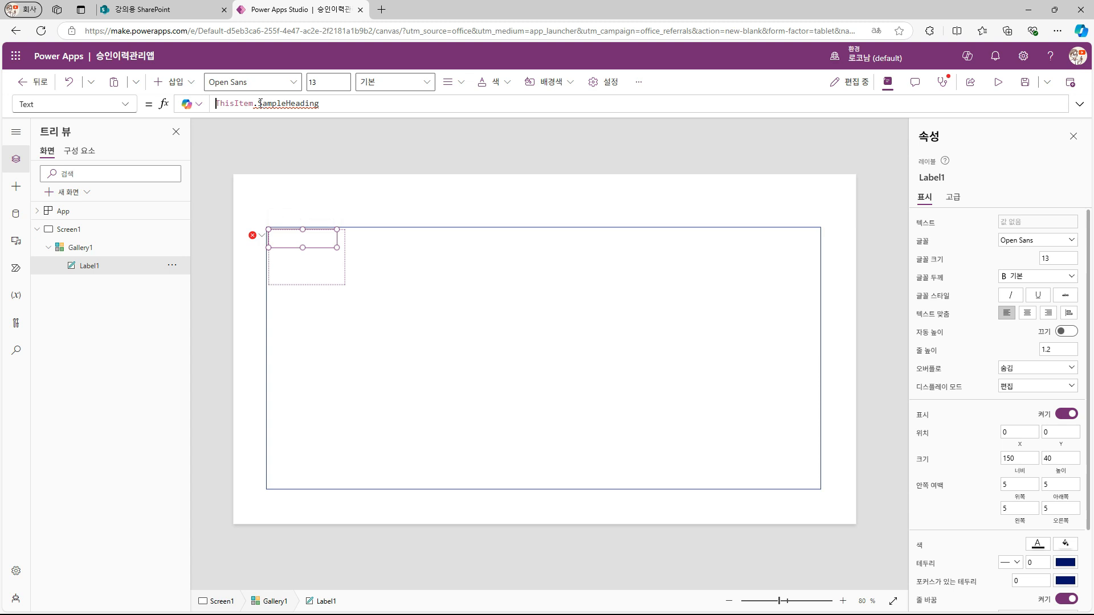
{"action": "left_click_drag", "start_coordinate": [258, 104], "coordinate": [413, 103]}
{"action": "key", "text": "BackSpace"}
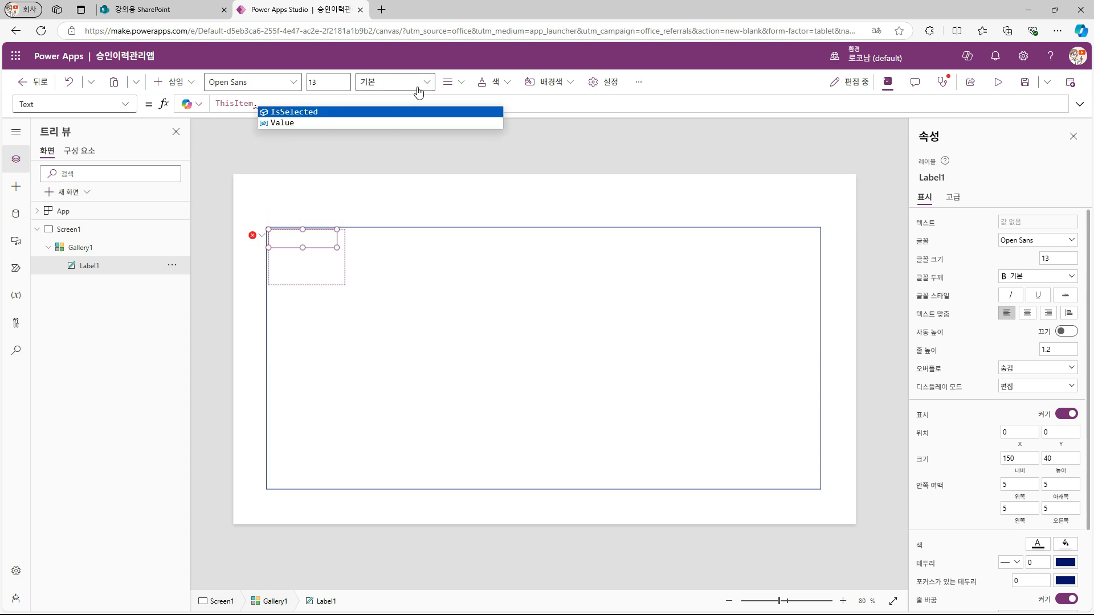
{"action": "key", "text": "Down"}
{"action": "key", "text": "Tab"}
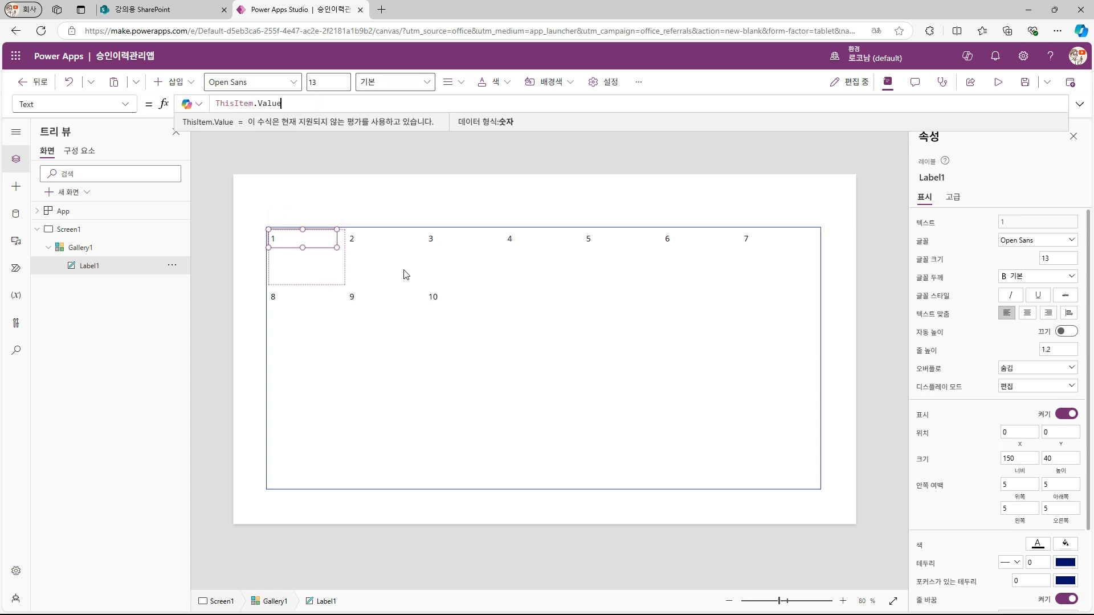
Step: Change the gallery's Items formula to Sequence(42) and check the numbered cells
{"action": "left_click", "coordinate": [386, 285]}
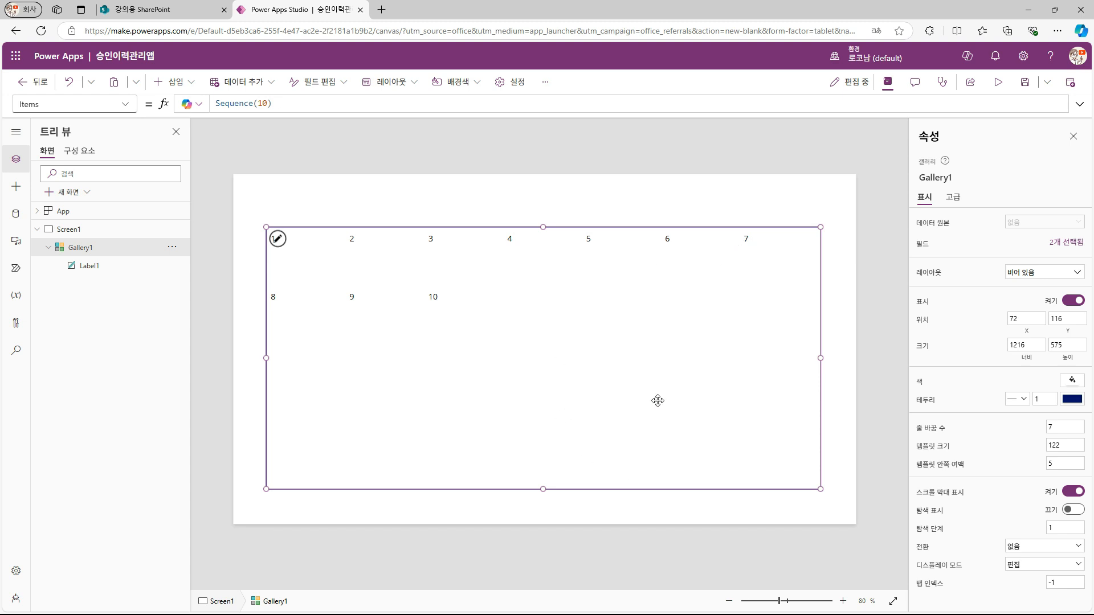
{"action": "left_click", "coordinate": [260, 104]}
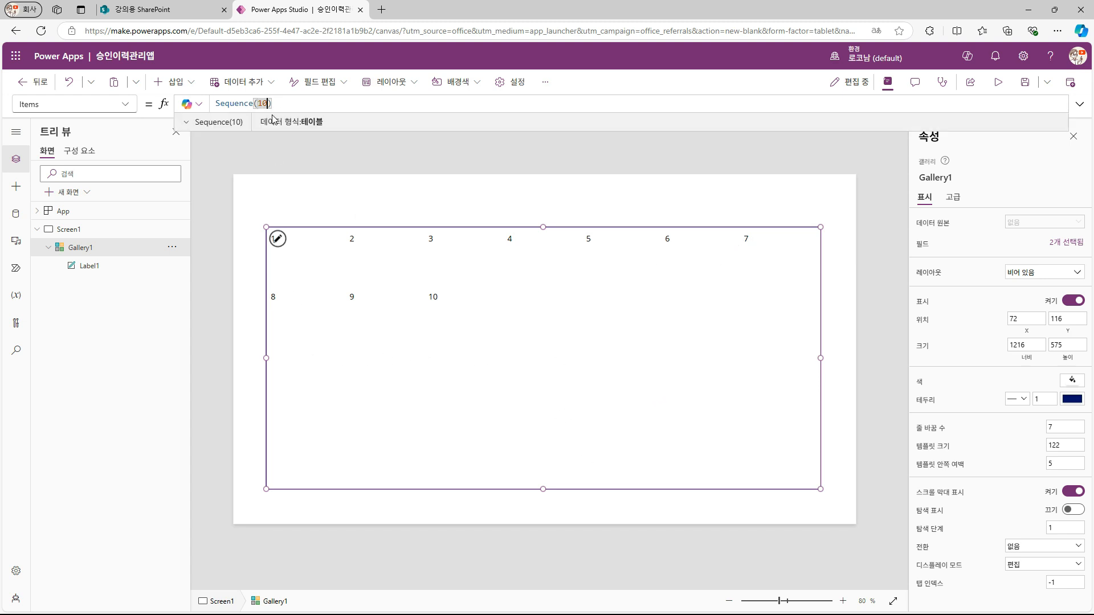
{"action": "key", "text": "BackSpace"}
{"action": "key", "text": "Delete"}
{"action": "type", "text": "42"}
{"action": "scroll", "coordinate": [603, 374], "scroll_direction": "down", "scroll_amount": 2}
{"action": "scroll", "coordinate": [305, 279], "scroll_direction": "up", "scroll_amount": 2}
Step: Wrap the gallery's Items sequence in ForAll and start its expression with Value + _fom: ForAll(Sequence(42),Value + _fom
{"action": "left_click", "coordinate": [295, 259]}
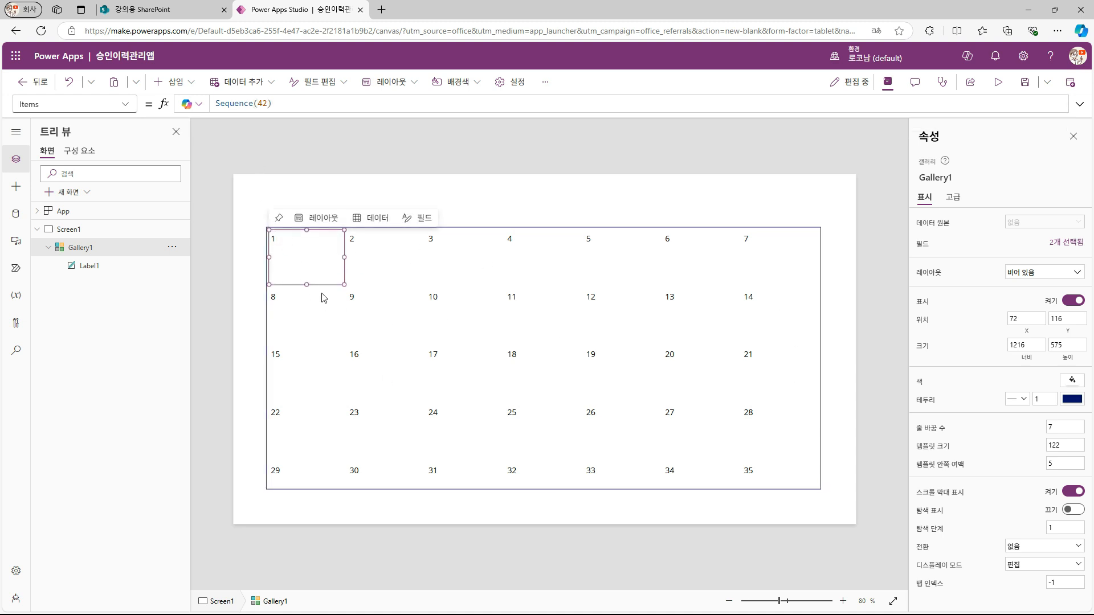
{"action": "left_click", "coordinate": [216, 103]}
{"action": "type", "text": "For"}
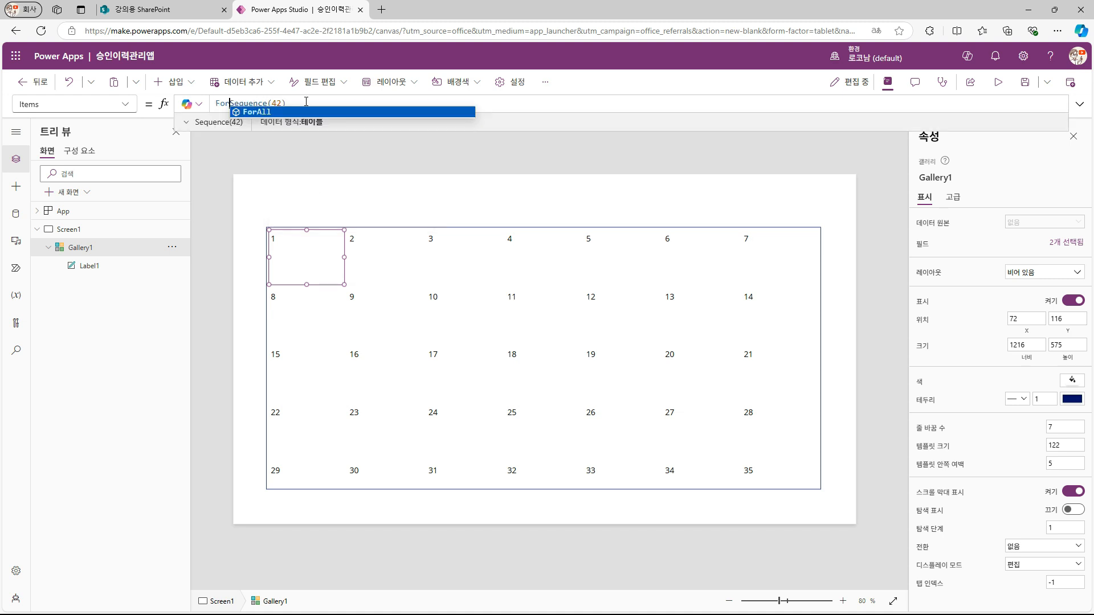
{"action": "type", "text": "All("}
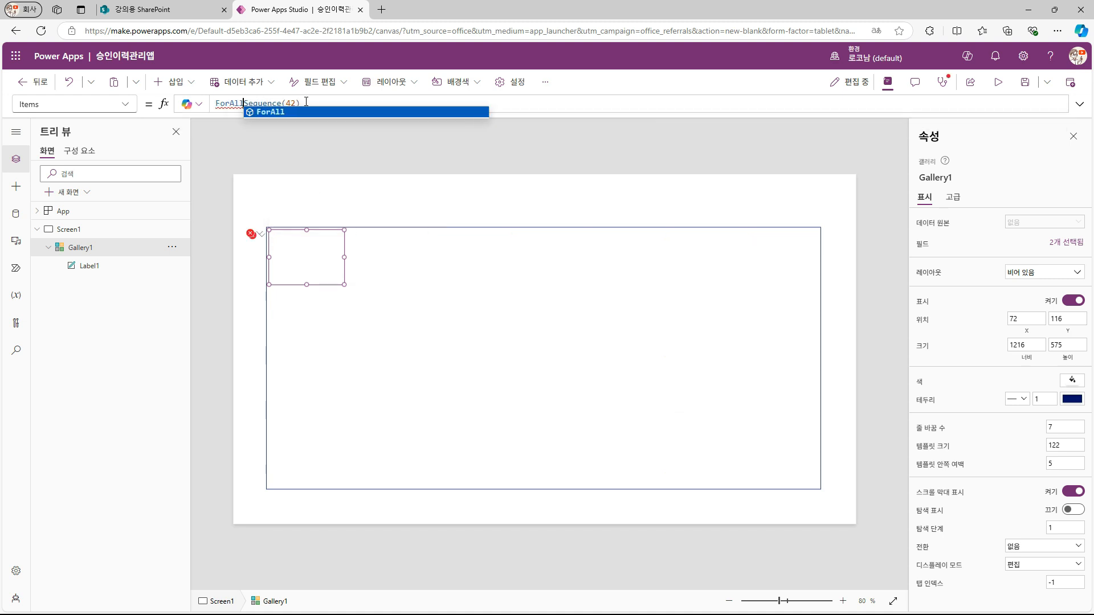
{"action": "type", "text": ","}
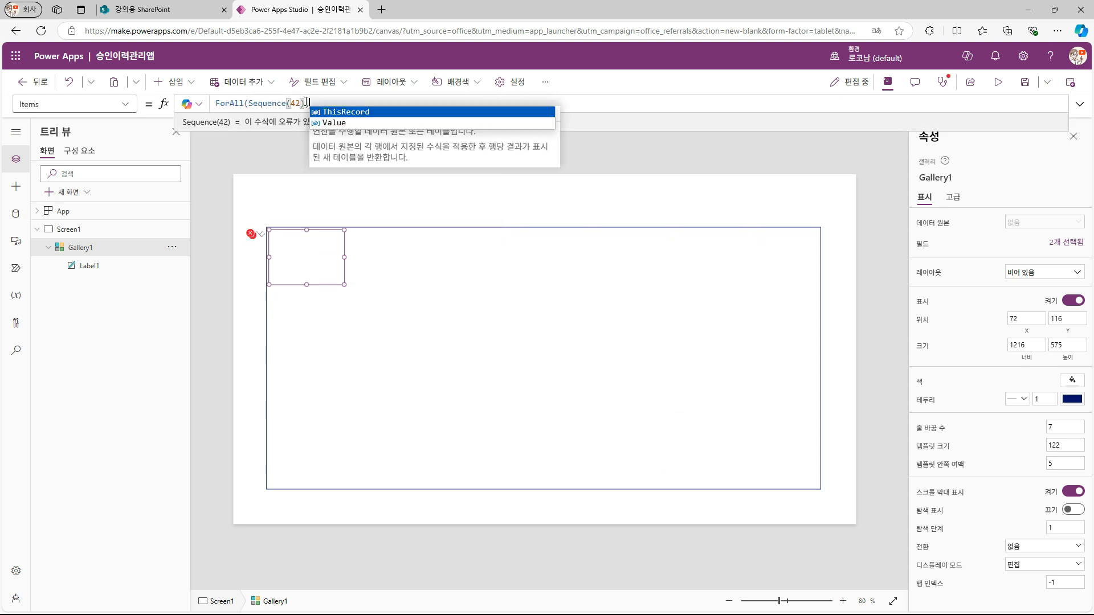
{"action": "left_click", "coordinate": [342, 123]}
{"action": "type", "text": "+ _fom"}
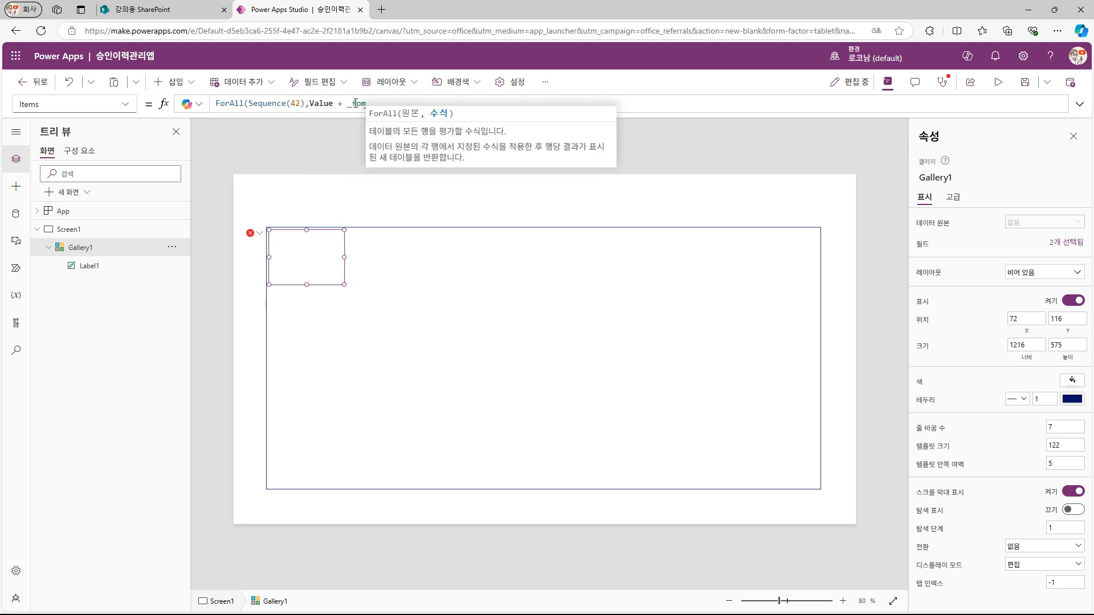
Step: Complete the gallery's ForAll formula by subtracting Weekday(_fom,StartOfWeek.Sunday) and closing the parentheses
{"action": "type", "text": " - Weekday"}
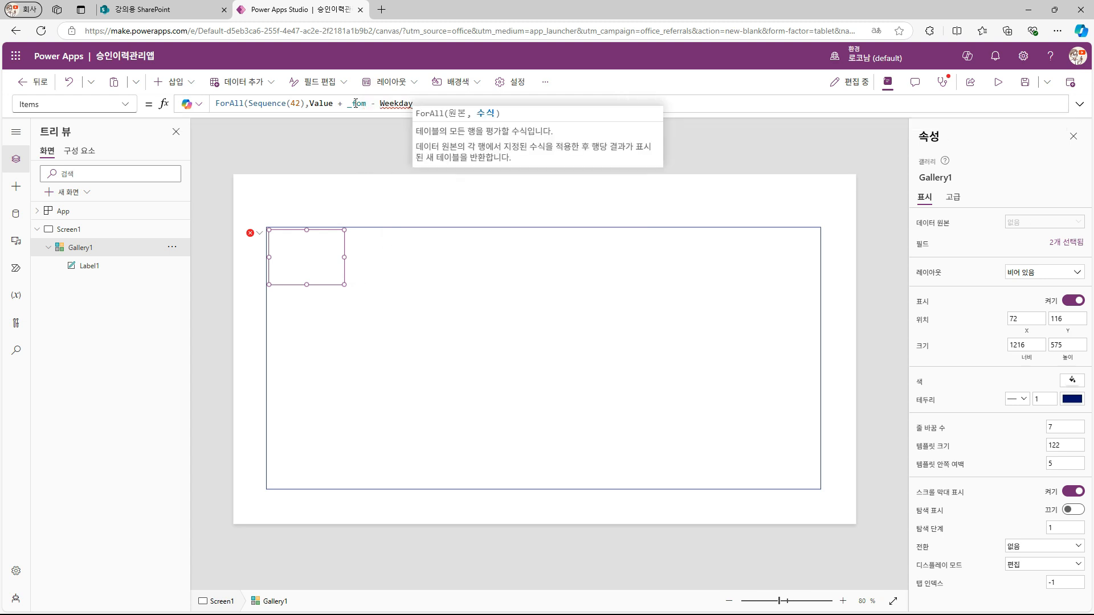
{"action": "type", "text": "("}
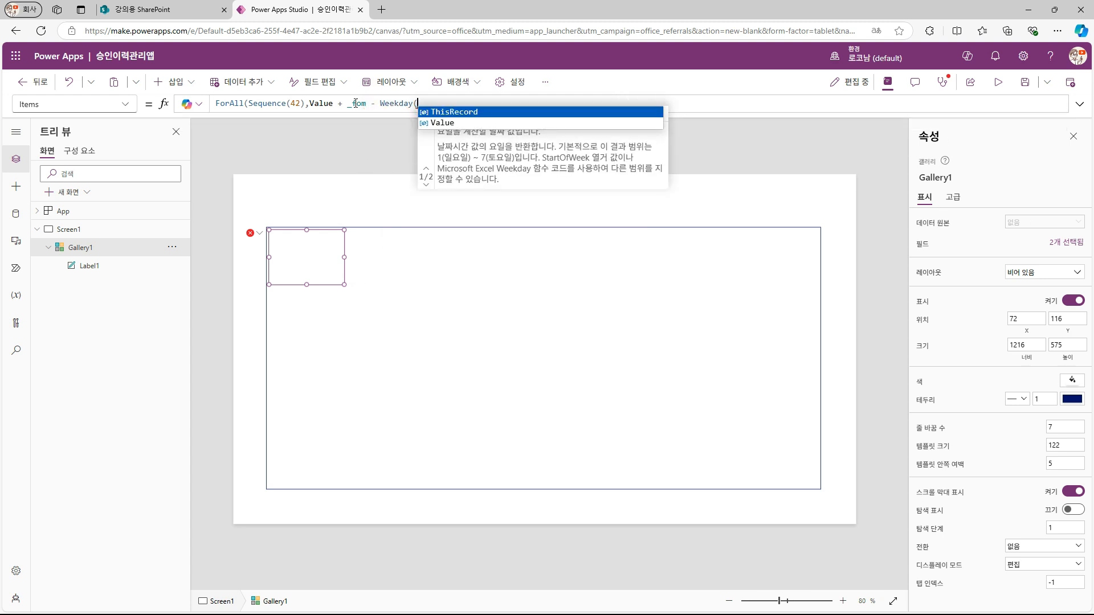
{"action": "type", "text": "_fom,"}
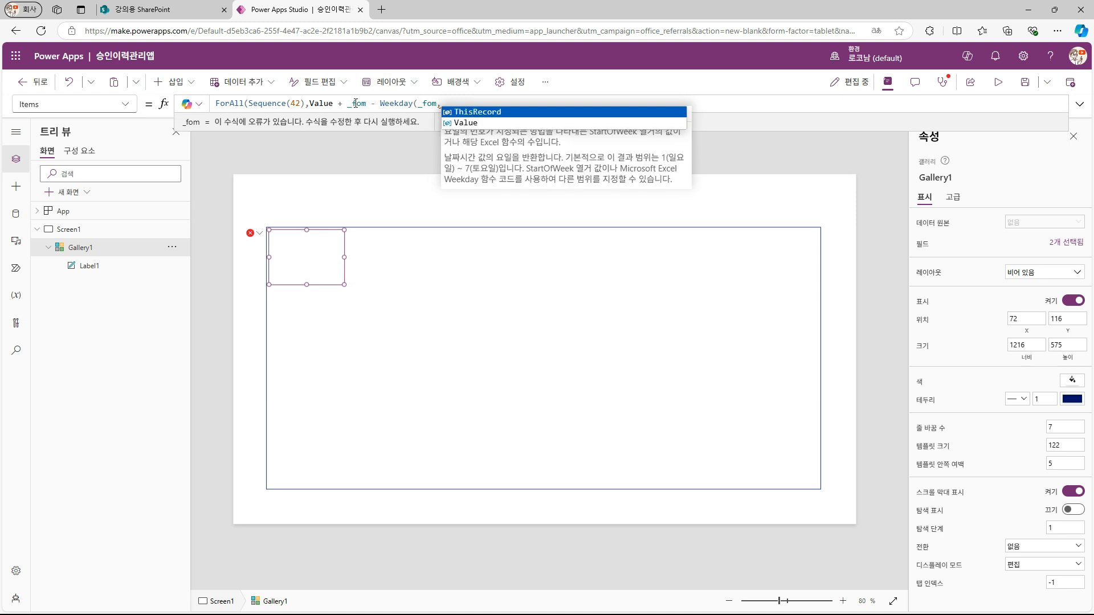
{"action": "type", "text": "st"}
{"action": "key", "text": "Down"}
{"action": "key", "text": "Down"}
{"action": "key", "text": "Down"}
{"action": "key", "text": "Down"}
{"action": "key", "text": "Down"}
{"action": "key", "text": "Down"}
{"action": "key", "text": "Up"}
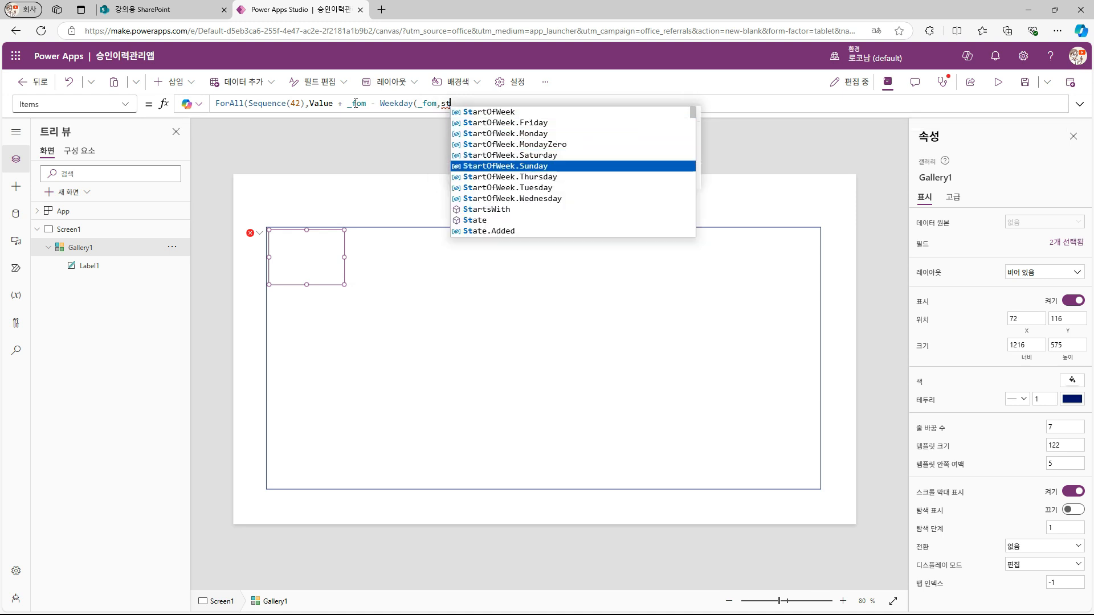
{"action": "key", "text": "Tab"}
{"action": "type", "text": "))"}
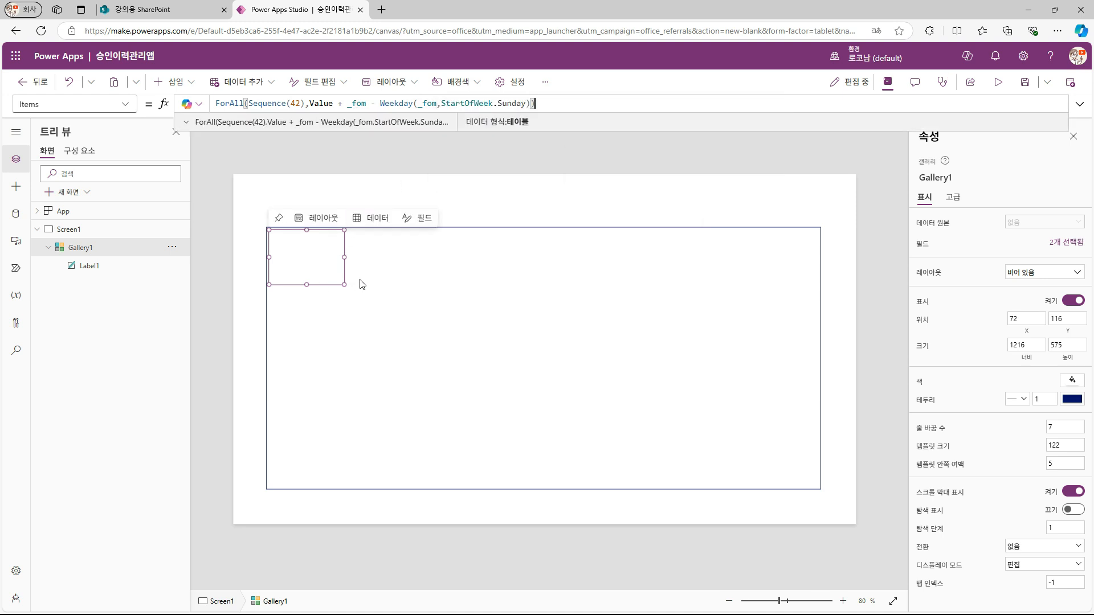
Step: Run the App object's OnStart and reselect the gallery to check its calendar dates
{"action": "left_click", "coordinate": [172, 211]}
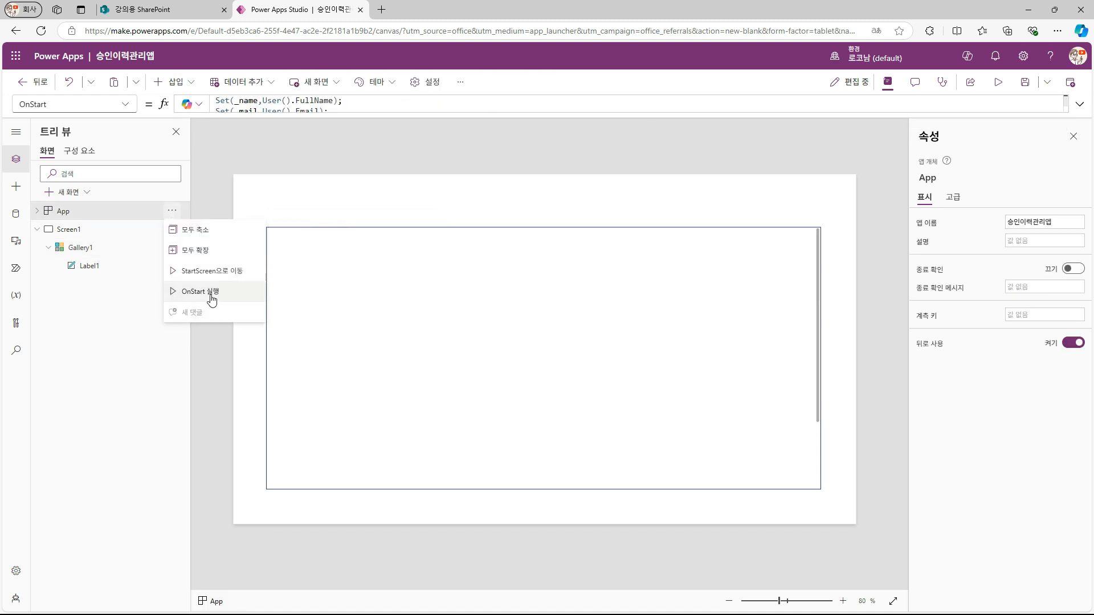
{"action": "left_click", "coordinate": [211, 294]}
{"action": "left_click", "coordinate": [308, 272]}
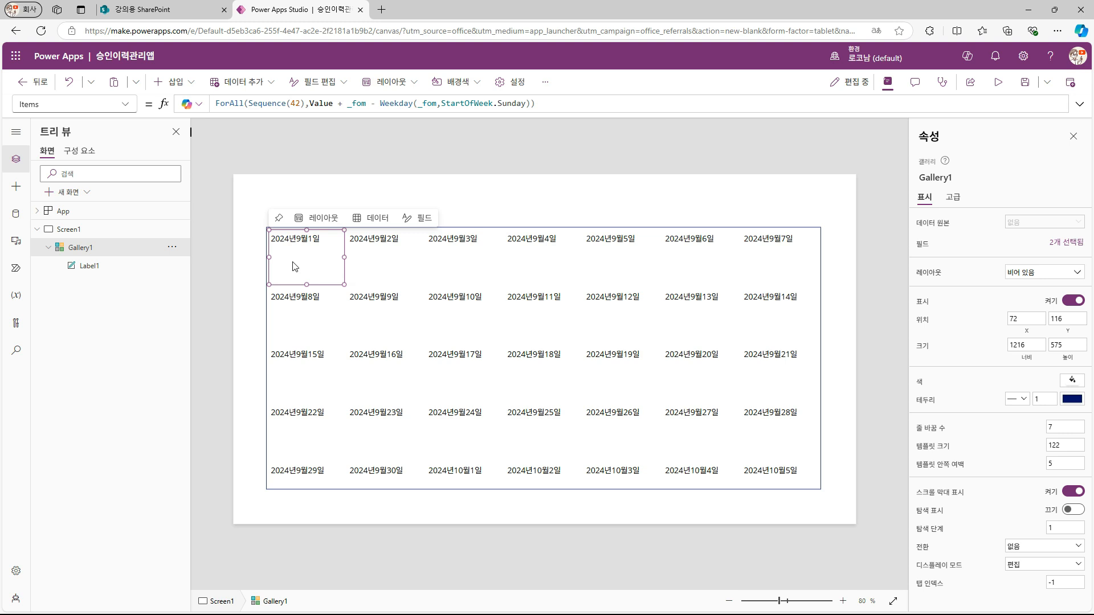
Step: Wrap the gallery label's Text formula in Day so it reads Day(ThisItem.Value)
{"action": "left_click", "coordinate": [292, 239]}
{"action": "type", "text": "Day("}
{"action": "key", "text": "End"}
{"action": "type", "text": ")"}
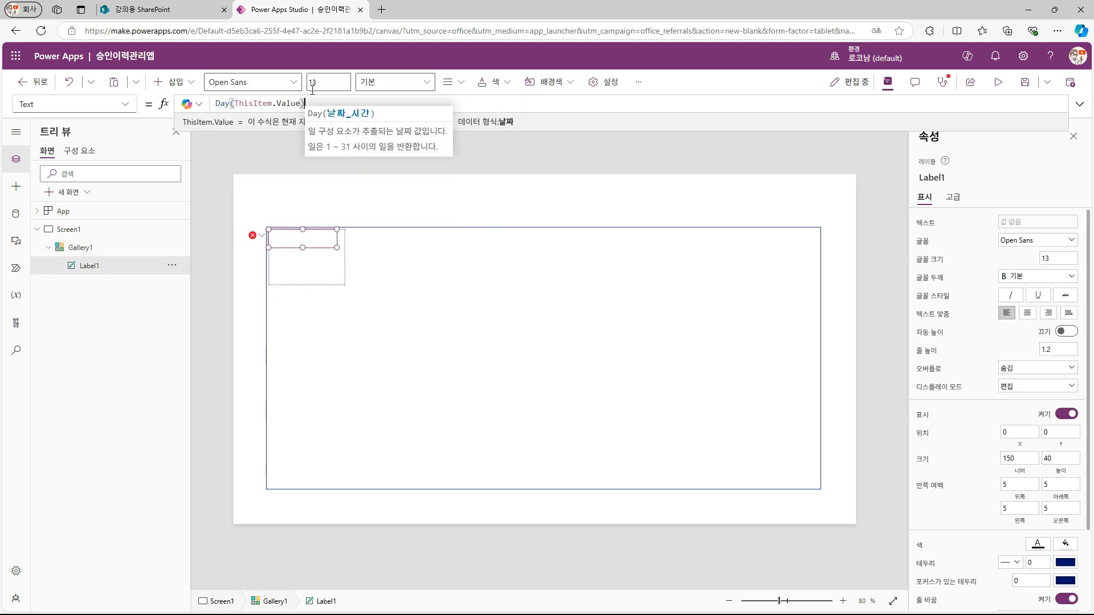
Step: Resize the gallery's day label to about 112 by 43 and set its font size to 20 and weight to bold (굵게)
{"action": "left_click_drag", "start_coordinate": [337, 249], "coordinate": [292, 249]}
{"action": "double_click", "coordinate": [1051, 259]}
{"action": "type", "text": "20"}
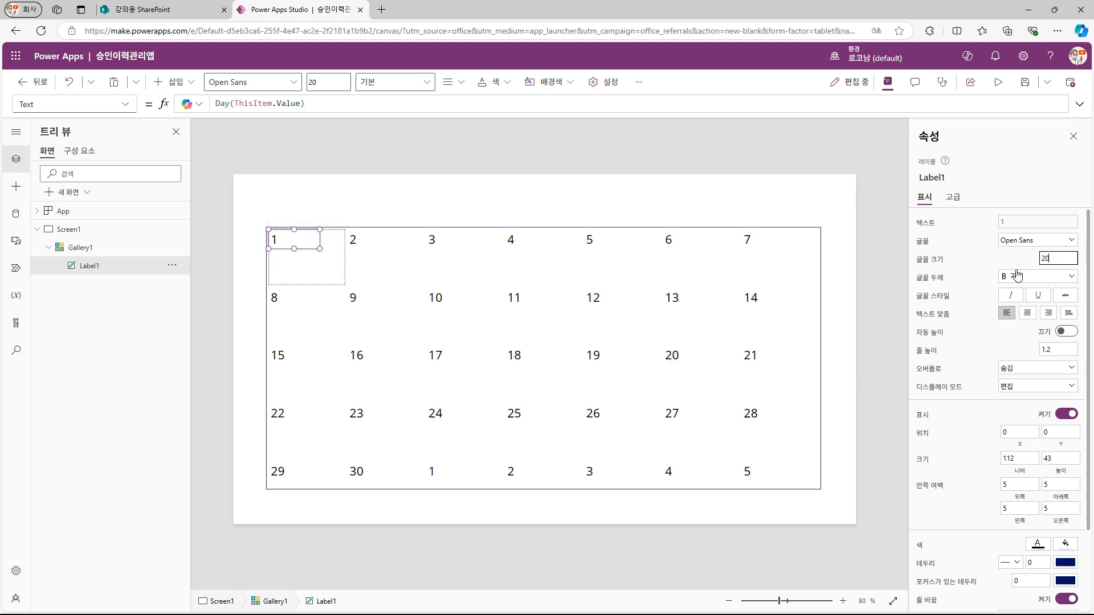
{"action": "left_click", "coordinate": [1017, 277]}
{"action": "left_click", "coordinate": [1017, 290]}
Step: Set the gallery's template padding to 0, template size to 100 and height to 600, and move it to about X 68, Y 128
{"action": "left_click", "coordinate": [799, 362]}
{"action": "left_click_drag", "start_coordinate": [1060, 463], "coordinate": [974, 464]}
{"action": "type", "text": "0"}
{"action": "left_click_drag", "start_coordinate": [1065, 445], "coordinate": [976, 451]}
{"action": "type", "text": "100"}
{"action": "left_click_drag", "start_coordinate": [1071, 346], "coordinate": [958, 361]}
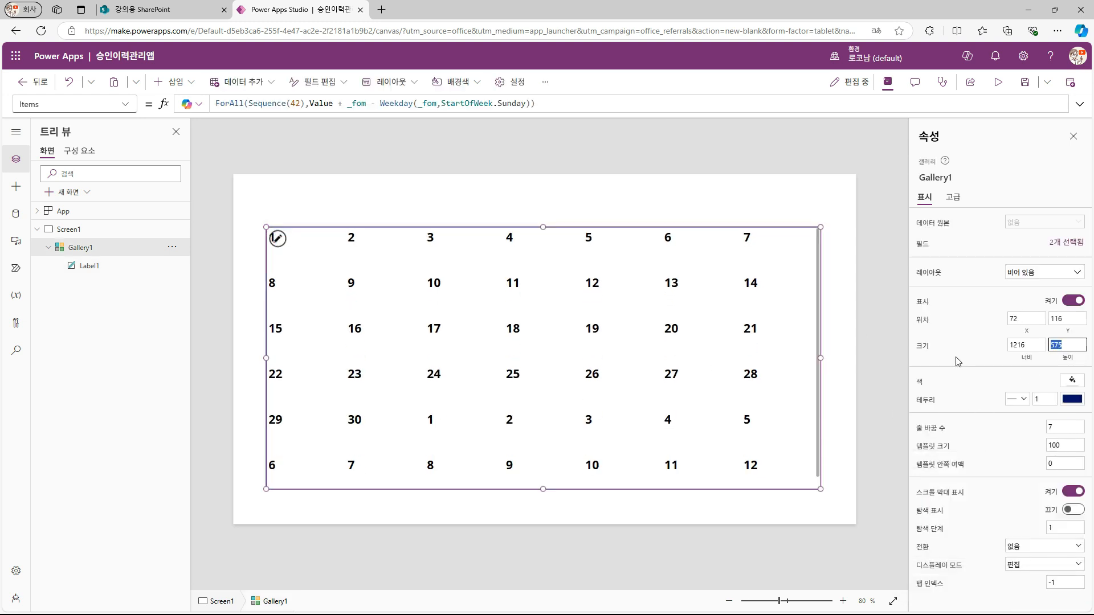
{"action": "type", "text": "600"}
{"action": "left_click_drag", "start_coordinate": [785, 500], "coordinate": [785, 506]}
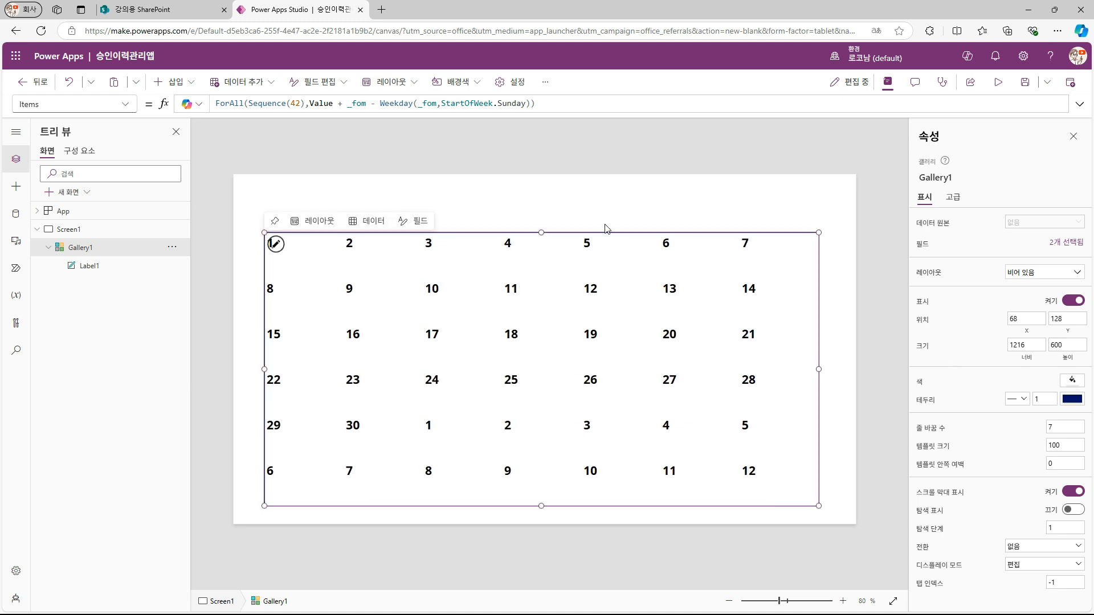
Step: Add a text label reading 일 on Screen1, directly above the calendar's first column at about X 68, Y 88
{"action": "left_click", "coordinate": [428, 221]}
{"action": "left_click", "coordinate": [435, 198]}
{"action": "left_click", "coordinate": [176, 82]}
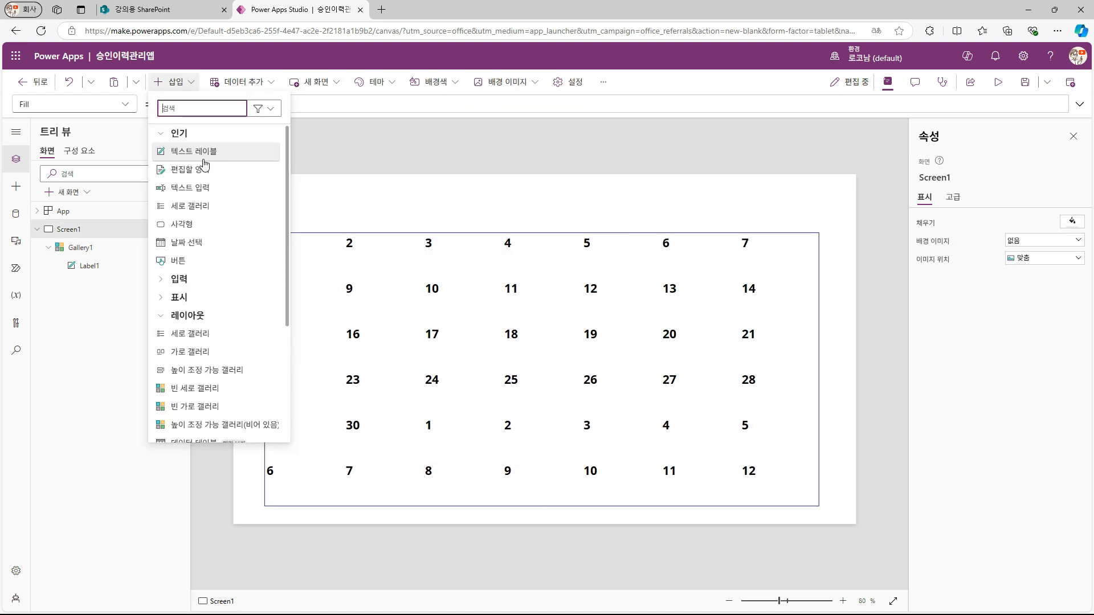
{"action": "left_click", "coordinate": [205, 156]}
{"action": "left_click_drag", "start_coordinate": [294, 198], "coordinate": [307, 220]}
{"action": "double_click", "coordinate": [302, 222]}
{"action": "type", "text": "일"}
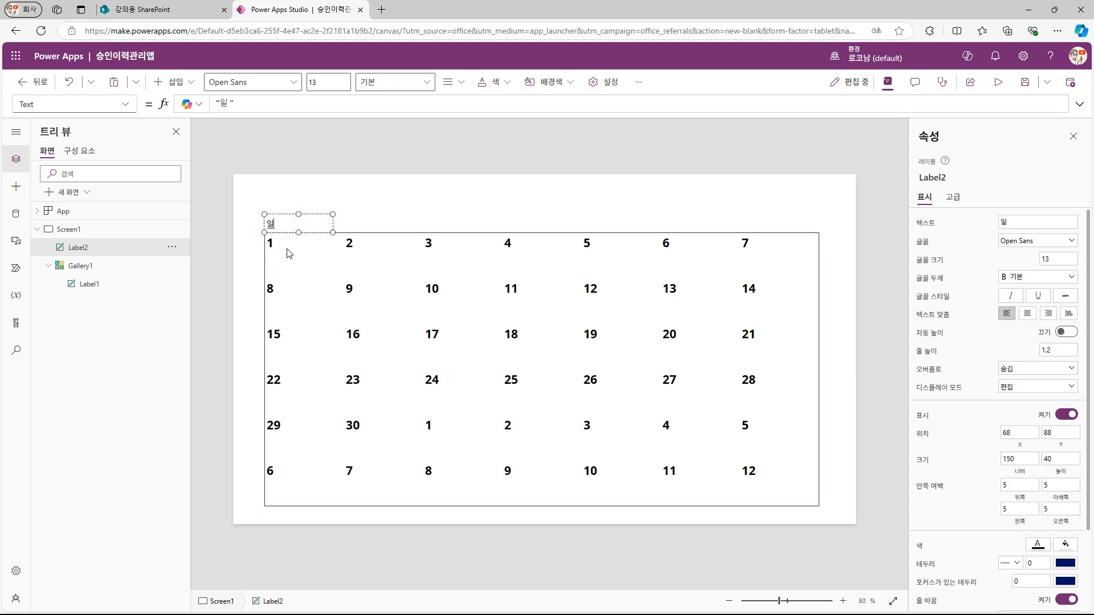
Step: Resize the day-number label inside the gallery to about 95 by 50
{"action": "left_click", "coordinate": [315, 261]}
{"action": "left_click", "coordinate": [391, 255]}
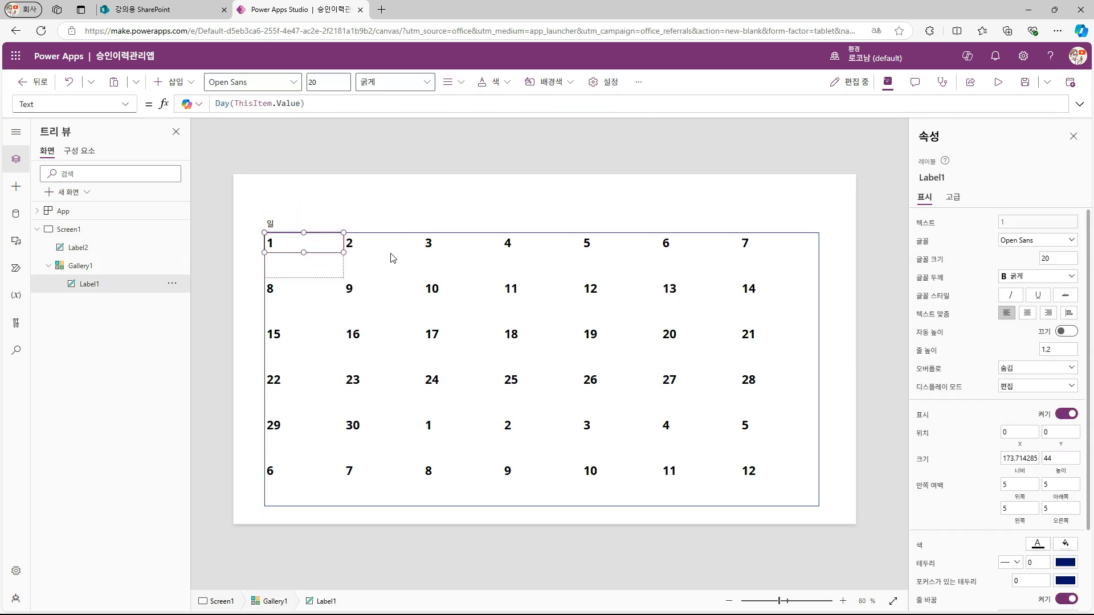
{"action": "left_click_drag", "start_coordinate": [344, 252], "coordinate": [308, 255]}
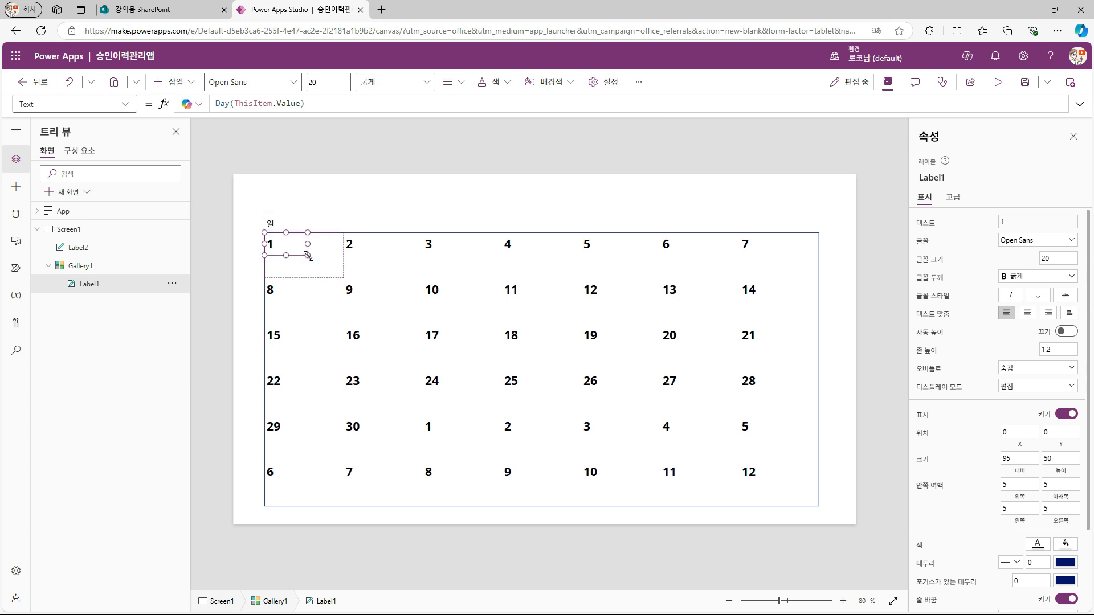
Step: Set the width of the 일 weekday label to 173
{"action": "left_click", "coordinate": [317, 223]}
{"action": "left_click", "coordinate": [316, 228]}
{"action": "double_click", "coordinate": [1007, 457]}
{"action": "type", "text": "173"}
{"action": "key", "text": "Return"}
Step: Duplicate the 일 weekday label across the remaining six calendar columns and label the copies 월, 화, 수, 목, 금 and 토
{"action": "left_click", "coordinate": [284, 230]}
{"action": "key", "text": "ctrl+c"}
{"action": "key", "text": "ctrl+v"}
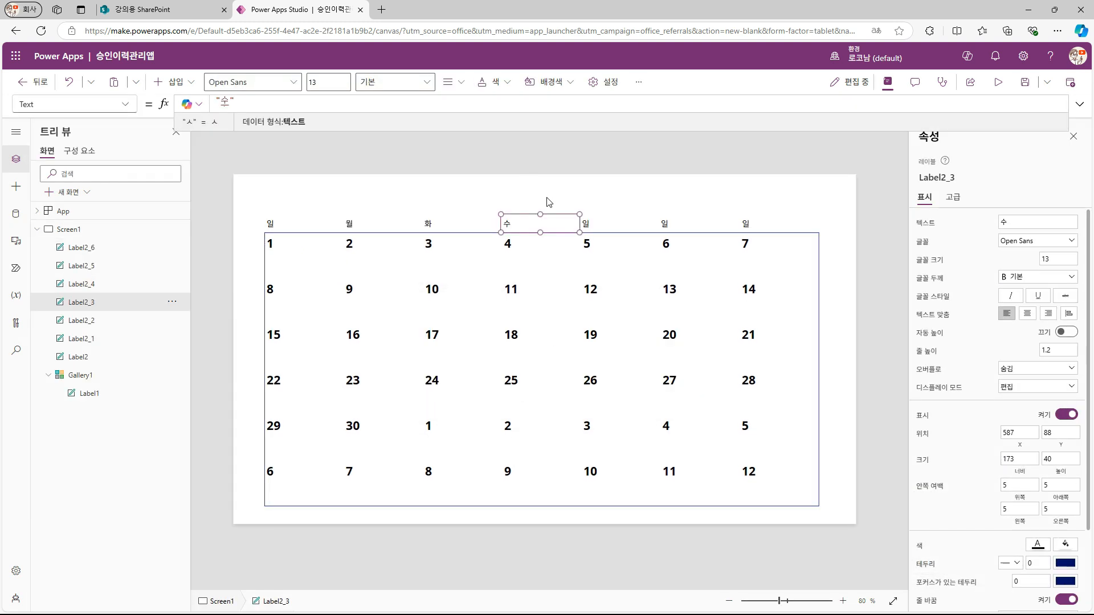
{"action": "left_click", "coordinate": [595, 224]}
{"action": "left_click", "coordinate": [226, 103]}
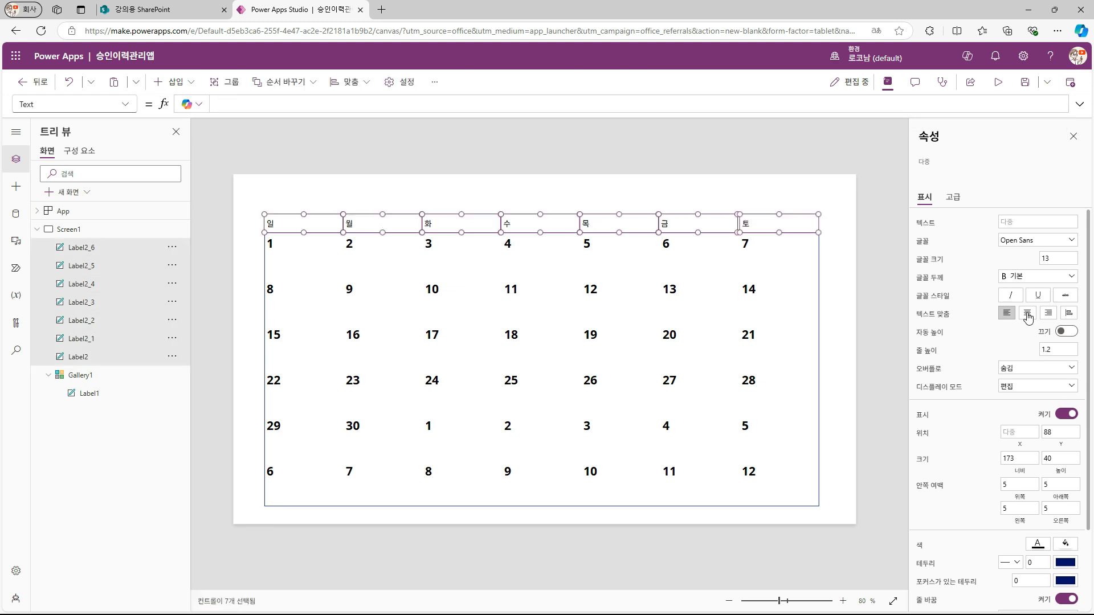
Step: Center the text of all seven weekday labels, make it bold and set the font size to 20
{"action": "left_click", "coordinate": [1027, 313]}
{"action": "left_click", "coordinate": [1037, 276]}
{"action": "left_click", "coordinate": [1028, 294]}
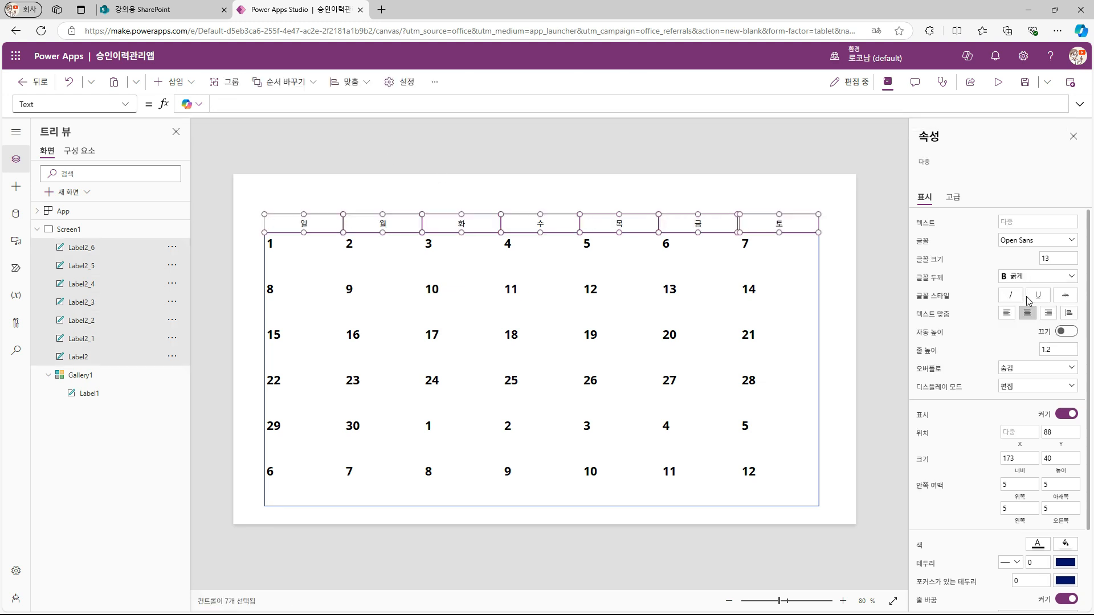
{"action": "double_click", "coordinate": [1053, 259]}
{"action": "type", "text": "20"}
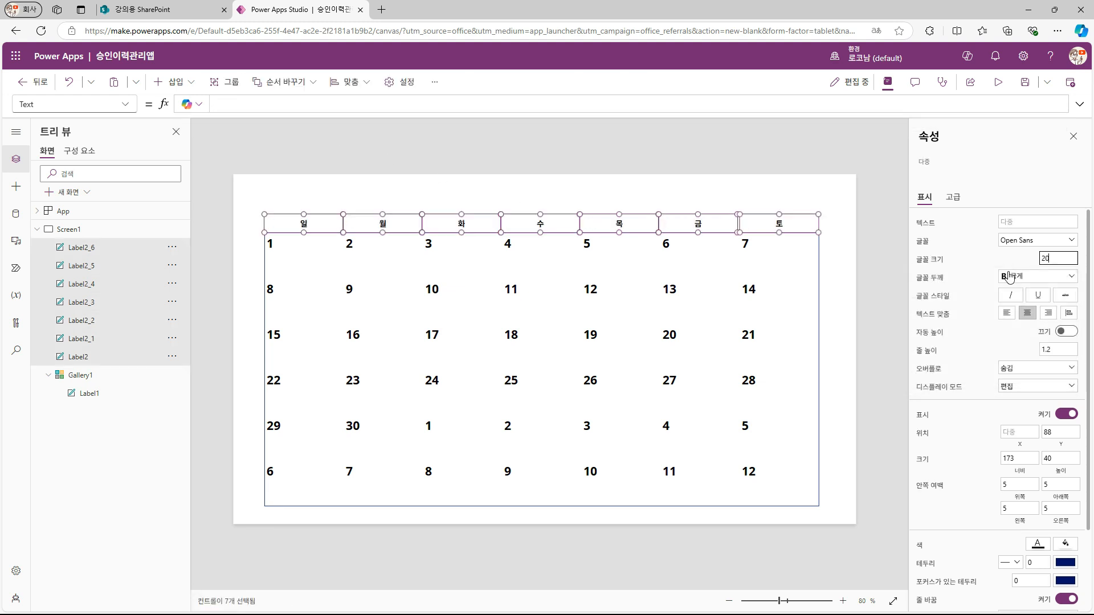
{"action": "left_click", "coordinate": [880, 268]}
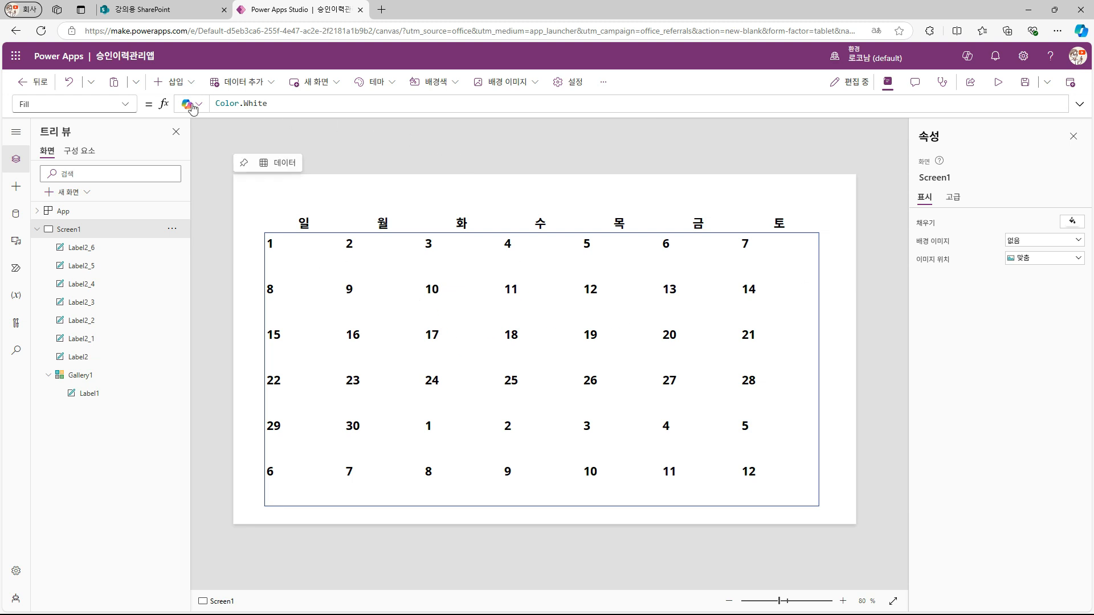
Step: Add a text label centered above the weekday headers with the text formula Year(_fom)&"년 "&Month(_fom)&"일"
{"action": "left_click", "coordinate": [173, 81]}
{"action": "left_click", "coordinate": [193, 151]}
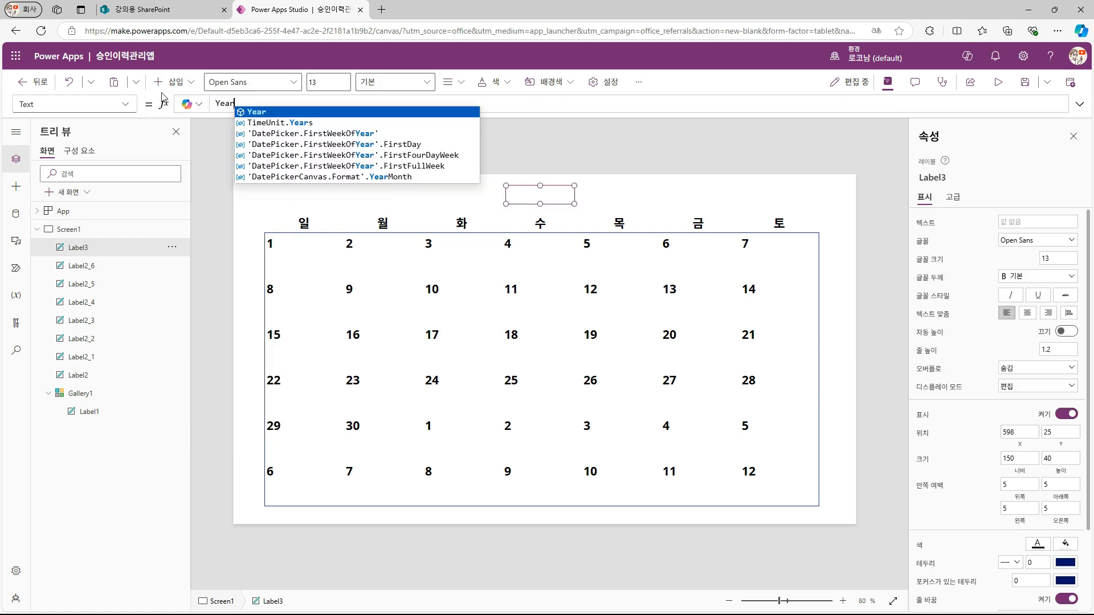
{"action": "type", "text": "(_fom"}
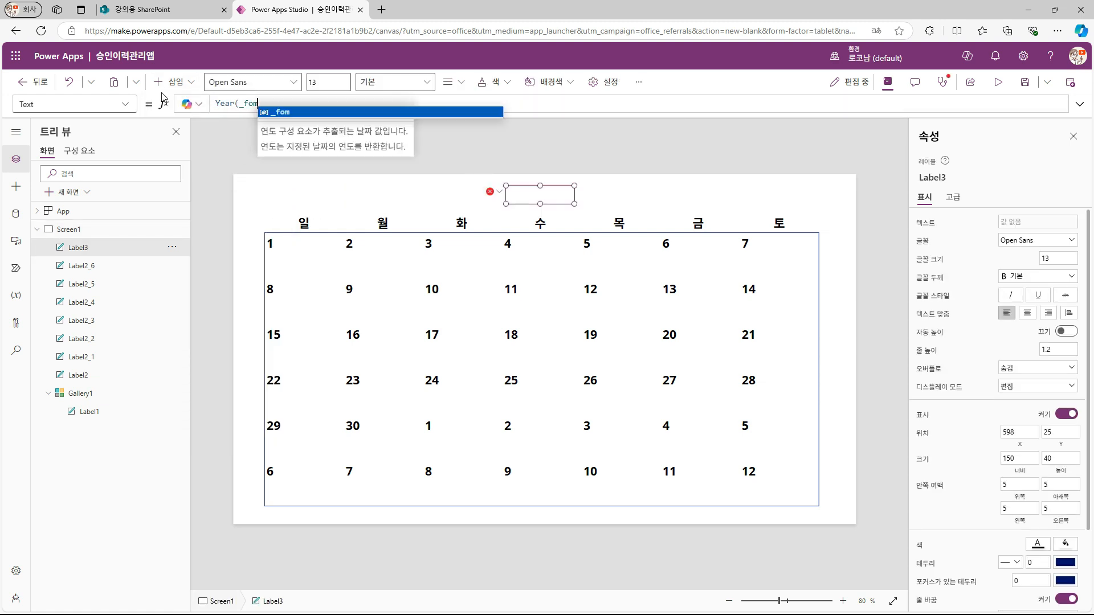
{"action": "type", "text": ")&"}
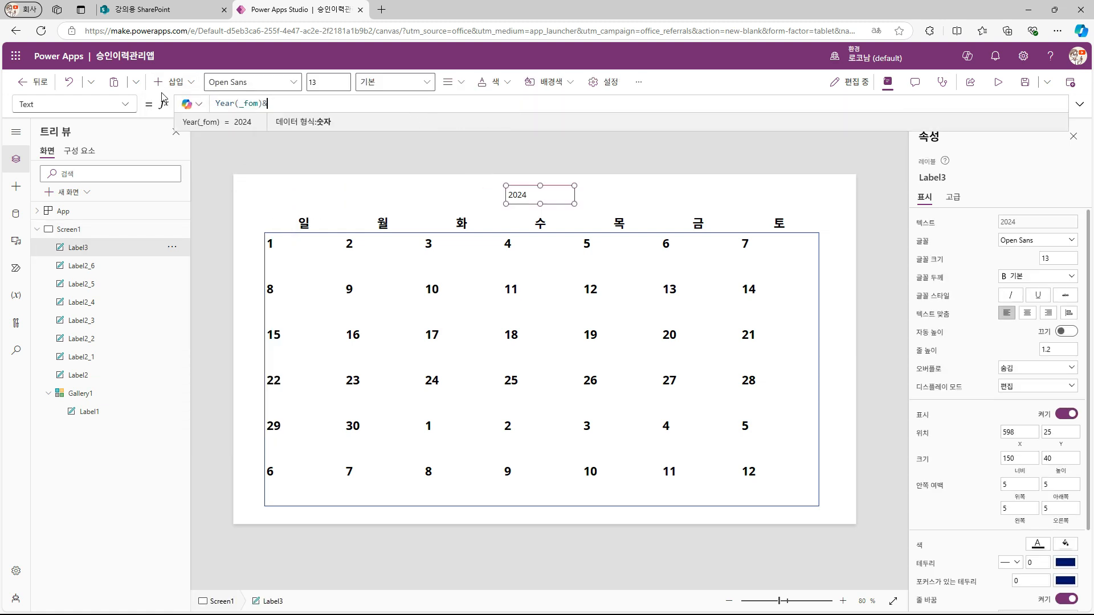
{"action": "type", "text": "\"년 \"&Month("}
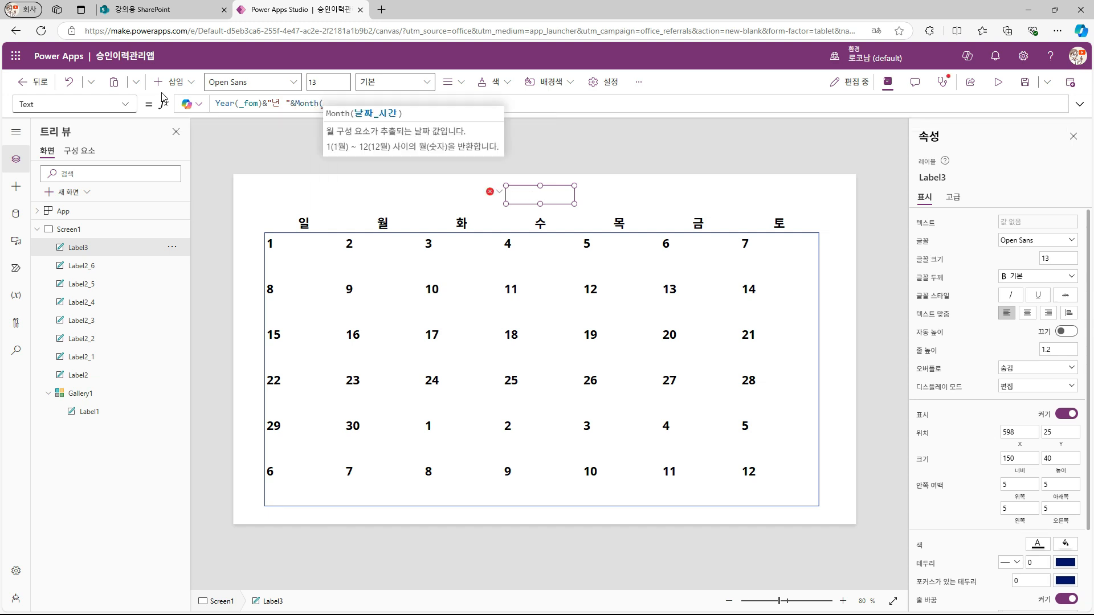
{"action": "type", "text": "_fom)&\"일\""}
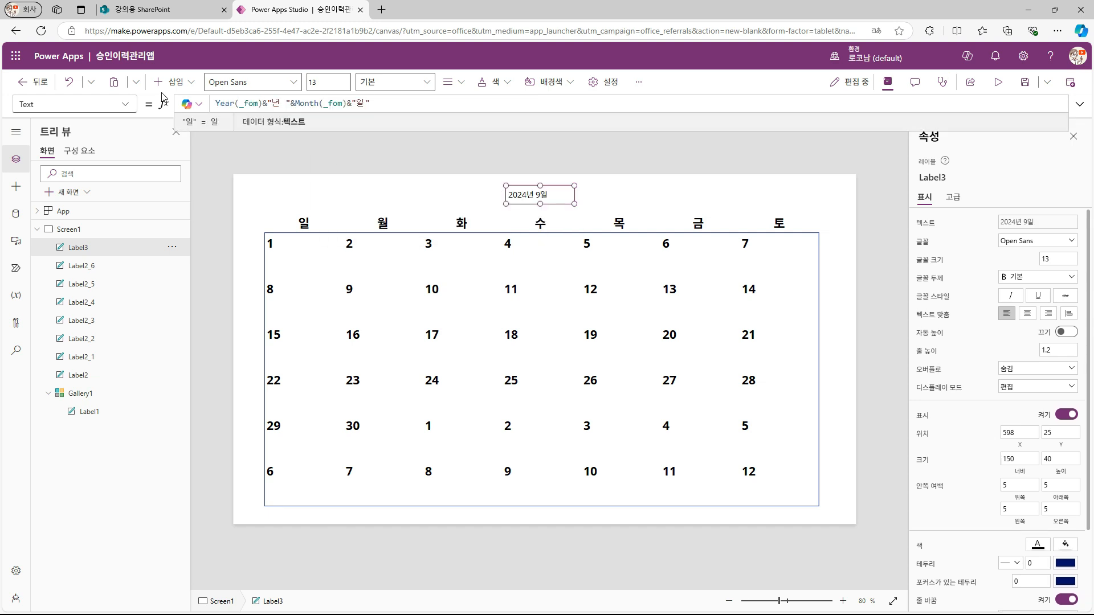
Step: Format the year-month label with centered, bold text at font size 20
{"action": "left_click", "coordinate": [1027, 313]}
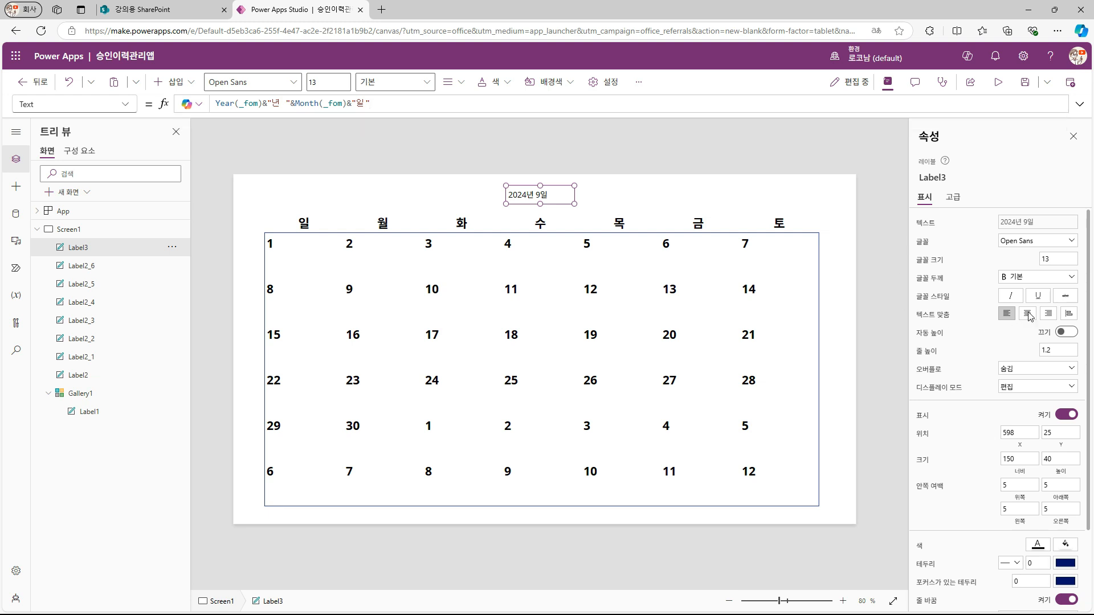
{"action": "type", "text": "20"}
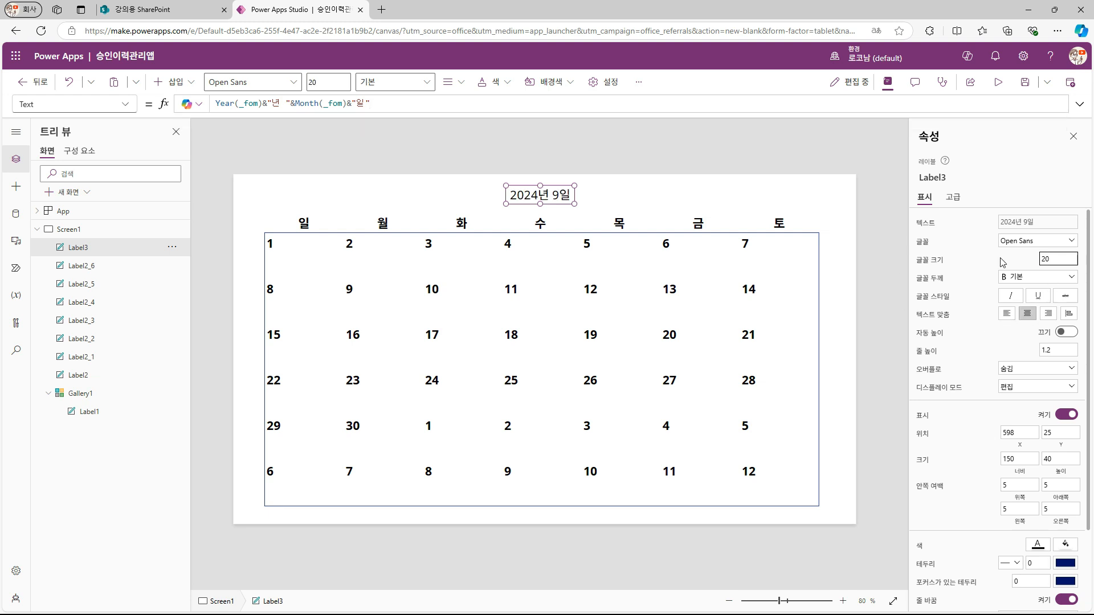
{"action": "left_click", "coordinate": [568, 206]}
{"action": "key", "text": "ctrl+b"}
{"action": "left_click", "coordinate": [549, 157]}
Step: Insert a button of about 68 by 23 before the year-month label at about X 520, Y 44, with border radius 50
{"action": "left_click", "coordinate": [173, 82]}
{"action": "left_click", "coordinate": [205, 269]}
{"action": "left_click_drag", "start_coordinate": [301, 202], "coordinate": [469, 195]}
{"action": "left_click", "coordinate": [1055, 436]}
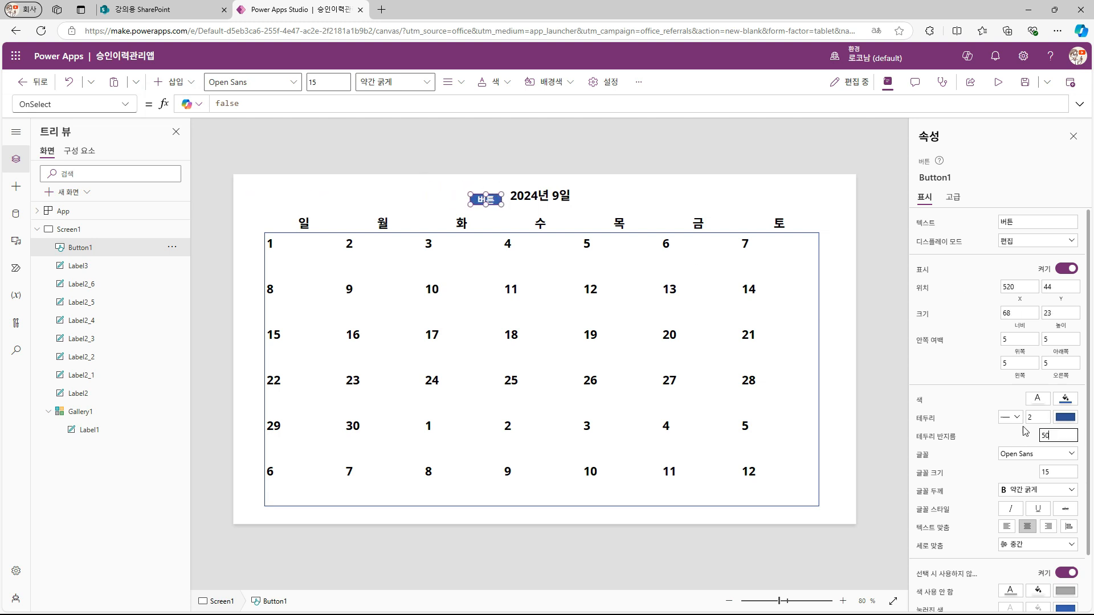
Step: Give the button a white fill, dark blue text and font size 10, and change its text to 이전 달
{"action": "left_click", "coordinate": [1069, 406]}
{"action": "left_click", "coordinate": [871, 485]}
{"action": "left_click", "coordinate": [1037, 398]}
{"action": "left_click", "coordinate": [884, 412]}
{"action": "left_click_drag", "start_coordinate": [1055, 471], "coordinate": [990, 465]}
{"action": "type", "text": "10"}
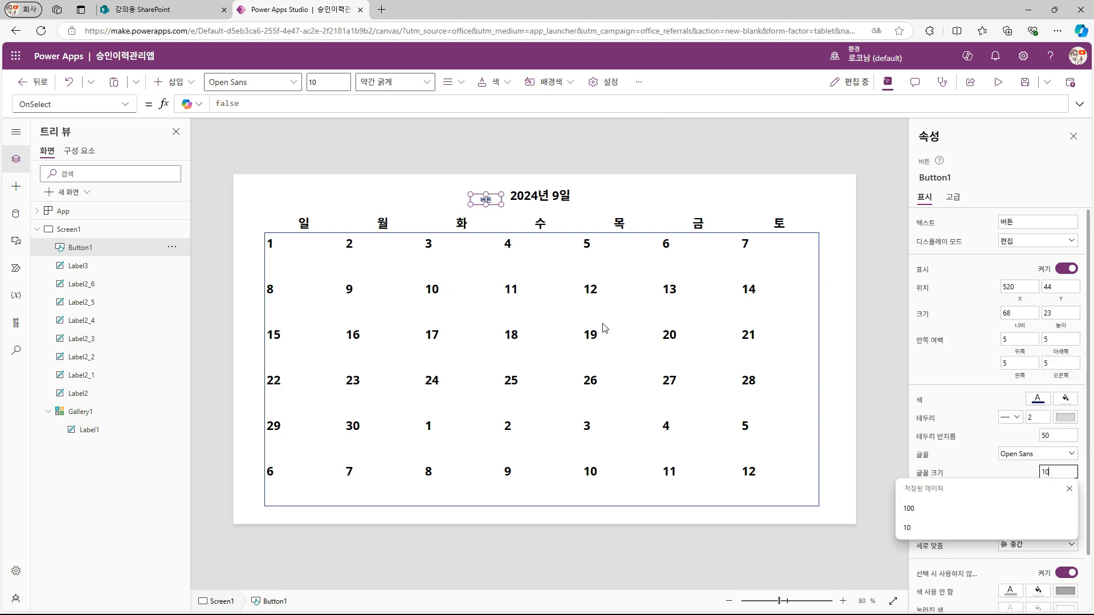
{"action": "left_click_drag", "start_coordinate": [1020, 222], "coordinate": [951, 220]}
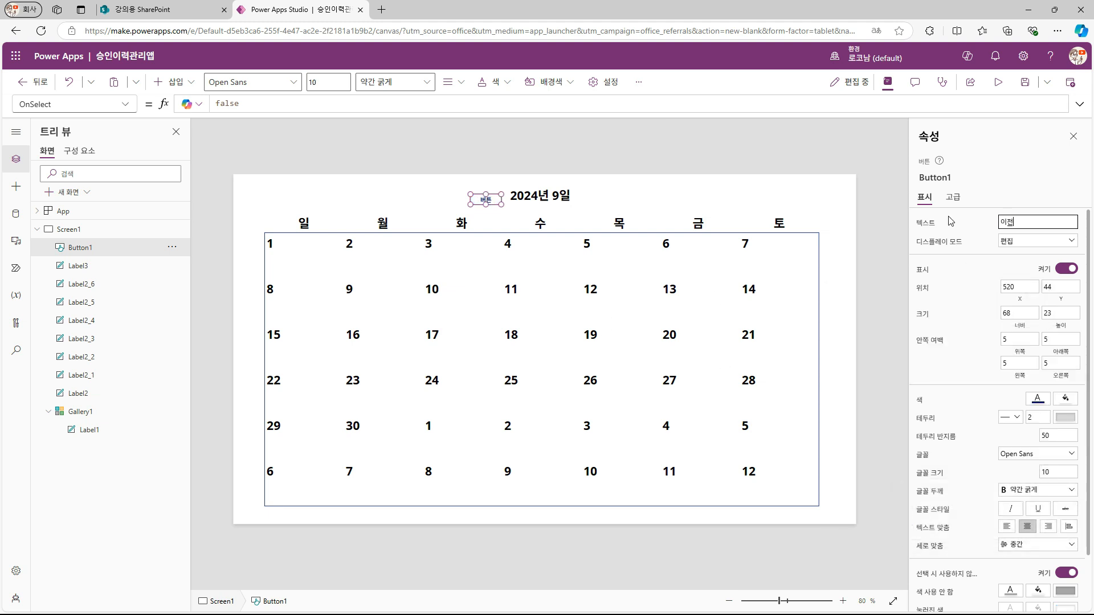
Step: Replace the 이전 달 button's OnSelect formula with Set(_fom,DateAdd(_fom,-1,TimeUnit.Months));
{"action": "double_click", "coordinate": [227, 103]}
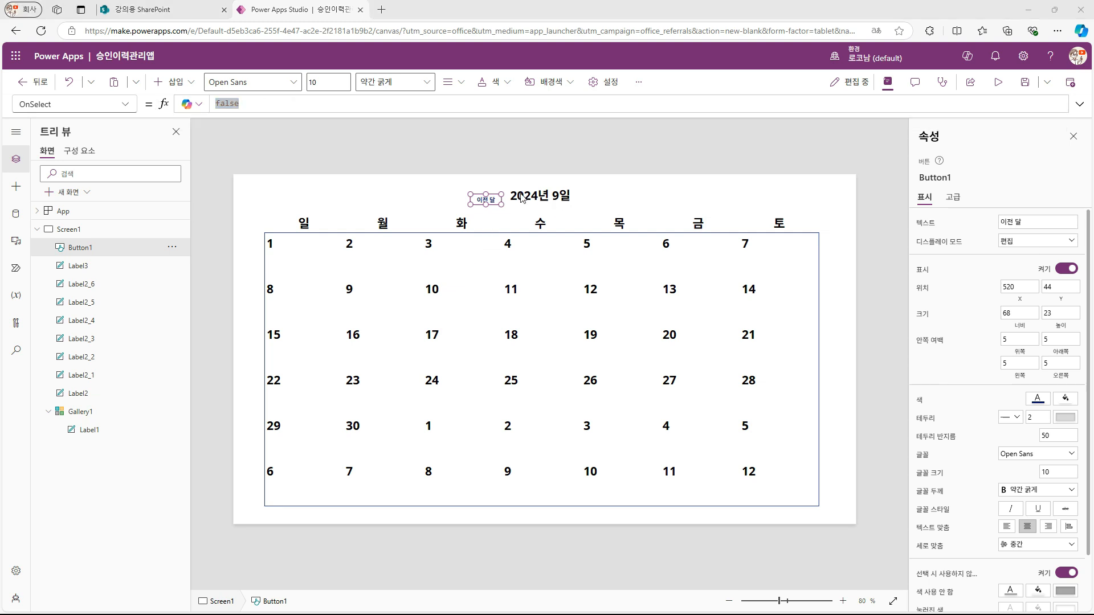
{"action": "left_click", "coordinate": [286, 108]}
{"action": "key", "text": "BackSpace"}
{"action": "left_click", "coordinate": [277, 100]}
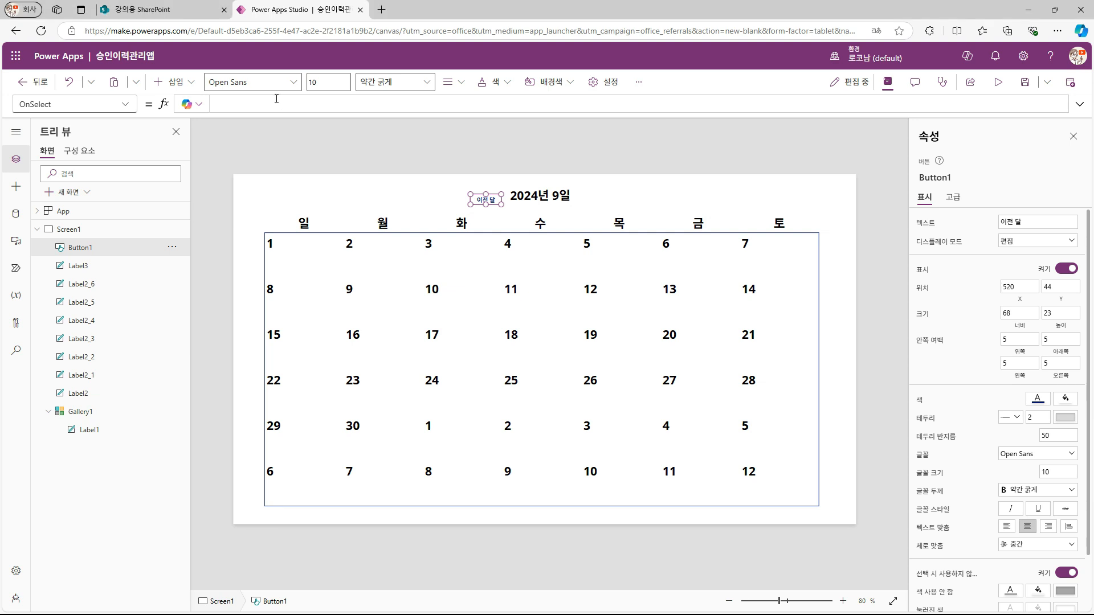
{"action": "type", "text": "Set(_fom,Date"}
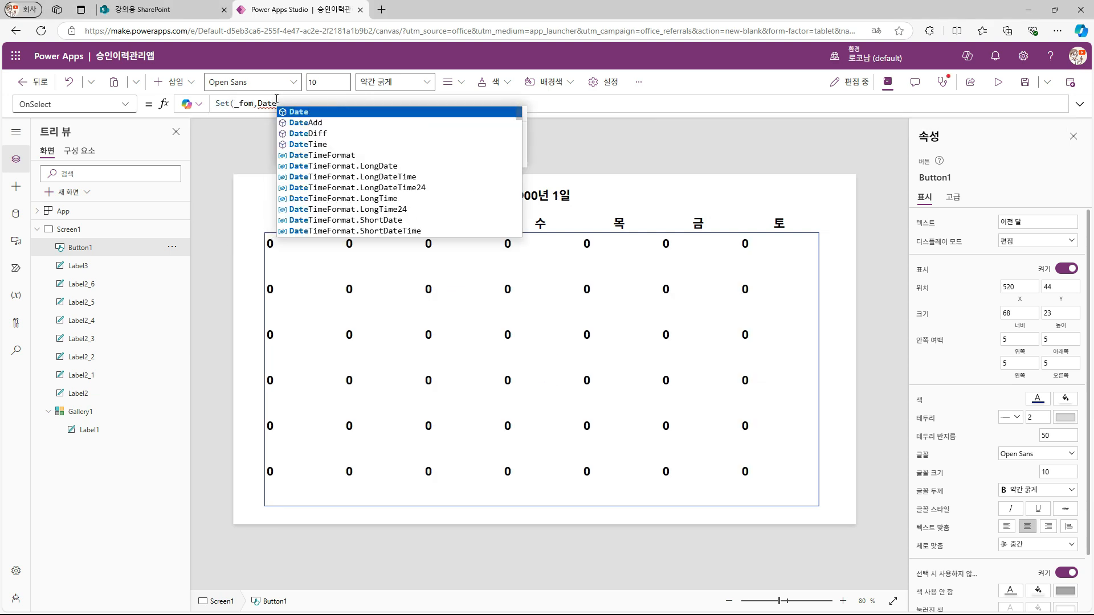
{"action": "key", "text": "Down"}
{"action": "key", "text": "Tab"}
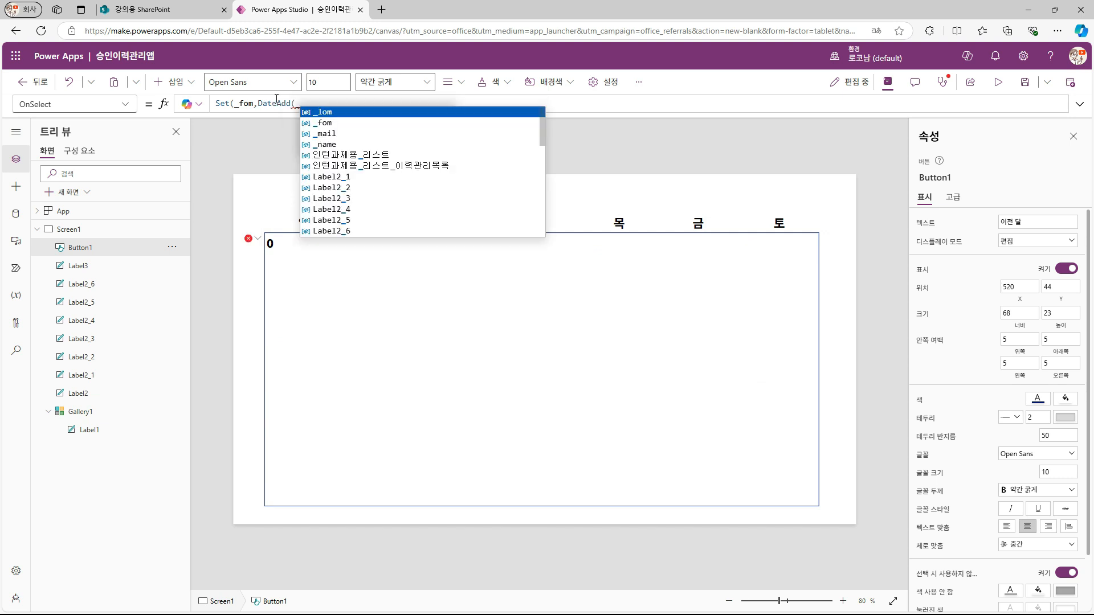
{"action": "type", "text": "_fom,"}
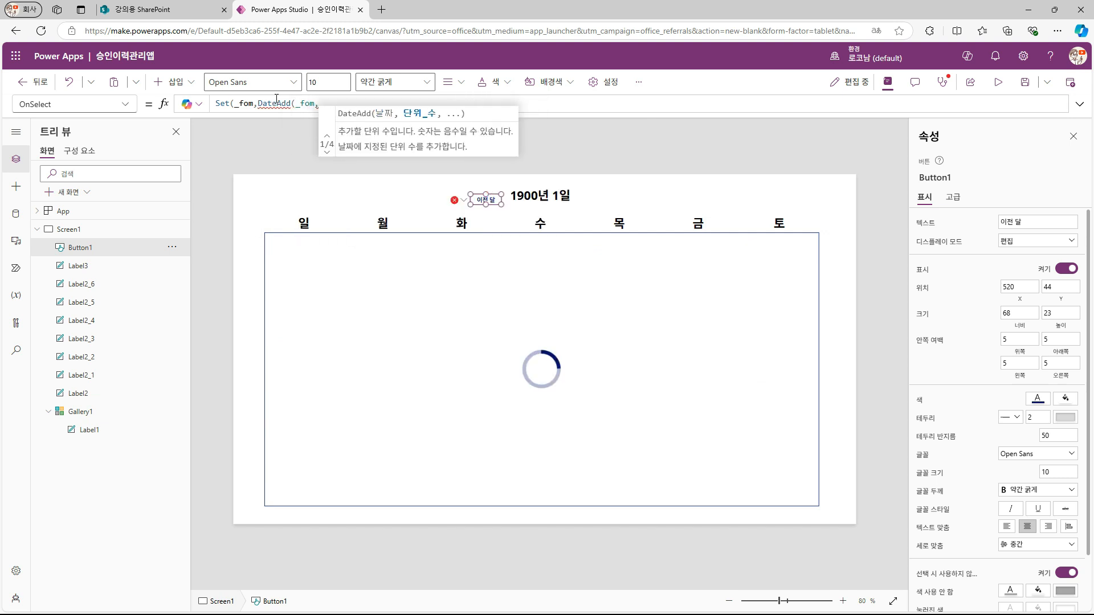
{"action": "type", "text": "-1,"}
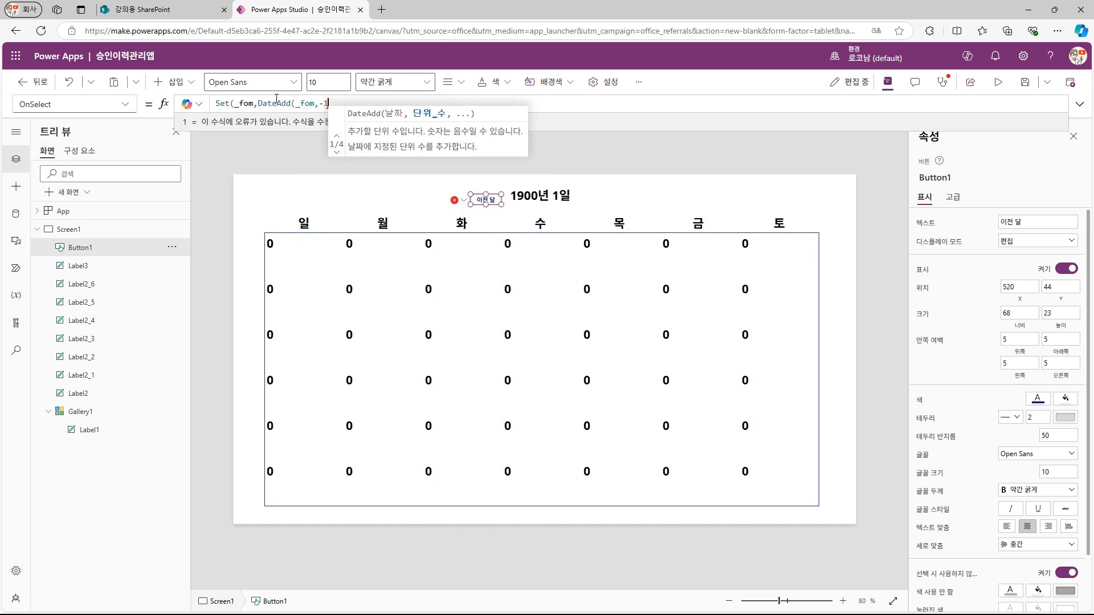
{"action": "key", "text": "Down"}
{"action": "key", "text": "Down"}
{"action": "key", "text": "Down"}
{"action": "key", "text": "Down"}
{"action": "key", "text": "Tab"}
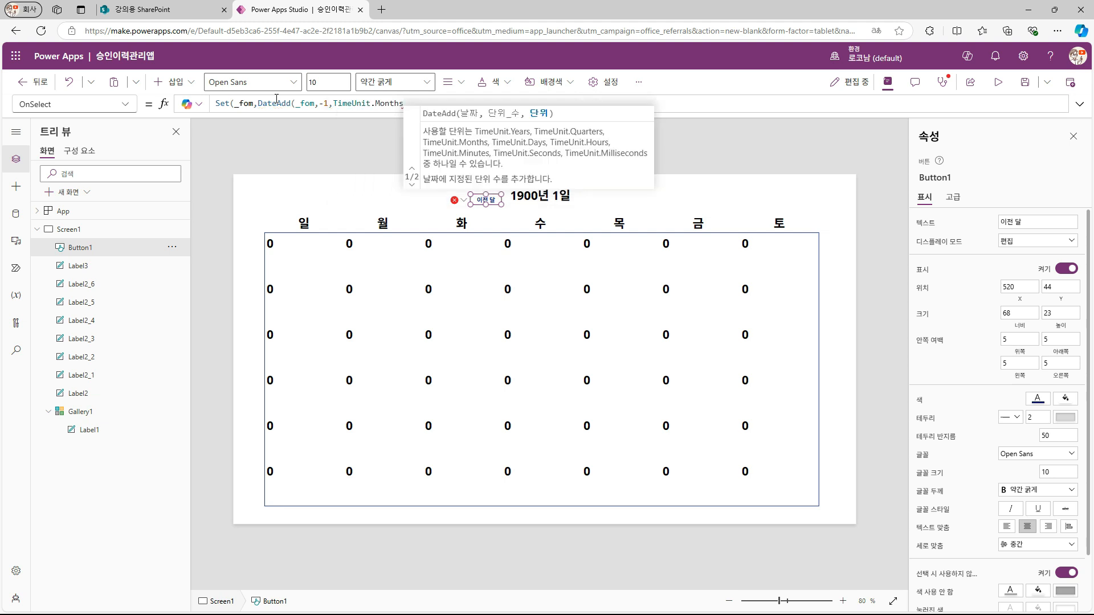
{"action": "type", "text": "))"}
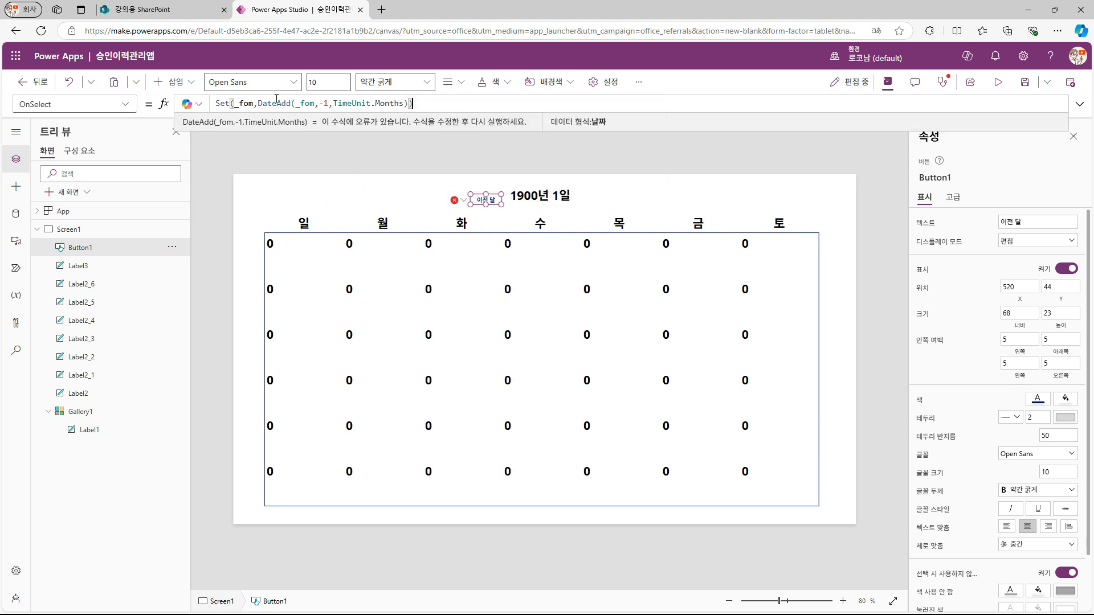
{"action": "type", "text": ";"}
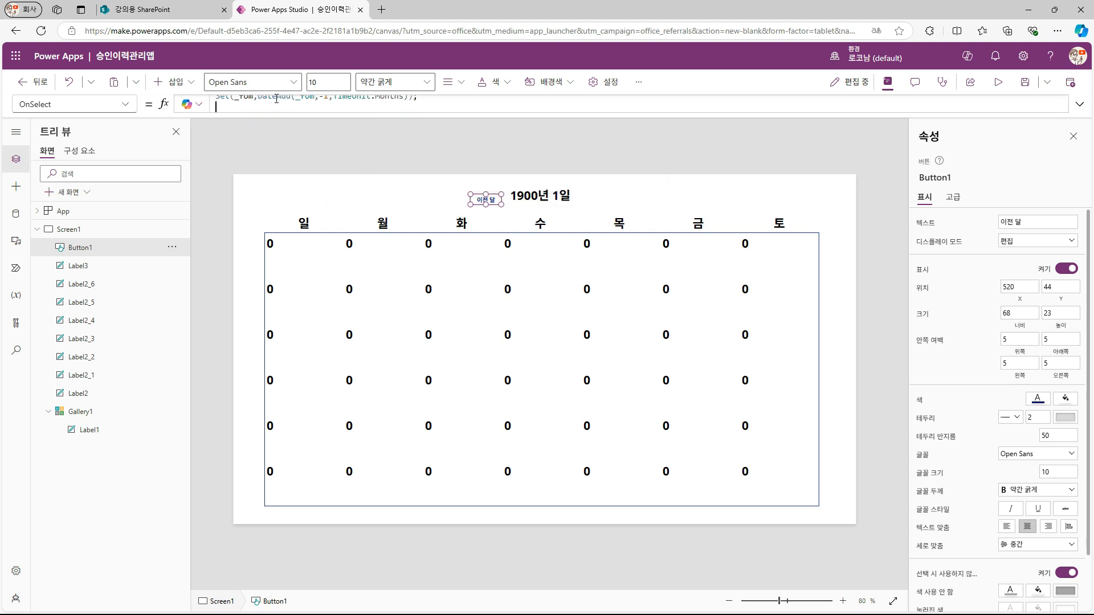
Step: Duplicate the OnSelect line and adapt the copy to Set(_lom,DateAdd(_lom,-1,TimeUnit.Months));
{"action": "key", "text": "ctrl+a"}
{"action": "key", "text": "ctrl+c"}
{"action": "key", "text": "Right"}
{"action": "key", "text": "Return"}
{"action": "key", "text": "ctrl+v"}
{"action": "key", "text": "ctrl+Left"}
{"action": "key", "text": "ctrl+Left"}
{"action": "key", "text": "ctrl+Left"}
{"action": "key", "text": "ctrl+Left"}
{"action": "key", "text": "ctrl+Left"}
{"action": "key", "text": "ctrl+Left"}
{"action": "key", "text": "ctrl+Left"}
{"action": "key", "text": "Left"}
{"action": "key", "text": "Left"}
{"action": "key", "text": "Left"}
{"action": "key", "text": "shift+Left"}
{"action": "type", "text": "l"}
{"action": "key", "text": "ctrl+Right"}
{"action": "key", "text": "ctrl+Right"}
{"action": "key", "text": "ctrl+Right"}
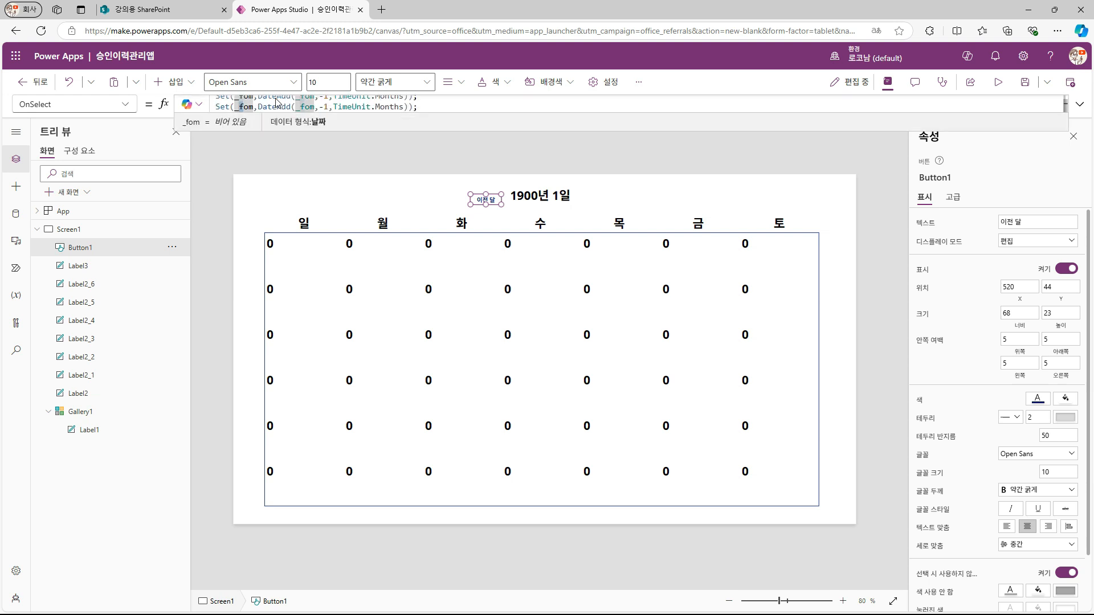
{"action": "key", "text": "Right"}
{"action": "key", "text": "ctrl+a"}
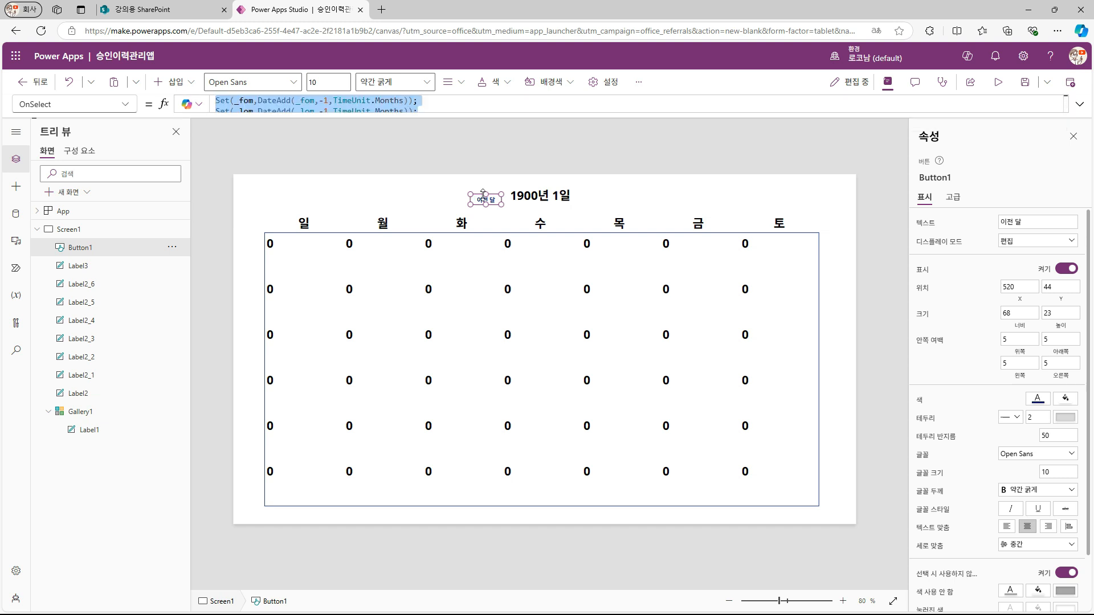
Step: Duplicate the 이전 달 button, place the copy after the year-month label at X 760, Y 44, and change its text to 다음 달
{"action": "left_click", "coordinate": [483, 197]}
{"action": "key", "text": "ctrl+c"}
{"action": "key", "text": "ctrl+v"}
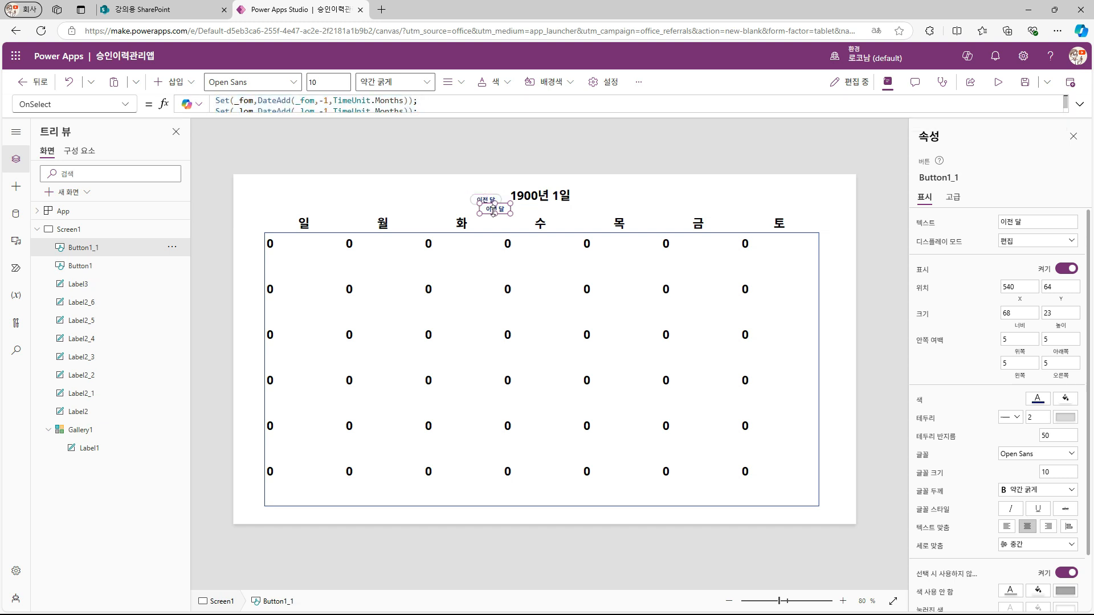
{"action": "left_click_drag", "start_coordinate": [486, 202], "coordinate": [595, 201]}
{"action": "double_click", "coordinate": [1007, 222]}
{"action": "type", "text": "다음"}
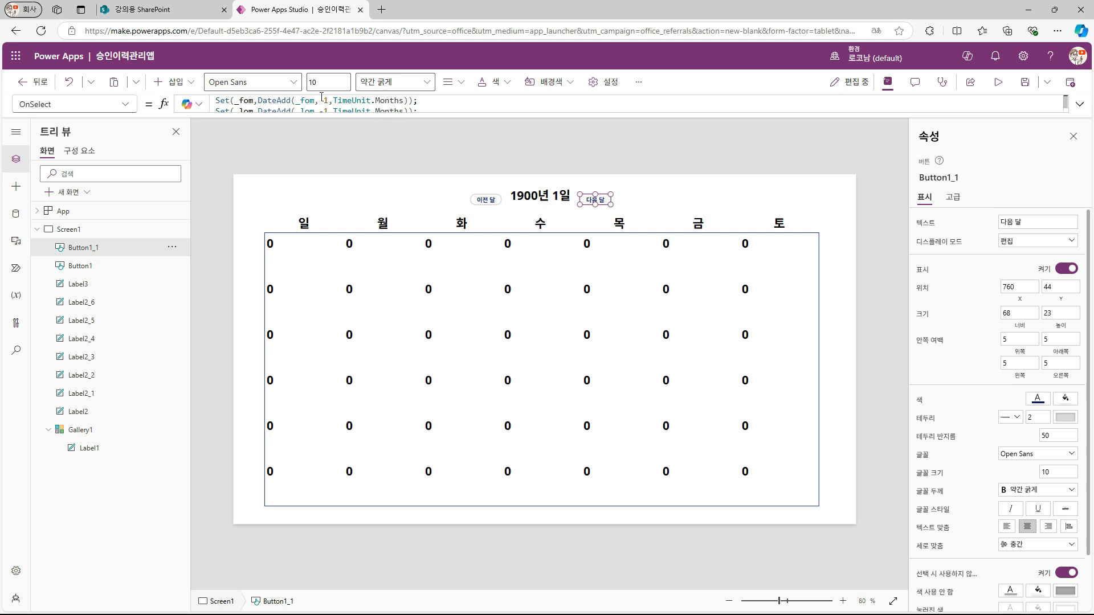
Step: Run the app's OnStart to reinitialize the calendar's date variables
{"action": "left_click", "coordinate": [166, 212]}
{"action": "left_click", "coordinate": [172, 211]}
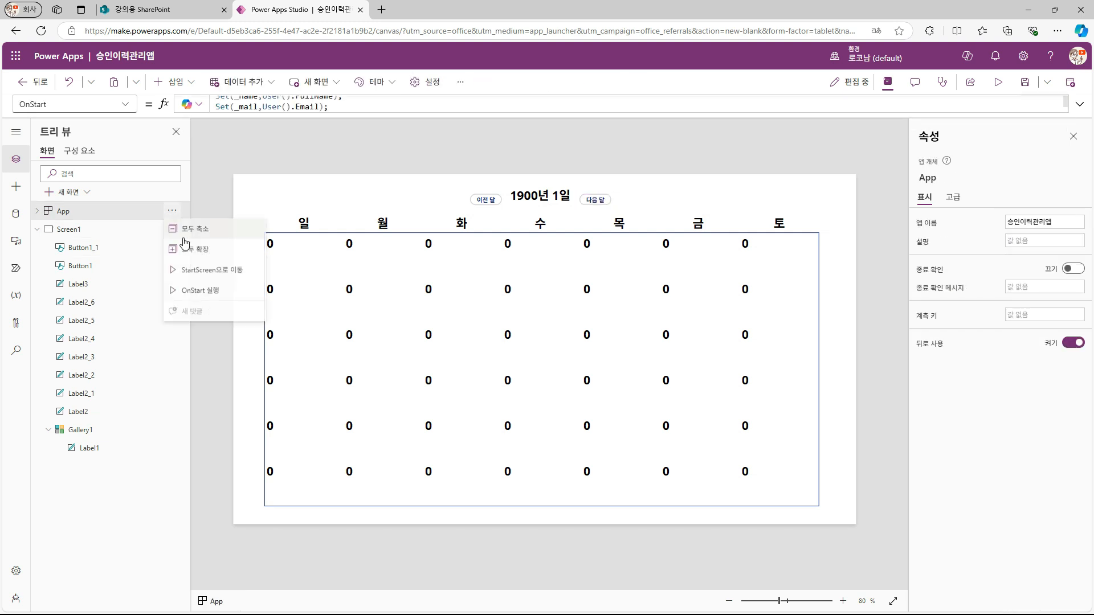
{"action": "left_click", "coordinate": [206, 292]}
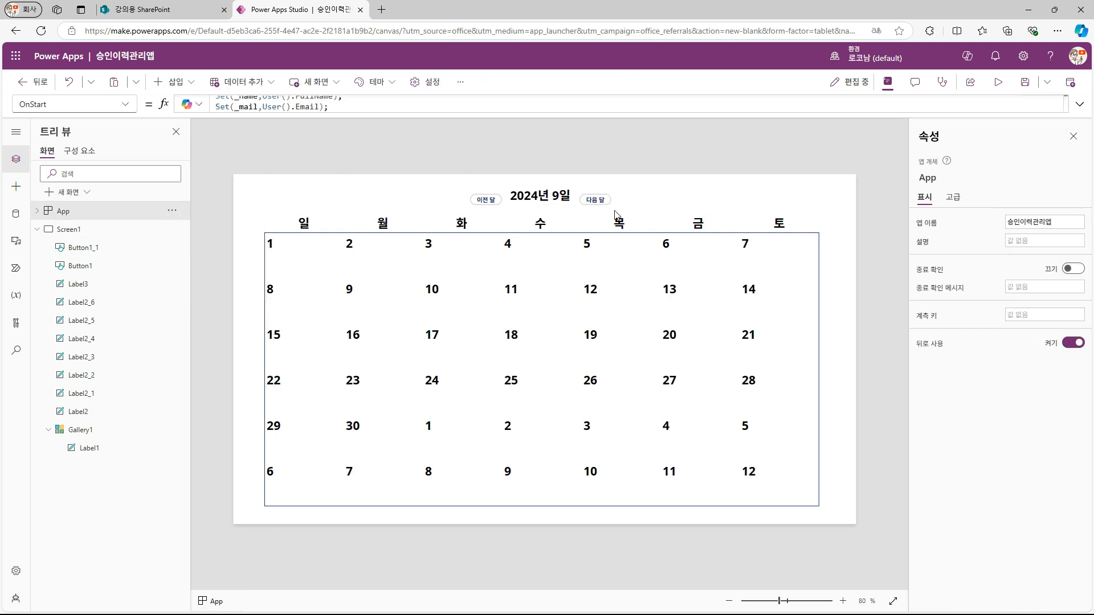
Step: Test the 다음 달 button through December 2024, and size the year-month label to 162 by 41 at X 588, Y 26
{"action": "left_click", "coordinate": [595, 200], "text": "alt"}
{"action": "left_click", "coordinate": [570, 201]}
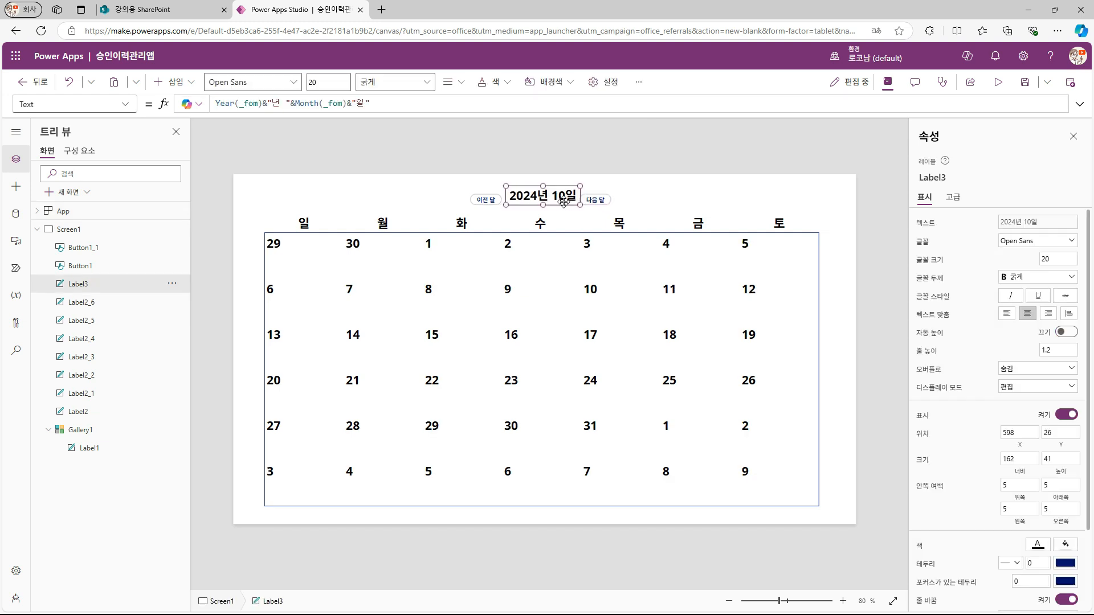
{"action": "left_click", "coordinate": [595, 199], "text": "alt"}
{"action": "left_click", "coordinate": [595, 199], "text": "alt"}
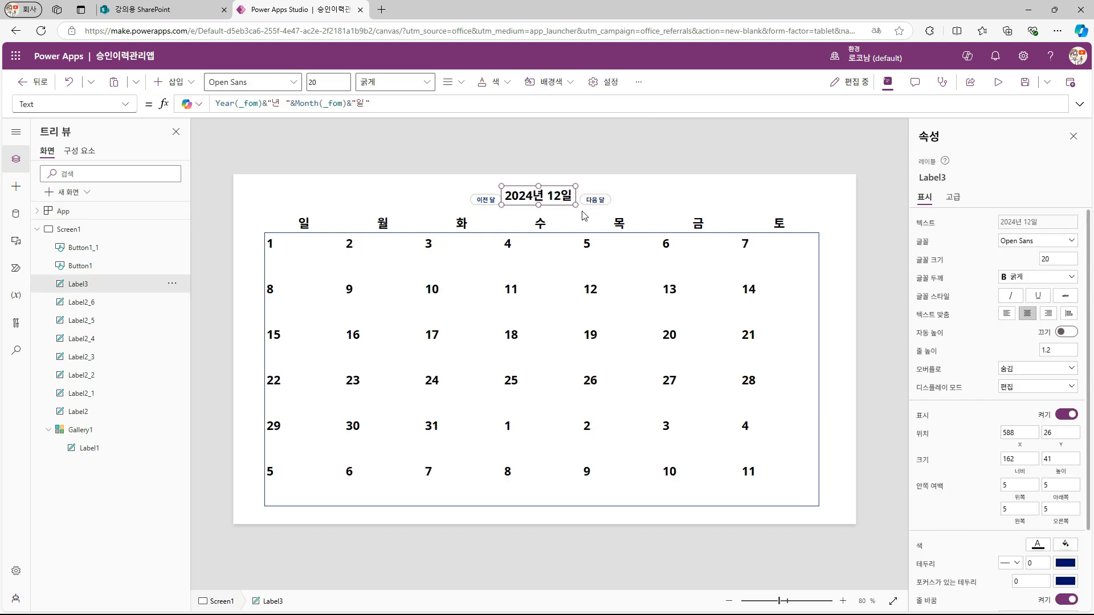
Step: Clear the gallery day label's Color formula and start it with If(Month(ThisItem.Value)<>Month(_fom),Color.LightGray for days outside the displayed month
{"action": "left_click", "coordinate": [281, 248]}
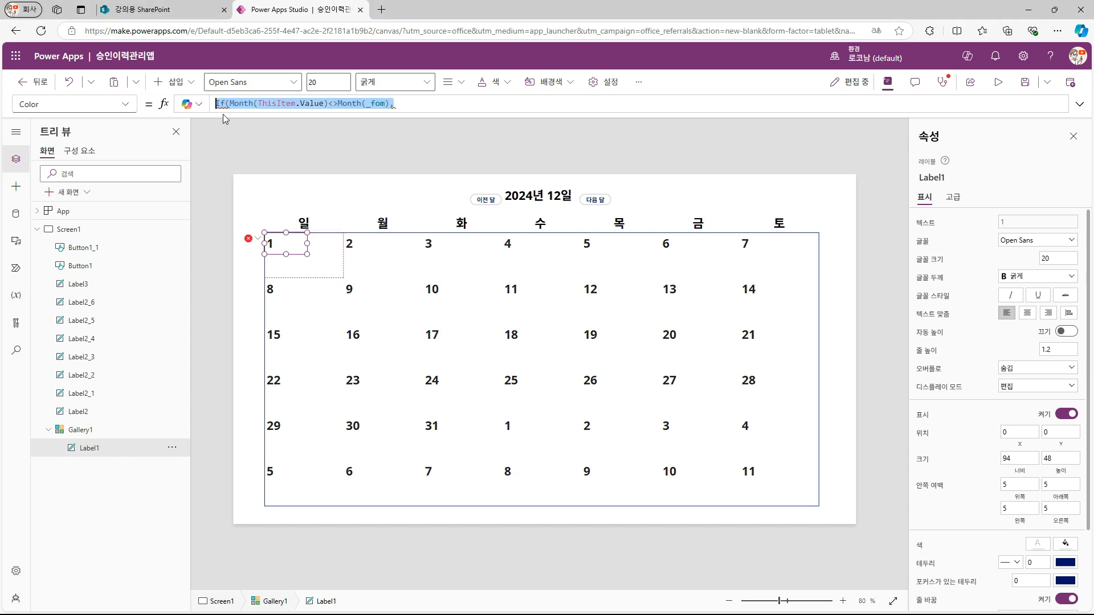
{"action": "key", "text": "BackSpace"}
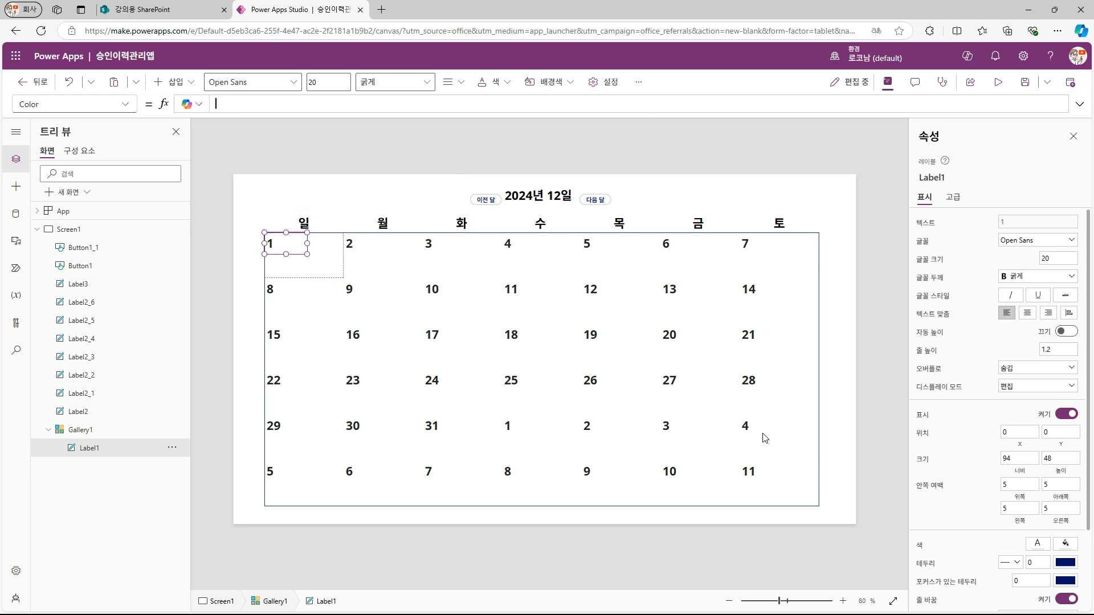
{"action": "left_click", "coordinate": [226, 104]}
{"action": "type", "text": "If(Month"}
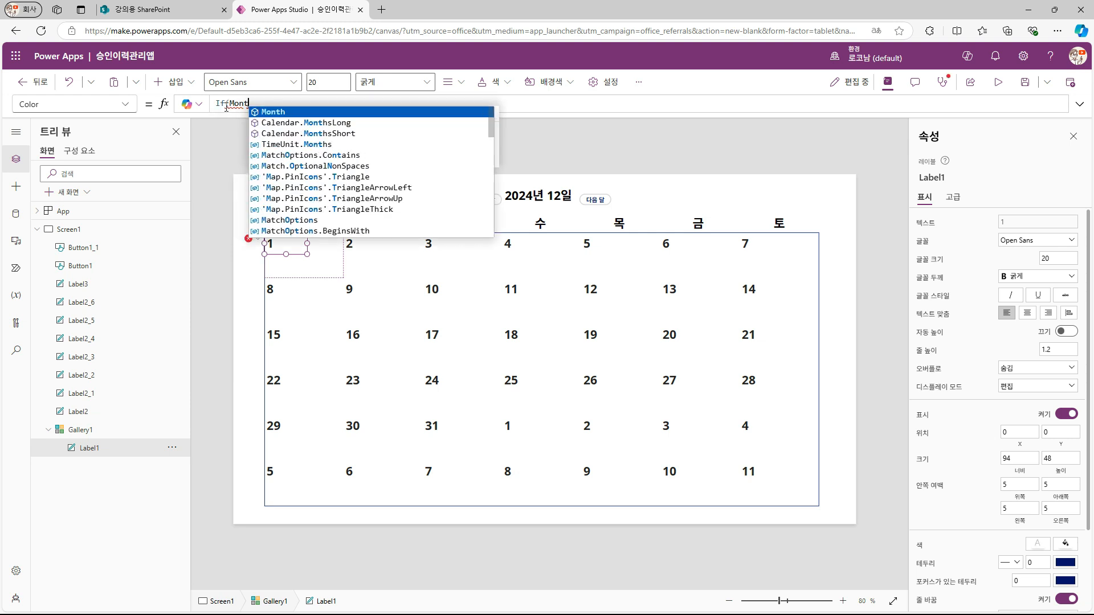
{"action": "type", "text": "("}
{"action": "type", "text": "ThisItem.Value"}
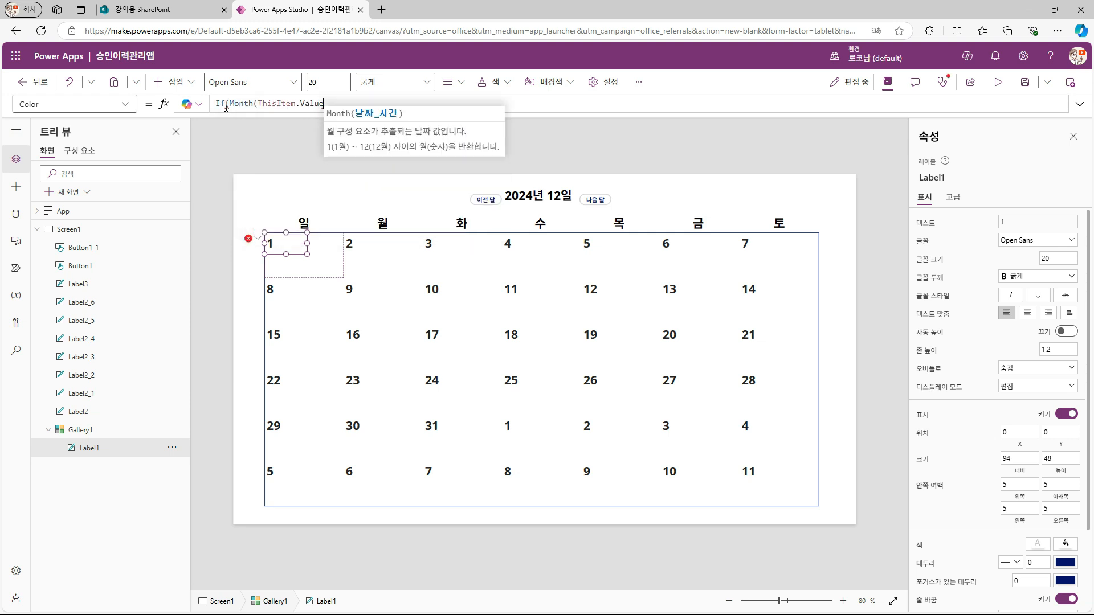
{"action": "type", "text": ")<>Month(_fom)"}
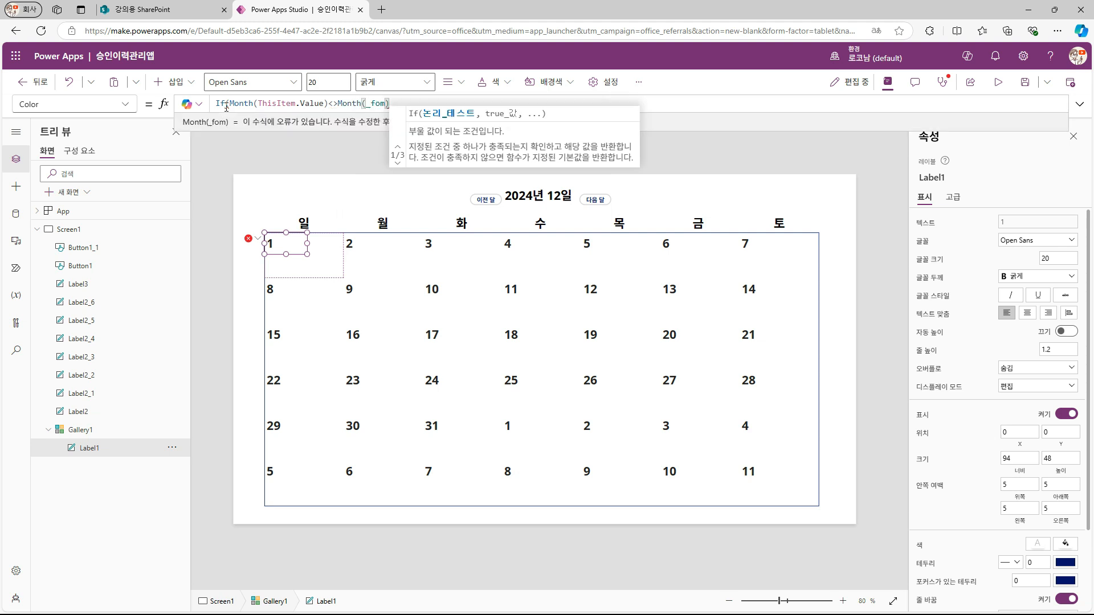
{"action": "type", "text": ",Color.LightGray"}
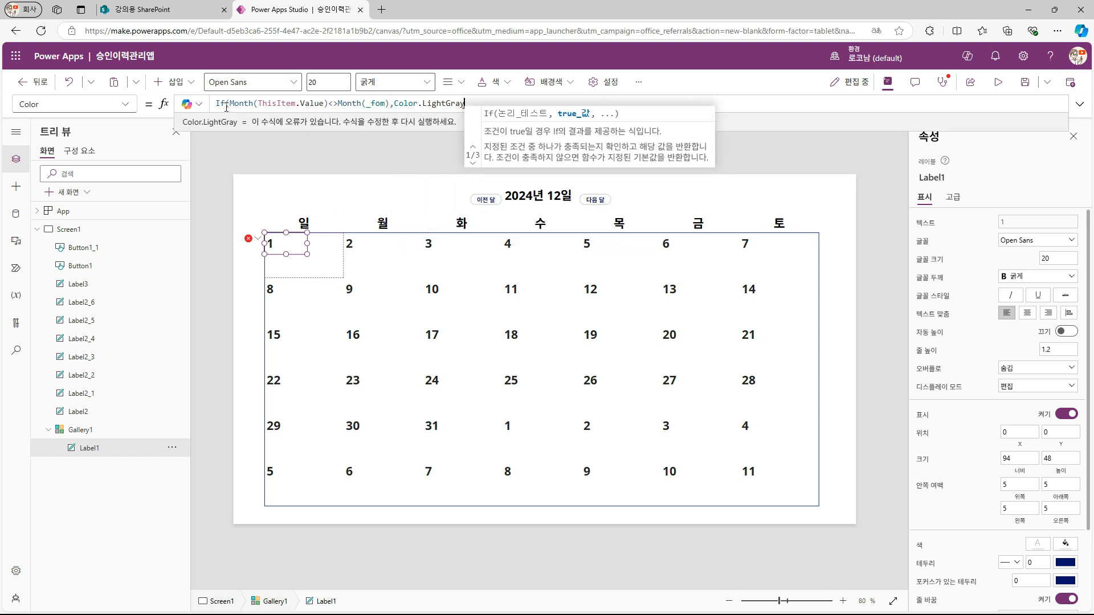
Step: Complete the day label's Color formula with Weekday(ThisItem.Value,StartOfWeek.Sunday)=1,Color.Red,Color.Black) for red Sundays and black other days
{"action": "type", "text": ",Weekday(ThisItem.Value,st"}
{"action": "key", "text": "Down"}
{"action": "key", "text": "Down"}
{"action": "key", "text": "Down"}
{"action": "key", "text": "Down"}
{"action": "key", "text": "Down"}
{"action": "key", "text": "Tab"}
{"action": "type", "text": ")=1,Color.Red"}
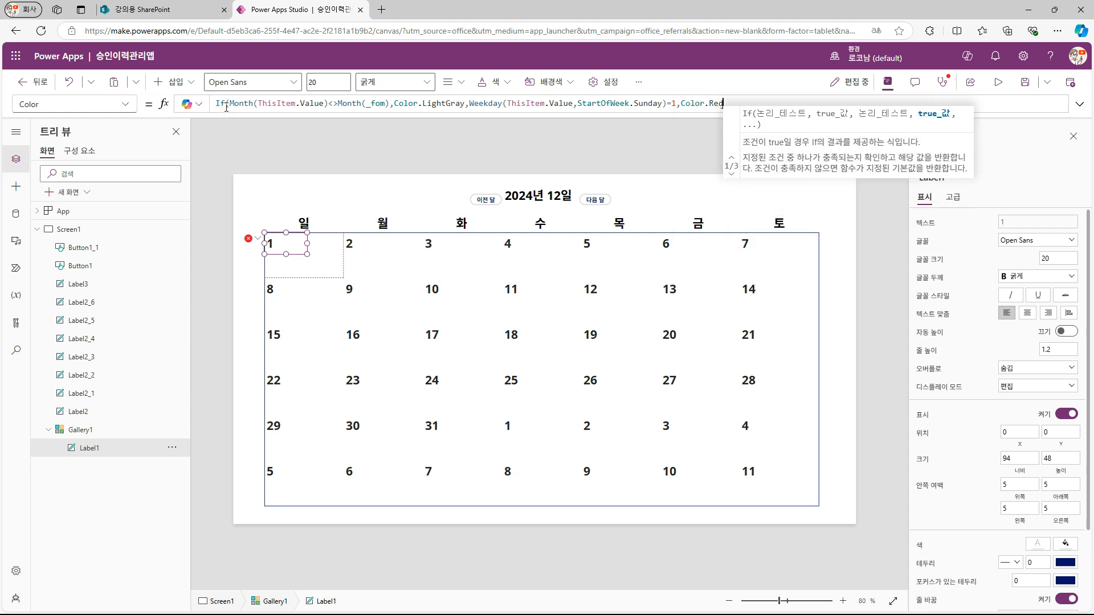
{"action": "type", "text": ",Color.Blank"}
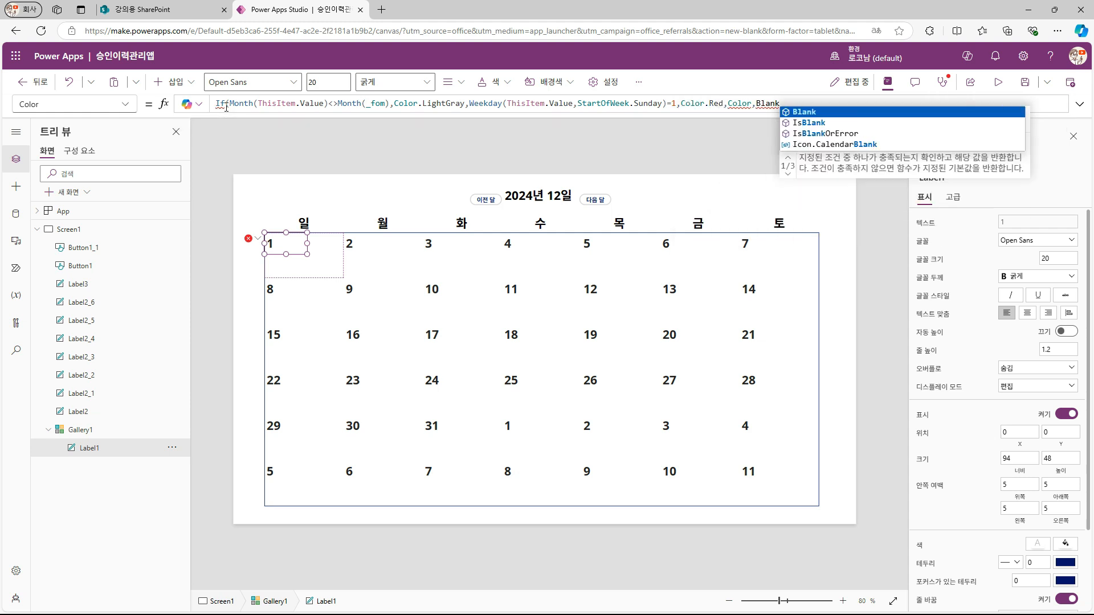
{"action": "key", "text": "BackSpace"}
{"action": "key", "text": "BackSpace"}
{"action": "type", "text": "ck)"}
{"action": "key", "text": "BackSpace"}
{"action": "type", "text": "."}
{"action": "left_click", "coordinate": [728, 103]}
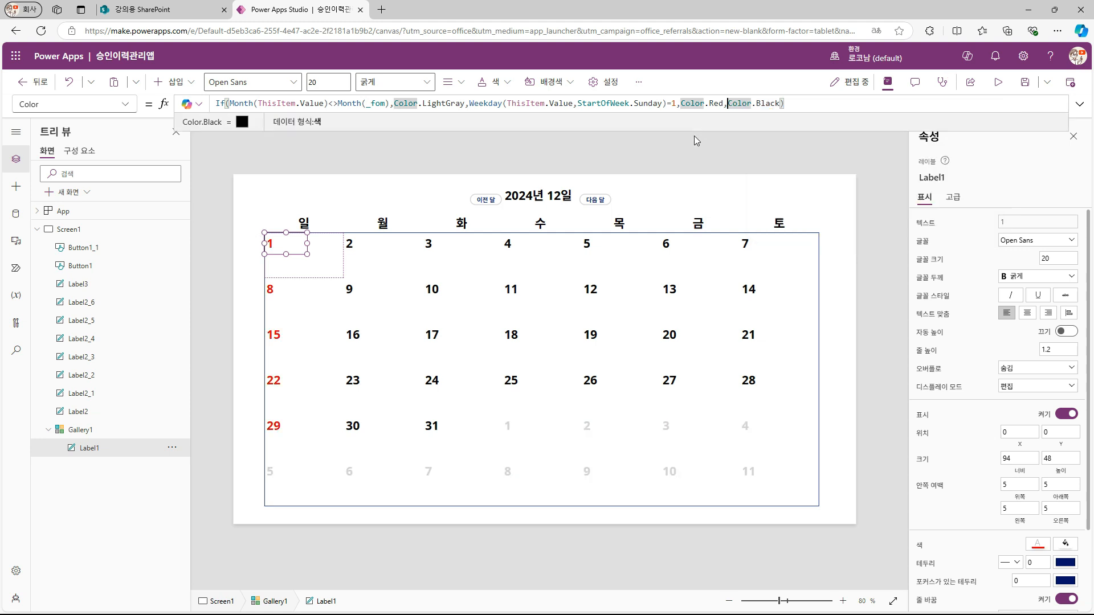
{"action": "left_click", "coordinate": [652, 150]}
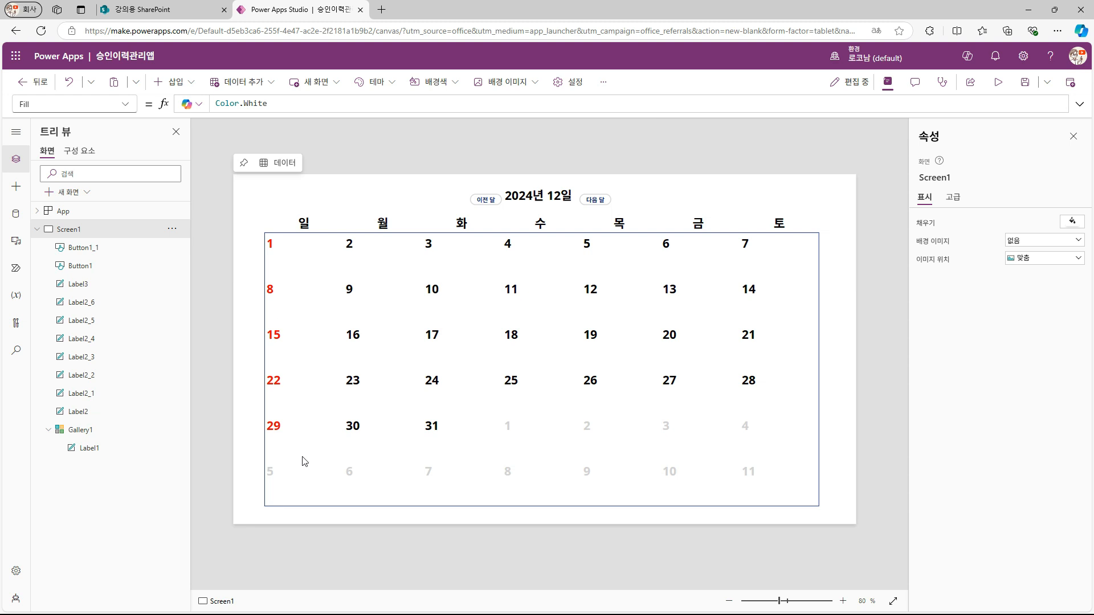
{"action": "left_click", "coordinate": [276, 238]}
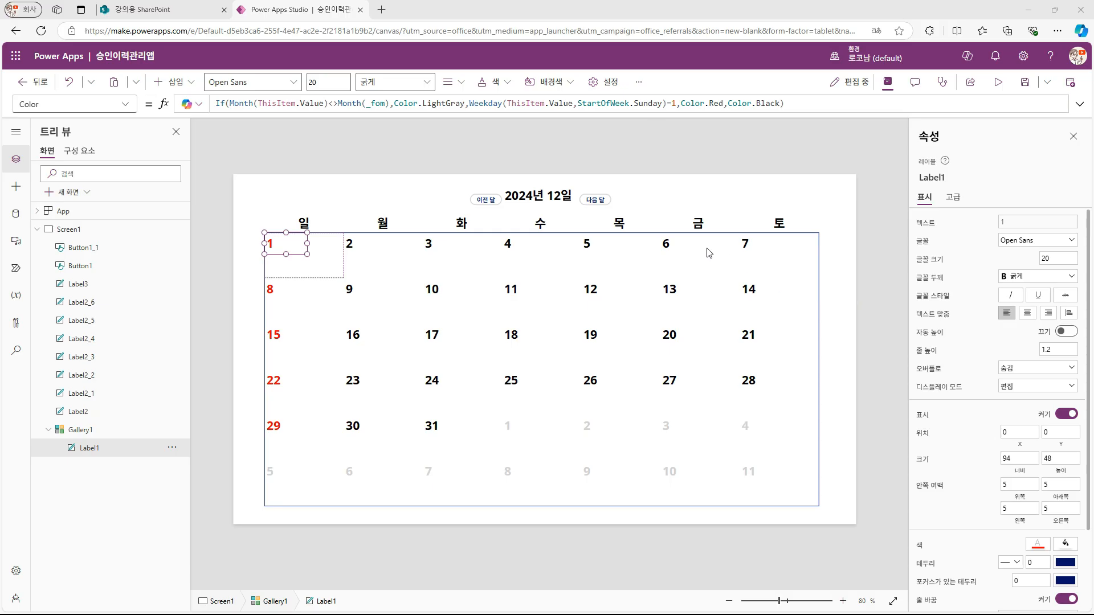
{"action": "left_click", "coordinate": [320, 196]}
{"action": "left_click", "coordinate": [311, 272]}
{"action": "left_click", "coordinate": [344, 177]}
Step: Insert a button above the calendar at X 68, Y 26, label it 신규요청, and set its border radius to 50
{"action": "left_click", "coordinate": [175, 82]}
{"action": "left_click", "coordinate": [178, 258]}
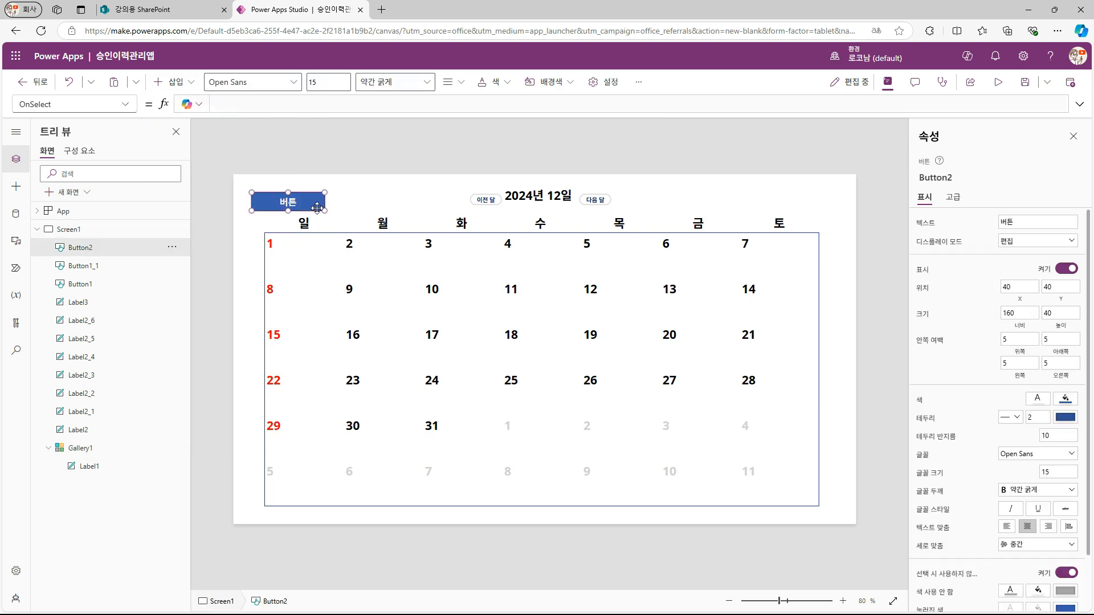
{"action": "left_click_drag", "start_coordinate": [318, 207], "coordinate": [331, 201]}
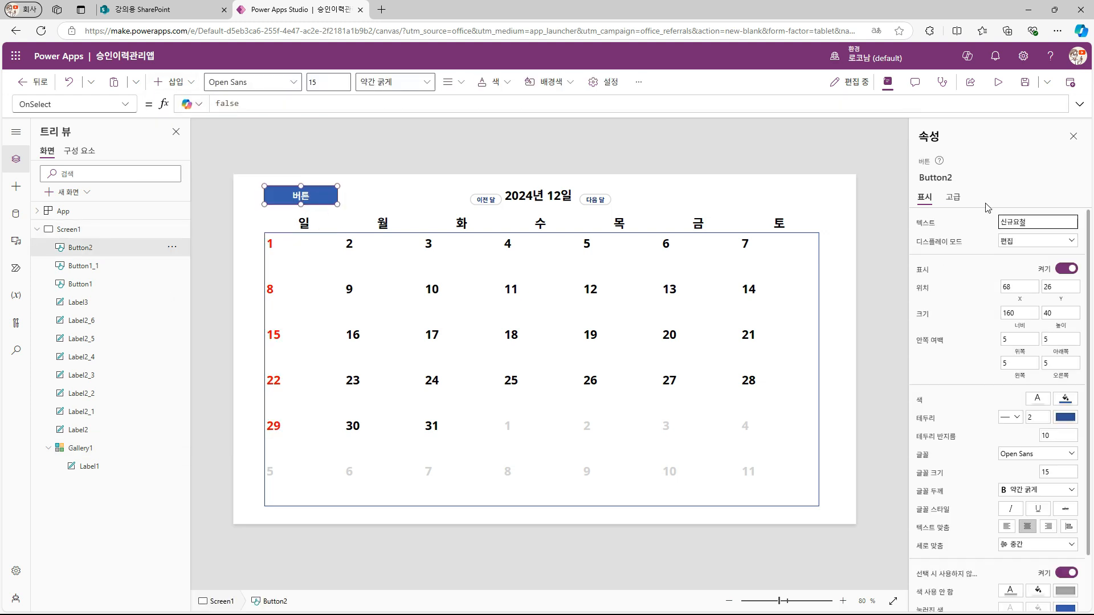
{"action": "left_click", "coordinate": [1058, 436]}
{"action": "type", "text": "5"}
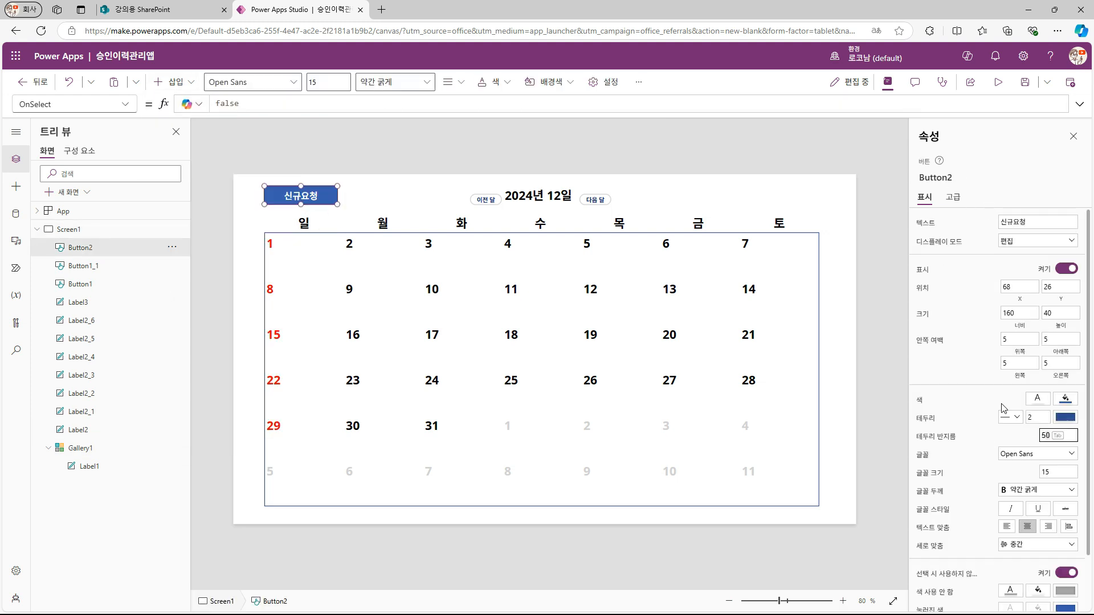
{"action": "type", "text": "0"}
{"action": "left_click", "coordinate": [889, 448]}
Step: Insert an edit form on the screen and connect it to the SharePoint list 인턴과제용_리스트
{"action": "left_click", "coordinate": [162, 86]}
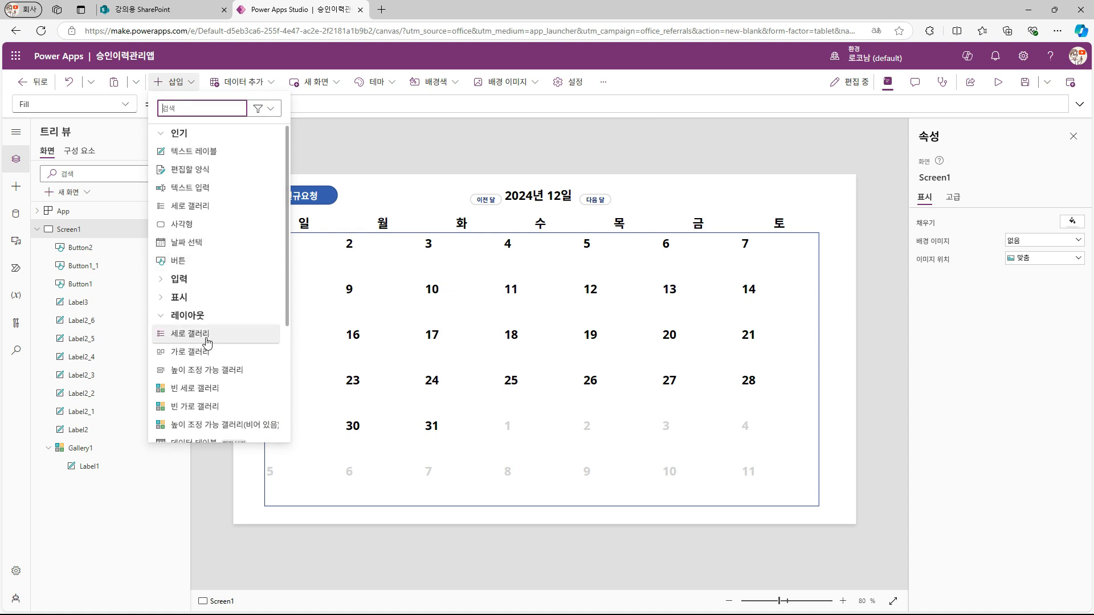
{"action": "left_click", "coordinate": [190, 169]}
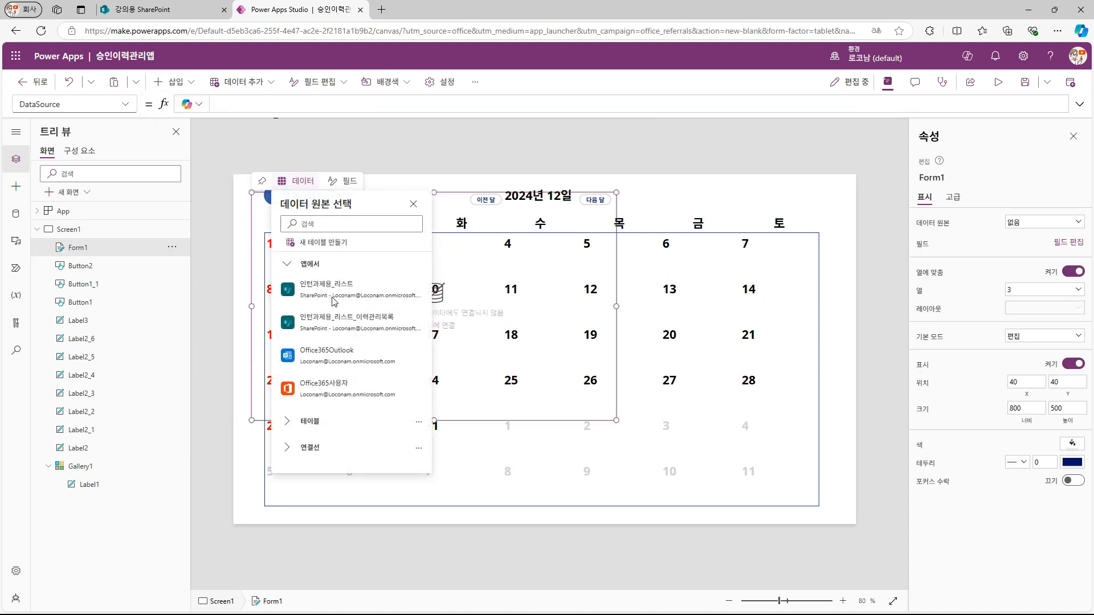
{"action": "left_click", "coordinate": [335, 297]}
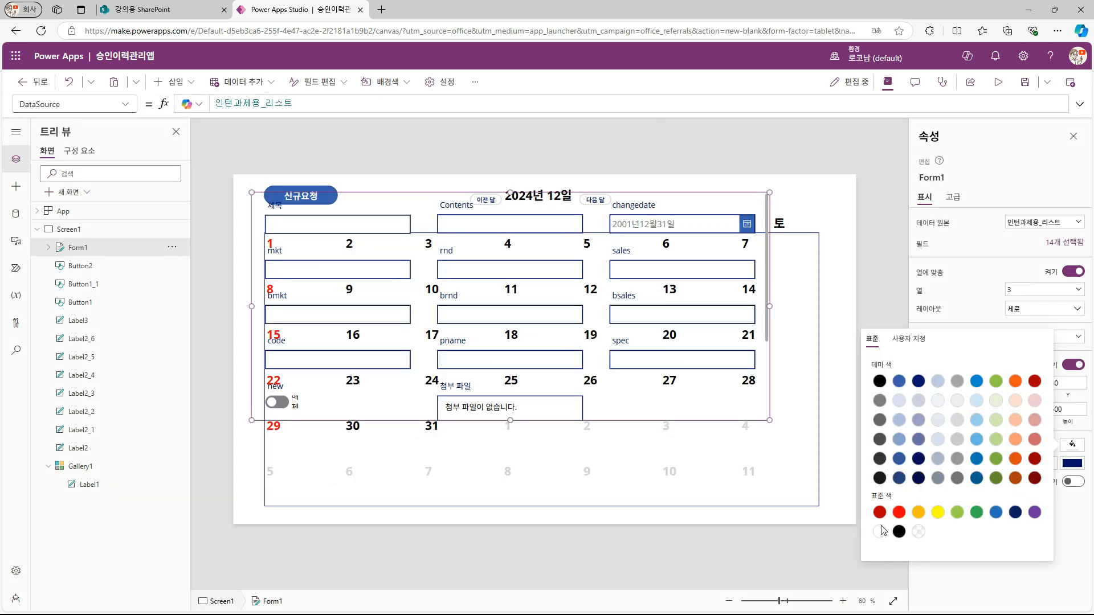
Step: Give the form a white fill and border thickness 4, delete its attachment card, and size it 1216 by 640 at X 68, Y 88
{"action": "left_click", "coordinate": [878, 532]}
{"action": "left_click_drag", "start_coordinate": [1044, 465], "coordinate": [1007, 469]}
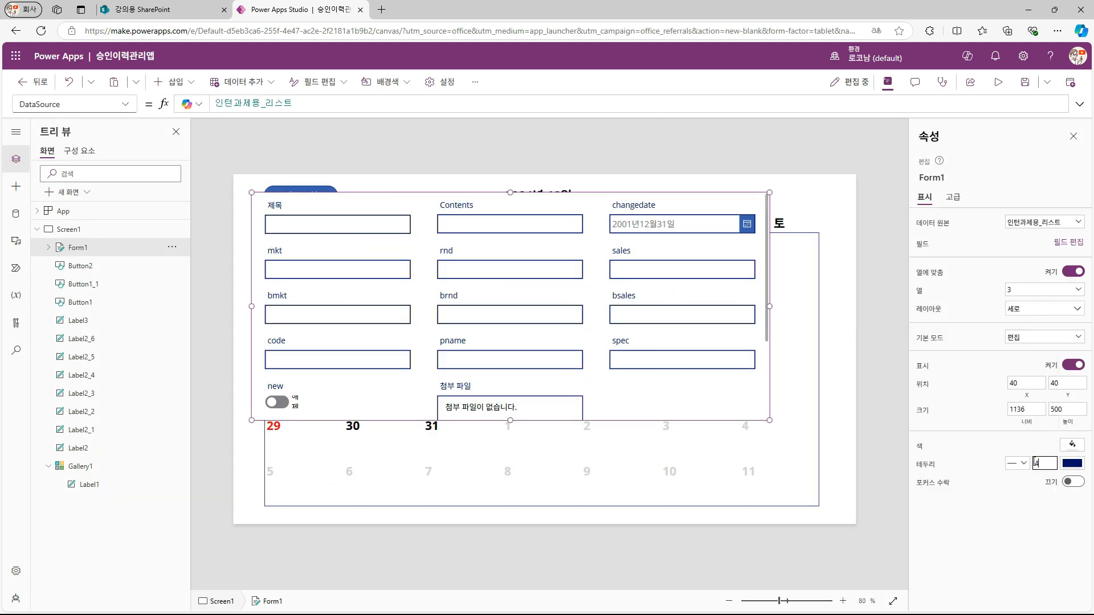
{"action": "left_click", "coordinate": [549, 408]}
{"action": "key", "text": "Delete"}
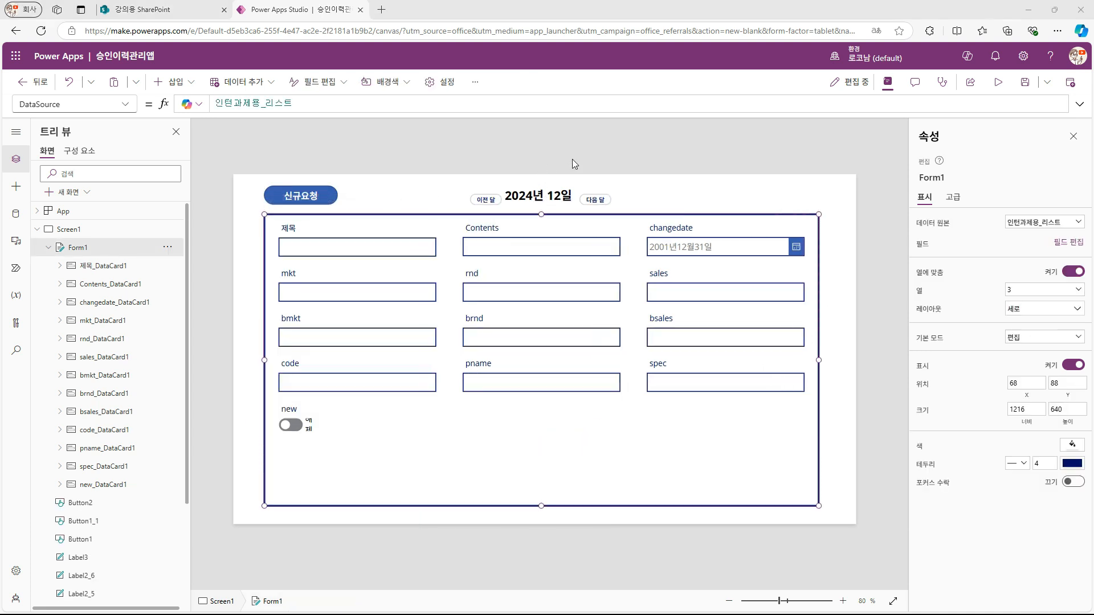
Step: Replace the 신규요청 button's OnSelect formula with an UpdateContext call that sets the context variable _formmode
{"action": "left_click", "coordinate": [295, 195]}
{"action": "left_click_drag", "start_coordinate": [239, 104], "coordinate": [192, 107]}
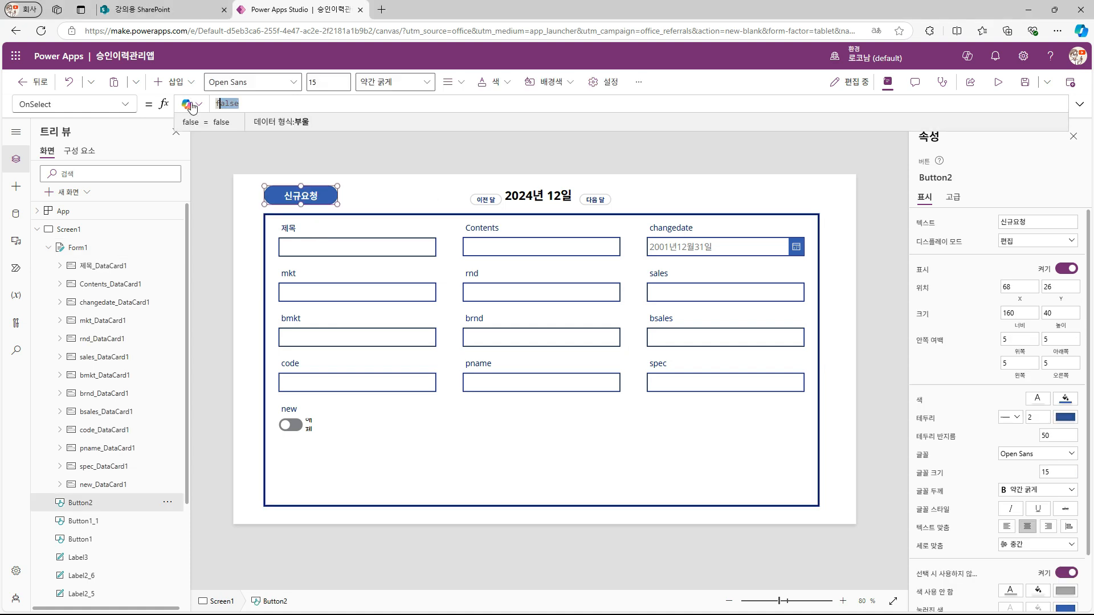
{"action": "key", "text": "BackSpace"}
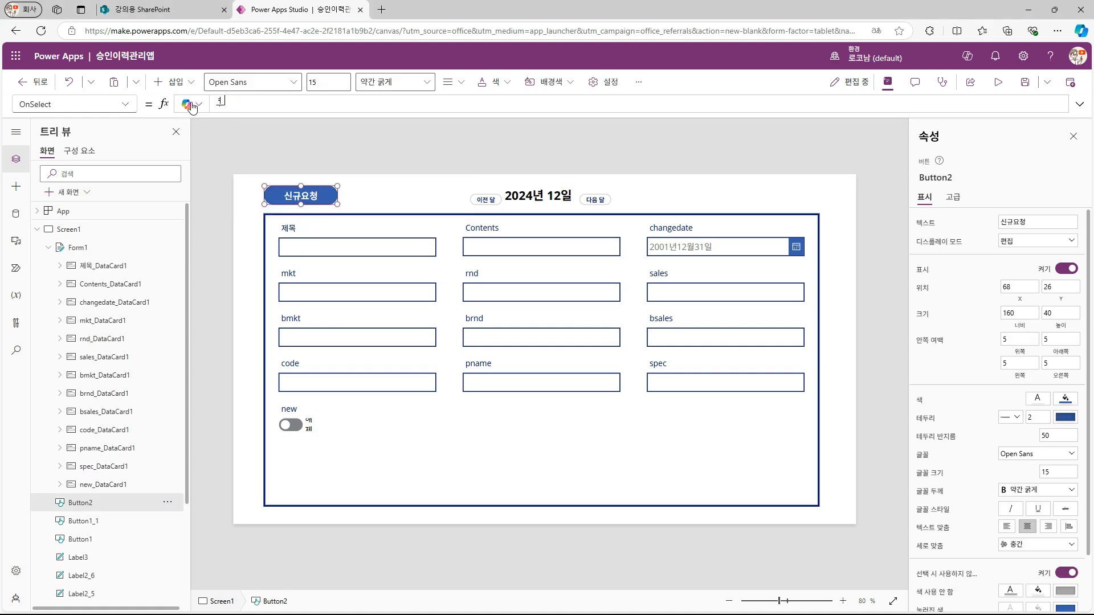
{"action": "key", "text": "BackSpace"}
{"action": "type", "text": "UpdateContext"}
{"action": "key", "text": "Tab"}
{"action": "type", "text": "({_formmode:"}
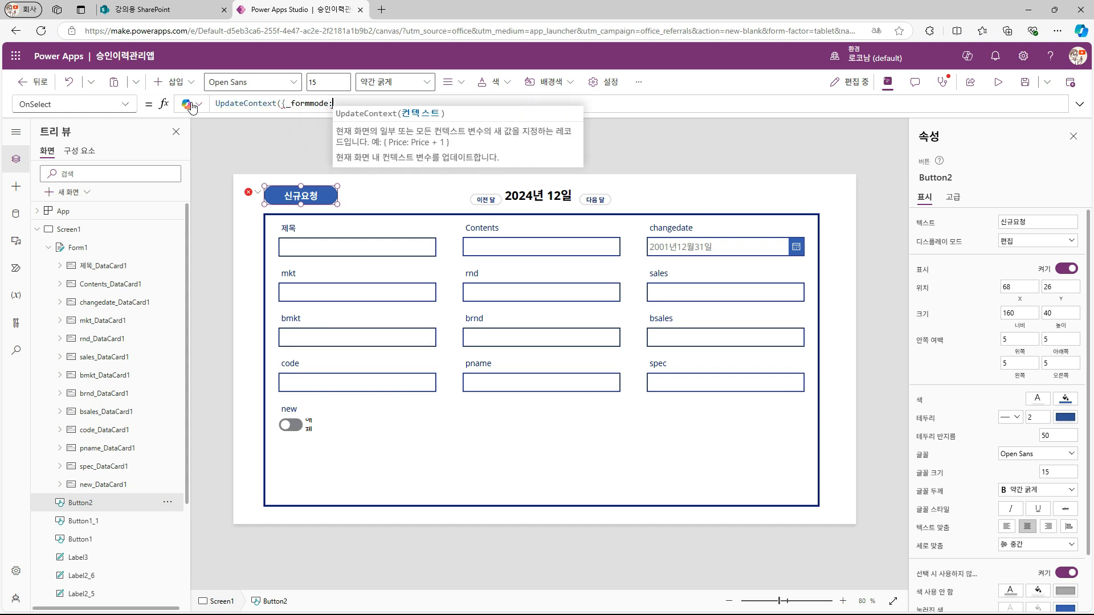
Step: Set the edit form's DefaultMode property to the variable _formmode
{"action": "left_click", "coordinate": [574, 461]}
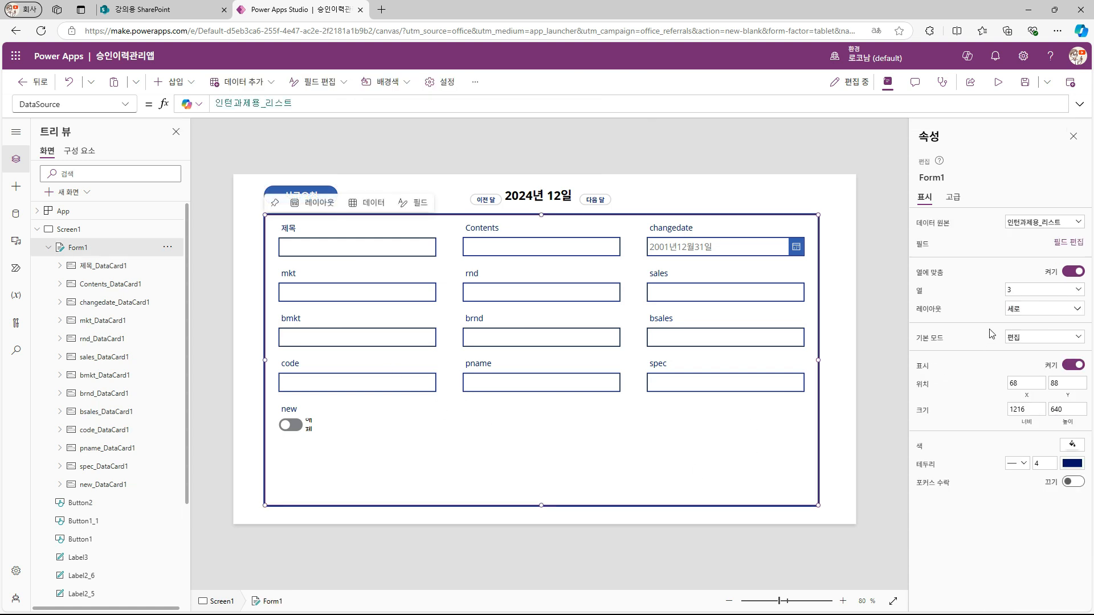
{"action": "left_click", "coordinate": [933, 342]}
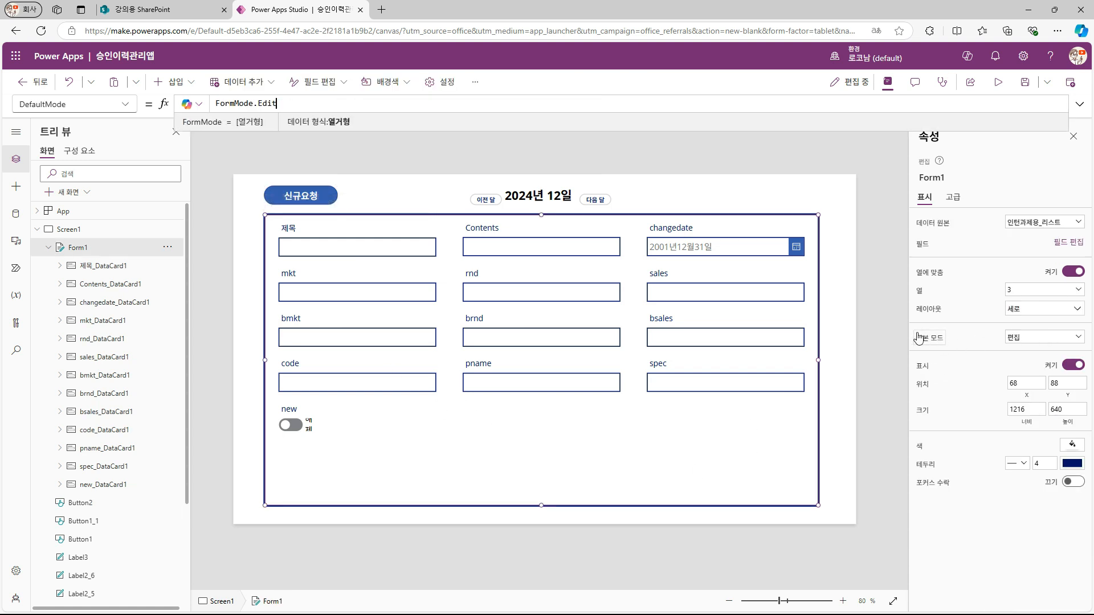
{"action": "double_click", "coordinate": [258, 103]}
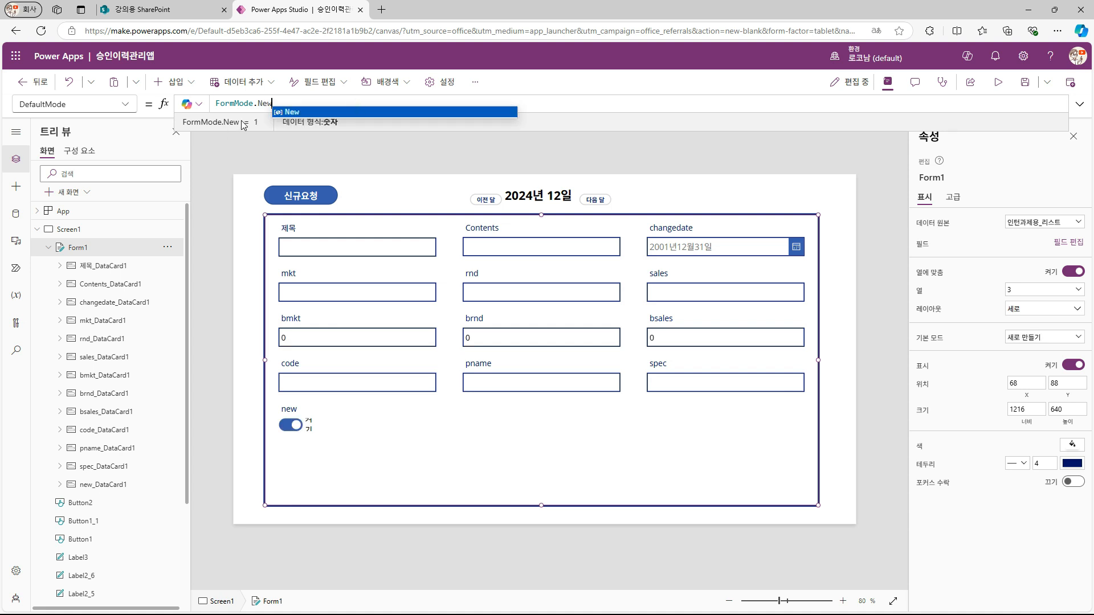
{"action": "key", "text": "ctrl+a"}
{"action": "type", "text": "_formmode"}
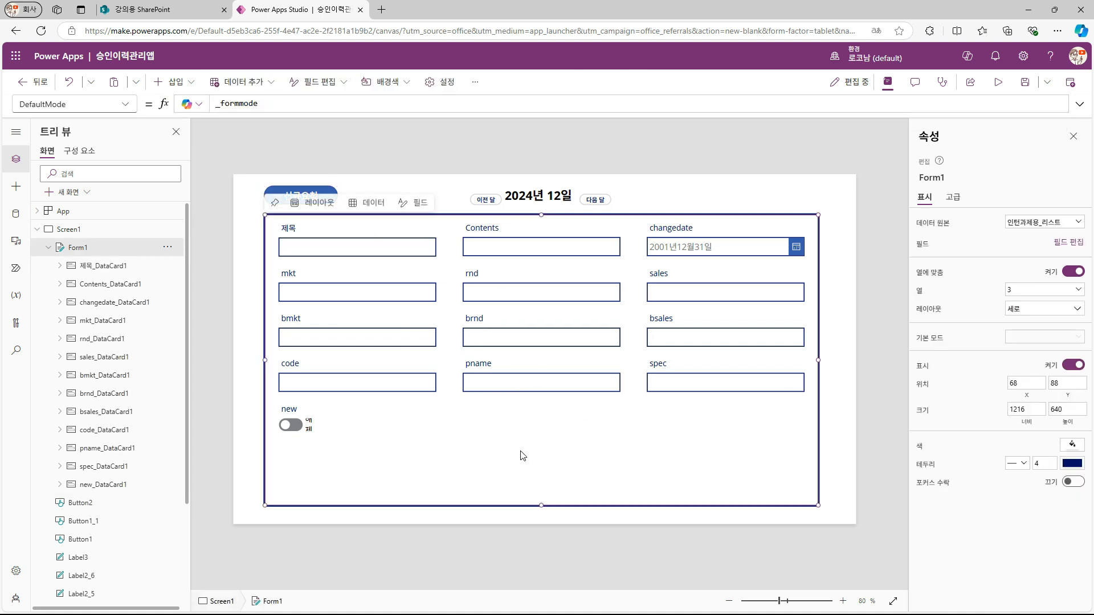
Step: Insert a rectangle covering the whole screen at 1366 by 768 from X 0, Y 0, and order it behind the form
{"action": "left_click", "coordinate": [171, 81]}
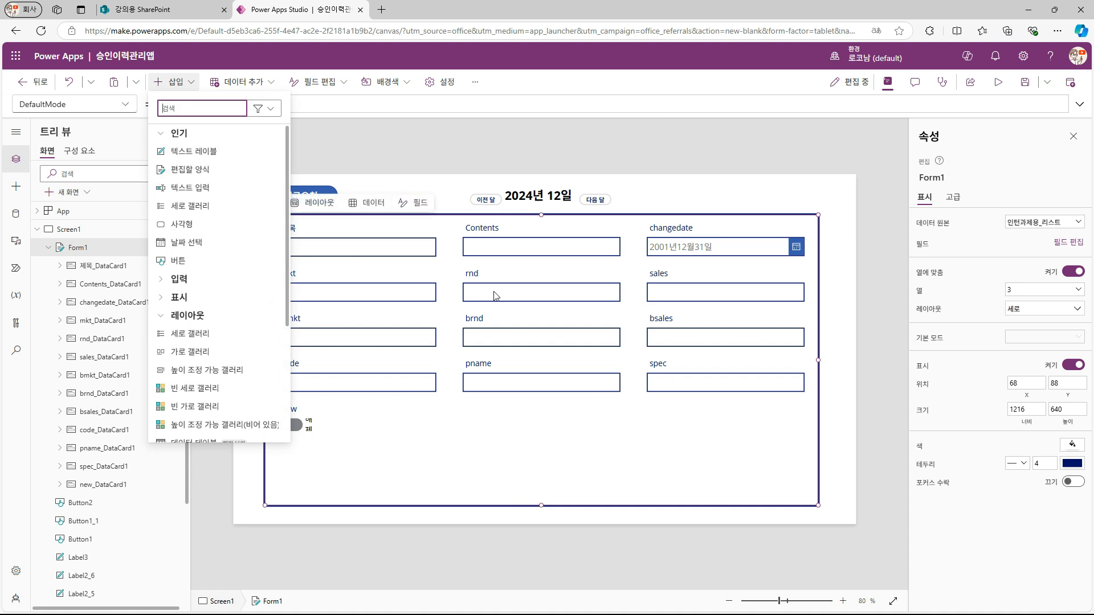
{"action": "left_click", "coordinate": [179, 226]}
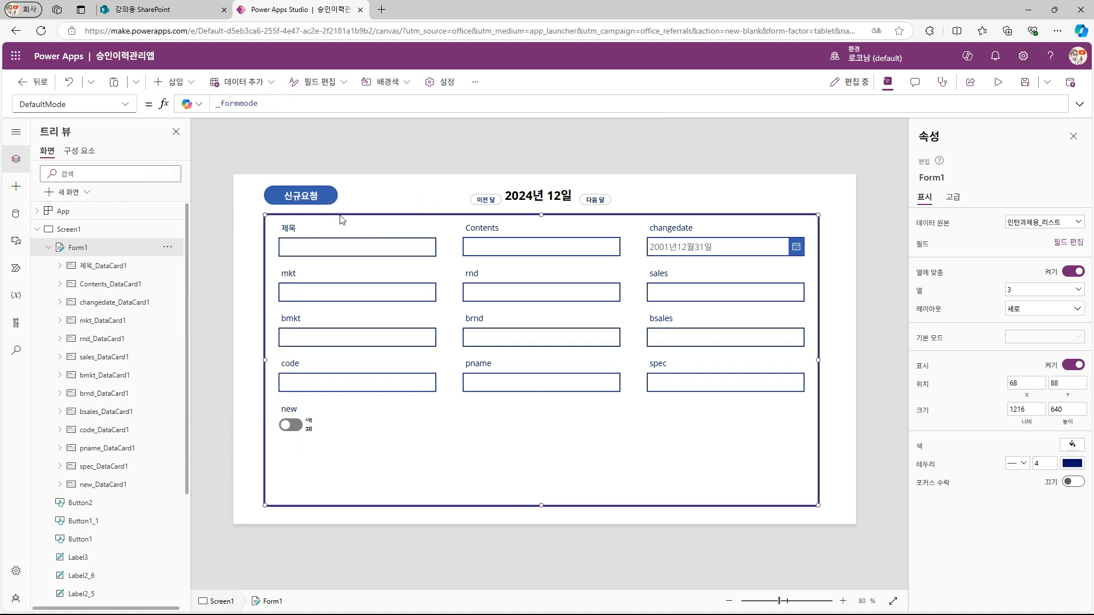
{"action": "left_click_drag", "start_coordinate": [281, 210], "coordinate": [253, 190]}
{"action": "left_click", "coordinate": [421, 430]}
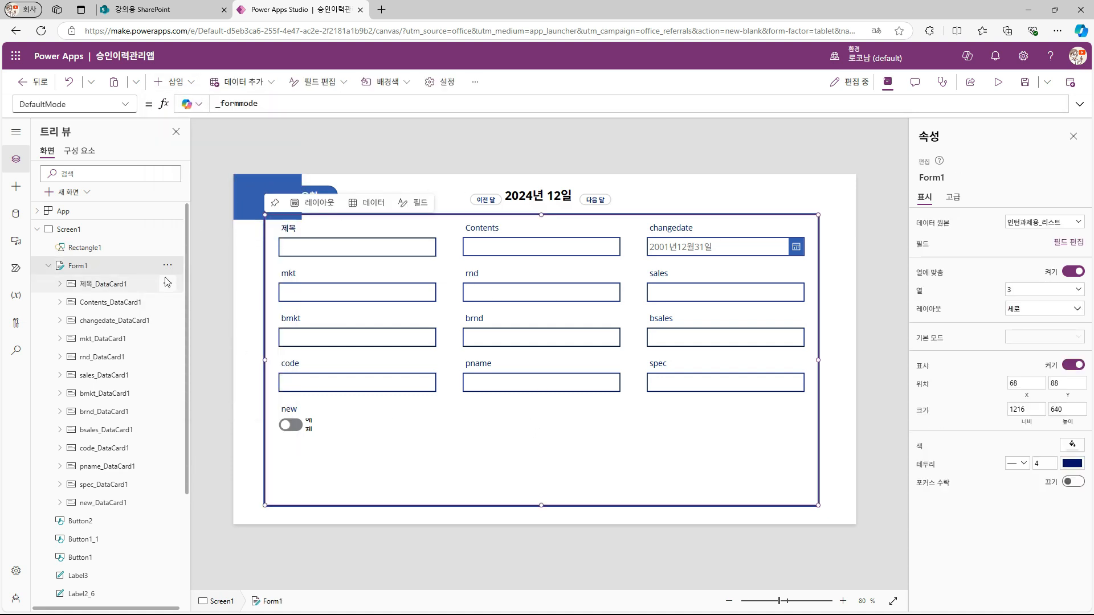
{"action": "left_click", "coordinate": [166, 267]}
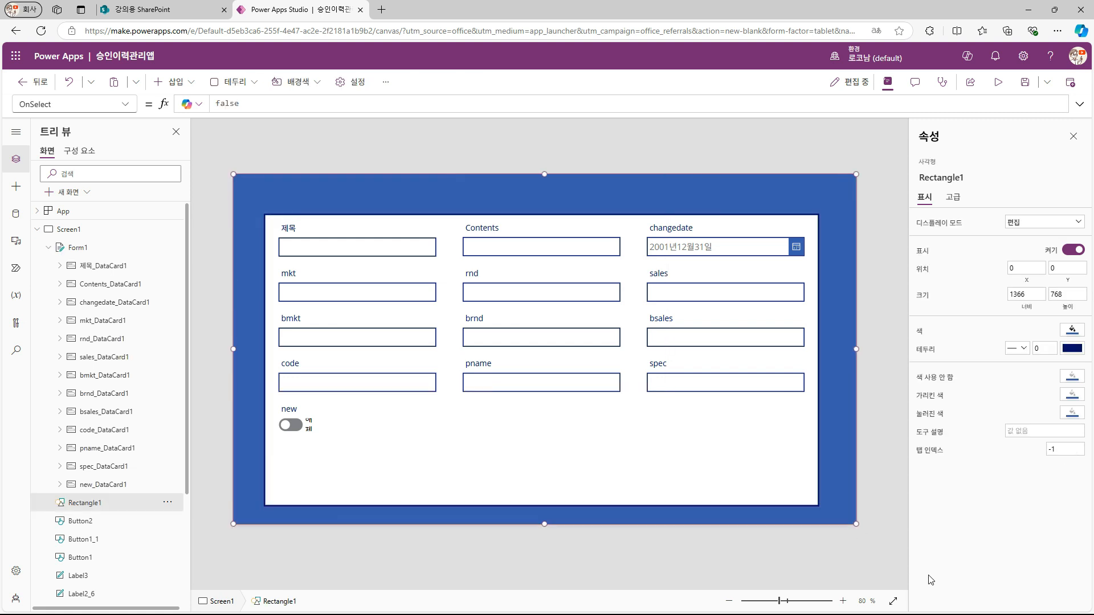
Step: Fill the full-screen rectangle with white at 90% opacity so it dims the calendar behind the form
{"action": "left_click", "coordinate": [1071, 329]}
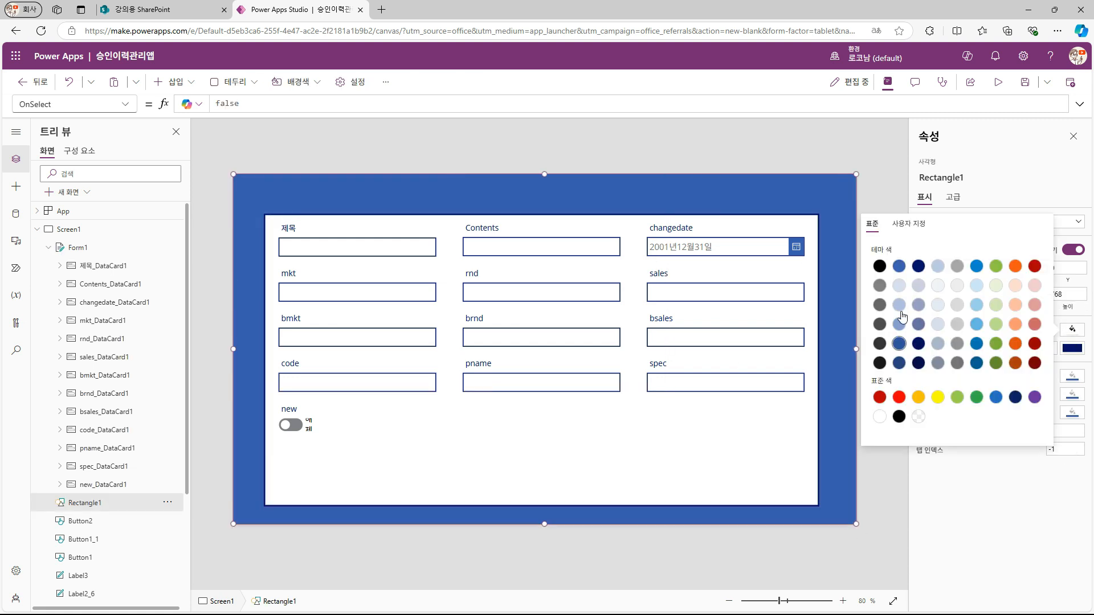
{"action": "left_click", "coordinate": [879, 417]}
{"action": "left_click", "coordinate": [911, 226]}
{"action": "left_click_drag", "start_coordinate": [1032, 428], "coordinate": [943, 415]}
{"action": "type", "text": "90"}
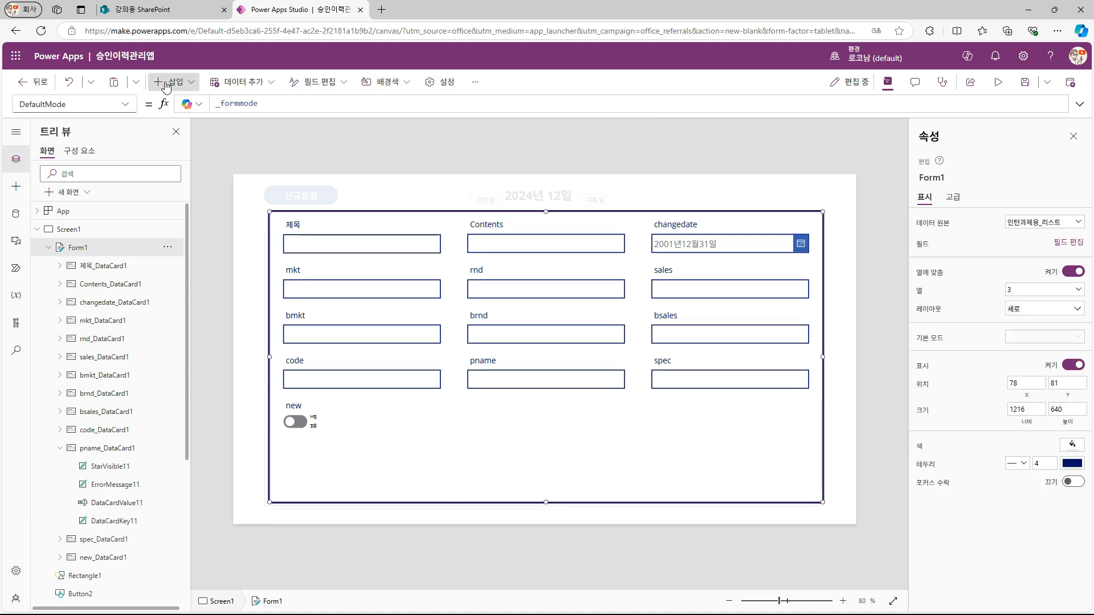
Step: Insert an icon just above the form's upper-right corner, change it to the 취소 icon, and shrink it slightly
{"action": "left_click", "coordinate": [165, 84]}
{"action": "key", "text": "Escape"}
{"action": "left_click_drag", "start_coordinate": [289, 219], "coordinate": [810, 196]}
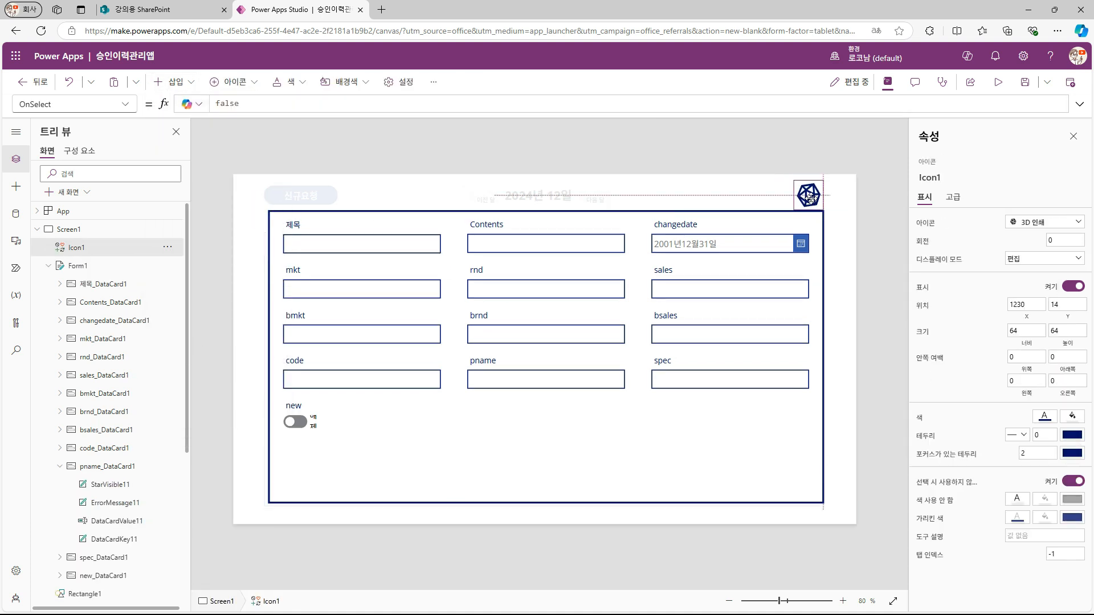
{"action": "left_click", "coordinate": [1047, 223]}
{"action": "left_click", "coordinate": [971, 298]}
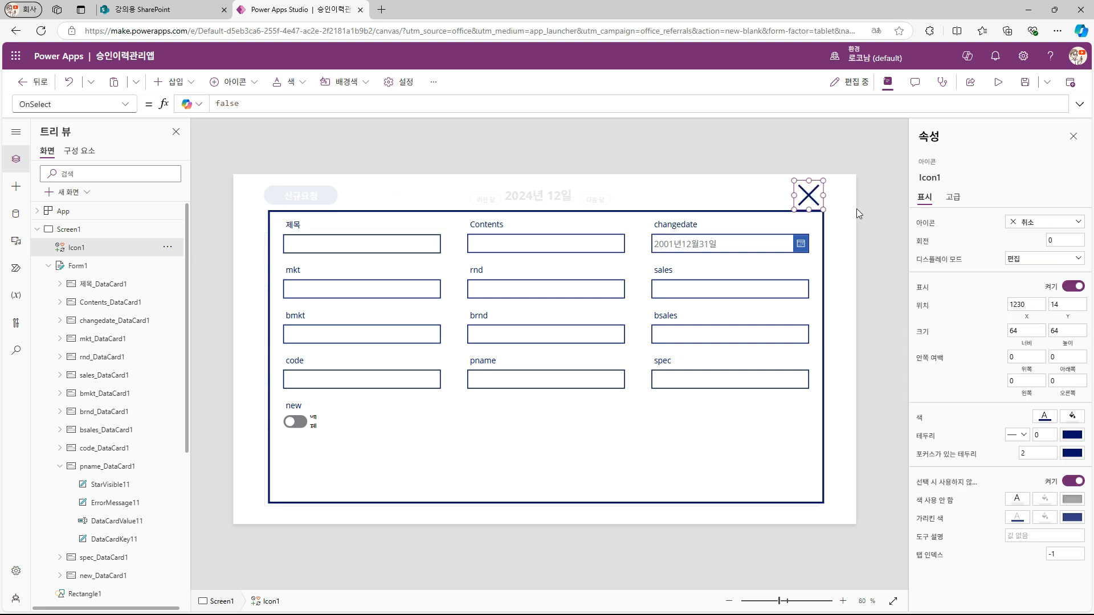
{"action": "left_click_drag", "start_coordinate": [794, 181], "coordinate": [798, 185]}
{"action": "left_click", "coordinate": [769, 138]}
Step: Insert a button labelled 저장 centred near the lower edge of the form
{"action": "left_click", "coordinate": [587, 433]}
{"action": "left_click", "coordinate": [175, 83]}
{"action": "left_click", "coordinate": [176, 261]}
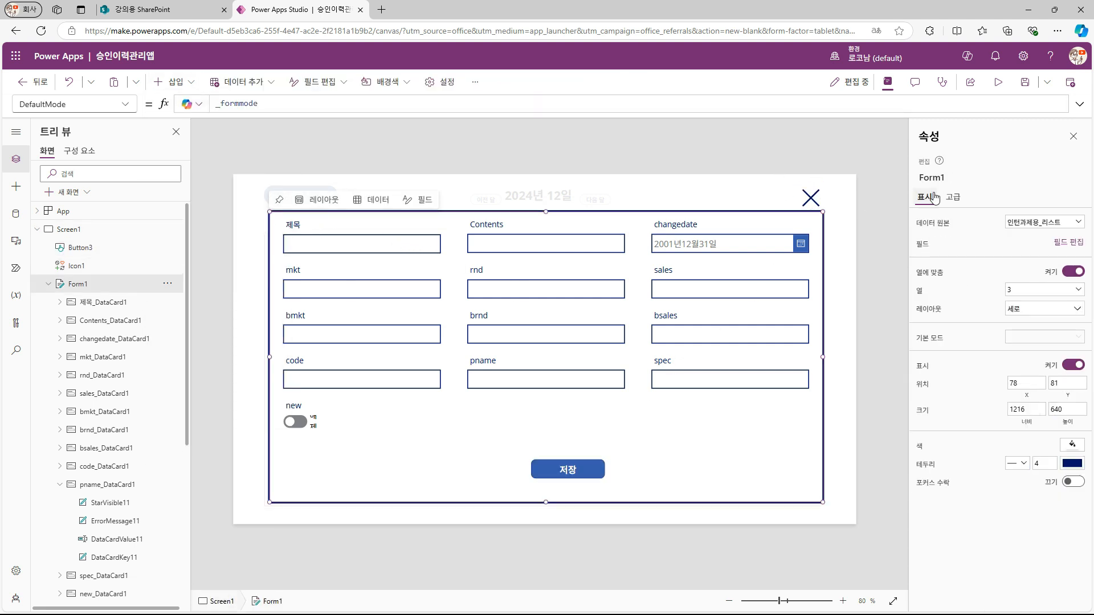
Step: Set the 저장 button's OnSelect to SubmitForm(Form1); followed by UpdateContext({_formmode:-1})
{"action": "left_click", "coordinate": [567, 471]}
{"action": "type", "text": "ㄴ"}
{"action": "key", "text": "BackSpace"}
{"action": "type", "text": "s"}
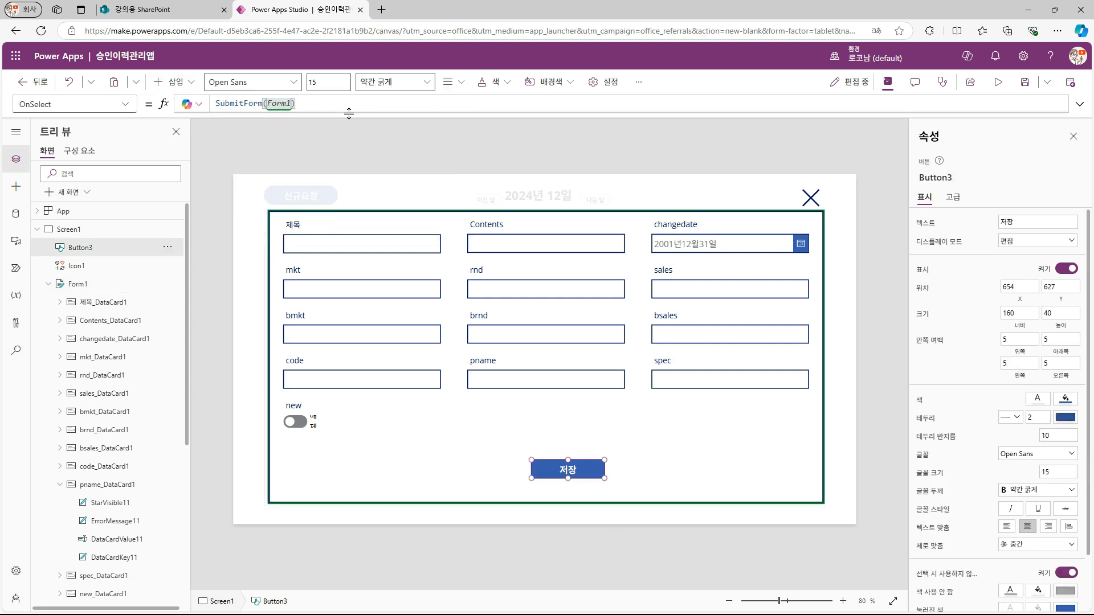
{"action": "type", "text": ";"}
{"action": "key", "text": "shift+Return"}
{"action": "type", "text": "i"}
{"action": "key", "text": "BackSpace"}
{"action": "left_click", "coordinate": [246, 117]}
{"action": "type", "text": "UpdateContext({"}
{"action": "key", "text": "Tab"}
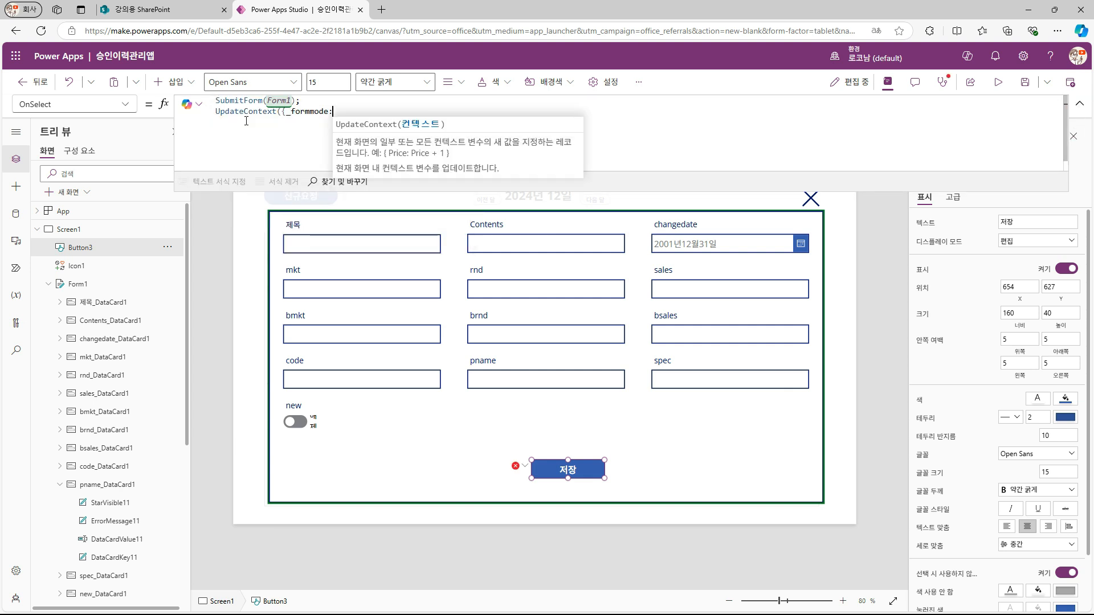
{"action": "type", "text": "-1})"}
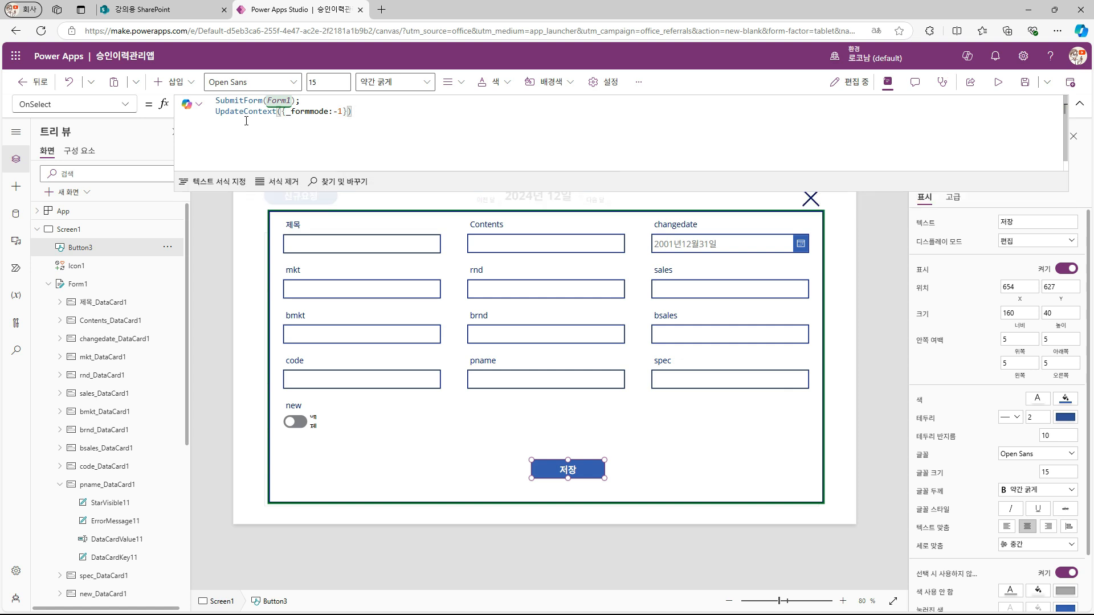
Step: Copy the UpdateContext({_formmode:-1}) line from the 저장 button into the 취소 icon's OnSelect
{"action": "triple_click", "coordinate": [247, 120]}
{"action": "key", "text": "ctrl+c"}
{"action": "left_click", "coordinate": [1079, 104]}
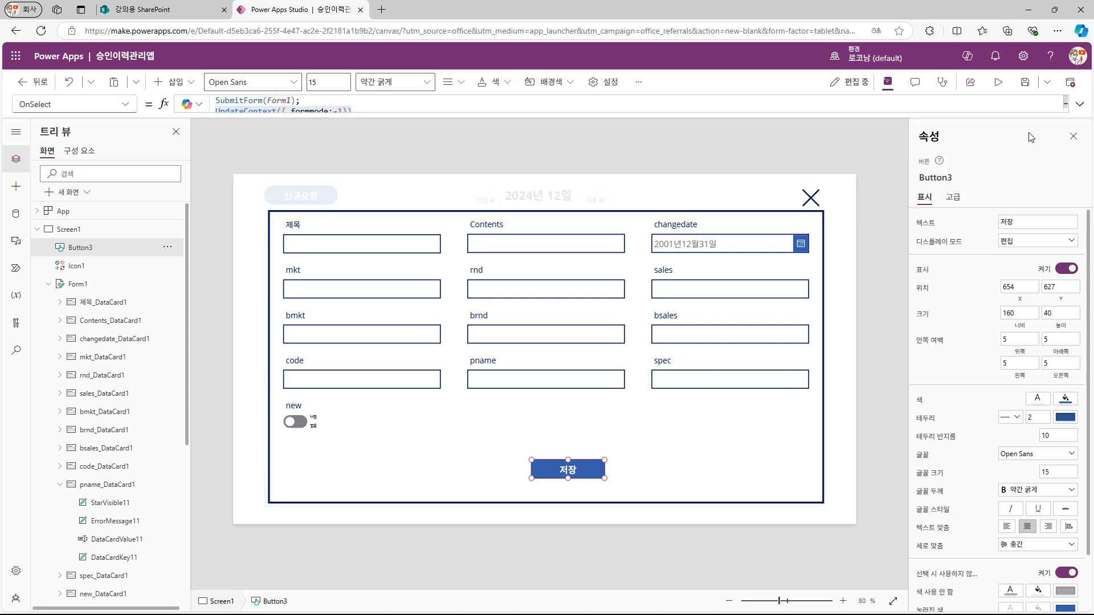
{"action": "left_click", "coordinate": [816, 208]}
{"action": "left_click", "coordinate": [374, 108]}
{"action": "key", "text": "ctrl+v"}
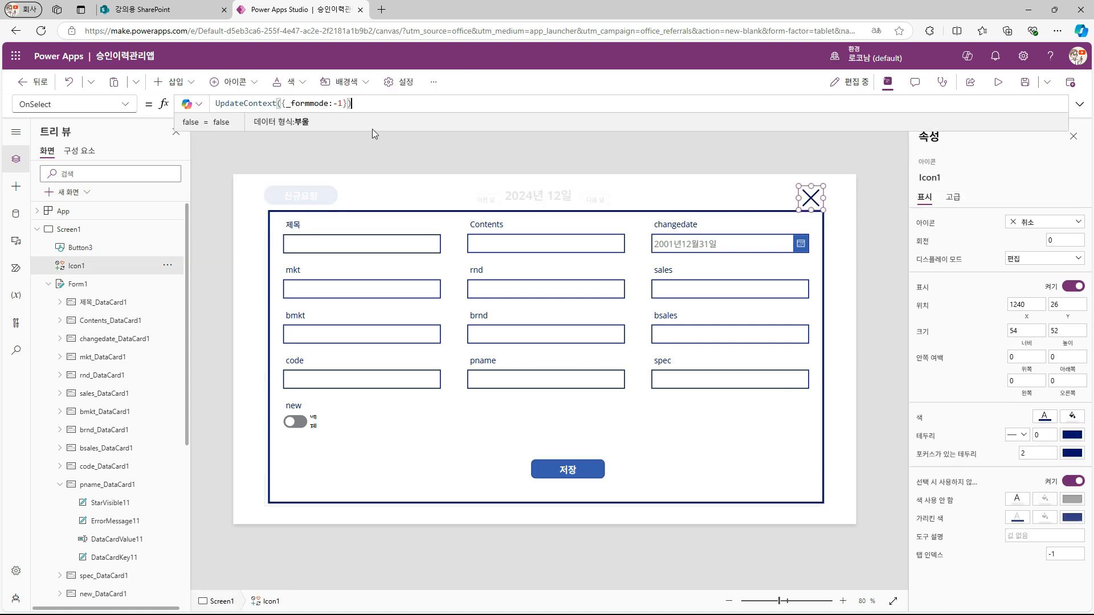
{"action": "left_click", "coordinate": [590, 151]}
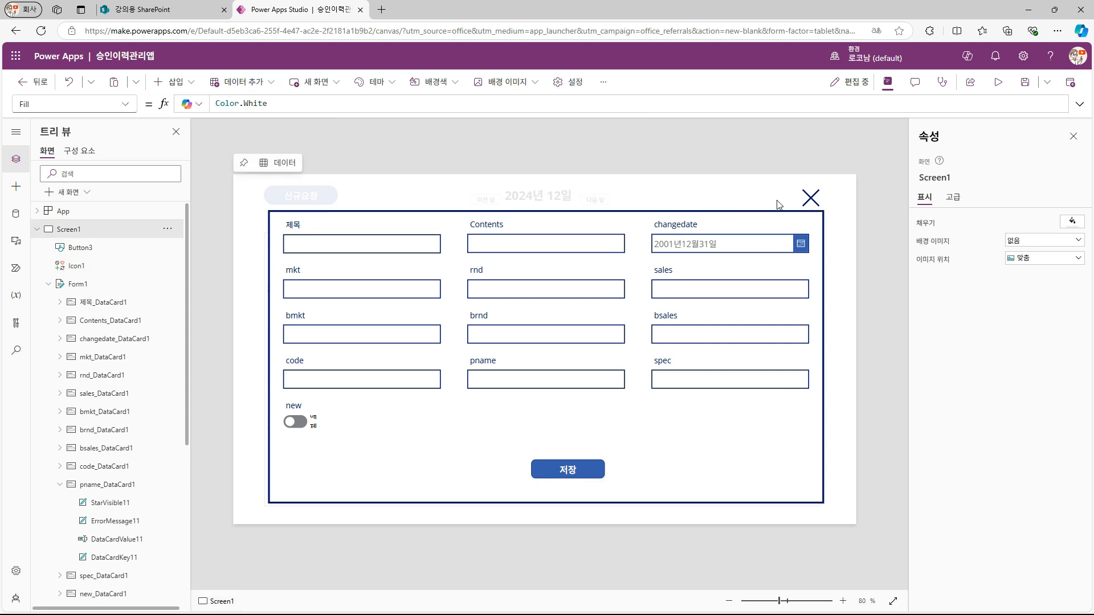
Step: Set the Visible property of the full-screen rectangle to _formmode =0 Or _formmode =1
{"action": "left_click", "coordinate": [812, 201]}
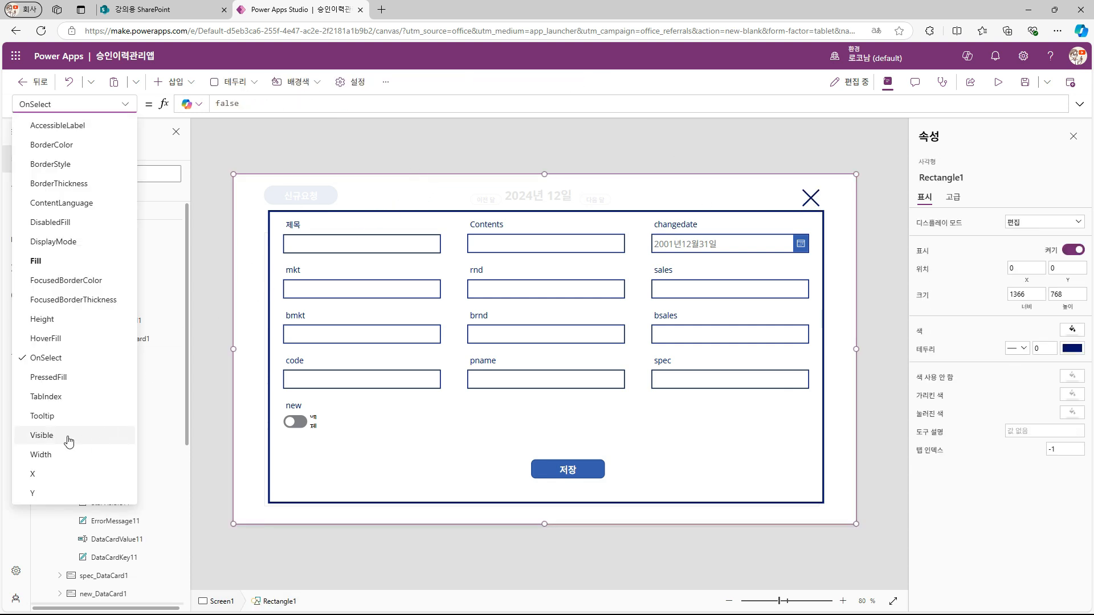
{"action": "left_click", "coordinate": [69, 443]}
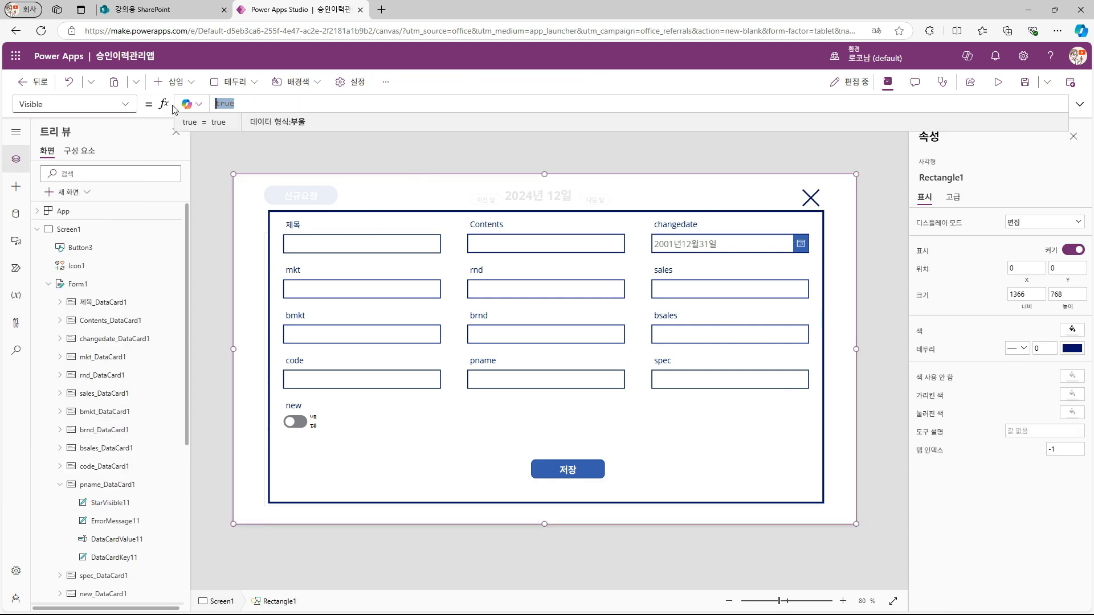
{"action": "type", "text": "_formmode"}
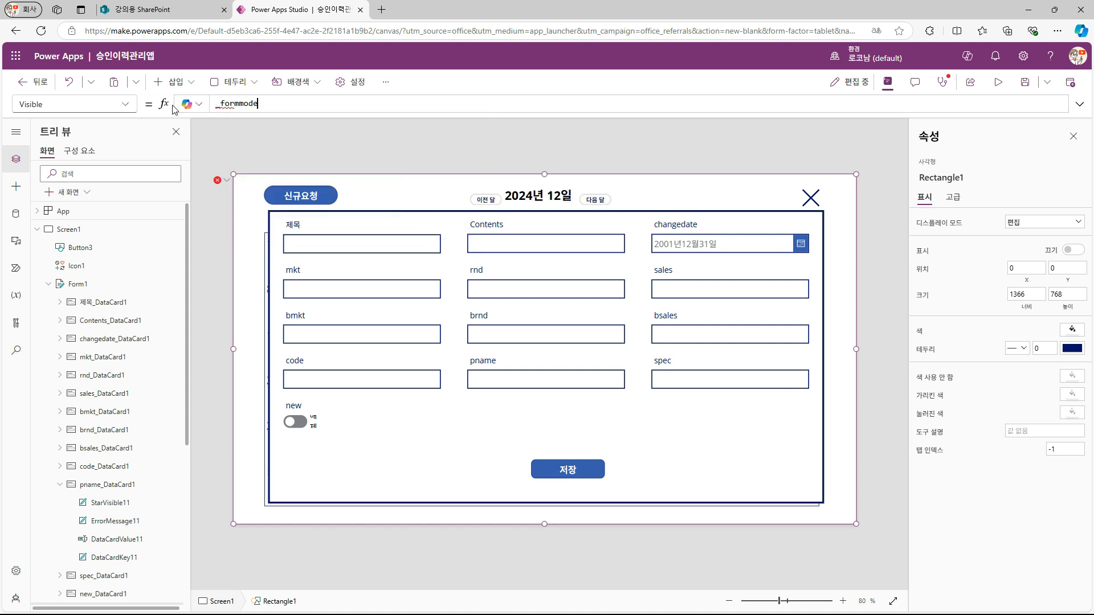
{"action": "type", "text": " =0 Or _fo"}
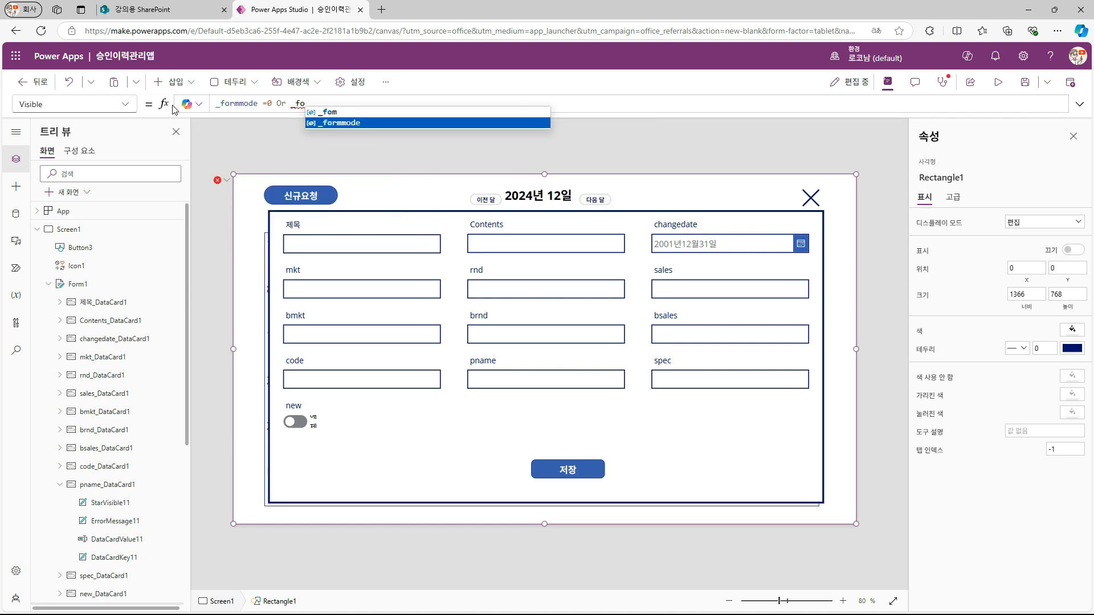
{"action": "type", "text": "rmmode =1"}
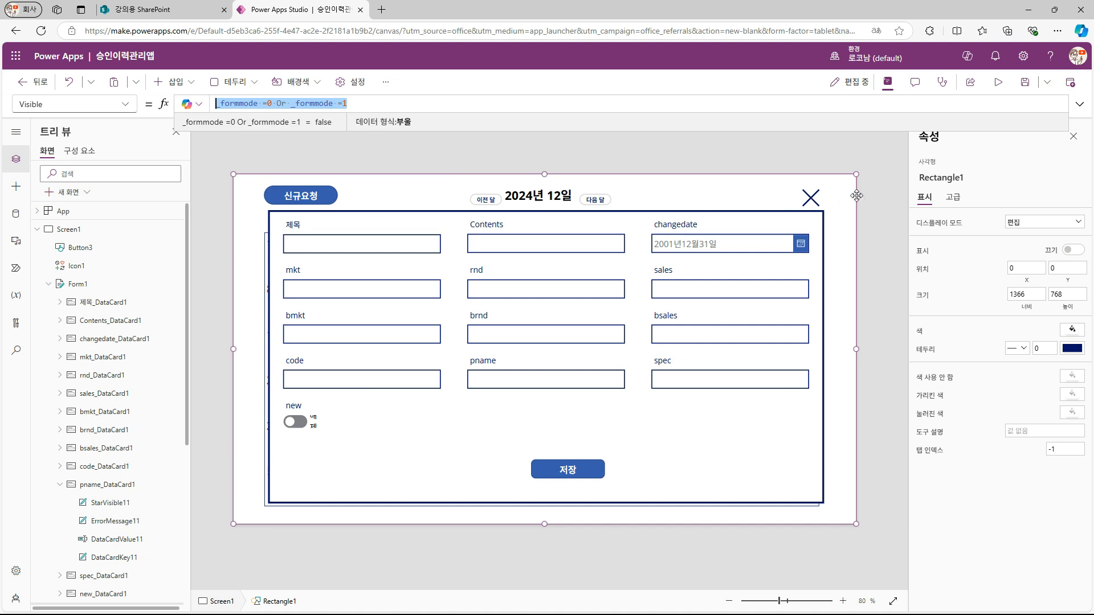
Step: Apply the same Visible condition, _formmode =0 Or _formmode =1, to the 취소 icon, the 저장 button and the form
{"action": "left_click", "coordinate": [810, 198]}
{"action": "left_click", "coordinate": [126, 104]}
{"action": "scroll", "coordinate": [62, 483], "scroll_direction": "down", "scroll_amount": 5}
{"action": "left_click", "coordinate": [61, 478]}
{"action": "left_click_drag", "start_coordinate": [239, 103], "coordinate": [167, 109]}
{"action": "type", "text": "_formmode =0 Or _formmode =1"}
{"action": "left_click", "coordinate": [564, 469]}
{"action": "type", "text": "_formmode =0 Or _formmode =1"}
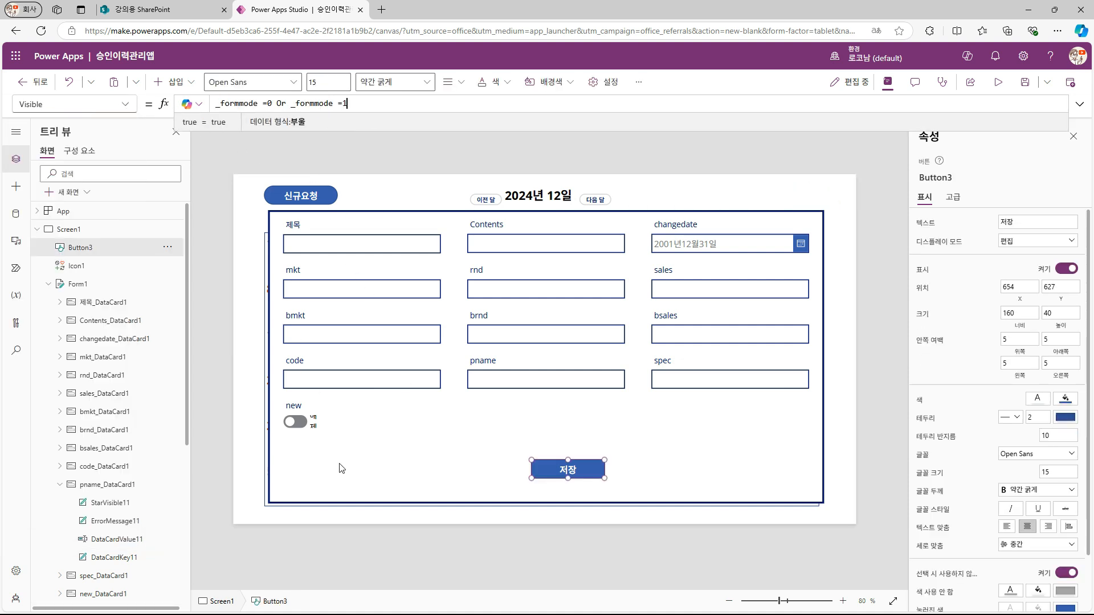
{"action": "left_click", "coordinate": [342, 488]}
{"action": "left_click", "coordinate": [126, 104]}
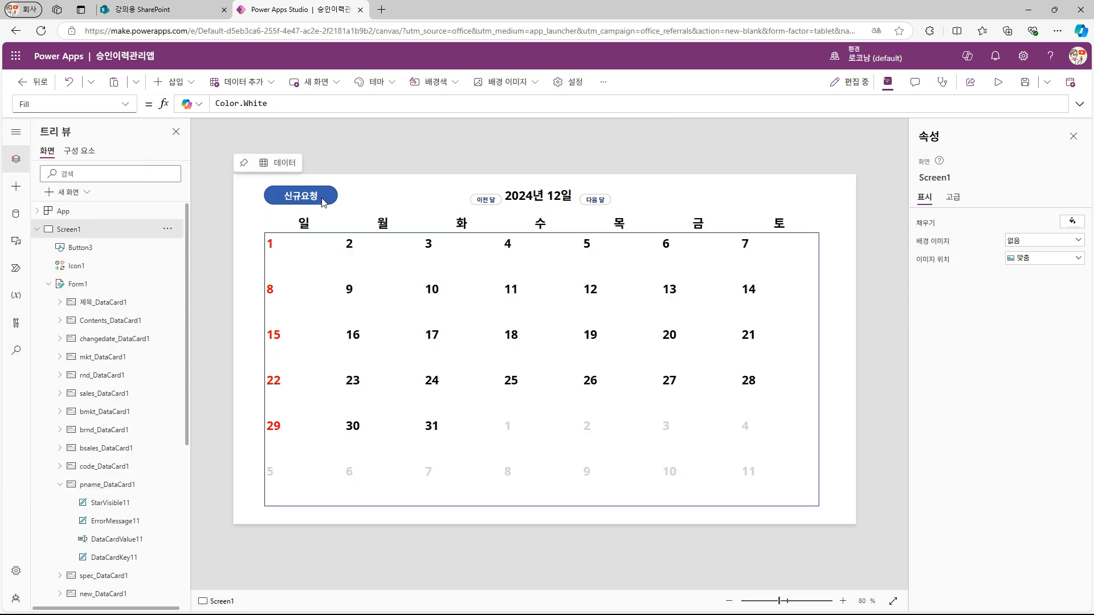
Step: Test the popup by opening it with 신규요청 and closing it with the 취소 icon, twice
{"action": "left_click", "coordinate": [319, 202], "text": "alt"}
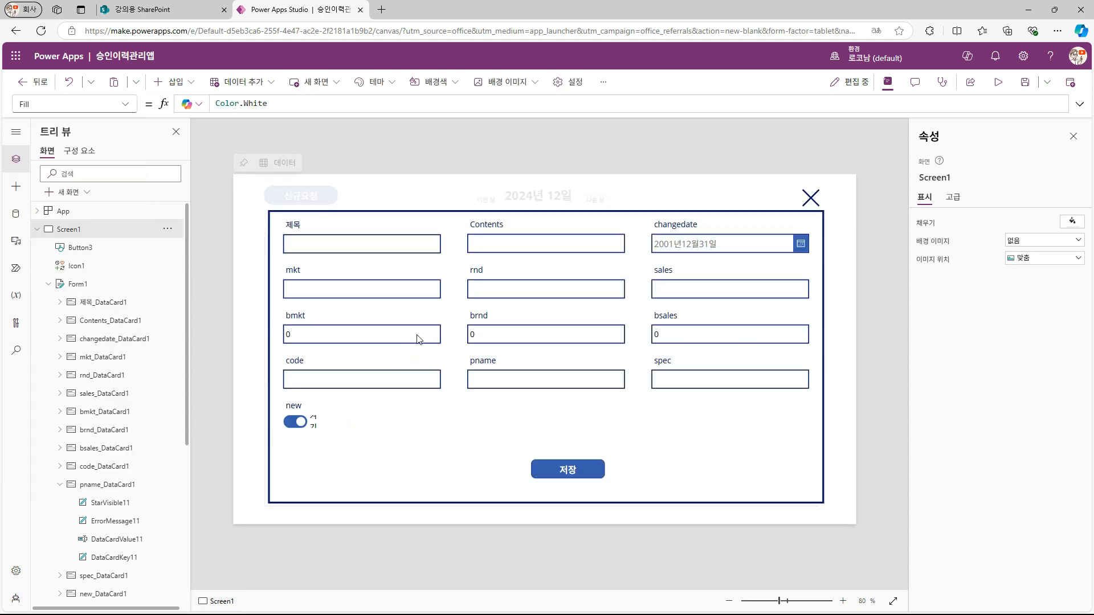
{"action": "left_click", "coordinate": [811, 198], "text": "alt"}
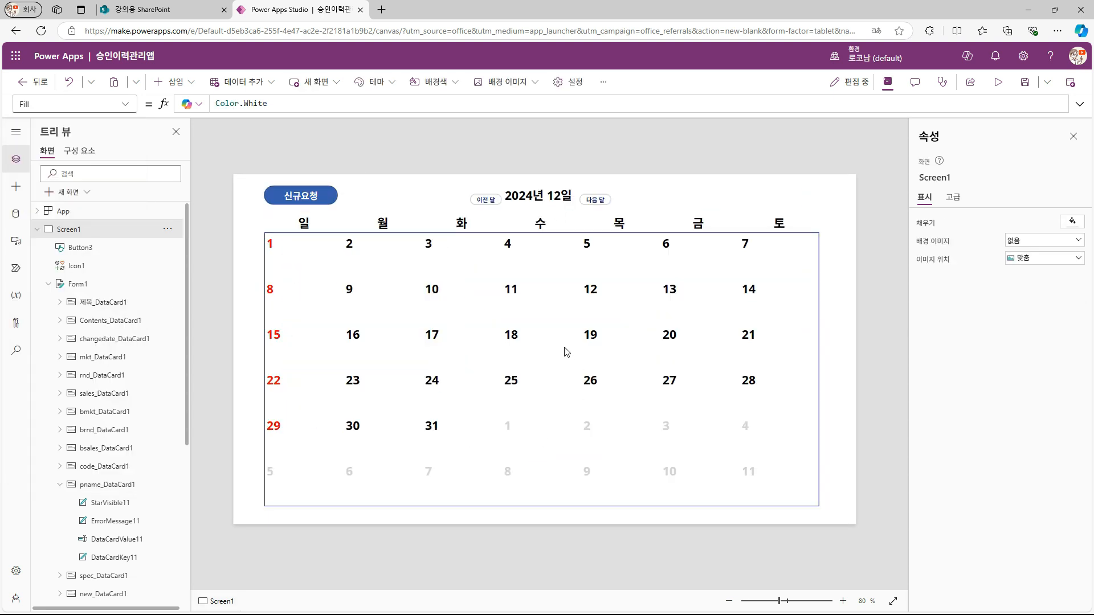
{"action": "left_click", "coordinate": [301, 195], "text": "alt"}
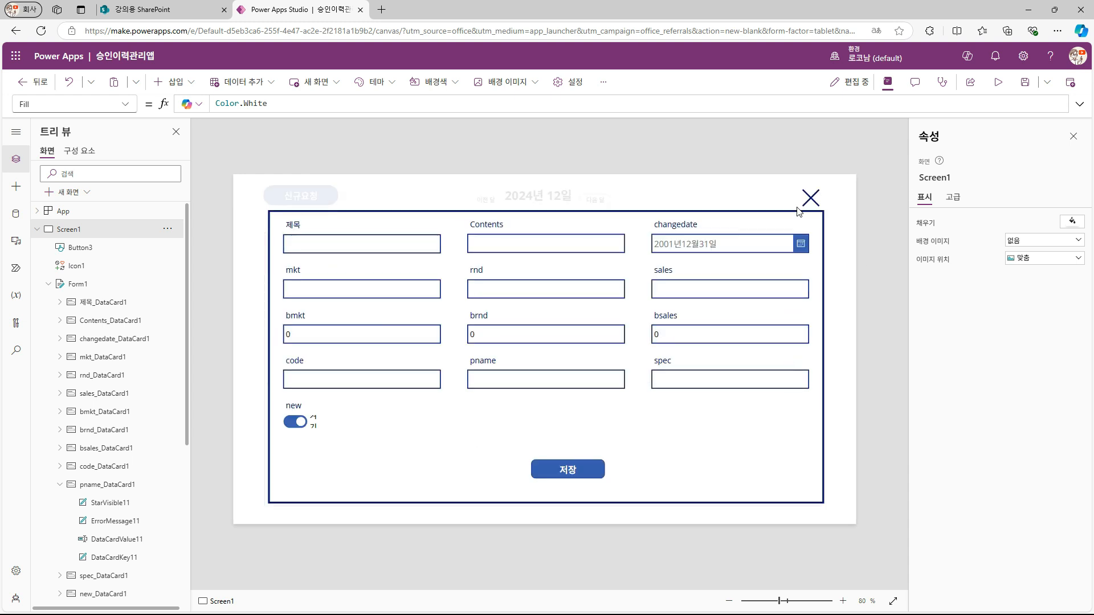
{"action": "left_click", "coordinate": [815, 200], "text": "alt"}
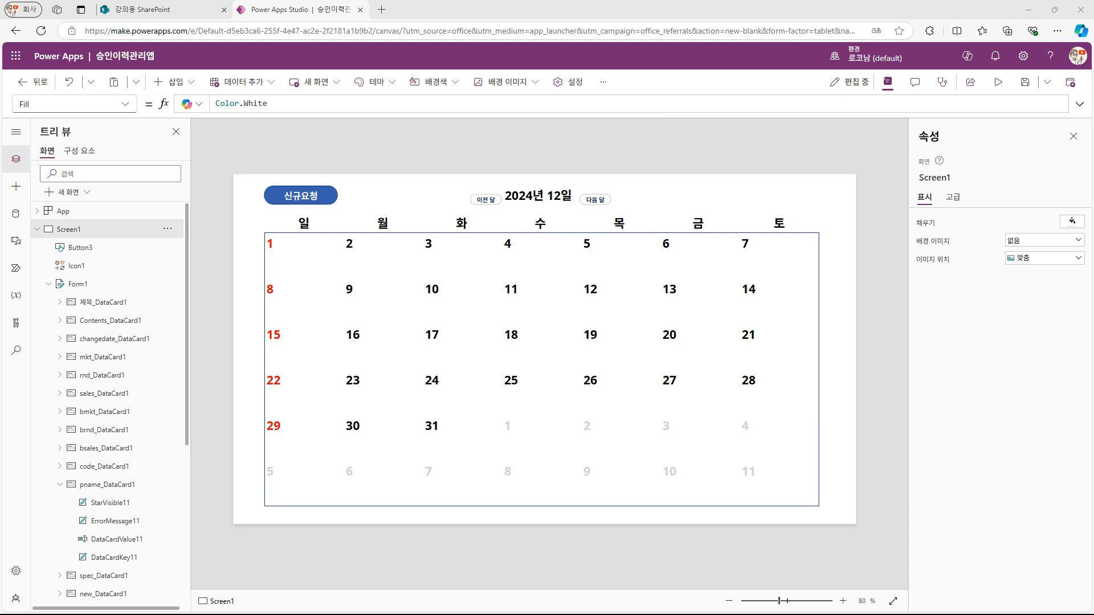
Step: Insert a blank vertical gallery inside the calendar gallery's first cell and set its Items to colrawdata
{"action": "left_click", "coordinate": [318, 276]}
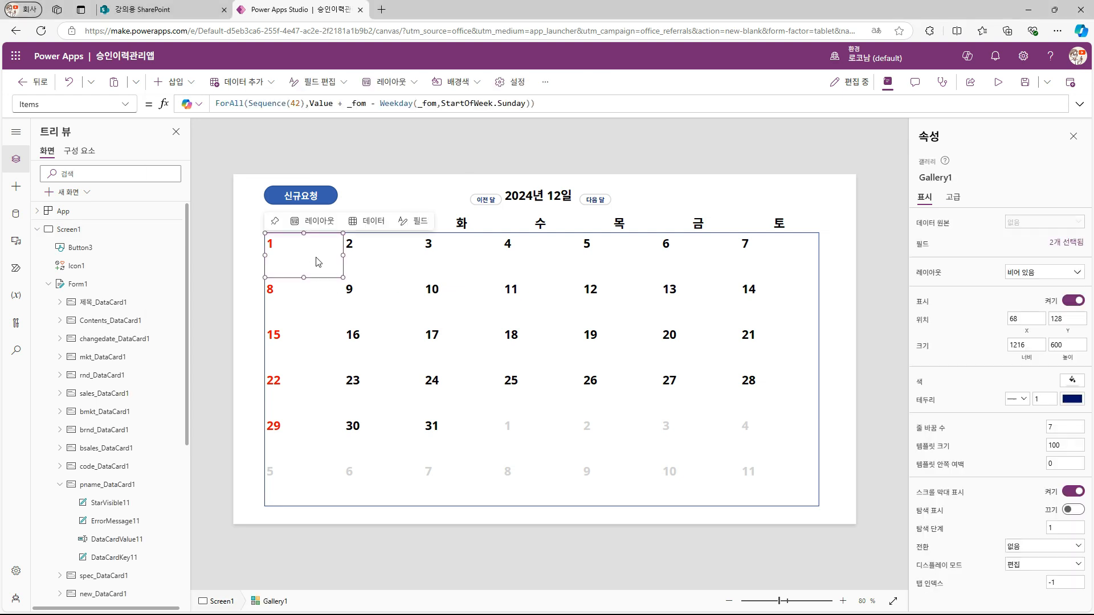
{"action": "left_click", "coordinate": [174, 82]}
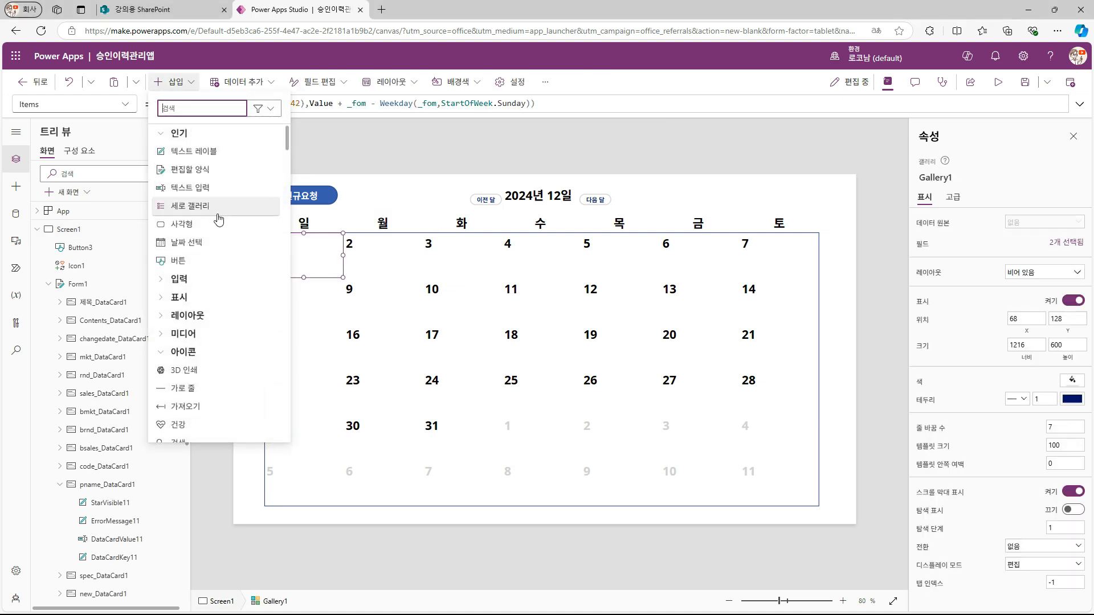
{"action": "left_click", "coordinate": [162, 316]}
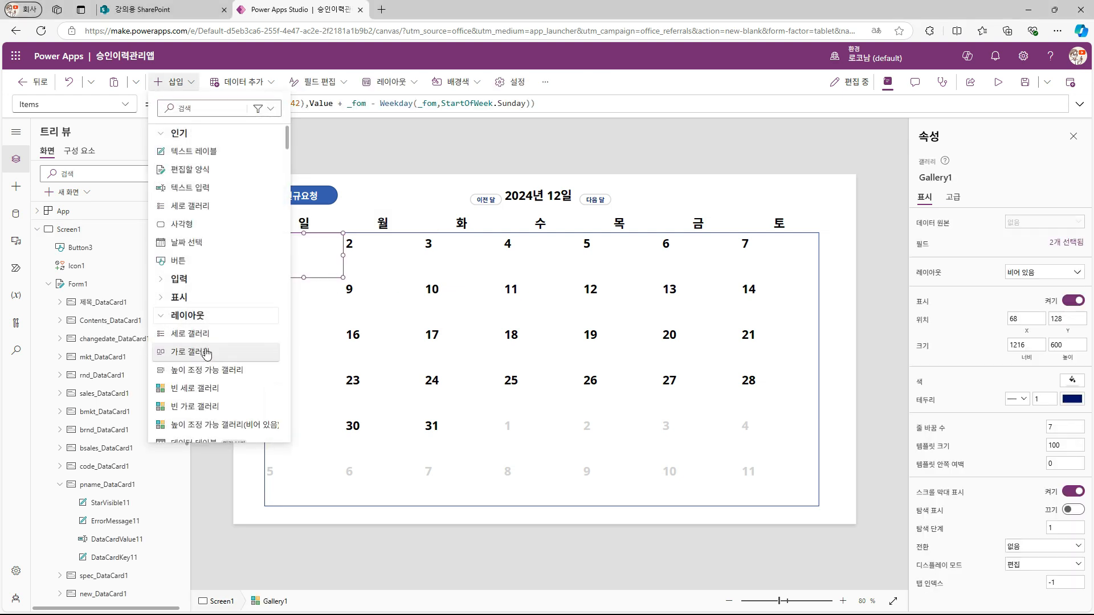
{"action": "left_click", "coordinate": [208, 393]}
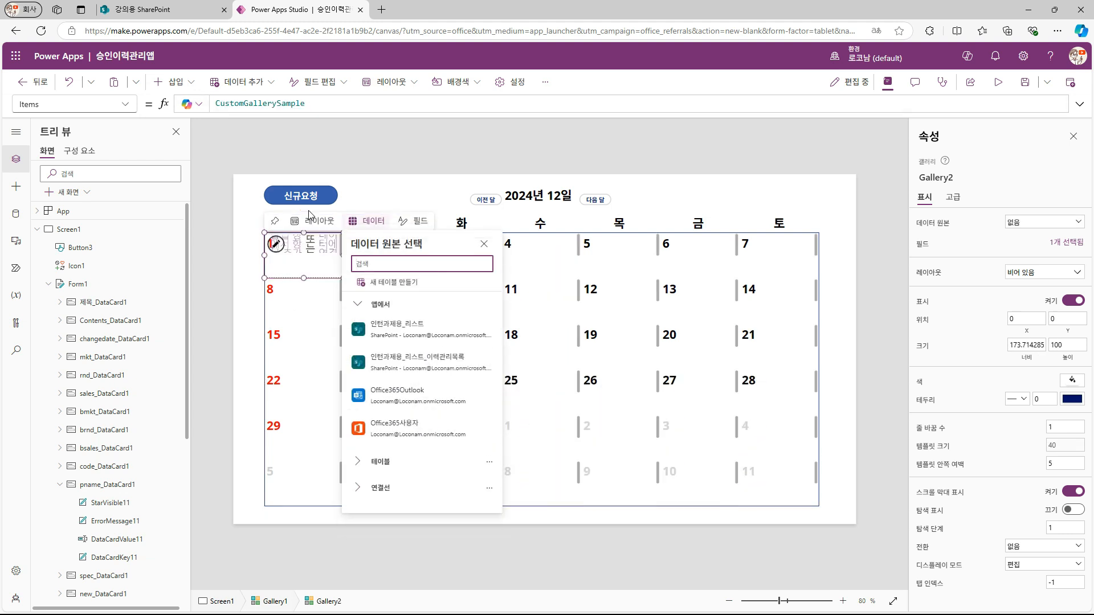
{"action": "triple_click", "coordinate": [323, 107]}
{"action": "type", "text": "colrawdata"}
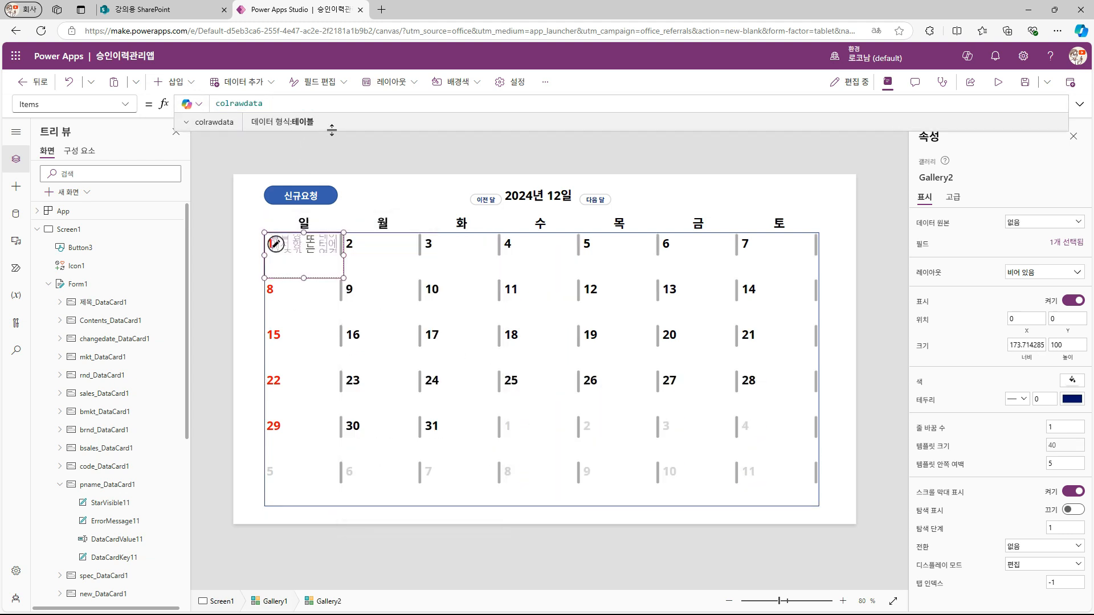
{"action": "left_click", "coordinate": [706, 161]}
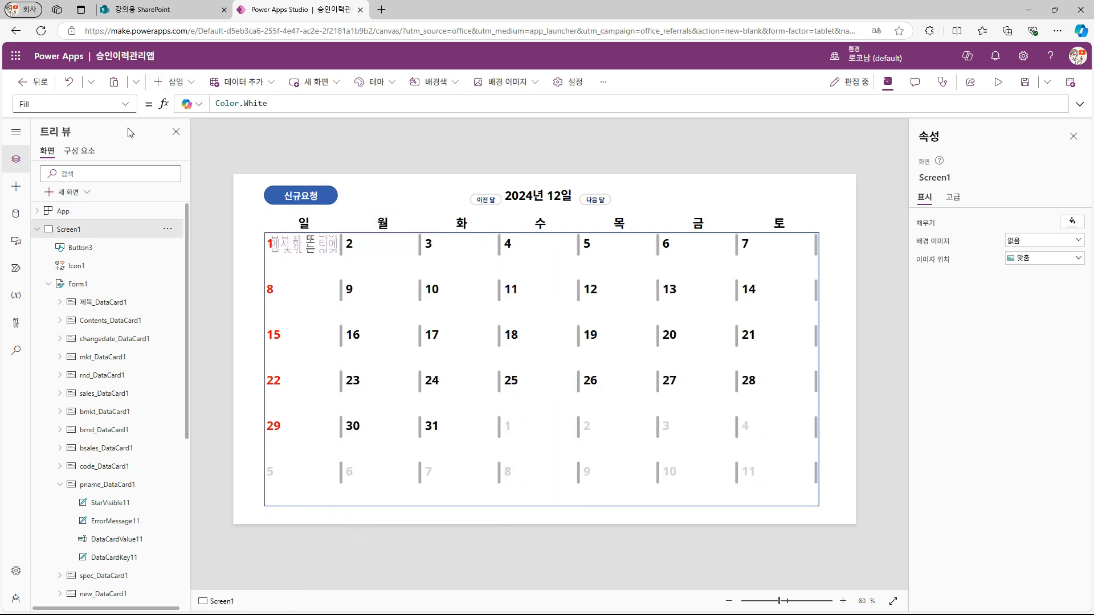
Step: Review how colrawdata is collected in the app's OnStart formula
{"action": "left_click", "coordinate": [114, 211]}
{"action": "left_click", "coordinate": [285, 103]}
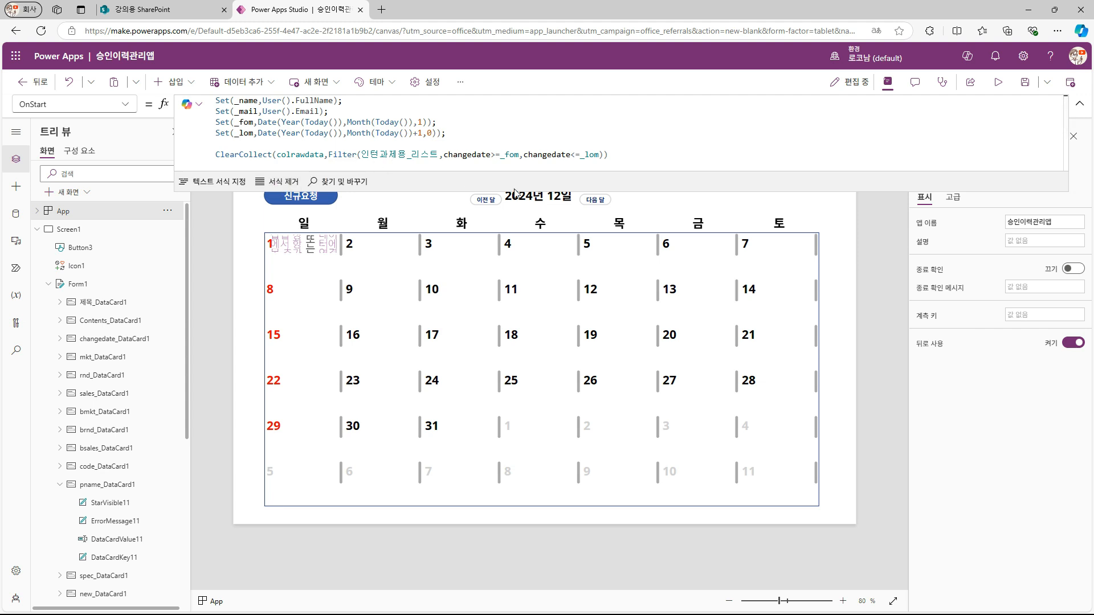
{"action": "double_click", "coordinate": [300, 154]}
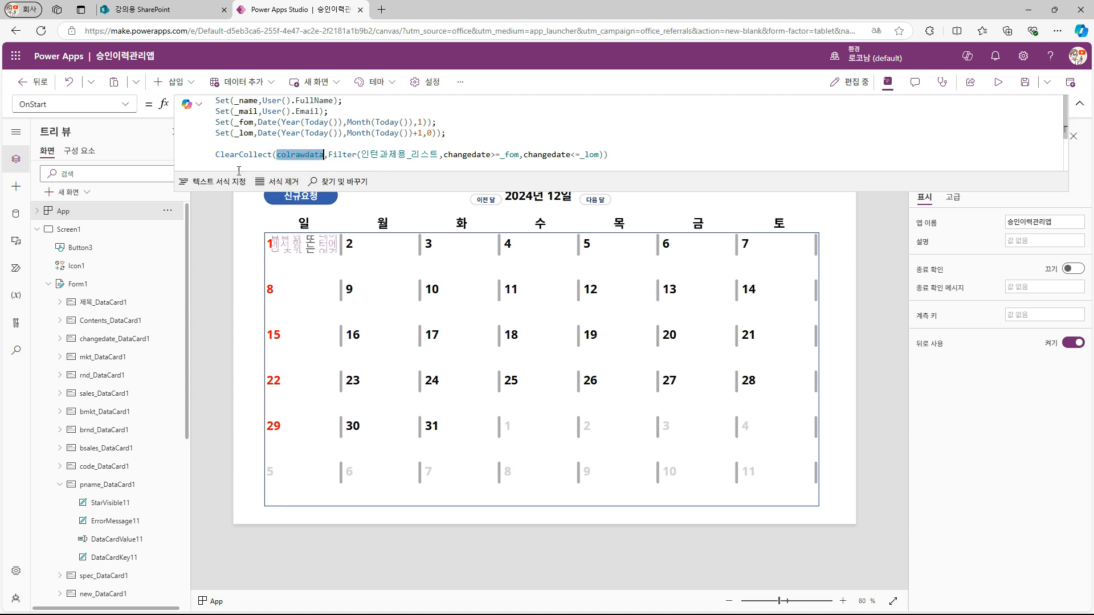
Step: Shrink the nested gallery from its upper edge to Y 48 and height 52, below the day number
{"action": "left_click", "coordinate": [304, 235]}
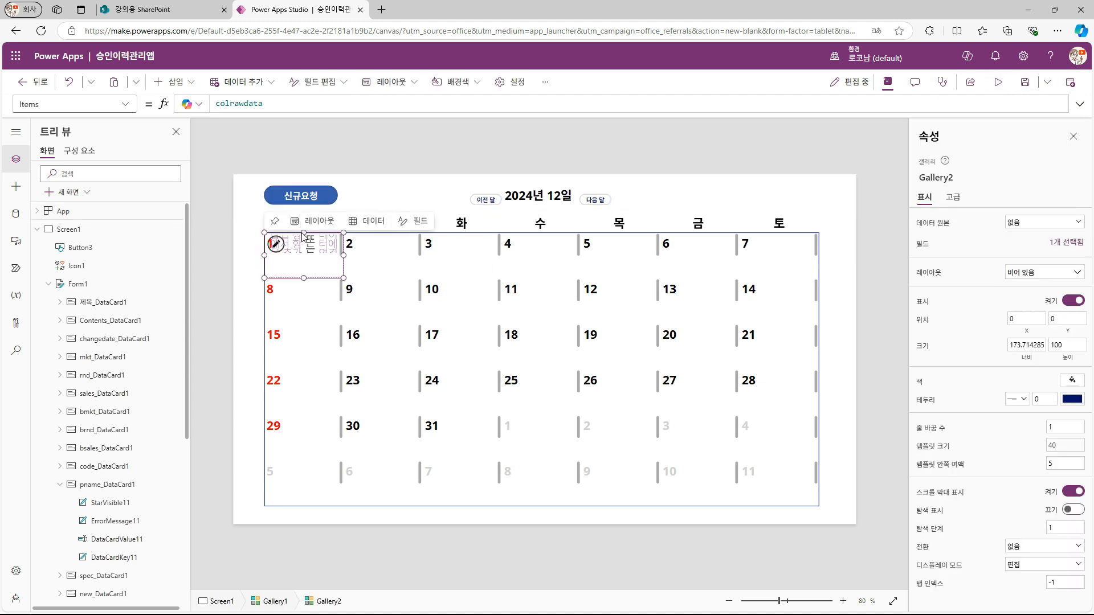
{"action": "left_click_drag", "start_coordinate": [305, 234], "coordinate": [305, 255]}
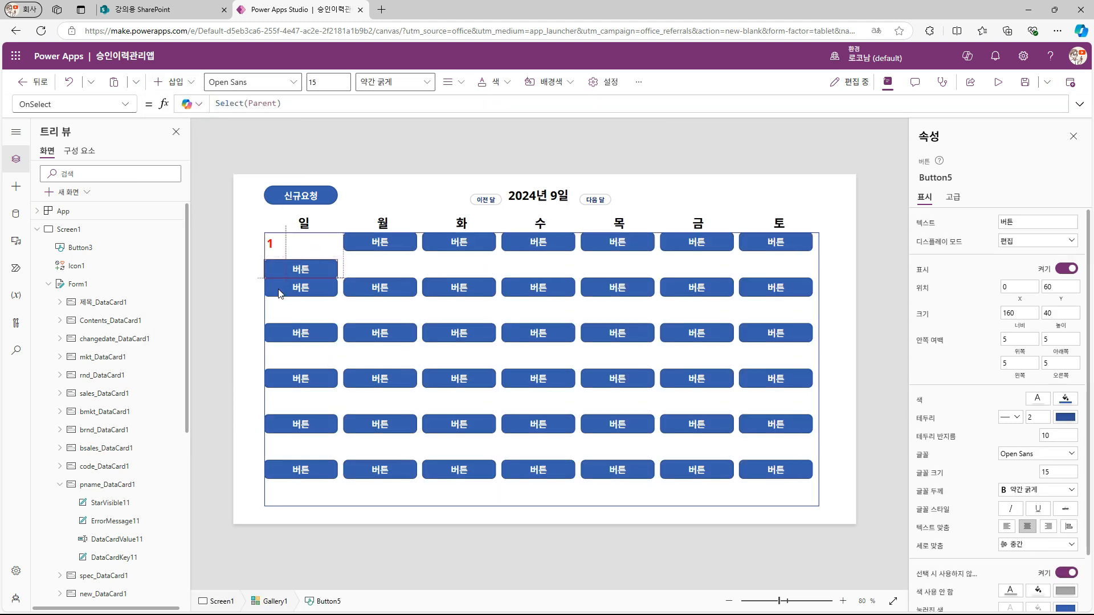
Step: Take the button out of the calendar cell and paste it inside the nested gallery's template
{"action": "left_click_drag", "start_coordinate": [286, 269], "coordinate": [302, 245]}
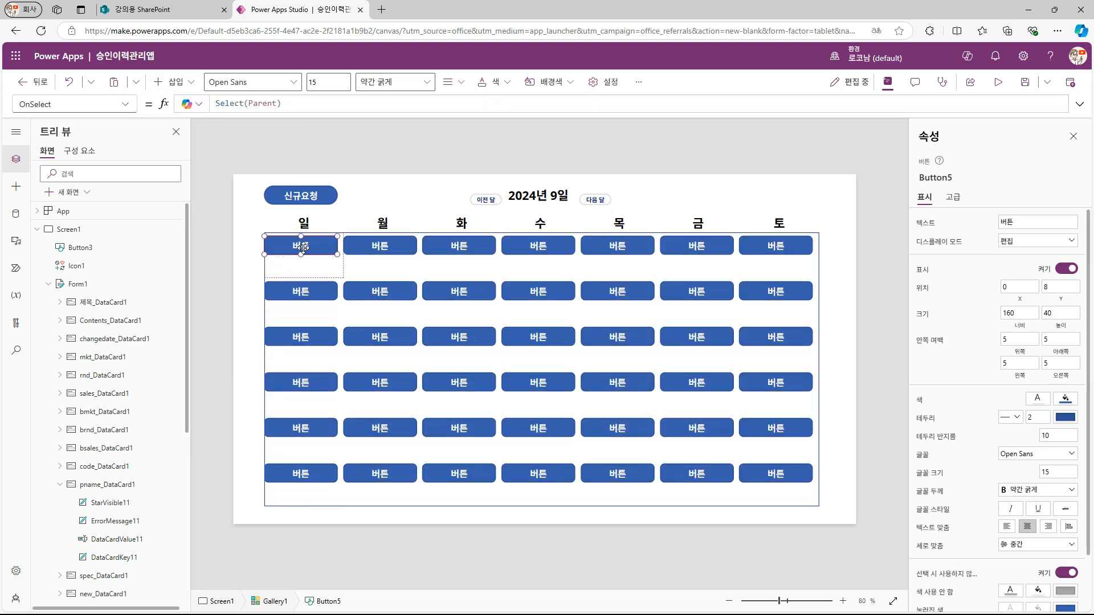
{"action": "key", "text": "Delete"}
{"action": "left_click", "coordinate": [287, 263]}
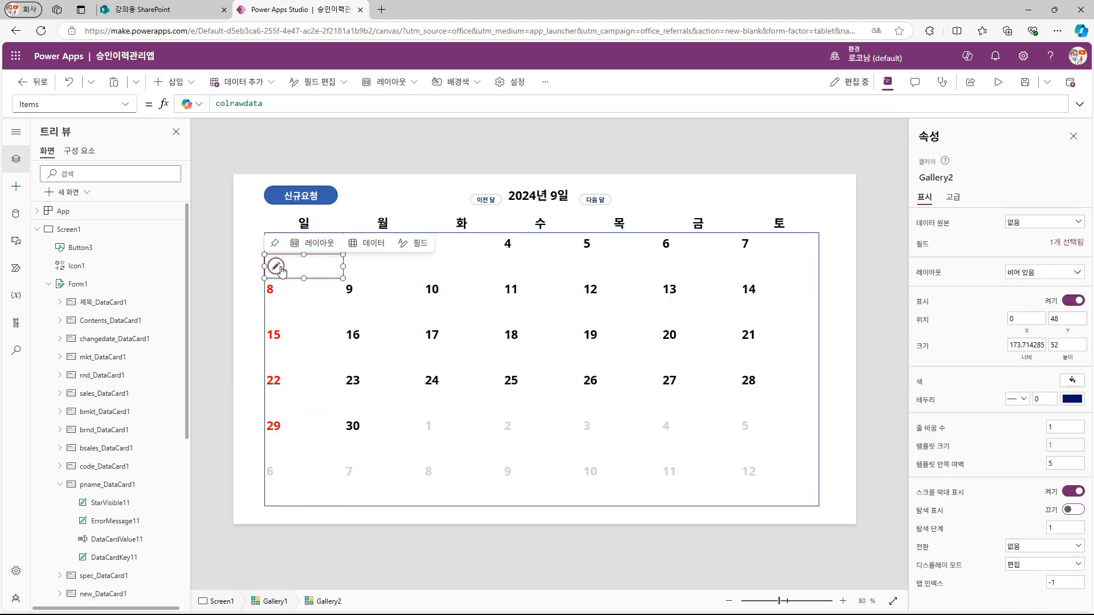
{"action": "left_click", "coordinate": [277, 267]}
{"action": "key", "text": "ctrl+v"}
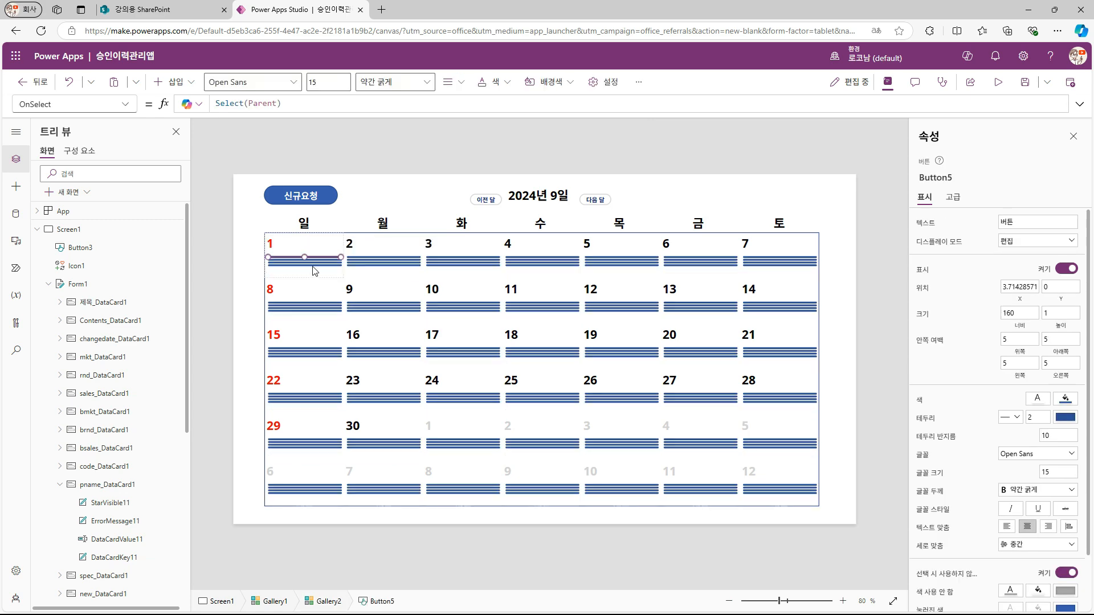
Step: Set the nested gallery's template size to 15 and template padding to 0, and its button's height to 15
{"action": "left_click", "coordinate": [313, 271]}
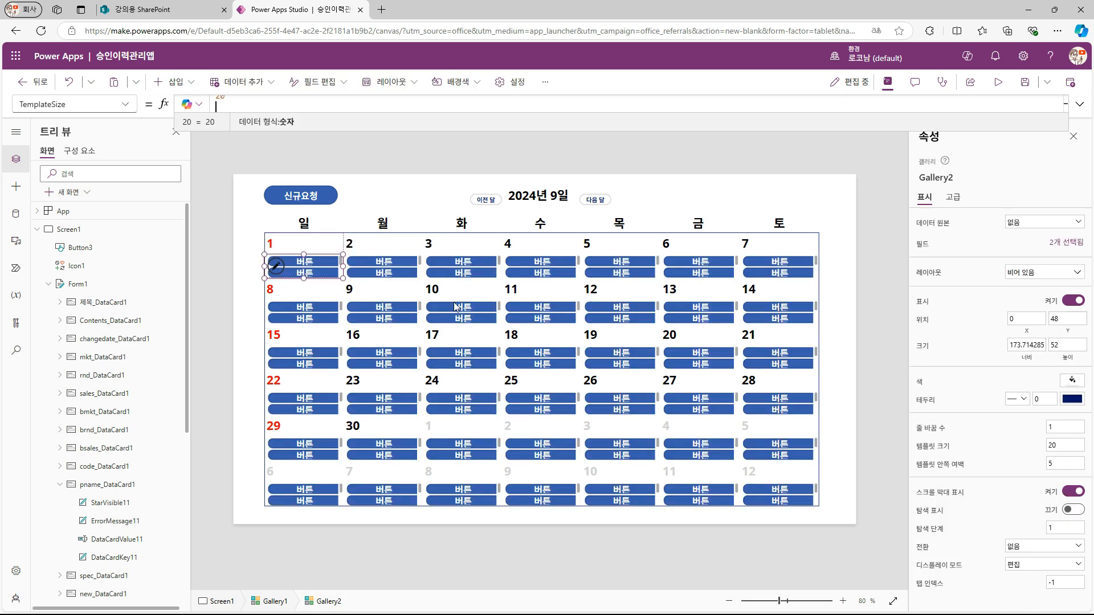
{"action": "double_click", "coordinate": [1054, 448]}
{"action": "type", "text": "15"}
{"action": "left_click", "coordinate": [1066, 464]}
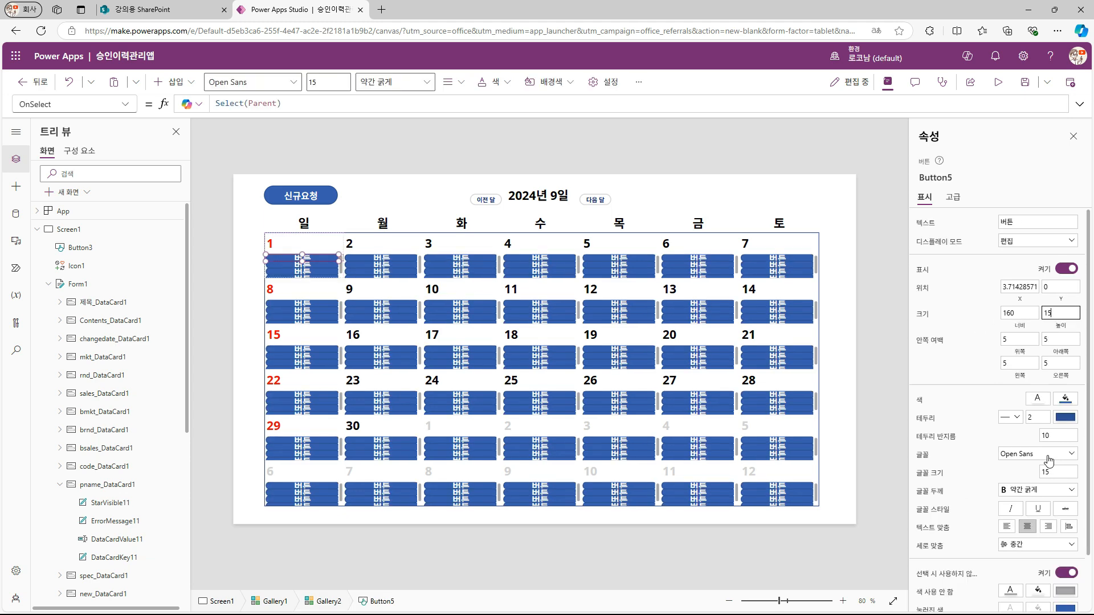
Step: Set the font size of the nested gallery's button to 10
{"action": "double_click", "coordinate": [1062, 477]}
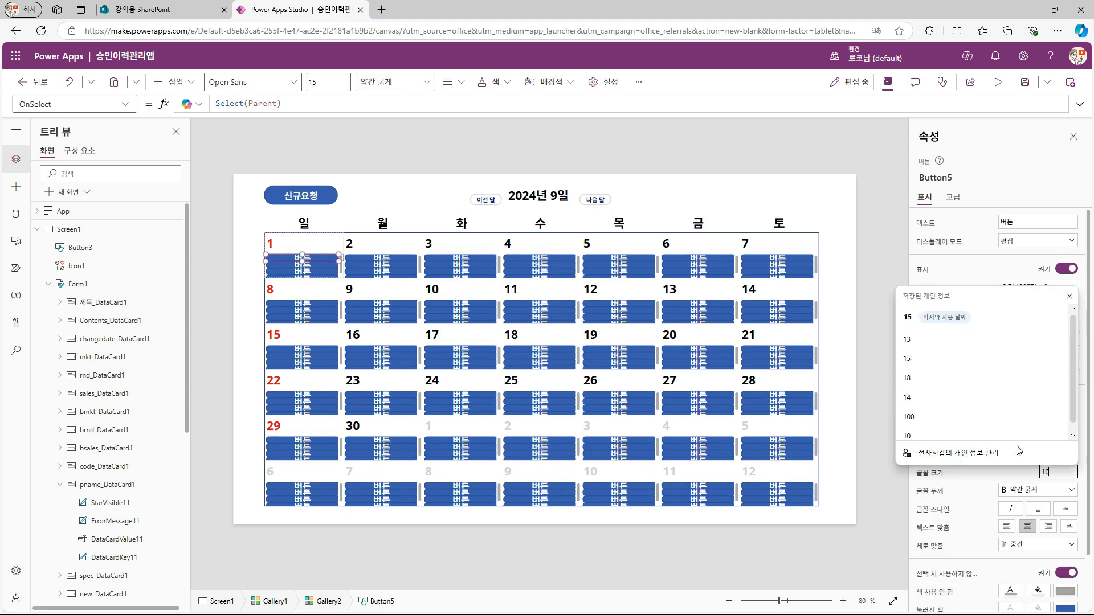
{"action": "type", "text": "10"}
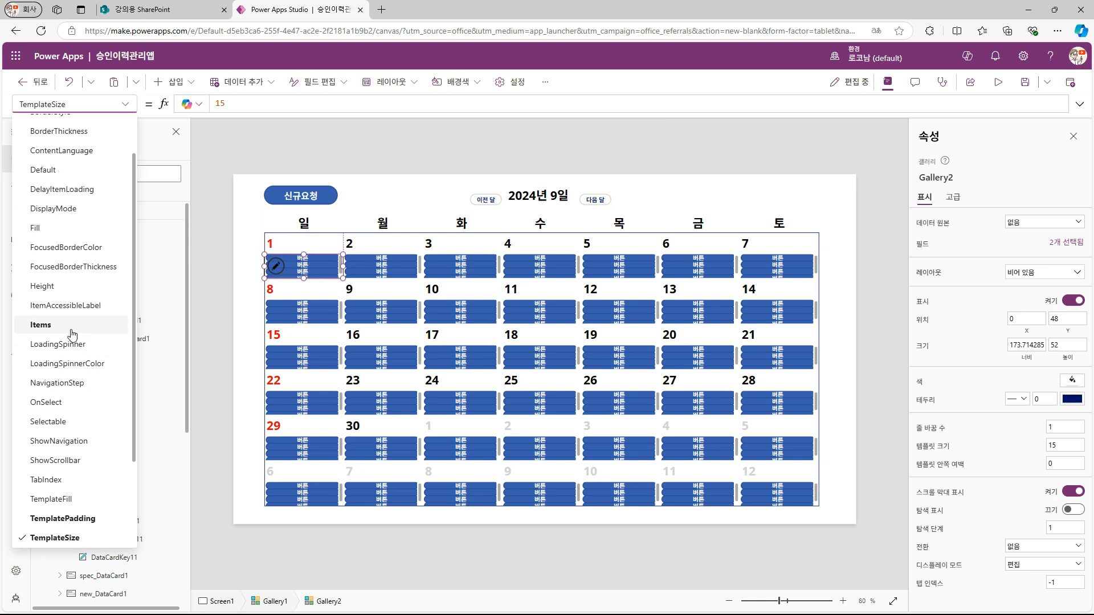
Step: Set the nested gallery's Items formula to Filter(colrawdata,changedate = ThisItem.Value)
{"action": "left_click", "coordinate": [68, 325]}
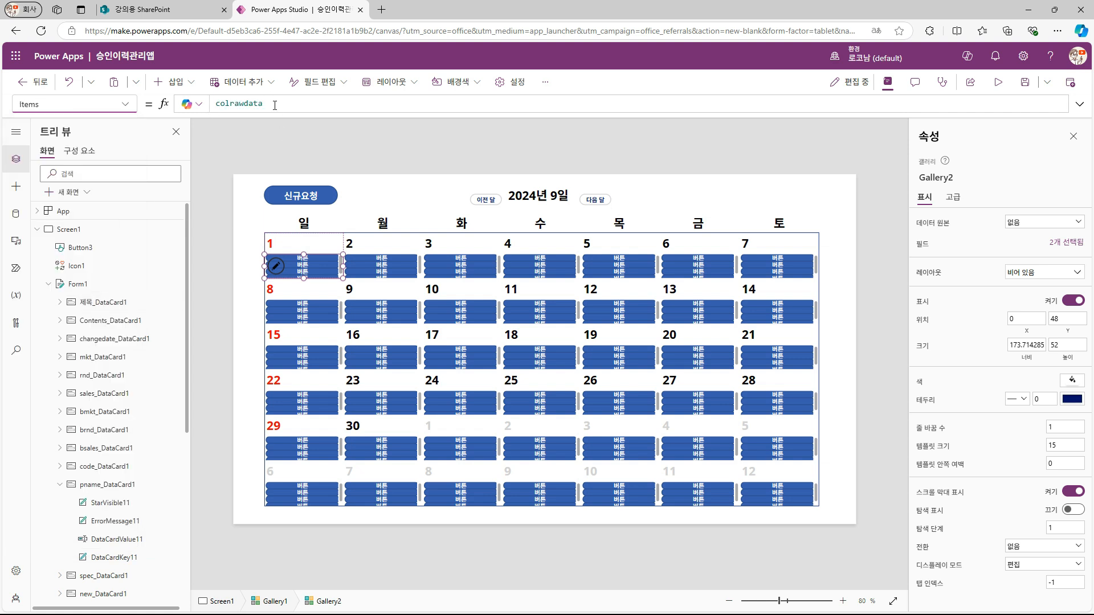
{"action": "left_click", "coordinate": [270, 105]}
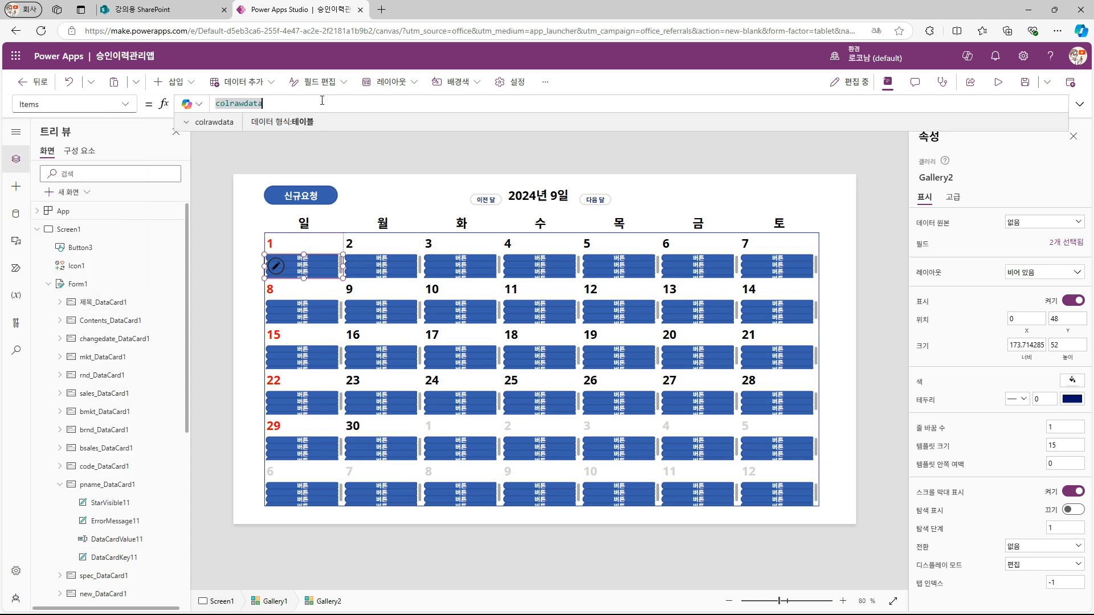
{"action": "type", "text": "Filter("}
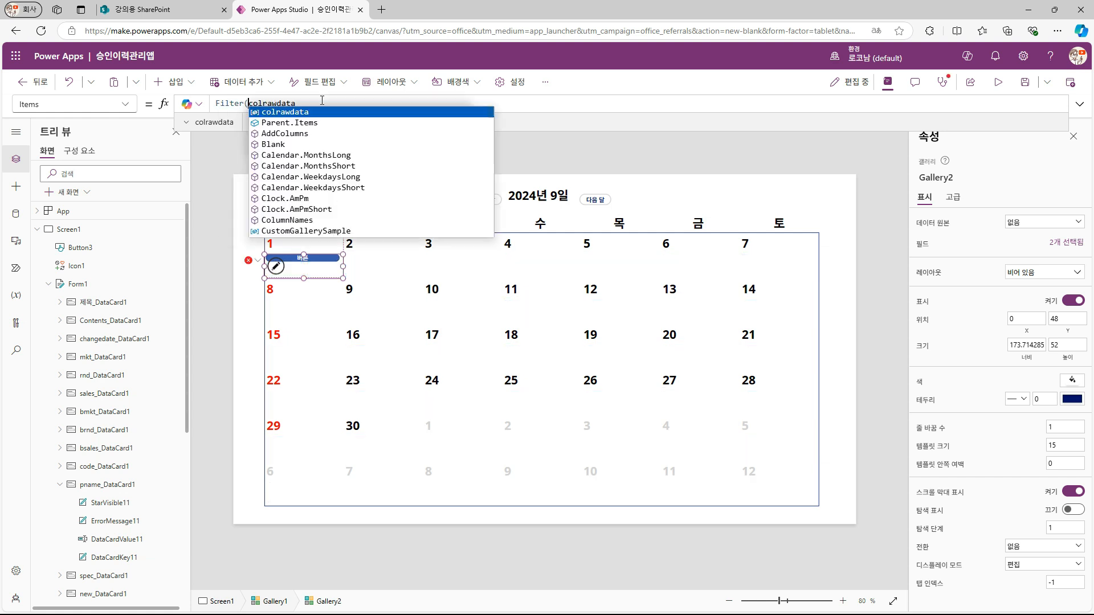
{"action": "key", "text": "End"}
{"action": "type", "text": ",changedate = T"}
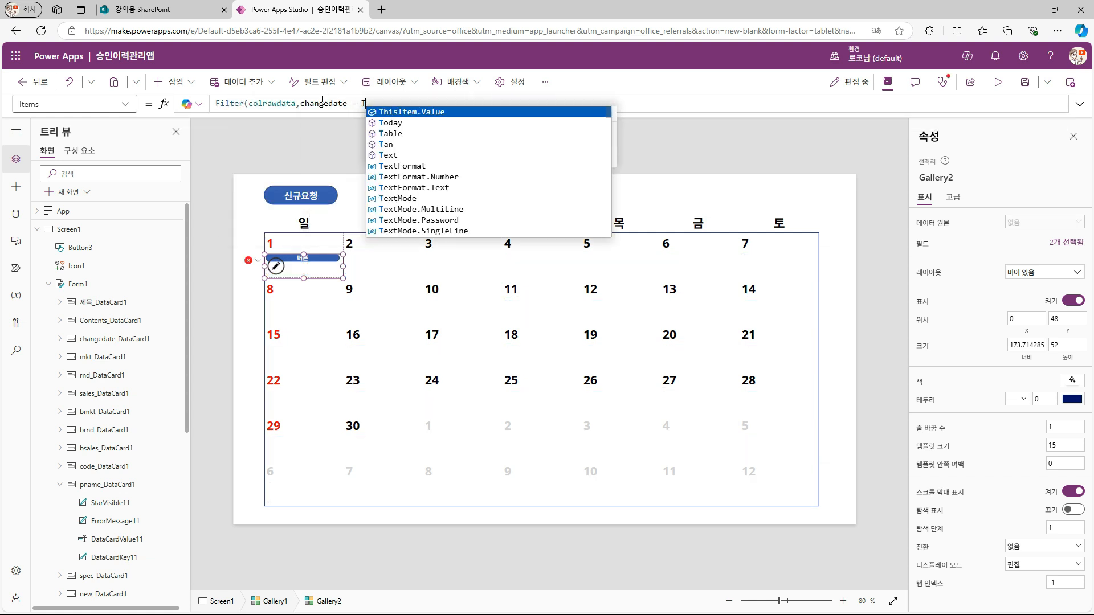
{"action": "type", "text": "hisItem.Value)"}
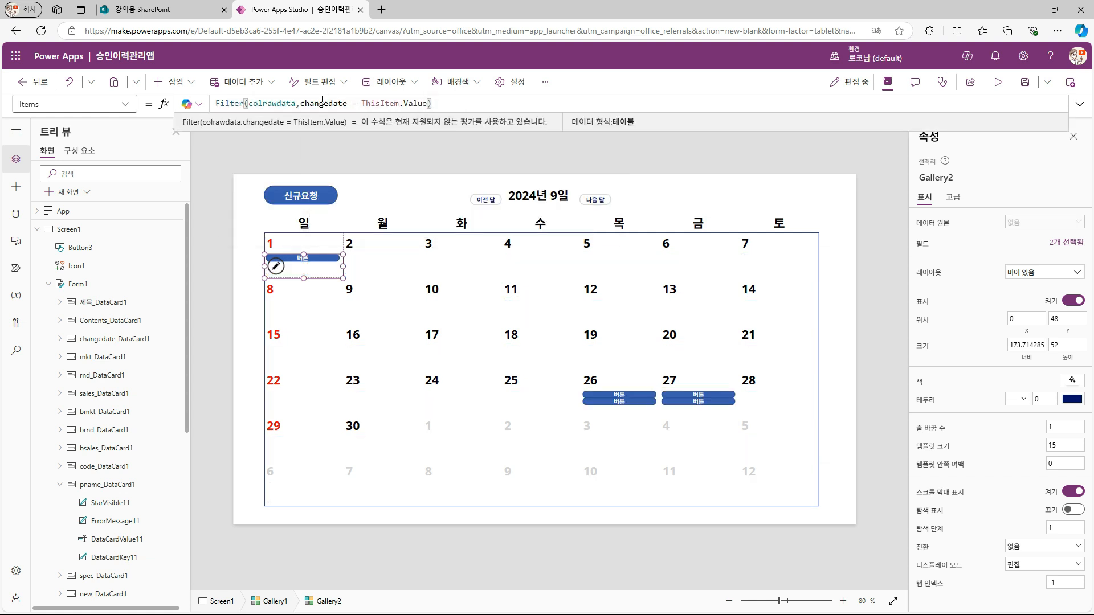
Step: Set the nested gallery's template size to 18
{"action": "left_click", "coordinate": [317, 259]}
{"action": "left_click", "coordinate": [317, 269]}
{"action": "left_click", "coordinate": [1062, 445]}
{"action": "left_click_drag", "start_coordinate": [1061, 446], "coordinate": [1034, 450]}
{"action": "type", "text": "18"}
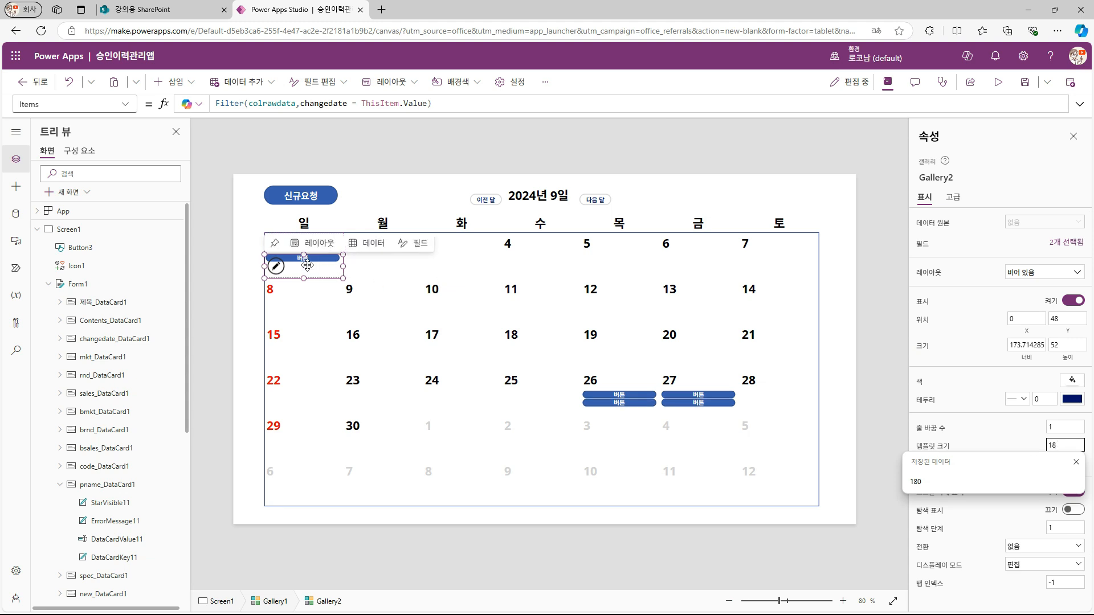
{"action": "left_click", "coordinate": [247, 245]}
Step: Set the nested gallery button's Text to ThisItem.제목 and compare the calendar with the 인턴과제용_리스트 list in SharePoint
{"action": "left_click", "coordinate": [301, 259]}
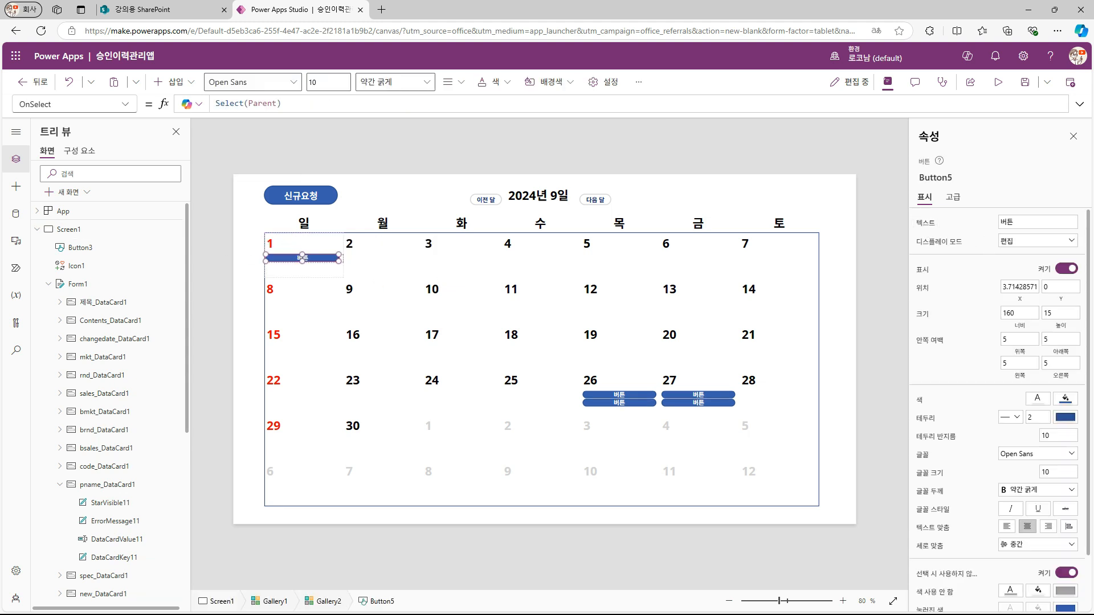
{"action": "left_click", "coordinate": [926, 223]}
{"action": "key", "text": "ctrl+a"}
{"action": "type", "text": "T"}
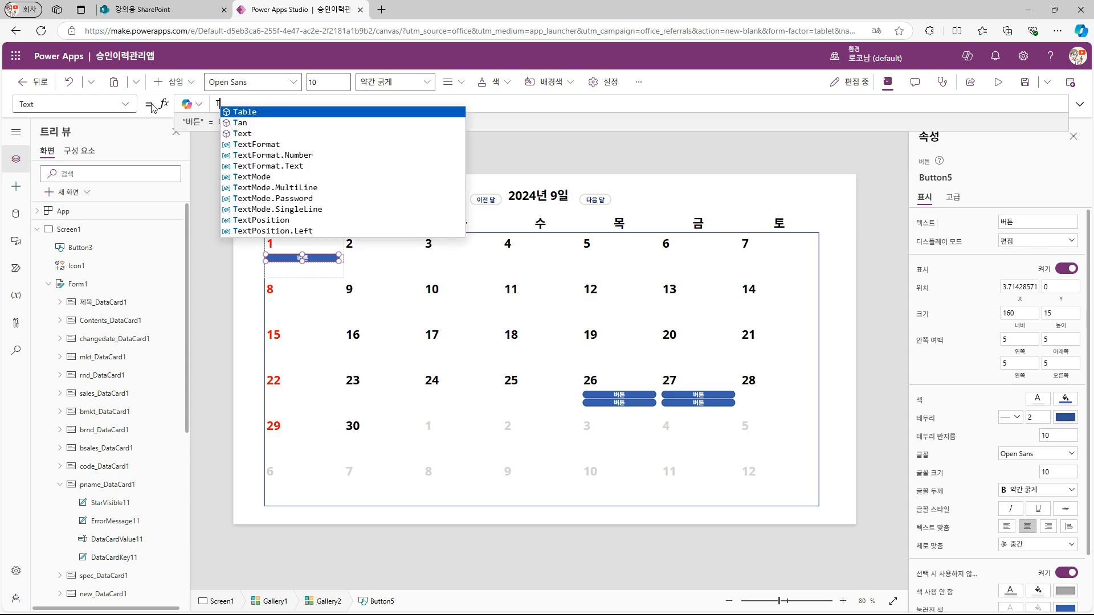
{"action": "type", "text": "hisItem.제목"}
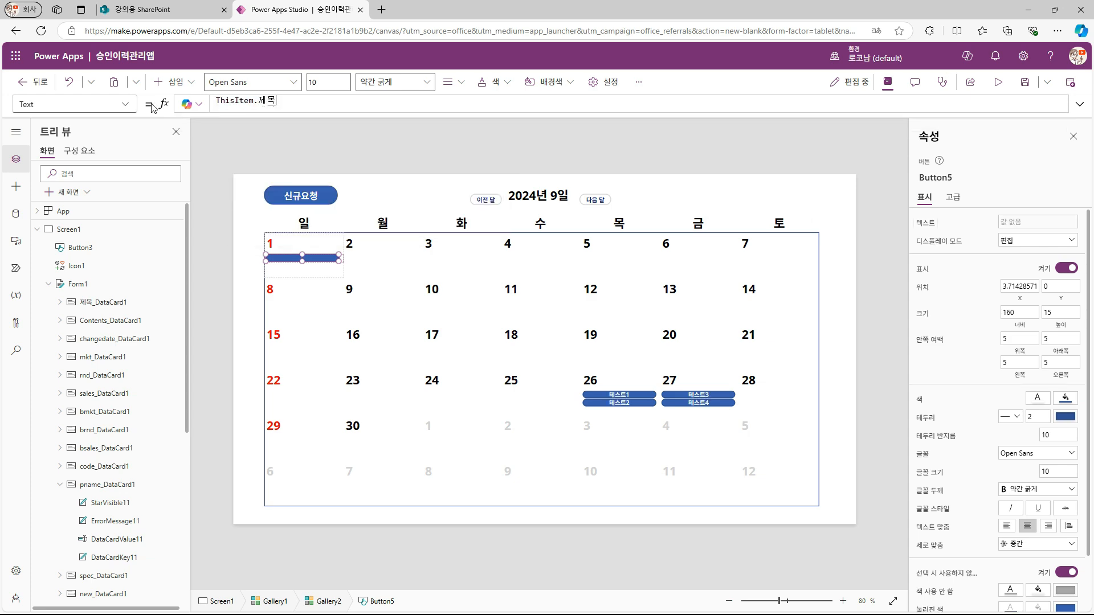
{"action": "left_click", "coordinate": [161, 10]}
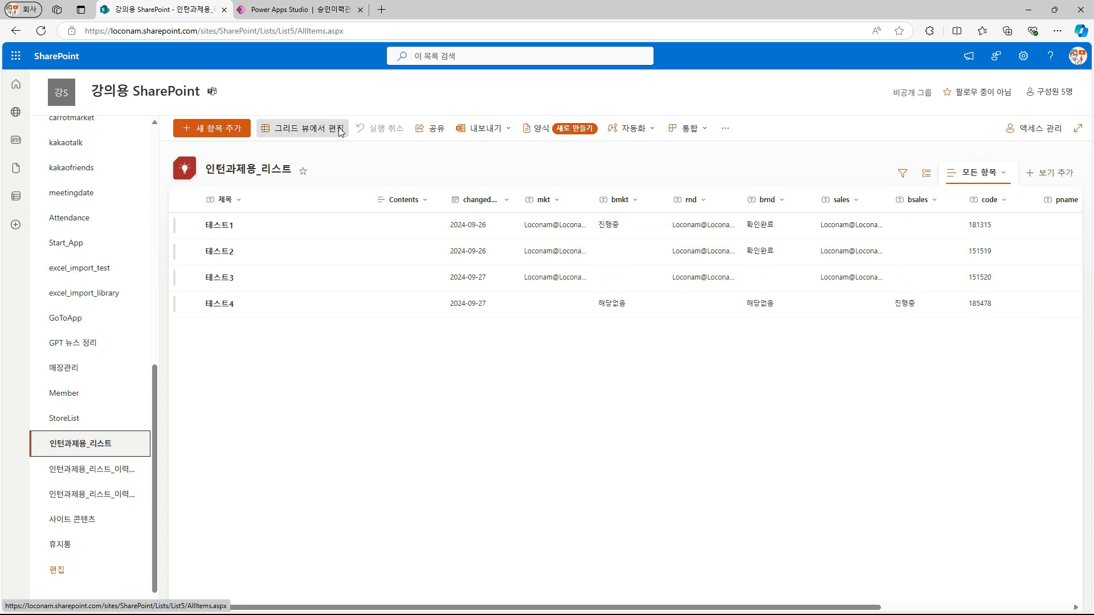
{"action": "left_click", "coordinate": [278, 10]}
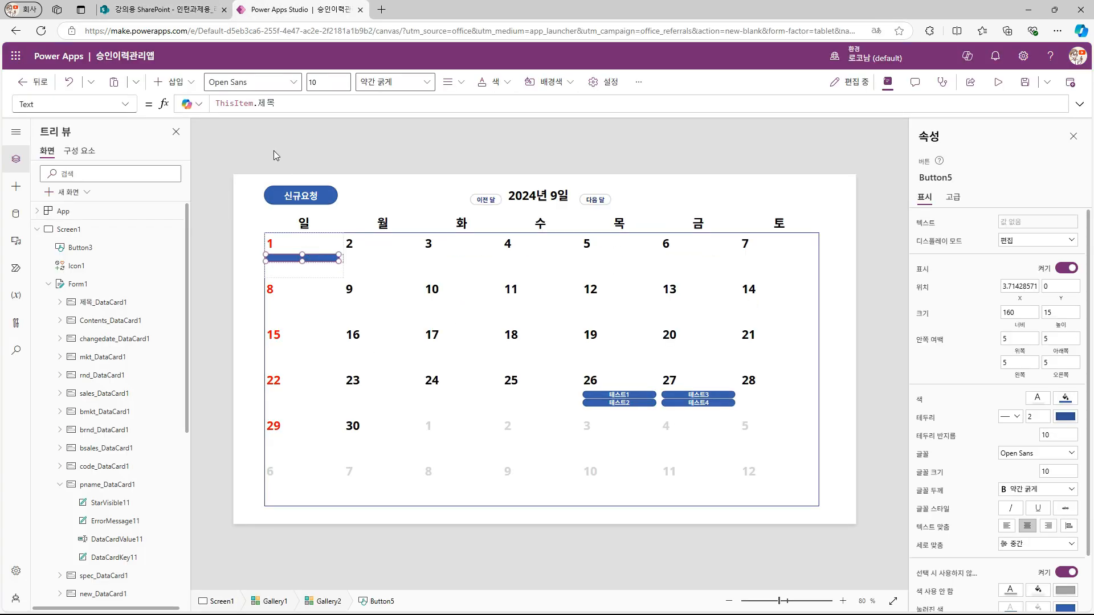
Step: Set the nested gallery button's OnSelect formula to UpdateContext({_formmode:0})
{"action": "left_click", "coordinate": [126, 104]}
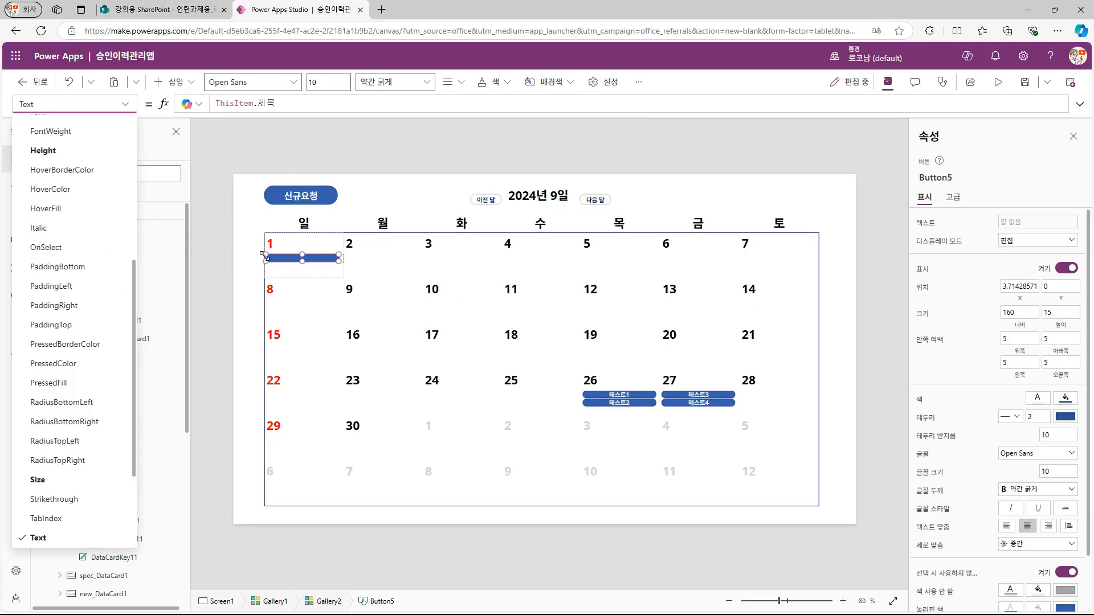
{"action": "left_click", "coordinate": [45, 248]}
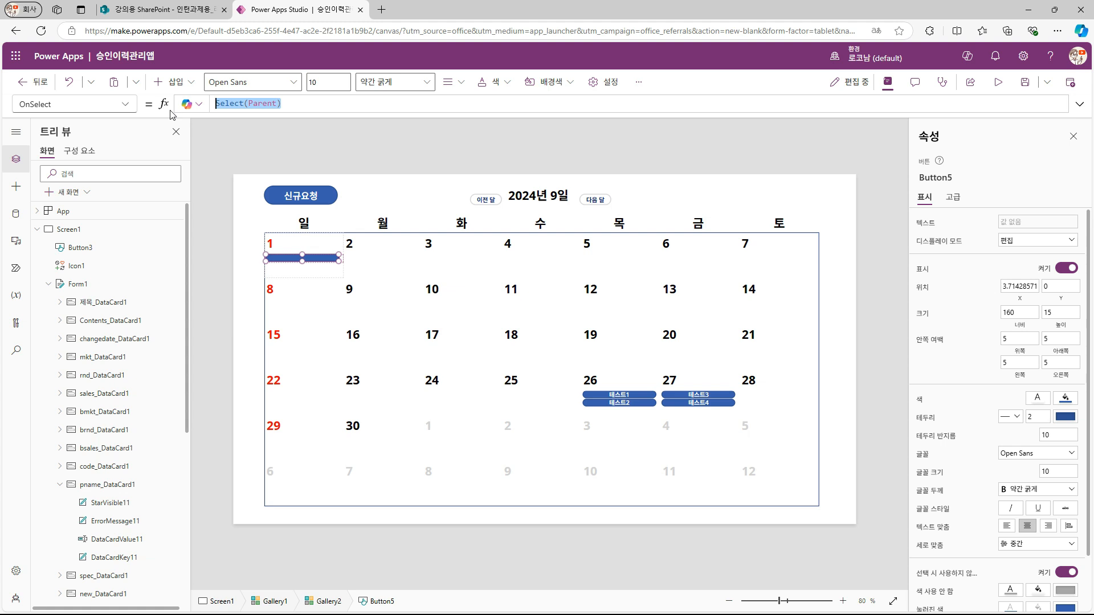
{"action": "type", "text": "UpdateContext({"}
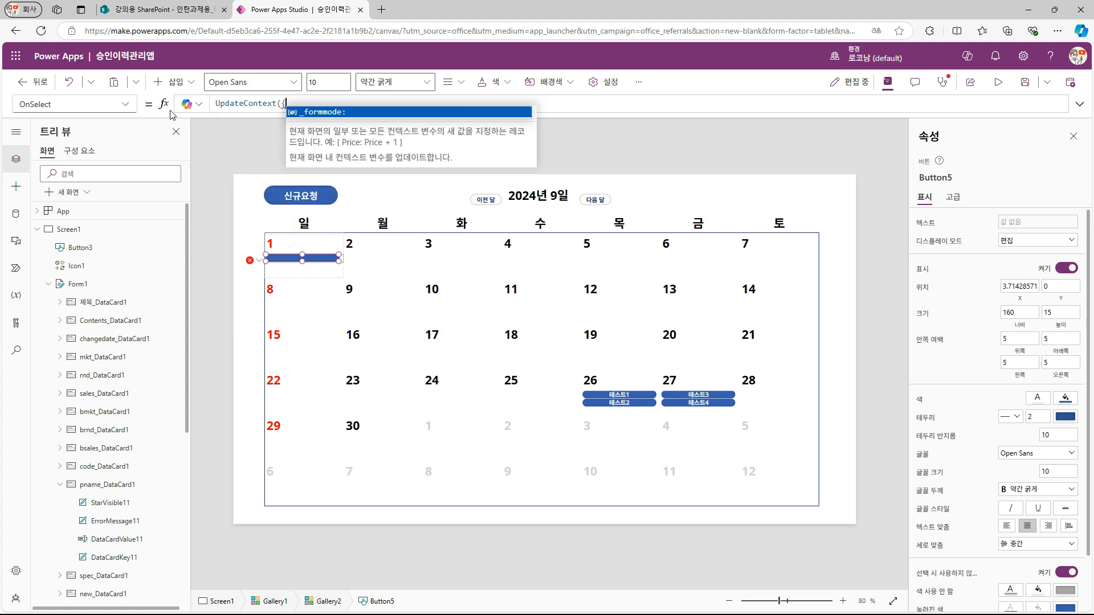
{"action": "key", "text": "Tab"}
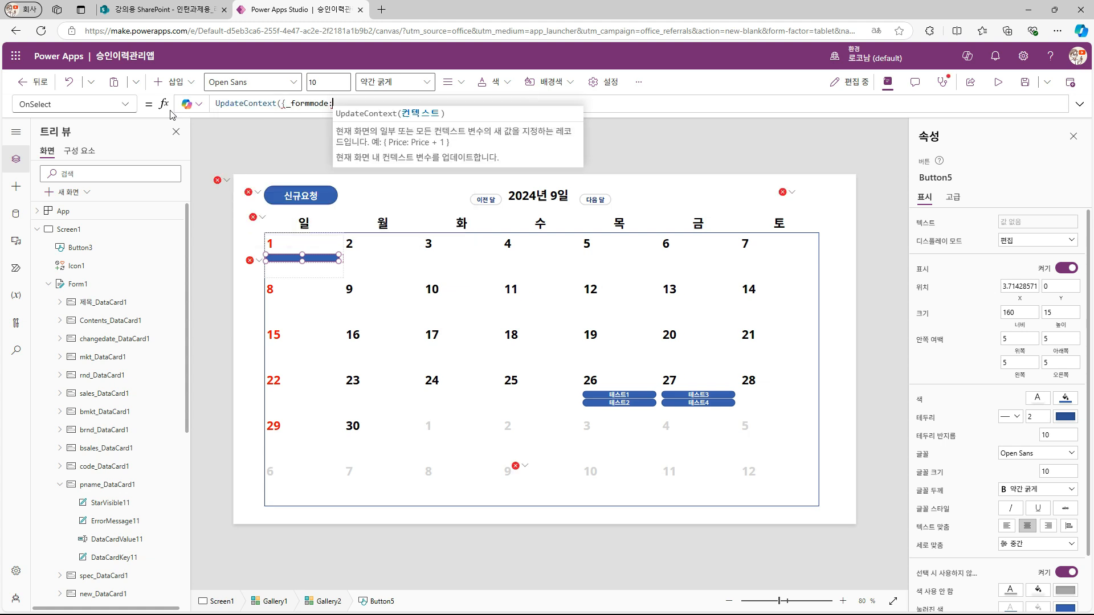
{"action": "type", "text": "0})"}
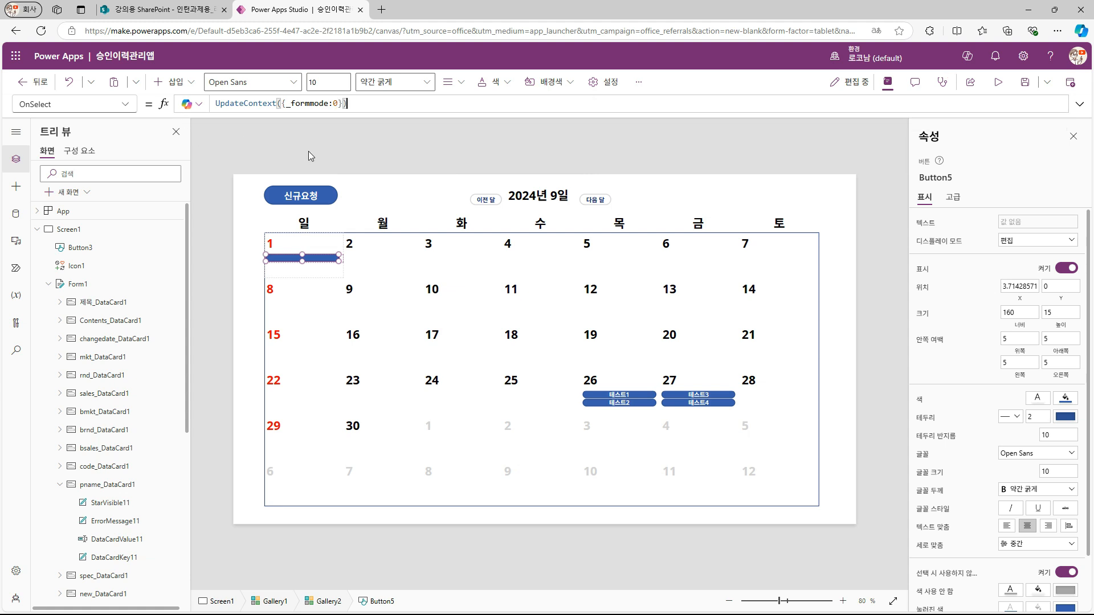
{"action": "left_click", "coordinate": [357, 143]}
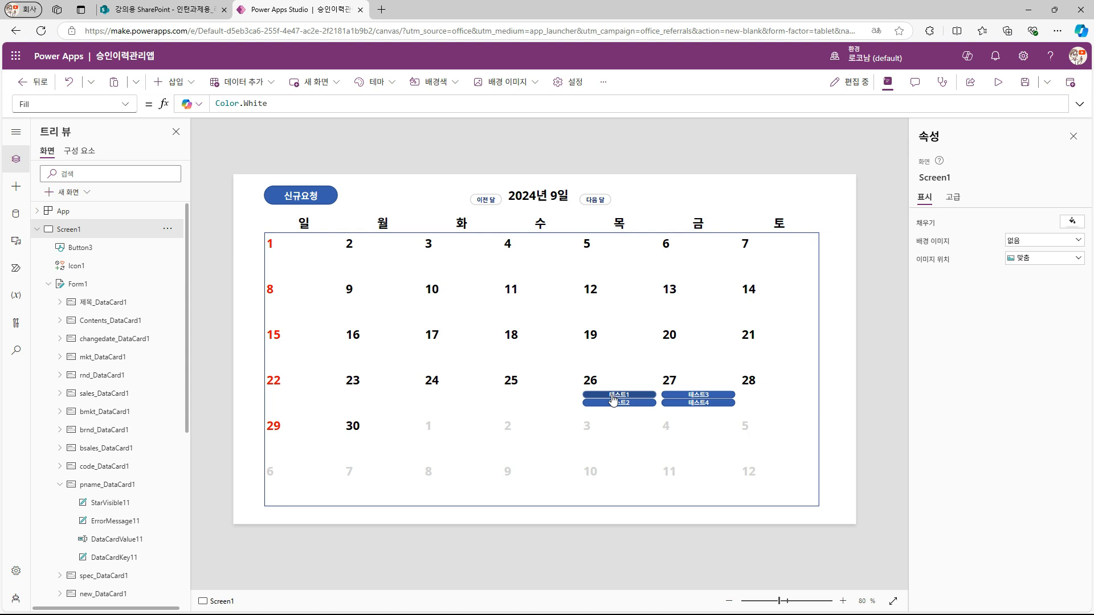
Step: Test the 테스트1 record button under day 26 to open the popup form
{"action": "left_click", "coordinate": [613, 400]}
{"action": "left_click", "coordinate": [943, 177]}
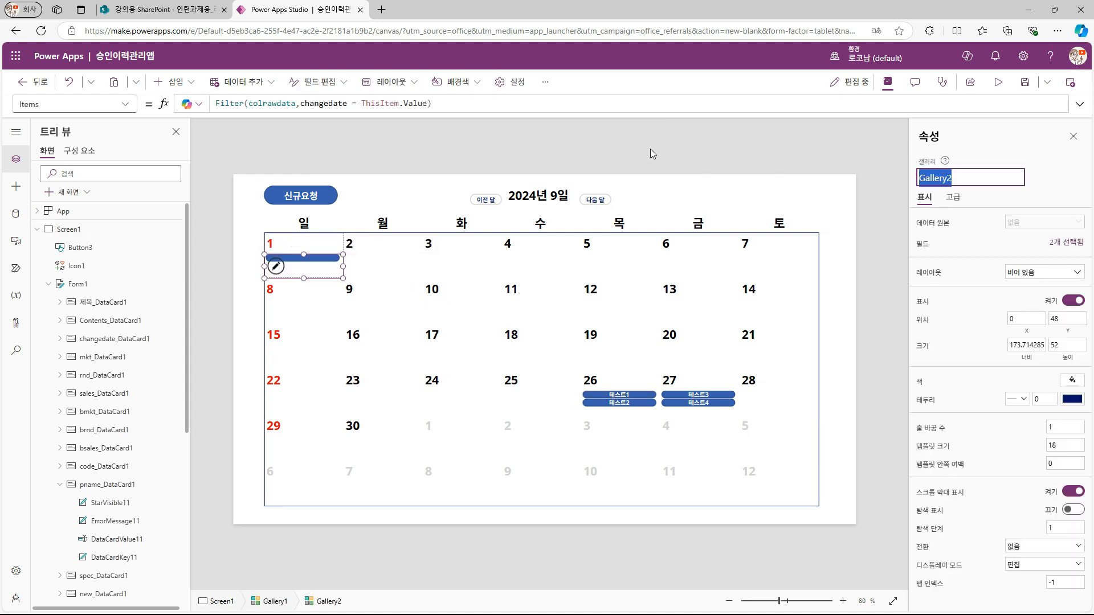
{"action": "left_click", "coordinate": [419, 152]}
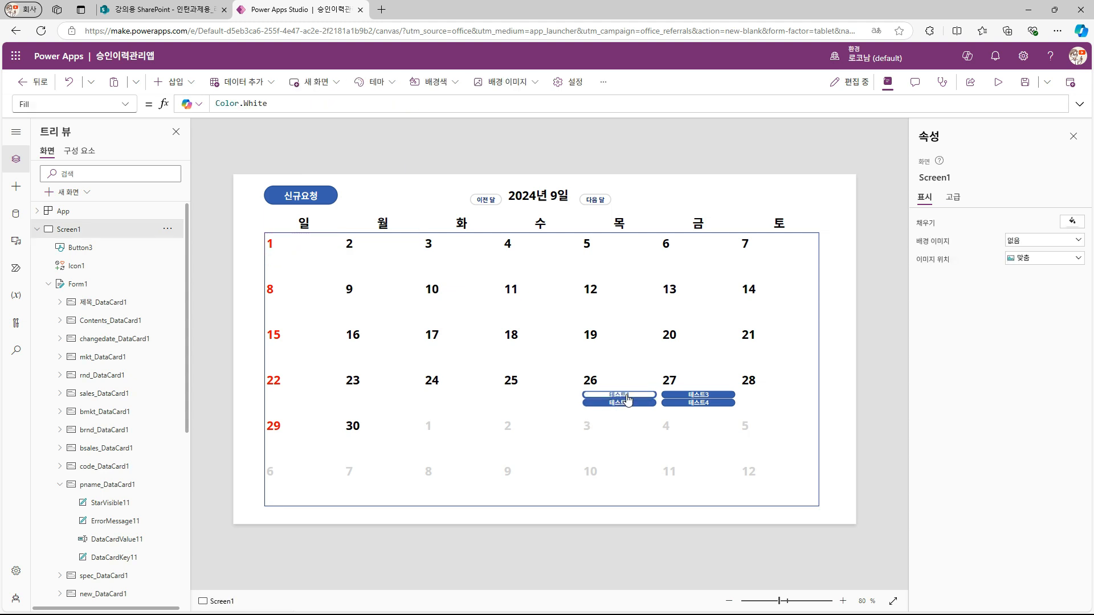
{"action": "left_click", "coordinate": [626, 395], "text": "alt"}
Step: Set the popup form's Item formula to LookUp(인턴과제용_리스트,ID=_id)
{"action": "left_click", "coordinate": [348, 219]}
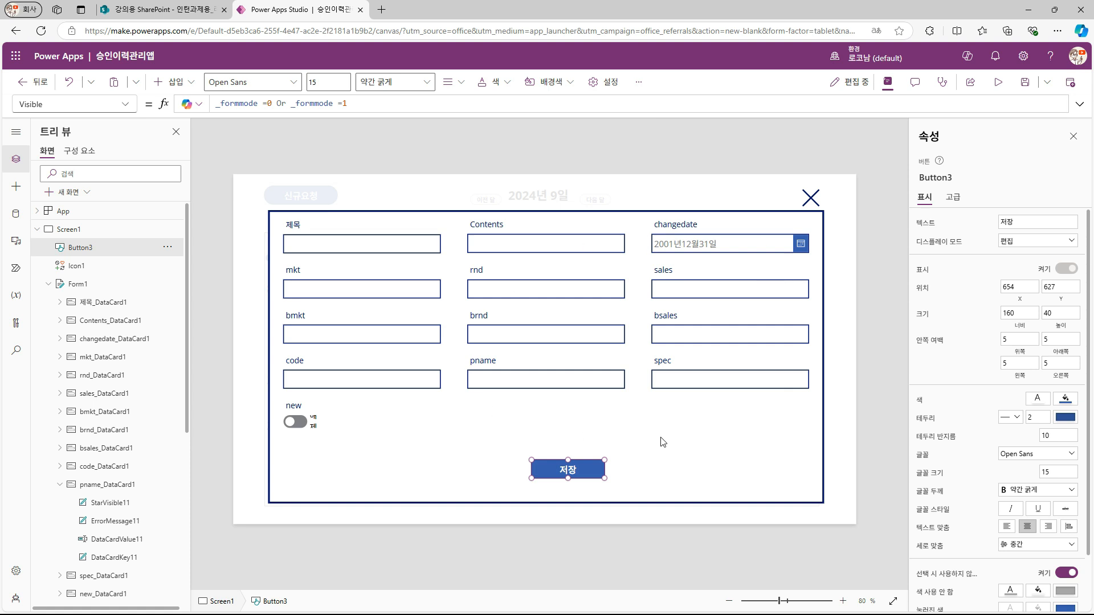
{"action": "left_click", "coordinate": [720, 467]}
{"action": "left_click", "coordinate": [71, 104]}
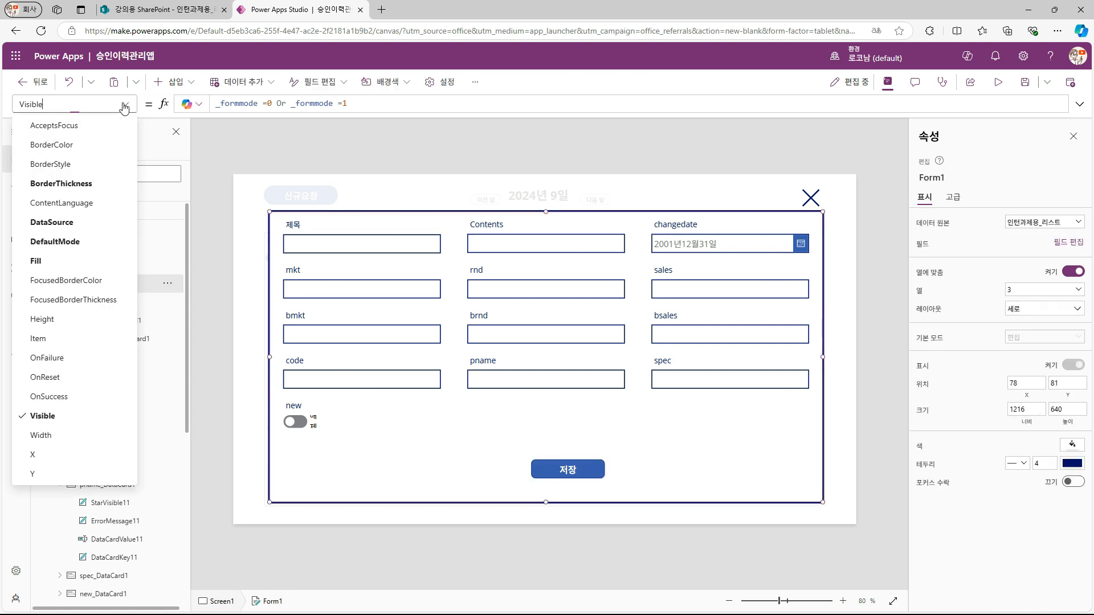
{"action": "left_click", "coordinate": [68, 342]}
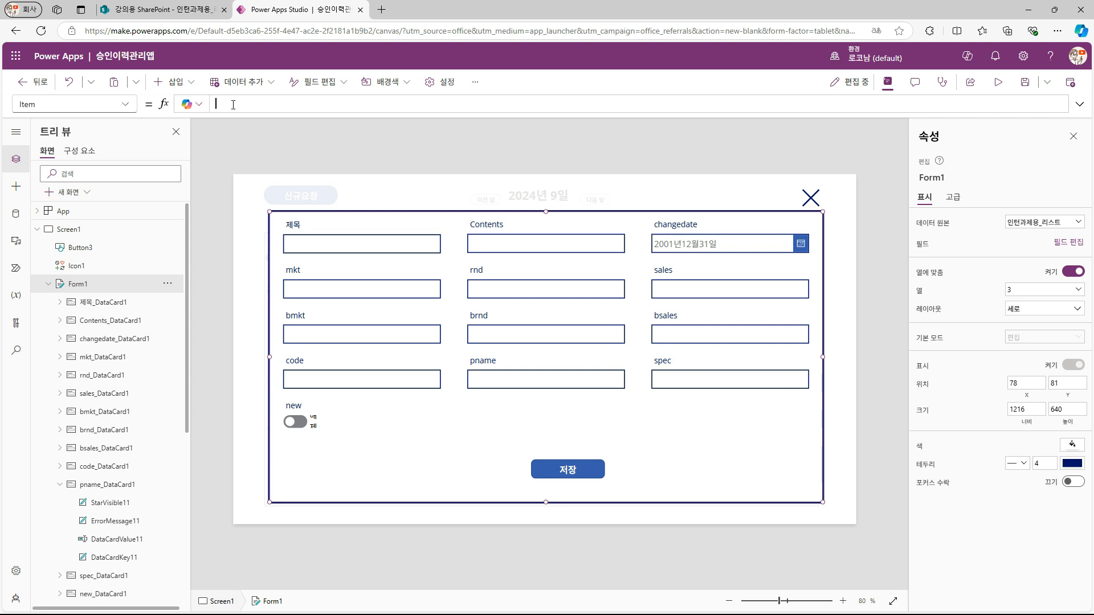
{"action": "type", "text": "Look"}
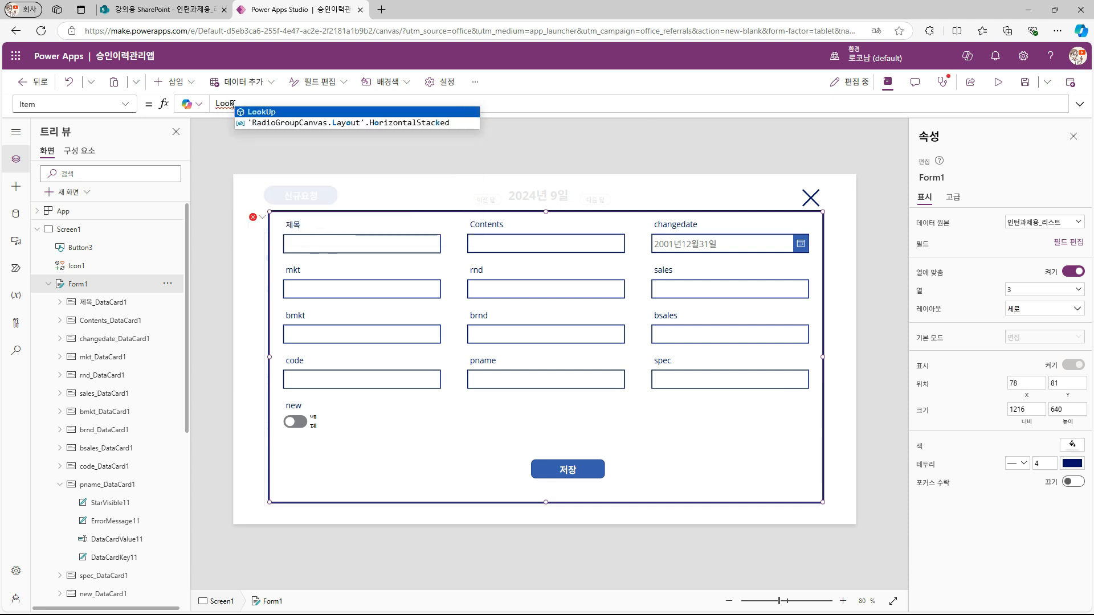
{"action": "type", "text": "up(인터ㄴ과제요"}
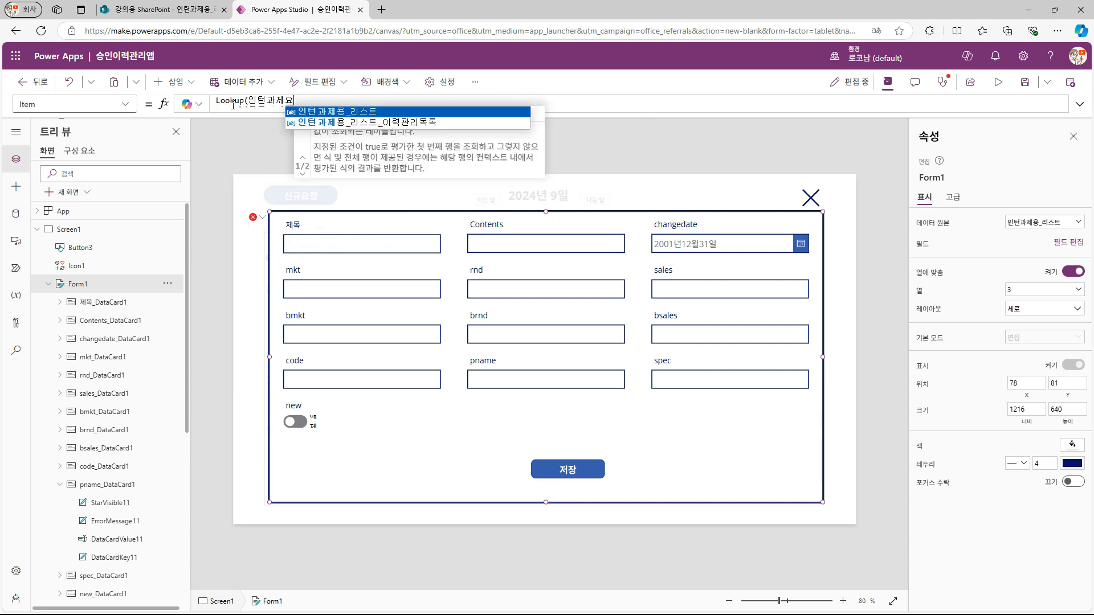
{"action": "key", "text": "Tab"}
{"action": "type", "text": ",ID"}
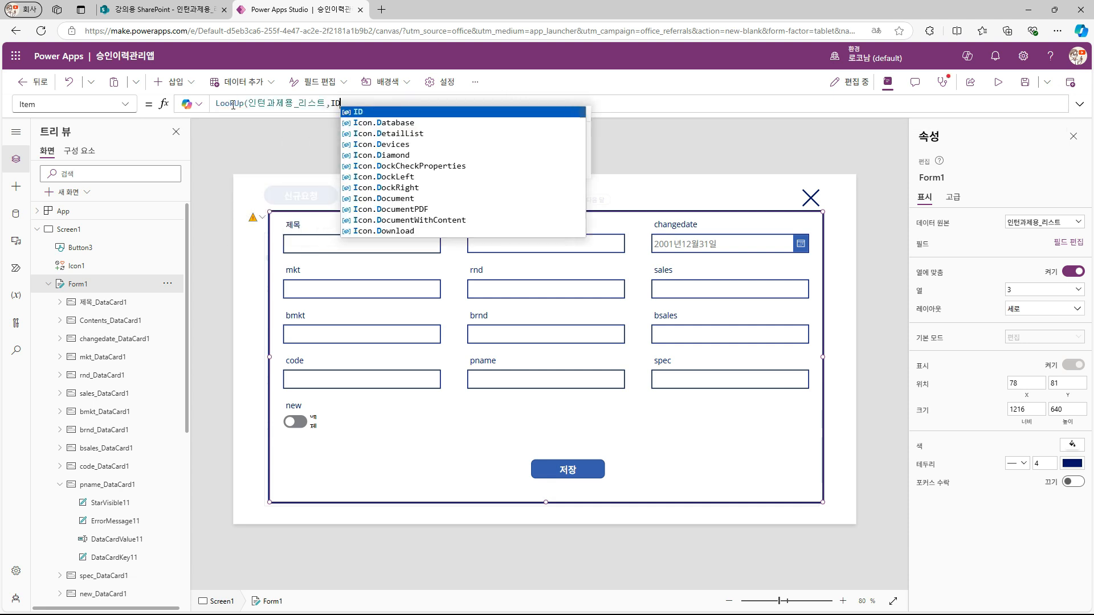
{"action": "type", "text": "=_id"}
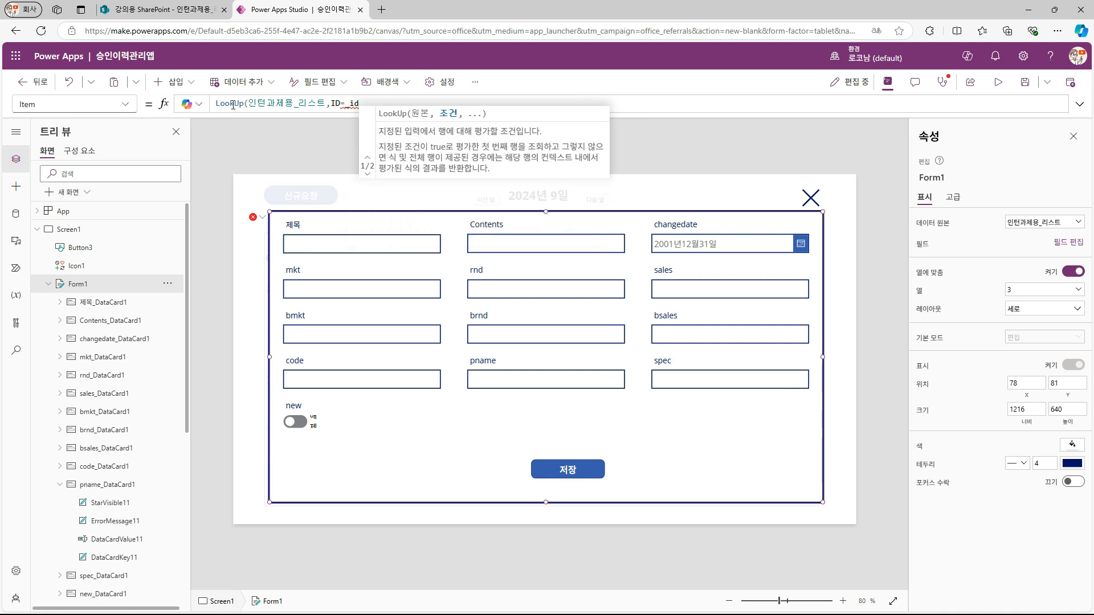
{"action": "type", "text": ")"}
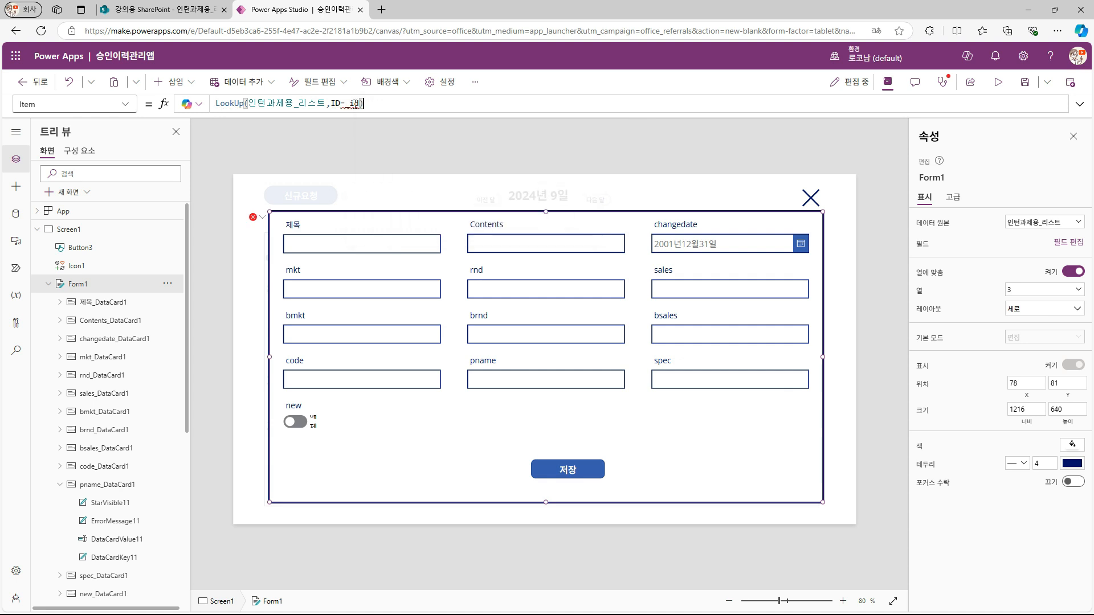
{"action": "double_click", "coordinate": [355, 105]}
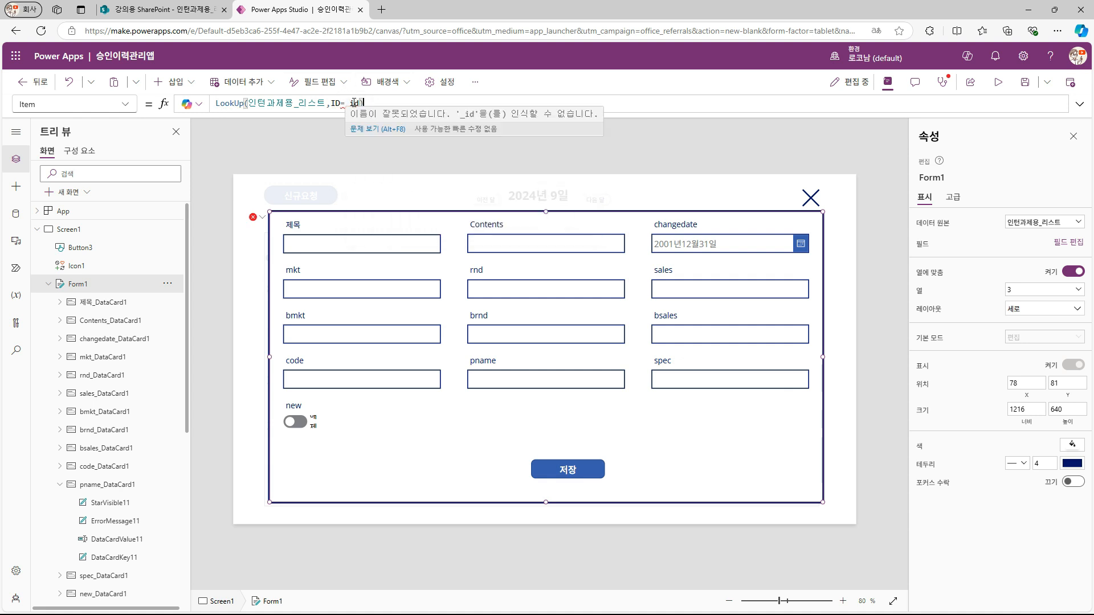
Step: Extend the nested gallery button's OnSelect formula to UpdateContext({_formmode:0,_id:ThisItem.ID})
{"action": "left_click", "coordinate": [320, 275]}
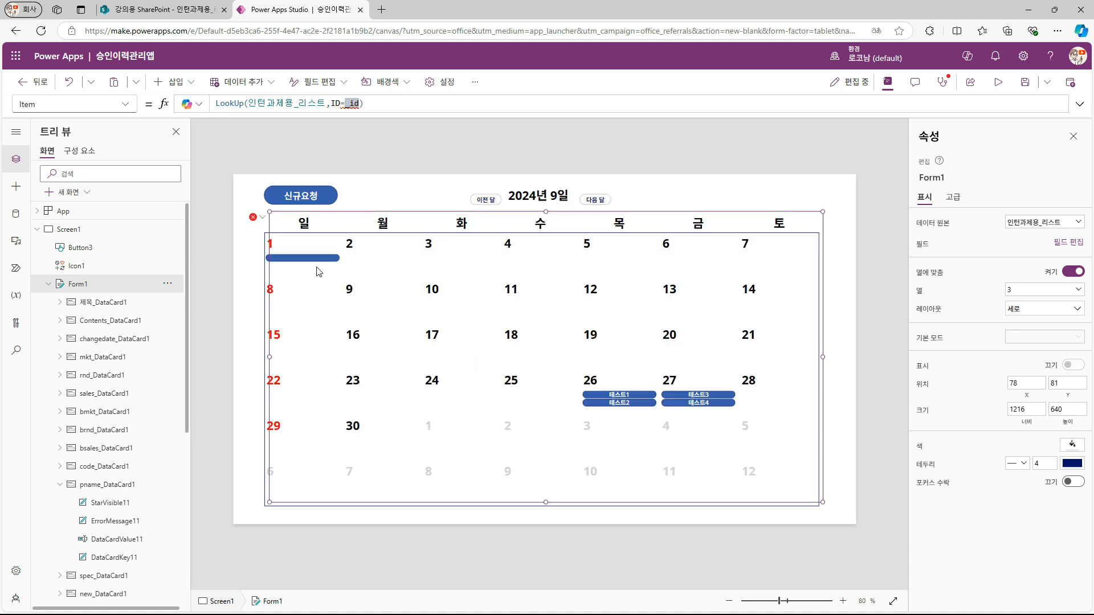
{"action": "left_click", "coordinate": [312, 261]}
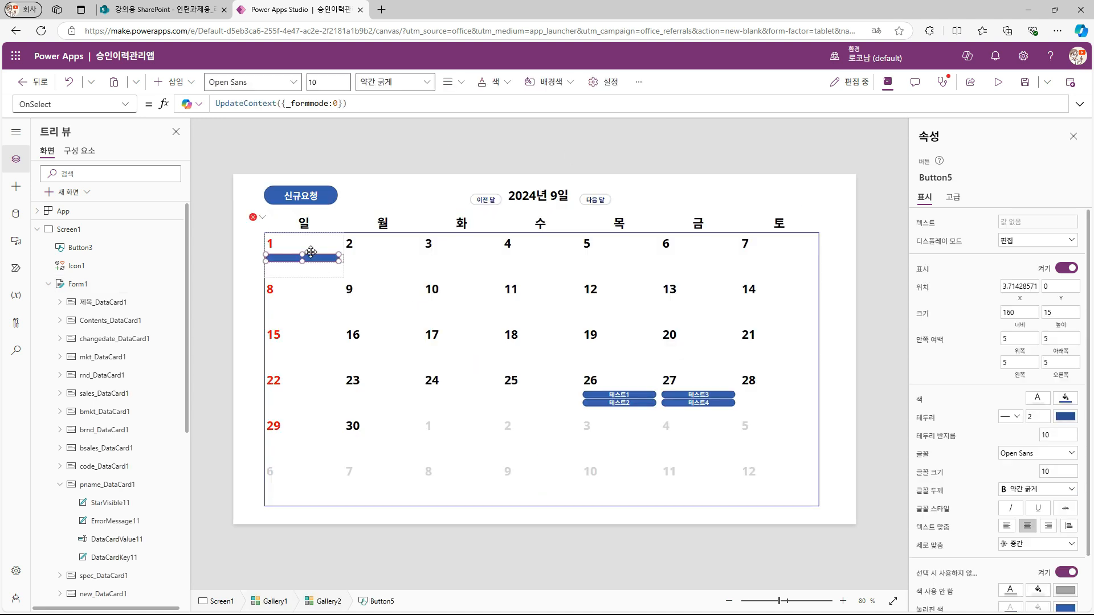
{"action": "left_click", "coordinate": [341, 104]}
{"action": "type", "text": "_id"}
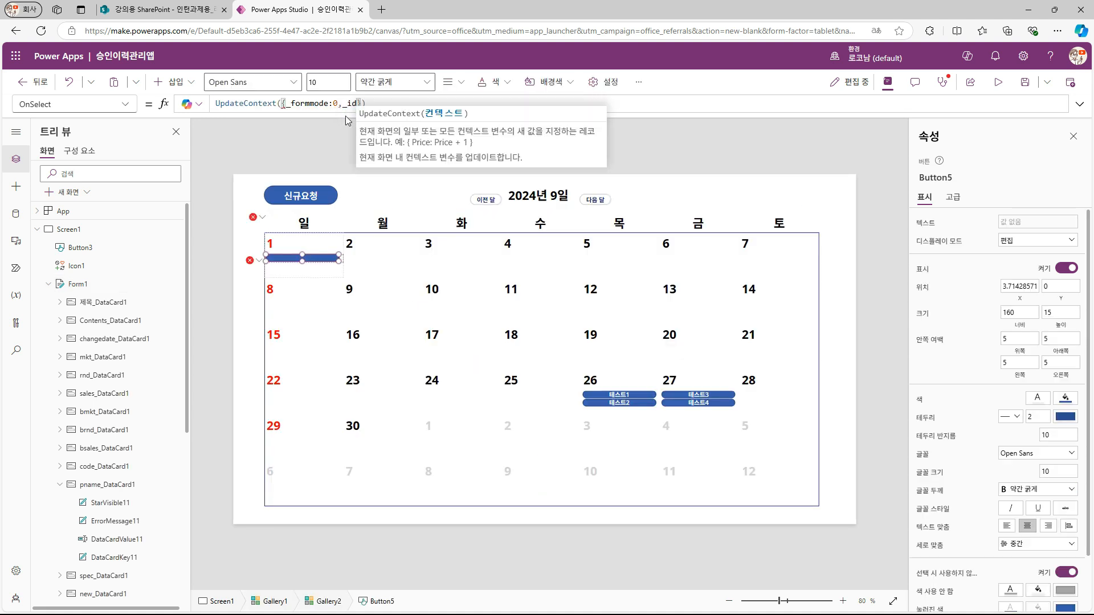
{"action": "type", "text": ":Thi"}
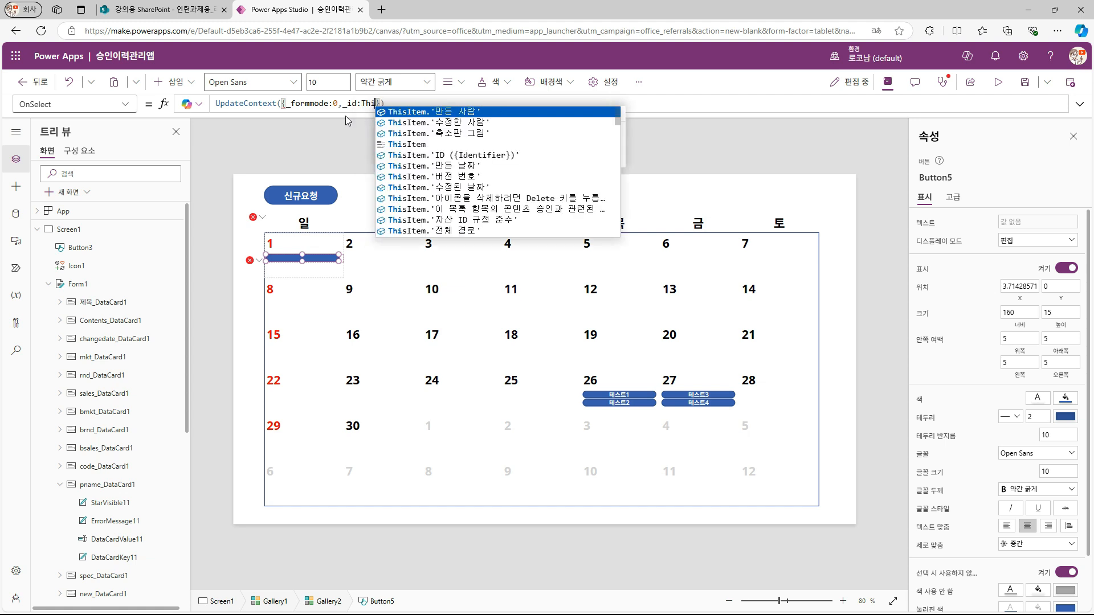
{"action": "key", "text": "Down"}
{"action": "key", "text": "Down"}
{"action": "type", "text": "sItem.ID"}
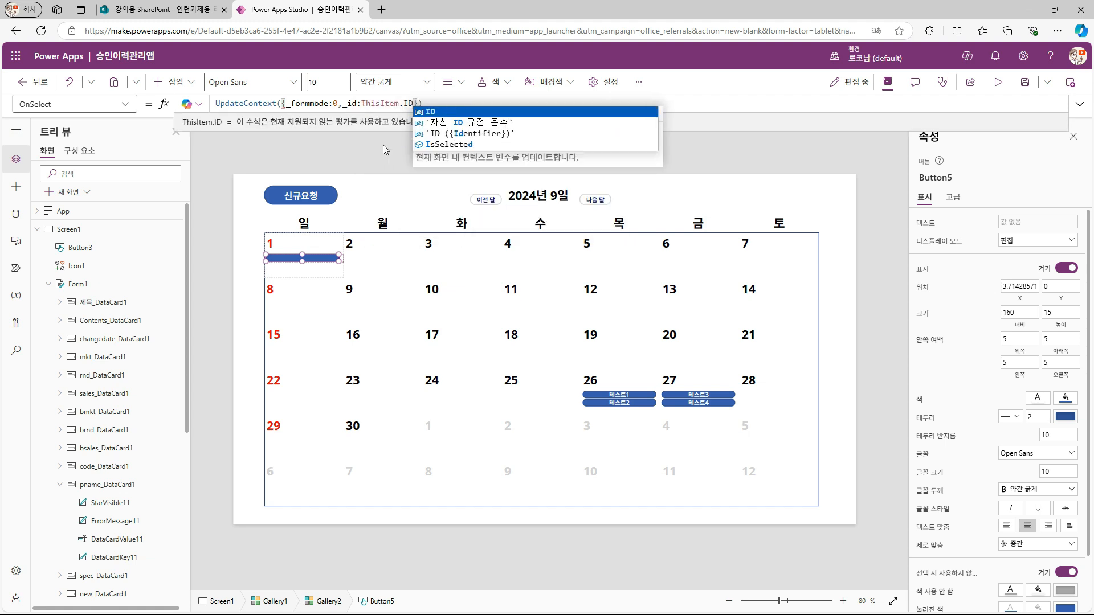
{"action": "left_click", "coordinate": [415, 178]}
Step: Test the record buttons by opening 테스트1, closing the form and opening 테스트3
{"action": "left_click", "coordinate": [618, 394], "text": "alt"}
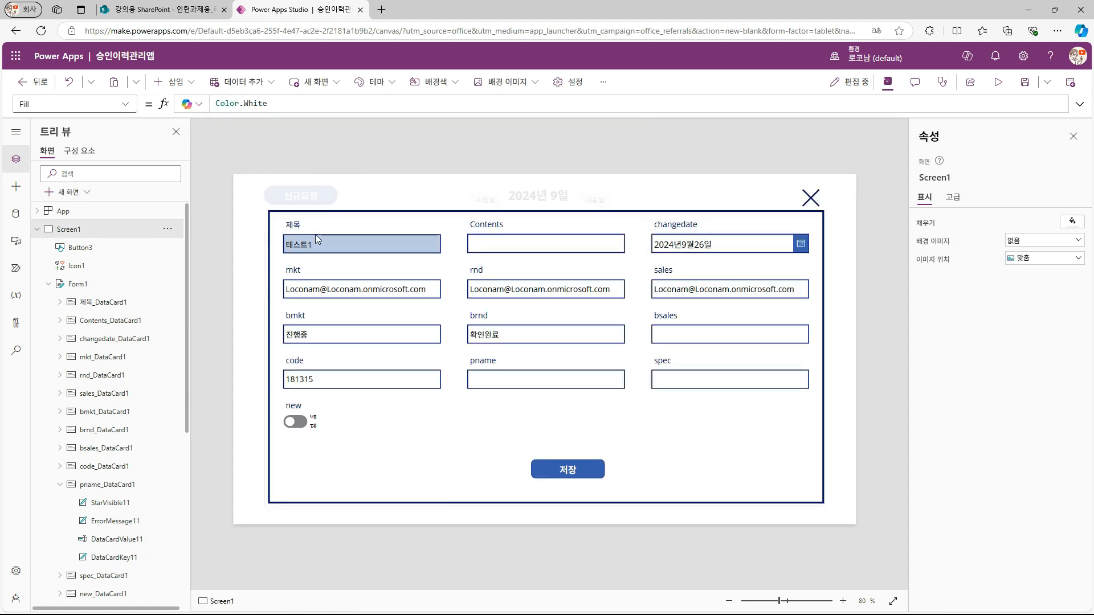
{"action": "left_click", "coordinate": [811, 197], "text": "alt"}
{"action": "left_click", "coordinate": [708, 397], "text": "alt"}
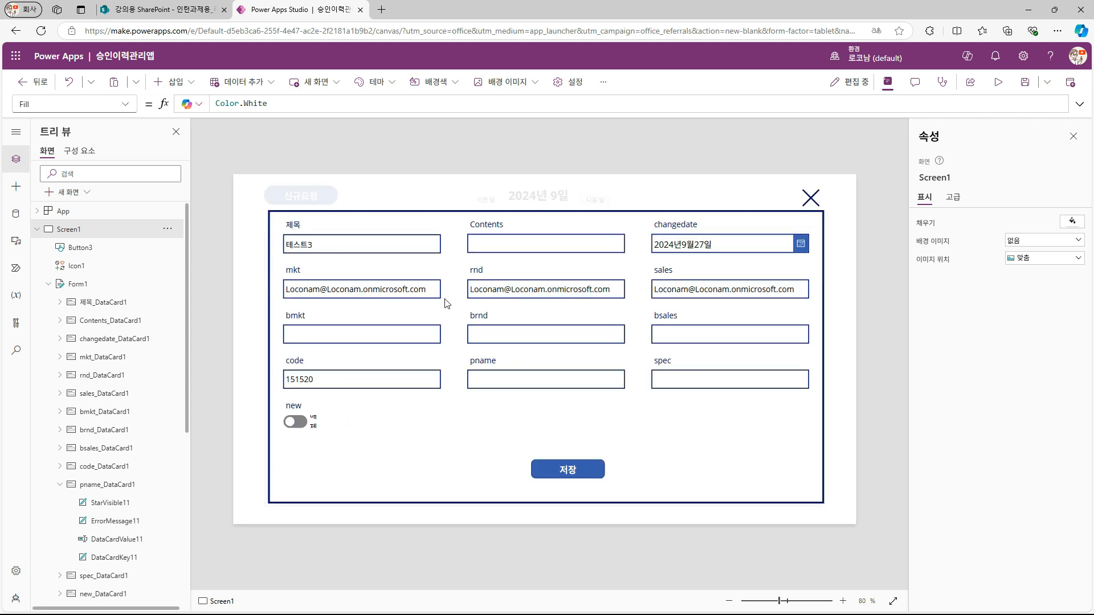
Step: Test saving by setting the 테스트3 record's changedate to September 28, 2024 and saving the popup form
{"action": "left_click", "coordinate": [800, 244], "text": "alt"}
{"action": "left_click", "coordinate": [799, 436], "text": "alt"}
{"action": "left_click", "coordinate": [757, 477], "text": "alt"}
{"action": "left_click", "coordinate": [582, 473], "text": "alt"}
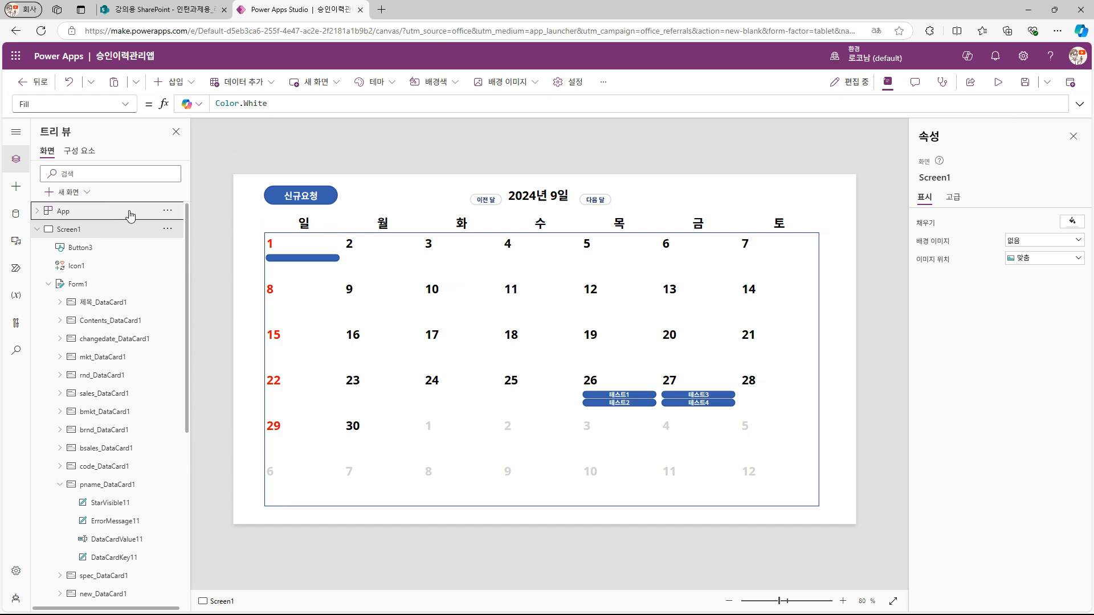
Step: Copy the ClearCollect(colrawdata,...) statement from the App object's OnStart formula
{"action": "left_click", "coordinate": [103, 212]}
{"action": "left_click", "coordinate": [1077, 108]}
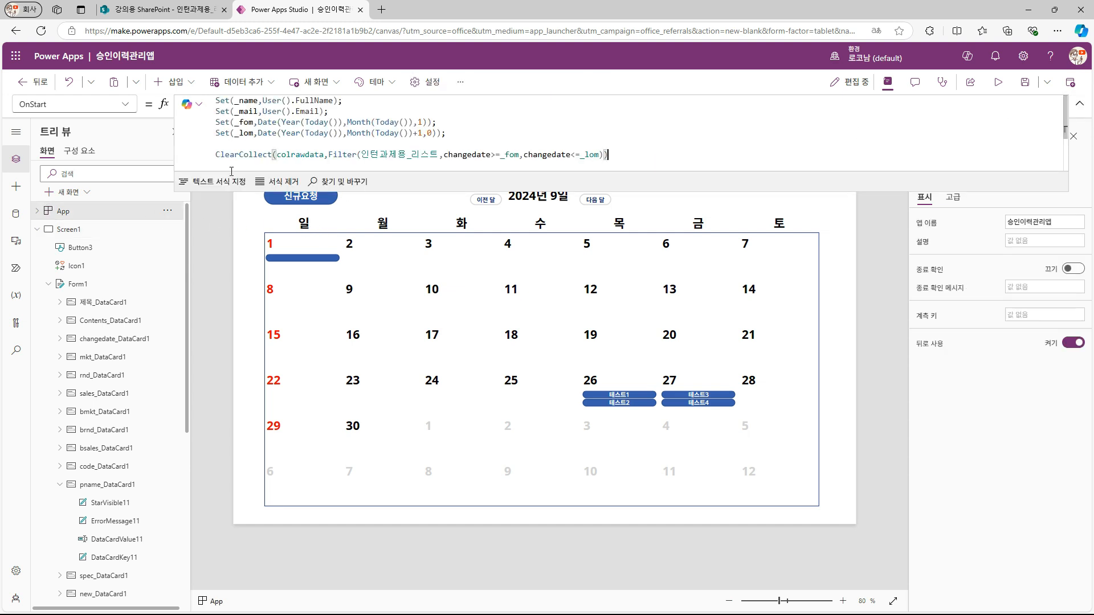
{"action": "left_click_drag", "start_coordinate": [607, 155], "coordinate": [214, 158]}
{"action": "left_click", "coordinate": [1079, 105]}
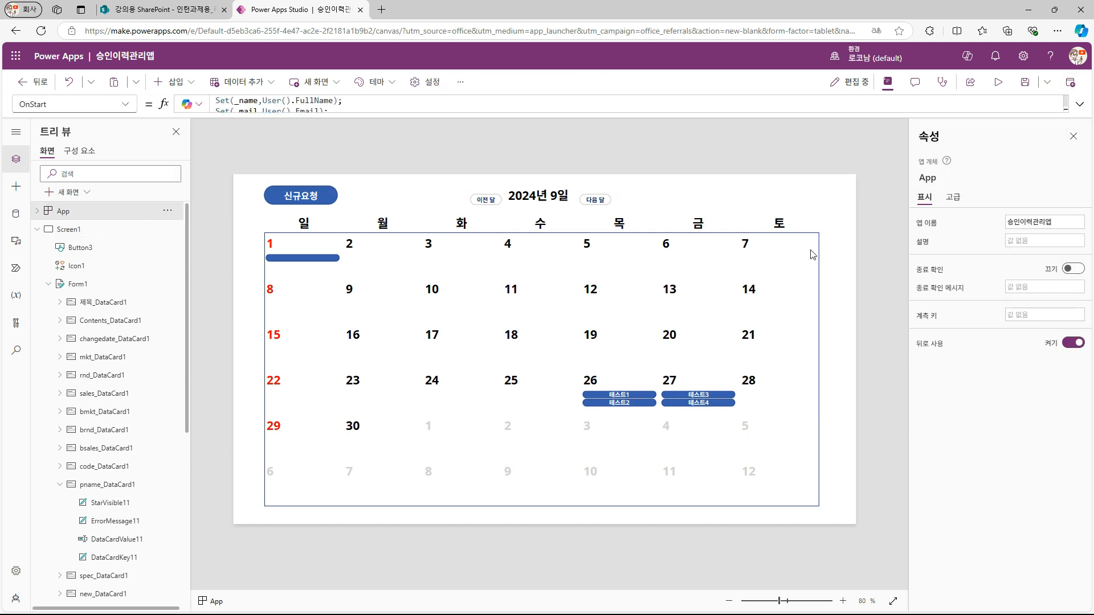
Step: Append ClearCollect(colrawdata,Filter(인턴과제용_리스트,changedate>=_fom,changedate<=_lom)) to the 저장 button's OnSelect formula after UpdateContext, using the opened 테스트3 form
{"action": "left_click", "coordinate": [698, 395], "text": "alt"}
{"action": "left_click", "coordinate": [579, 470]}
{"action": "left_click", "coordinate": [400, 105]}
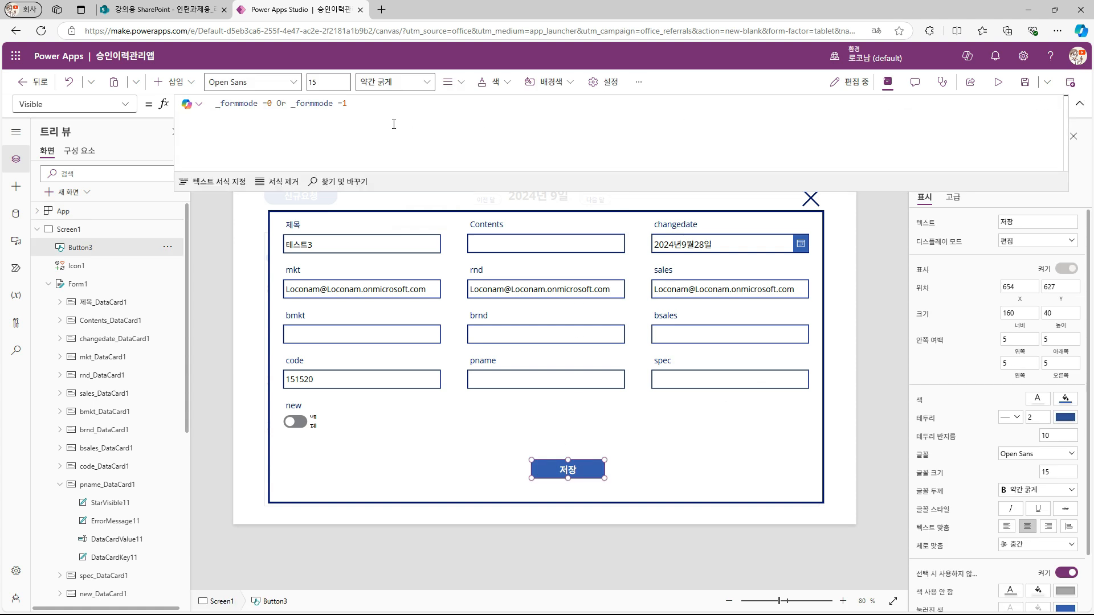
{"action": "left_click", "coordinate": [125, 104]}
{"action": "left_click", "coordinate": [57, 162]}
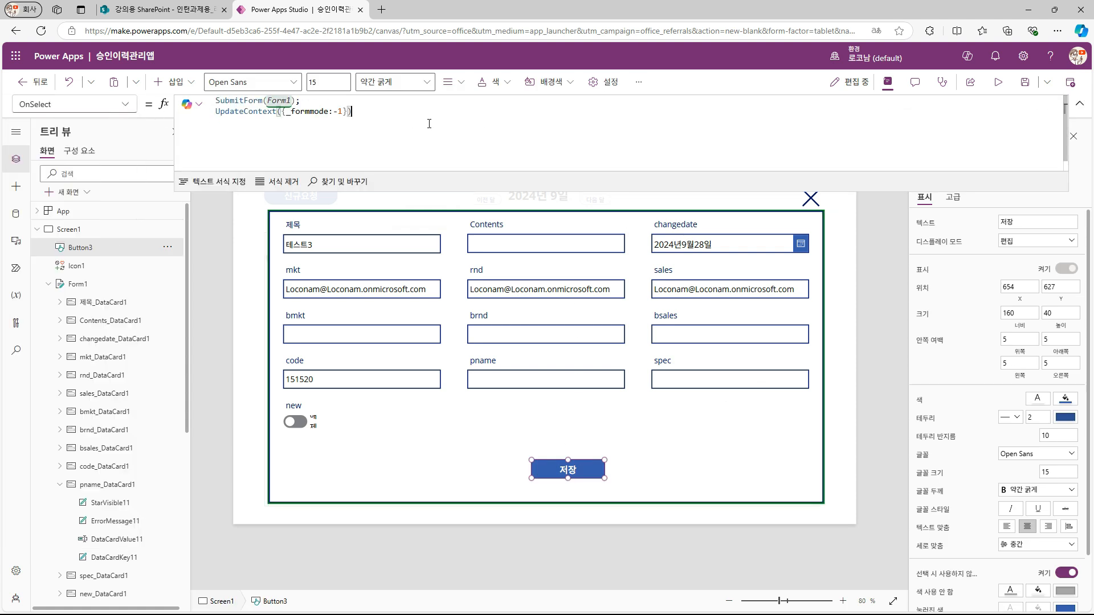
{"action": "type", "text": ";"}
{"action": "key", "text": "Return"}
{"action": "type", "text": "ClearCollect(Approvedata,Filter(인턴과제용_리스트,changedate>=_fom,changedate<=_lom))"}
{"action": "left_click", "coordinate": [1079, 104]}
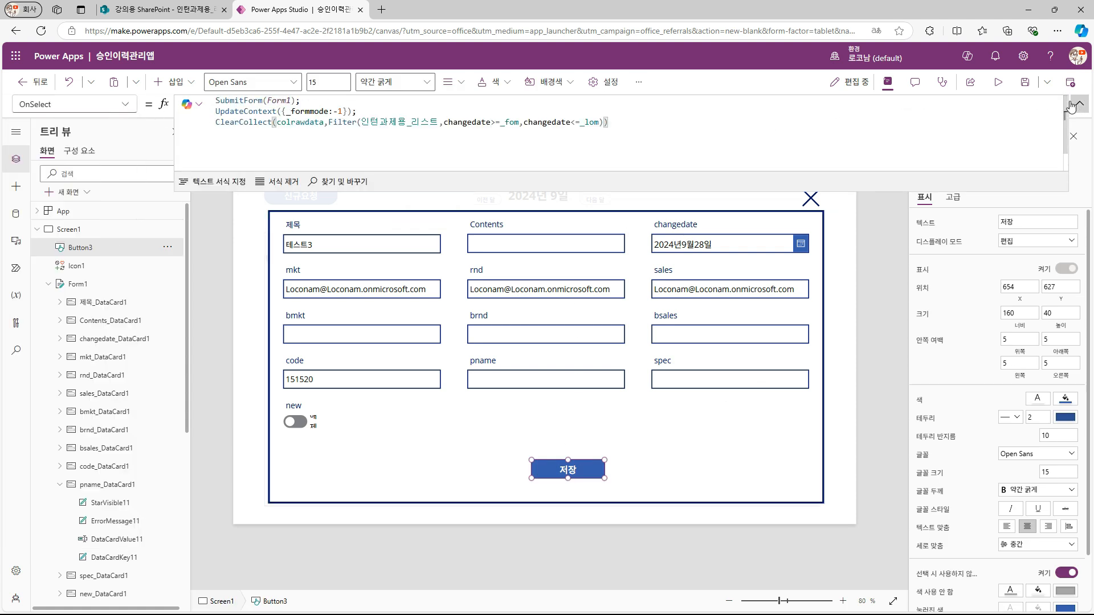
Step: Set the 테스트3 record's changedate to September 29, 2024 and save the form to test the refresh
{"action": "left_click", "coordinate": [800, 246]}
{"action": "left_click", "coordinate": [664, 454]}
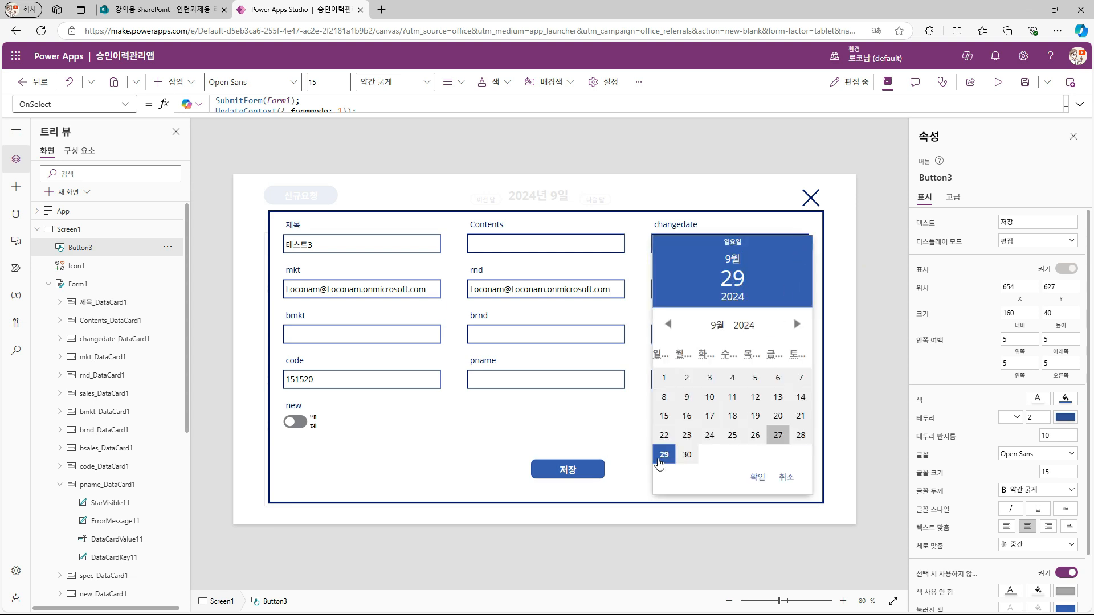
{"action": "left_click", "coordinate": [757, 478]}
{"action": "left_click", "coordinate": [591, 475]}
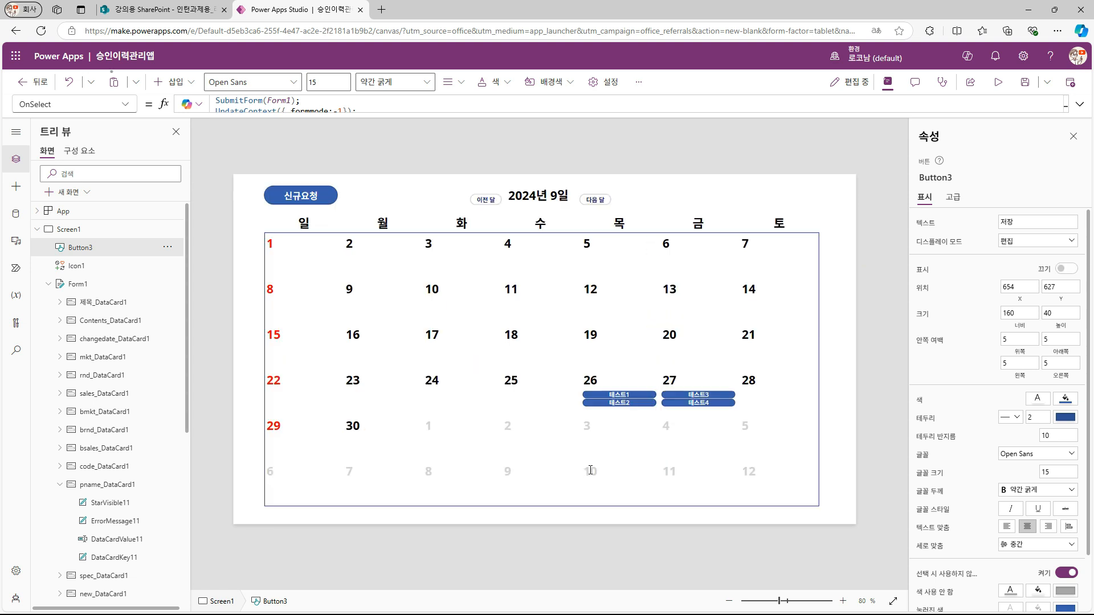
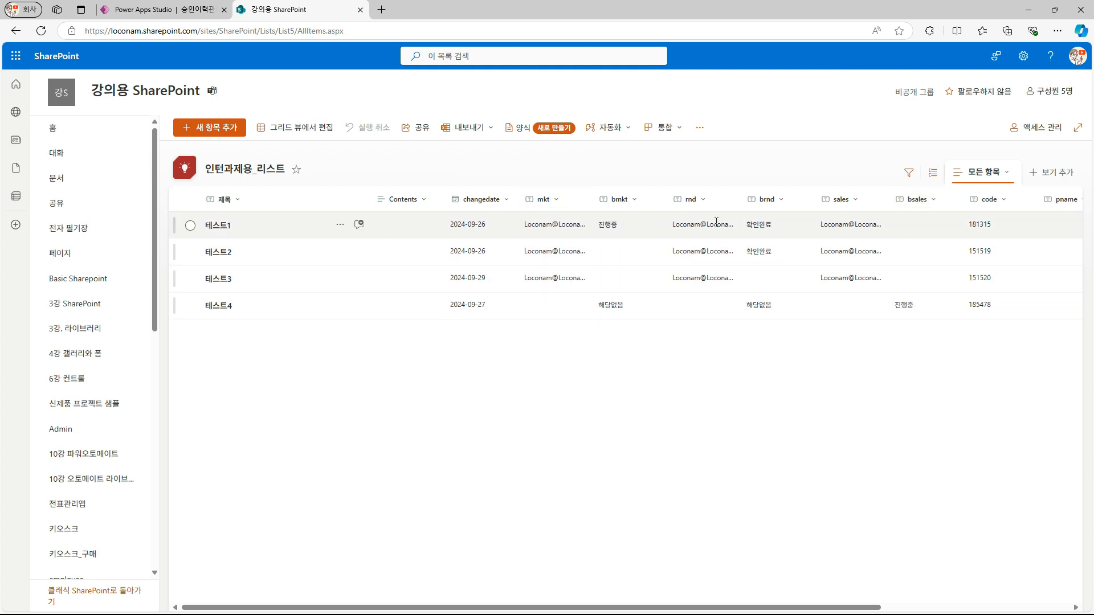
Step: Back in Power Apps Studio, replace Button5's Fill formula with the opening If(Sum(!IsBlank(ThisItem.bmkt)
{"action": "left_click", "coordinate": [164, 10]}
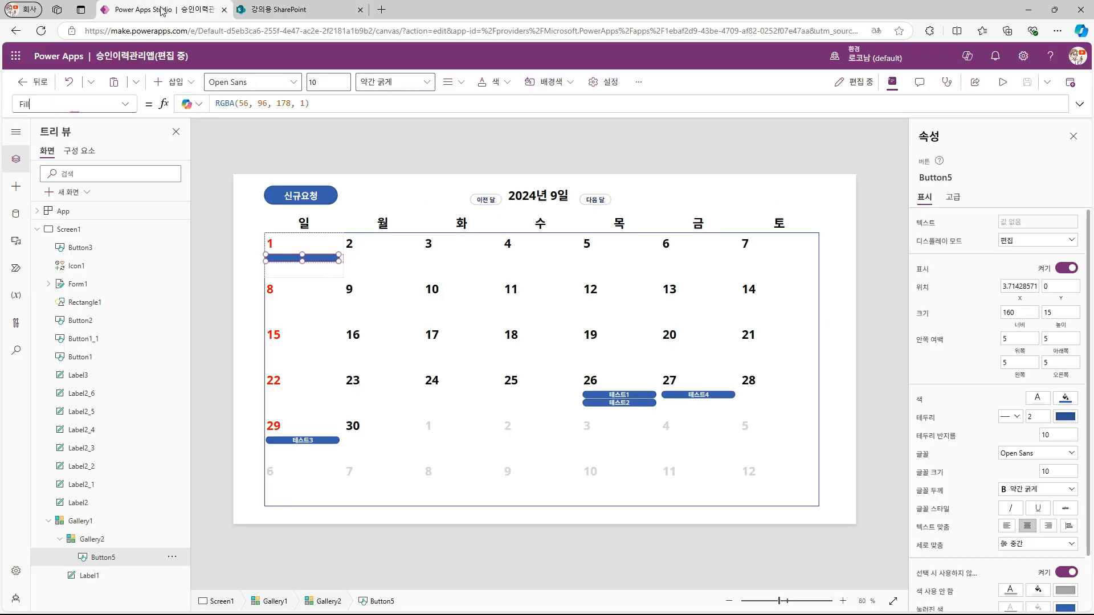
{"action": "left_click", "coordinate": [327, 103]}
{"action": "key", "text": "ctrl+a"}
{"action": "type", "text": "If(SUm"}
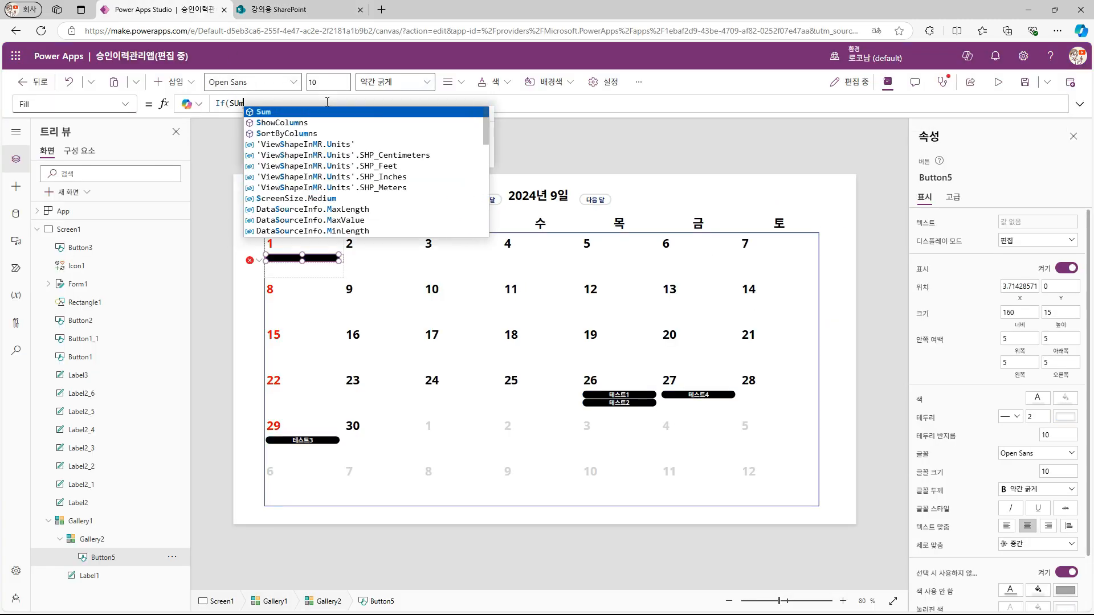
{"action": "type", "text": "(!IsBlank"}
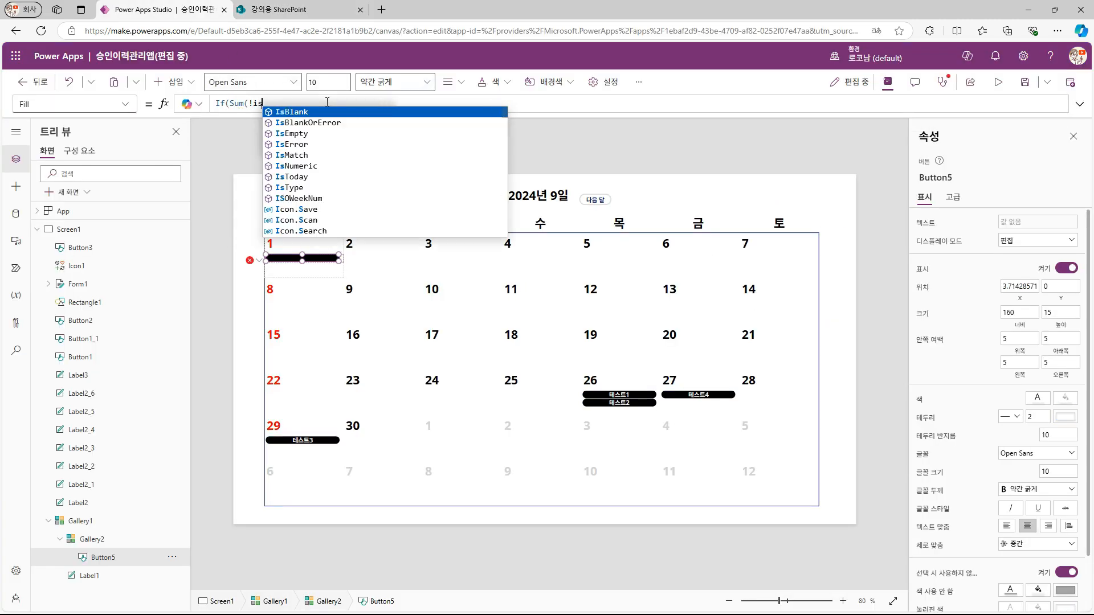
{"action": "type", "text": "(ThisItem.b"}
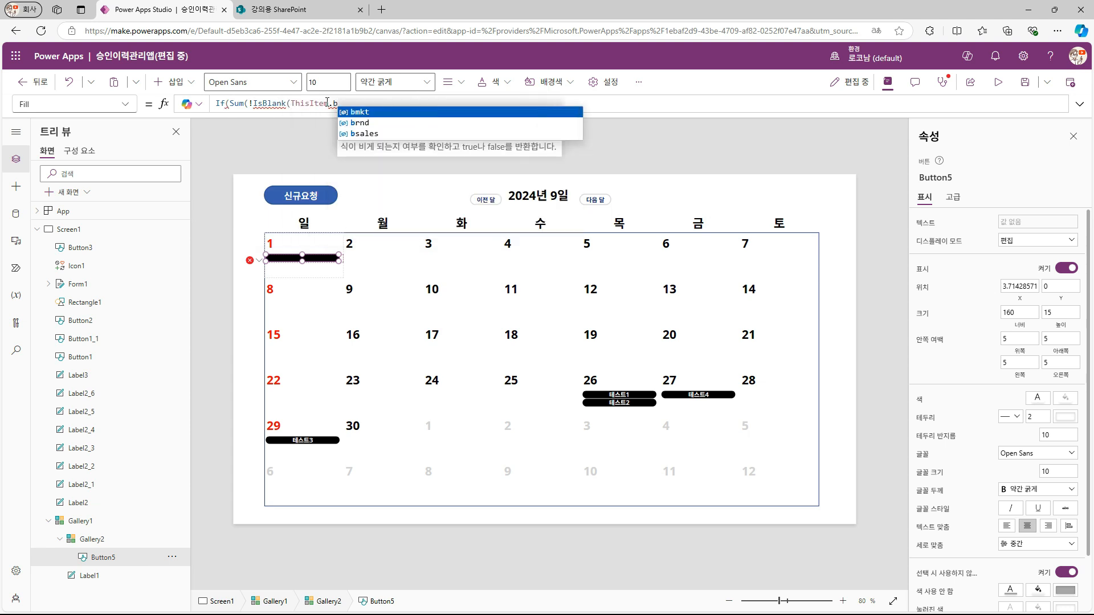
{"action": "key", "text": "Tab"}
{"action": "type", "text": ")"}
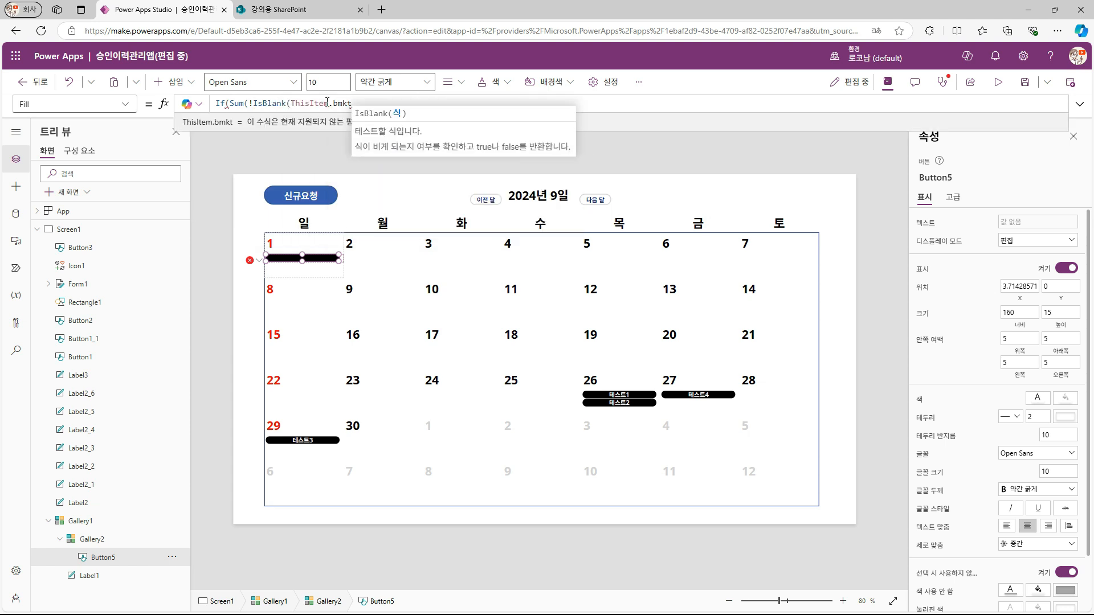
Step: Add !IsBlank(ThisItem.brnd) and !IsBlank(ThisItem.bsales) as further arguments of the Sum in Button5's Fill formula
{"action": "type", "text": ",!IsBlank(THi"}
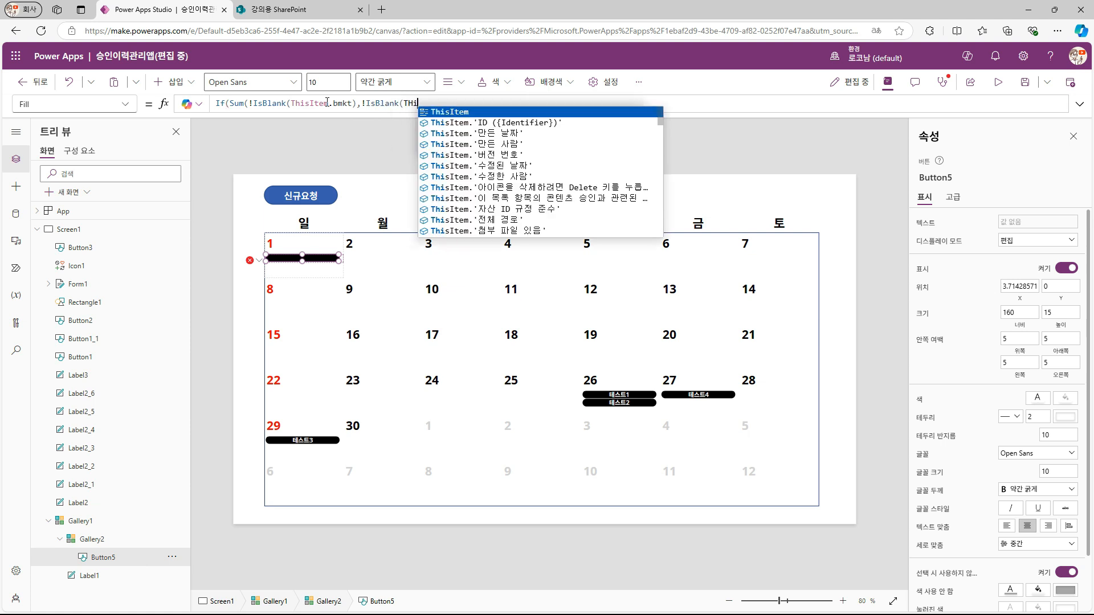
{"action": "key", "text": "Tab"}
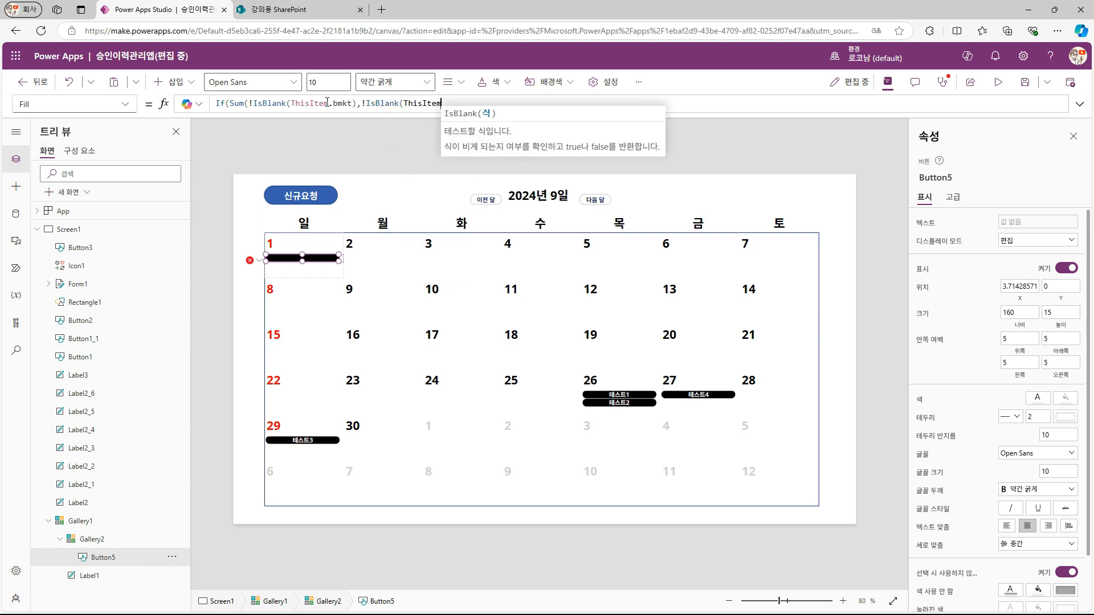
{"action": "type", "text": ".brnd"}
{"action": "type", "text": "),!is"}
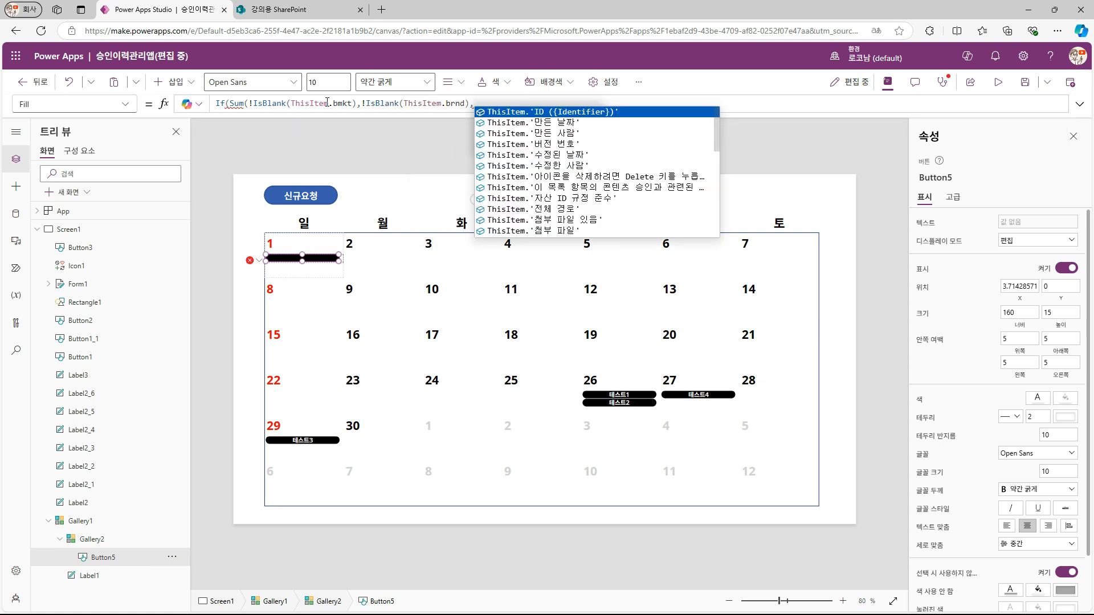
{"action": "key", "text": "Tab"}
{"action": "type", "text": "(ThisItem.bsales"}
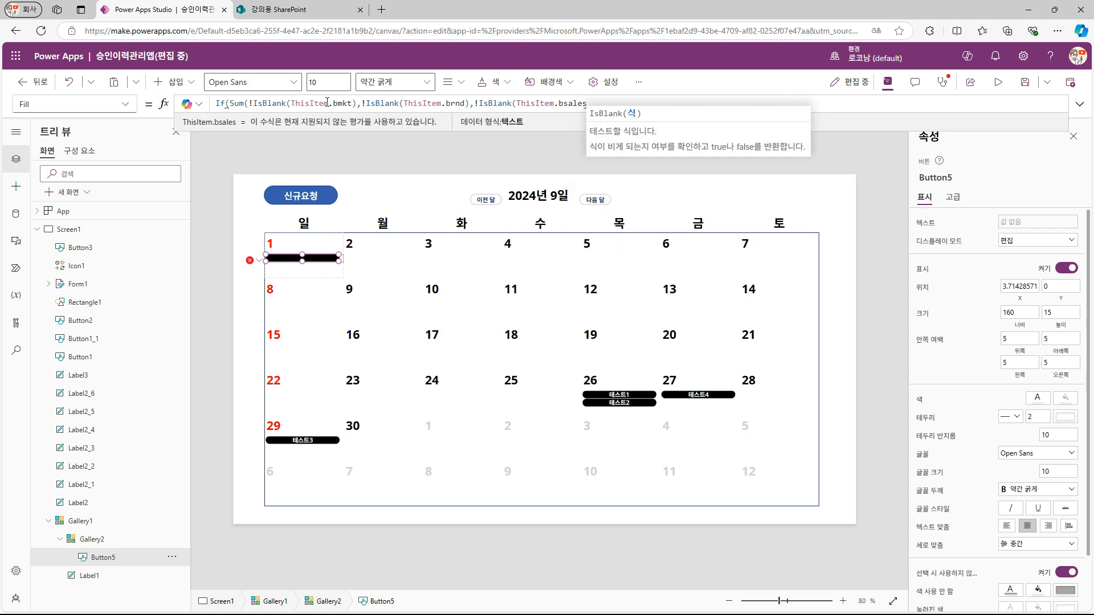
Step: Make Button5's Fill formula return Color.Green when the Sum equals 3
{"action": "type", "text": "))=3"}
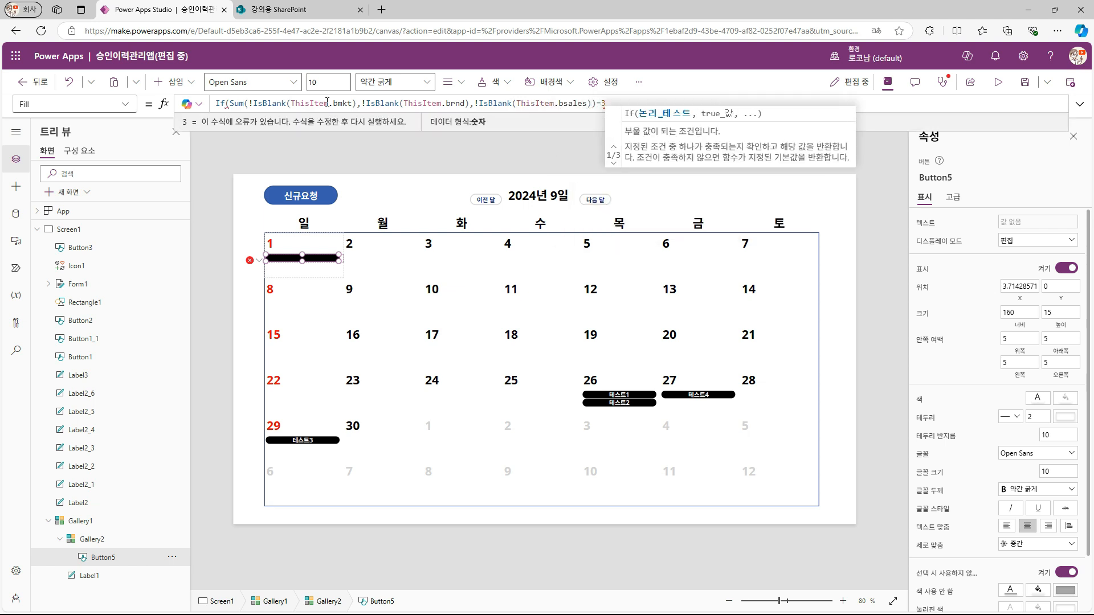
{"action": "type", "text": ","}
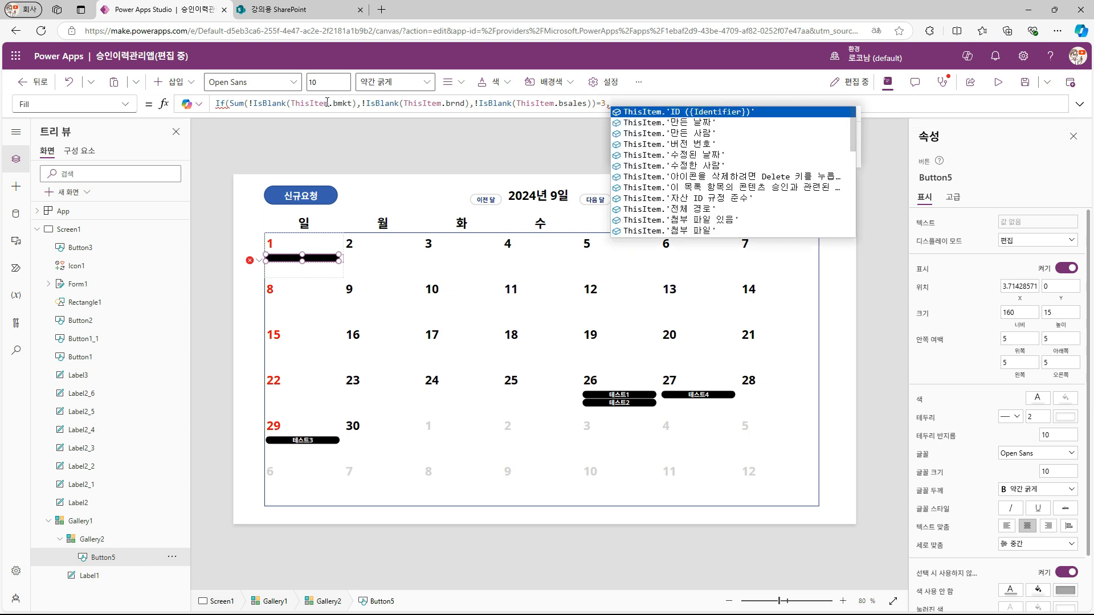
{"action": "type", "text": "color.green"}
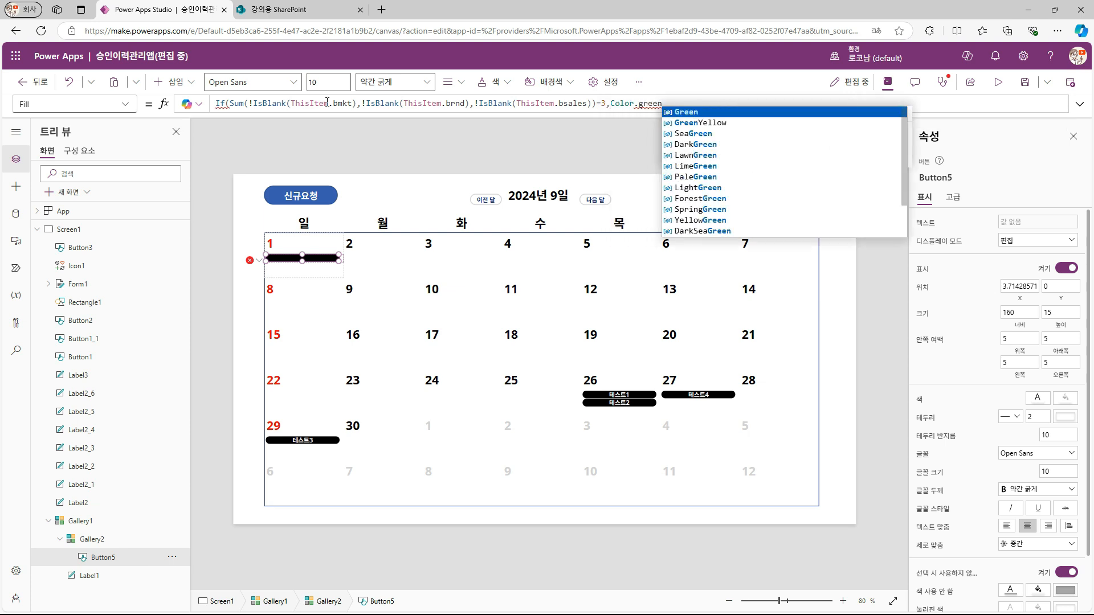
{"action": "key", "text": "Tab"}
{"action": "type", "text": ","}
{"action": "key", "text": "shift+Return"}
Step: Duplicate the Sum condition on a second line of the Fill formula, returning Color.Yellow when it equals 2
{"action": "left_click", "coordinate": [220, 101]}
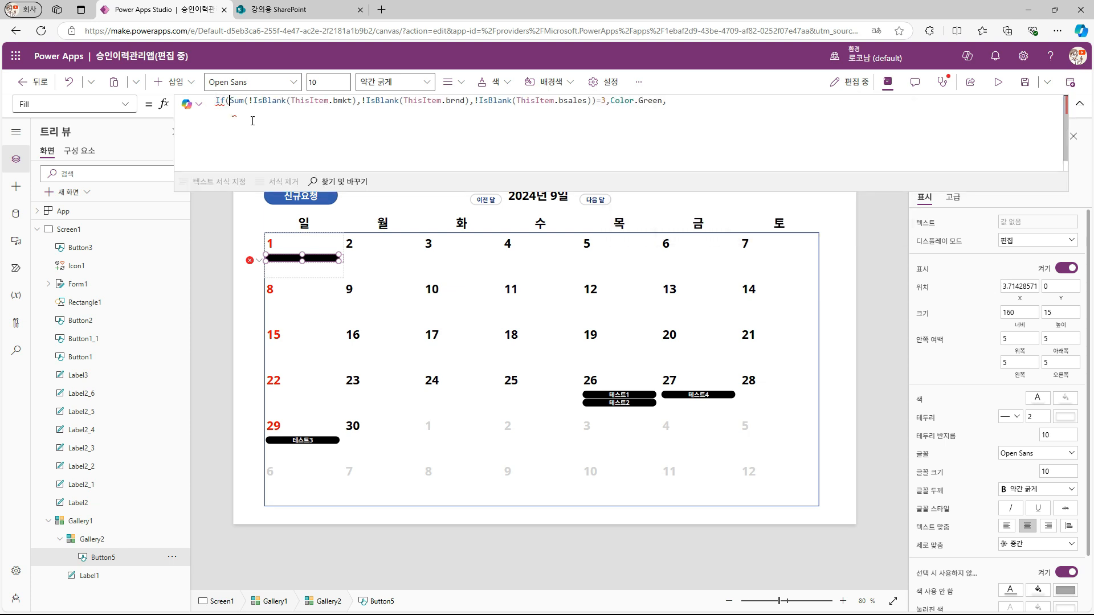
{"action": "key", "text": "shift+End"}
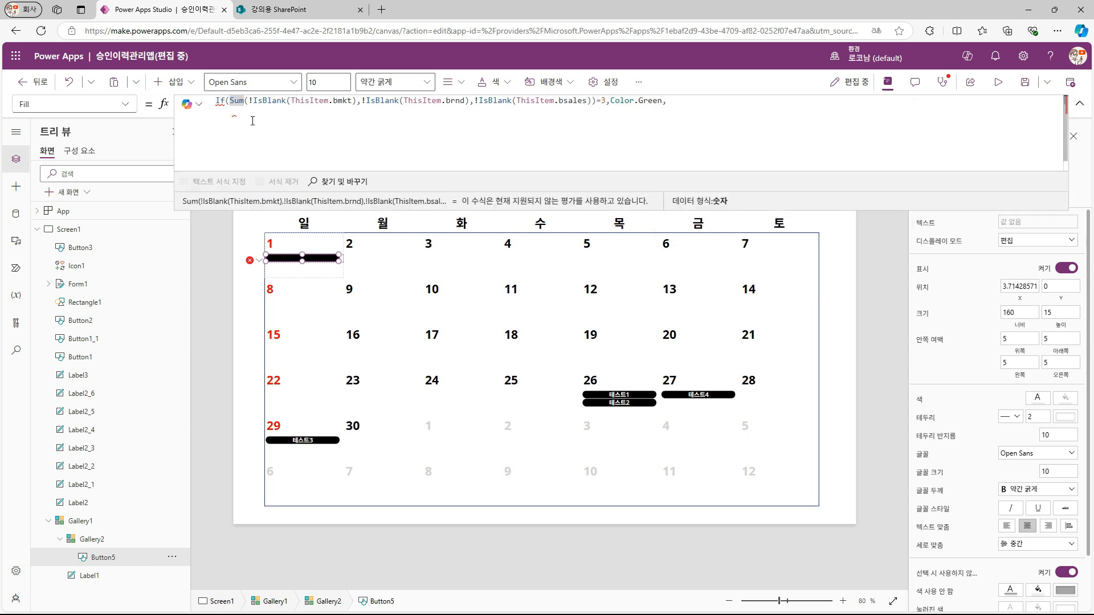
{"action": "key", "text": "ctrl+c"}
{"action": "left_click", "coordinate": [626, 120]}
{"action": "key", "text": "ctrl+v"}
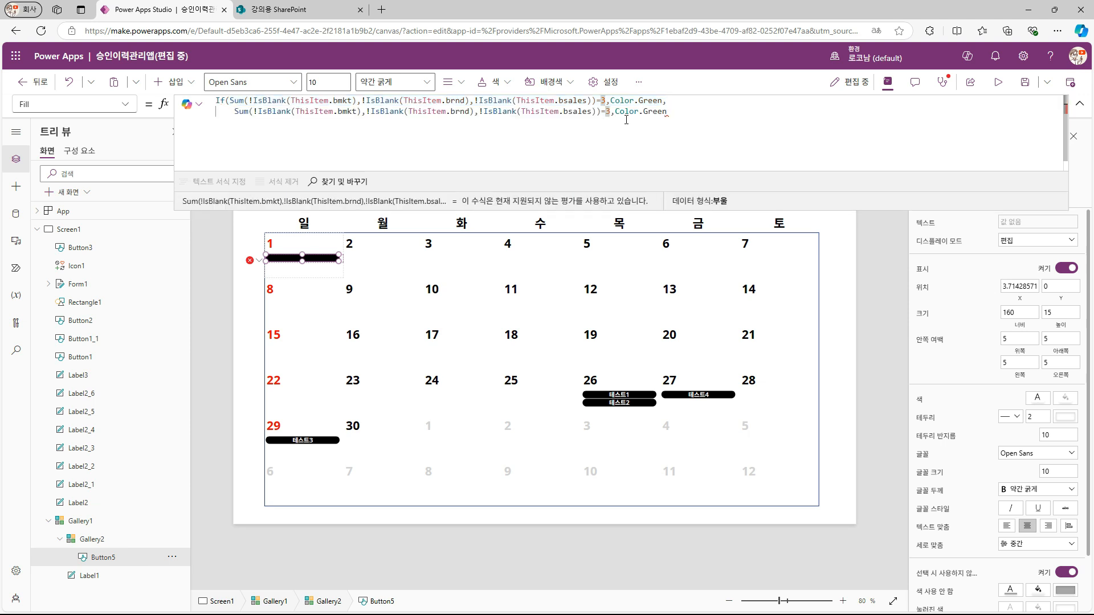
{"action": "type", "text": "2"}
{"action": "key", "text": "End"}
{"action": "key", "text": "BackSpace"}
{"action": "key", "text": "BackSpace"}
{"action": "key", "text": "BackSpace"}
{"action": "key", "text": "BackSpace"}
{"action": "key", "text": "BackSpace"}
{"action": "type", "text": "Yellow"}
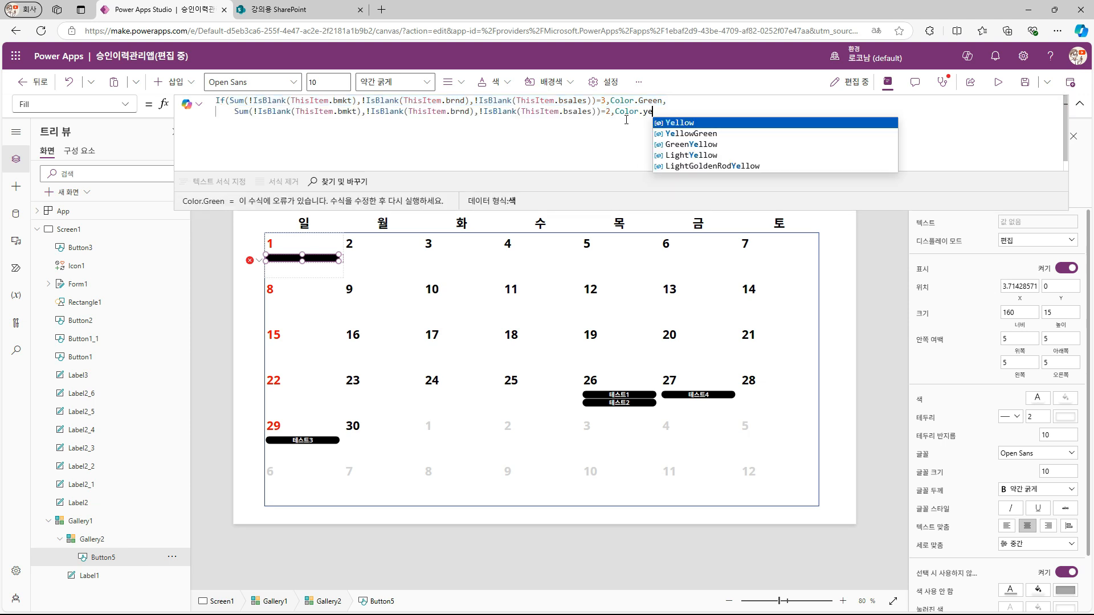
{"action": "type", "text": ","}
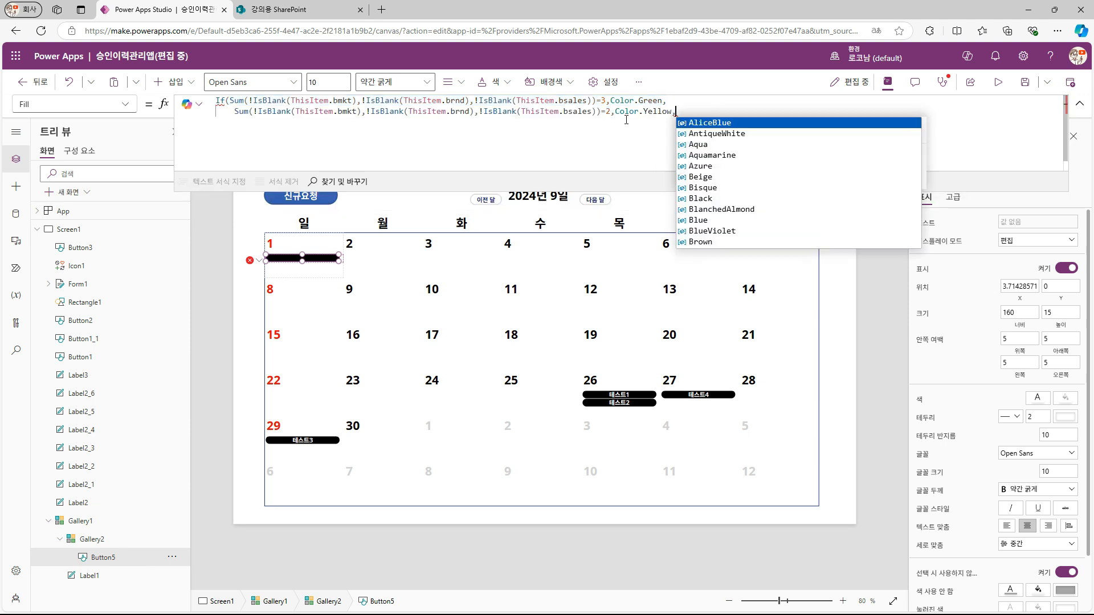
Step: Finish the Fill formula with a third Sum condition returning Color.Orange when it equals 1, and Color.Red as the fallback
{"action": "key", "text": "Return"}
{"action": "key", "text": "ctrl+z"}
{"action": "key", "text": "Return"}
{"action": "key", "text": "ctrl+v"}
{"action": "key", "text": "ctrl+Left"}
{"action": "key", "text": "ctrl+Left"}
{"action": "key", "text": "ctrl+Left"}
{"action": "key", "text": "shift+Right"}
{"action": "type", "text": "1"}
{"action": "key", "text": "End"}
{"action": "key", "text": "BackSpace"}
{"action": "key", "text": "BackSpace"}
{"action": "key", "text": "BackSpace"}
{"action": "key", "text": "BackSpace"}
{"action": "key", "text": "BackSpace"}
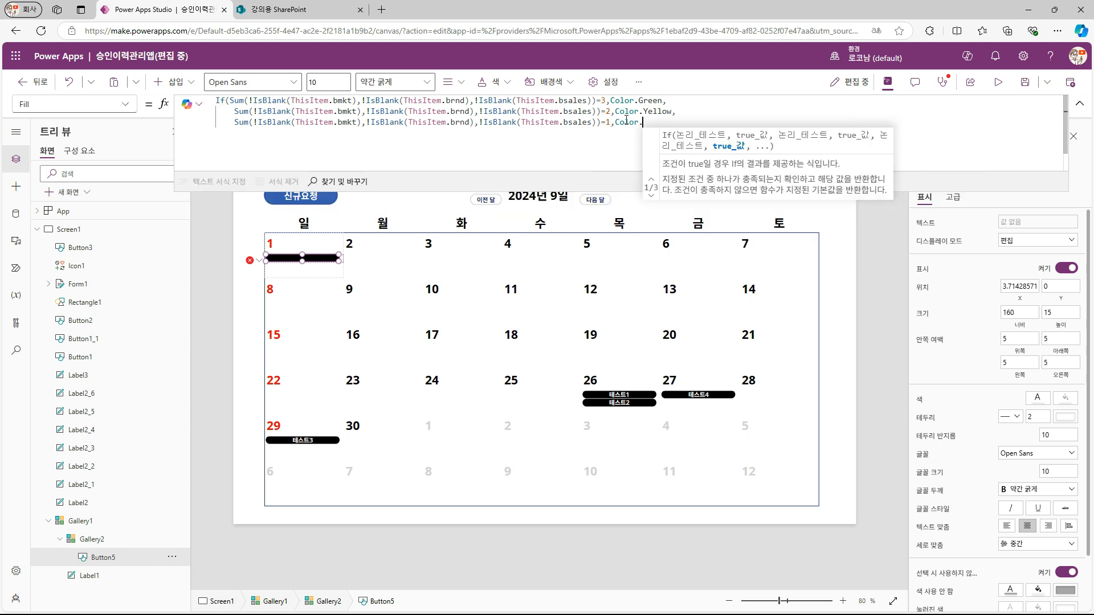
{"action": "type", "text": "Orange,"}
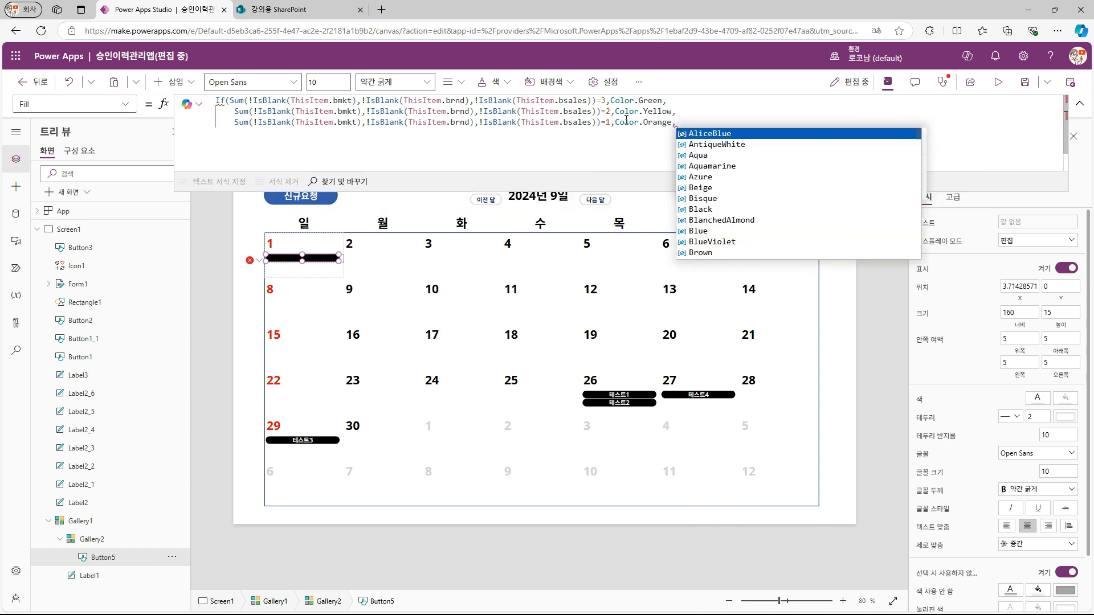
{"action": "type", "text": "Color.Red)"}
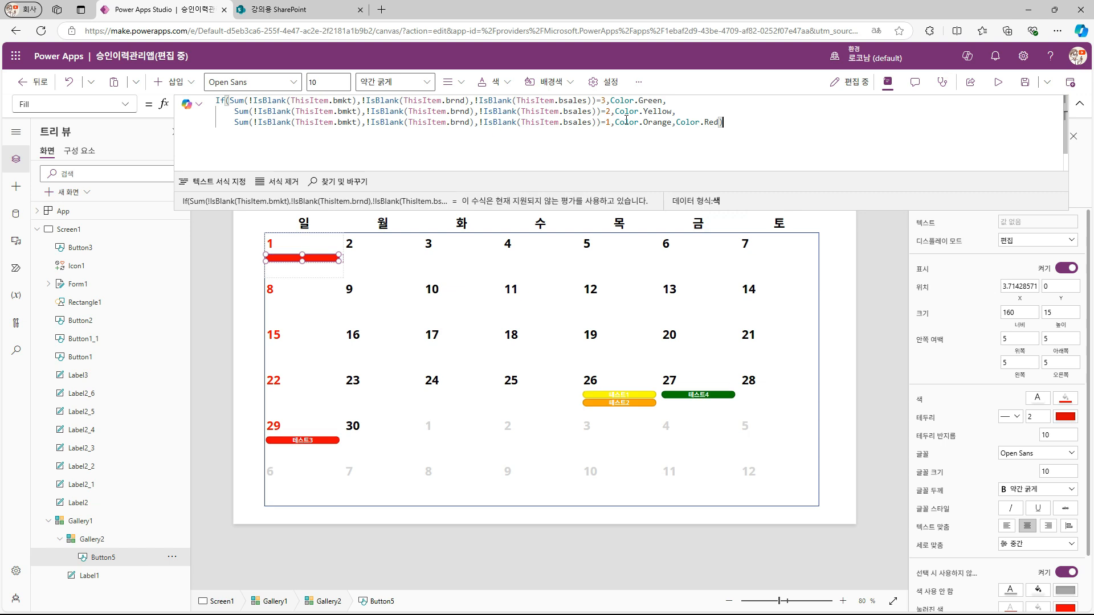
{"action": "key", "text": "Escape"}
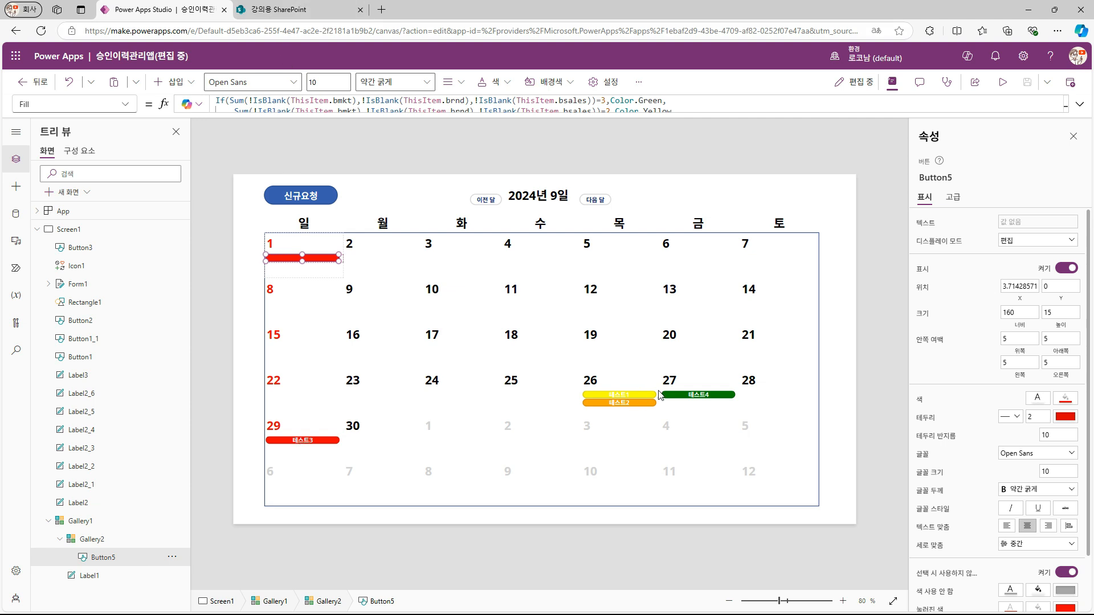
Step: Set Button5's text color to standard black and deselect the button
{"action": "left_click", "coordinate": [1037, 398]}
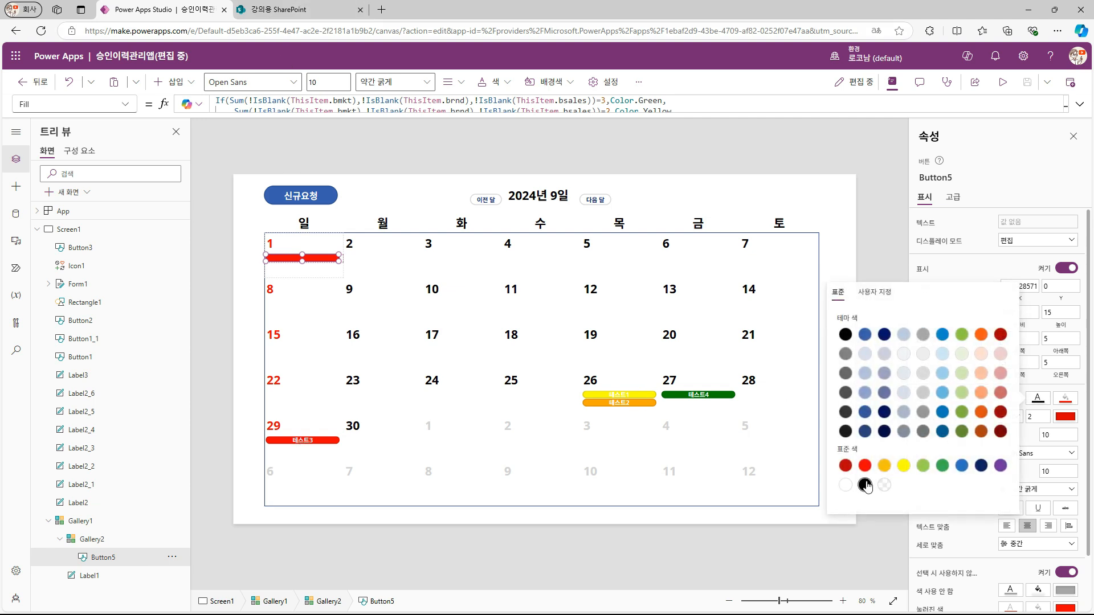
{"action": "left_click", "coordinate": [865, 485]}
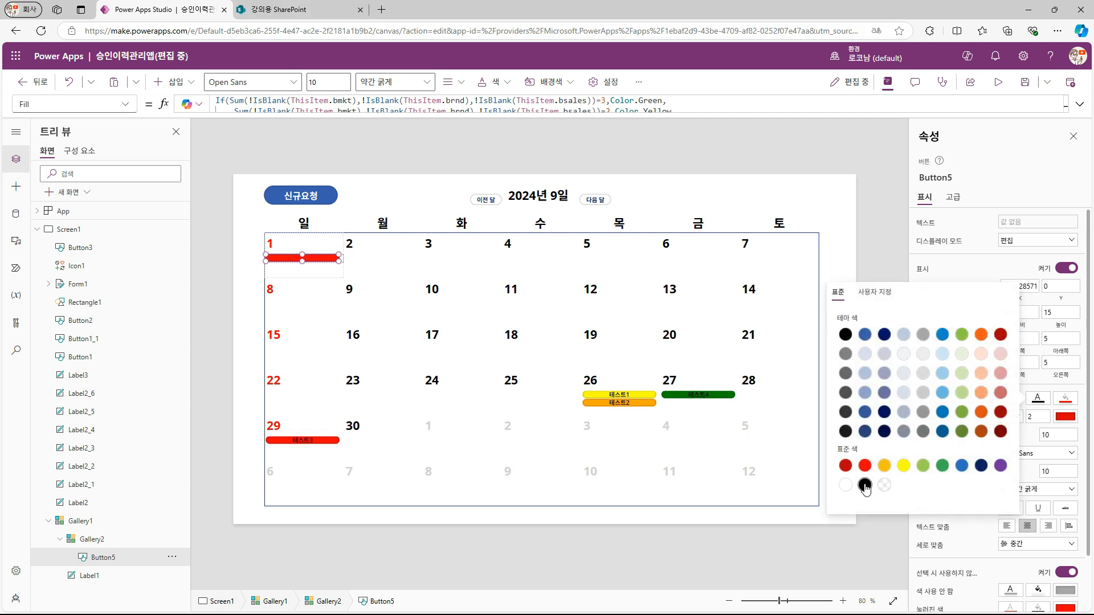
{"action": "left_click", "coordinate": [845, 390]}
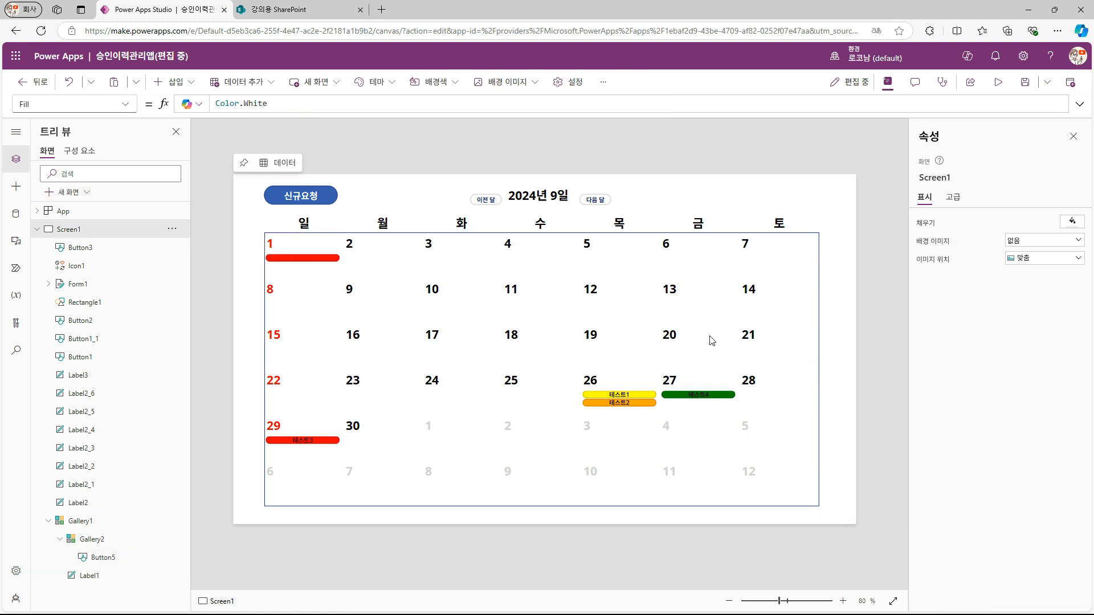
Step: Open the 테스트1 record's popup form from the calendar and select the bmkt card's field label to reach its advanced properties
{"action": "left_click", "coordinate": [631, 396], "text": "alt"}
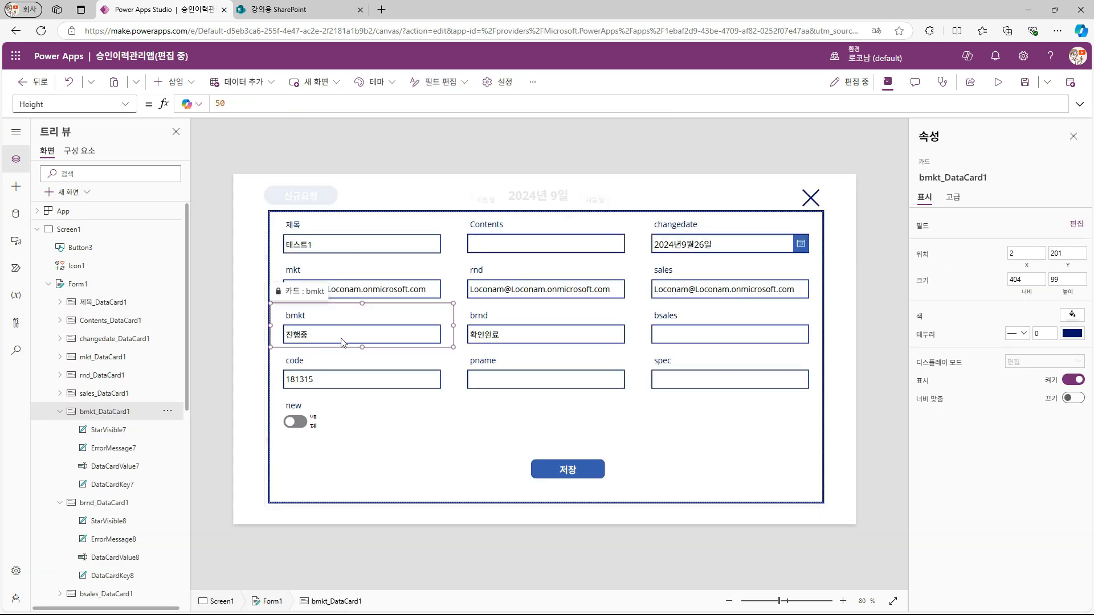
{"action": "left_click", "coordinate": [346, 340]}
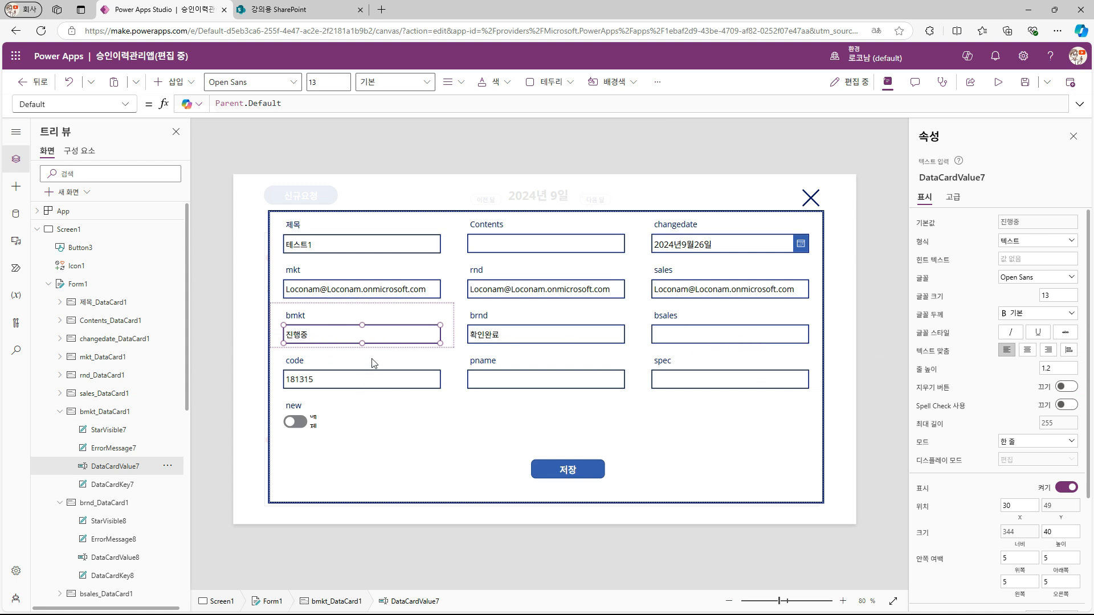
{"action": "left_click", "coordinate": [419, 345]}
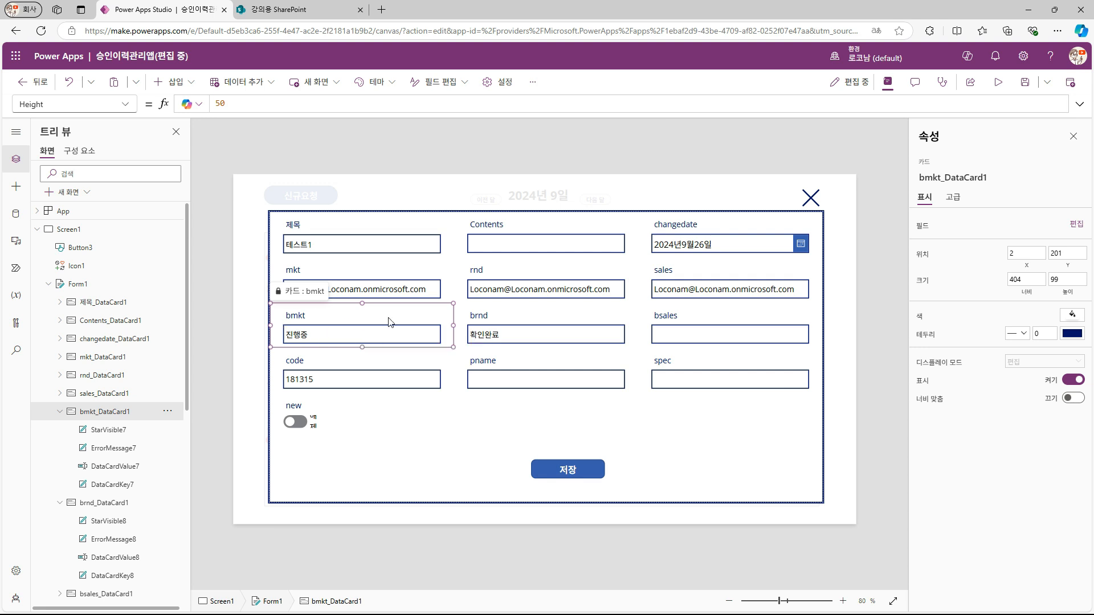
{"action": "left_click", "coordinate": [308, 319]}
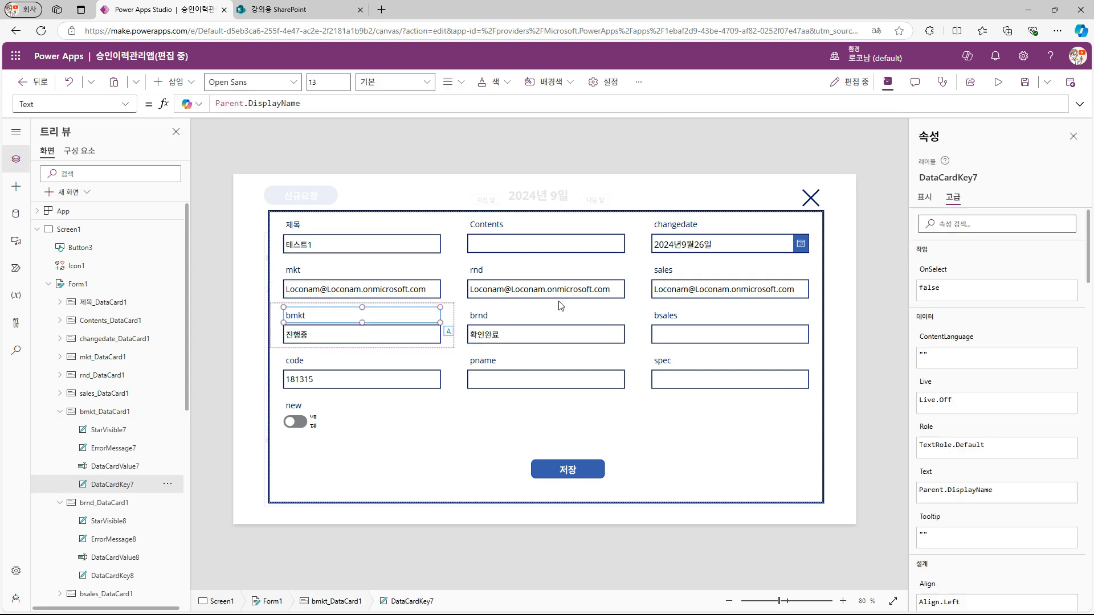
Step: Unlock the form's data cards, including bmkt, sales, rnd, changedate, code and pname, so their properties can be edited
{"action": "left_click", "coordinate": [530, 322]}
{"action": "left_click", "coordinate": [729, 376]}
{"action": "left_click", "coordinate": [513, 379]}
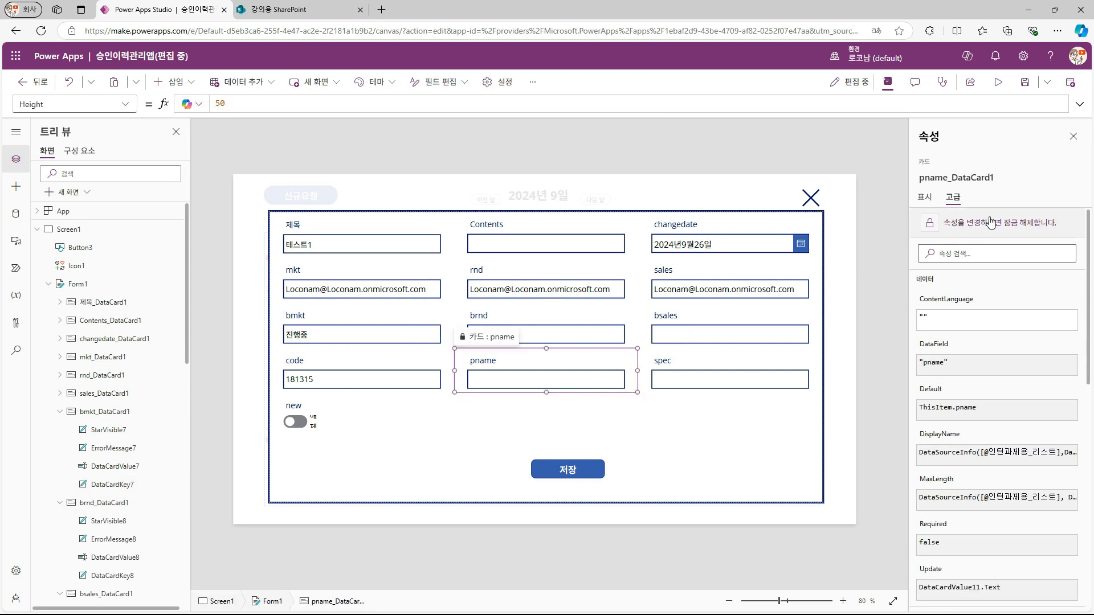
{"action": "left_click", "coordinate": [344, 391]}
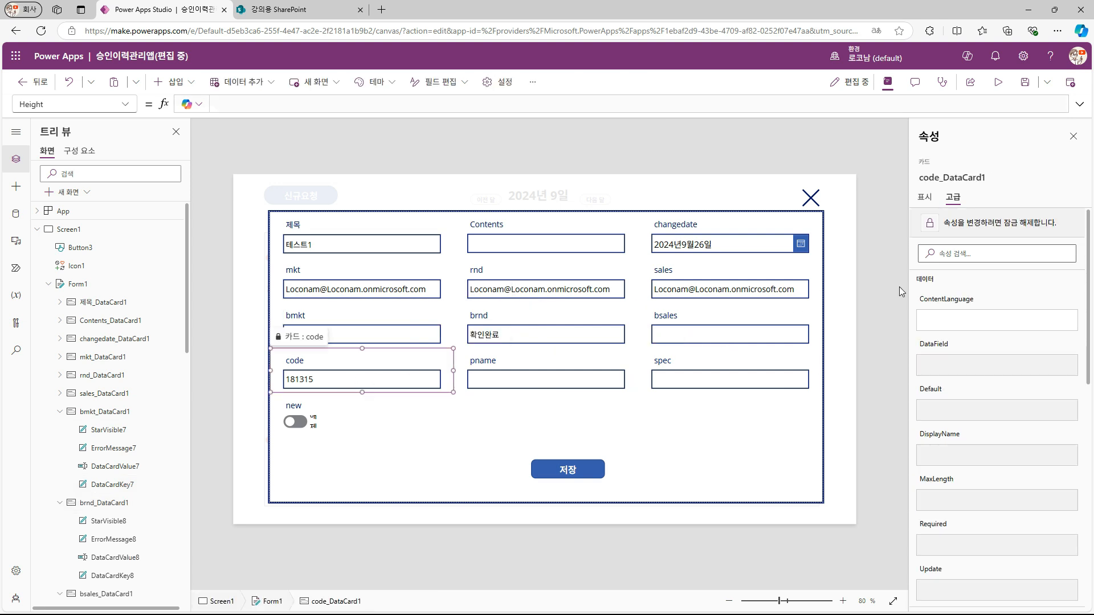
{"action": "left_click", "coordinate": [325, 429]}
{"action": "left_click", "coordinate": [804, 275]}
{"action": "left_click", "coordinate": [1010, 226]}
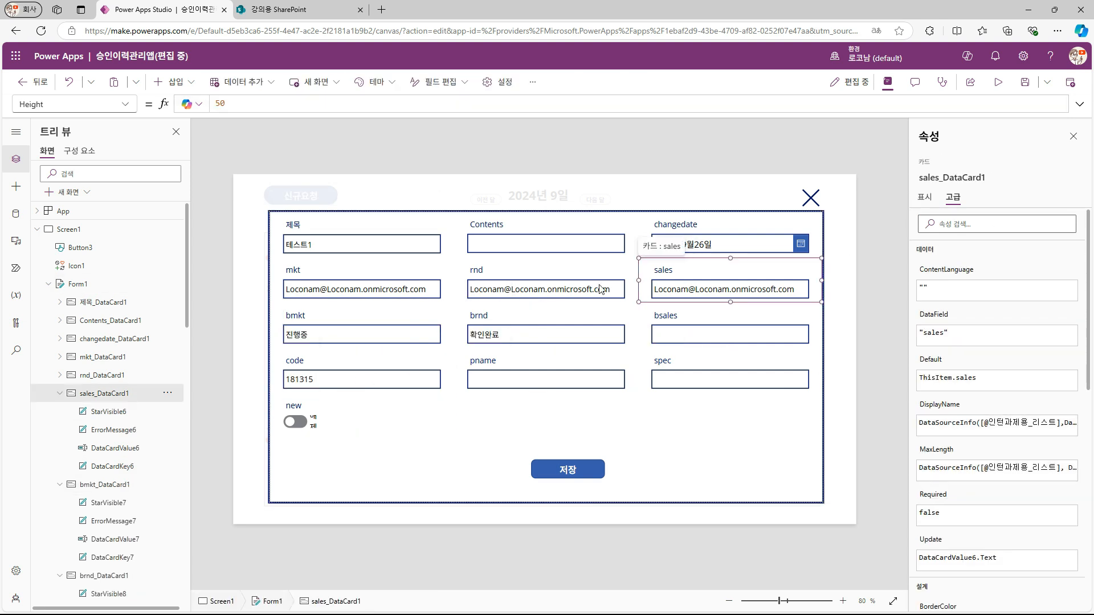
{"action": "left_click", "coordinate": [601, 286]}
{"action": "left_click", "coordinate": [986, 225]}
{"action": "left_click", "coordinate": [741, 250]}
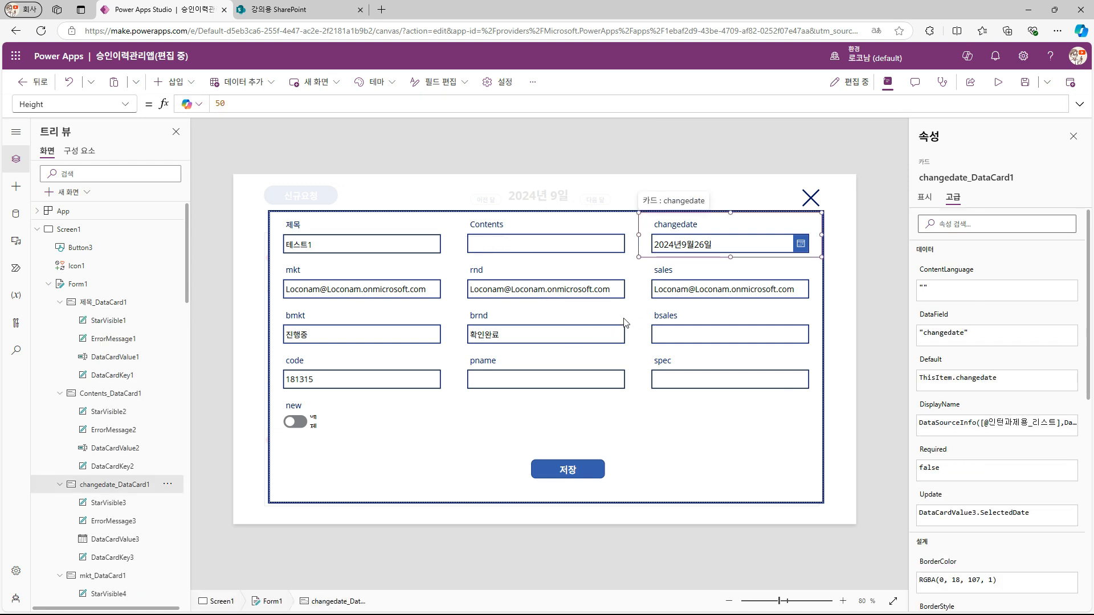
{"action": "left_click", "coordinate": [315, 344]}
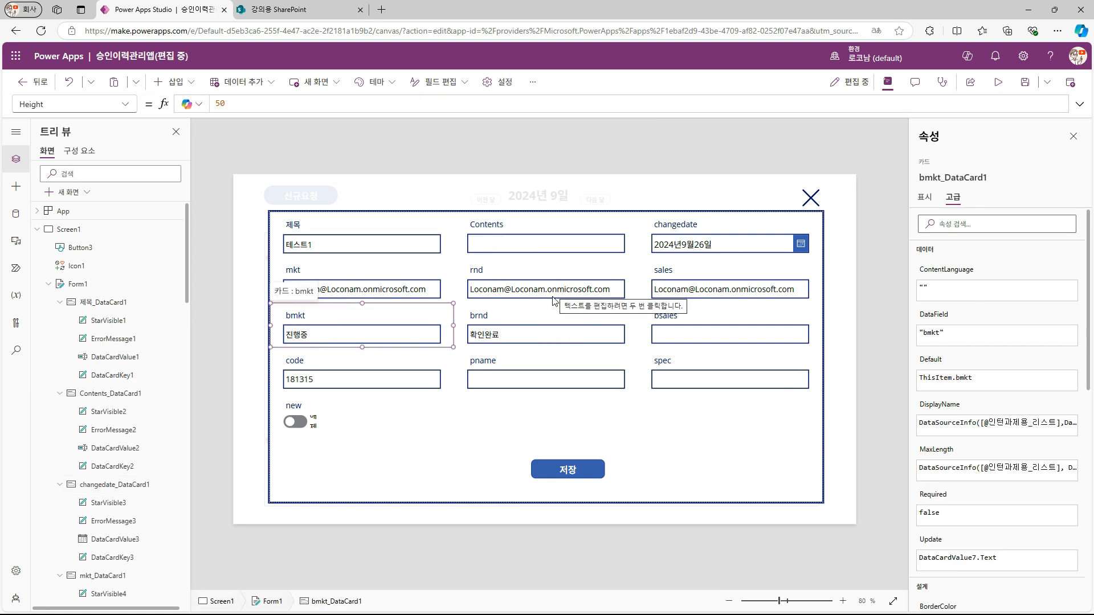
Step: Set the Contents text input's mode to 여러 줄 and enlarge it together with its card to span two form columns
{"action": "left_click", "coordinate": [567, 244]}
{"action": "left_click", "coordinate": [566, 244]}
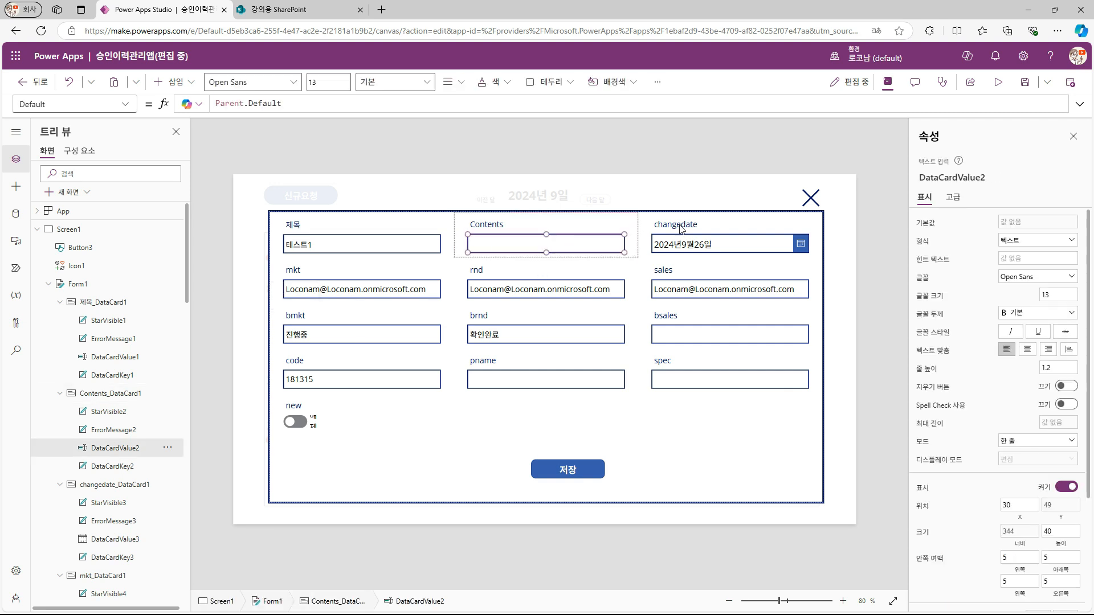
{"action": "left_click", "coordinate": [1021, 447]}
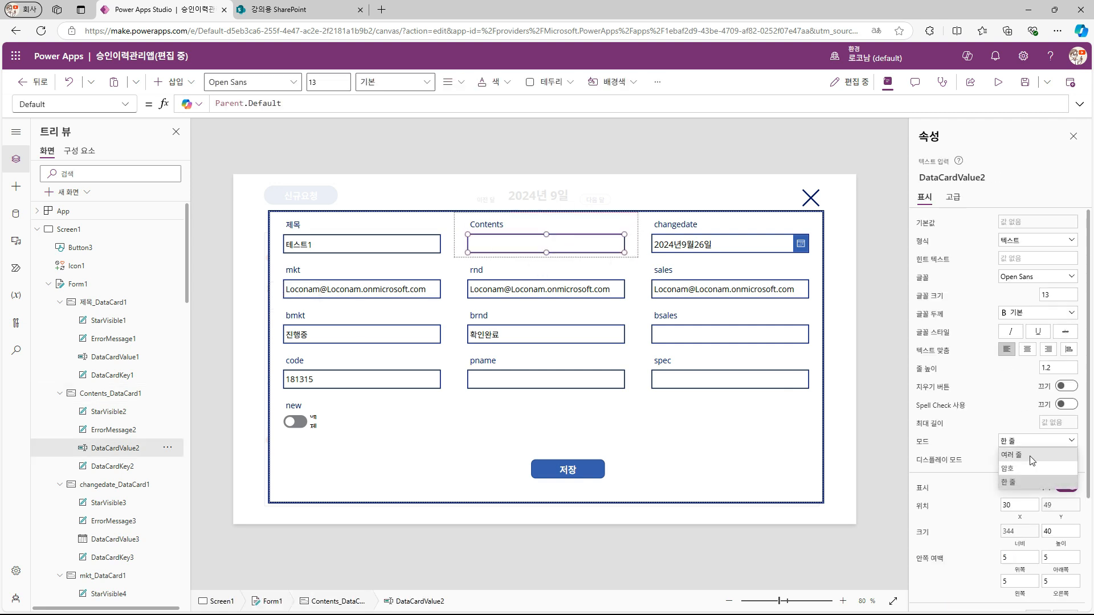
{"action": "left_click", "coordinate": [1028, 467]}
{"action": "left_click_drag", "start_coordinate": [546, 253], "coordinate": [546, 258]}
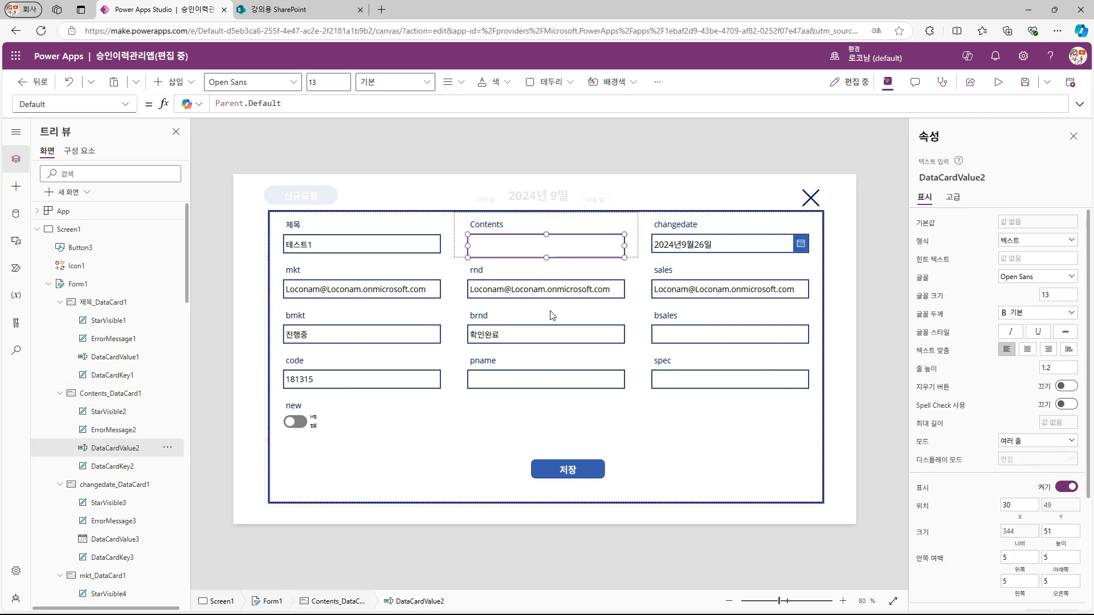
{"action": "left_click_drag", "start_coordinate": [625, 245], "coordinate": [639, 246]}
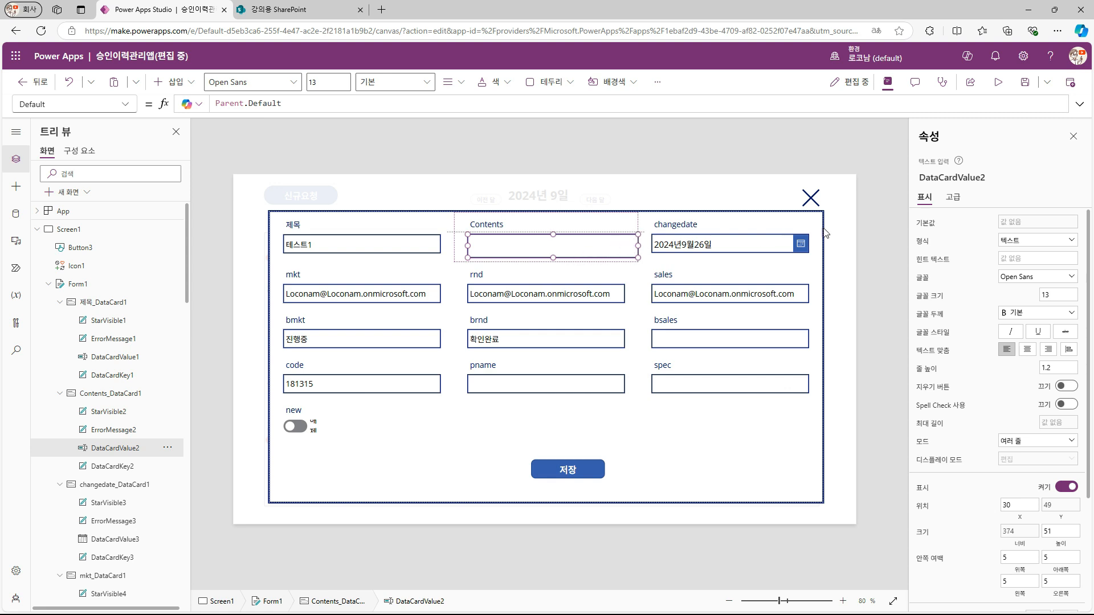
Step: Move the Contents card directly after the pname card in Form1's field order
{"action": "left_click", "coordinate": [824, 244]}
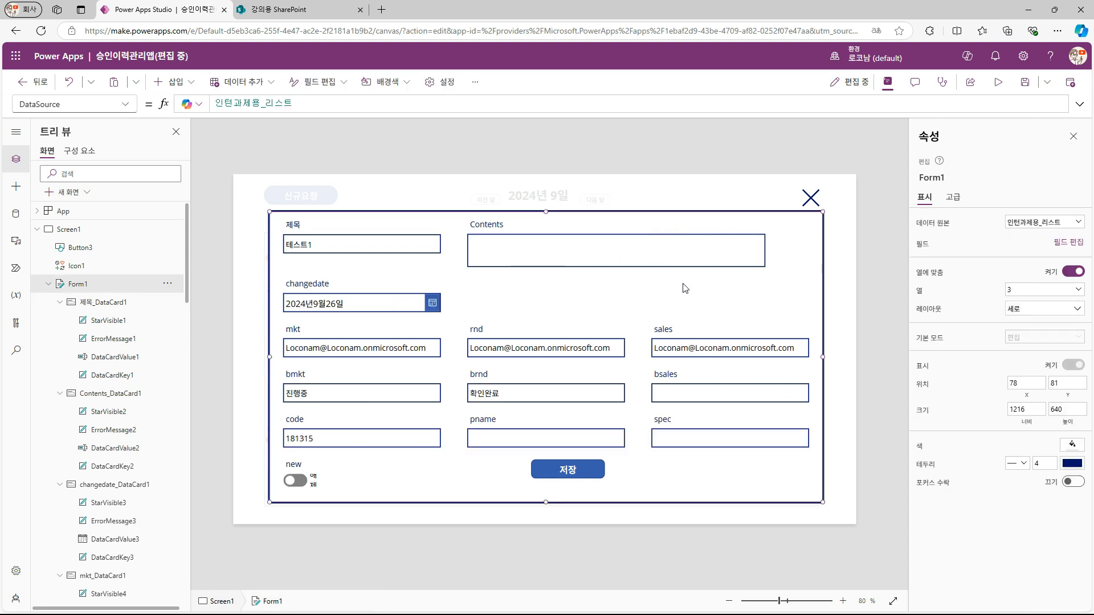
{"action": "left_click", "coordinate": [1068, 242]}
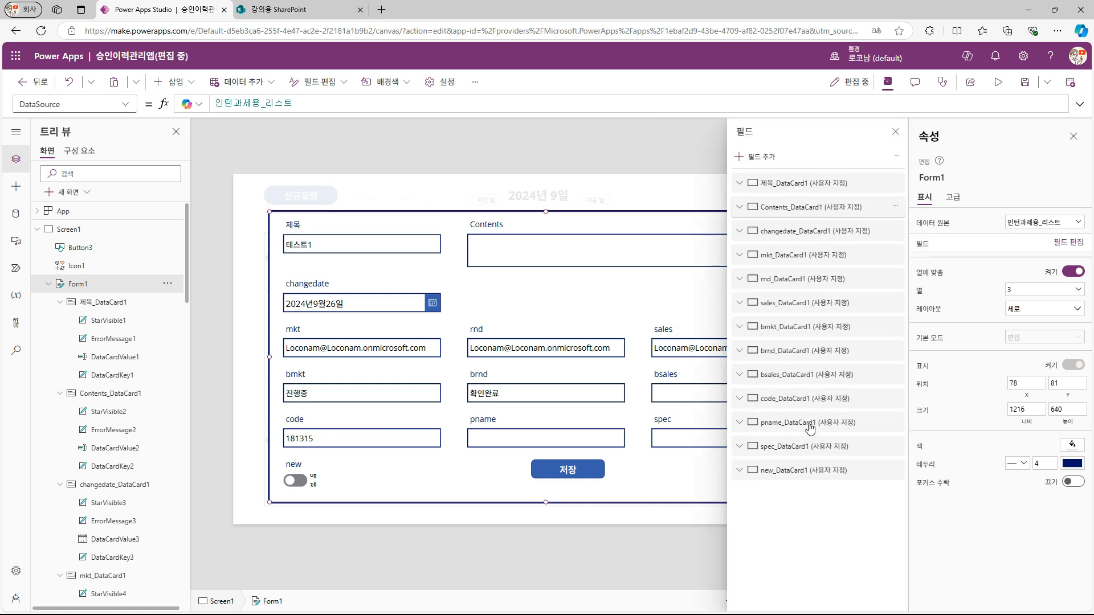
{"action": "left_click", "coordinate": [895, 131]}
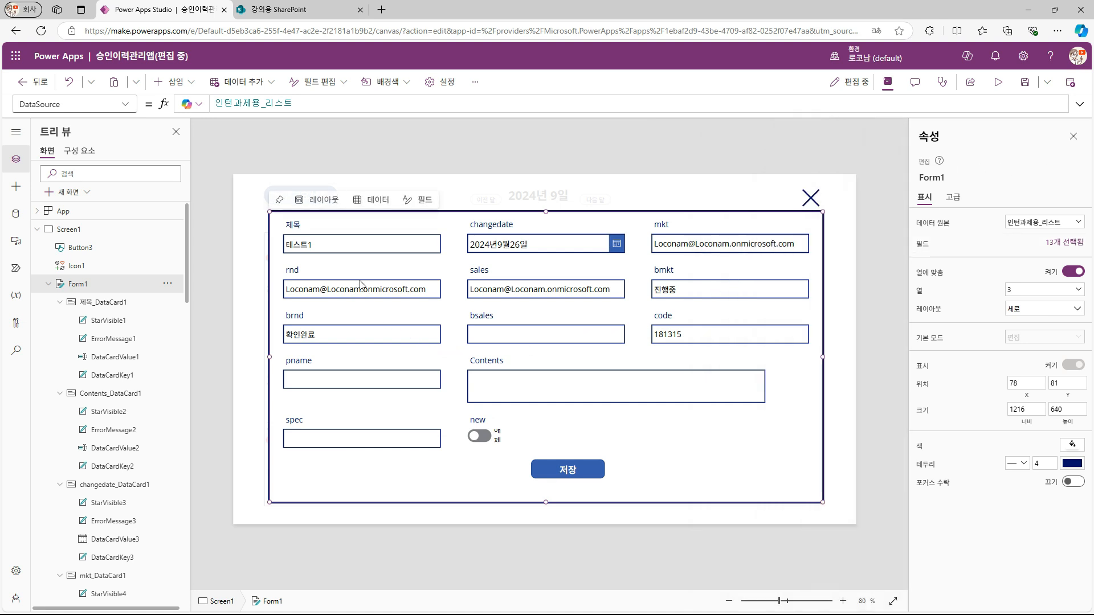
Step: Insert a dropdown control (드롭다운) into the form's bmkt card
{"action": "left_click", "coordinate": [695, 290]}
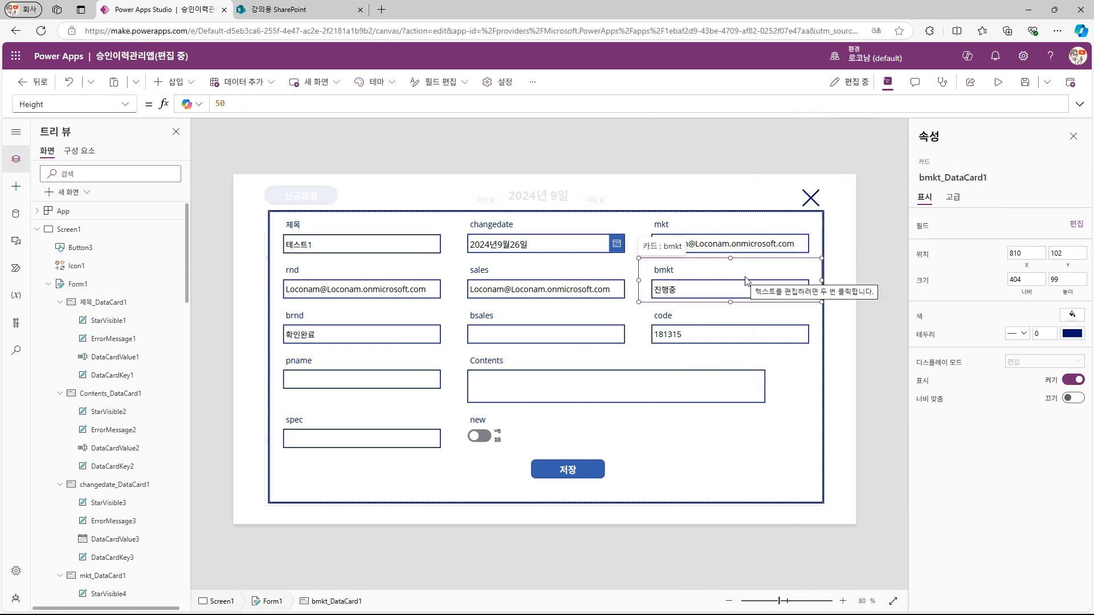
{"action": "left_click", "coordinate": [171, 82]}
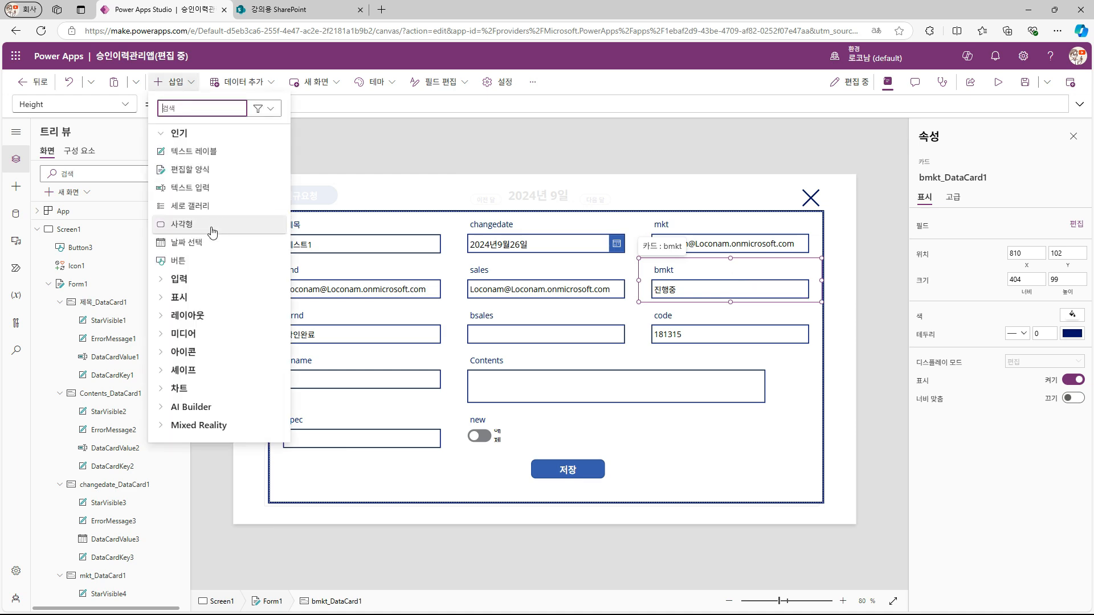
{"action": "left_click", "coordinate": [183, 302]}
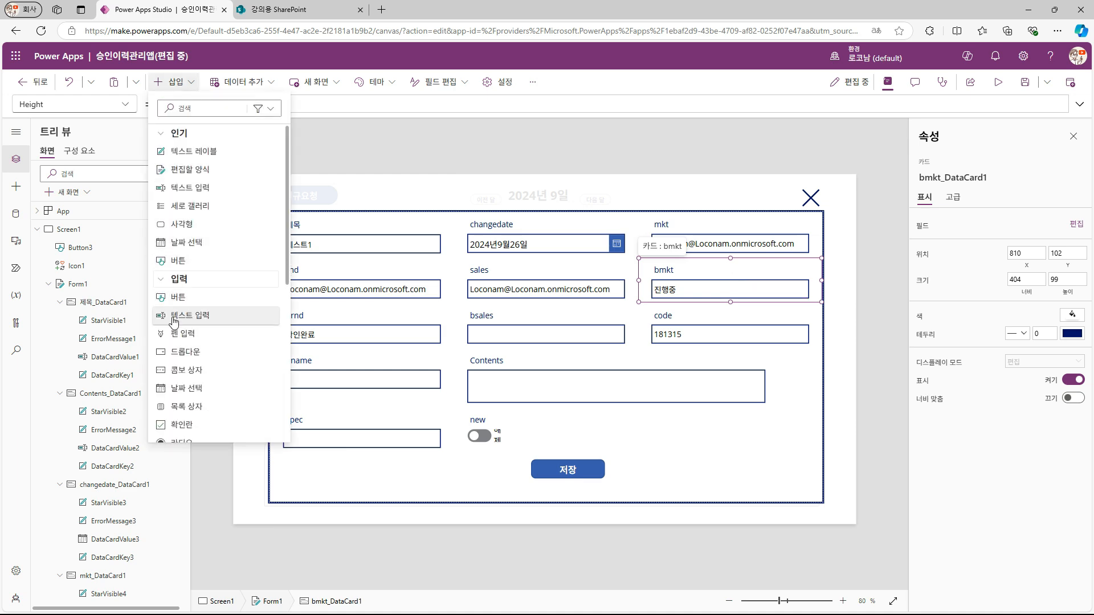
{"action": "left_click", "coordinate": [249, 342]}
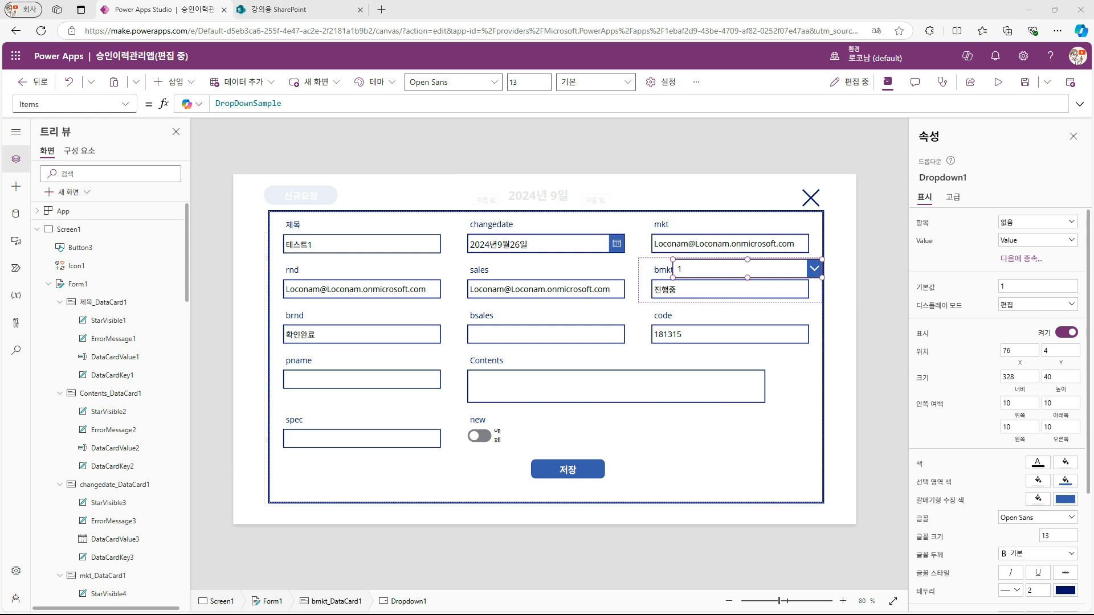
{"action": "left_click", "coordinate": [730, 270]}
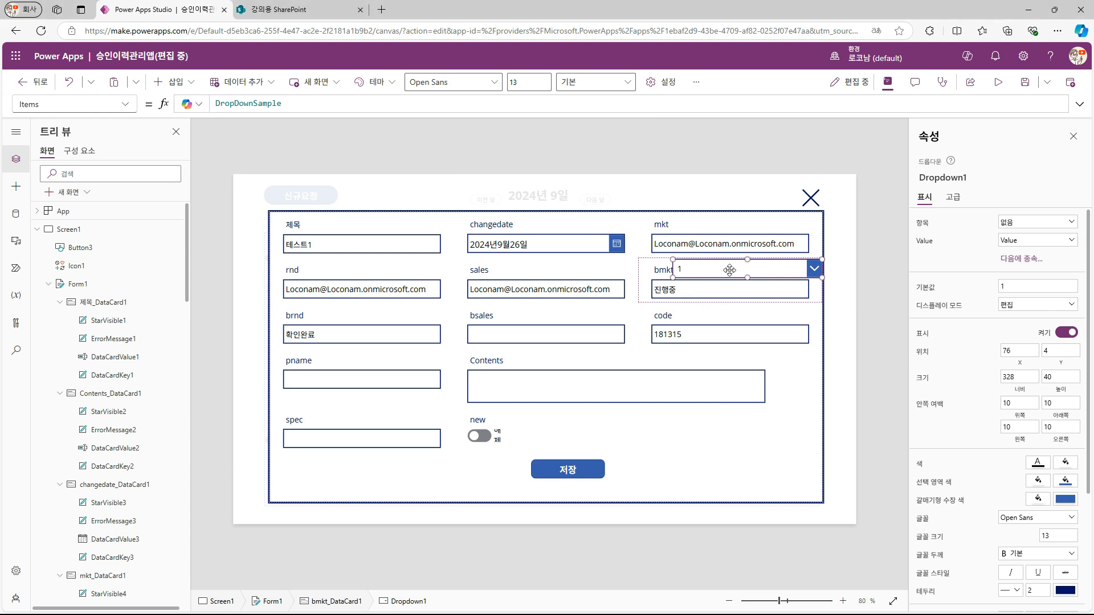
Step: Set the bmkt dropdown's Items formula to [Blank(),"진행중","확인완료","해당없음"]
{"action": "left_click_drag", "start_coordinate": [288, 103], "coordinate": [3, 102]}
{"action": "type", "text": "[Blank()"}
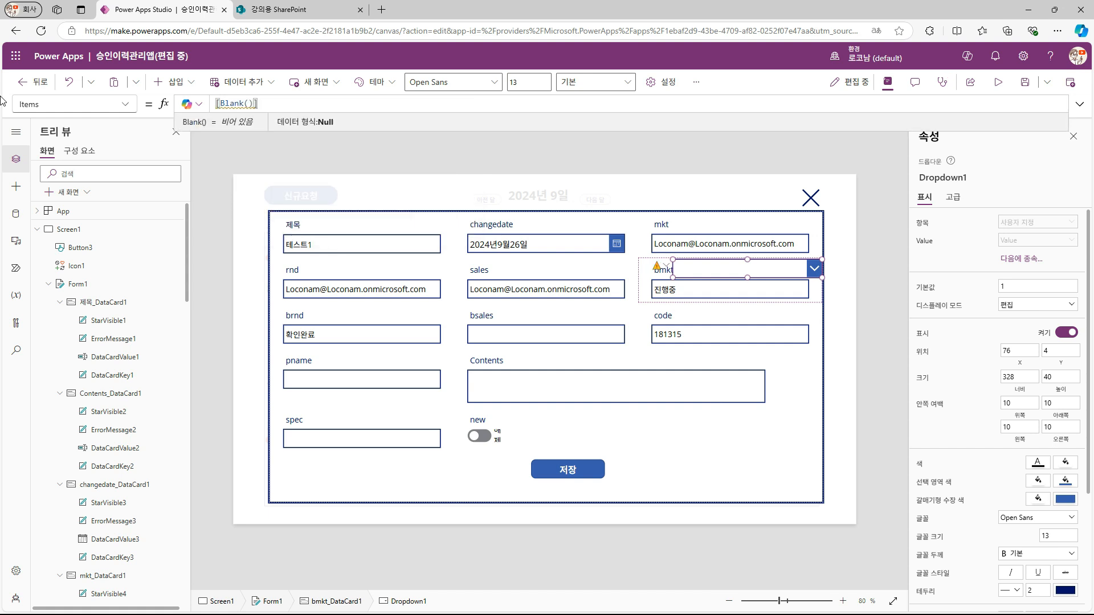
{"action": "type", "text": ",\"진행 지"}
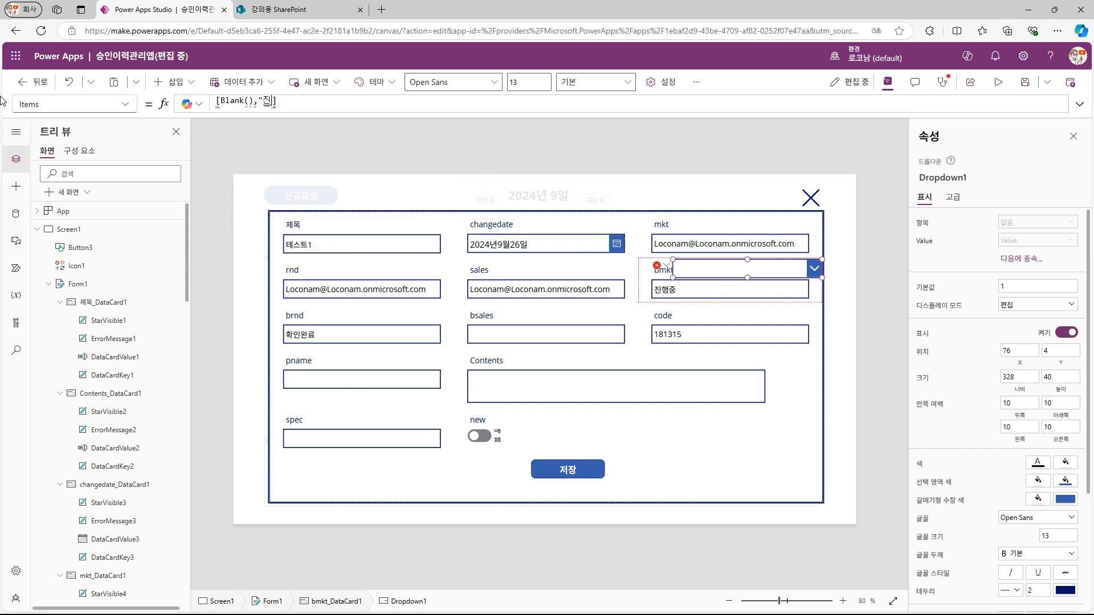
{"action": "type", "text": "중\",\"확인완료\",\"해당없음\""}
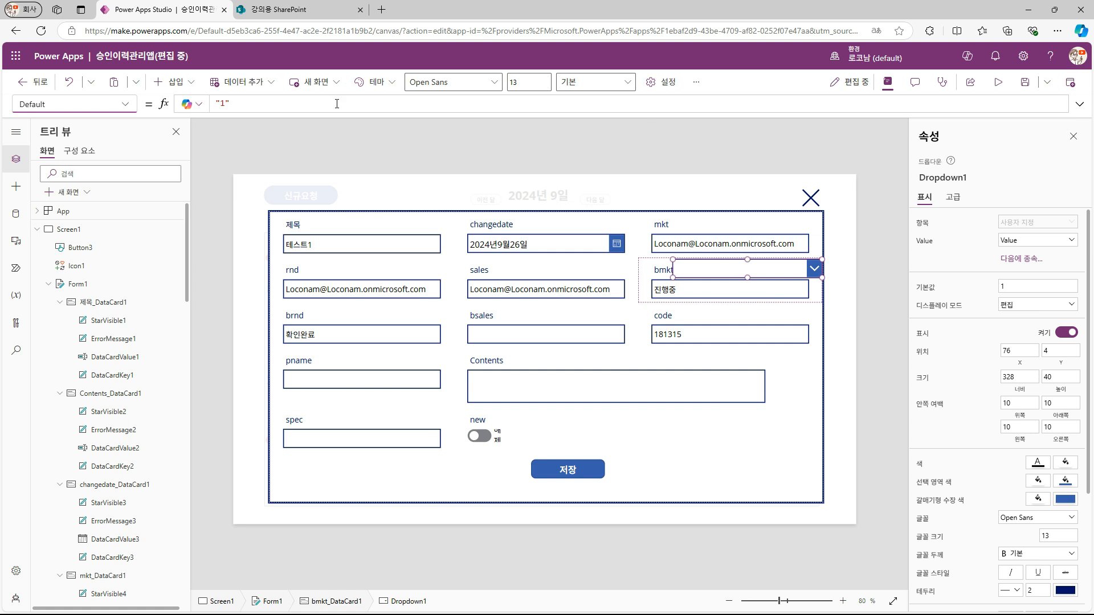
Step: Set the bmkt dropdown's Default formula to Parent.Default
{"action": "left_click", "coordinate": [337, 104]}
{"action": "key", "text": "ctrl+a"}
{"action": "type", "text": "P"}
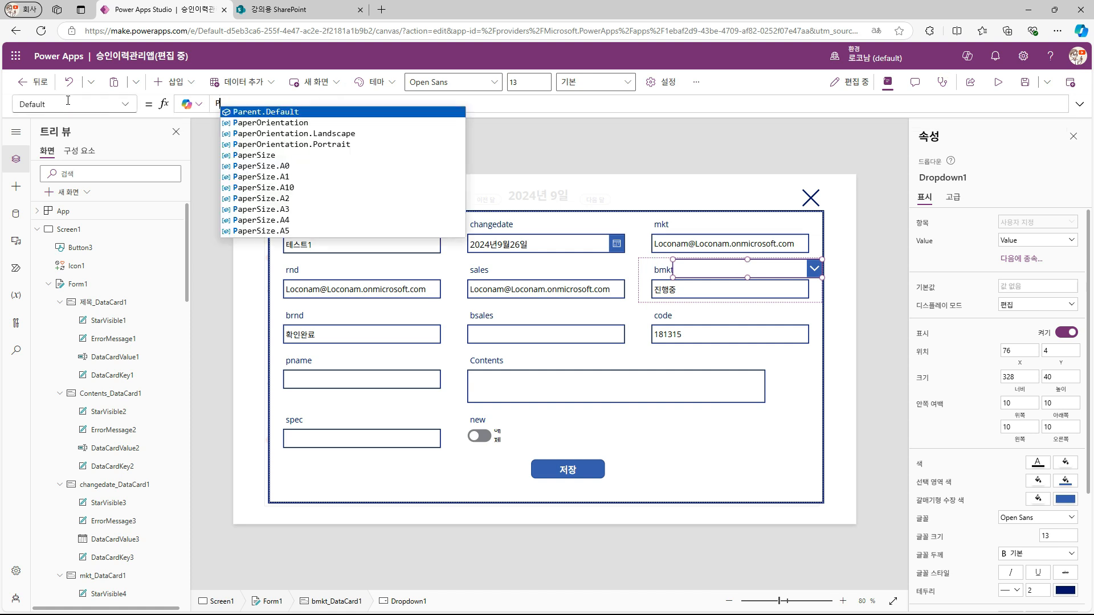
{"action": "key", "text": "Tab"}
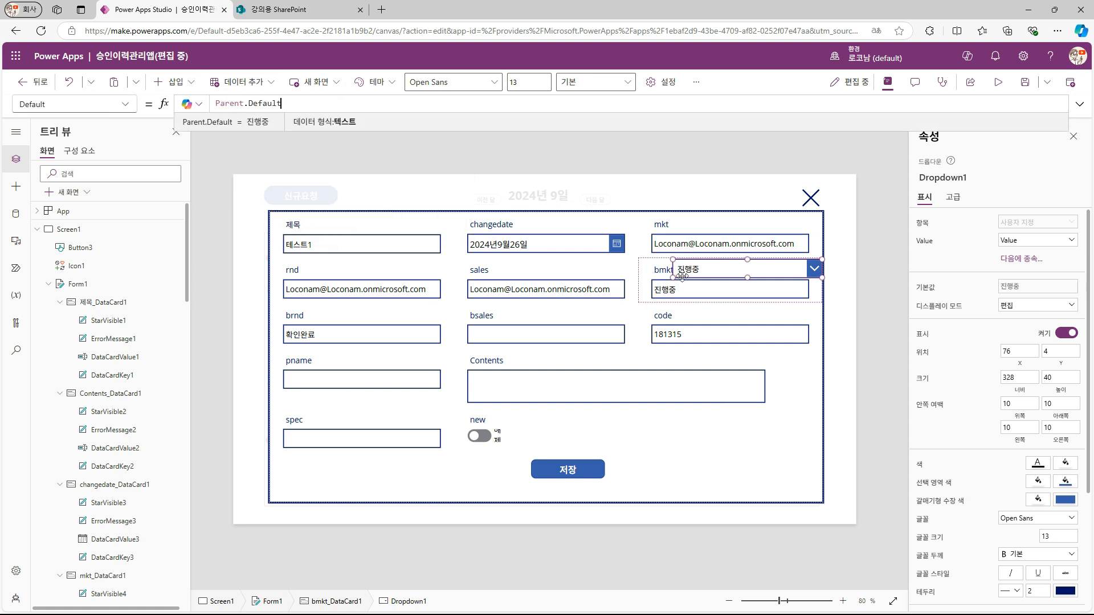
Step: Delete the bmkt card's original text input and move the dropdown into its place beneath the field label
{"action": "left_click", "coordinate": [677, 296]}
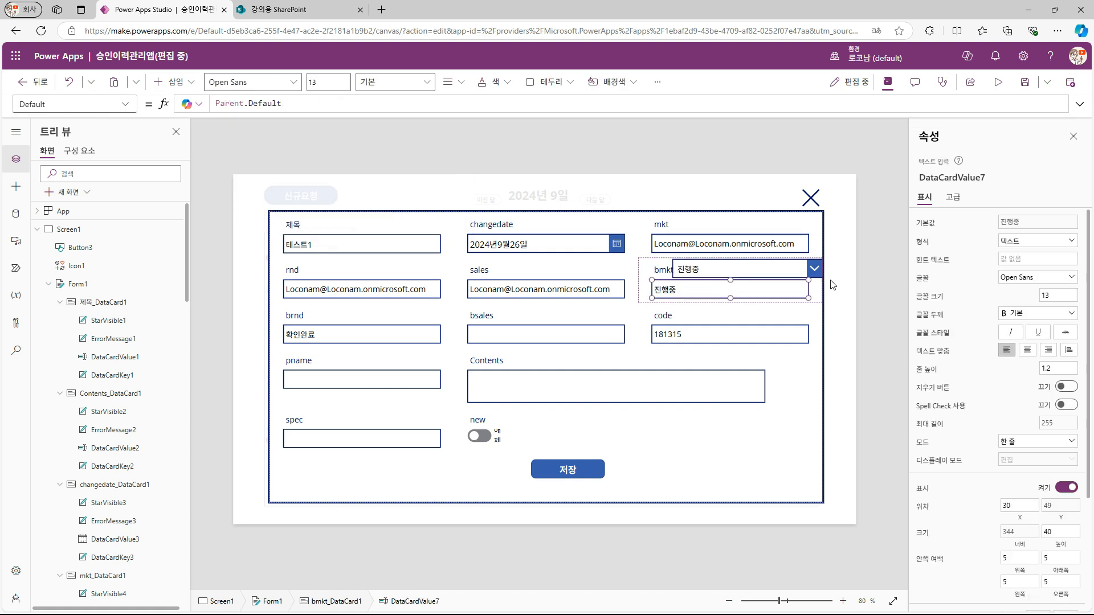
{"action": "left_click", "coordinate": [760, 286]}
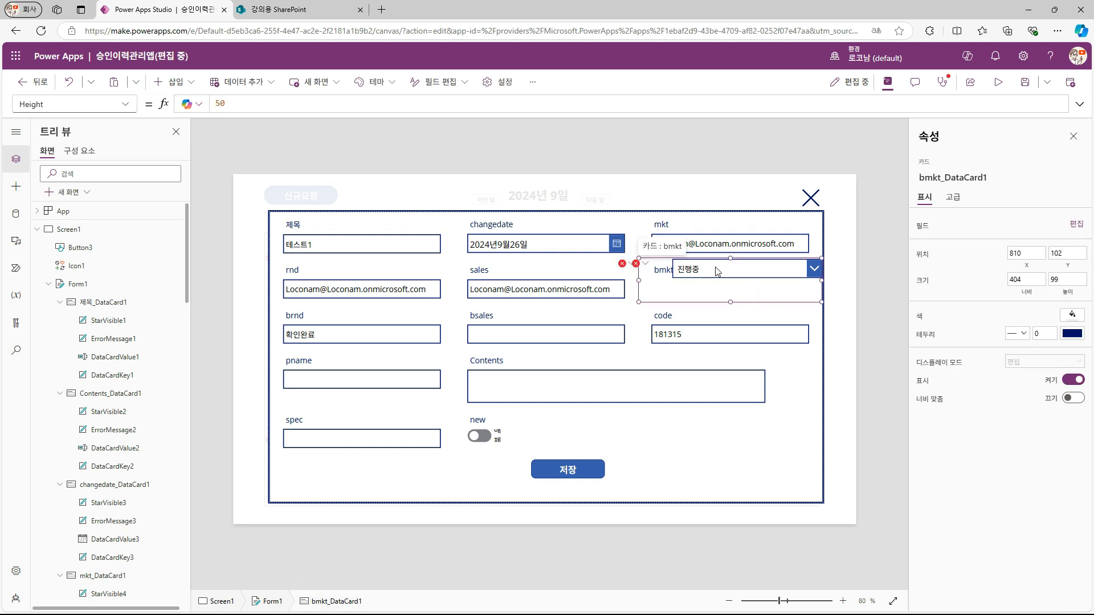
{"action": "left_click_drag", "start_coordinate": [714, 270], "coordinate": [697, 287]}
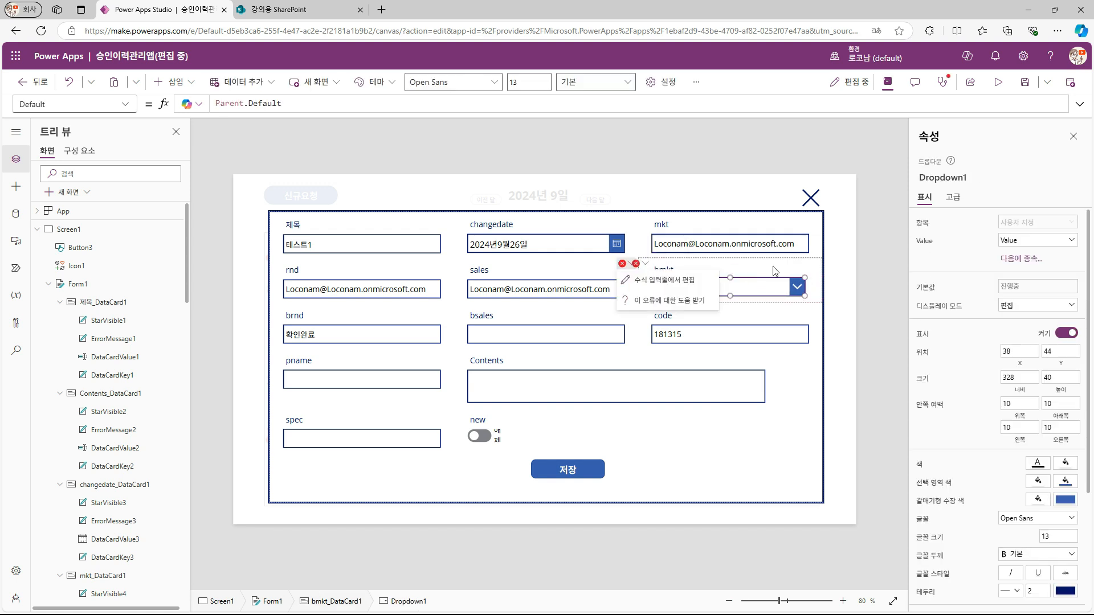
Step: Replace the DataCardValue7.Text reference in the bmkt card's Update formula with Dropdown1's Selected property
{"action": "left_click", "coordinate": [771, 264]}
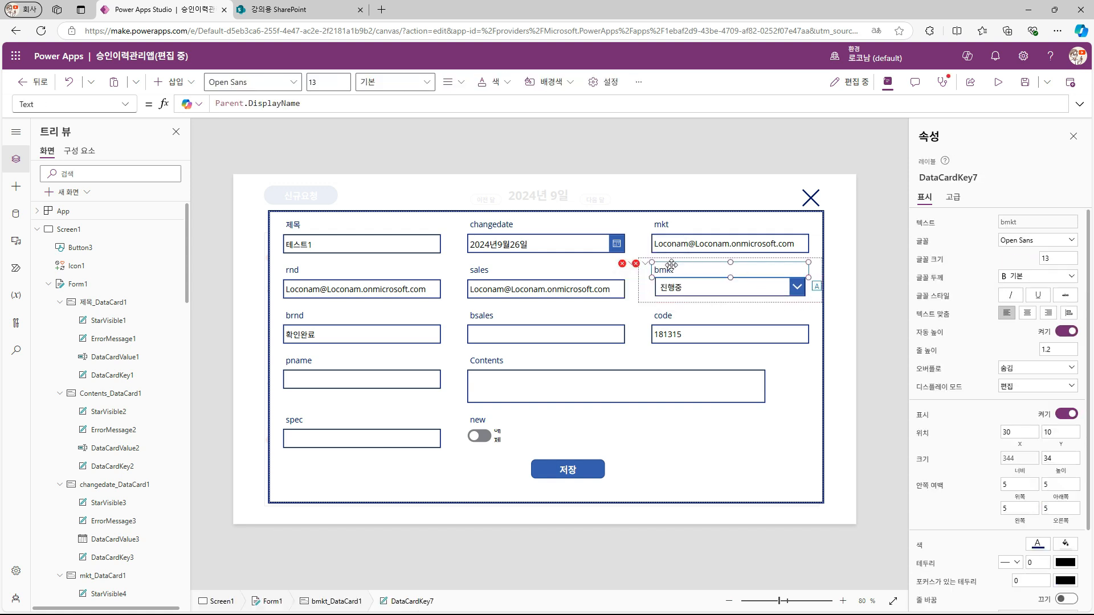
{"action": "left_click", "coordinate": [644, 279]}
{"action": "left_click_drag", "start_coordinate": [225, 104], "coordinate": [352, 106]}
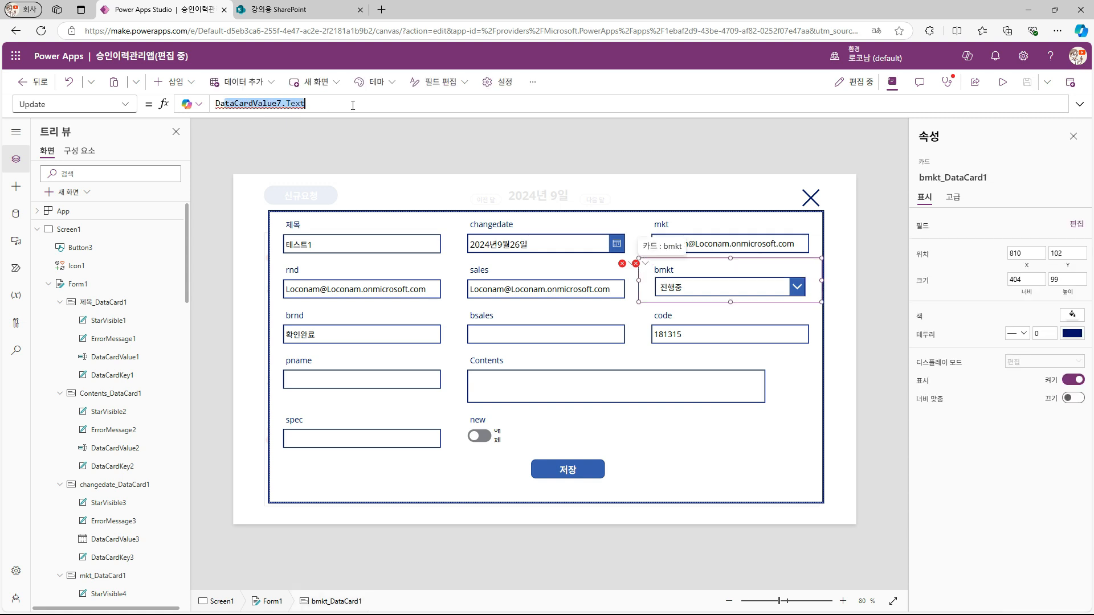
{"action": "double_click", "coordinate": [371, 106]}
{"action": "left_click", "coordinate": [677, 136]}
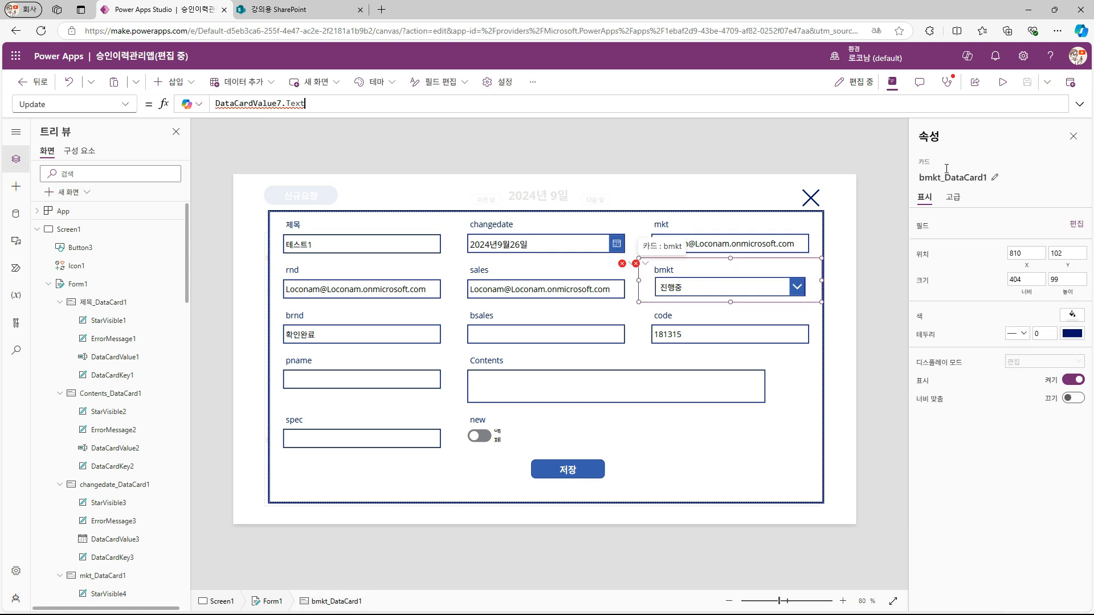
{"action": "left_click_drag", "start_coordinate": [333, 105], "coordinate": [151, 104]}
{"action": "type", "text": "Dropdown1."}
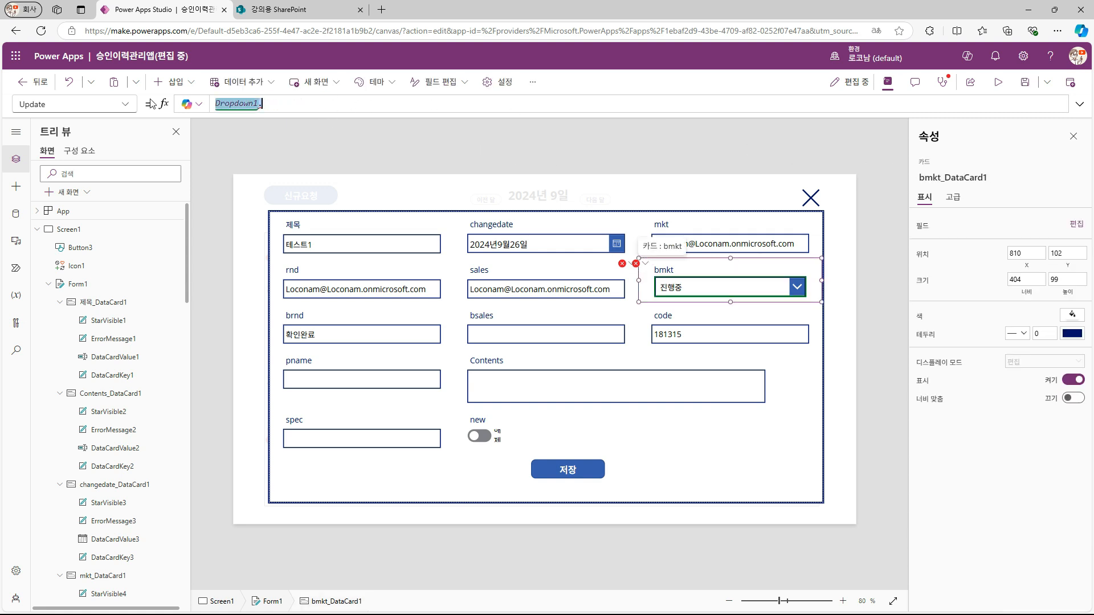
{"action": "type", "text": "Selected"}
Step: Resolve the bmkt card's remaining ErrorMessage7 Y formula error and copy the dropdown into the brnd card
{"action": "left_click", "coordinate": [667, 261]}
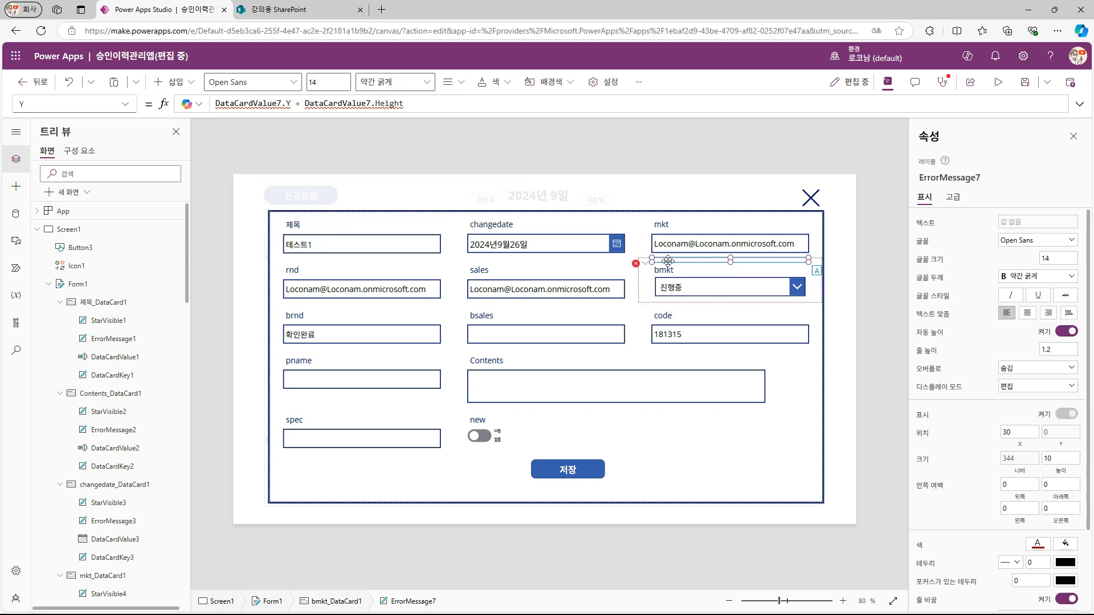
{"action": "left_click", "coordinate": [673, 270]}
{"action": "left_click", "coordinate": [724, 287]}
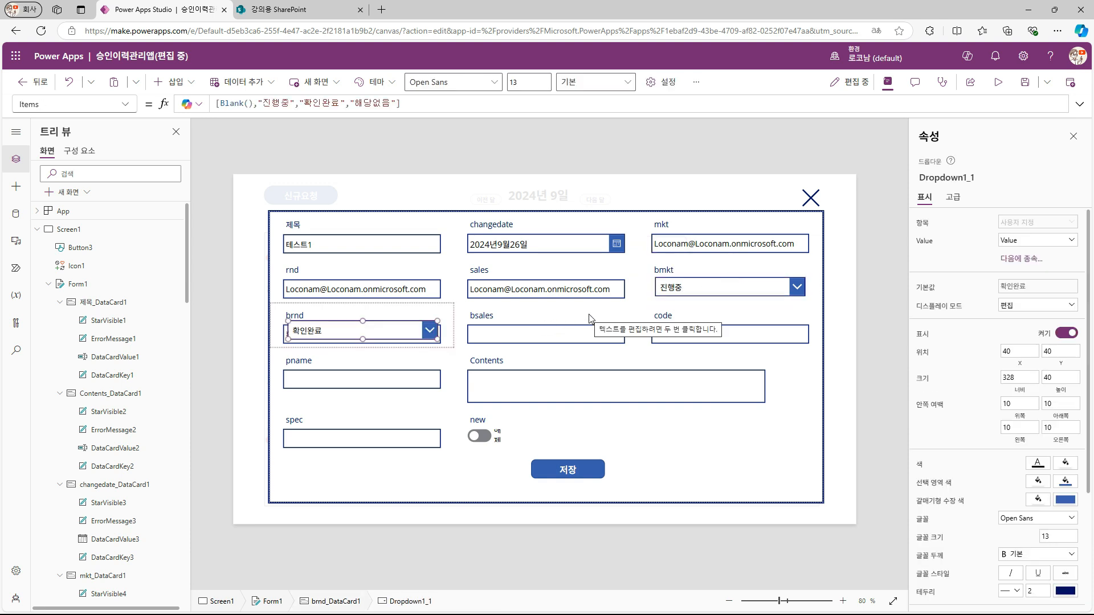
Step: Paste the status dropdown into the bsales card and delete the original text inputs of the brnd and bsales cards
{"action": "left_click", "coordinate": [593, 318]}
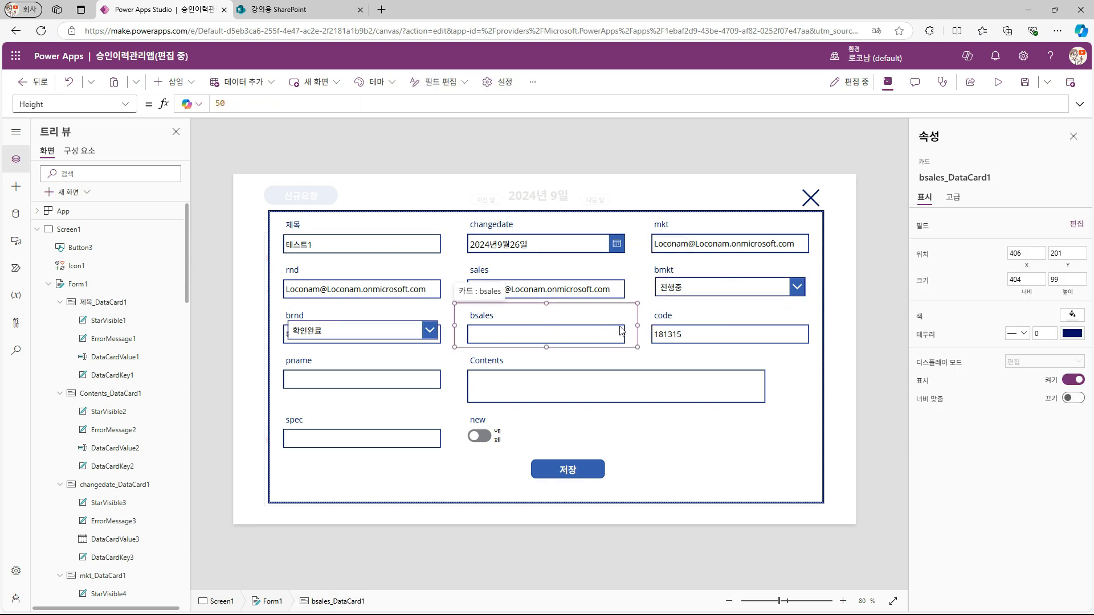
{"action": "key", "text": "ctrl+v"}
{"action": "left_click", "coordinate": [347, 329]}
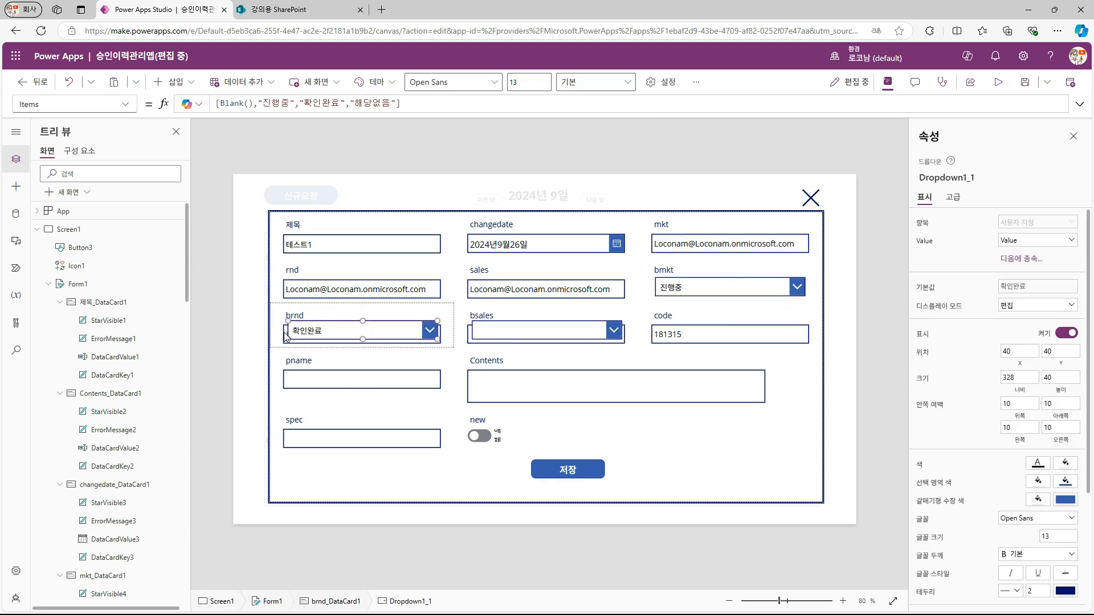
{"action": "left_click", "coordinate": [285, 330]}
{"action": "key", "text": "Delete"}
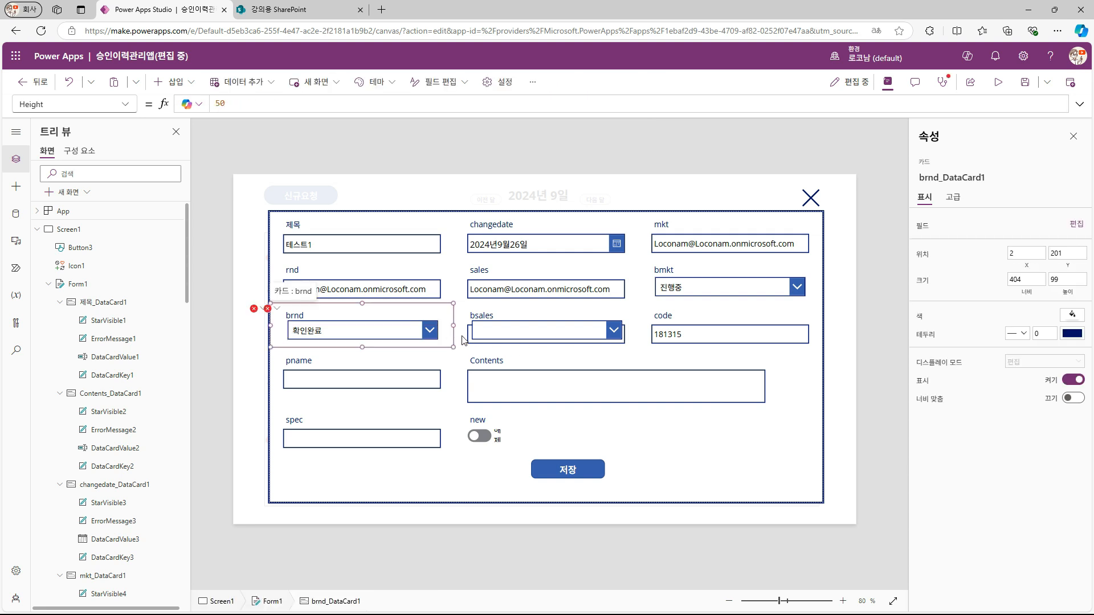
{"action": "left_click", "coordinate": [473, 346]}
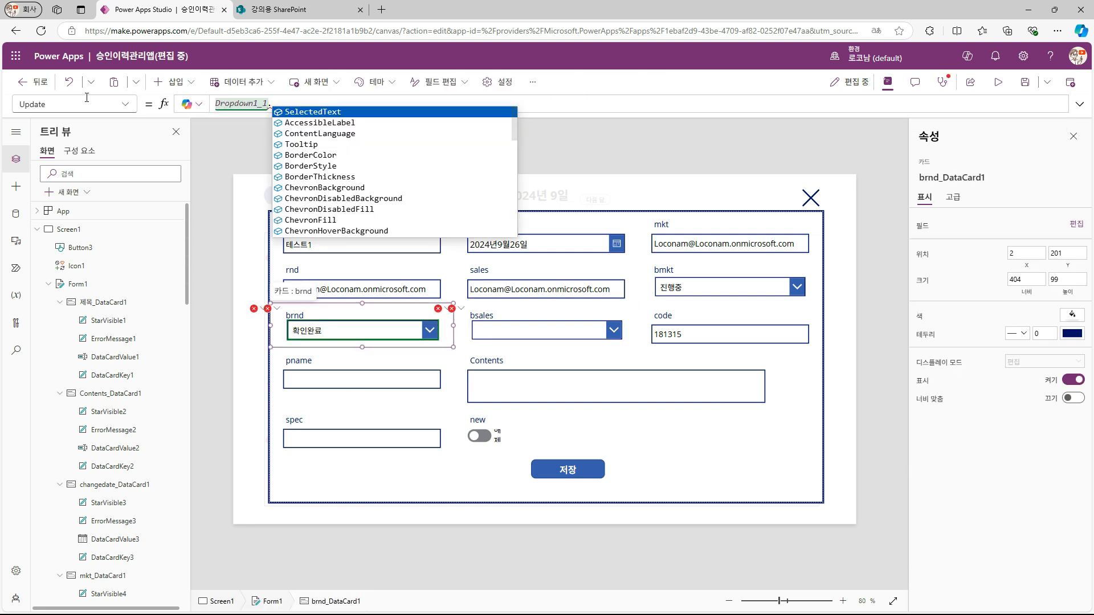
Step: Set the brnd card's Update formula to Dropdown1_1.Selected.Value
{"action": "type", "text": "se"}
{"action": "key", "text": "Down"}
{"action": "key", "text": "Tab"}
{"action": "type", "text": ".Value"}
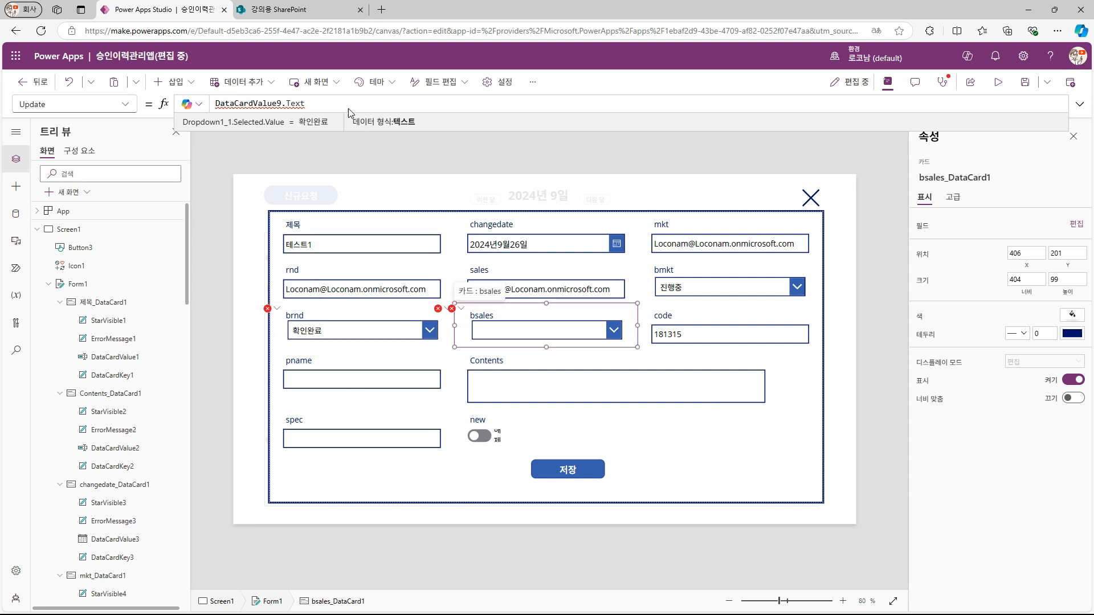
Step: Set the bsales card's Update formula to Dropdown1_2.Selected.Value and resolve the brnd card's remaining formula error
{"action": "left_click_drag", "start_coordinate": [332, 102], "coordinate": [179, 103]}
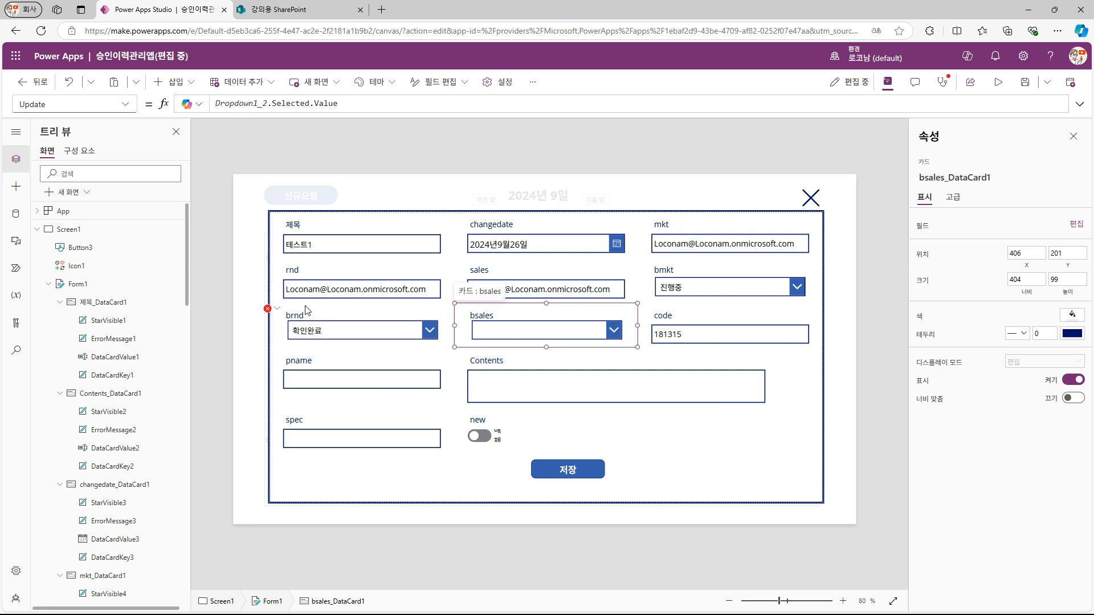
{"action": "left_click", "coordinate": [275, 309]}
{"action": "left_click", "coordinate": [291, 329]}
Step: Change the form labels 제목, changedate and mkt to 과제명, 요청일 and 마케터
{"action": "left_click", "coordinate": [298, 230]}
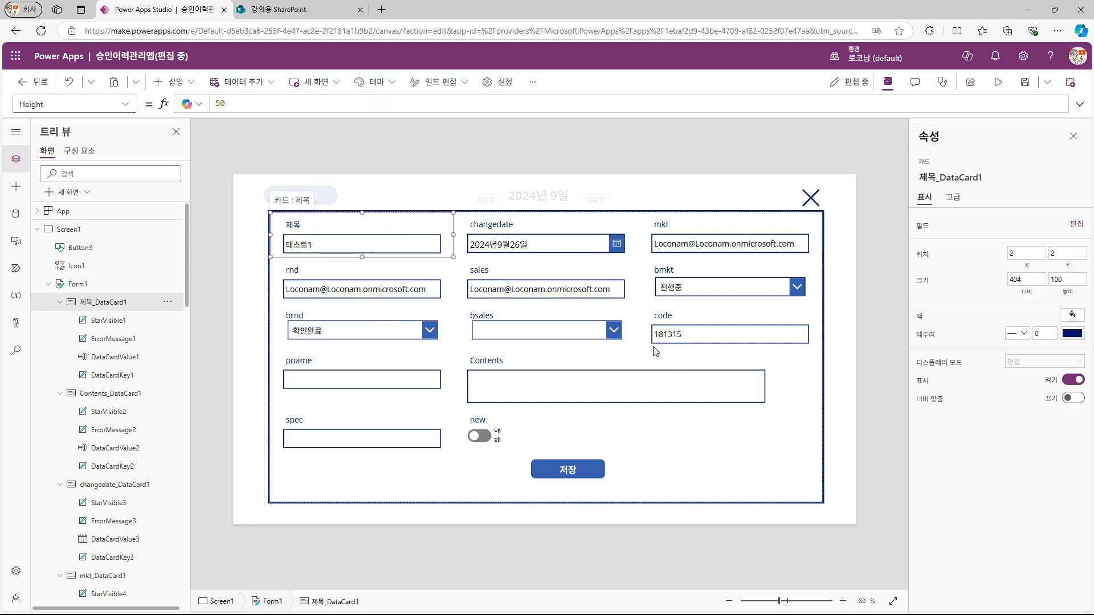
{"action": "left_click", "coordinate": [301, 228]}
{"action": "type", "text": "r과제명"}
{"action": "left_click", "coordinate": [509, 228]}
{"action": "type", "text": "요청일"}
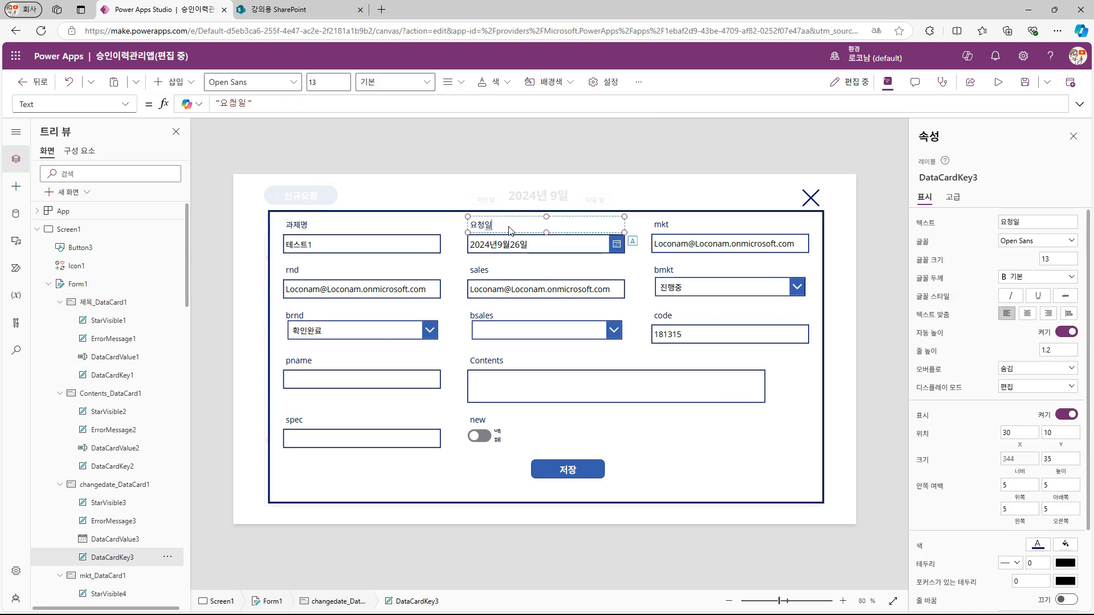
{"action": "left_click", "coordinate": [662, 224]}
{"action": "type", "text": "마케터"}
Step: Change the form labels rnd, sales and bmkt to 연구원, 구매담당 and 마케팅진행사항
{"action": "left_click", "coordinate": [297, 270]}
{"action": "type", "text": "연구원"}
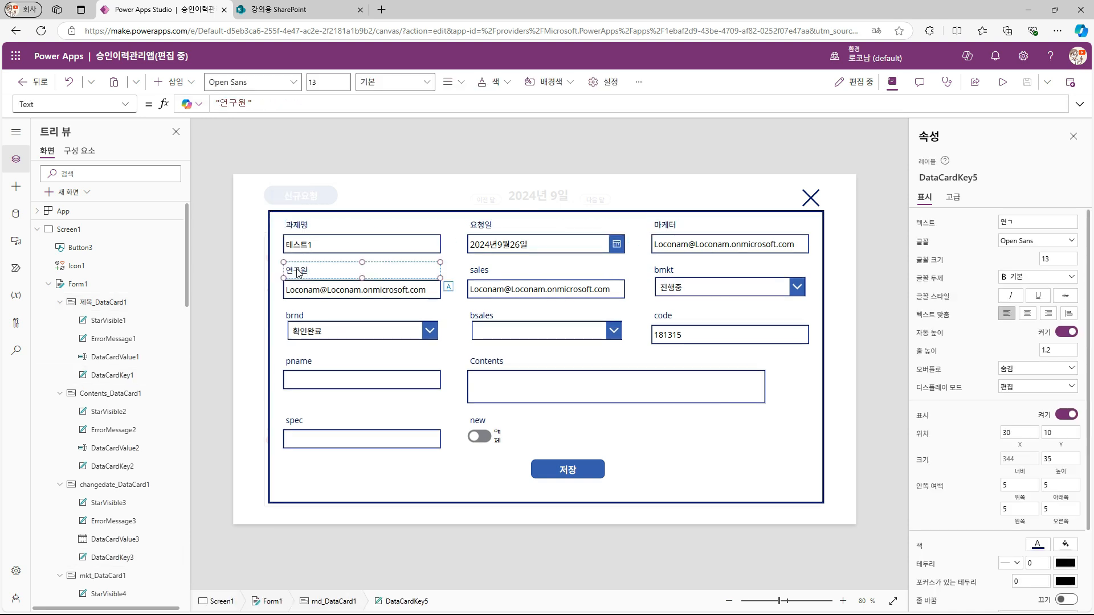
{"action": "left_click", "coordinate": [489, 272]}
{"action": "type", "text": "구매담당"}
{"action": "left_click", "coordinate": [672, 270]}
{"action": "type", "text": "마케팅진행사항"}
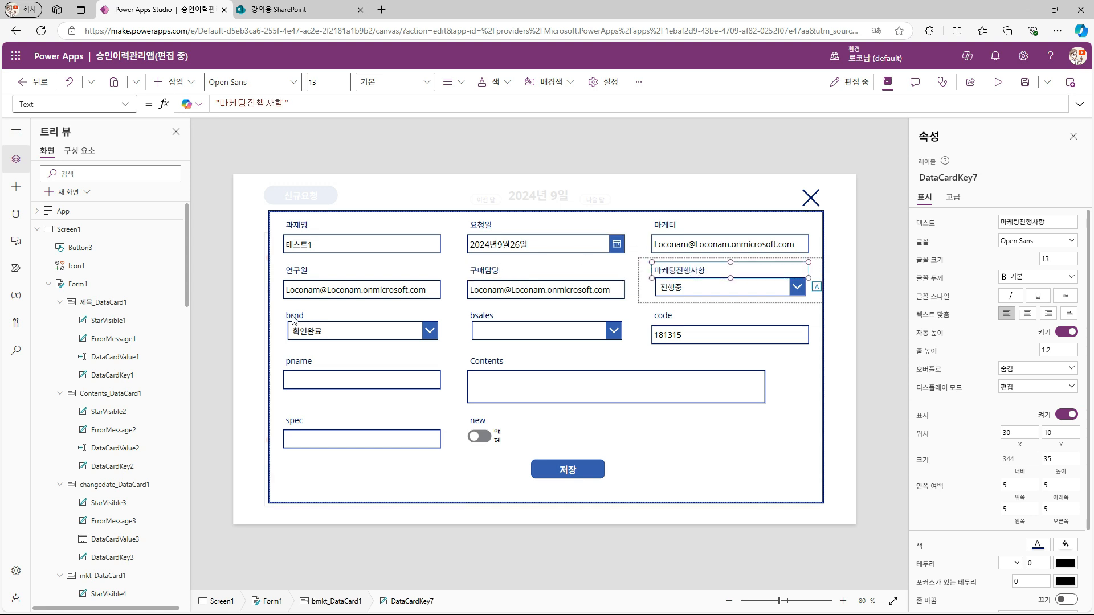
Step: Change the brnd label to 연구소 진행사항 and the bsales label to 구매팀 진행사항
{"action": "left_click", "coordinate": [315, 318]}
{"action": "left_click", "coordinate": [315, 318]}
{"action": "type", "text": "연구소 진행사항"}
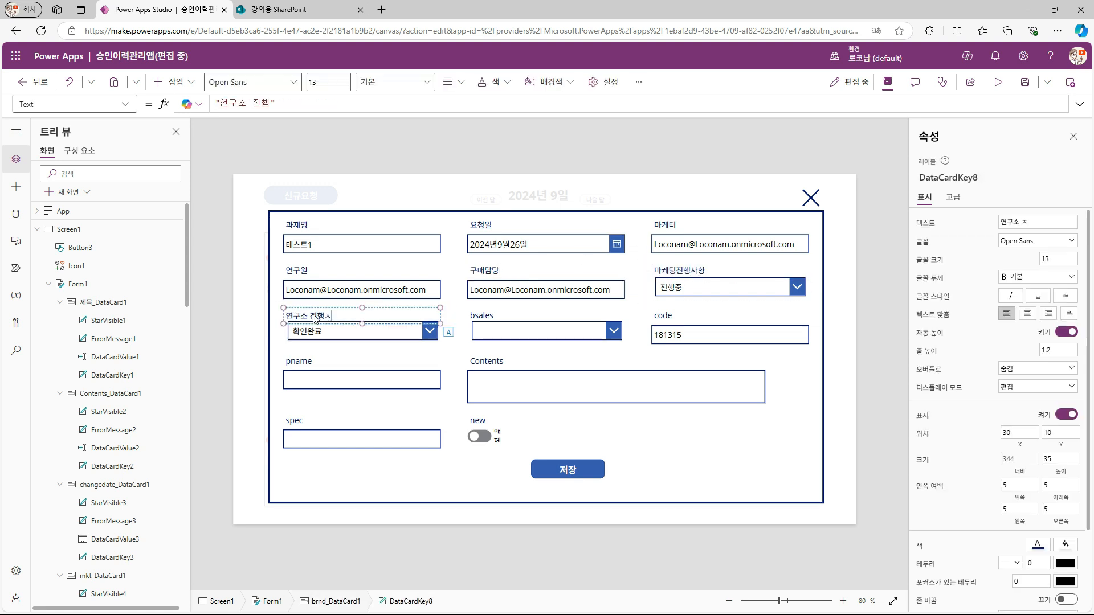
{"action": "left_click", "coordinate": [502, 317]}
{"action": "left_click", "coordinate": [501, 316]}
{"action": "type", "text": "구매팀 진행사항"}
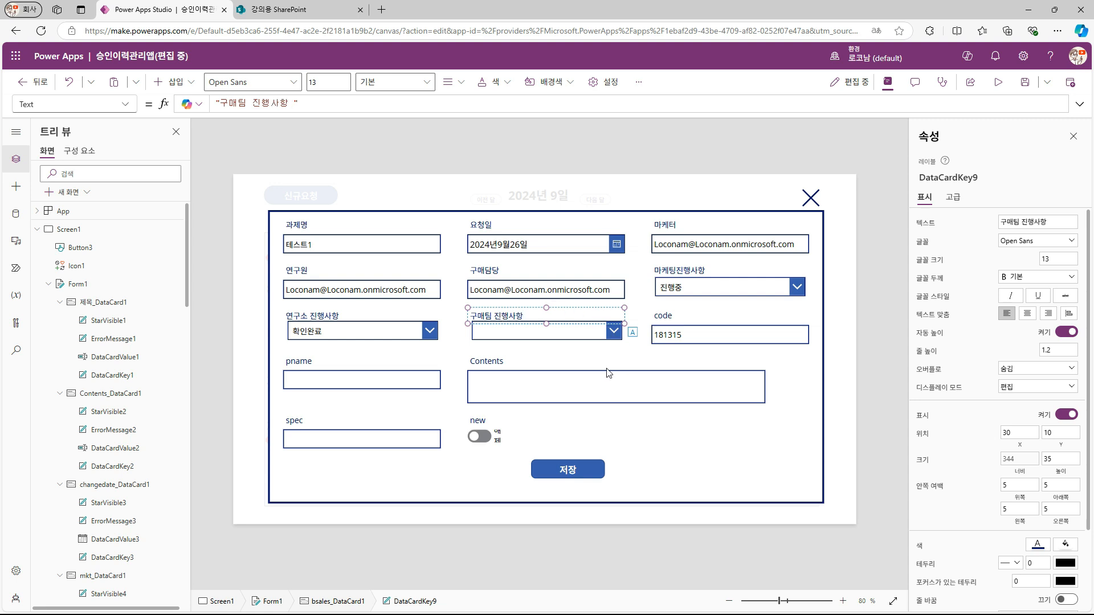
Step: Change the pname label to 제품명 and the Contents label to 내용
{"action": "left_click", "coordinate": [358, 362]}
{"action": "left_click_drag", "start_coordinate": [310, 104], "coordinate": [167, 103]}
{"action": "key", "text": "BackSpace"}
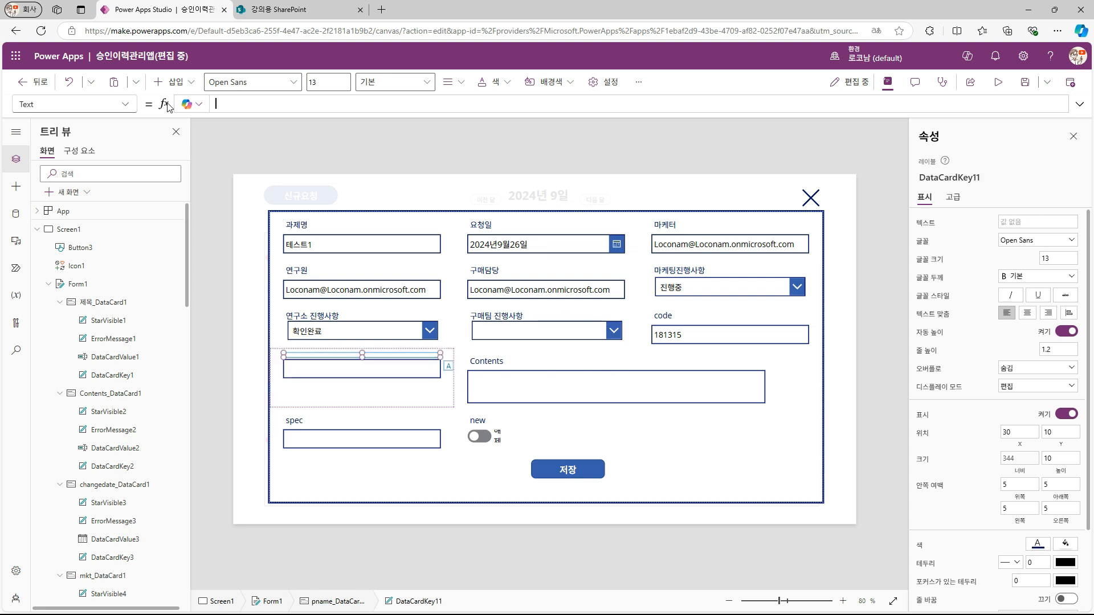
{"action": "type", "text": "제품며"}
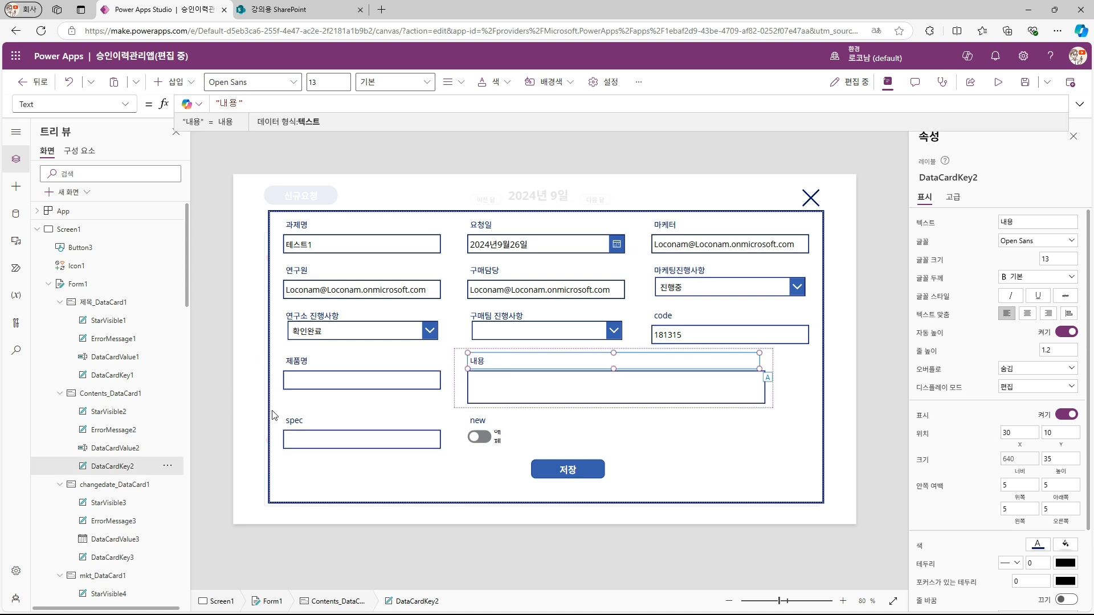
{"action": "left_click", "coordinate": [322, 421]}
{"action": "left_click", "coordinate": [317, 420]}
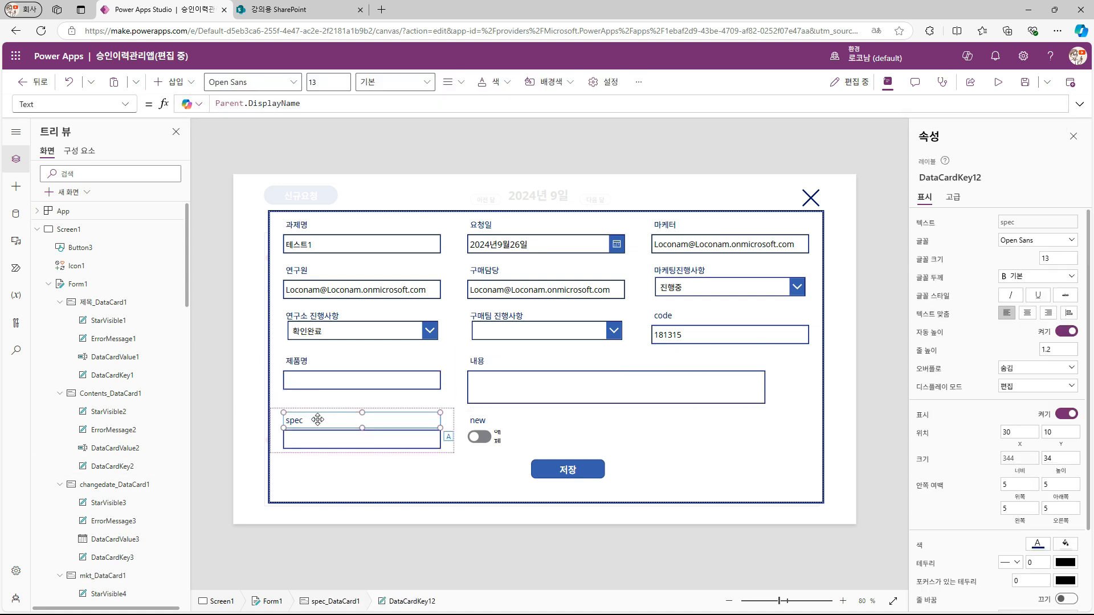
{"action": "left_click", "coordinate": [332, 457]}
{"action": "left_click", "coordinate": [452, 432]}
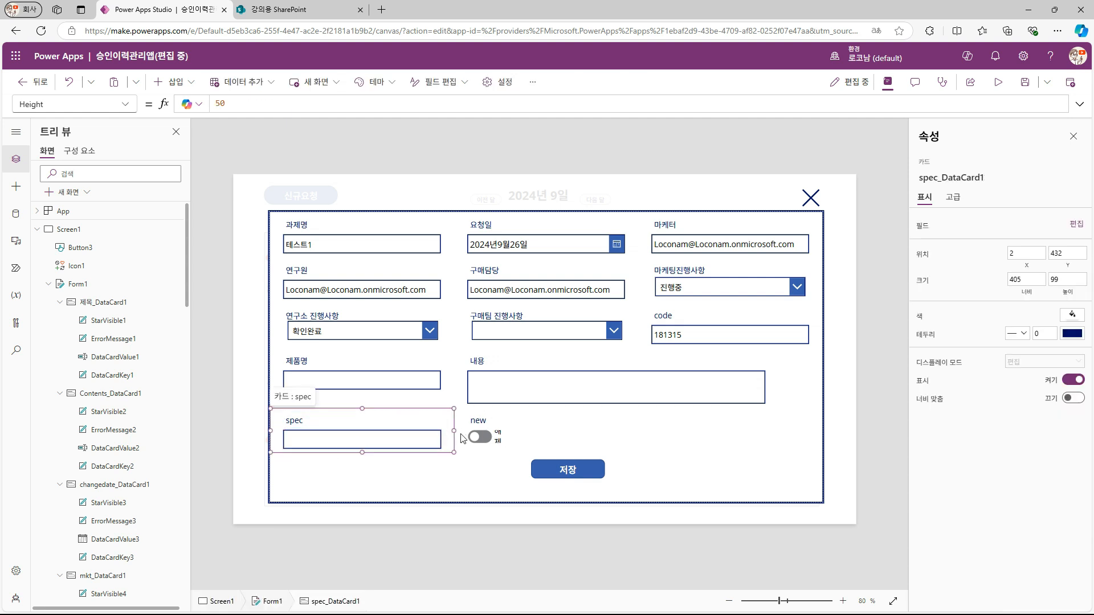
{"action": "left_click", "coordinate": [405, 440]}
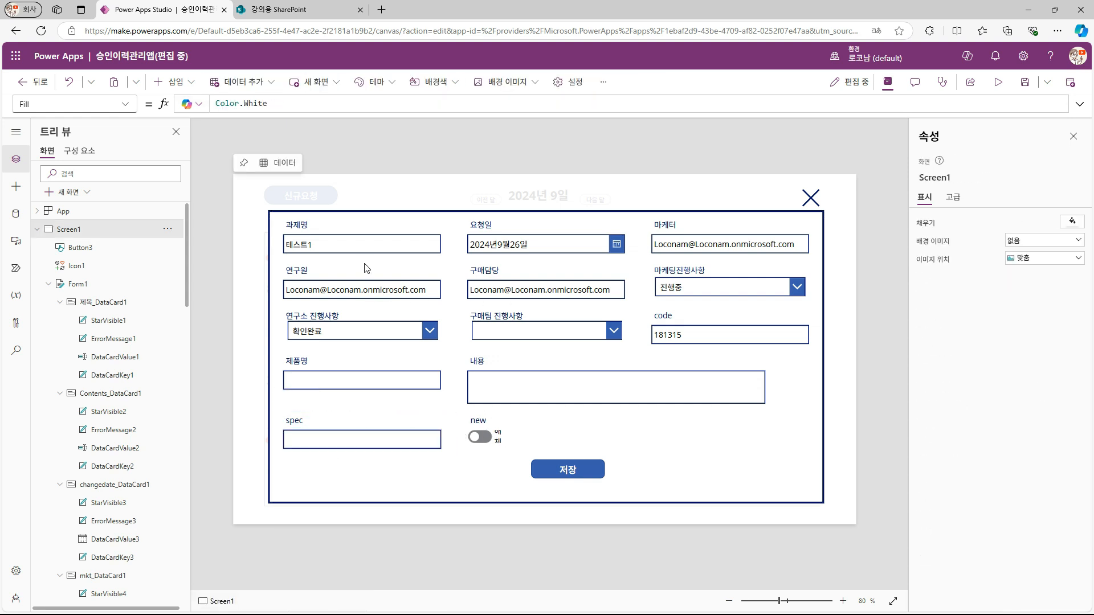
Step: Insert a combo box into the 연구원 (rnd) card of the form
{"action": "left_click", "coordinate": [366, 269]}
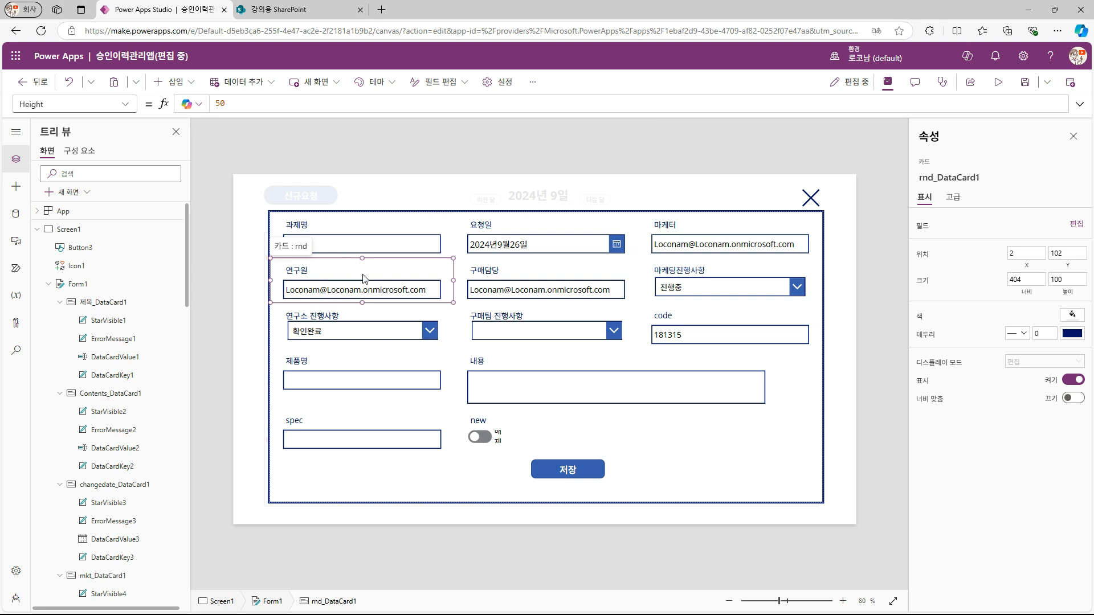
{"action": "left_click", "coordinate": [368, 270]}
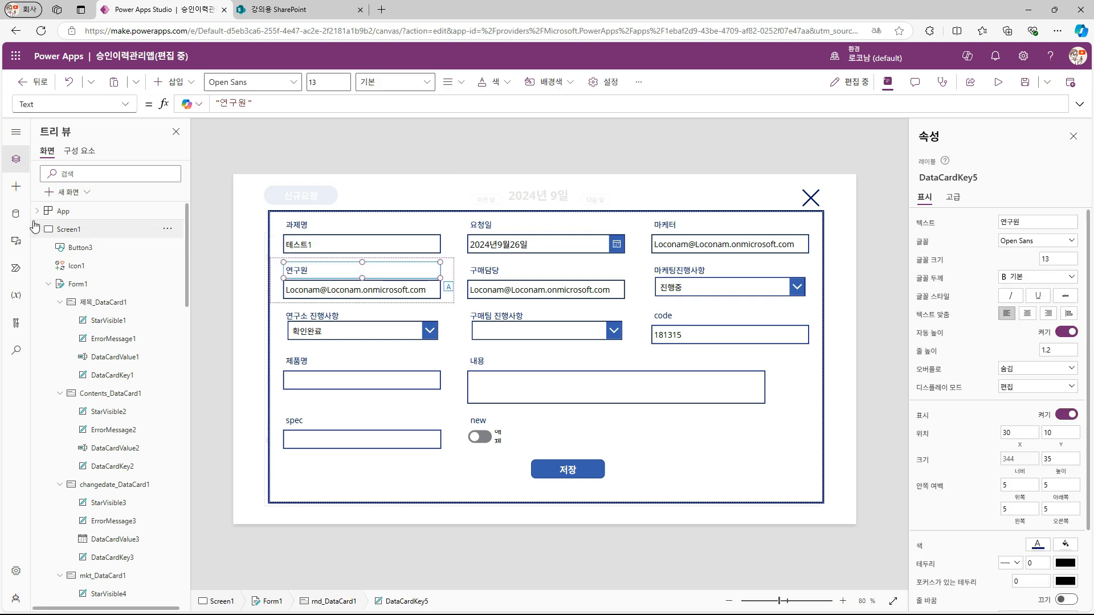
{"action": "left_click", "coordinate": [169, 81]}
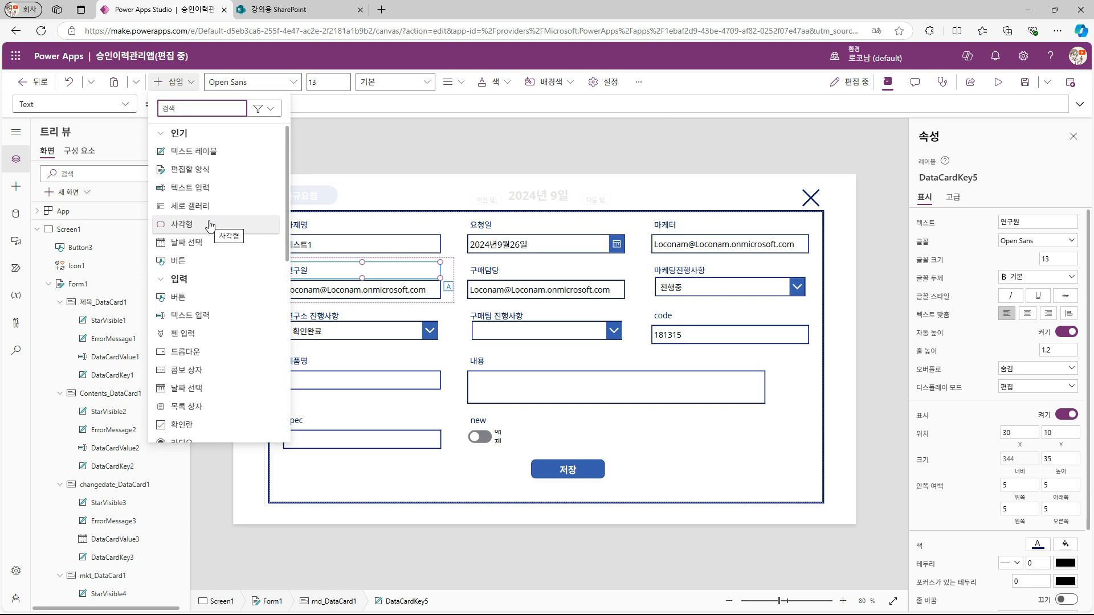
{"action": "left_click", "coordinate": [160, 370]}
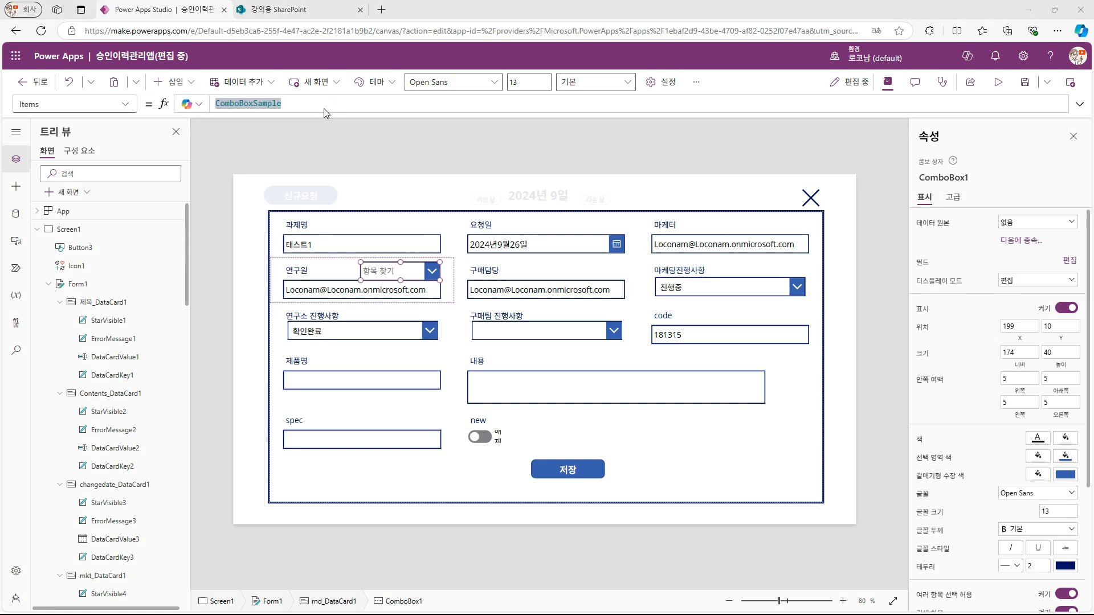
Step: Set the combo box's Items formula to Office365사용자.SearchUser({searchTerm:ComboBox1.SearchText,top:10})
{"action": "type", "text": "Off"}
{"action": "key", "text": "Down"}
{"action": "key", "text": "Tab"}
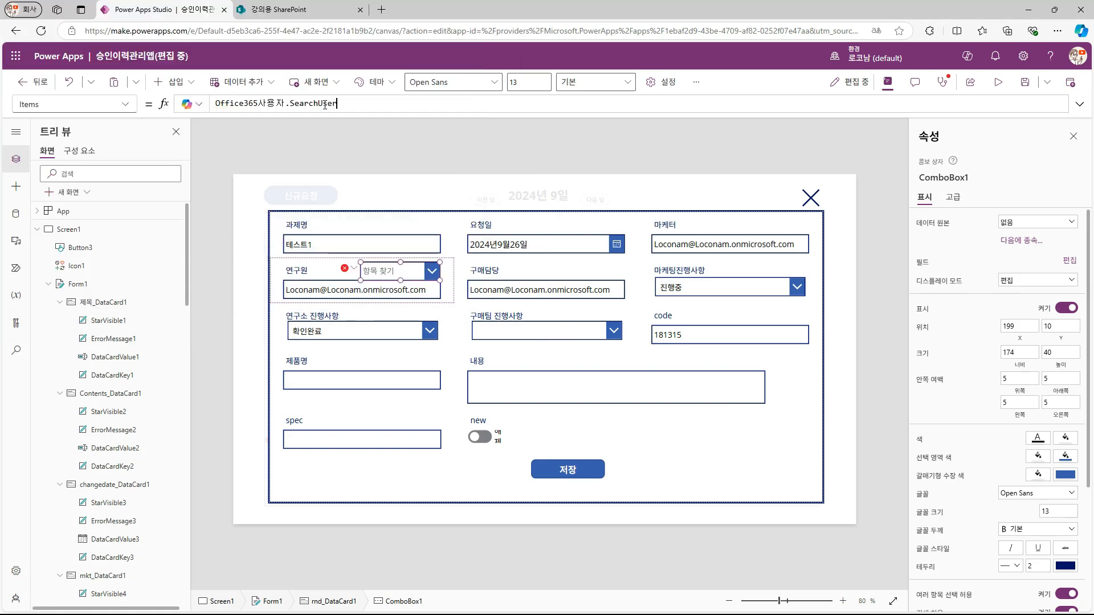
{"action": "type", "text": "({searchTerm:ComboBox1"}
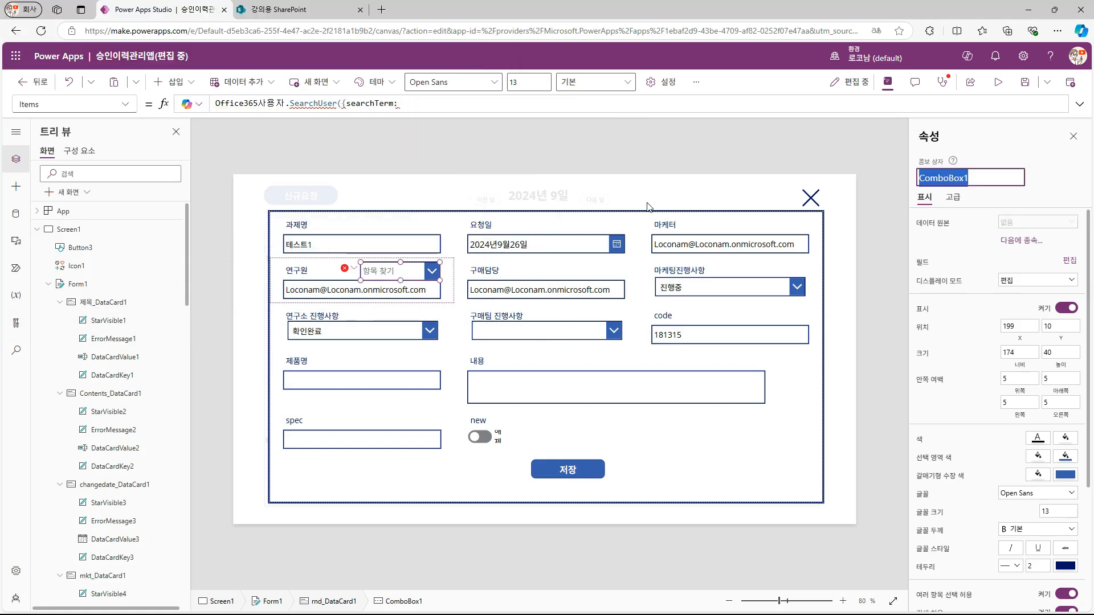
{"action": "type", "text": "."}
{"action": "key", "text": "Down"}
{"action": "key", "text": "Down"}
{"action": "key", "text": "Tab"}
{"action": "type", "text": ",top:10})"}
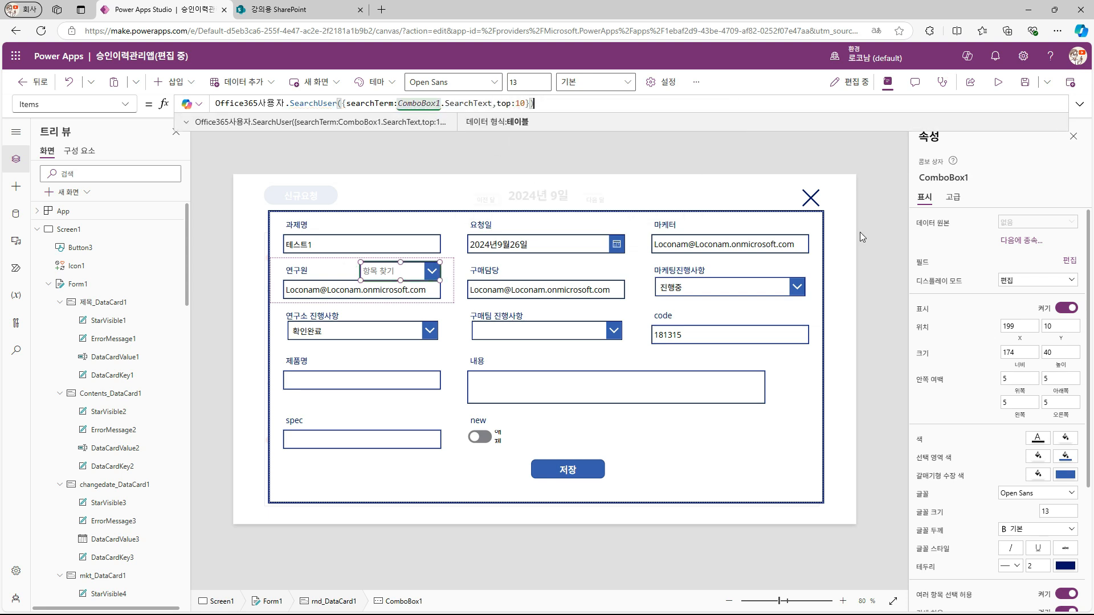
Step: Set both the primary text (기본 텍스트) and SearchField of the combo box to DisplayName
{"action": "left_click", "coordinate": [1066, 265]}
{"action": "left_click", "coordinate": [835, 233]}
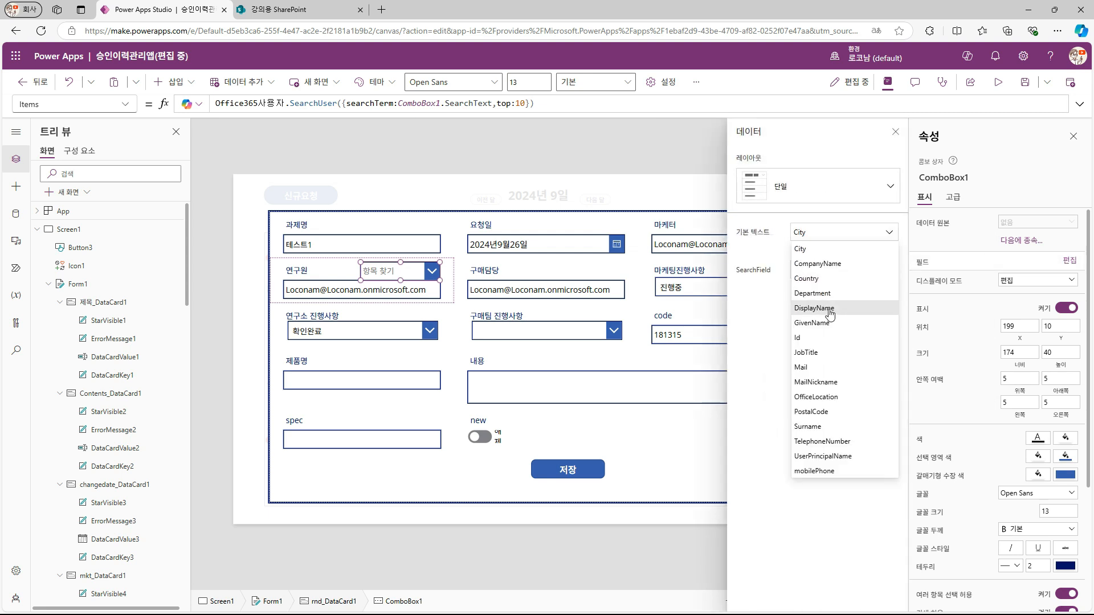
{"action": "left_click", "coordinate": [824, 314]}
{"action": "left_click", "coordinate": [837, 270]}
{"action": "left_click", "coordinate": [815, 346]}
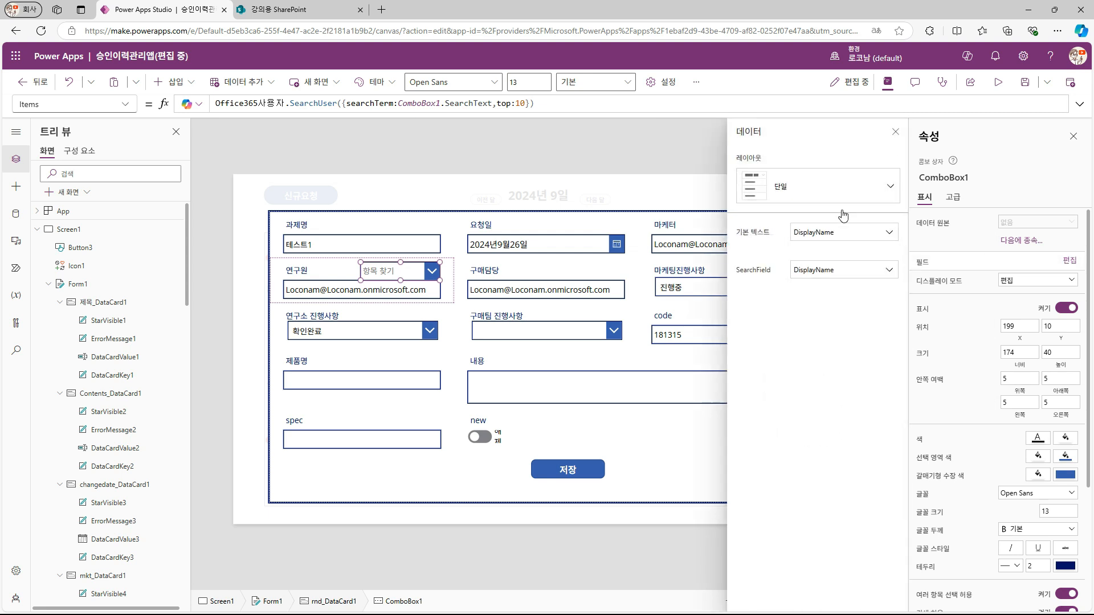
{"action": "left_click", "coordinate": [895, 134]}
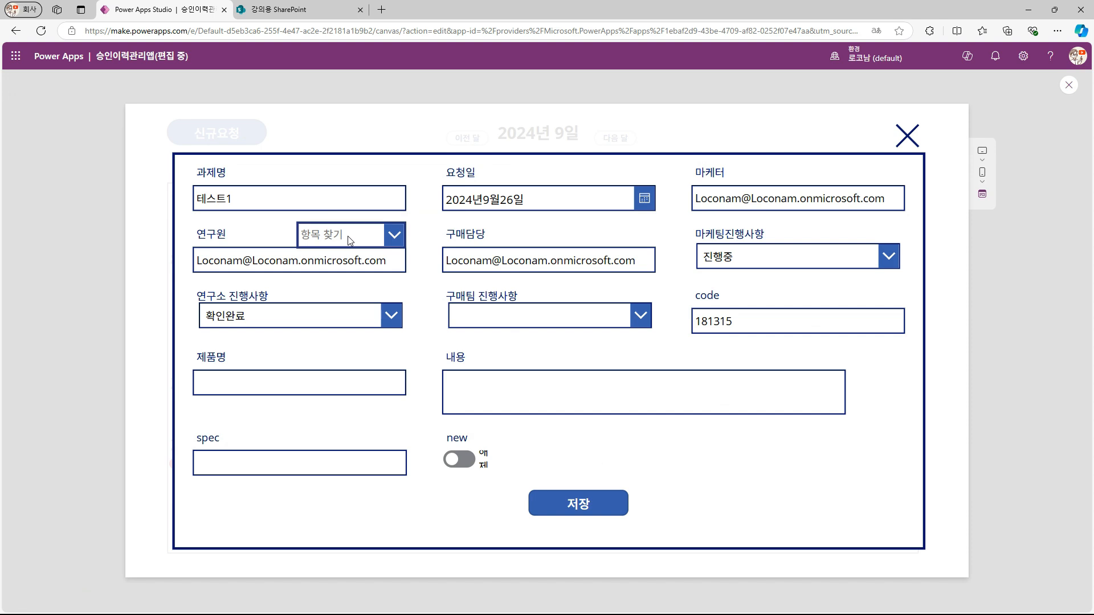
Step: Check the user list offered by the 연구원 combo box in the app preview
{"action": "left_click", "coordinate": [348, 238]}
{"action": "scroll", "coordinate": [330, 456], "scroll_direction": "down", "scroll_amount": 2}
{"action": "scroll", "coordinate": [380, 412], "scroll_direction": "up", "scroll_amount": 3}
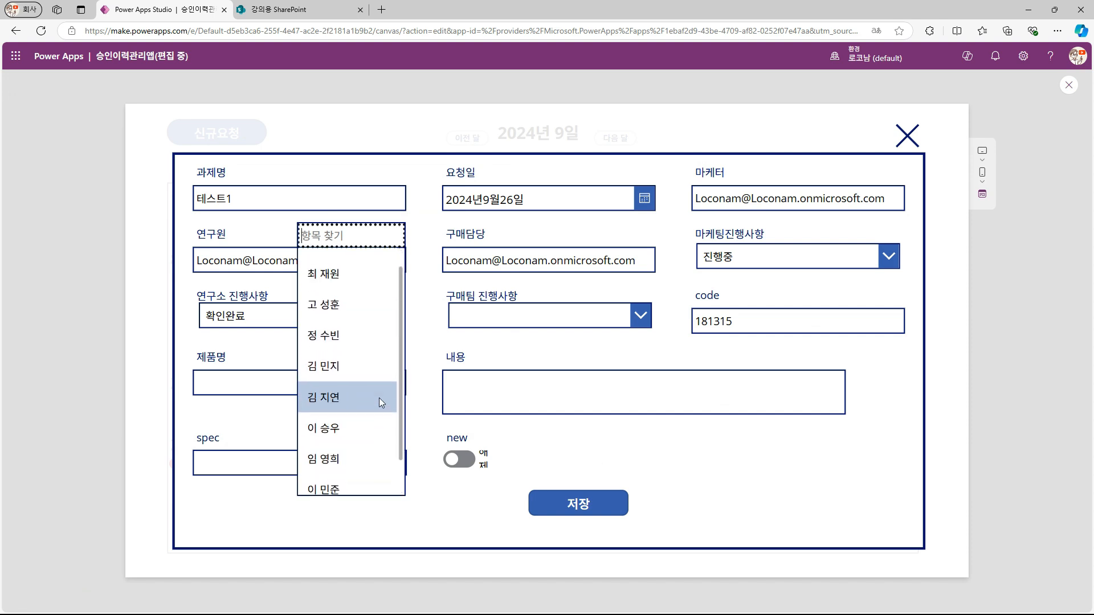
{"action": "key", "text": "Escape"}
Step: Turn off multiple selection (여러 항목 선택 허용) for the 연구원 combo box
{"action": "left_click", "coordinate": [412, 272]}
{"action": "left_click", "coordinate": [405, 272]}
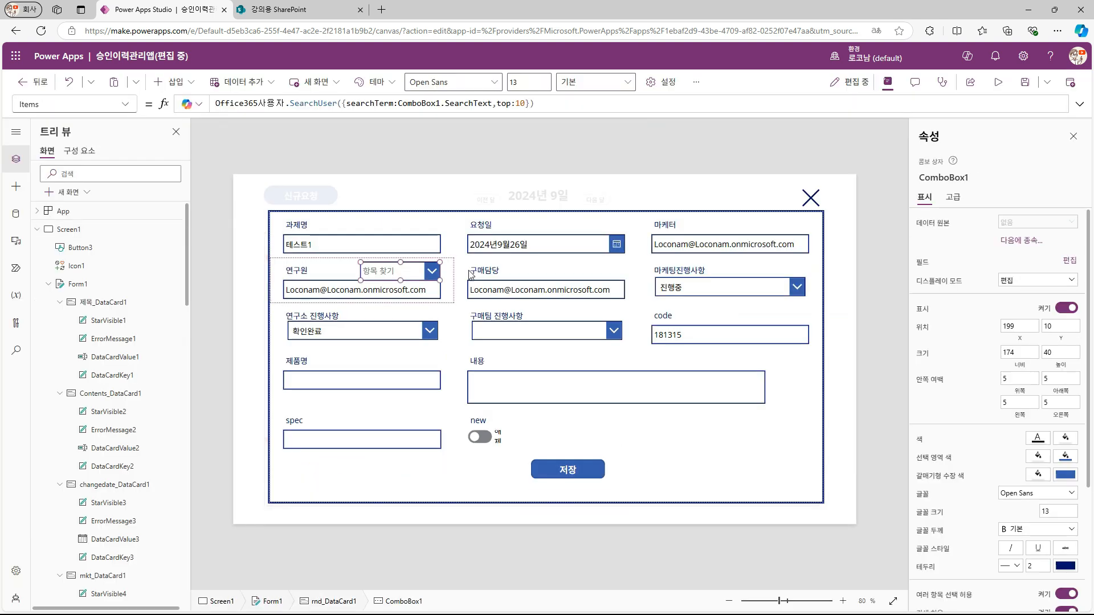
{"action": "left_click", "coordinate": [1062, 484]}
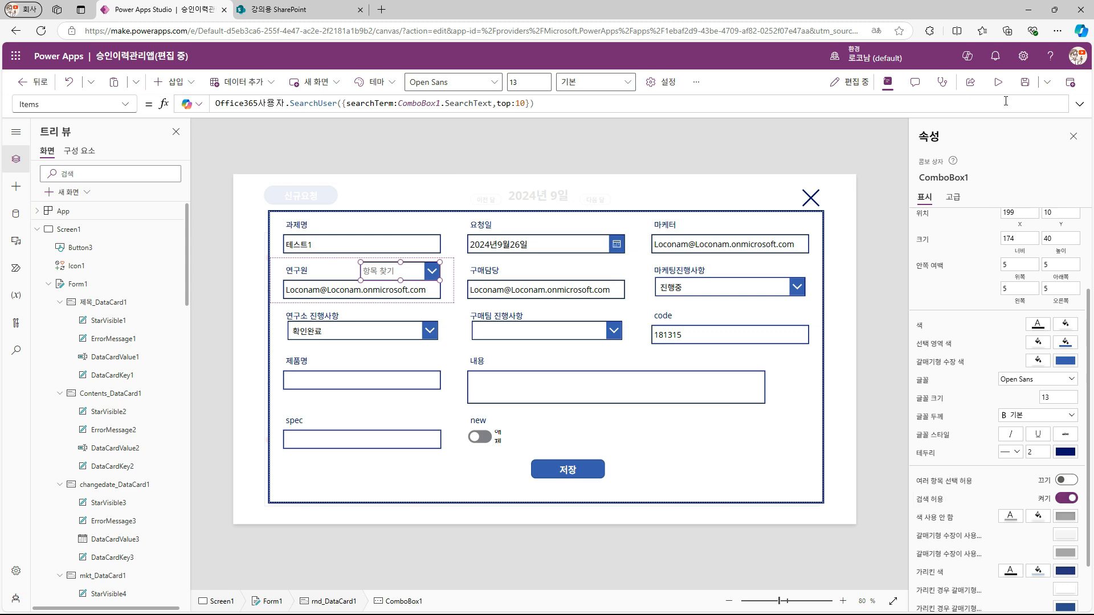
Step: Test the 연구원 combo box in preview by searching for a user's name and selecting the match
{"action": "key", "text": "F5"}
{"action": "left_click", "coordinate": [352, 230]}
{"action": "type", "text": "로코남"}
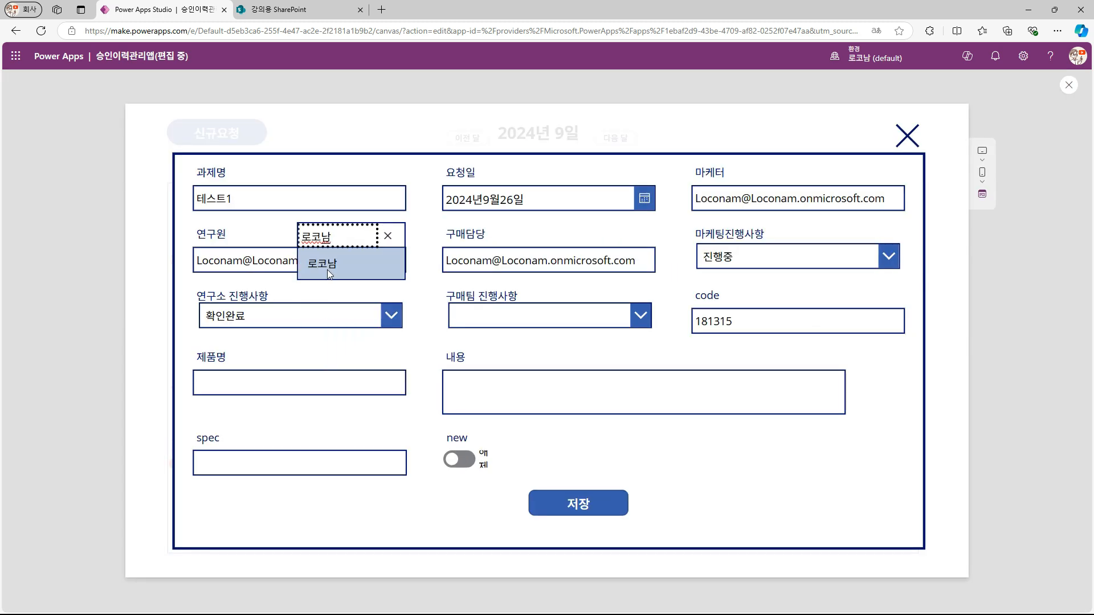
{"action": "left_click", "coordinate": [341, 269]}
{"action": "key", "text": "Escape"}
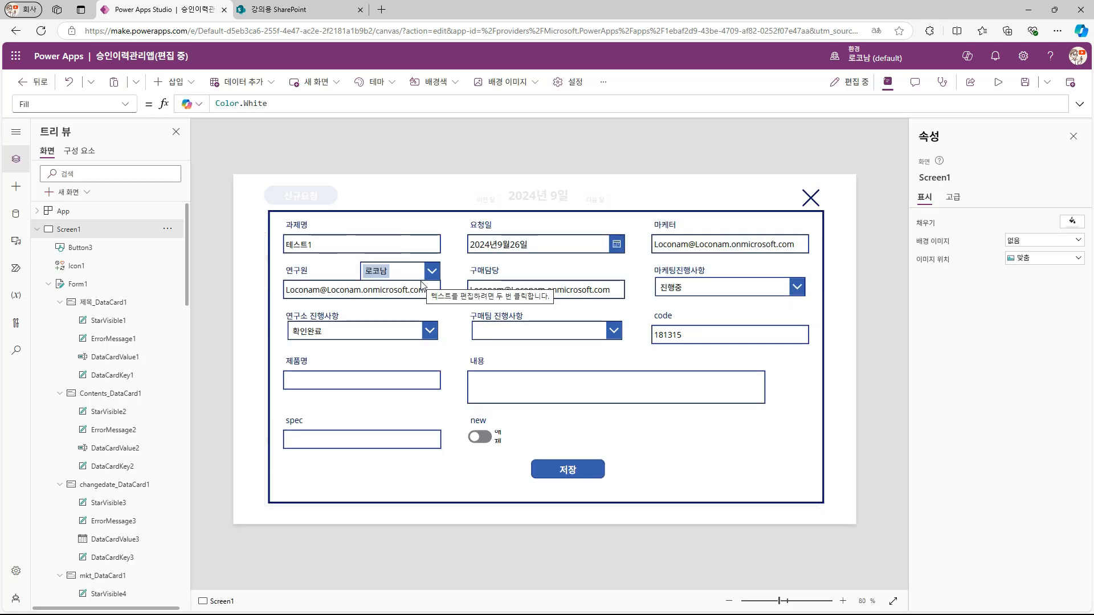
Step: Copy the people-search combo box from the 연구원 card and paste it into the 구매담당 card
{"action": "left_click", "coordinate": [421, 280]}
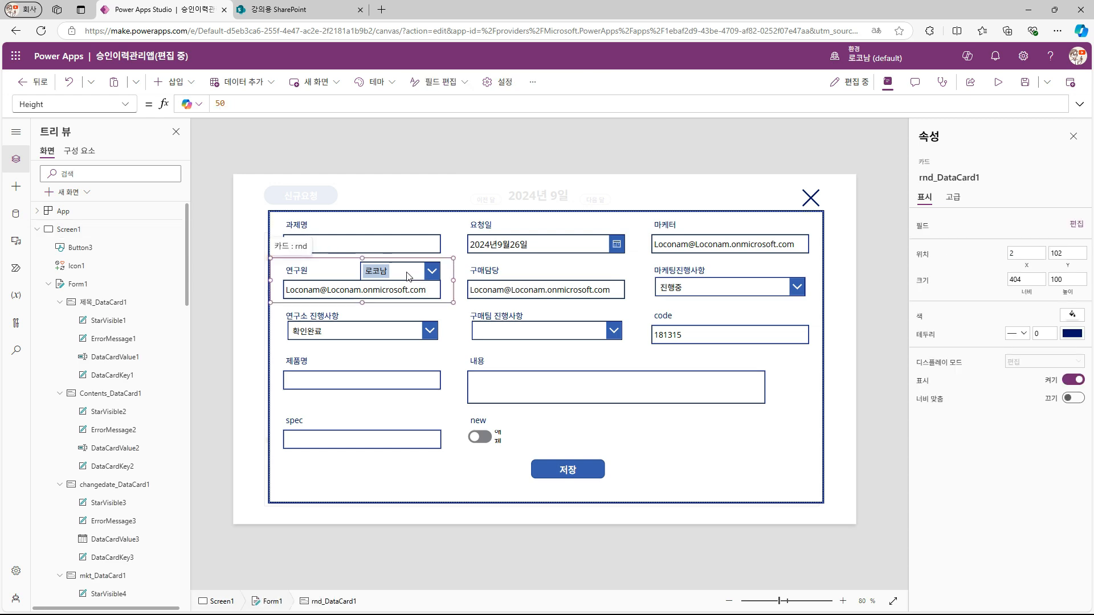
{"action": "left_click", "coordinate": [422, 280]}
{"action": "key", "text": "ctrl+c"}
{"action": "left_click", "coordinate": [600, 268]}
{"action": "key", "text": "ctrl+v"}
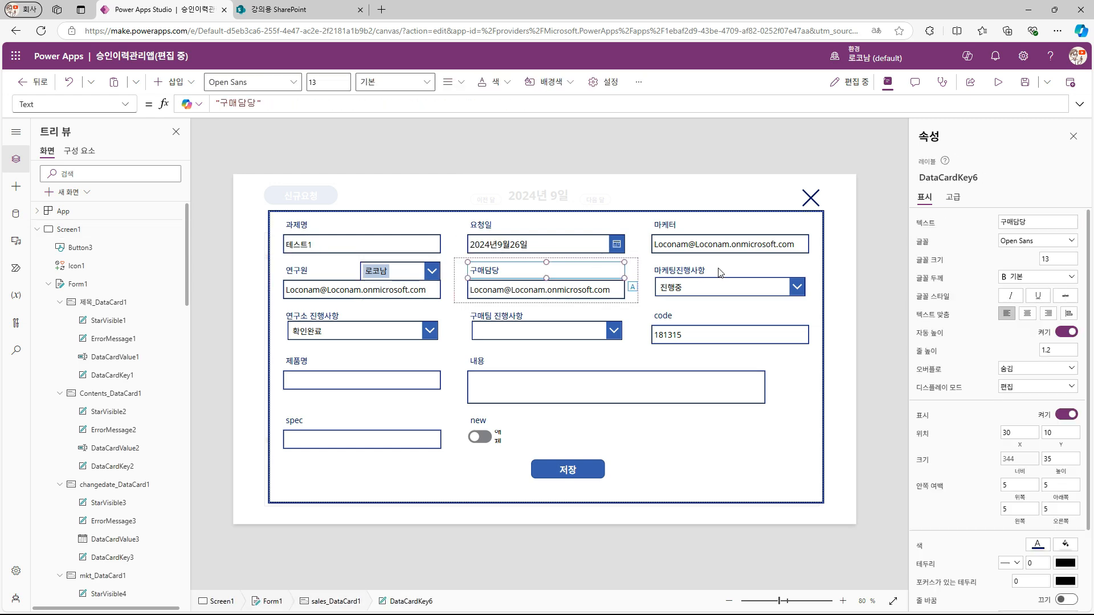
Step: Paste a copy of the combo box into the 마케터 card and place it beside the label at X 200, Y 5
{"action": "left_click", "coordinate": [740, 225]}
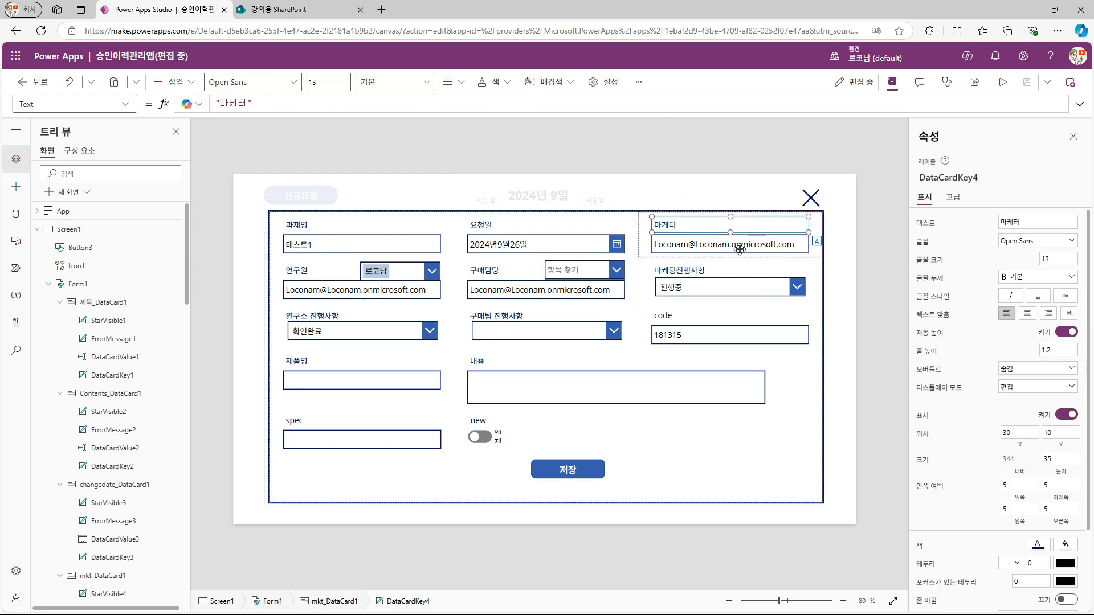
{"action": "key", "text": "ctrl+v"}
{"action": "left_click_drag", "start_coordinate": [694, 241], "coordinate": [766, 225]}
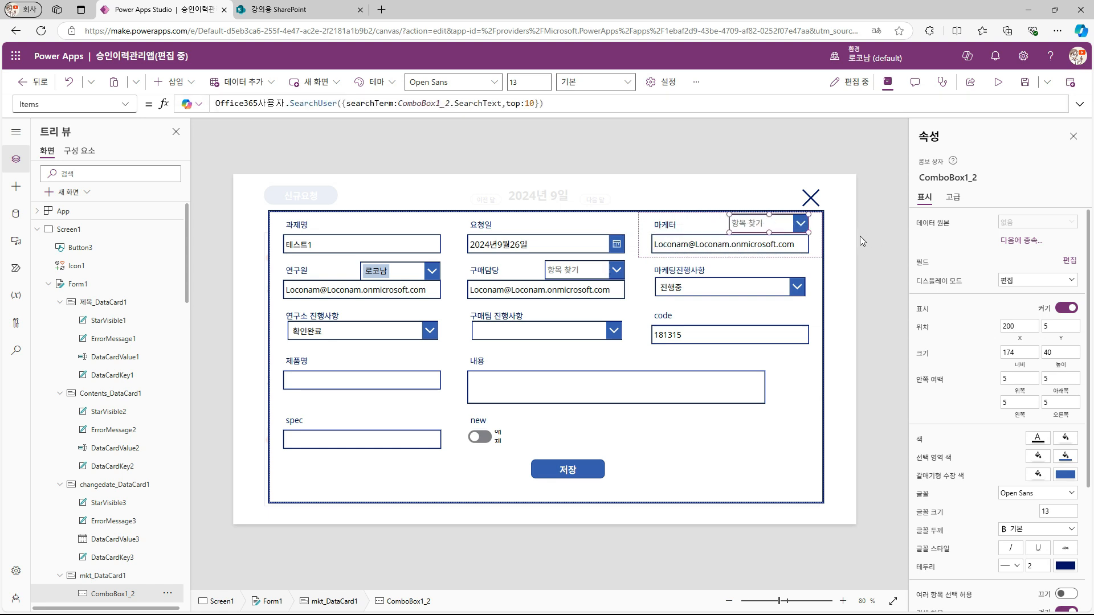
Step: Test the 마케터 combo box by selecting several different people from its user list
{"action": "left_click", "coordinate": [800, 224]}
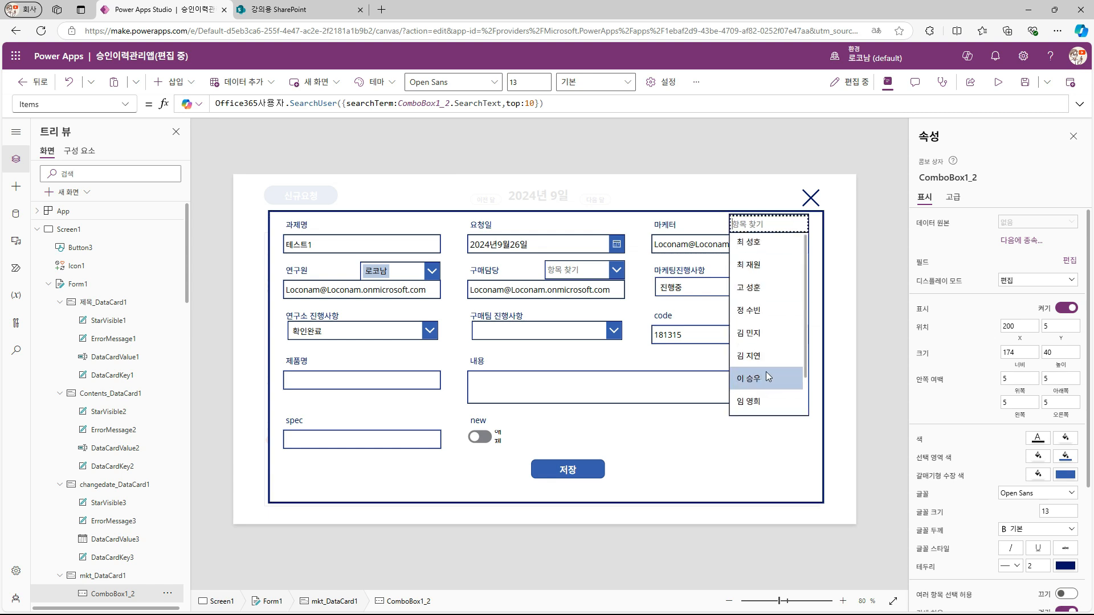
{"action": "left_click", "coordinate": [765, 228]}
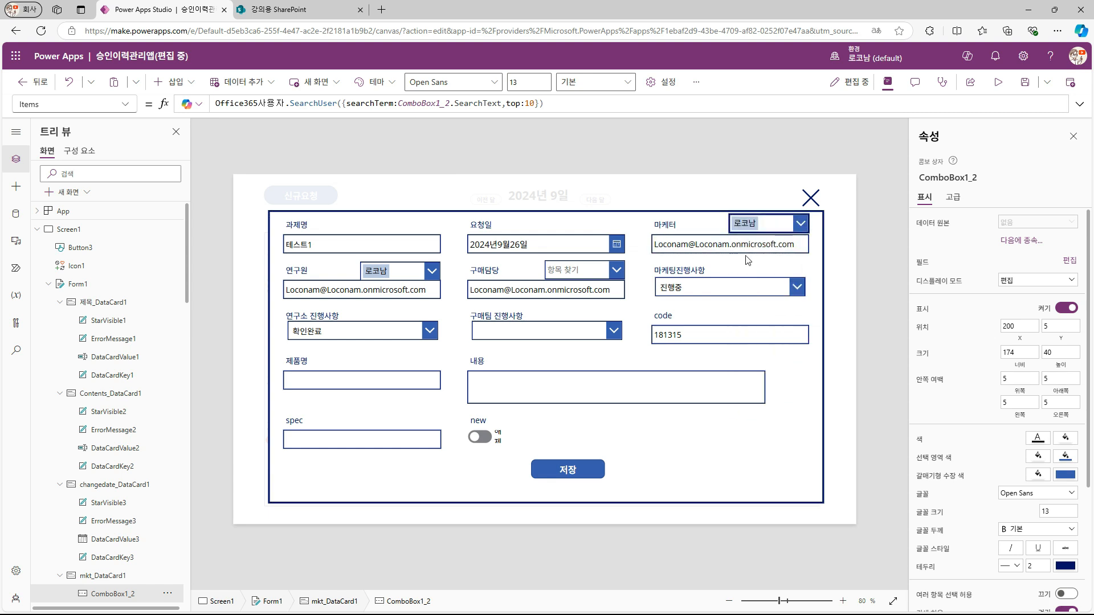
{"action": "left_click", "coordinate": [796, 224]}
{"action": "left_click", "coordinate": [784, 263]}
{"action": "left_click", "coordinate": [794, 225]}
{"action": "left_click", "coordinate": [783, 287]}
{"action": "left_click", "coordinate": [797, 225], "text": "alt"}
{"action": "scroll", "coordinate": [790, 361], "scroll_direction": "down", "scroll_amount": 1}
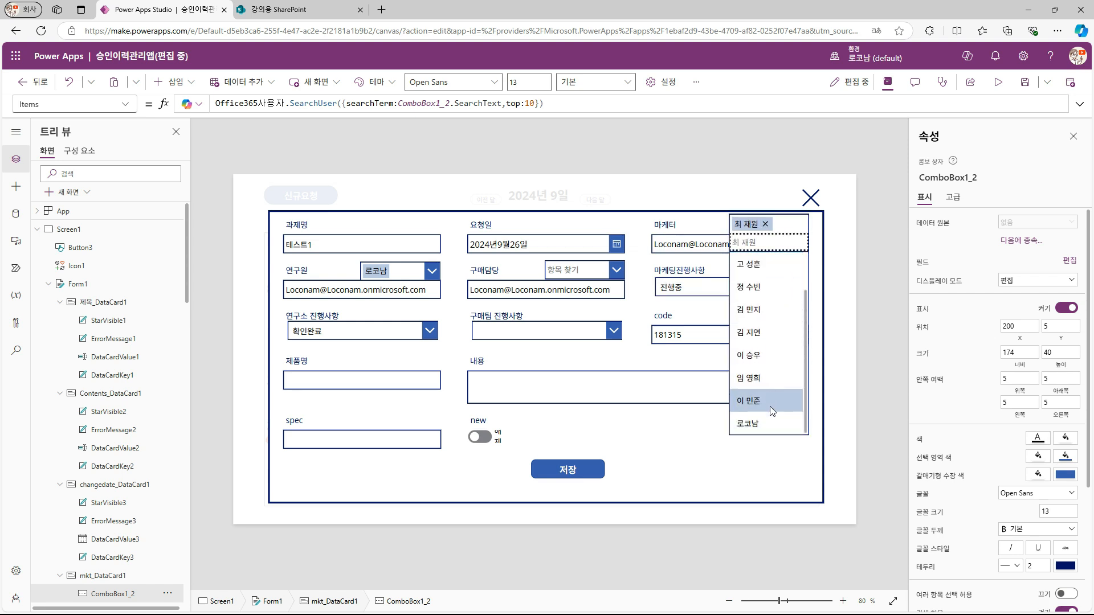
{"action": "left_click", "coordinate": [767, 423], "text": "alt"}
{"action": "left_click", "coordinate": [662, 243]}
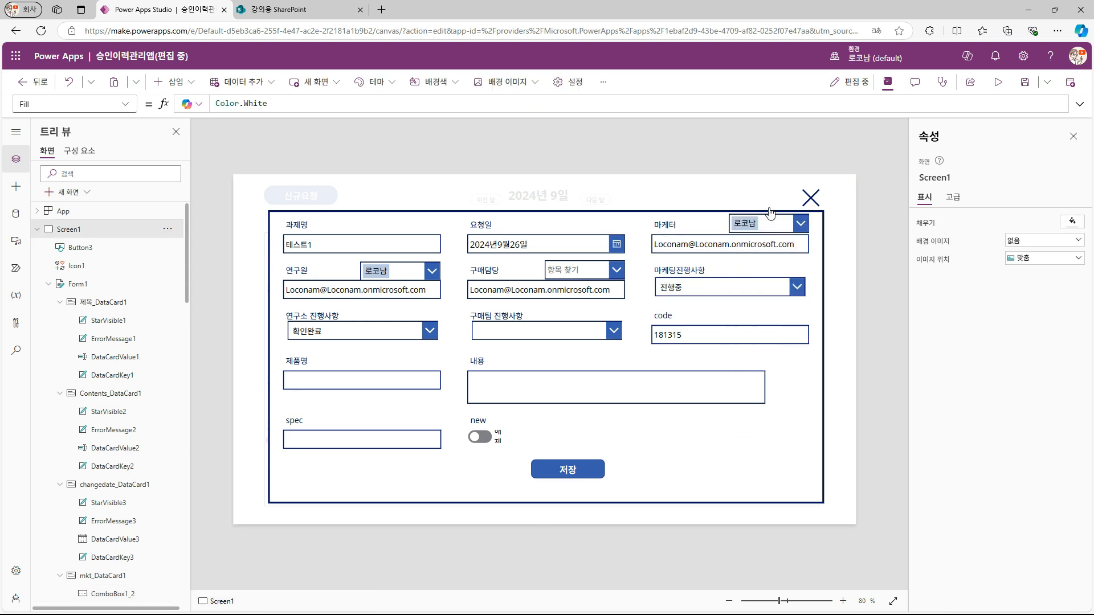
Step: Close the request form and examine the _id:ThisItem.ID part of the calendar item button's OnSelect formula
{"action": "left_click", "coordinate": [804, 199], "text": "alt"}
{"action": "left_click", "coordinate": [620, 393]}
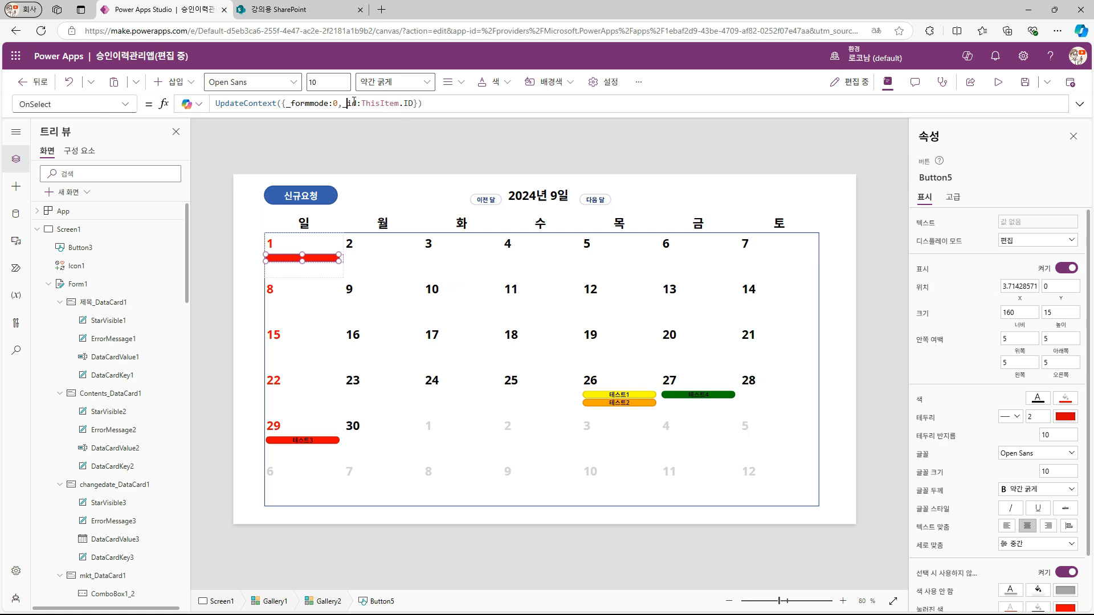
{"action": "left_click_drag", "start_coordinate": [347, 103], "coordinate": [402, 104]}
{"action": "left_click", "coordinate": [414, 103]}
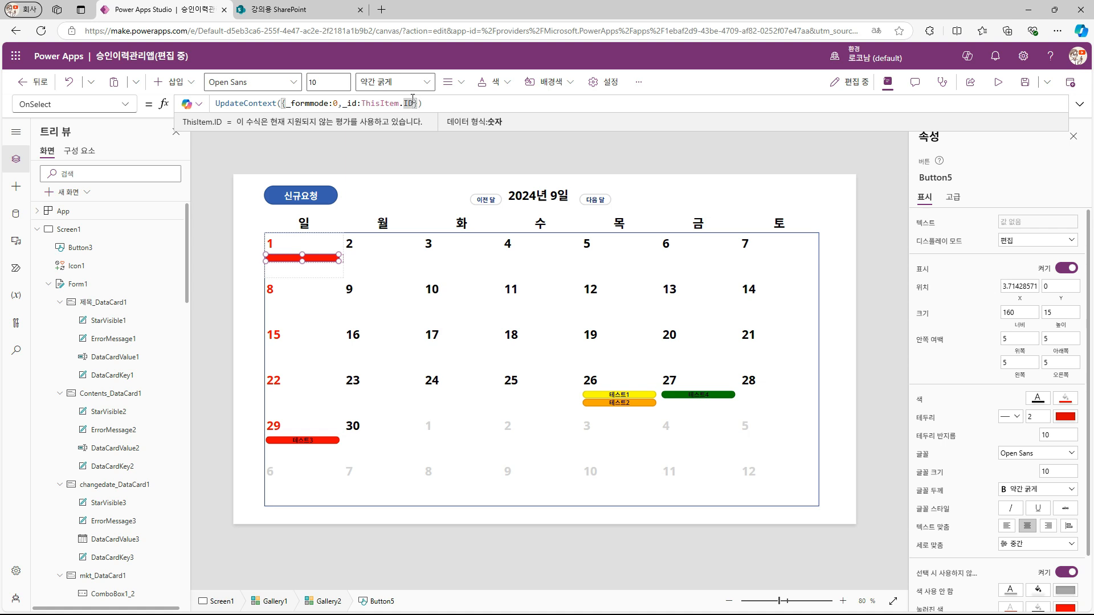
Step: Open the 테스트1 record, check the 연구원 and 마케터 combo boxes and their properties, and close the form
{"action": "left_click", "coordinate": [618, 397], "text": "alt"}
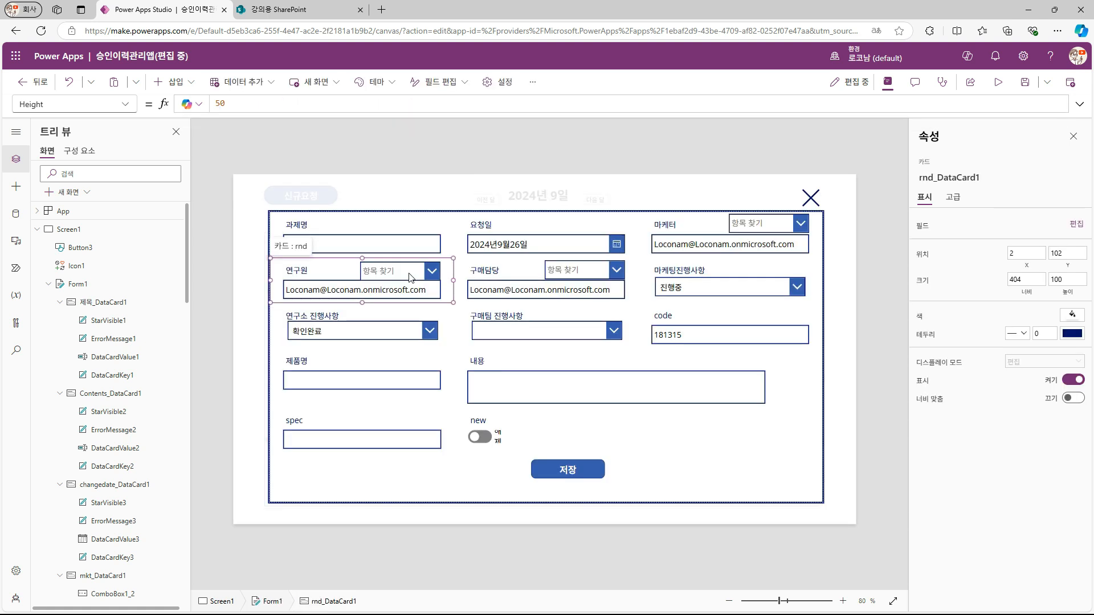
{"action": "left_click", "coordinate": [411, 274]}
{"action": "scroll", "coordinate": [1036, 496], "scroll_direction": "down", "scroll_amount": 2}
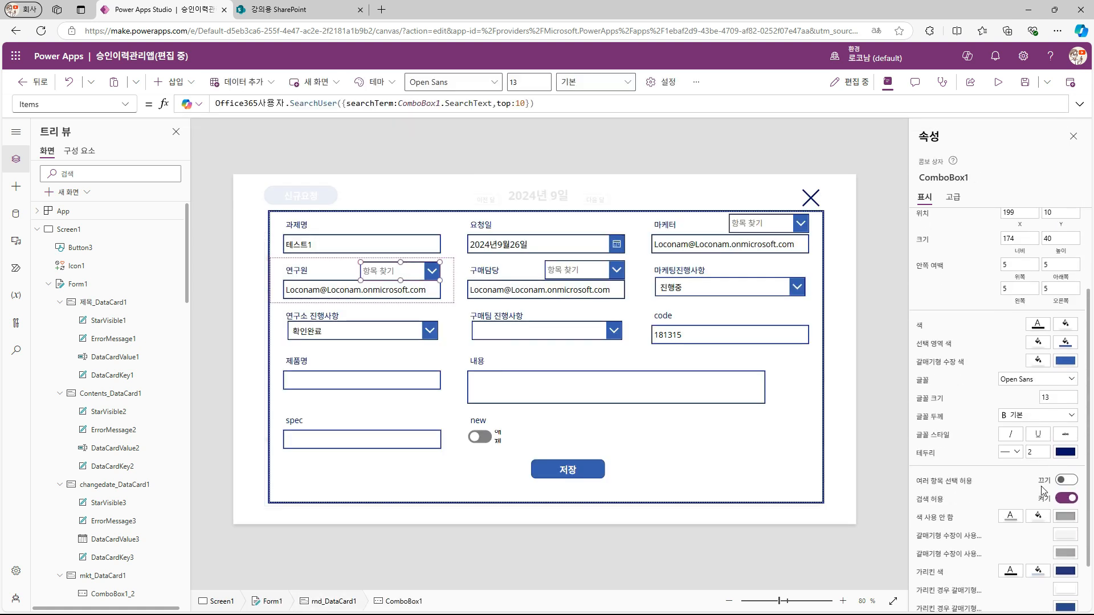
{"action": "left_click", "coordinate": [775, 225]}
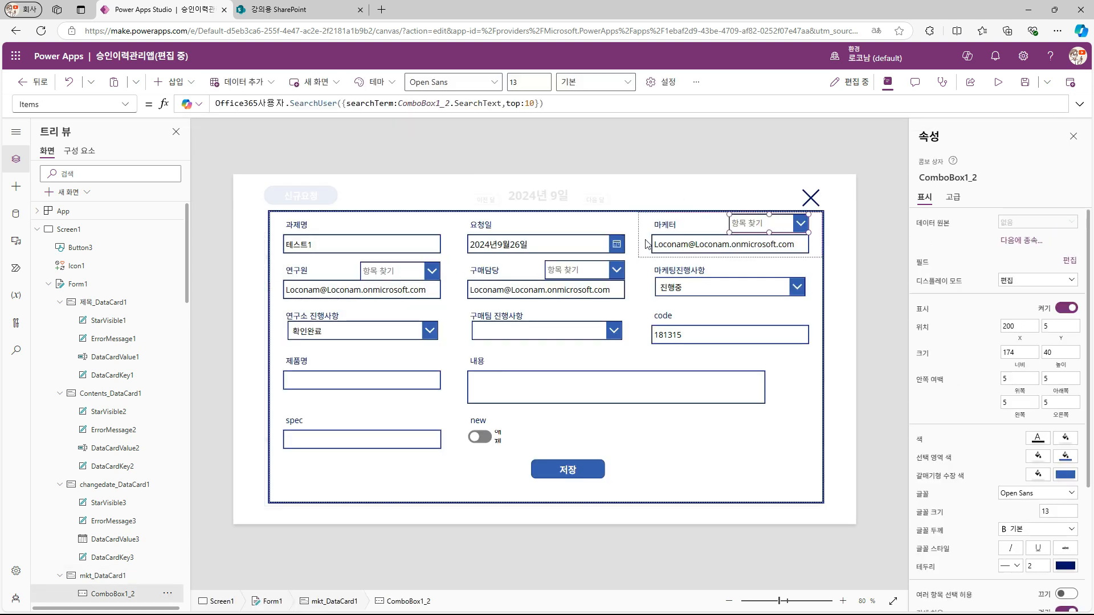
{"action": "left_click", "coordinate": [810, 197], "text": "alt"}
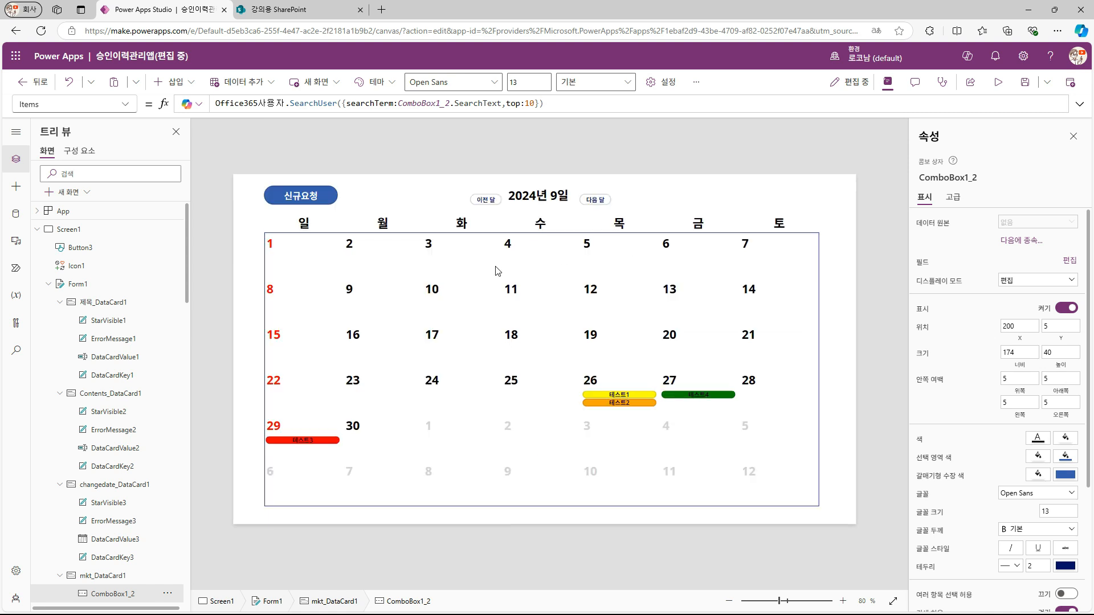
Step: Extend the calendar item button's OnSelect context update with _mkt:ThisItem.mkt, _rnd:ThisItem.rnd and _salse:ThisItem.sales
{"action": "left_click", "coordinate": [320, 259]}
{"action": "left_click", "coordinate": [437, 103]}
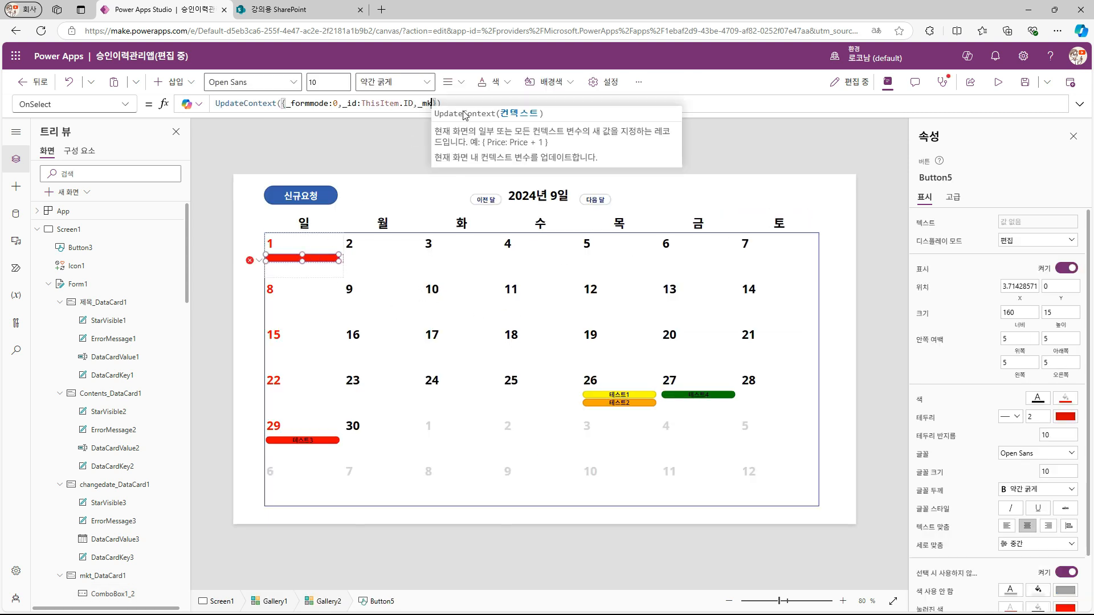
{"action": "type", "text": ":ThisItem.ID,_mkt:Thi"}
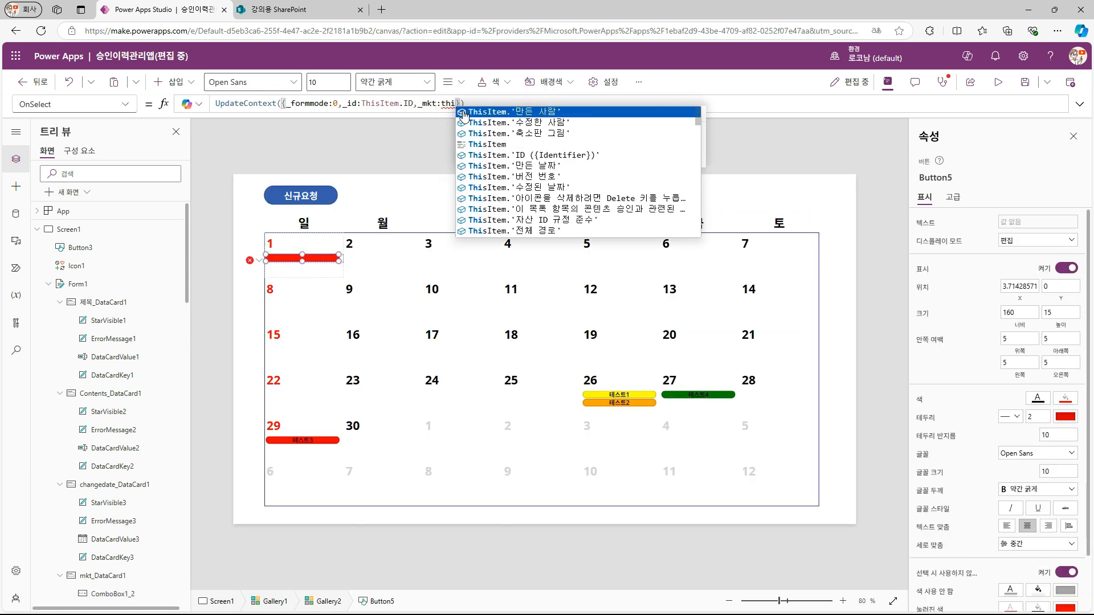
{"action": "type", "text": "sItem.mkt,_rnd"}
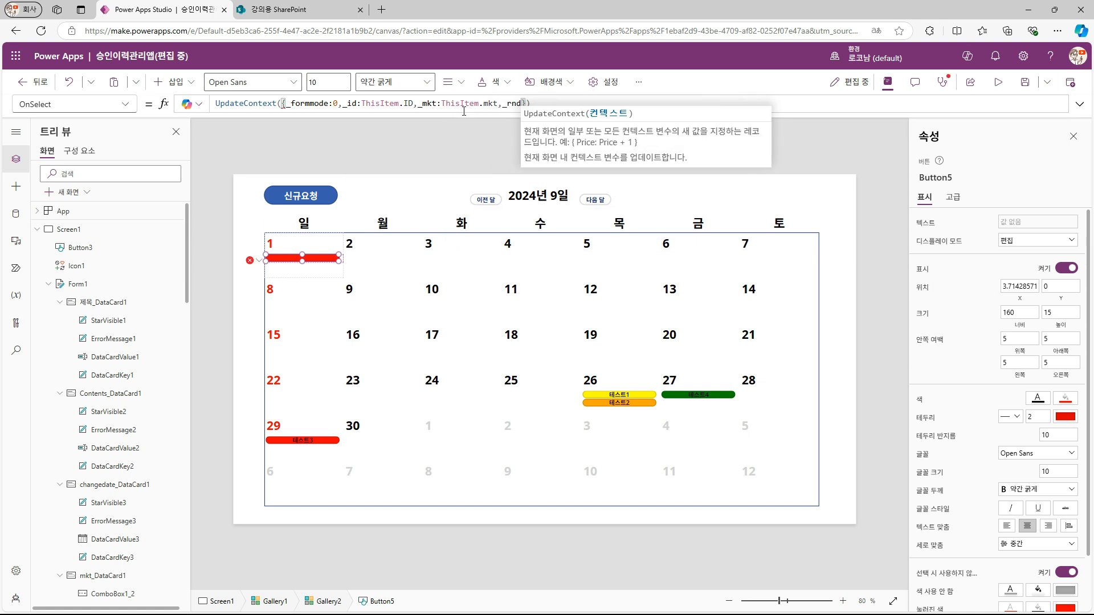
{"action": "type", "text": ":ThisItem.rnd,_salse:ThisItem.sales"}
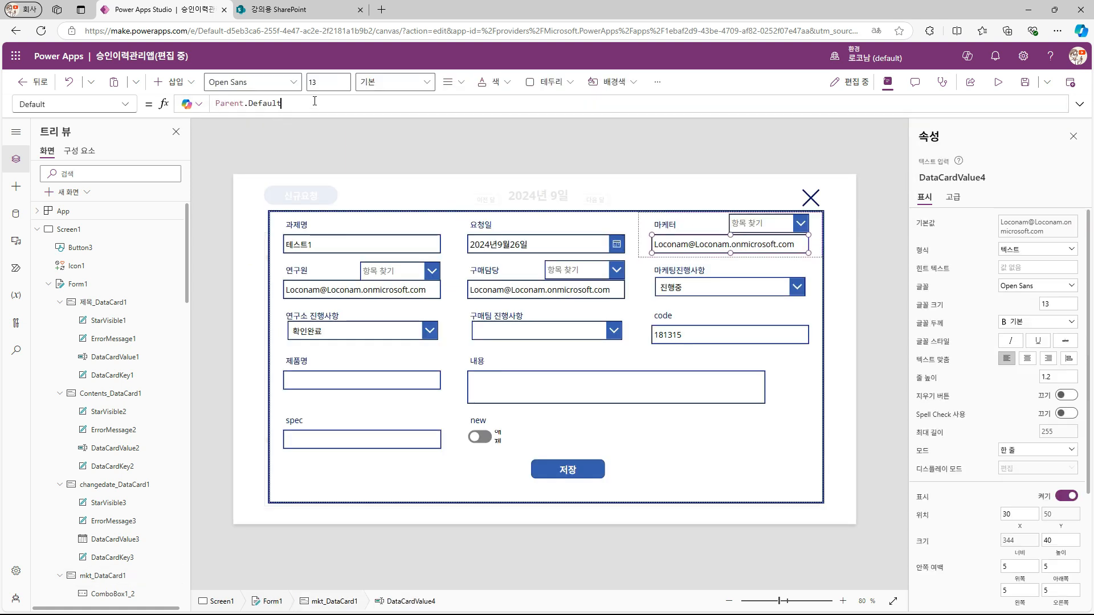
Step: Set the Default of the 마케터 card's text input to _mkt
{"action": "triple_click", "coordinate": [316, 102]}
{"action": "type", "text": "_"}
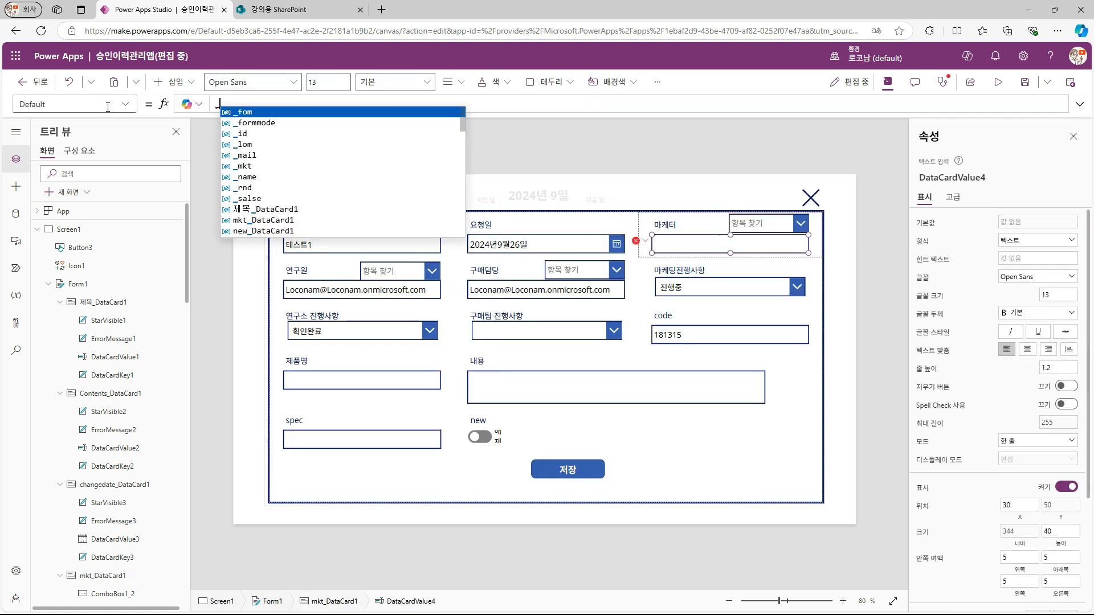
{"action": "type", "text": "mkt"}
Step: Set the Default of the 구매담당 card's text input to _sales
{"action": "left_click", "coordinate": [380, 291]}
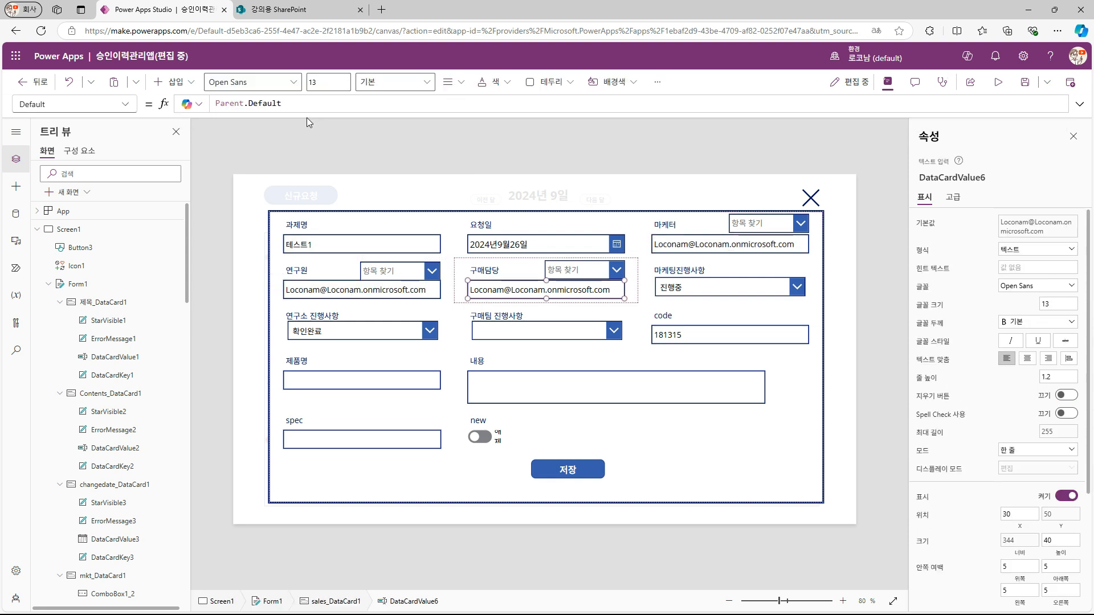
{"action": "triple_click", "coordinate": [273, 103]}
{"action": "type", "text": "_sales"}
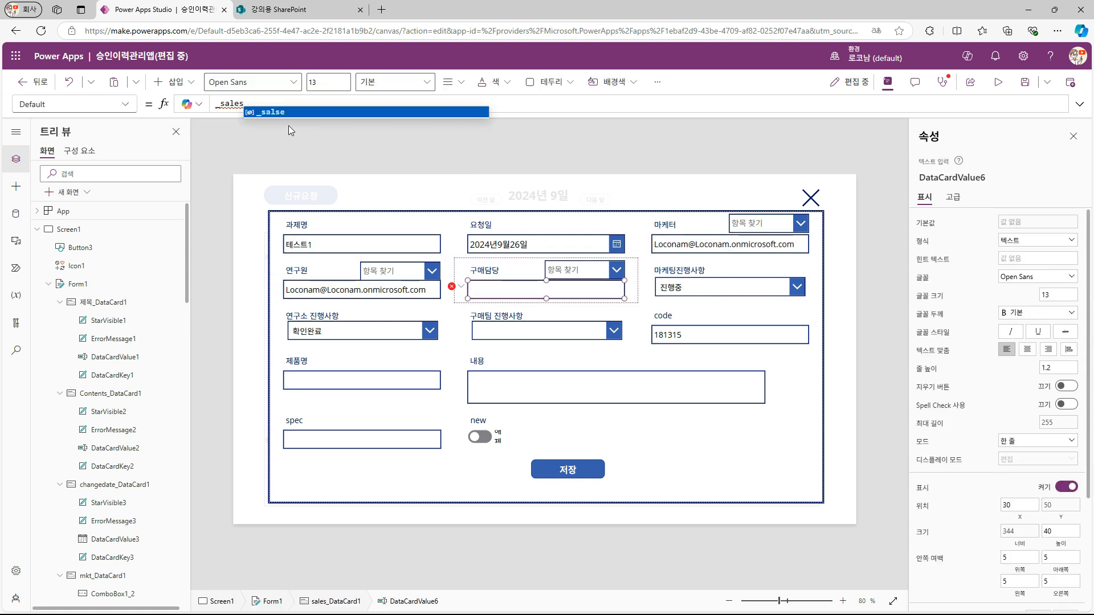
{"action": "left_click", "coordinate": [824, 200]}
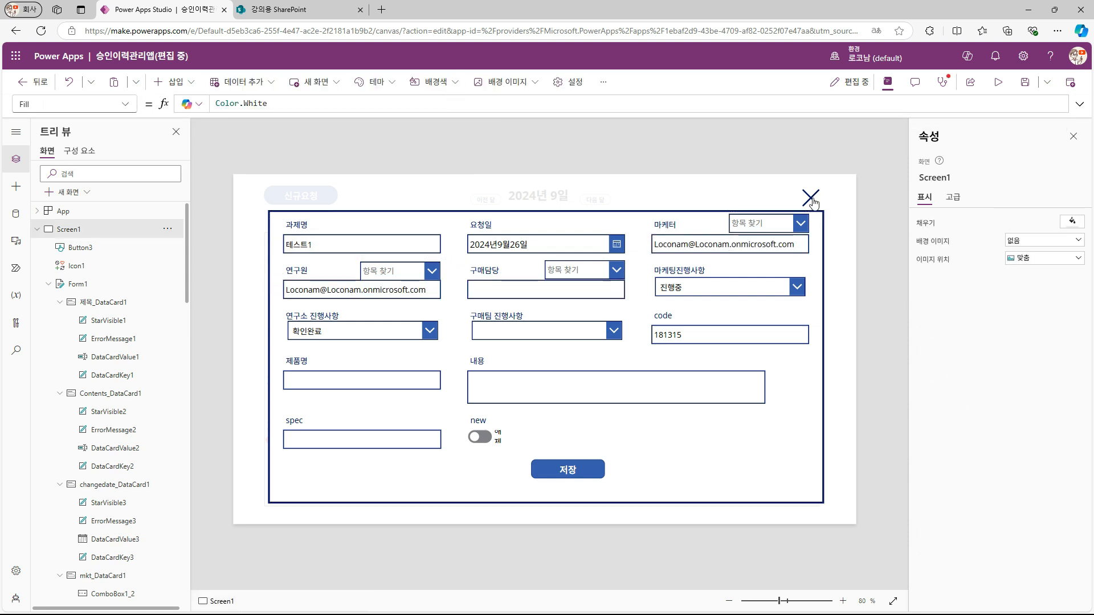
Step: Close the form, rename the last variable in the calendar item button's OnSelect formula to _sales, and reopen the 테스트1 record
{"action": "left_click", "coordinate": [811, 199], "text": "alt"}
{"action": "left_click", "coordinate": [295, 258]}
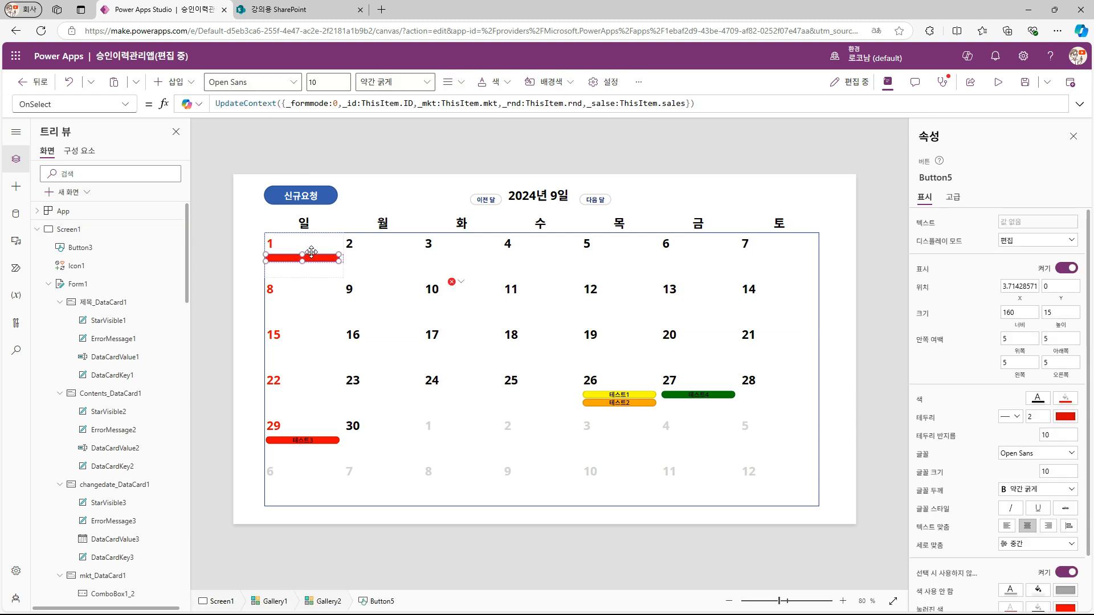
{"action": "left_click", "coordinate": [617, 398], "text": "alt"}
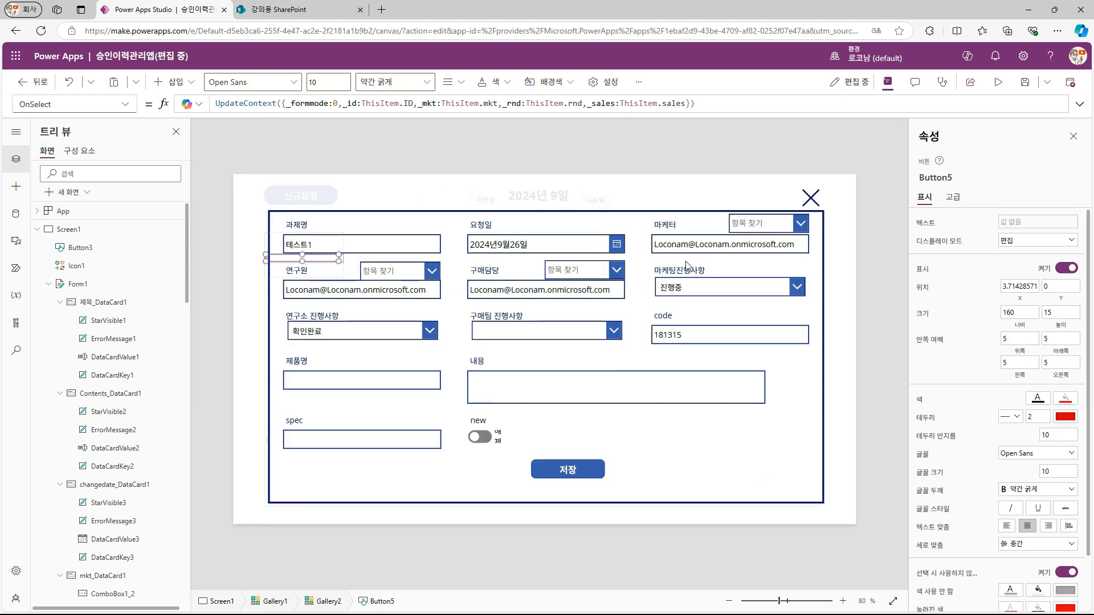
Step: Set the 마케터 combo box's OnChange to UpdateContext({_mkt:ComboBox1_2.Selected.Mail})
{"action": "left_click", "coordinate": [784, 226]}
{"action": "left_click", "coordinate": [773, 227]}
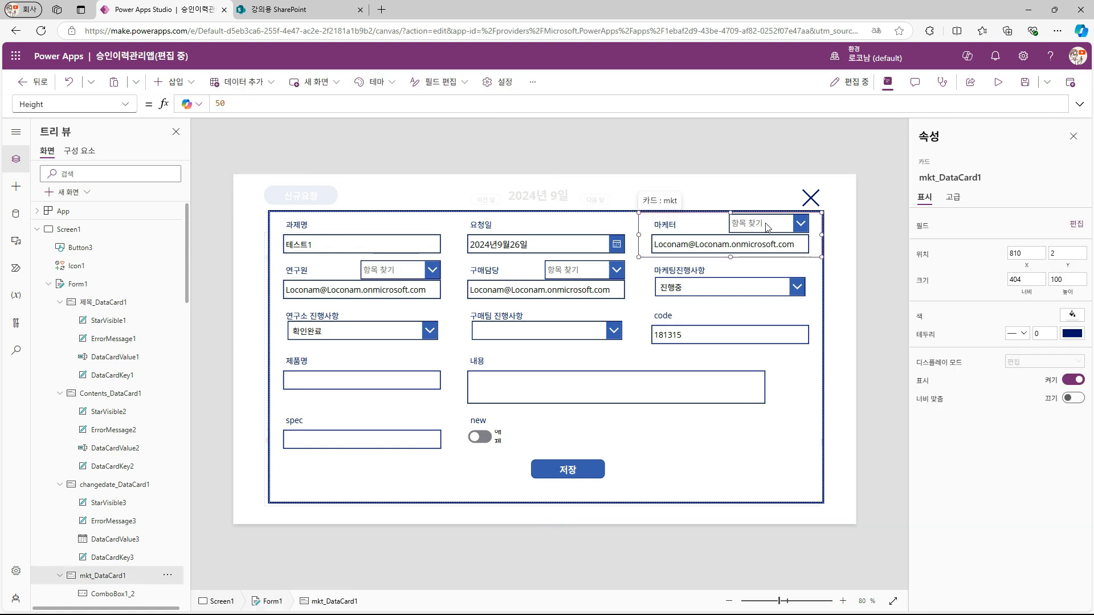
{"action": "left_click", "coordinate": [772, 226]}
{"action": "left_click", "coordinate": [948, 179]}
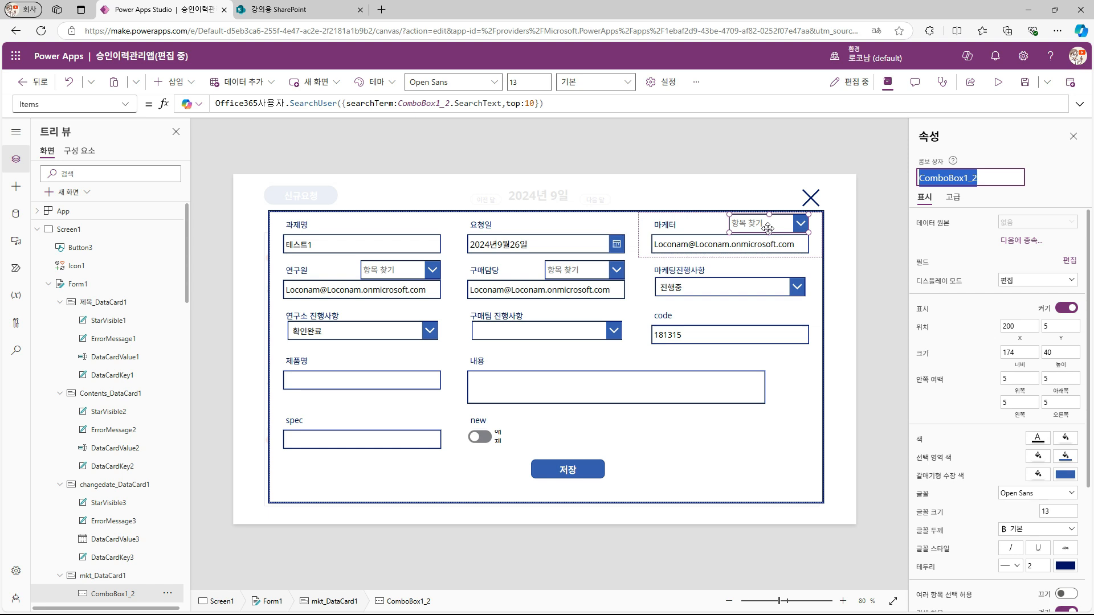
{"action": "left_click", "coordinate": [125, 105]}
{"action": "scroll", "coordinate": [86, 376], "scroll_direction": "down", "scroll_amount": 5}
{"action": "left_click", "coordinate": [86, 378]}
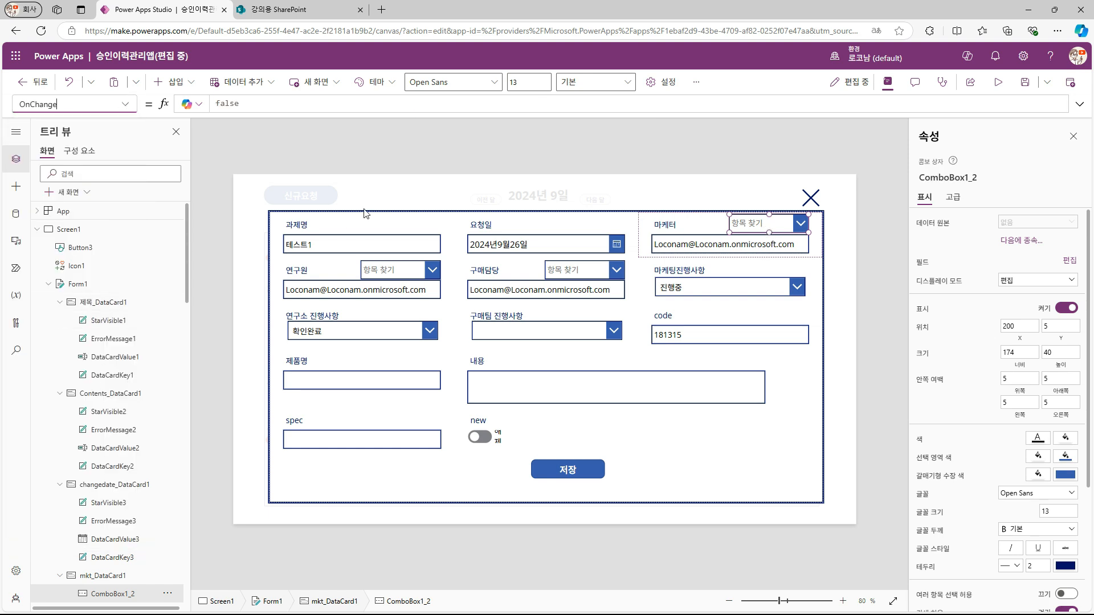
{"action": "left_click", "coordinate": [239, 104]}
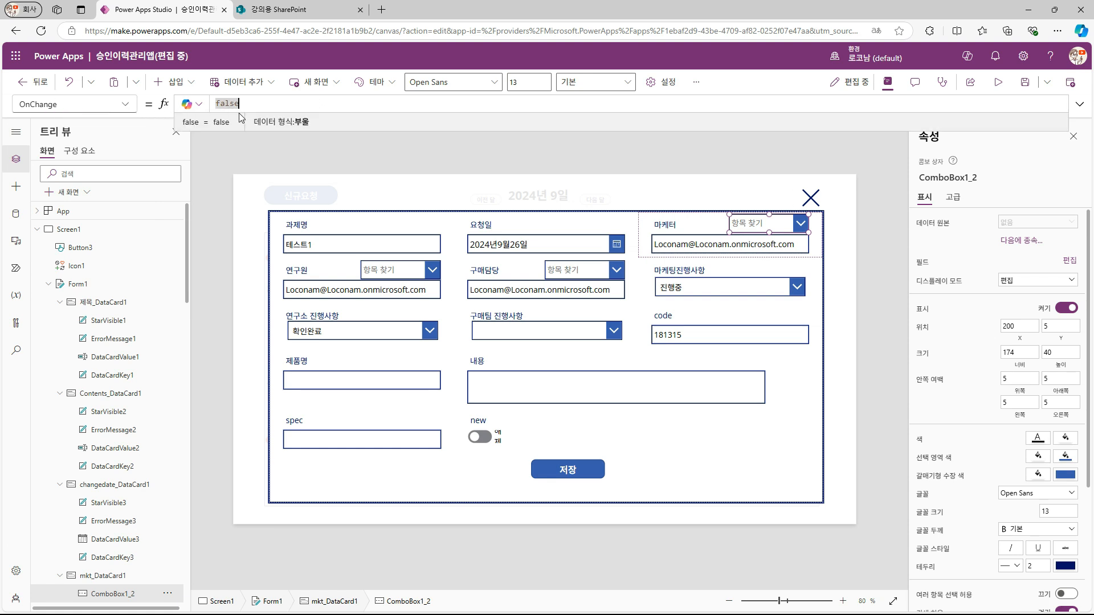
{"action": "type", "text": "UpdateContext"}
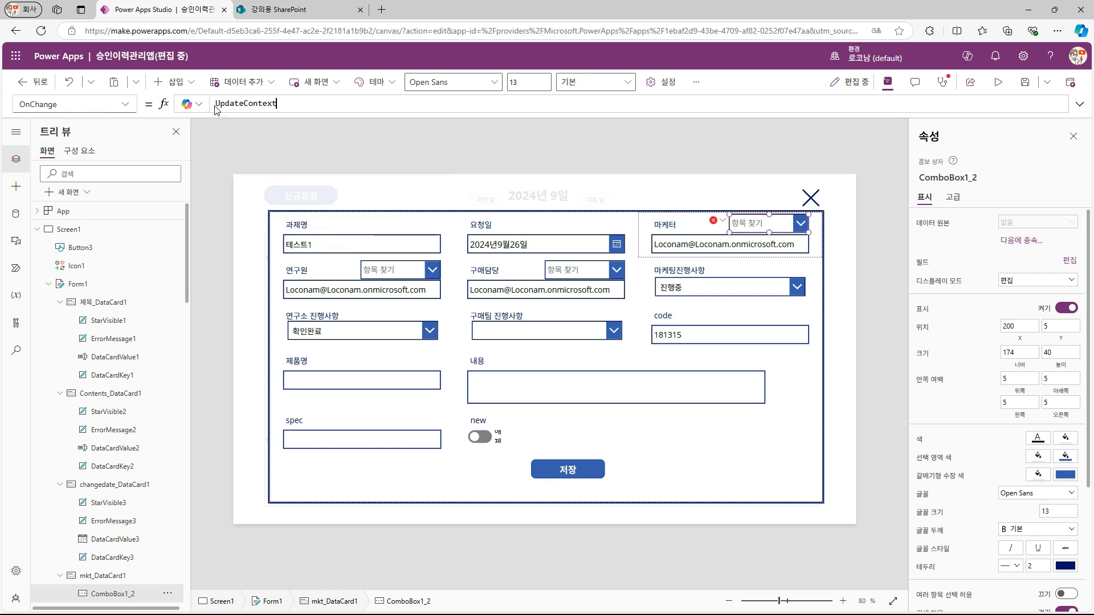
{"action": "type", "text": "({_mkt"}
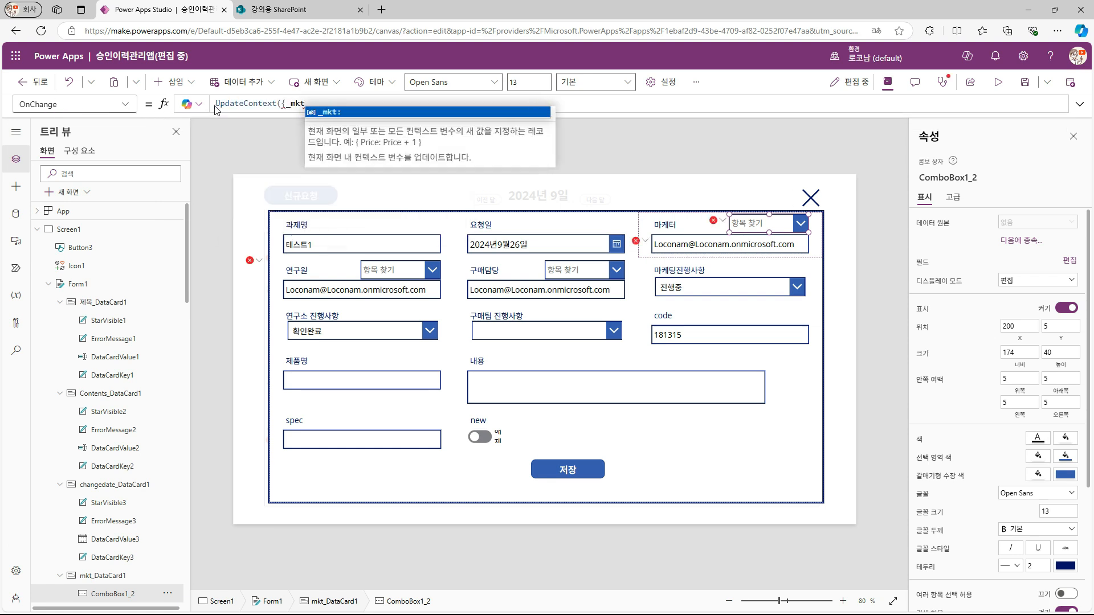
{"action": "type", "text": ":ComboBox1_2.Selected"}
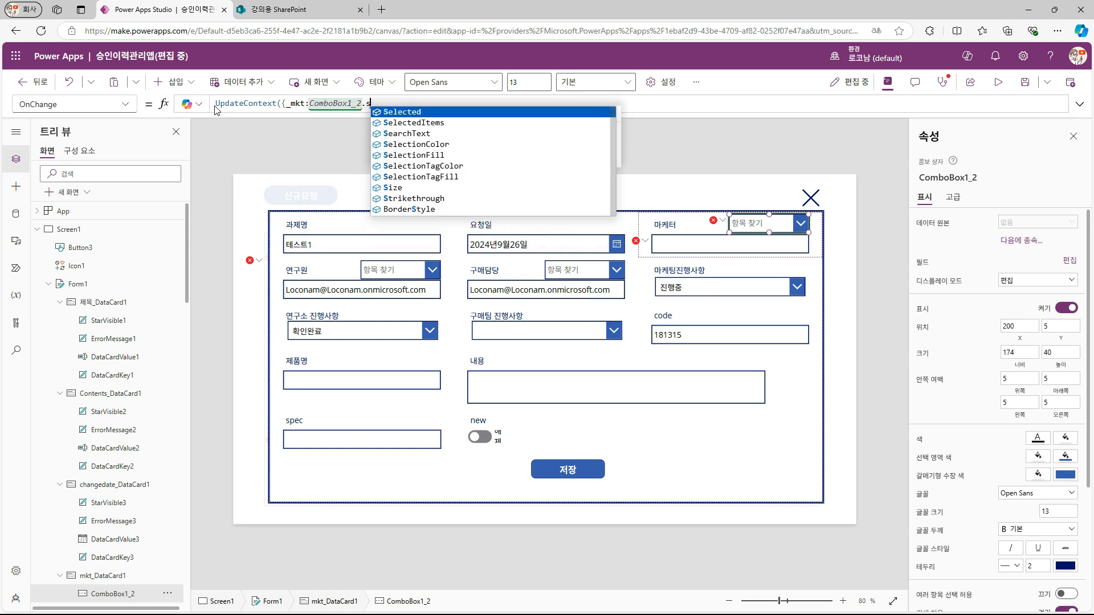
{"action": "type", "text": "."}
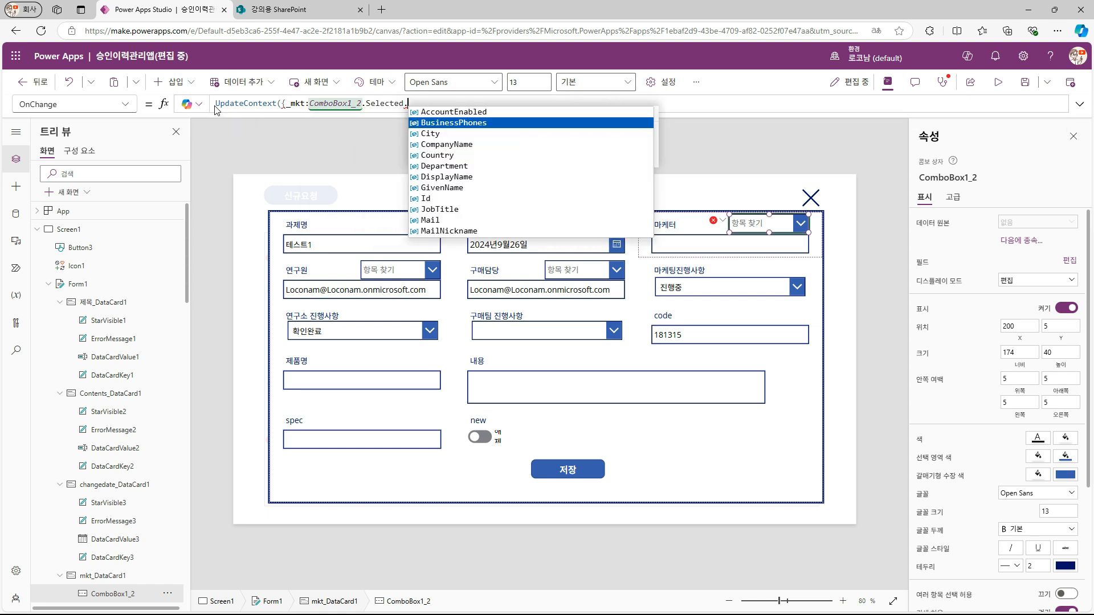
{"action": "type", "text": "Mail})"}
Step: Copy the 마케터 combo box's OnChange formula and set the 연구원 combo box's OnChange to UpdateContext({_rnd:ComboBox1_3.Selected.Mail})
{"action": "key", "text": "ctrl+a"}
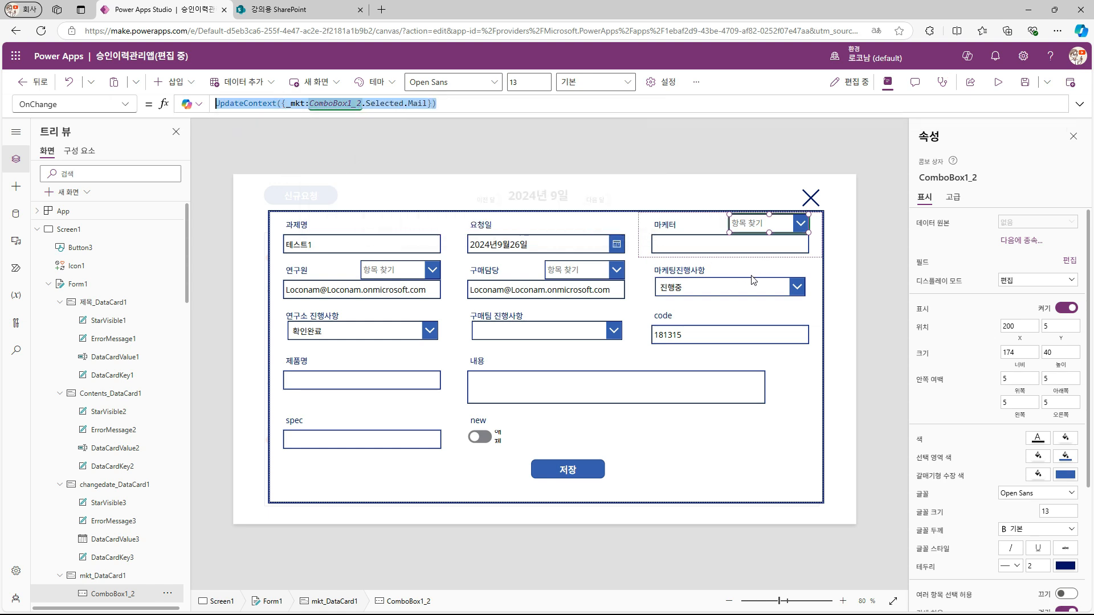
{"action": "left_click", "coordinate": [422, 273]}
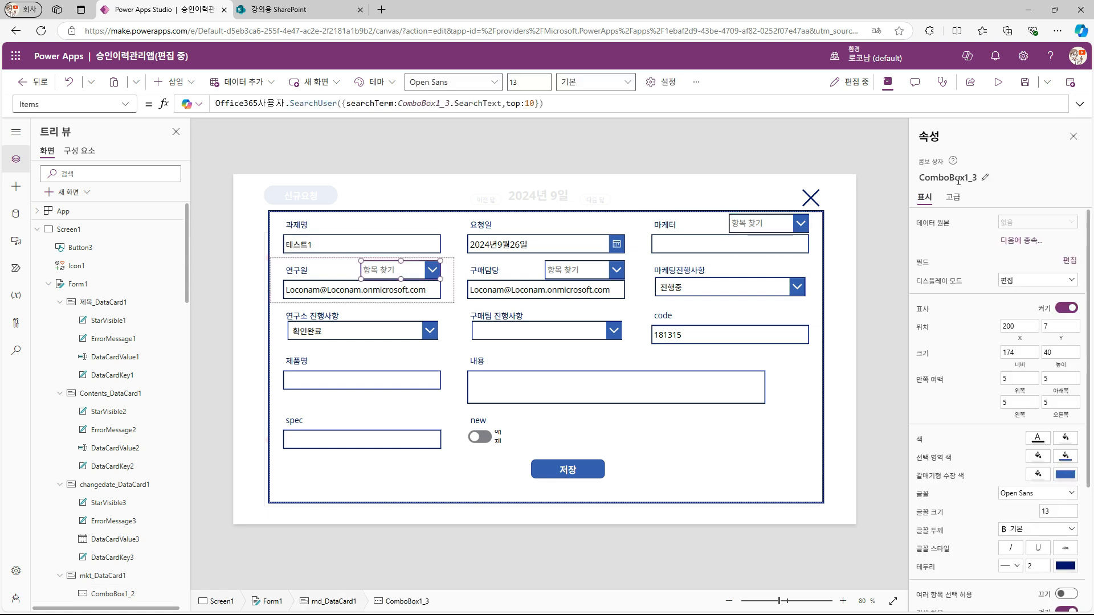
{"action": "left_click", "coordinate": [74, 104]}
{"action": "scroll", "coordinate": [86, 364], "scroll_direction": "down", "scroll_amount": 4}
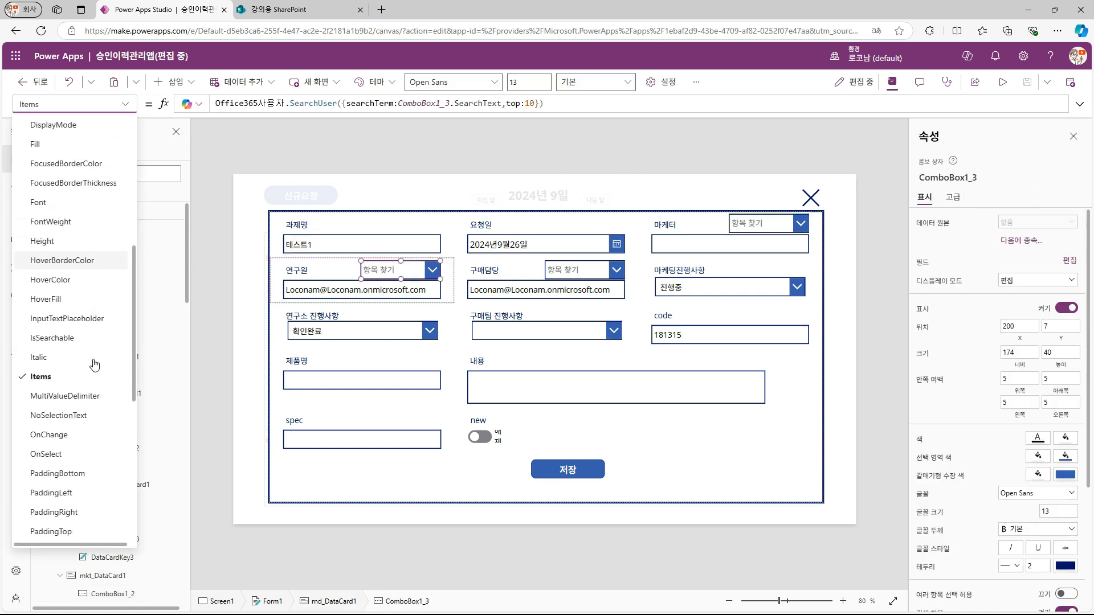
{"action": "left_click", "coordinate": [74, 425]}
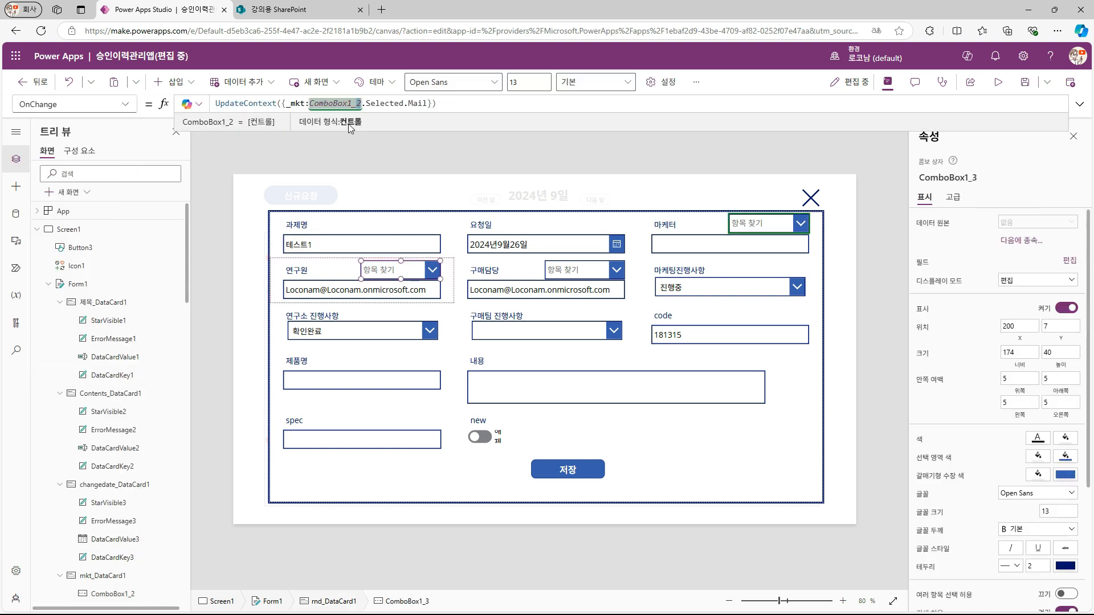
{"action": "key", "text": "ctrl+Right"}
{"action": "key", "text": "ctrl+Right"}
{"action": "key", "text": "ctrl+Right"}
{"action": "key", "text": "BackSpace"}
{"action": "key", "text": "BackSpace"}
{"action": "key", "text": "BackSpace"}
{"action": "type", "text": "rnd"}
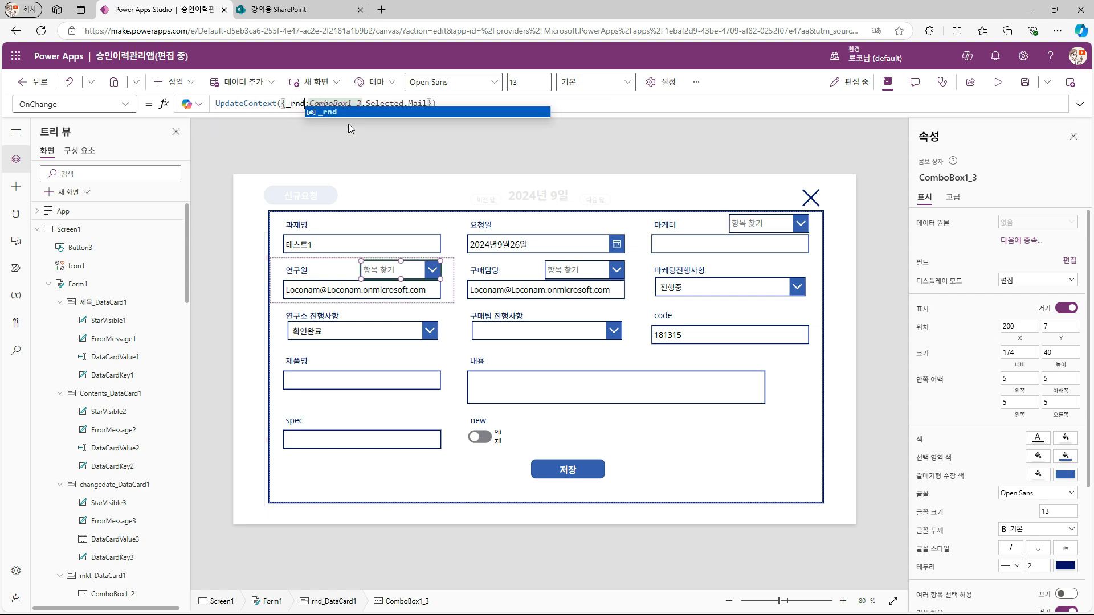
Step: Set the 구매담당 combo box's OnChange to UpdateContext({_sales:ComboBox1_1.Selected.Mail})
{"action": "left_click", "coordinate": [530, 293]}
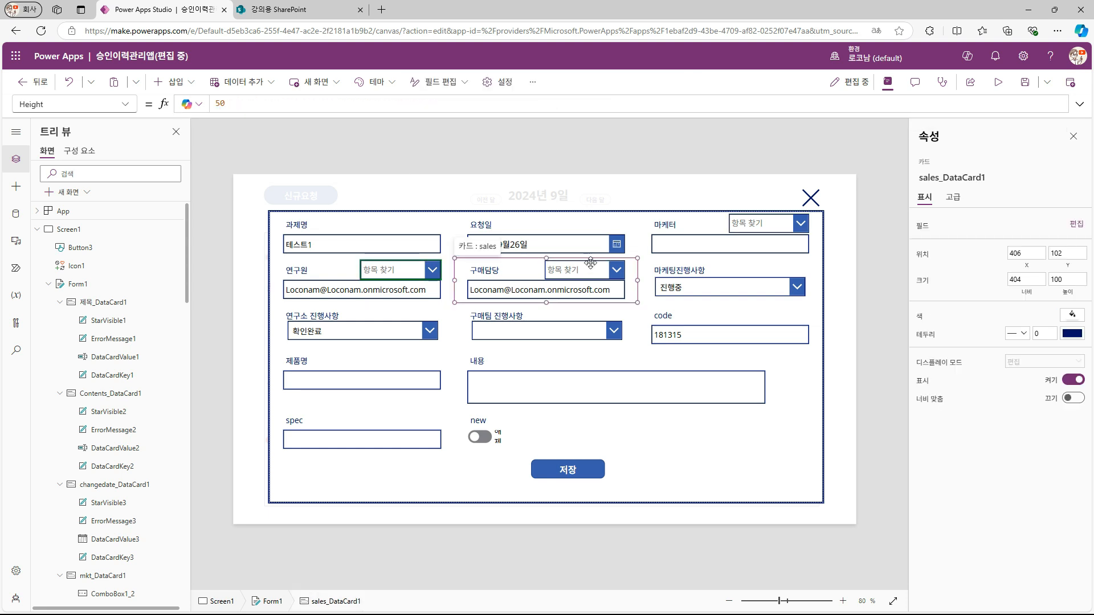
{"action": "left_click", "coordinate": [601, 273]}
{"action": "left_click", "coordinate": [129, 108]}
{"action": "left_click", "coordinate": [49, 296]}
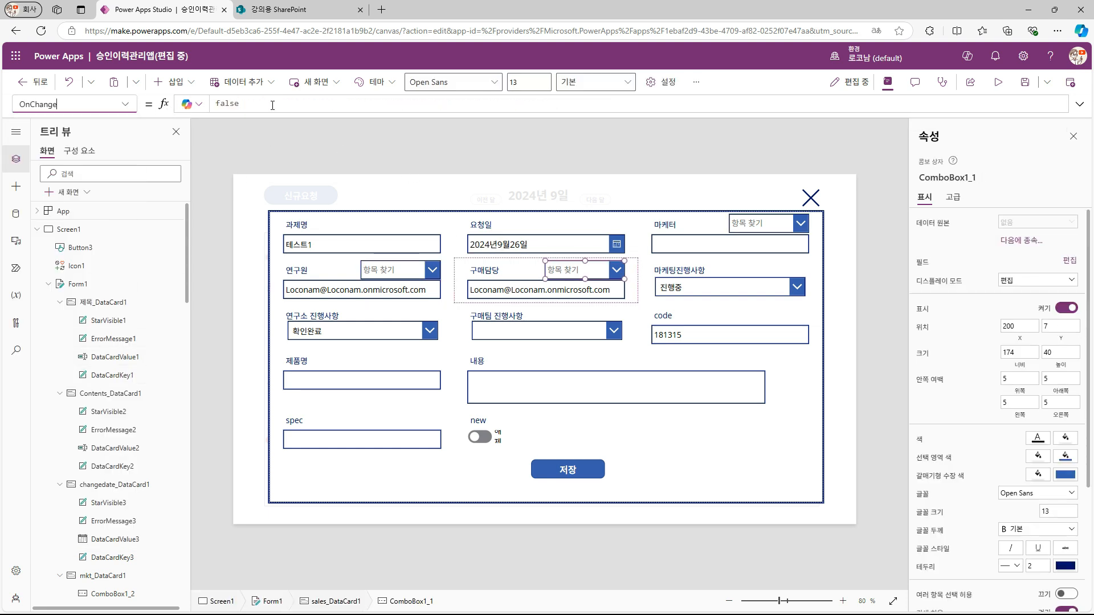
{"action": "left_click", "coordinate": [369, 102]}
{"action": "key", "text": "BackSpace"}
{"action": "type", "text": "1_1.Selected.Mail})"}
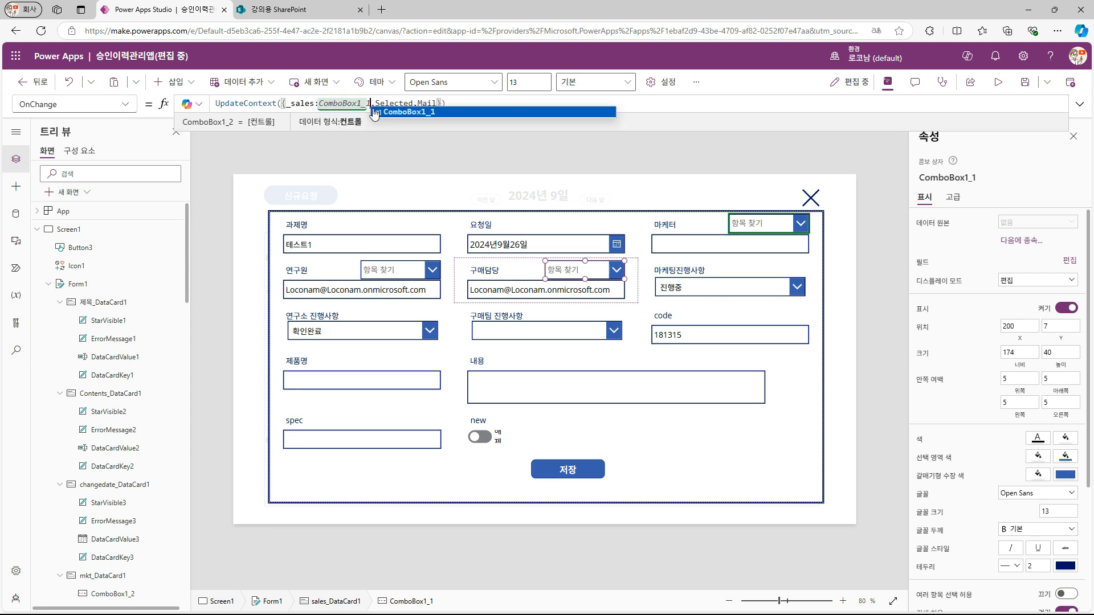
{"action": "left_click", "coordinate": [545, 159]}
Step: Test the 구매담당 combo box by choosing several different users one after another, checking the e-mail field below it
{"action": "left_click", "coordinate": [614, 270], "text": "alt"}
{"action": "left_click", "coordinate": [587, 292], "text": "alt"}
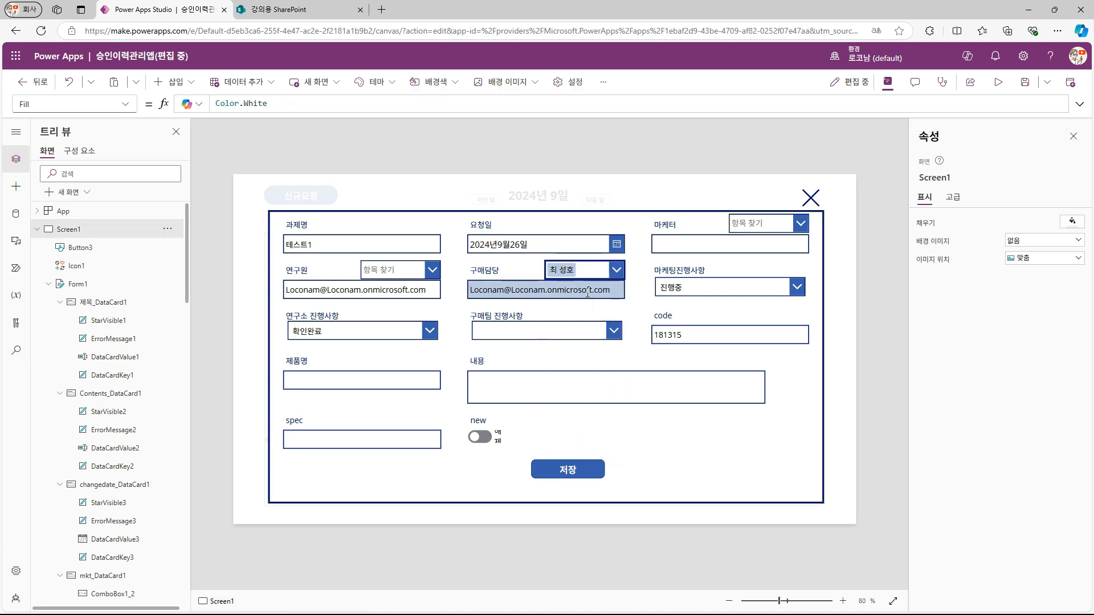
{"action": "left_click", "coordinate": [618, 276], "text": "alt"}
{"action": "left_click", "coordinate": [534, 293], "text": "alt"}
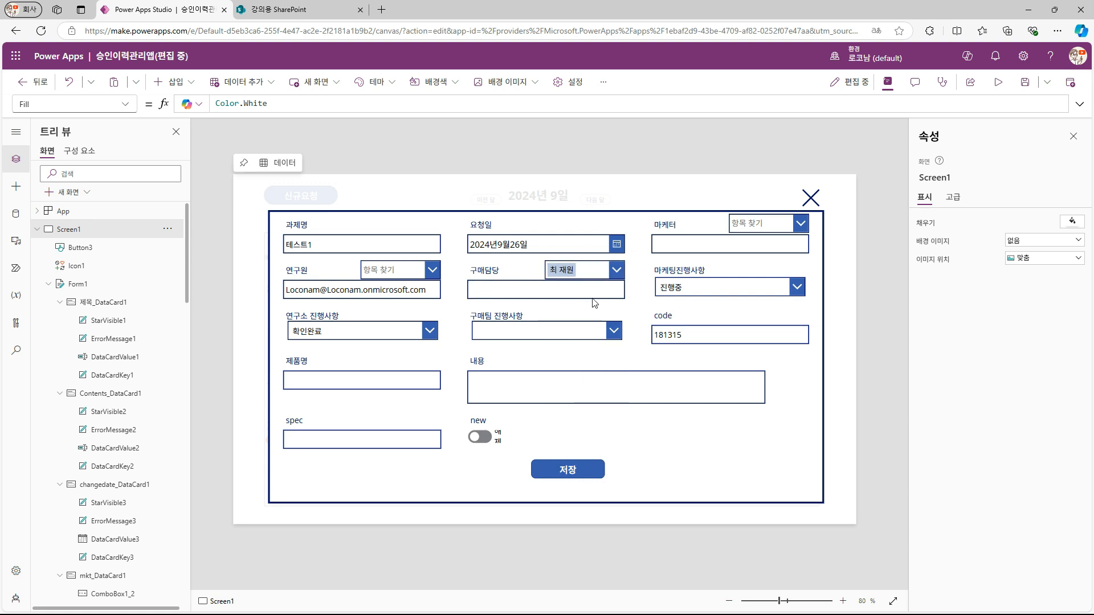
{"action": "left_click", "coordinate": [618, 271], "text": "alt"}
{"action": "scroll", "coordinate": [586, 364], "scroll_direction": "down", "scroll_amount": 2}
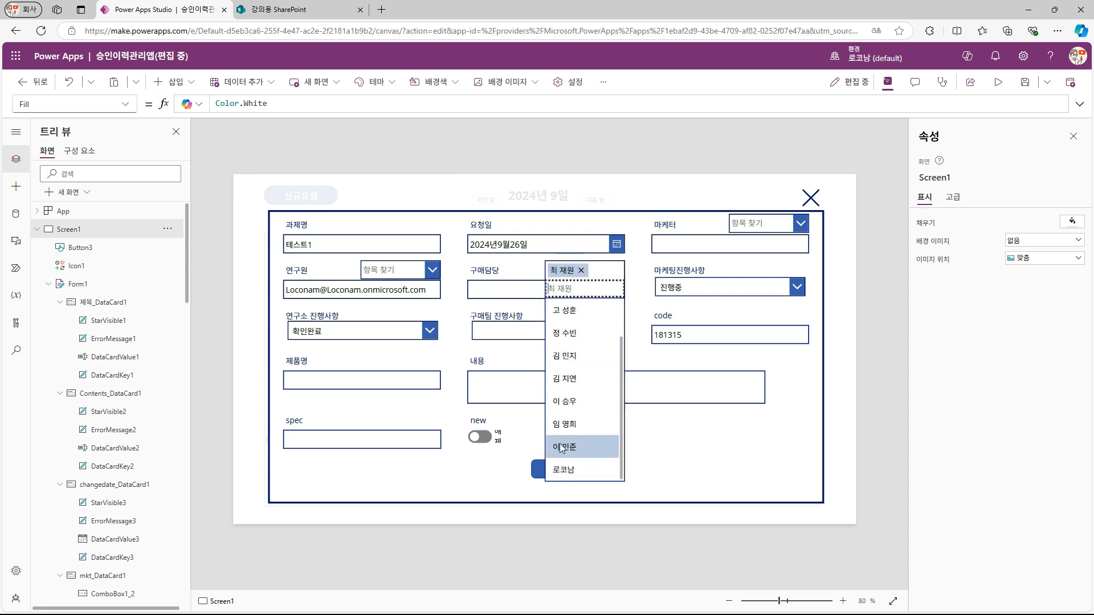
{"action": "left_click", "coordinate": [579, 469], "text": "alt"}
Step: Choose a user in the 마케터 combo box and another in the 연구원 combo box to test their e-mail fields
{"action": "left_click", "coordinate": [801, 223], "text": "alt"}
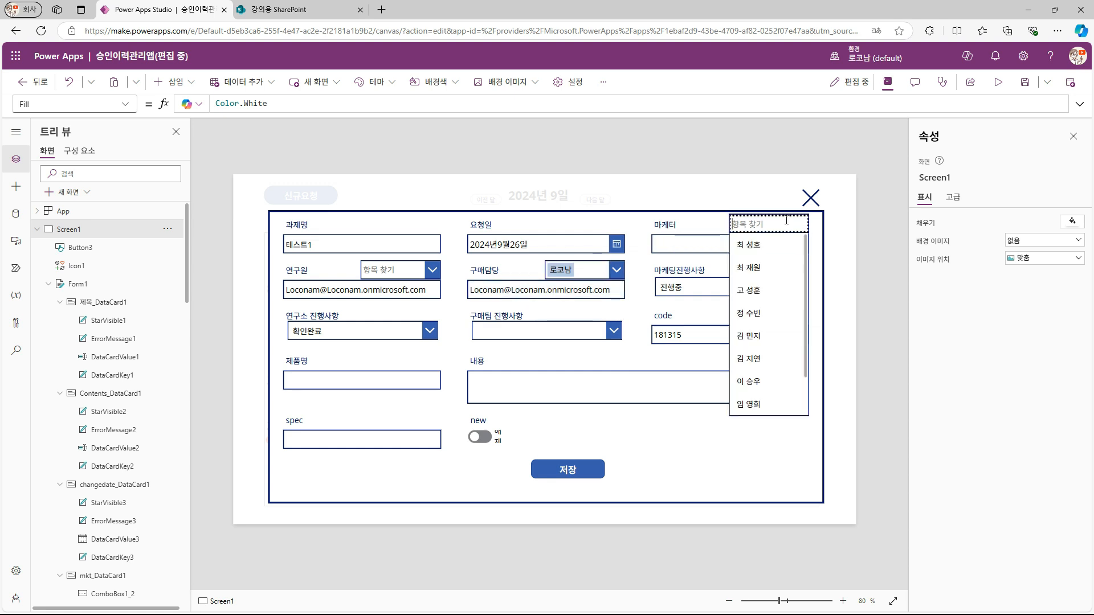
{"action": "left_click", "coordinate": [763, 406], "text": "alt"}
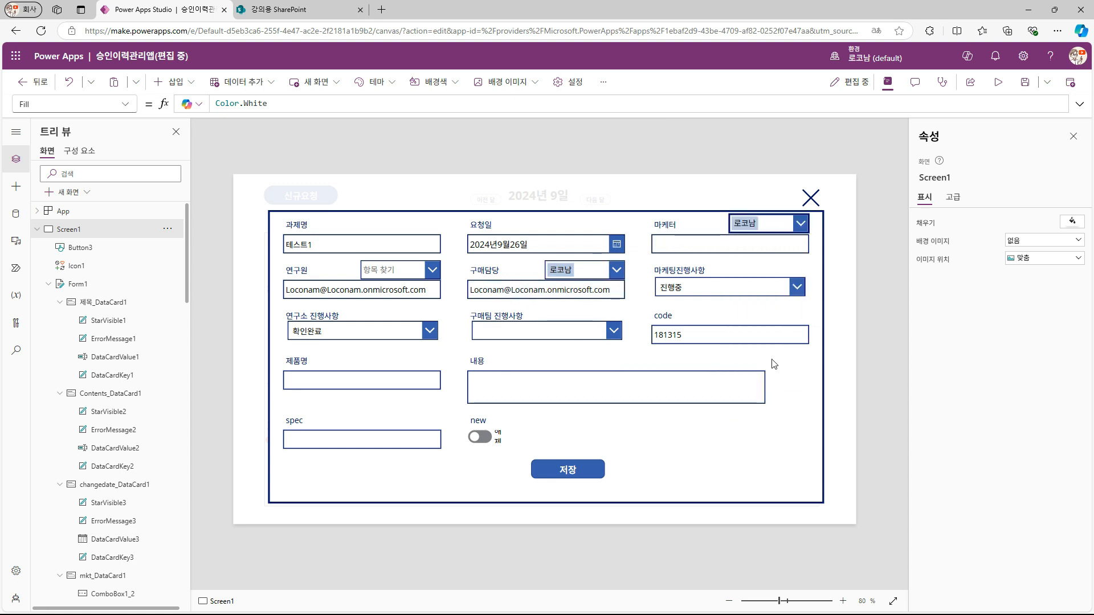
{"action": "left_click", "coordinate": [427, 273], "text": "alt"}
{"action": "left_click", "coordinate": [413, 326], "text": "alt"}
{"action": "left_click", "coordinate": [432, 270], "text": "alt"}
{"action": "left_click", "coordinate": [409, 475], "text": "alt"}
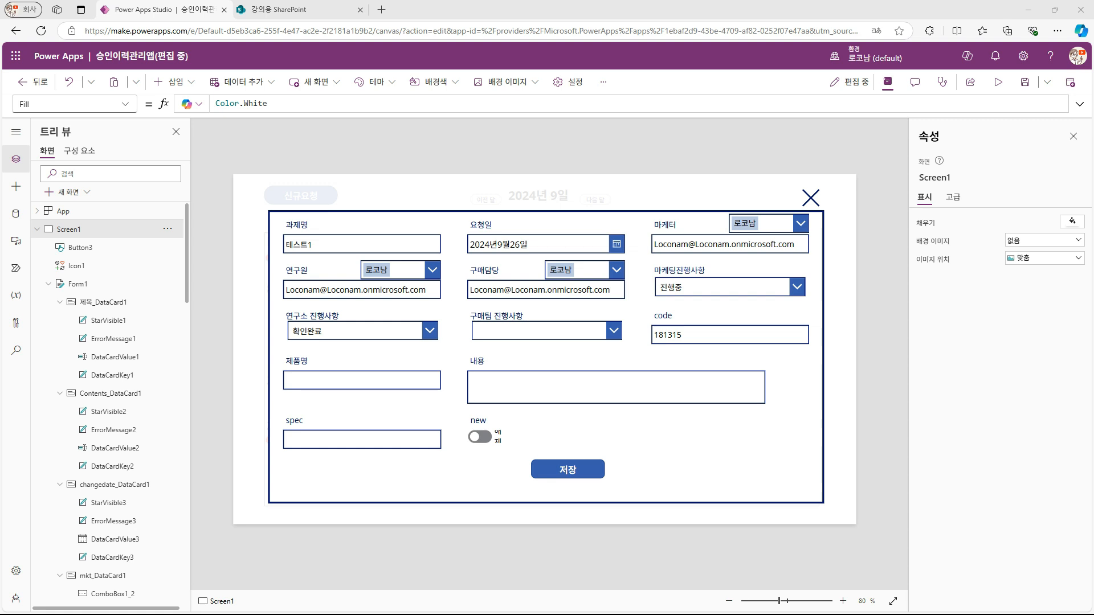
Step: Set the Default of the new card's toggle to _formmode = 1 and hide the new card
{"action": "left_click", "coordinate": [464, 440]}
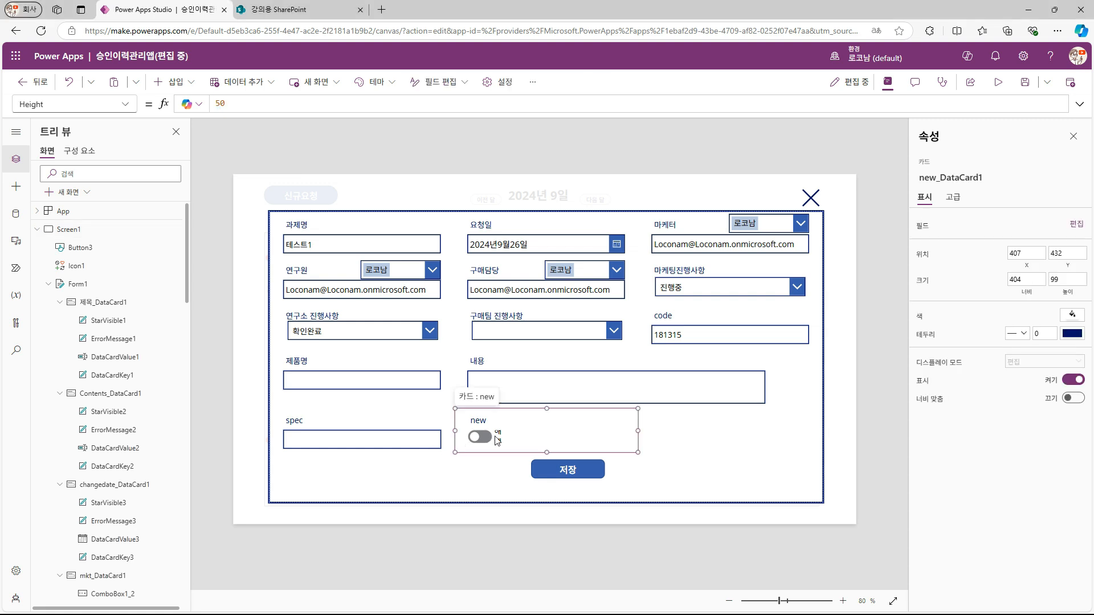
{"action": "left_click", "coordinate": [499, 439]}
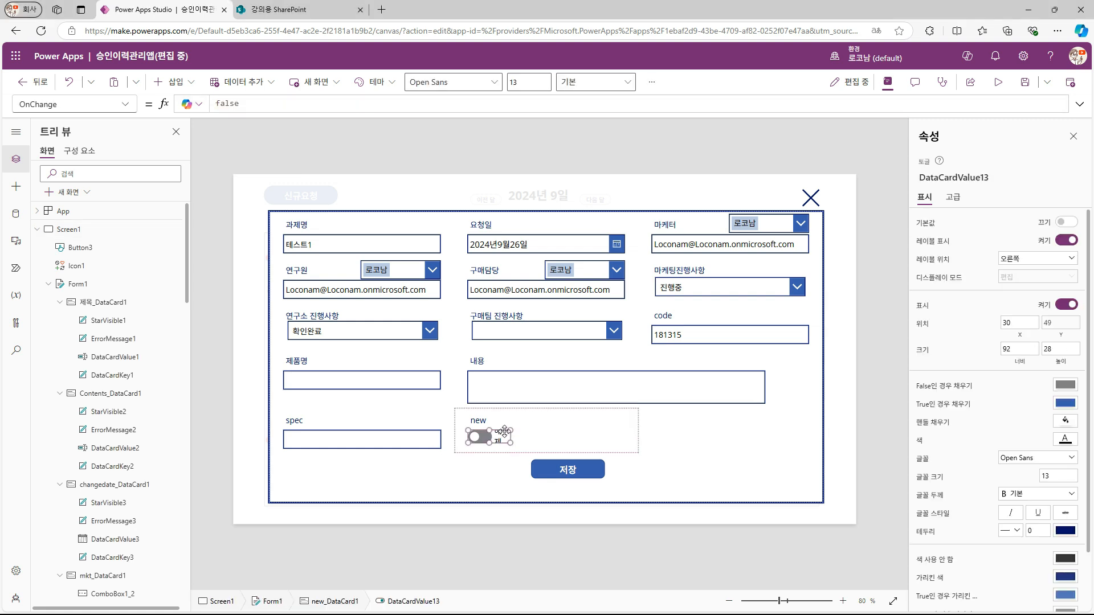
{"action": "left_click", "coordinate": [811, 198], "text": "alt"}
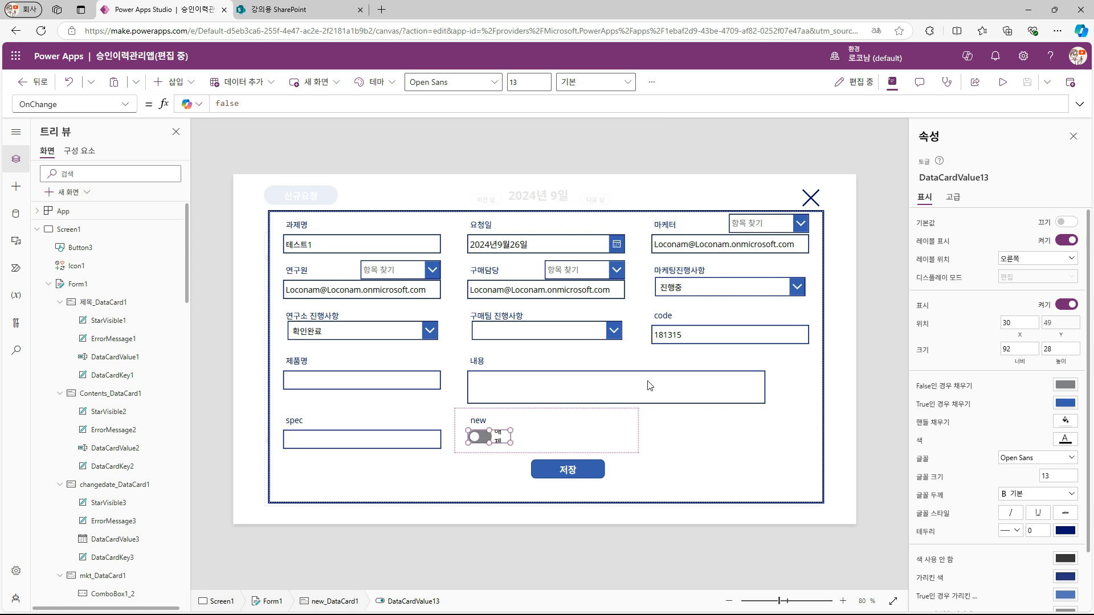
{"action": "left_click", "coordinate": [74, 104]}
{"action": "scroll", "coordinate": [80, 353], "scroll_direction": "down", "scroll_amount": 3}
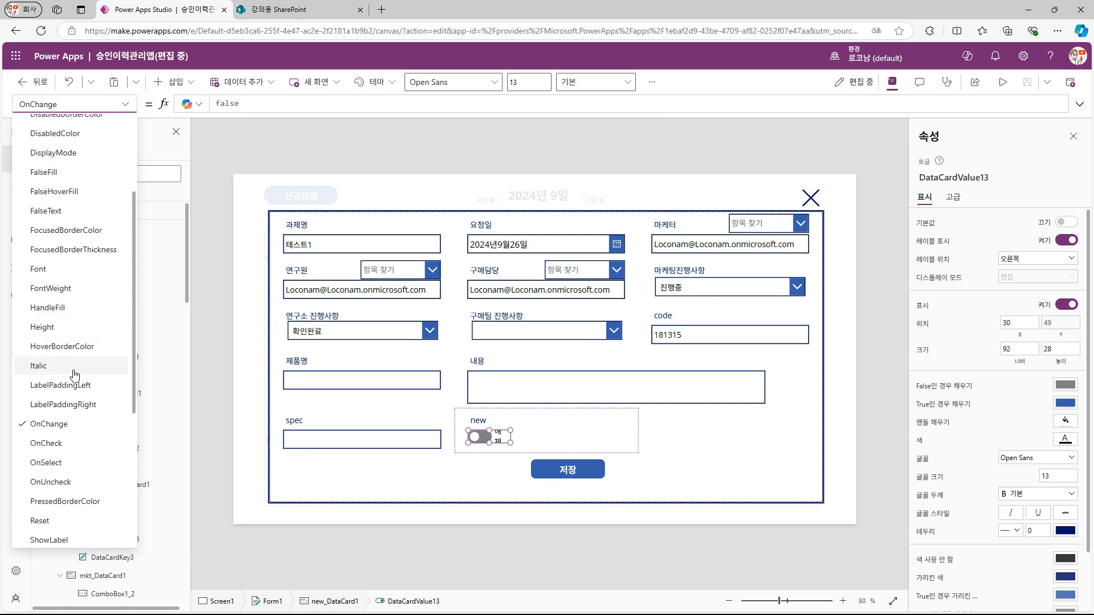
{"action": "scroll", "coordinate": [89, 390], "scroll_direction": "down", "scroll_amount": 1}
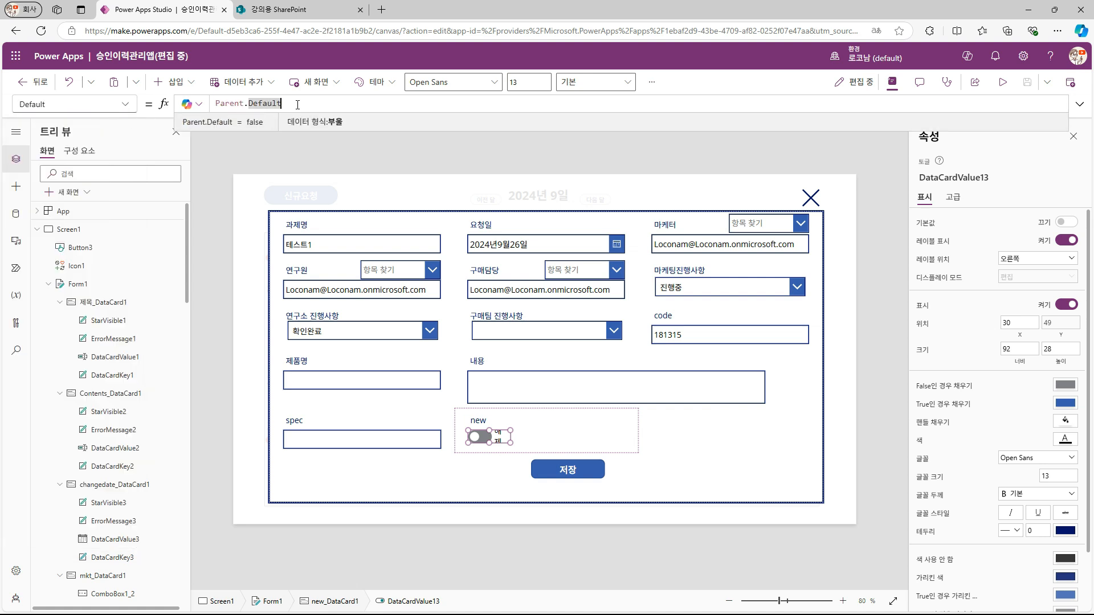
{"action": "key", "text": "ctrl+a"}
{"action": "type", "text": "_fo"}
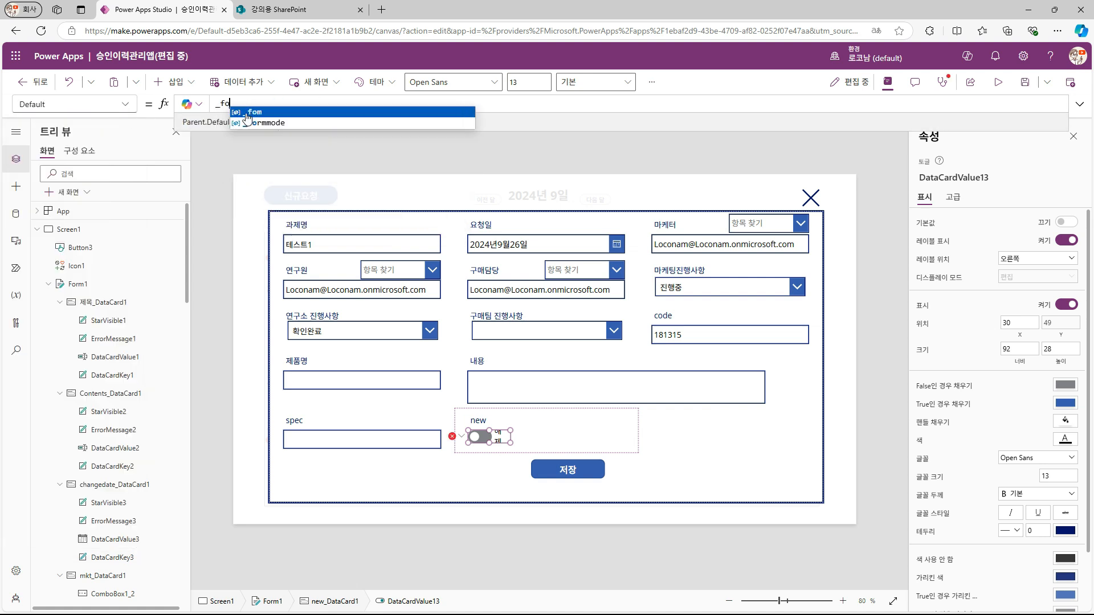
{"action": "type", "text": "rmmode = 1"}
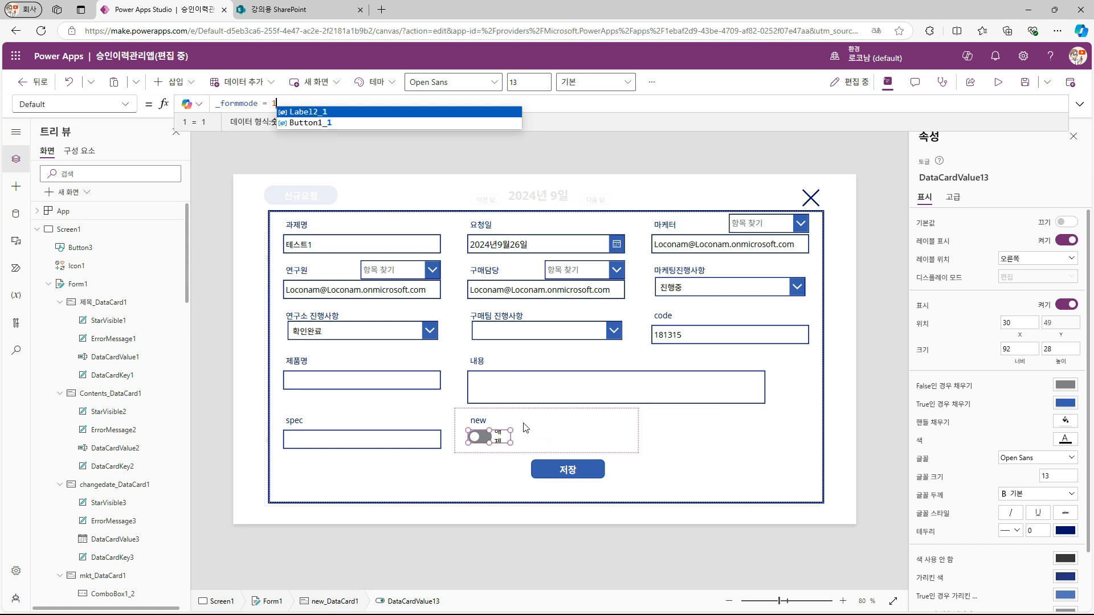
{"action": "left_click", "coordinate": [580, 436]}
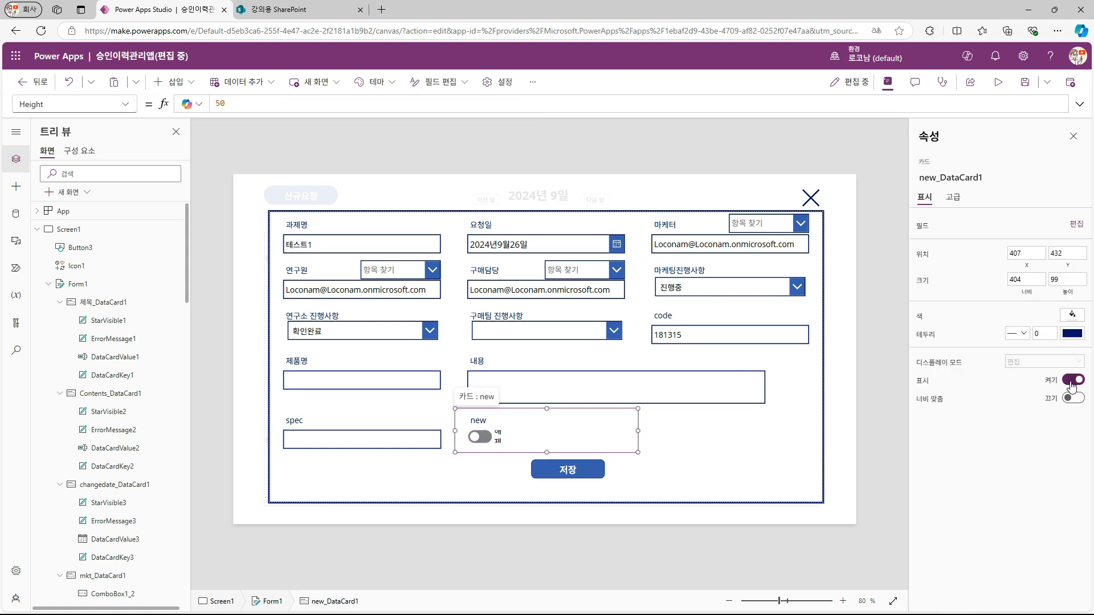
{"action": "left_click", "coordinate": [1073, 382]}
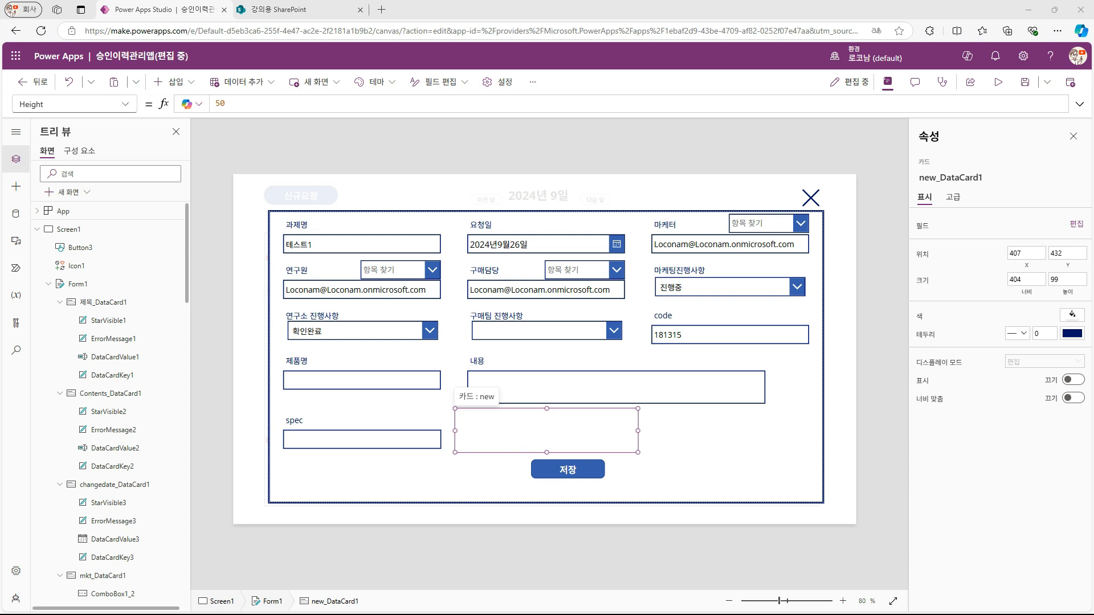
Step: Set the Visible property of the 연구소 진행사항 card to ThisItem.rnd = _mail
{"action": "left_click", "coordinate": [381, 315]}
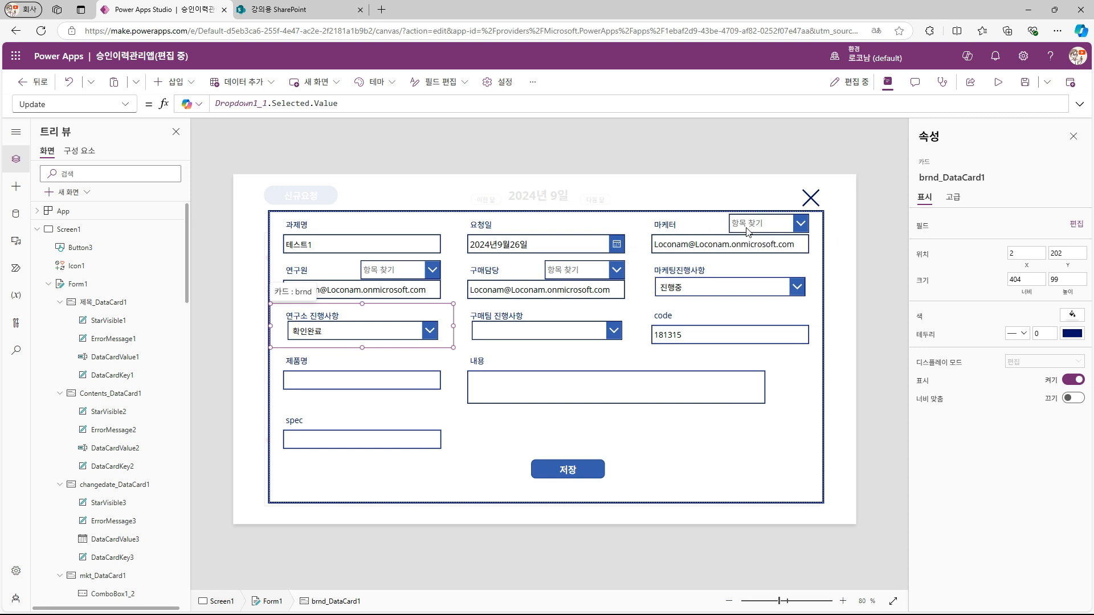
{"action": "left_click", "coordinate": [436, 334]}
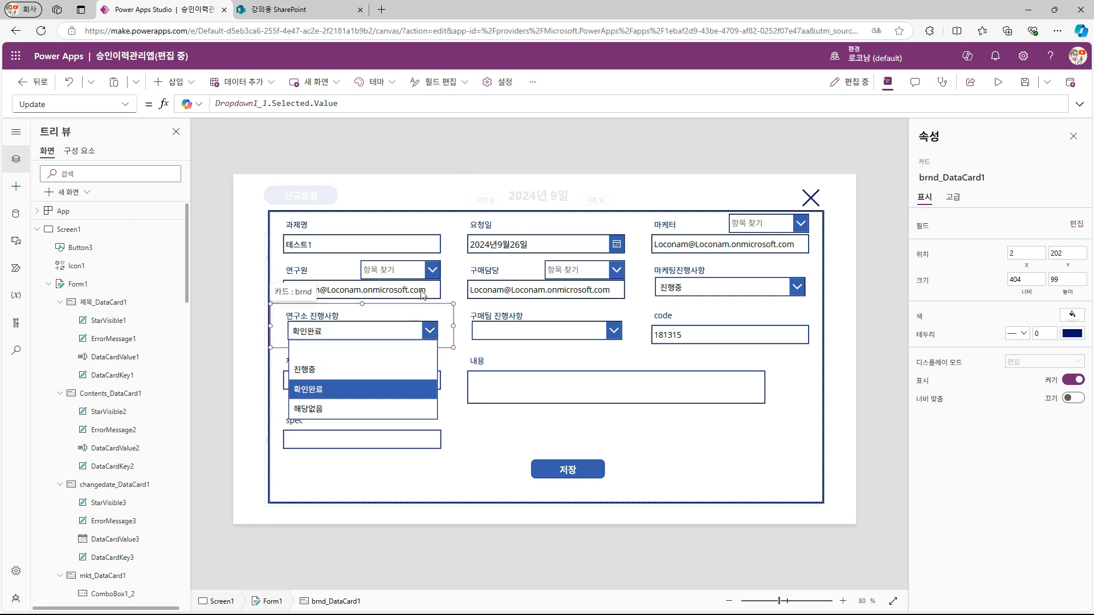
{"action": "left_click", "coordinate": [356, 322]}
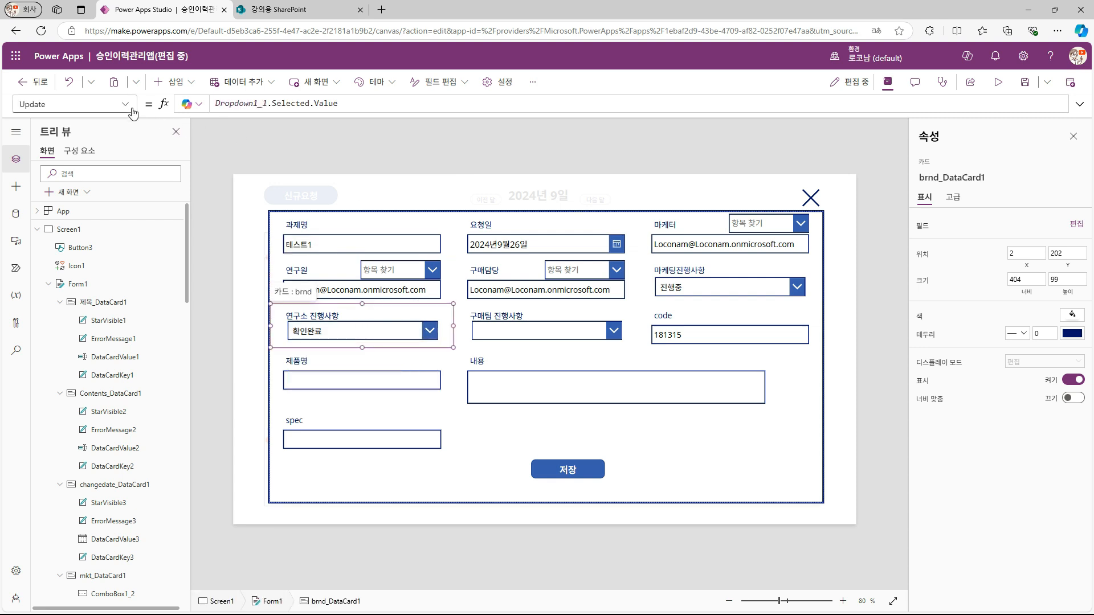
{"action": "left_click", "coordinate": [922, 381]}
{"action": "left_click_drag", "start_coordinate": [254, 106], "coordinate": [163, 105]}
{"action": "type", "text": "Thi"}
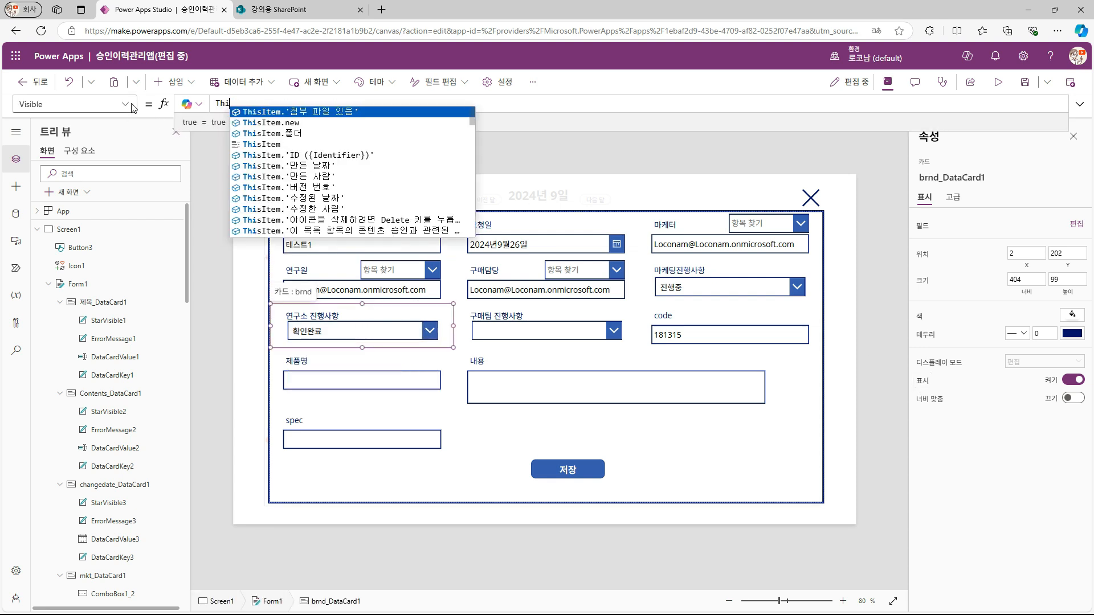
{"action": "type", "text": "sItem.rnd = _mail"}
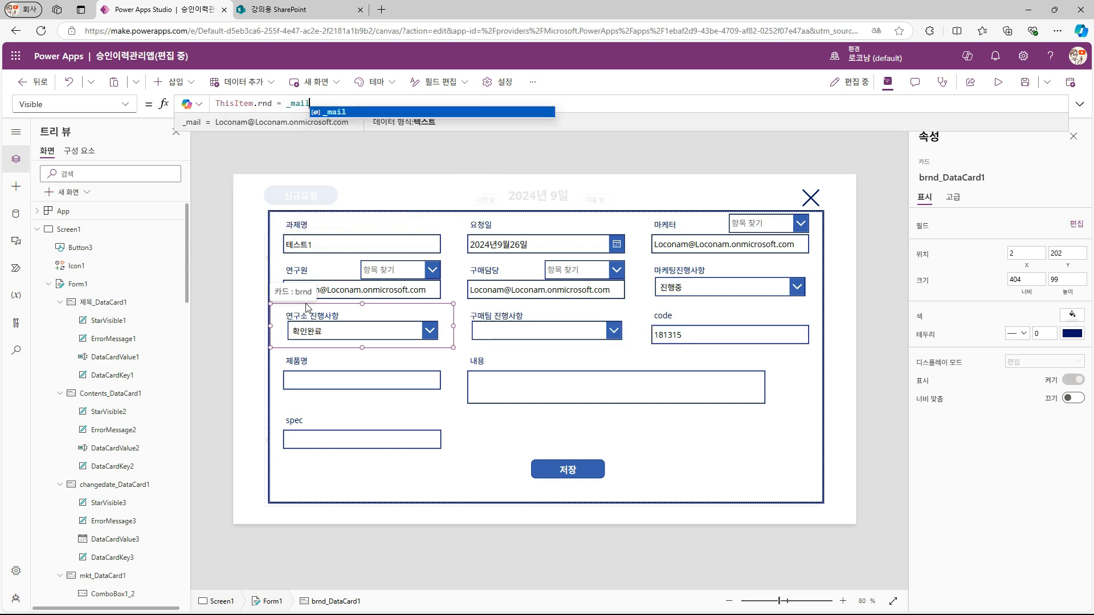
Step: Set the Visible property of the 구매팀 진행사항 card to ThisItem.sales = _mail
{"action": "left_click", "coordinate": [590, 331]}
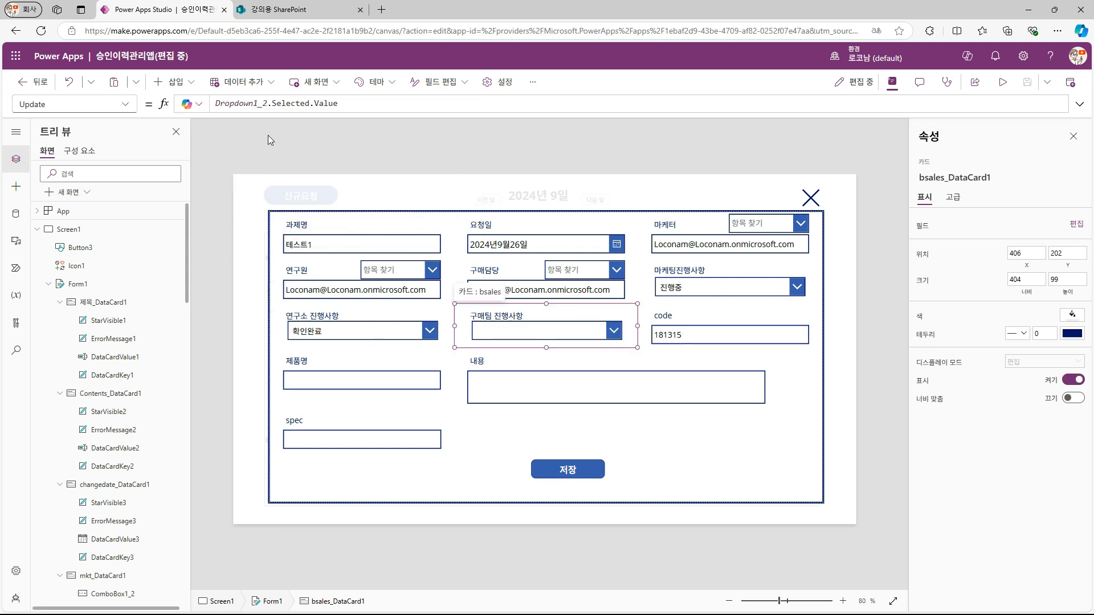
{"action": "left_click", "coordinate": [125, 104]}
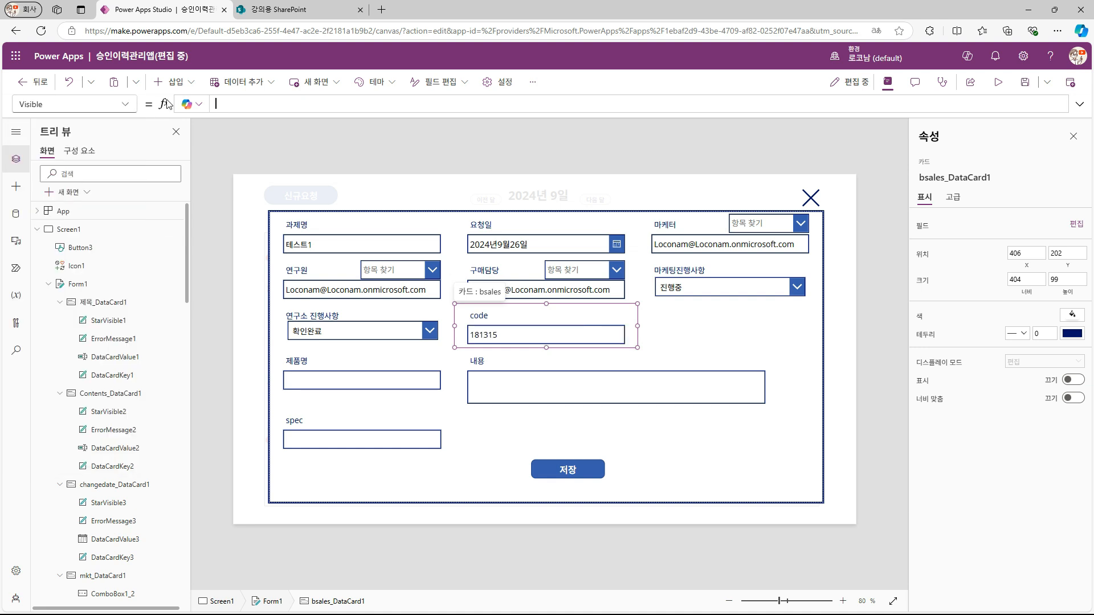
{"action": "type", "text": "ThisItem.sales = _mail"}
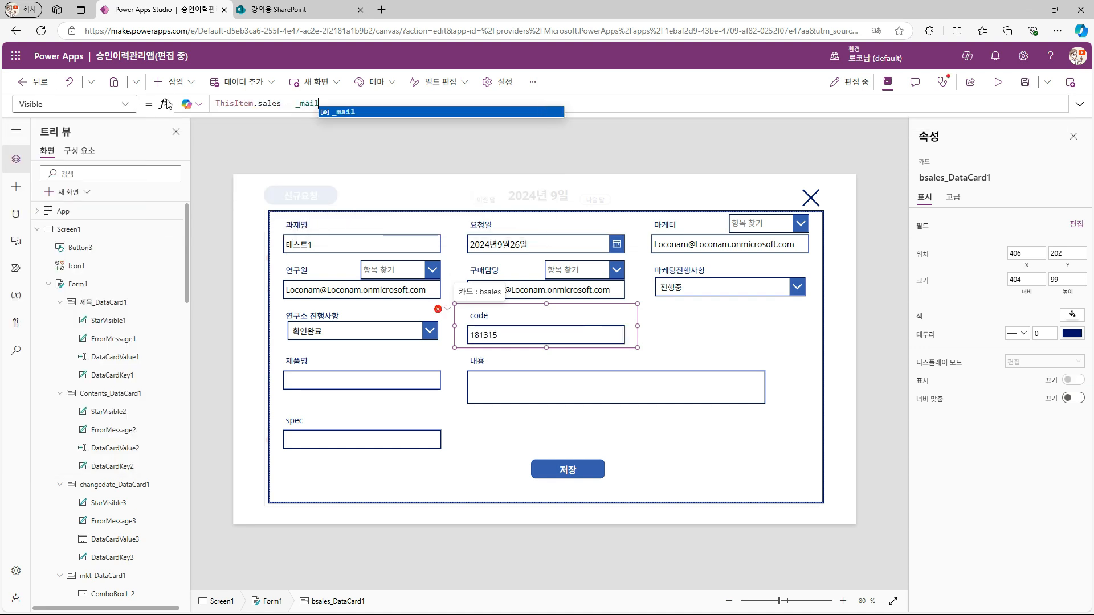
{"action": "left_click", "coordinate": [737, 236]}
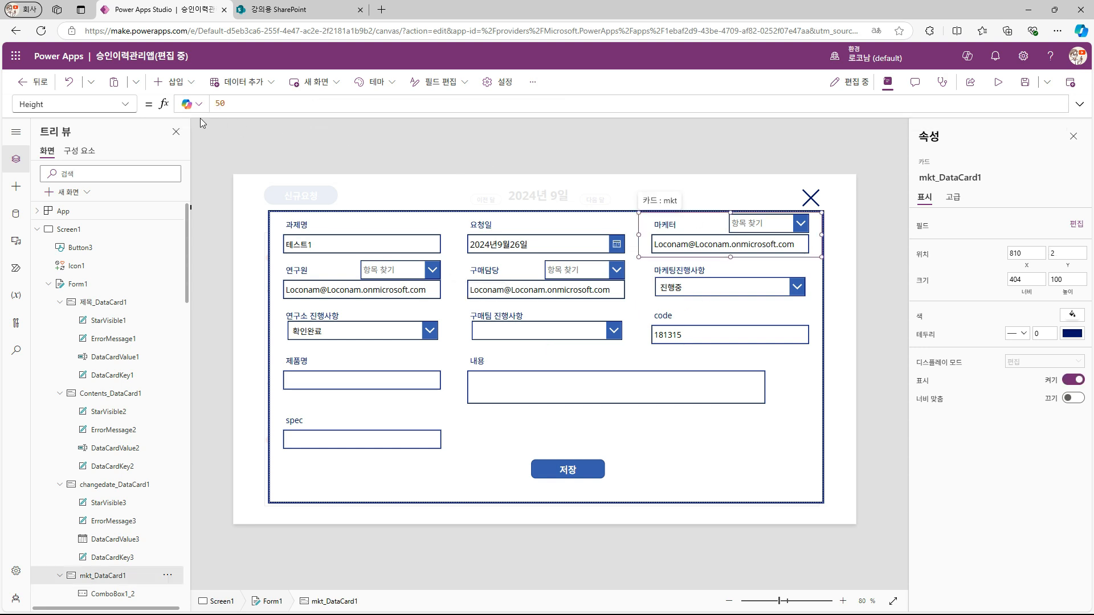
{"action": "left_click", "coordinate": [126, 106]}
{"action": "left_click", "coordinate": [68, 391]}
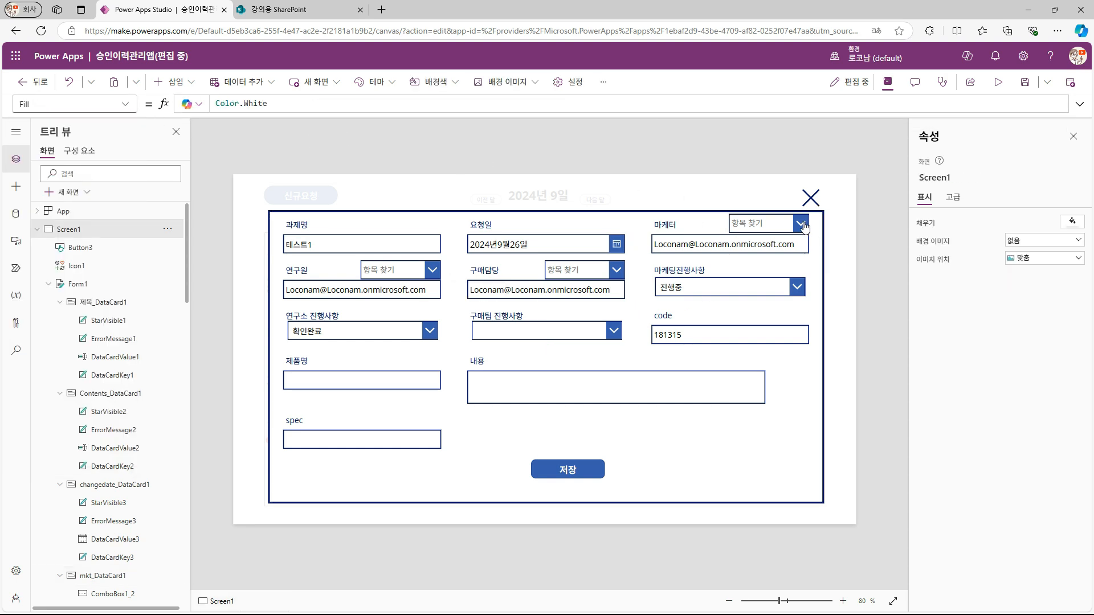
Step: Close the request form and open the 테스트2 record from the calendar
{"action": "left_click", "coordinate": [810, 200]}
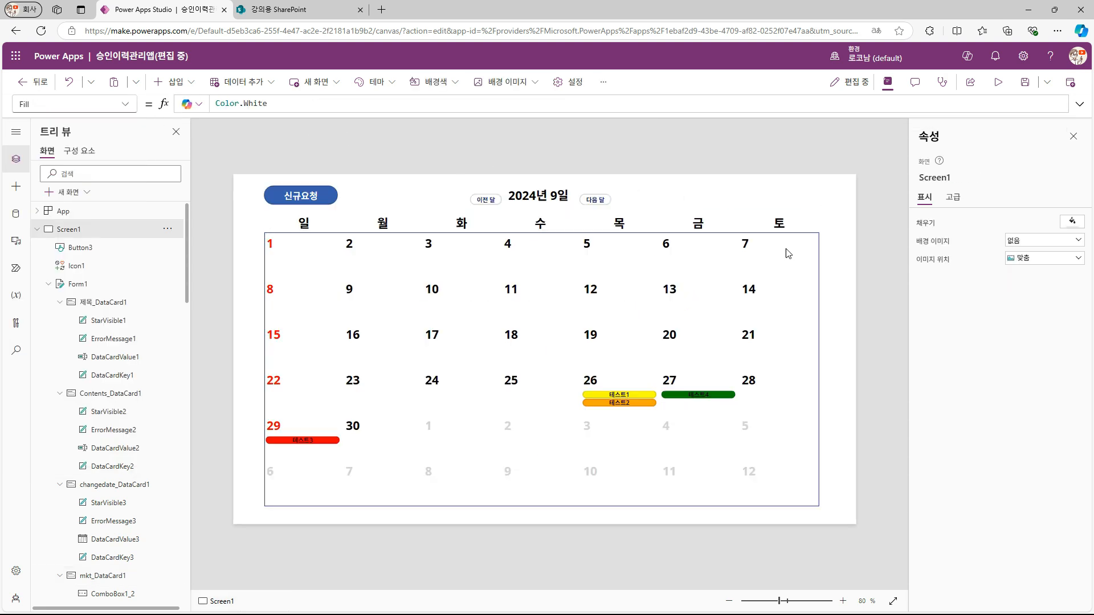
{"action": "left_click", "coordinate": [634, 404]}
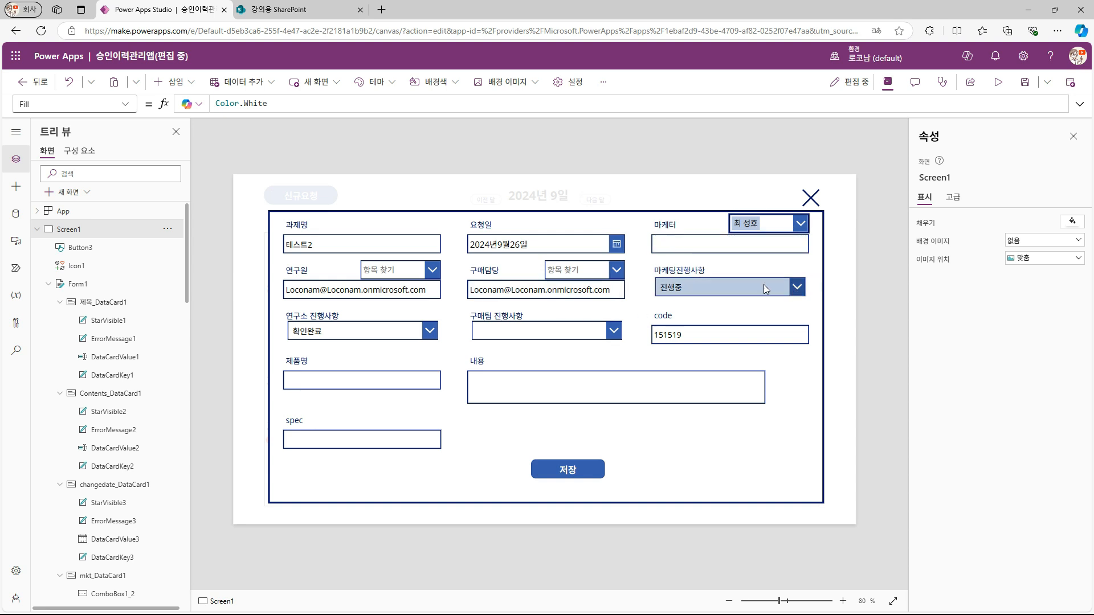
Step: Save and reopen the 테스트2 record, copy the 마케터 card's Visible formula and set that property to true
{"action": "left_click", "coordinate": [572, 472]}
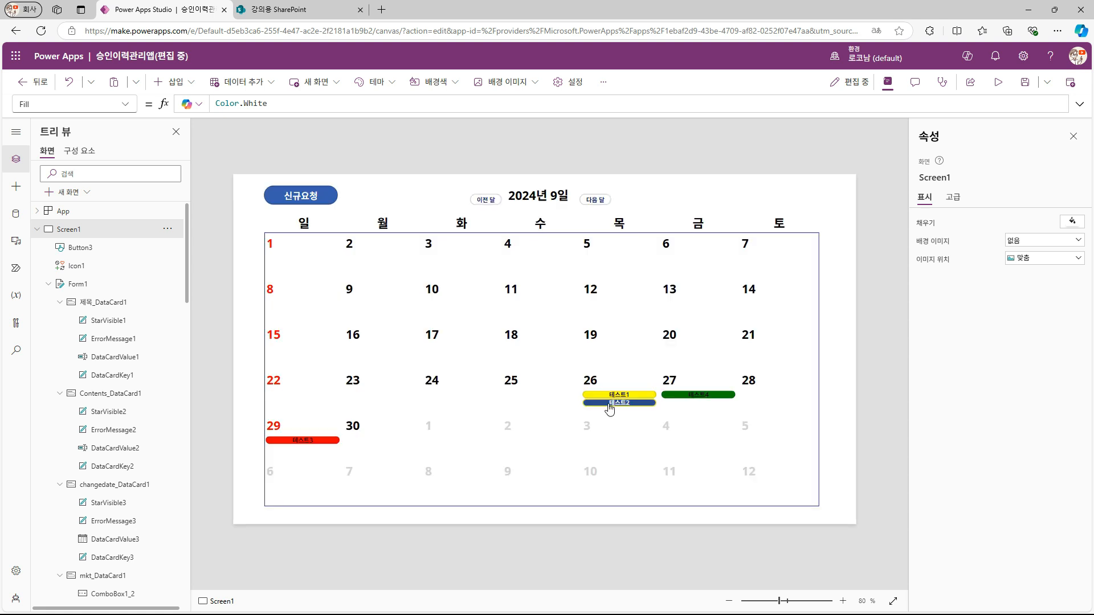
{"action": "left_click", "coordinate": [608, 403]}
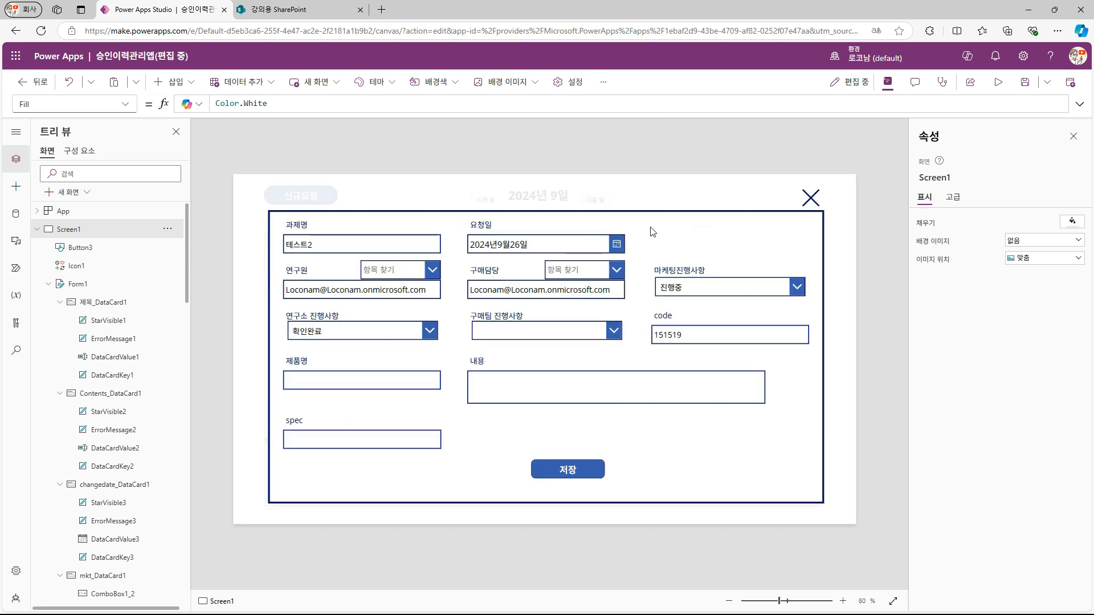
{"action": "left_click", "coordinate": [730, 269]}
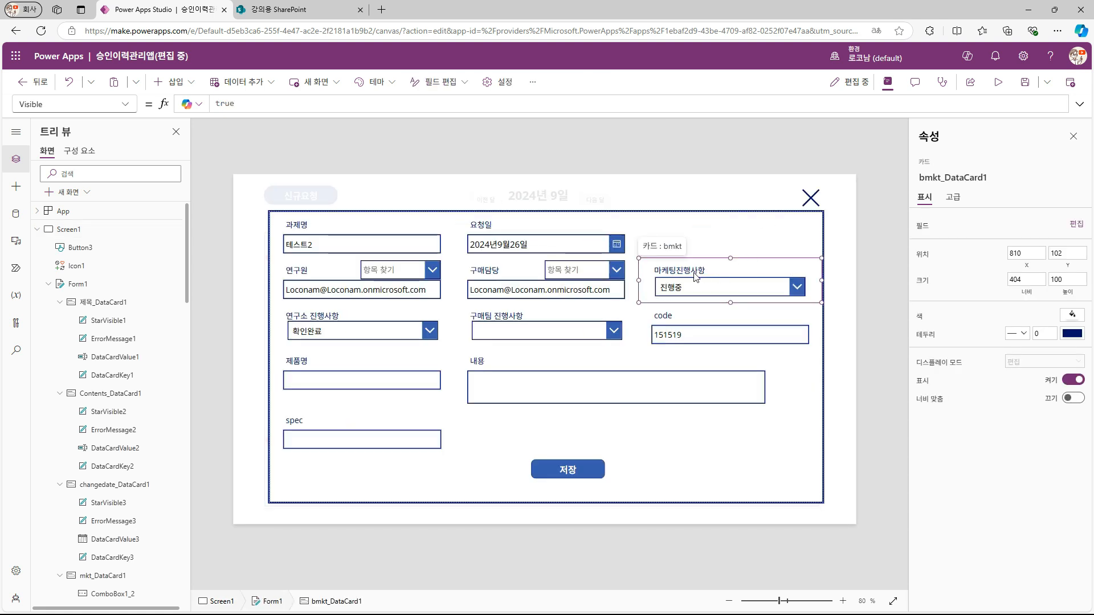
{"action": "left_click", "coordinate": [1077, 224]}
{"action": "left_click", "coordinate": [896, 230]}
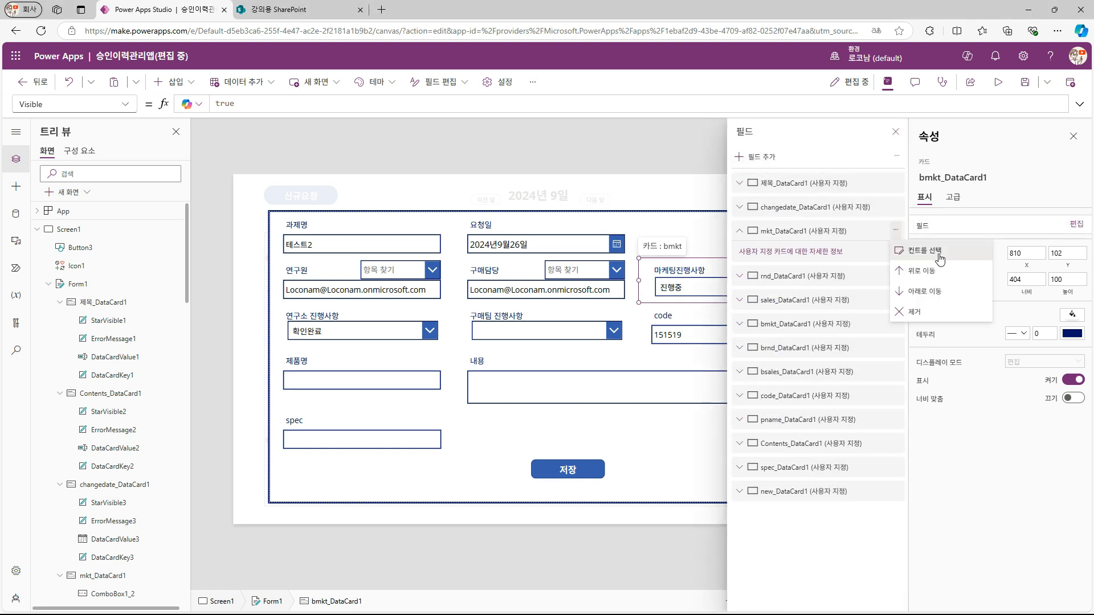
{"action": "left_click", "coordinate": [940, 259]}
{"action": "left_click", "coordinate": [147, 105]}
{"action": "key", "text": "ctrl+c"}
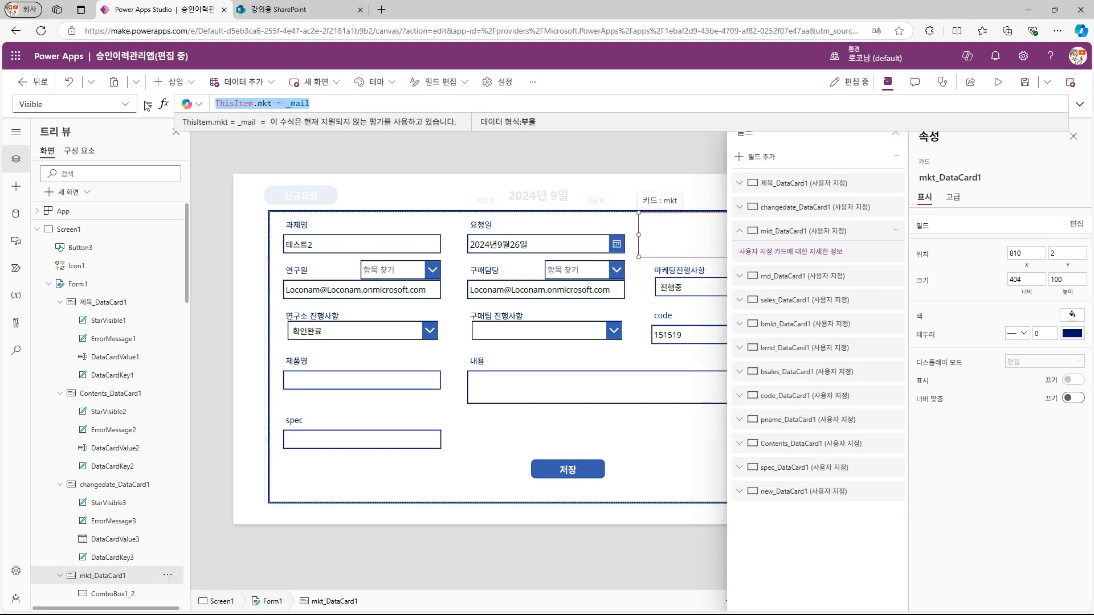
{"action": "type", "text": "true"}
Step: Set the Visible property of the 마케팅진행사항 card to ThisItem.mkt = _mail
{"action": "left_click", "coordinate": [742, 289]}
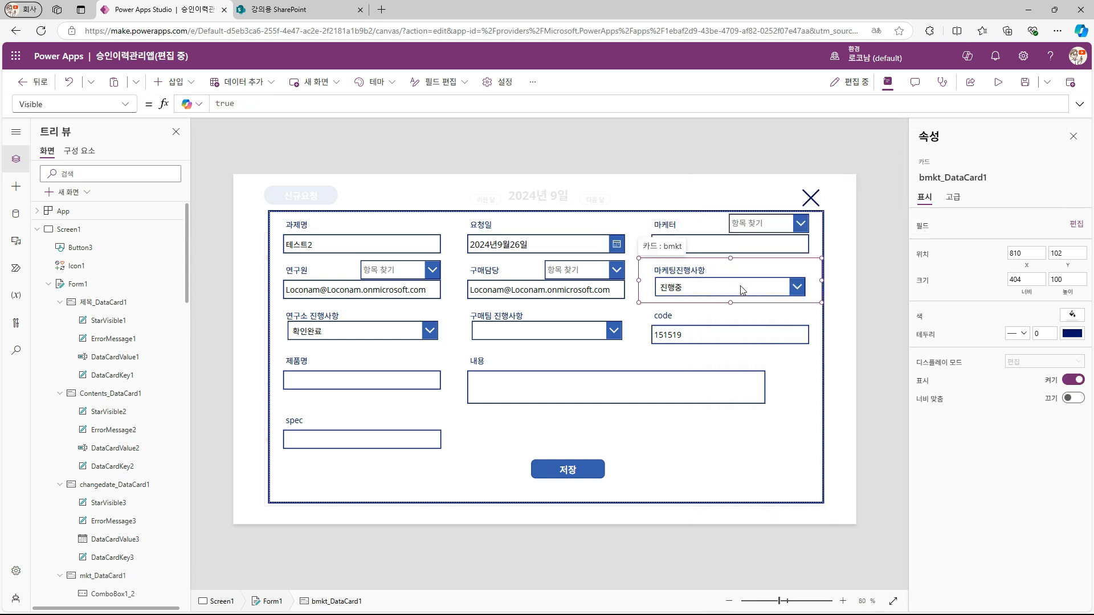
{"action": "left_click", "coordinate": [271, 102]}
{"action": "key", "text": "ctrl+a"}
{"action": "key", "text": "ctrl+v"}
{"action": "left_click", "coordinate": [387, 150]}
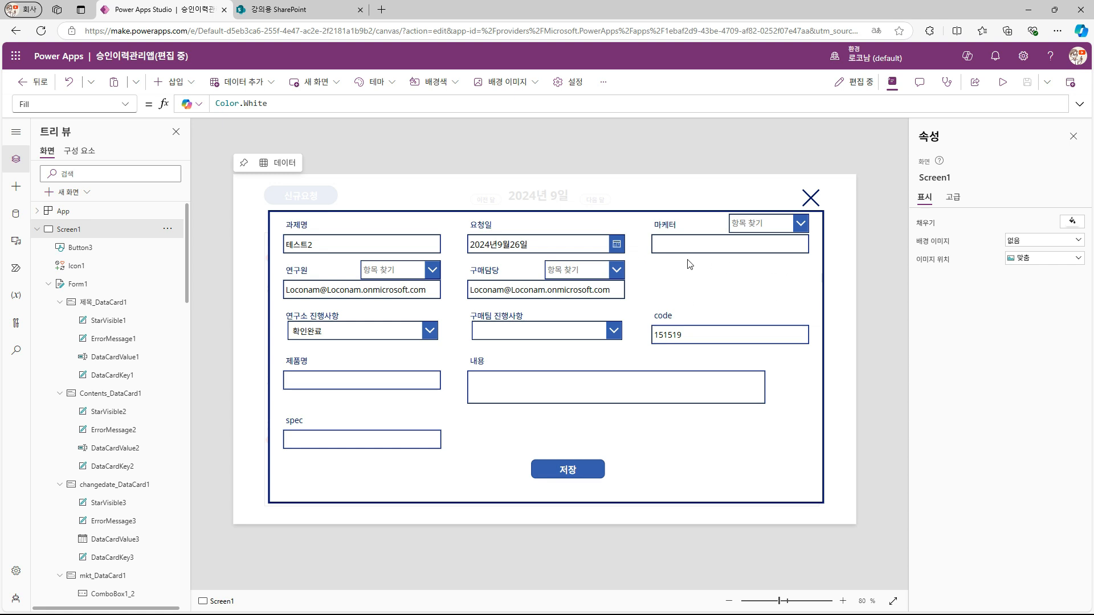
Step: Check the Visible formula of the 구매팀 진행사항 card and open the 테스트1 record from the calendar
{"action": "left_click", "coordinate": [702, 295]}
{"action": "left_click", "coordinate": [697, 323]}
{"action": "left_click", "coordinate": [538, 331]}
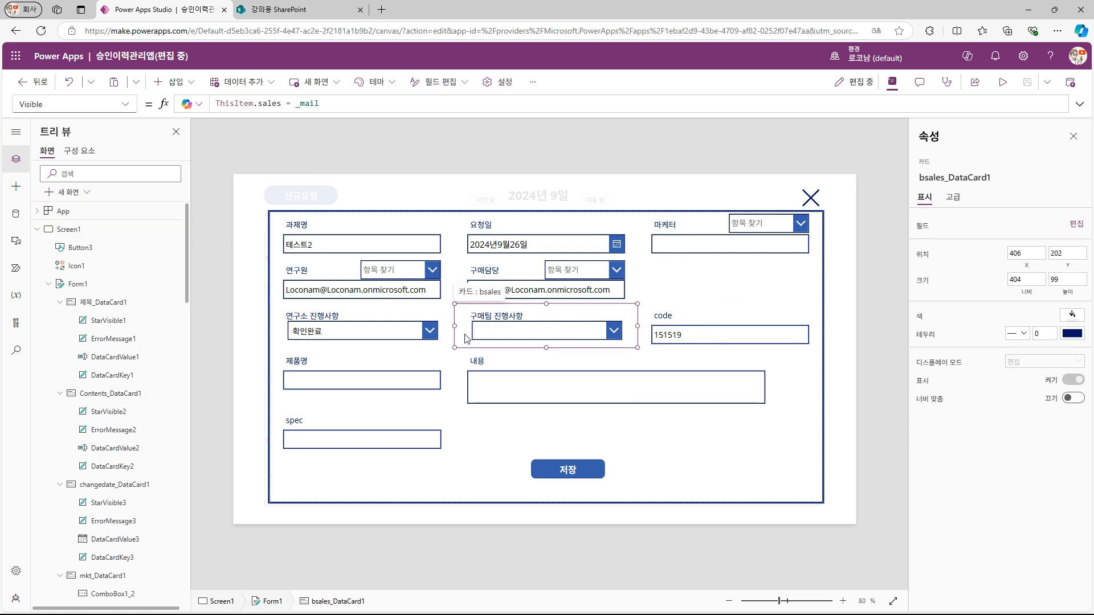
{"action": "left_click", "coordinate": [406, 392]}
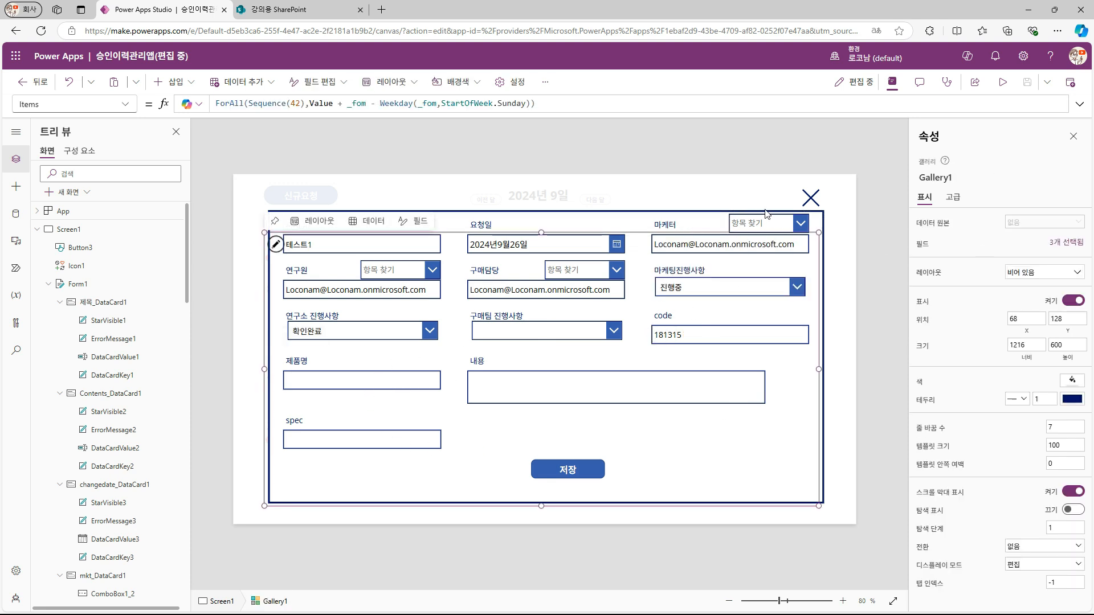
{"action": "left_click", "coordinate": [876, 190]}
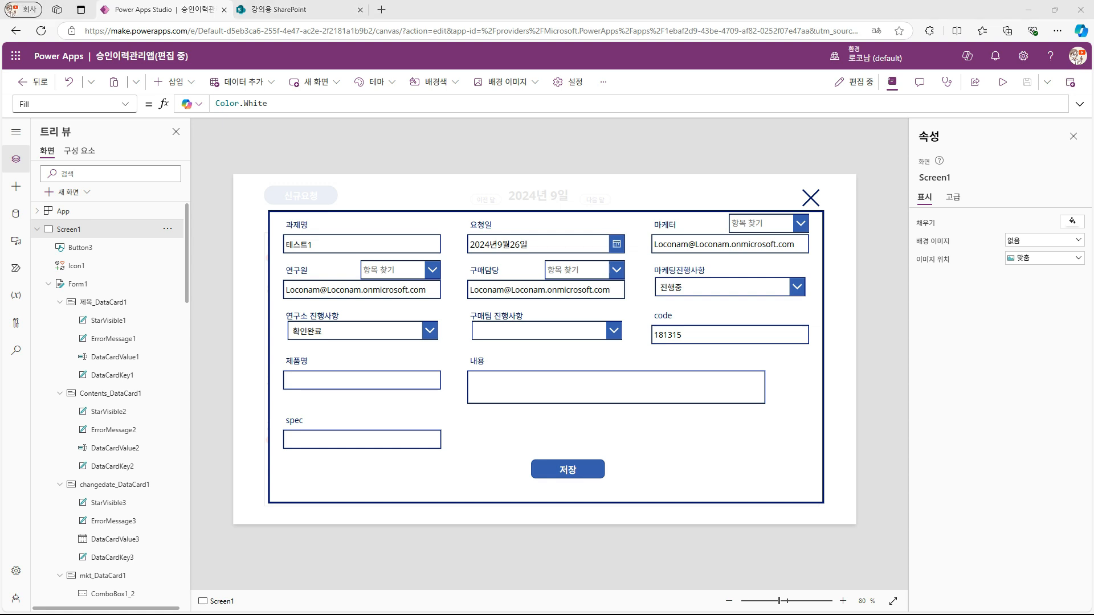
{"action": "left_click", "coordinate": [719, 200]}
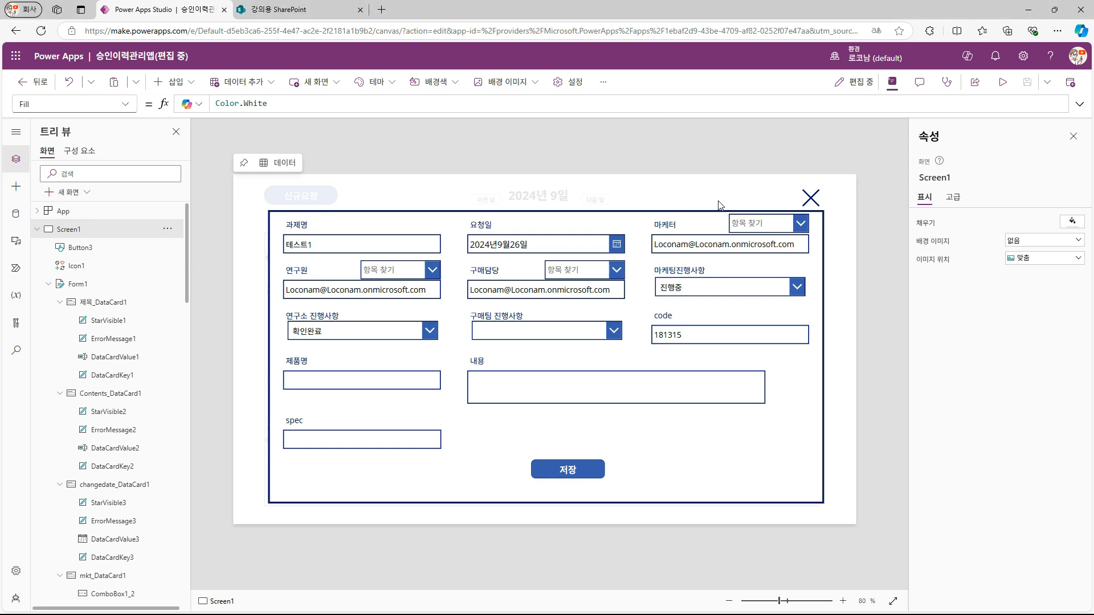
{"action": "left_click", "coordinate": [787, 172]}
Step: Insert a checkbox beside the form's close icon, label it 변경 승인 요청 and widen it to about 178
{"action": "left_click", "coordinate": [567, 480]}
{"action": "left_click", "coordinate": [174, 81]}
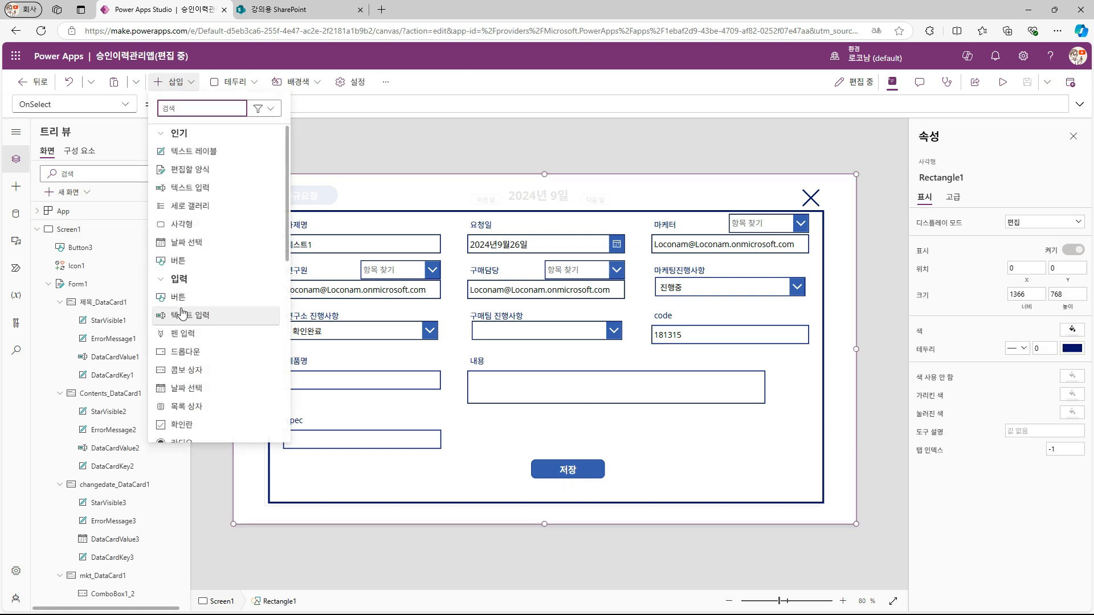
{"action": "scroll", "coordinate": [168, 278], "scroll_direction": "down", "scroll_amount": 1}
{"action": "left_click", "coordinate": [188, 376]}
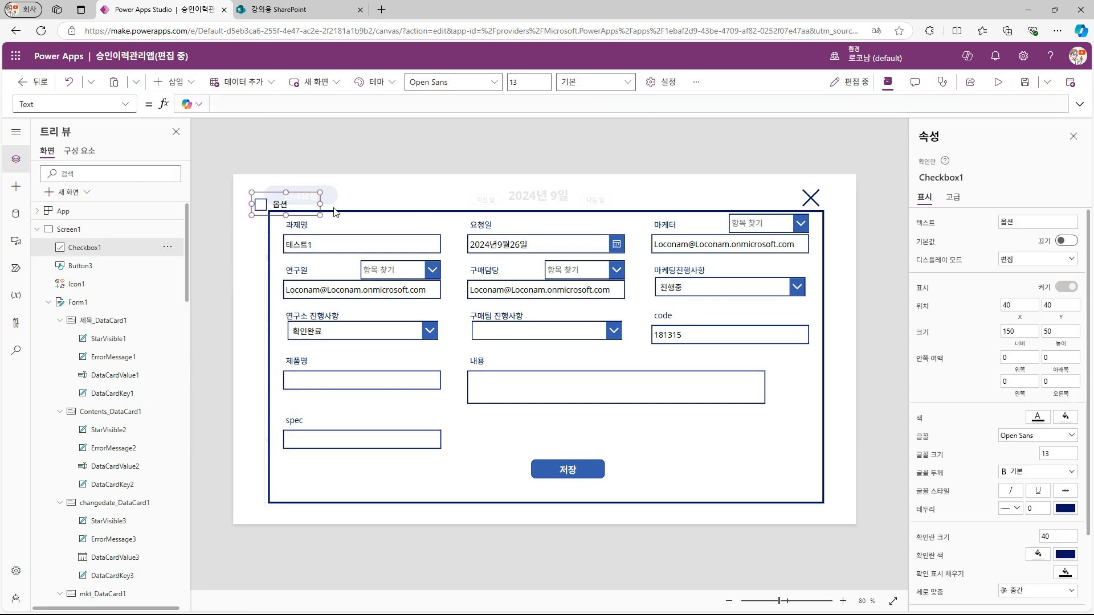
{"action": "left_click_drag", "start_coordinate": [293, 204], "coordinate": [765, 198]}
{"action": "type", "text": "변경"}
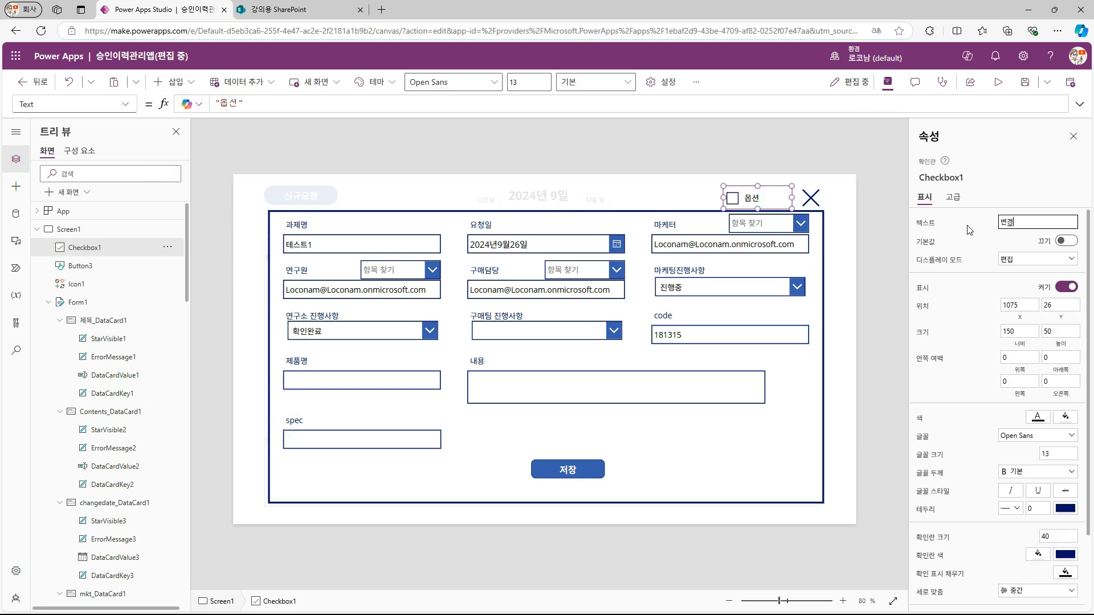
{"action": "type", "text": " 승인 요청"}
{"action": "left_click", "coordinate": [969, 231]}
{"action": "left_click_drag", "start_coordinate": [724, 198], "coordinate": [710, 198]}
{"action": "left_click", "coordinate": [656, 198]}
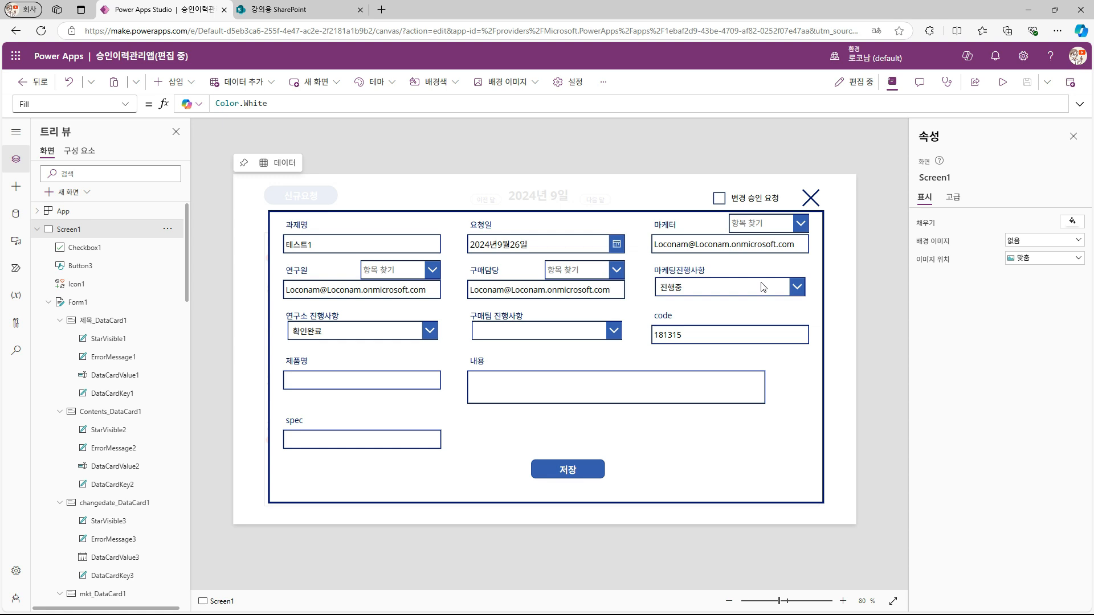
Step: Set the checkbox's OnCheck to UpdateContext({_origindate : LookUp(인턴과제용_리스트,ID=_id,changedate)})
{"action": "left_click", "coordinate": [755, 199]}
{"action": "left_click", "coordinate": [124, 103]}
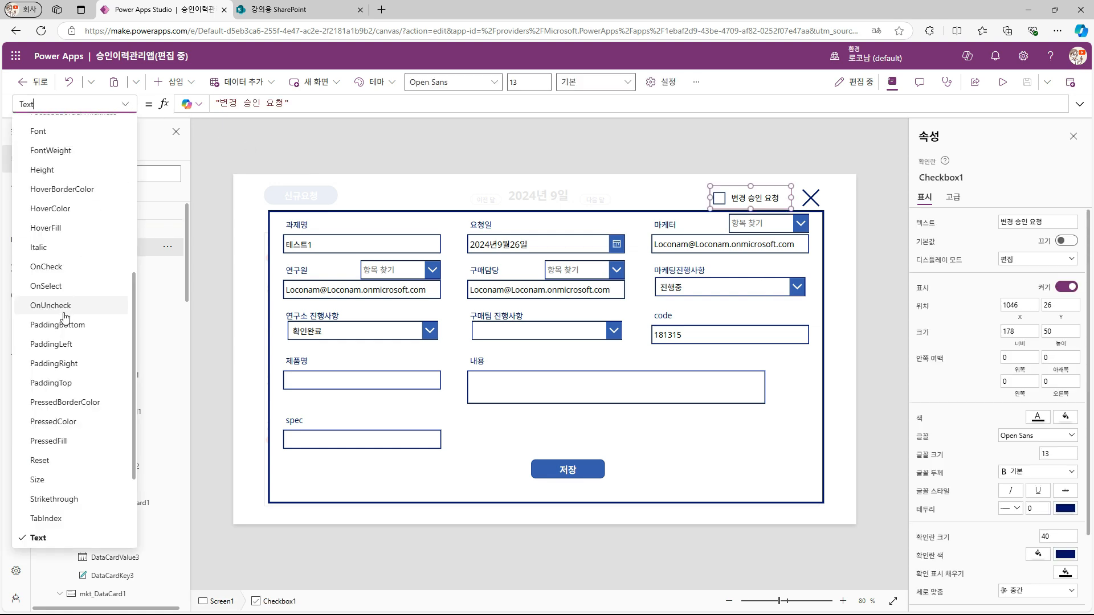
{"action": "left_click", "coordinate": [49, 266]}
{"action": "type", "text": "Up"}
{"action": "key", "text": "Tab"}
{"action": "type", "text": "{_origindate"}
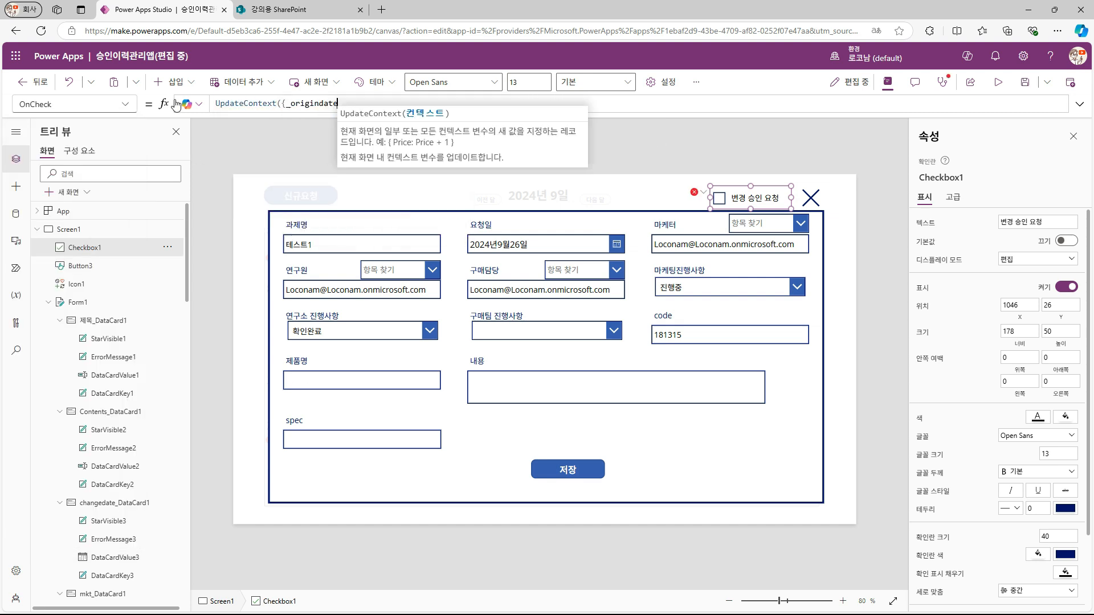
{"action": "type", "text": " : "}
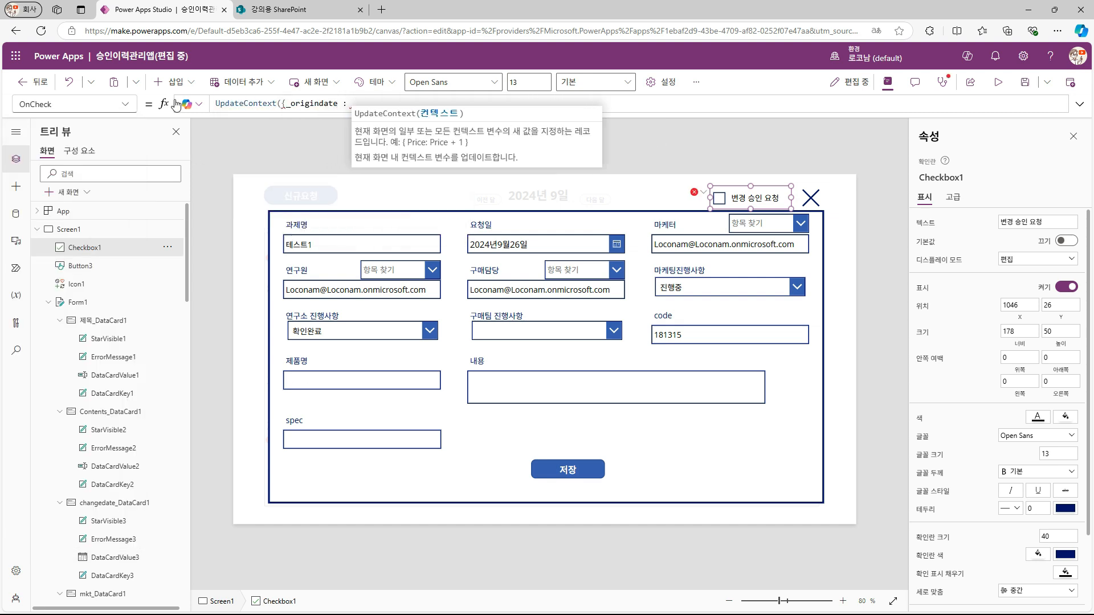
{"action": "type", "text": "LookUp("}
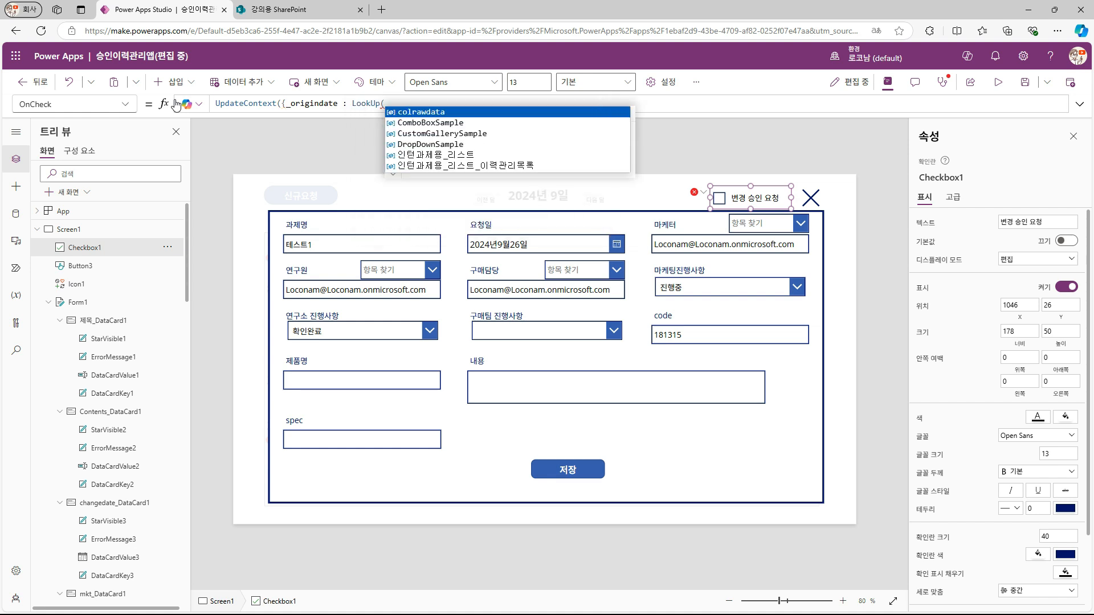
{"action": "key", "text": "Down"}
{"action": "key", "text": "Down"}
{"action": "key", "text": "Down"}
{"action": "key", "text": "Down"}
{"action": "key", "text": "Tab"}
{"action": "type", "text": ",ID=_id,"}
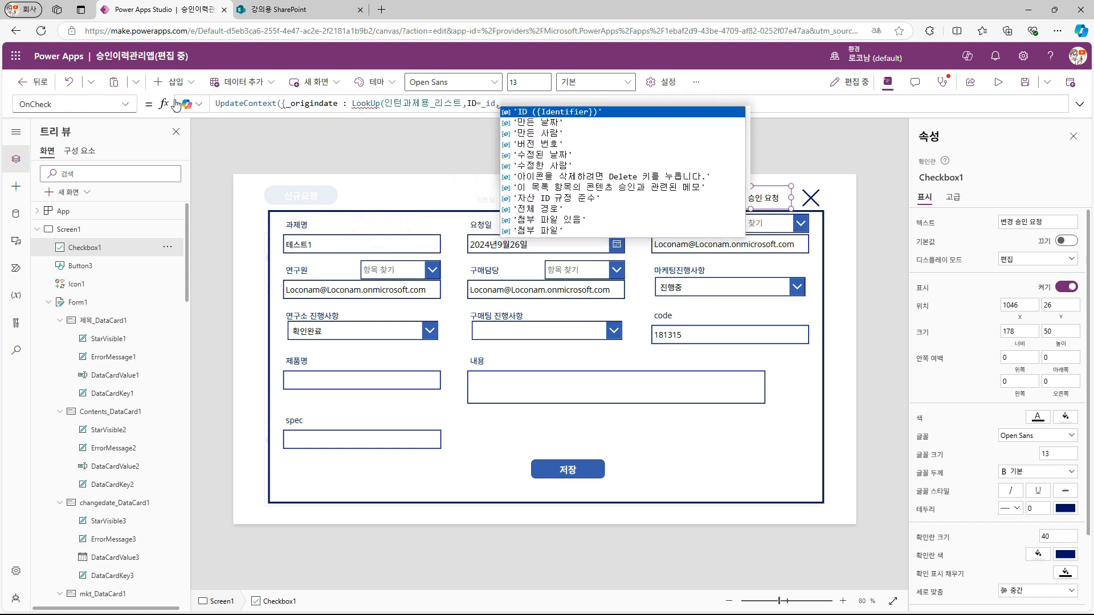
{"action": "type", "text": "changedate)"}
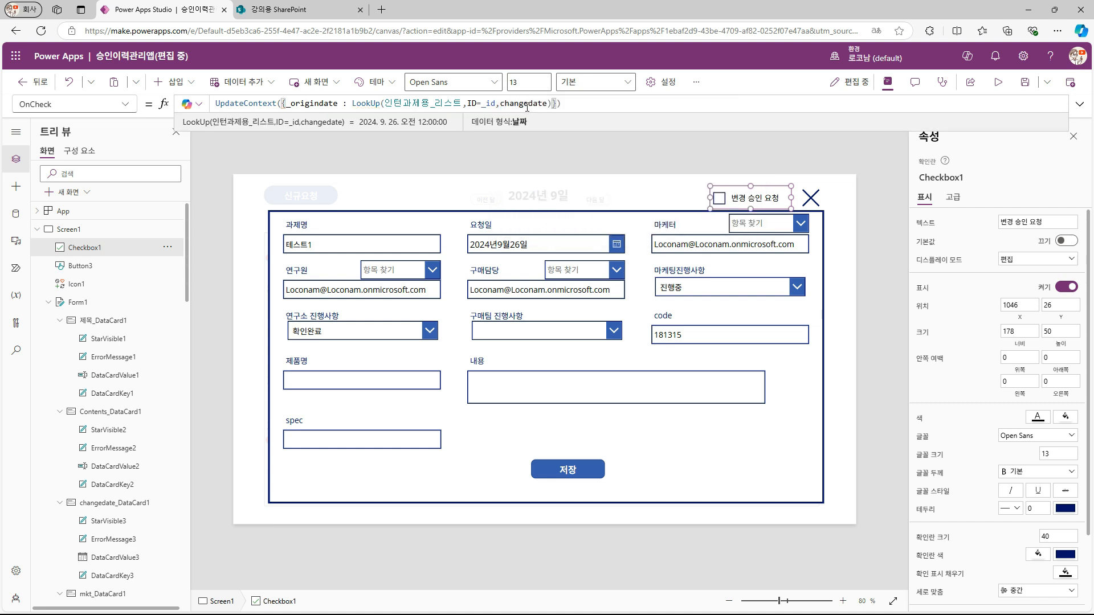
{"action": "left_click", "coordinate": [309, 104]}
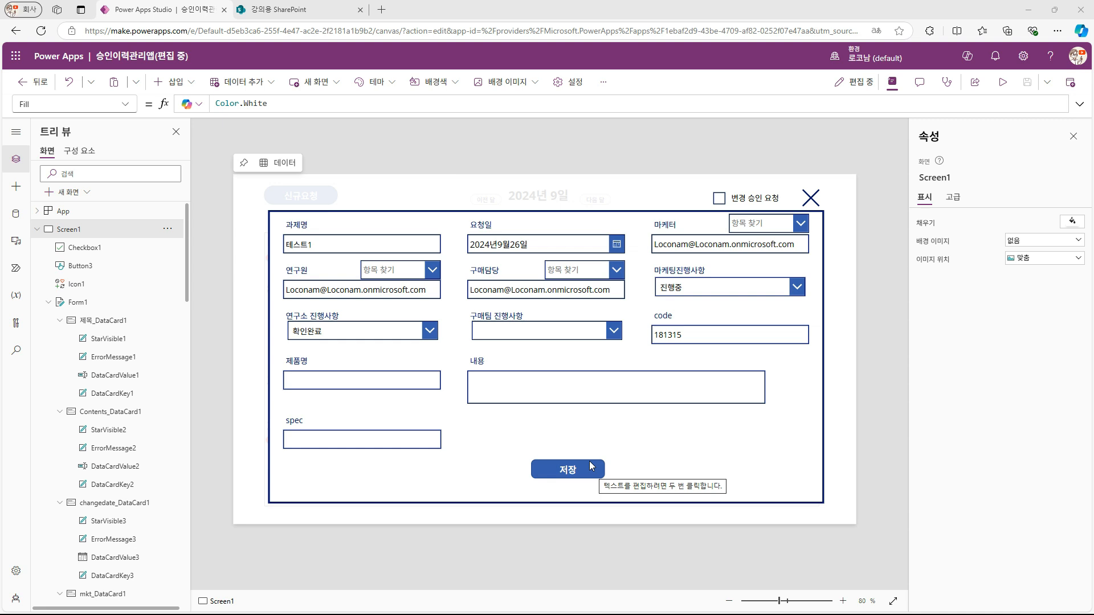
Step: Set the 요청일 date picker's DefaultDate to If(Checkbox1.Value,Today(),Parent.Default) and test it by toggling the 변경 승인 요청 checkbox
{"action": "left_click", "coordinate": [720, 199]}
{"action": "left_click", "coordinate": [561, 252]}
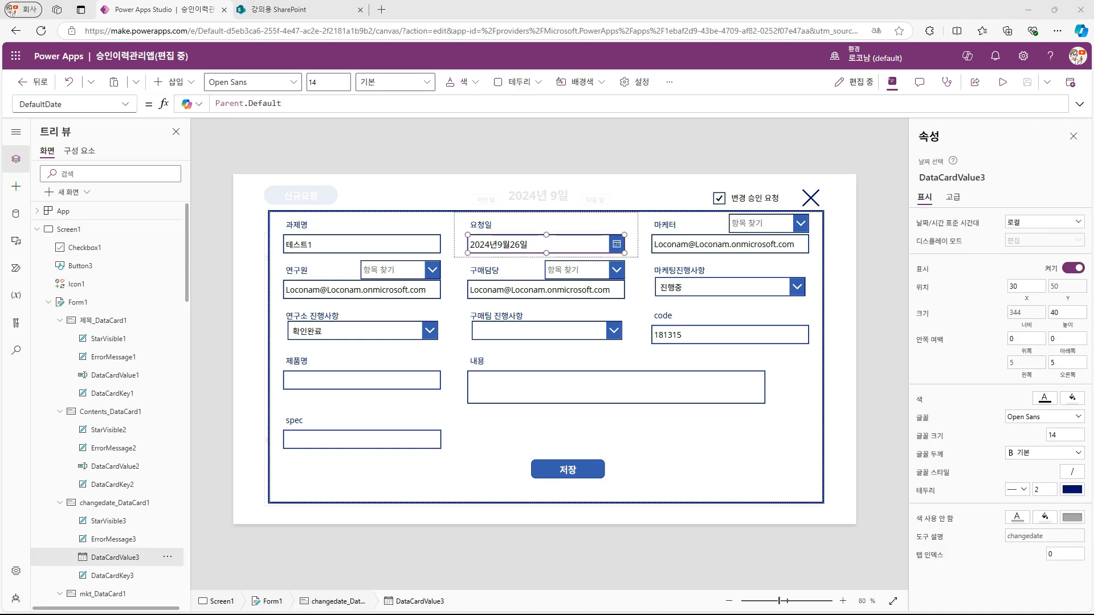
{"action": "left_click", "coordinate": [346, 103]}
{"action": "key", "text": "Home"}
{"action": "type", "text": "IF(Checkbox1."}
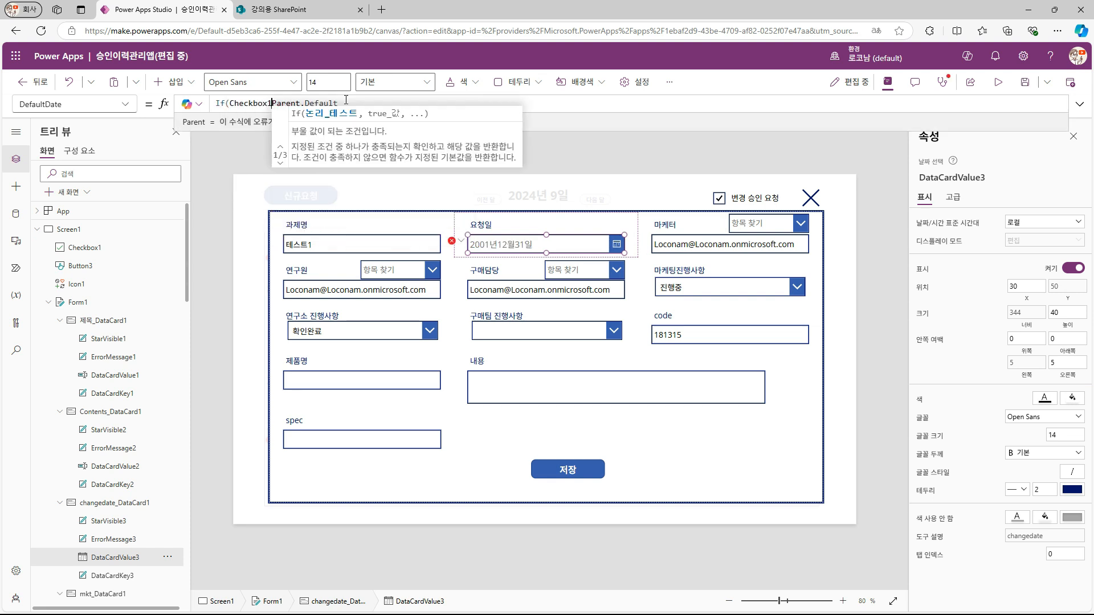
{"action": "key", "text": "Tab"}
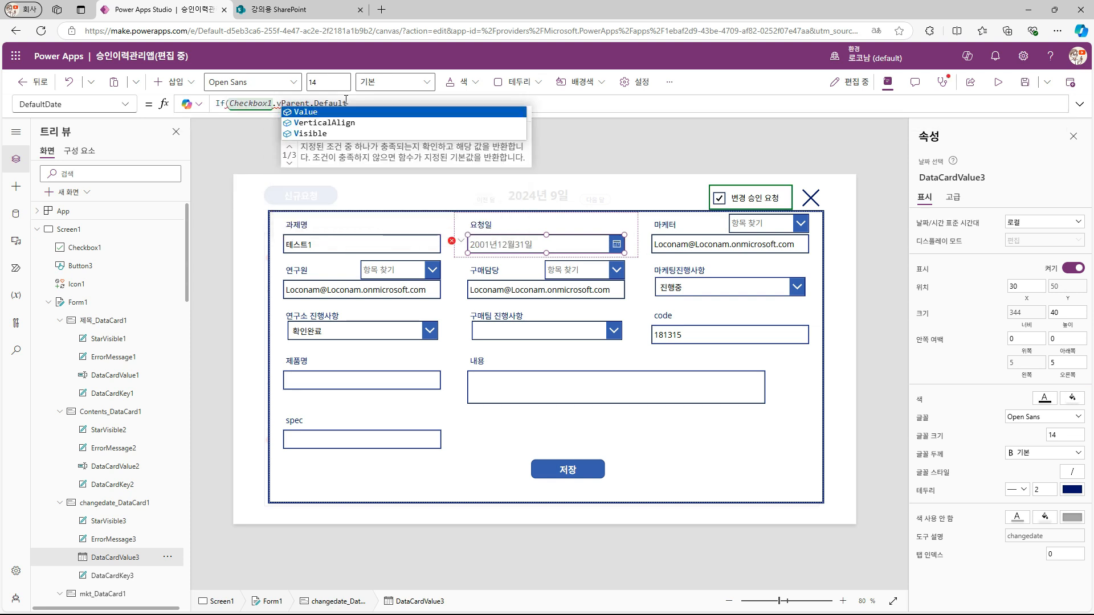
{"action": "type", "text": ","}
{"action": "type", "text": "Today()"}
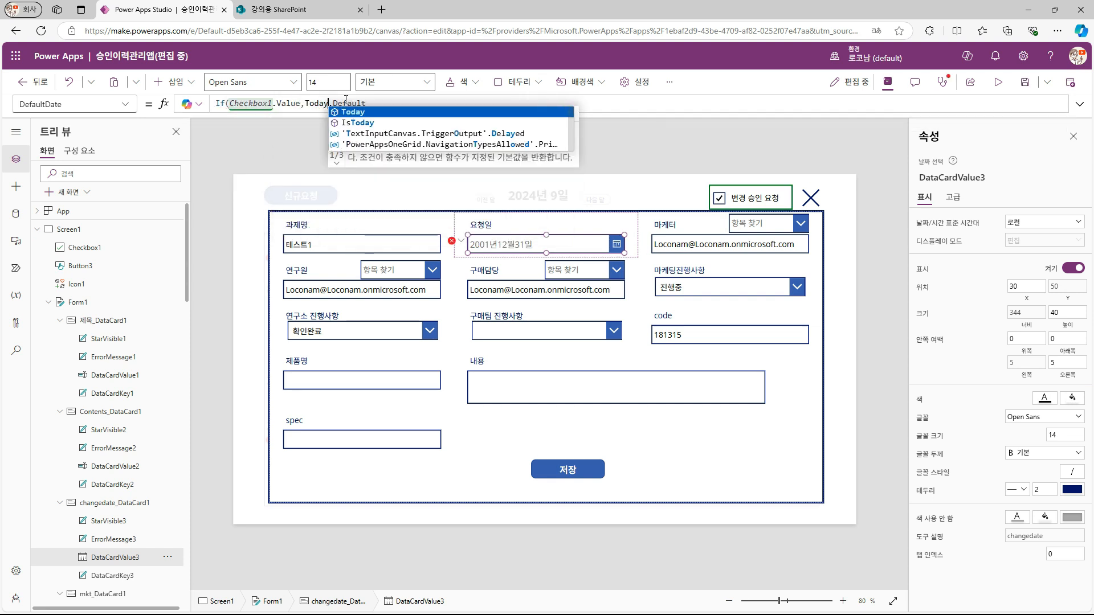
{"action": "type", "text": ",Parent.Default"}
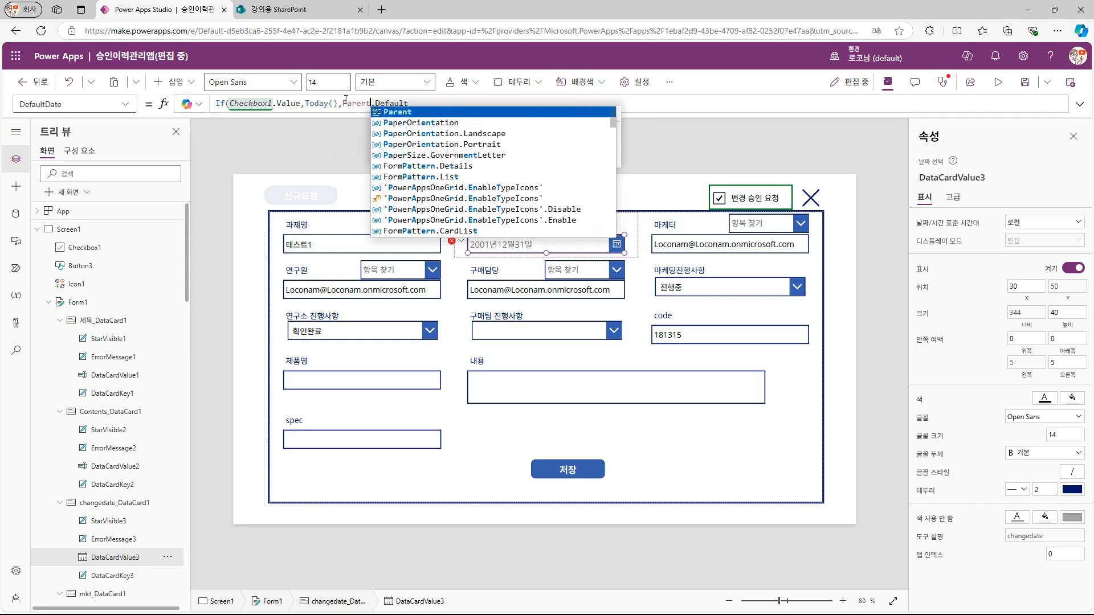
{"action": "type", "text": ")"}
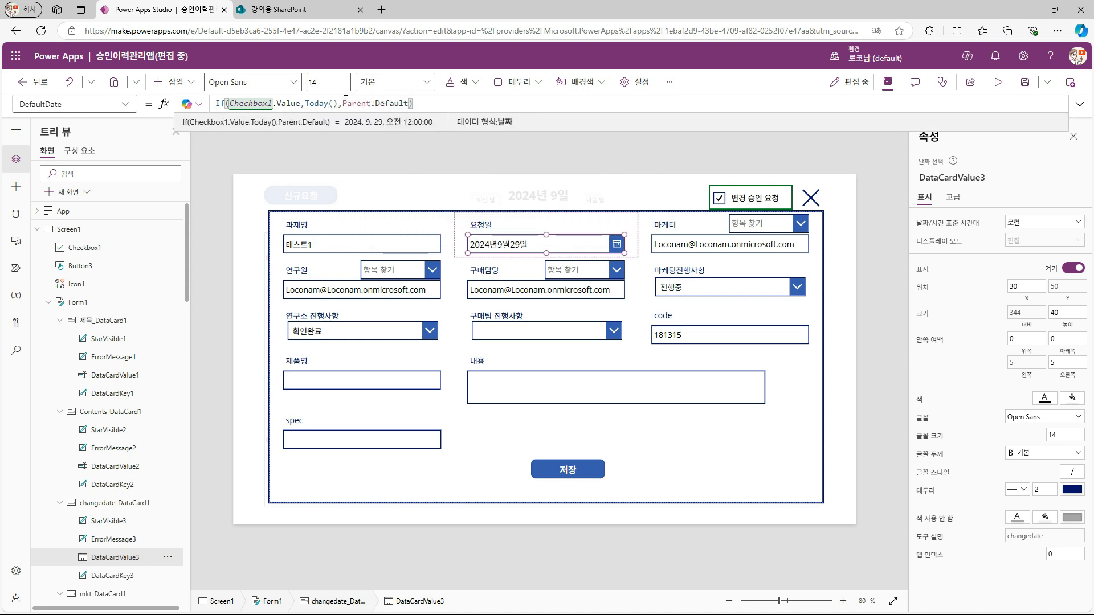
{"action": "left_click", "coordinate": [719, 198], "text": "alt"}
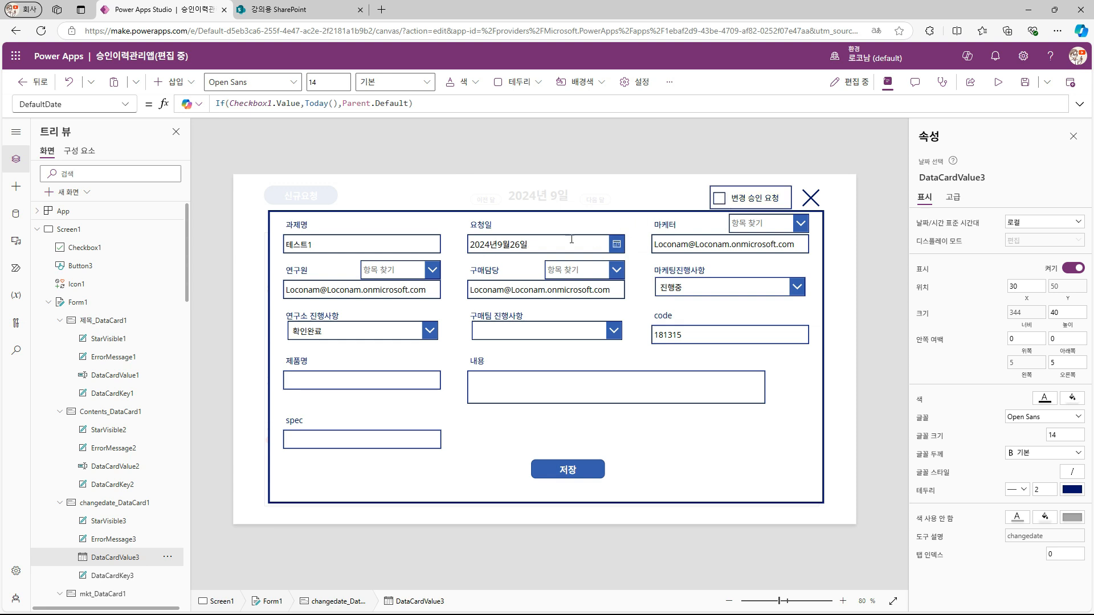
{"action": "left_click", "coordinate": [719, 199], "text": "alt"}
Step: Copy the _origindate variable name from the checkbox's OnCheck formula
{"action": "left_click", "coordinate": [741, 204]}
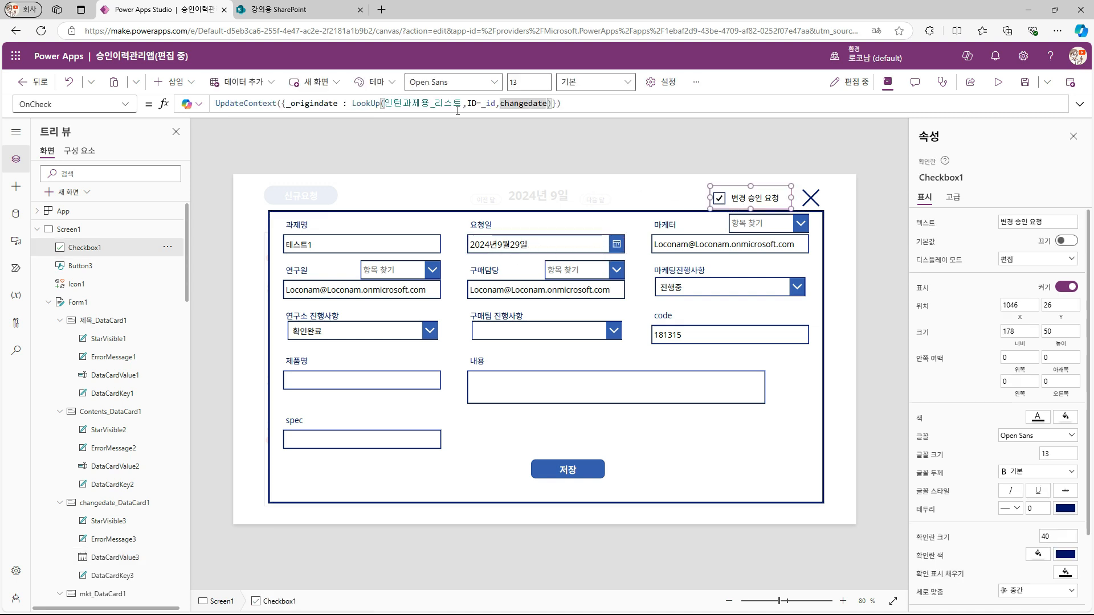
{"action": "double_click", "coordinate": [317, 104]}
{"action": "key", "text": "ctrl+c"}
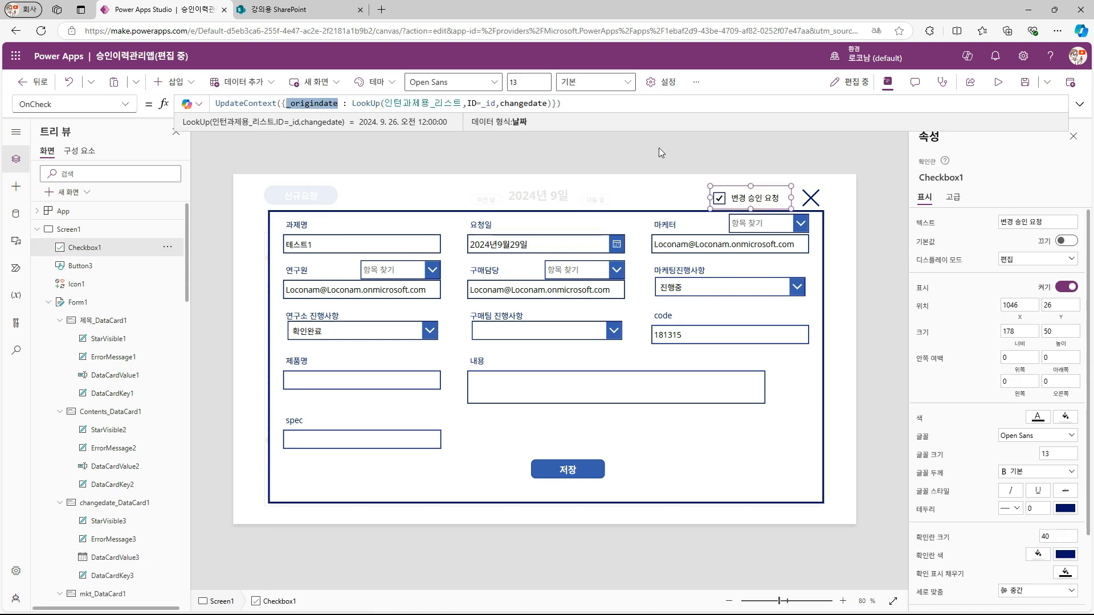
Step: Insert a second edit form on Screen1 and connect it to the 인턴과제용_리스트_이력관리목록 data source
{"action": "left_click", "coordinate": [850, 180]}
{"action": "left_click", "coordinate": [173, 81]}
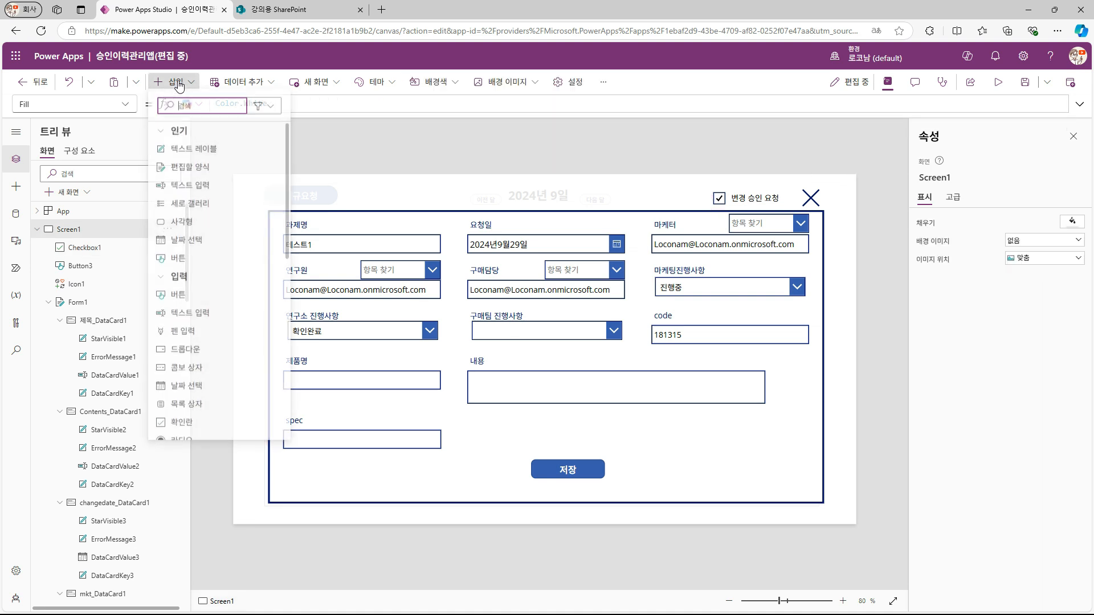
{"action": "left_click", "coordinate": [190, 170]}
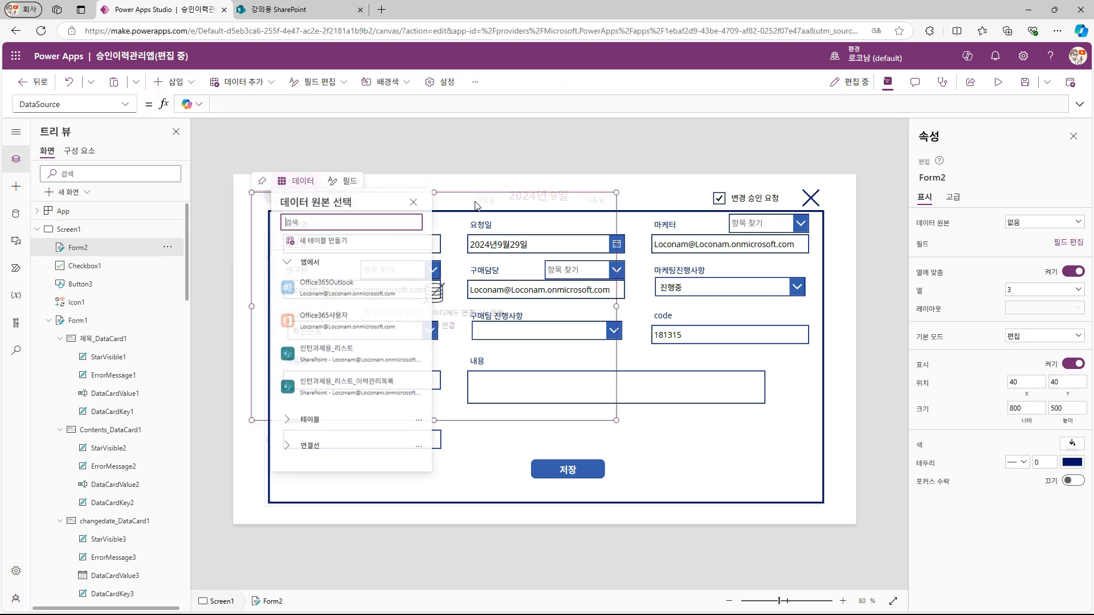
{"action": "left_click", "coordinate": [353, 389]}
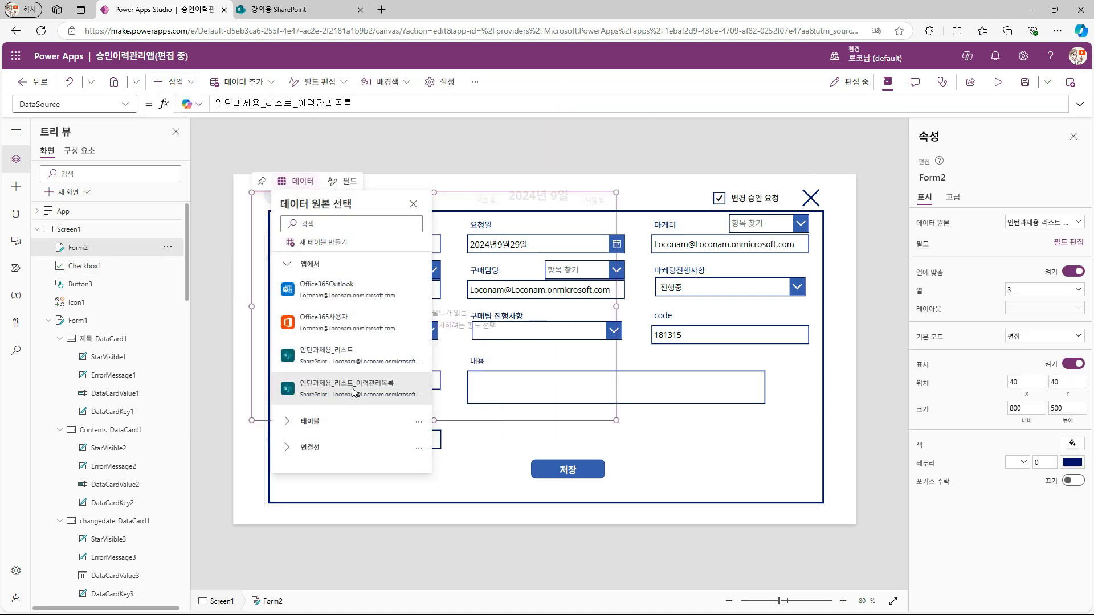
Step: Fill the second form with the light orange RGBA(253, 222, 207, 1) and delete its attachments card
{"action": "left_click", "coordinate": [1071, 445]}
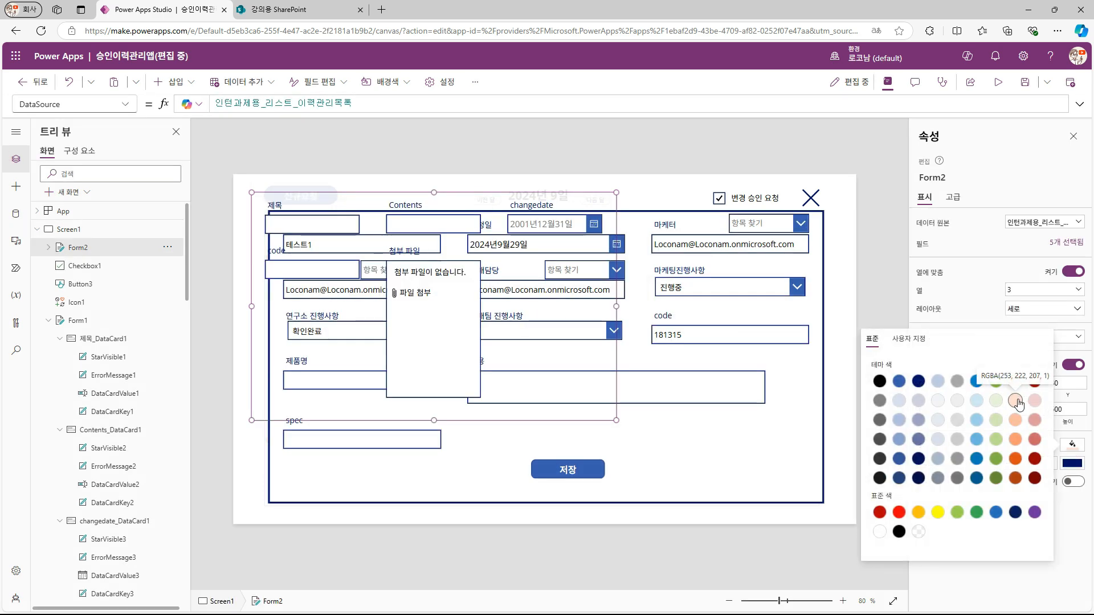
{"action": "left_click", "coordinate": [1016, 400]}
{"action": "left_click", "coordinate": [437, 309]}
{"action": "key", "text": "Delete"}
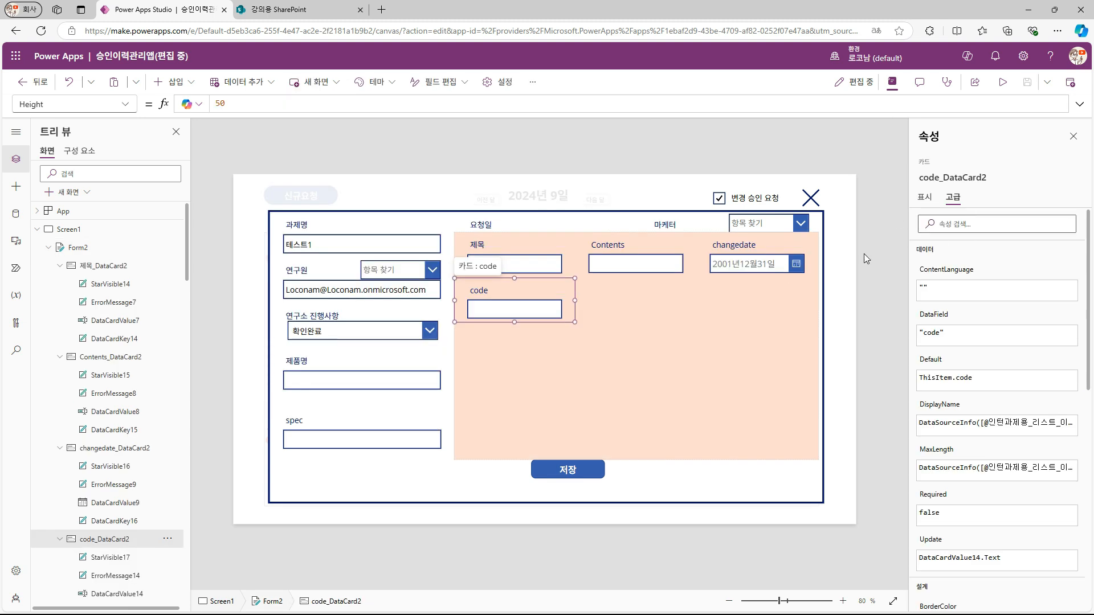
Step: Set the default date of the second form's changedate picker to _origindate
{"action": "left_click", "coordinate": [766, 263]}
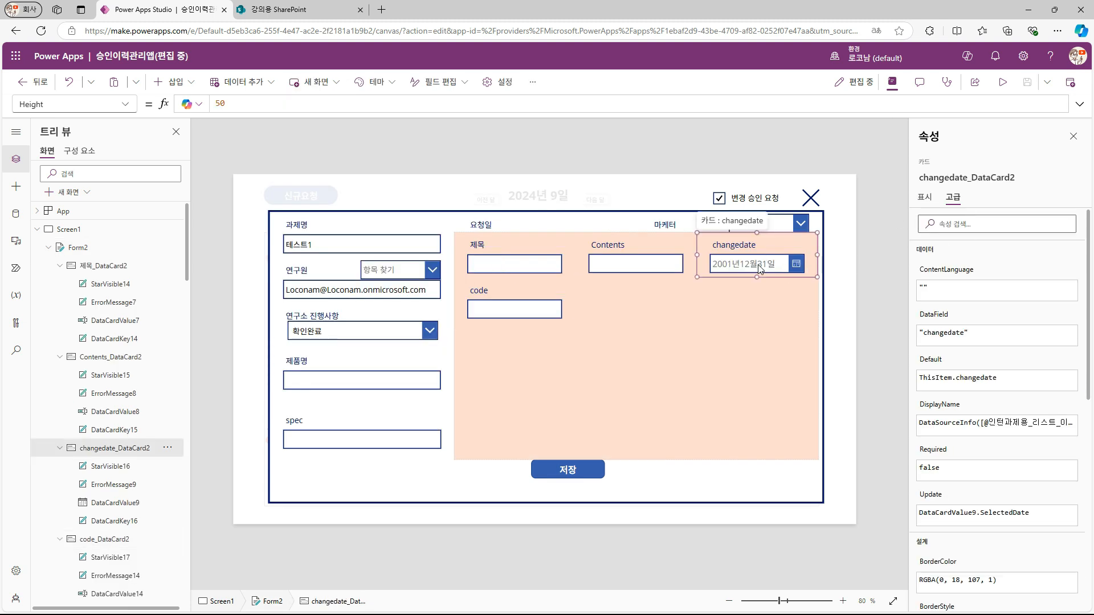
{"action": "left_click", "coordinate": [762, 266]}
{"action": "left_click_drag", "start_coordinate": [320, 104], "coordinate": [216, 66]}
{"action": "key", "text": "ctrl+v"}
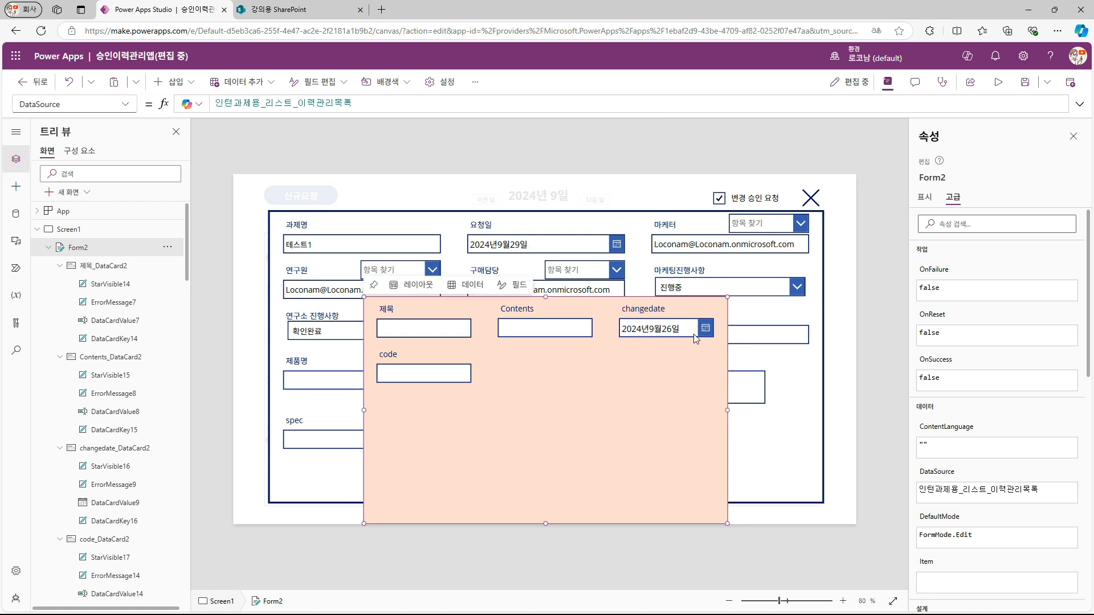
Step: Make the second form's 제목 field take its default from the first form's 과제명 input, DataCardValue1
{"action": "left_click", "coordinate": [421, 332]}
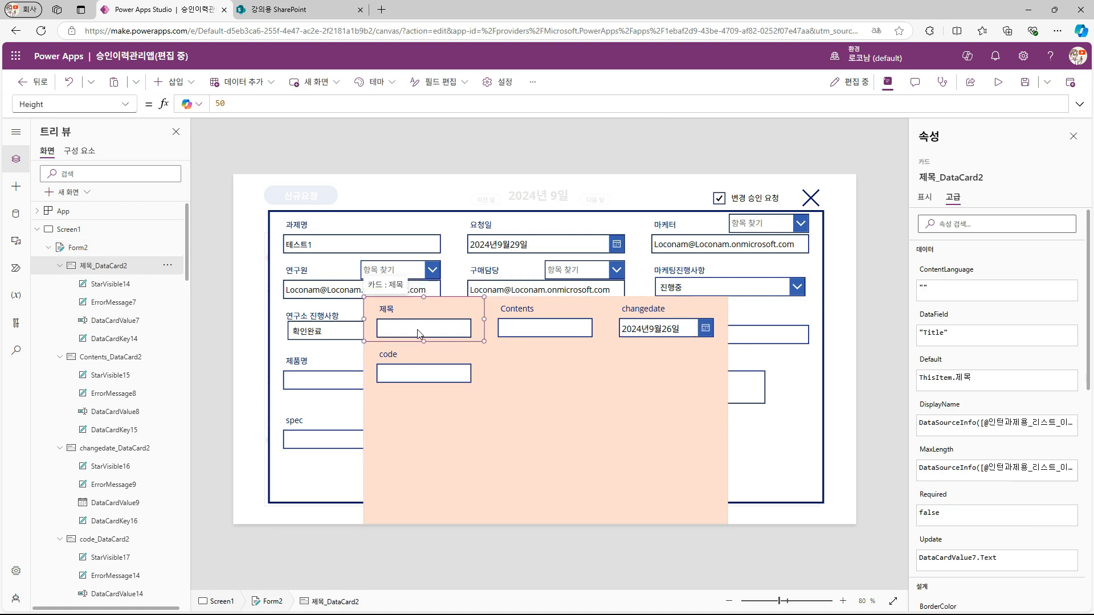
{"action": "left_click", "coordinate": [349, 249]}
{"action": "left_click", "coordinate": [348, 249]}
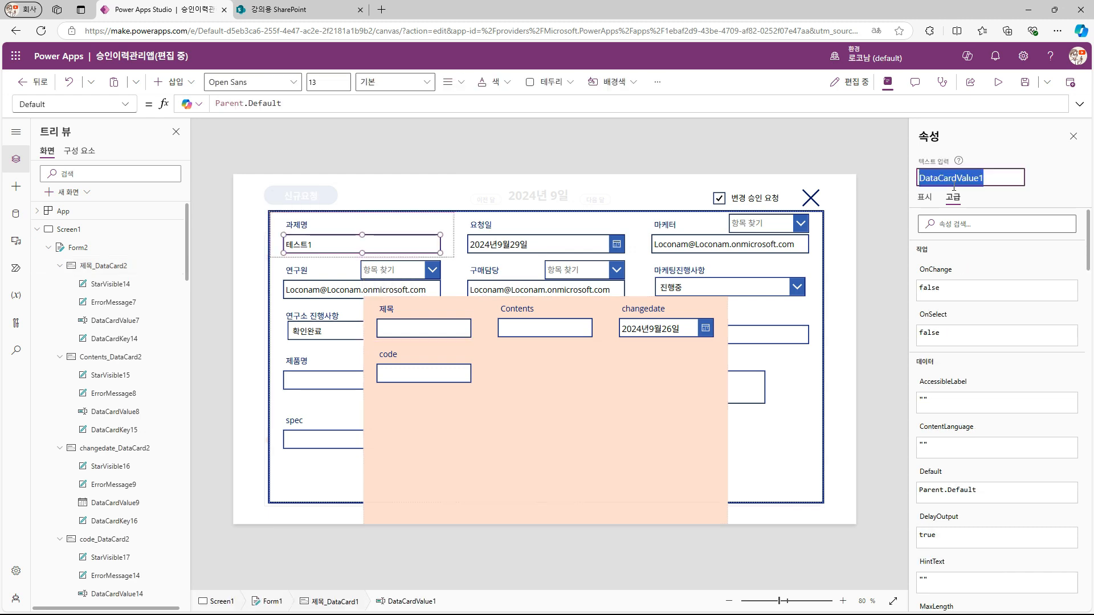
{"action": "left_click", "coordinate": [419, 330]}
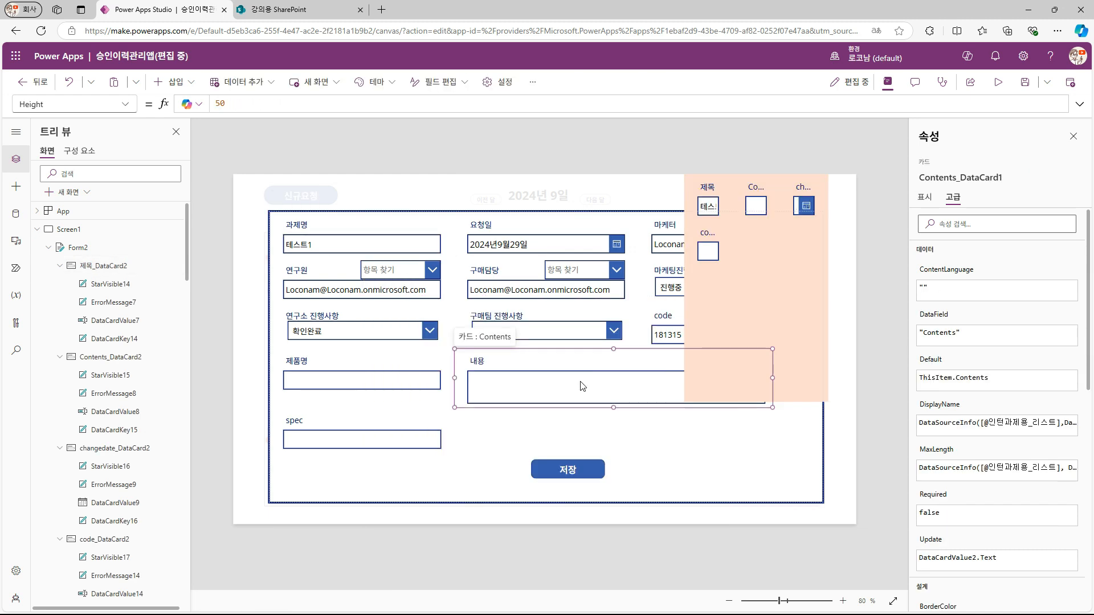
Step: Link the second form's Contents and code fields to the first form's matching inputs, and move the narrowed form further down
{"action": "left_click", "coordinate": [582, 386]}
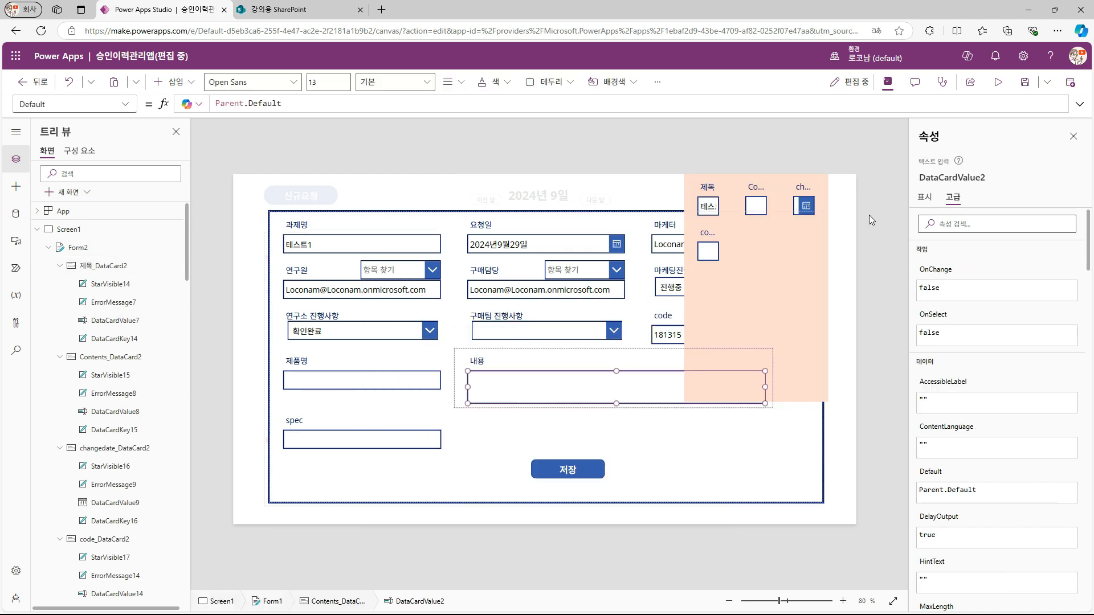
{"action": "left_click", "coordinate": [993, 178]}
{"action": "left_click", "coordinate": [799, 401]}
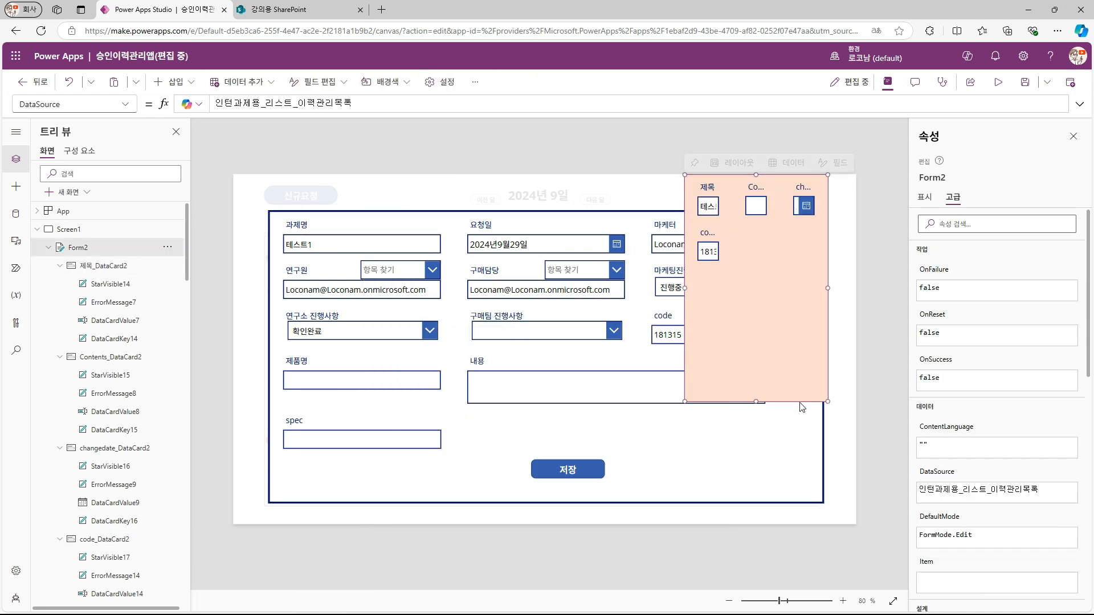
{"action": "left_click_drag", "start_coordinate": [798, 402], "coordinate": [818, 513]}
Step: Append If(Checkbox1.Value,SubmitForm(Form2)) to the 저장 button's OnSelect formula
{"action": "left_click", "coordinate": [568, 470]}
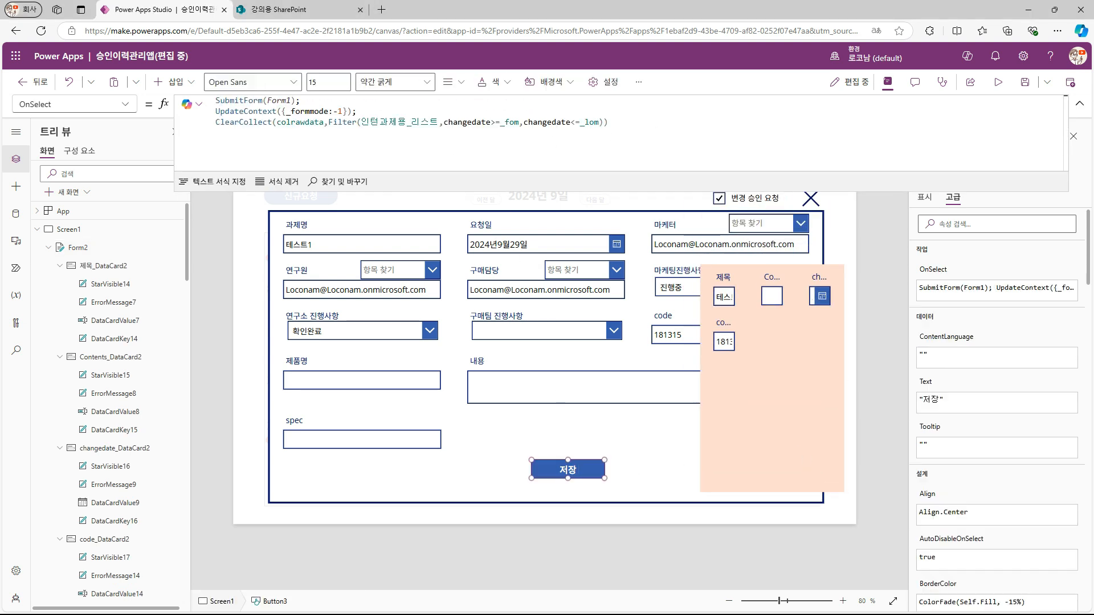
{"action": "left_click", "coordinate": [634, 119]}
{"action": "type", "text": ";  "}
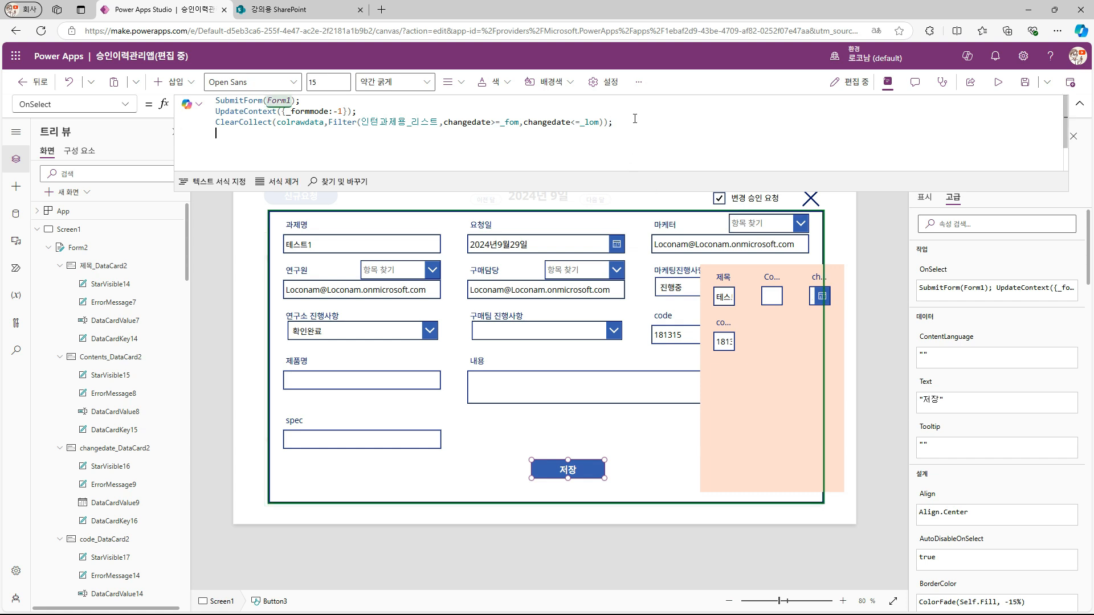
{"action": "type", "text": "If"}
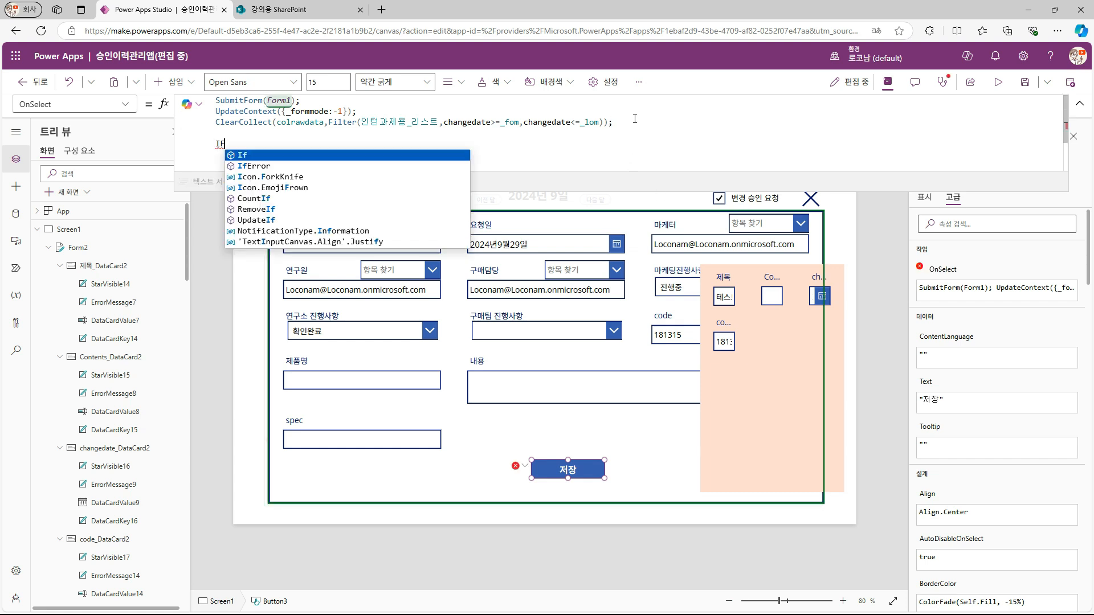
{"action": "type", "text": "(Checkbox1.Value,su"}
{"action": "key", "text": "Tab"}
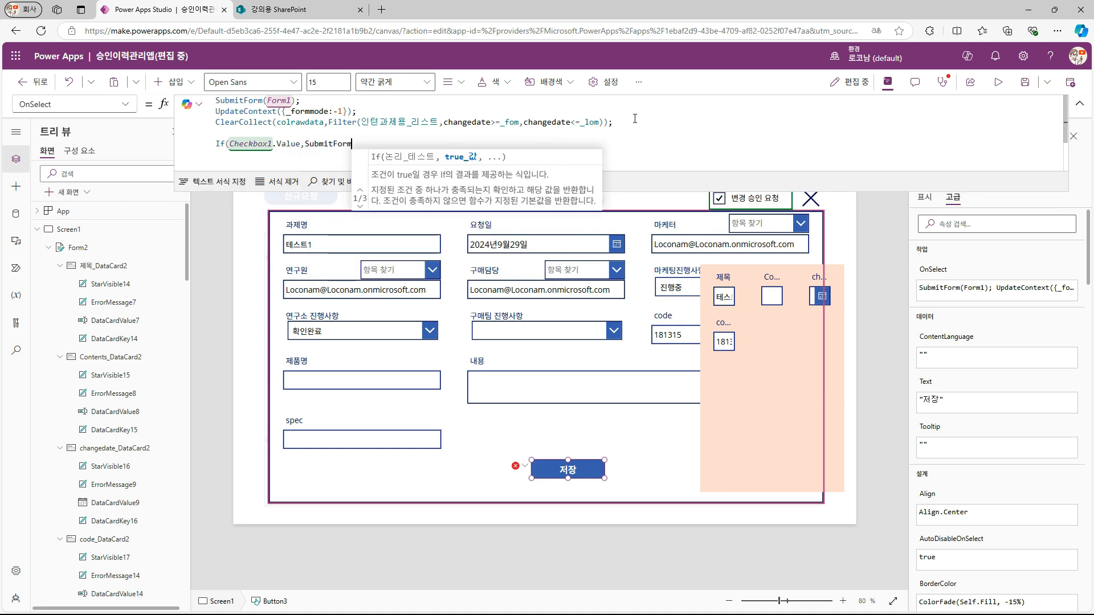
{"action": "type", "text": "Form2"}
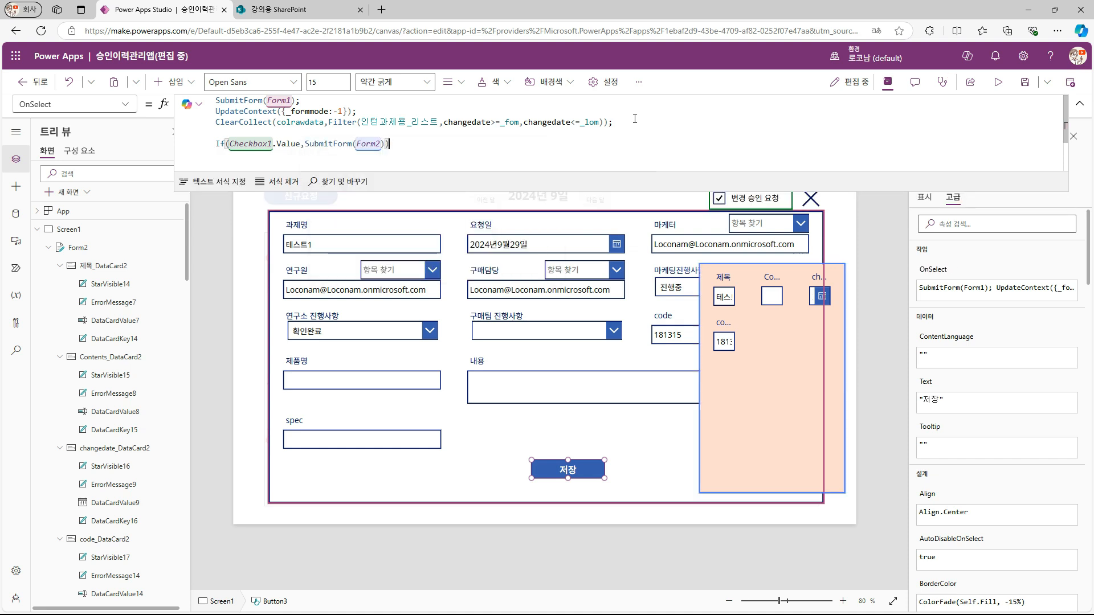
Step: Reduce the second form's height to 328 and turn off its visibility
{"action": "left_click", "coordinate": [718, 352]}
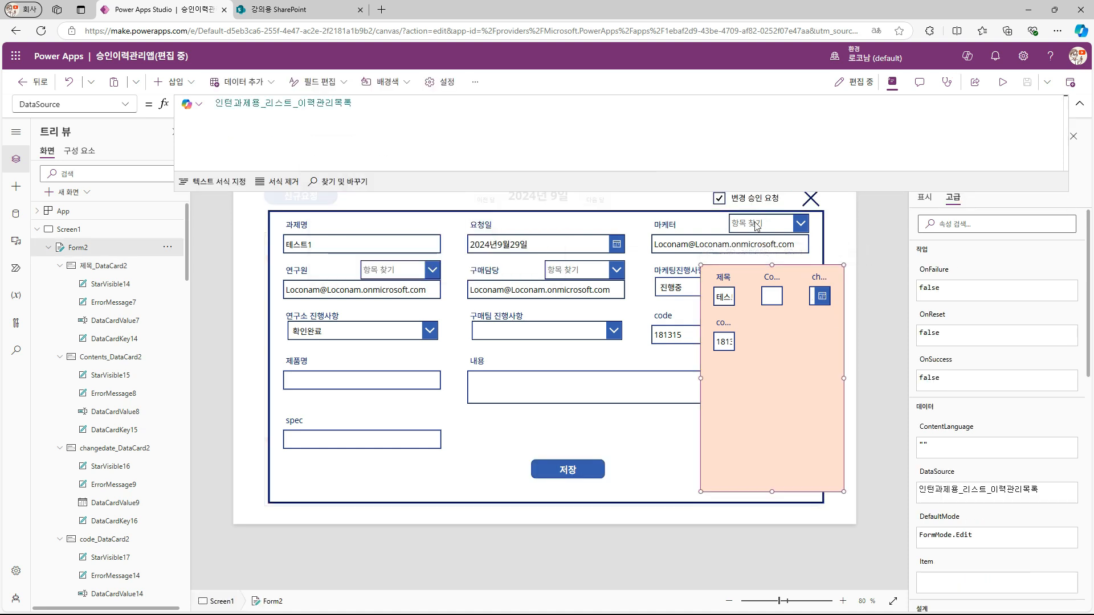
{"action": "left_click", "coordinate": [721, 375]}
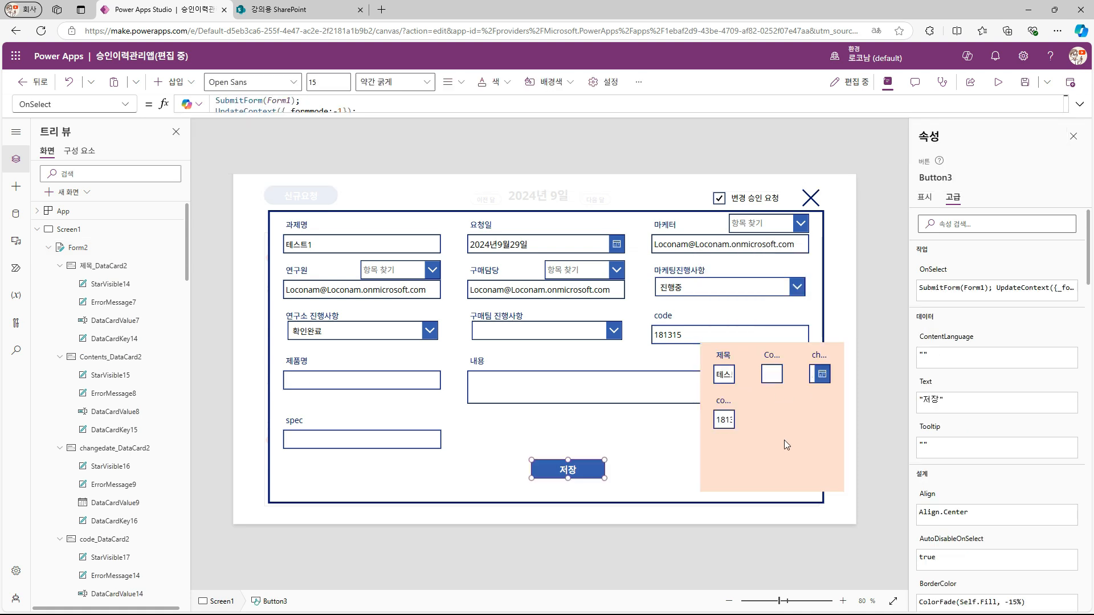
{"action": "left_click", "coordinate": [924, 197]}
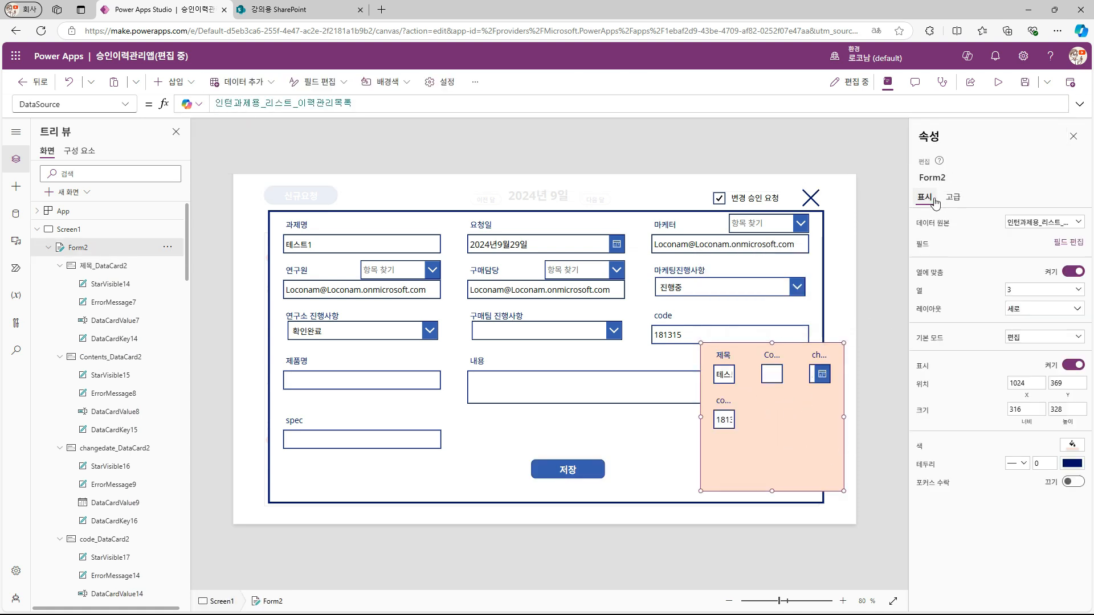
{"action": "left_click", "coordinate": [1068, 365]}
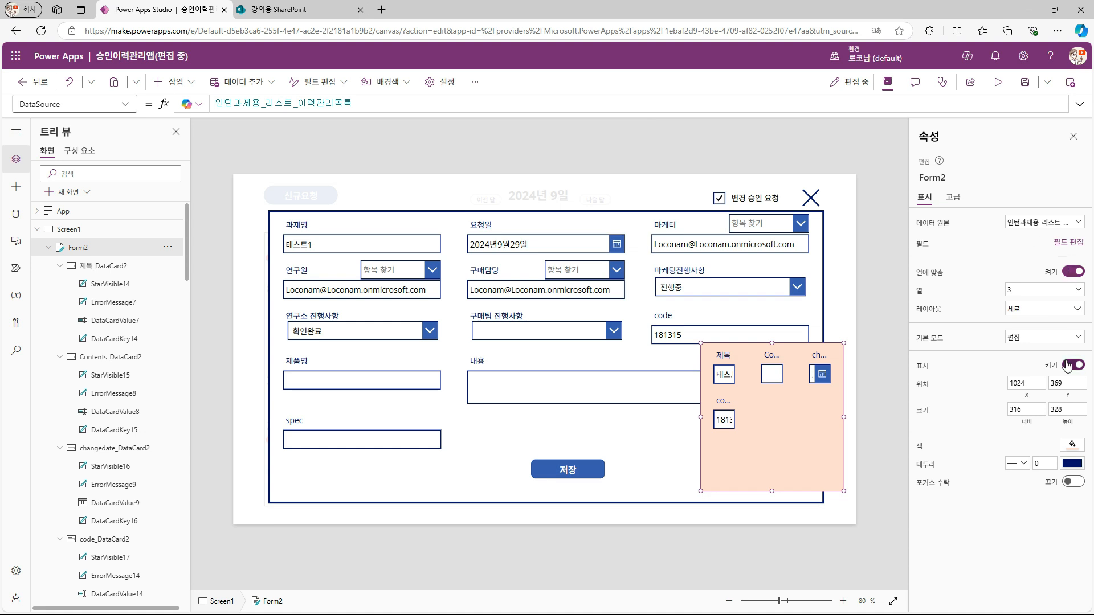
{"action": "left_click", "coordinate": [877, 339]}
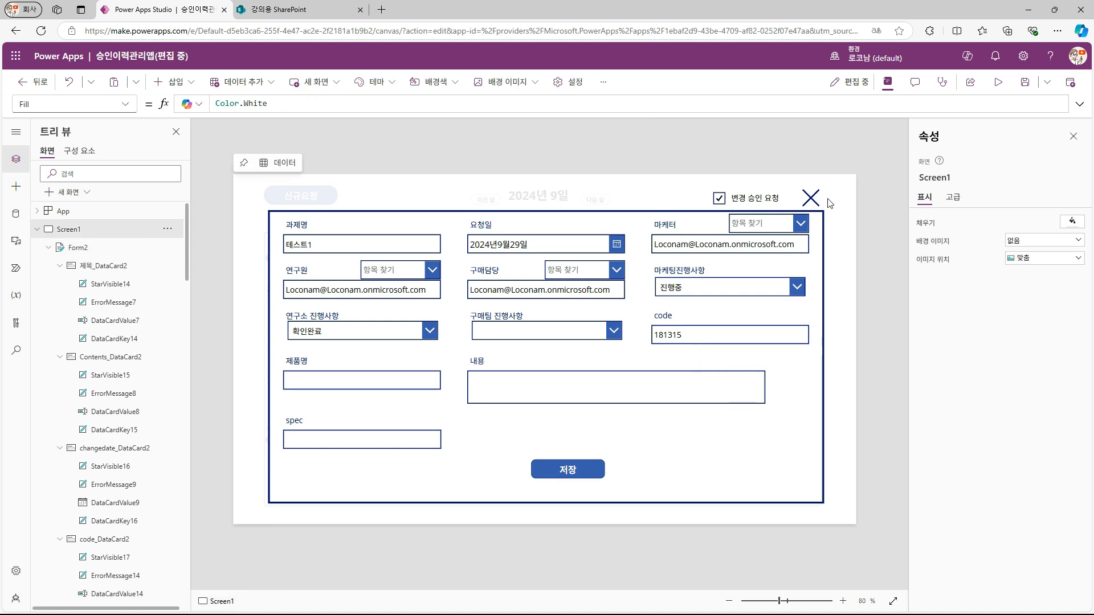
Step: Copy the close icon's Visible formula to the 변경 승인 요청 checkbox's Visible property
{"action": "left_click", "coordinate": [812, 199]}
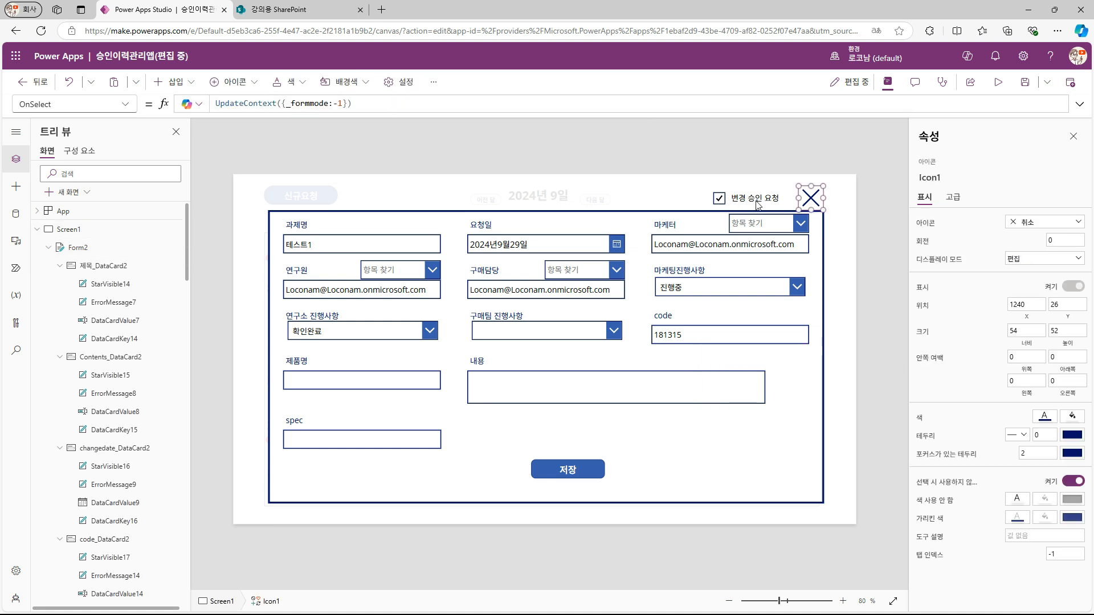
{"action": "left_click", "coordinate": [130, 106]}
{"action": "scroll", "coordinate": [71, 456], "scroll_direction": "down", "scroll_amount": 5}
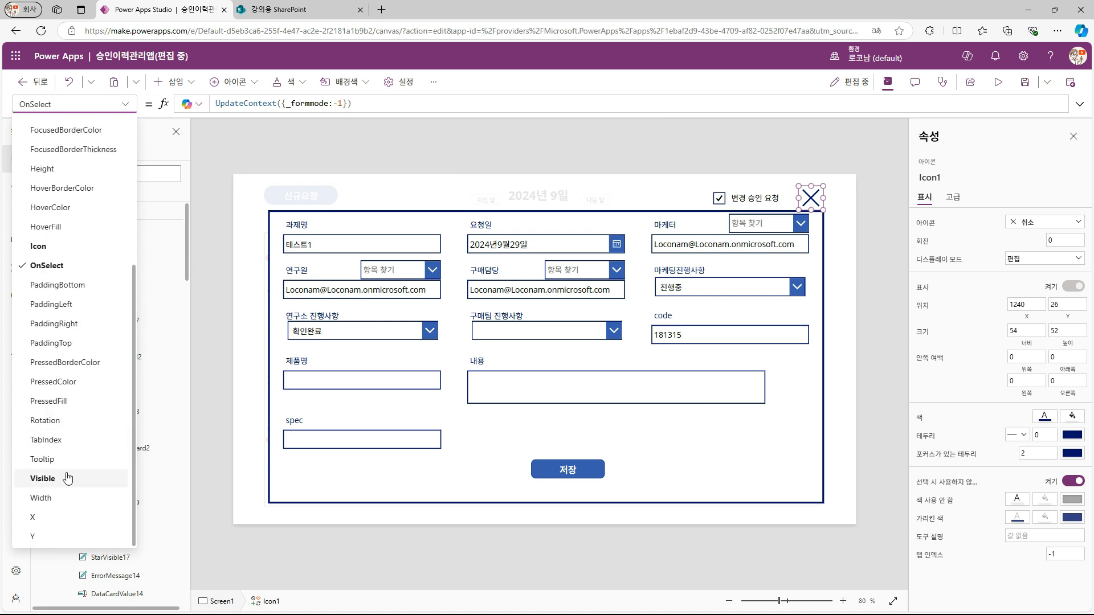
{"action": "left_click", "coordinate": [289, 131]}
{"action": "left_click", "coordinate": [752, 198]}
{"action": "left_click", "coordinate": [129, 105]}
{"action": "scroll", "coordinate": [70, 331], "scroll_direction": "down", "scroll_amount": 2}
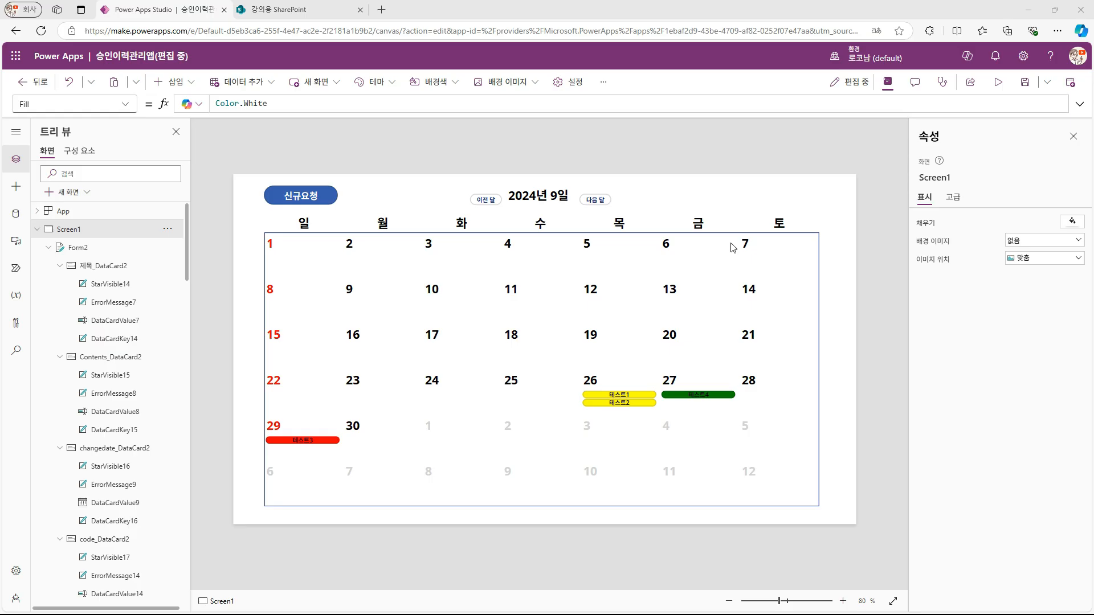
Step: Duplicate the 신규요청 button, place the copy beyond the 다음 달 button at X 986, Y 26, and label it 신규내역조회
{"action": "left_click", "coordinate": [38, 230]}
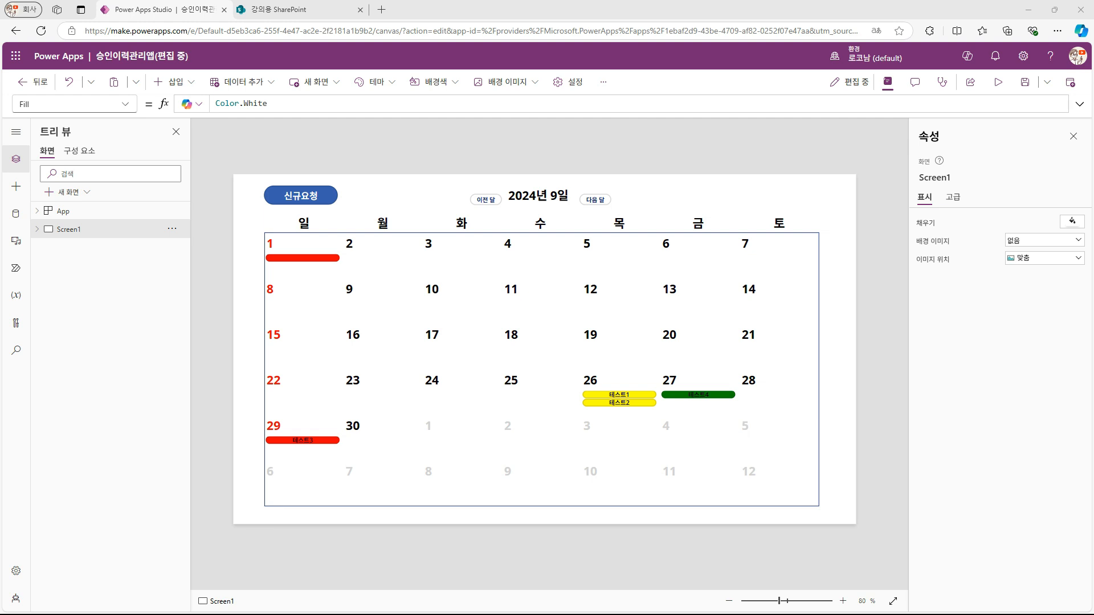
{"action": "key", "text": "ctrl+v"}
{"action": "left_click_drag", "start_coordinate": [303, 183], "coordinate": [725, 196]}
{"action": "left_click_drag", "start_coordinate": [1029, 222], "coordinate": [955, 225]}
{"action": "type", "text": "tlsrb"}
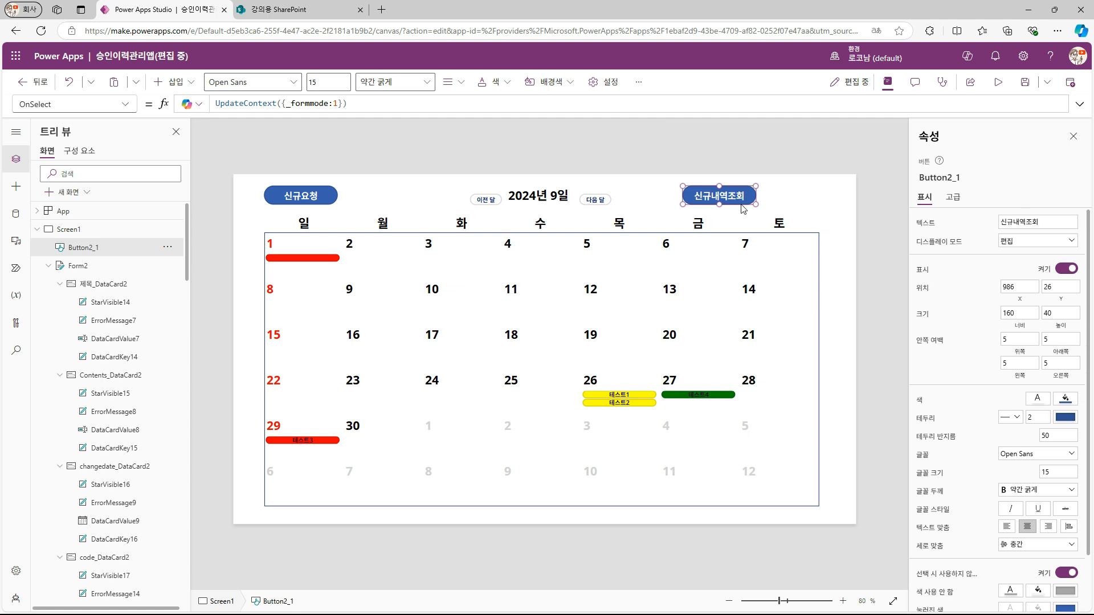
Step: Duplicate the 신규내역조회 button, place the copy beside it at X 1167, Y 26, and label it 변경내역조회
{"action": "key", "text": "ctrl+v"}
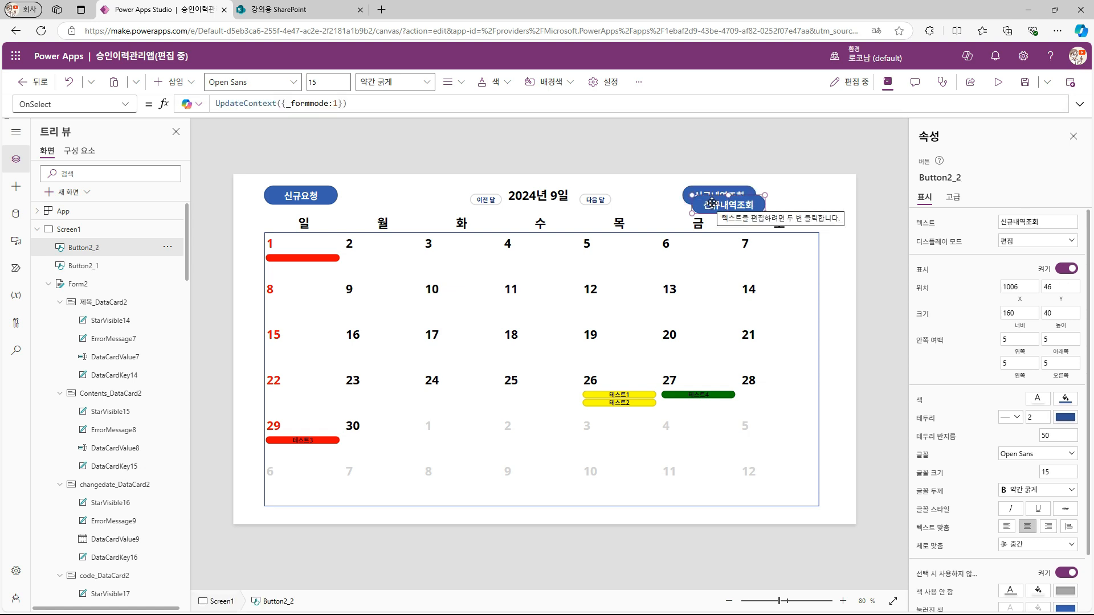
{"action": "left_click_drag", "start_coordinate": [721, 205], "coordinate": [794, 198]}
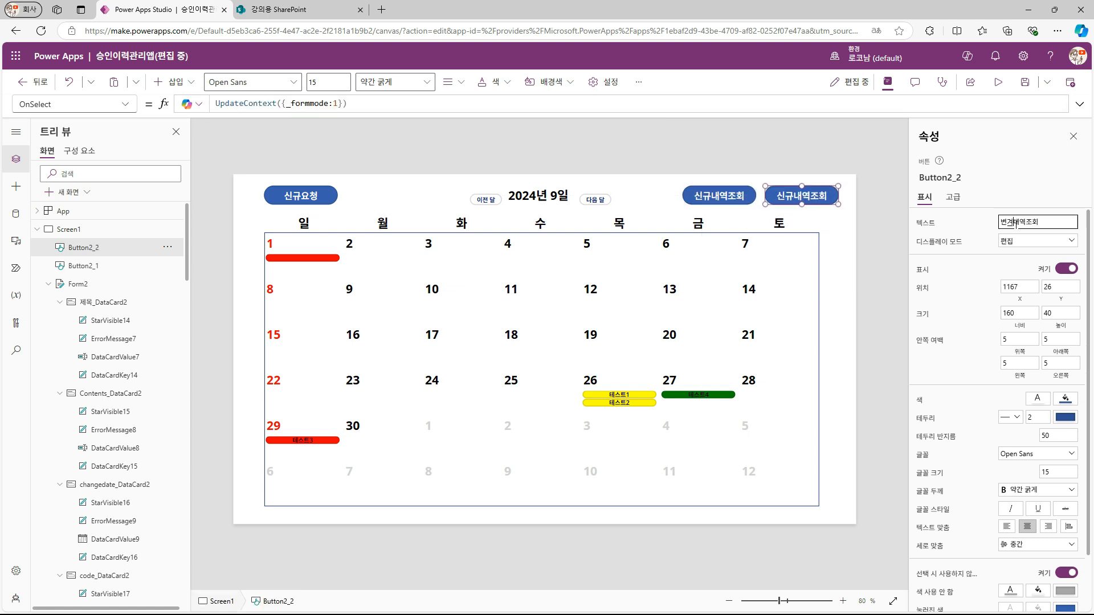
{"action": "left_click", "coordinate": [872, 199]}
Step: Give the 신규내역조회 and 변경내역조회 buttons a very light fill, dark navy text and a thin grey border of 1
{"action": "left_click", "coordinate": [746, 196]}
{"action": "left_click", "coordinate": [800, 199], "text": "ctrl"}
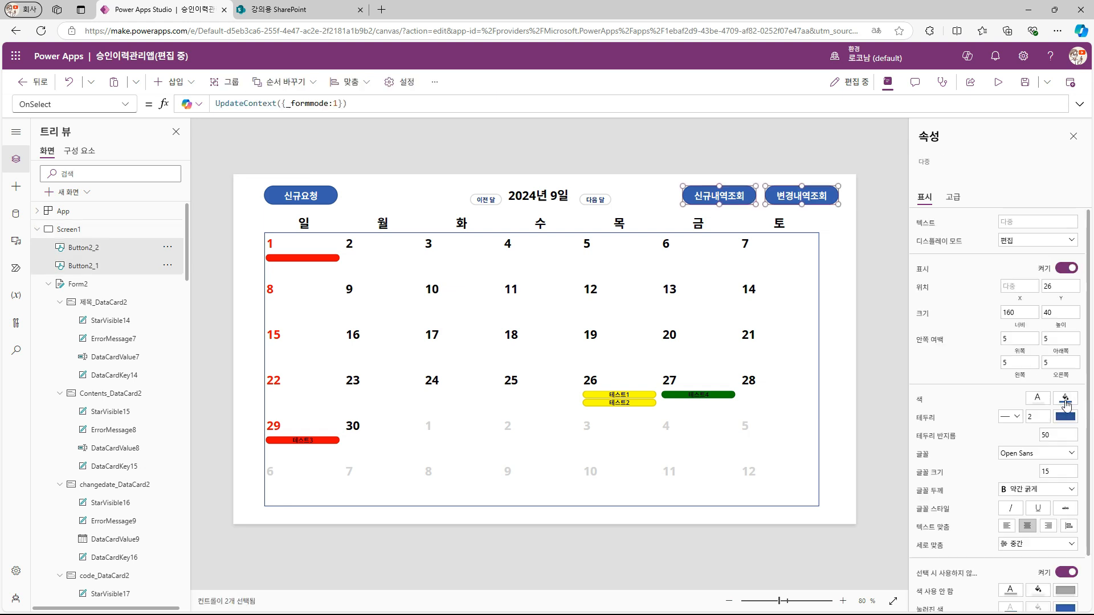
{"action": "left_click", "coordinate": [1064, 400]}
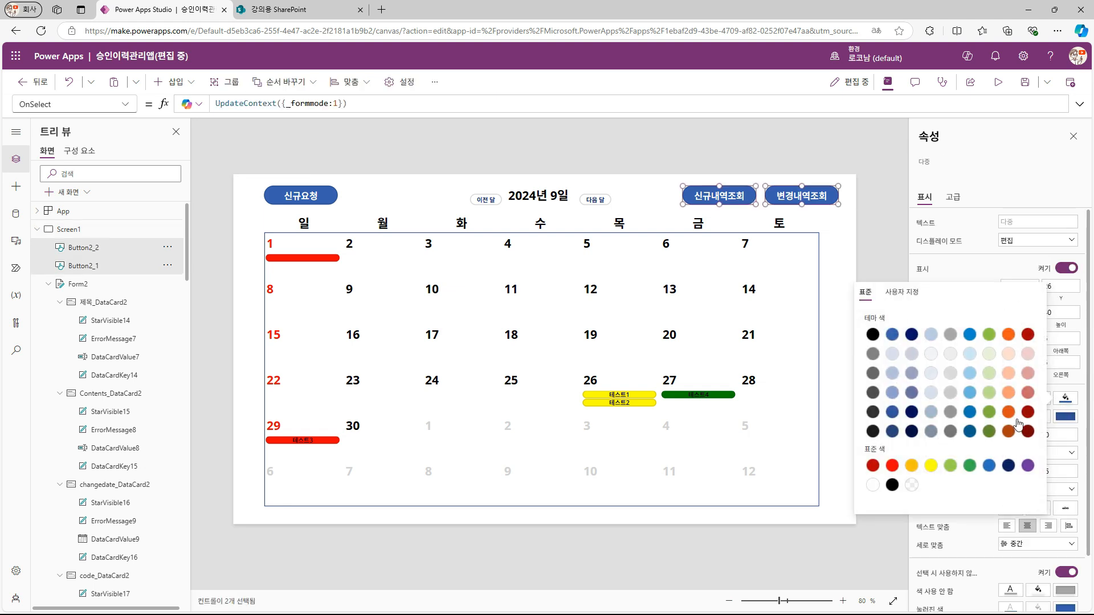
{"action": "left_click", "coordinate": [931, 354]}
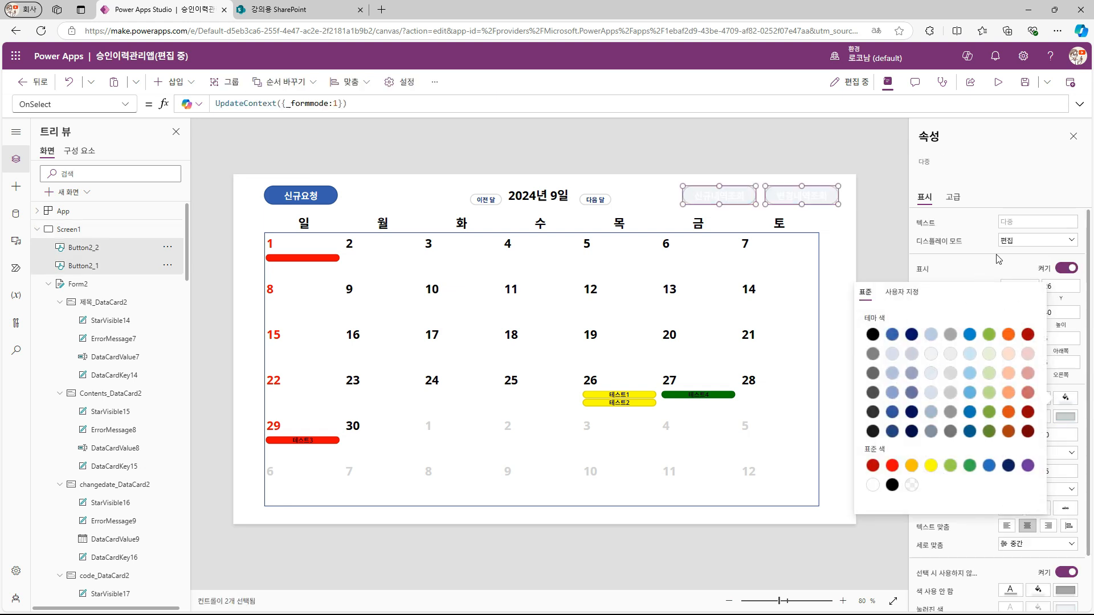
{"action": "left_click", "coordinate": [1001, 260]}
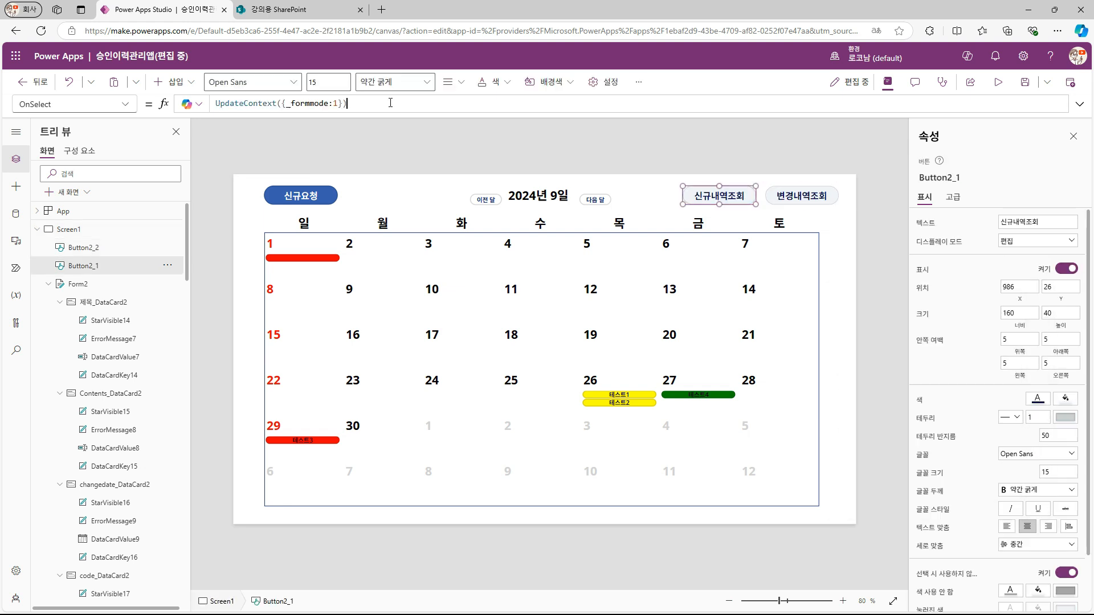
Step: Clear the OnSelect formulas of the 신규내역조회 and 변경내역조회 buttons
{"action": "left_click_drag", "start_coordinate": [391, 104], "coordinate": [127, 109]}
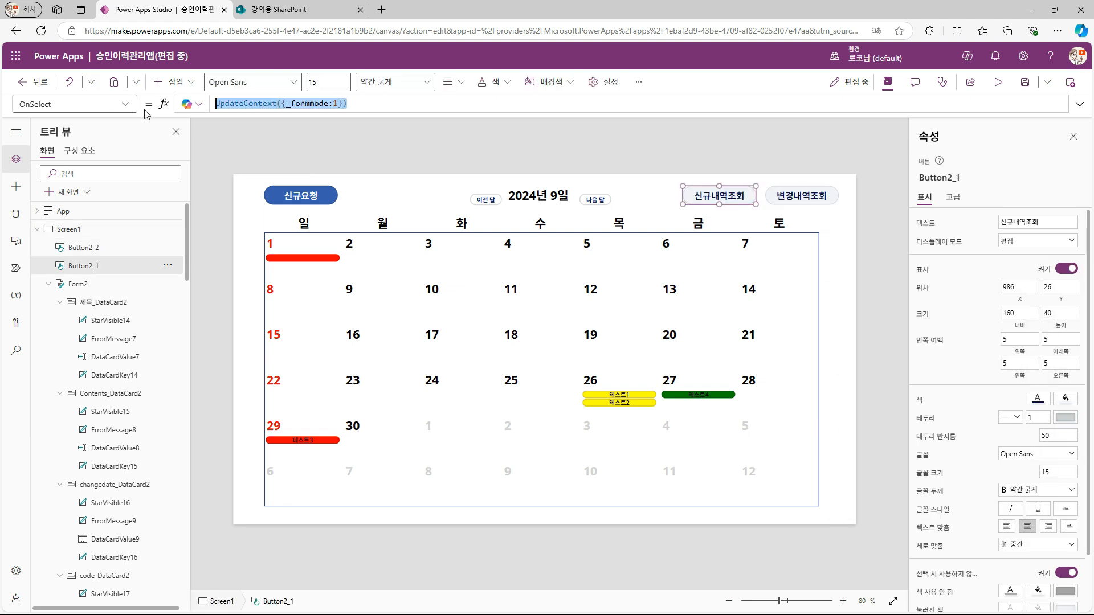
{"action": "key", "text": "Delete"}
{"action": "key", "text": "Delete"}
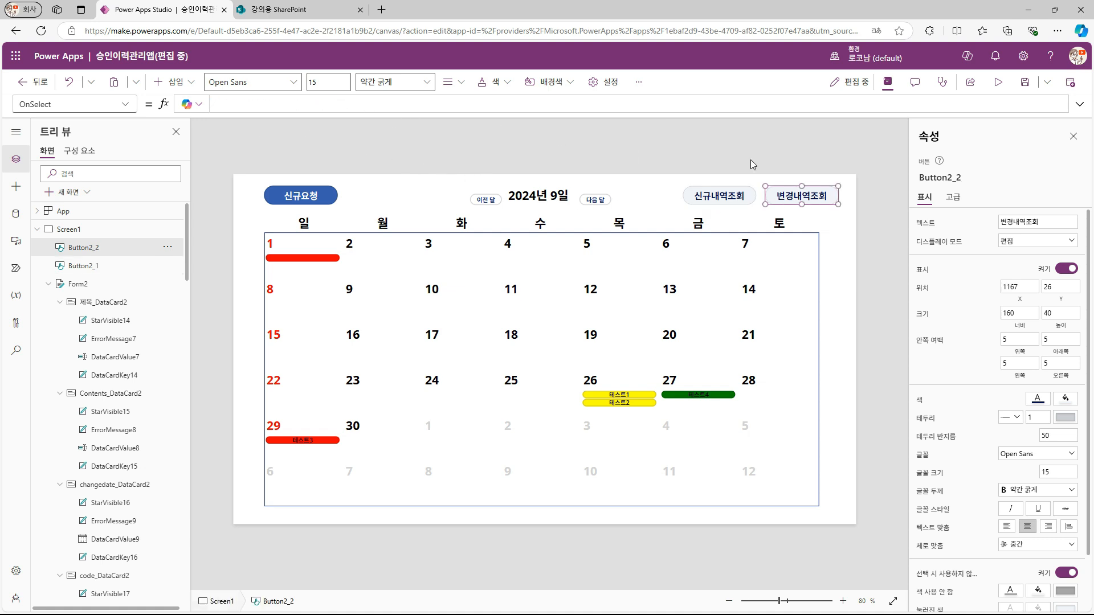
Step: Send the 신규내역조회 and 변경내역조회 buttons together to the back of the stacking order, behind the request form
{"action": "left_click", "coordinate": [750, 160]}
{"action": "left_click", "coordinate": [736, 196]}
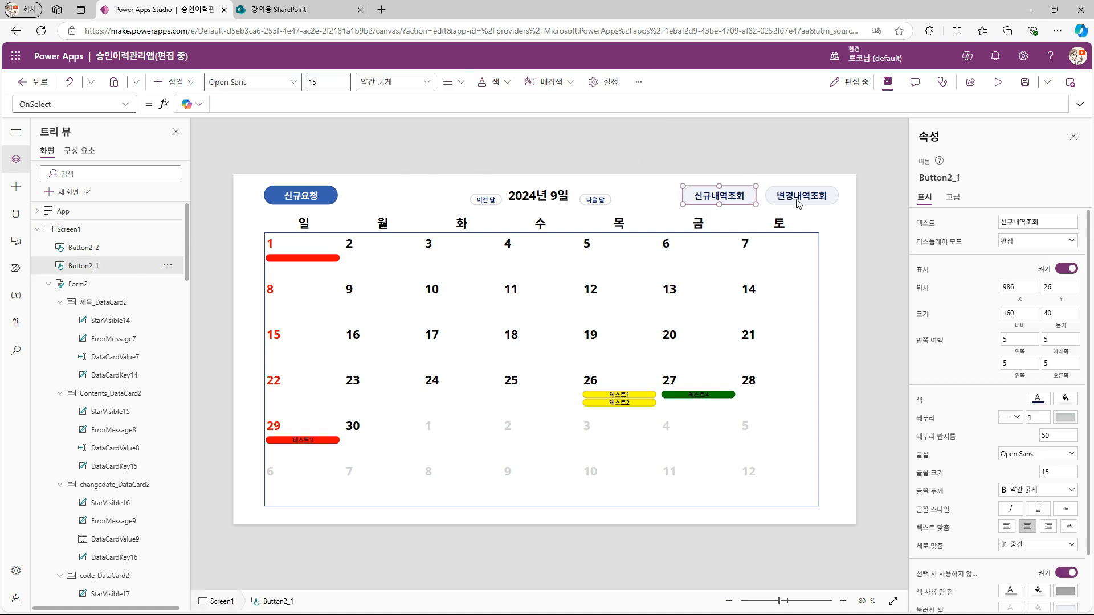
{"action": "left_click", "coordinate": [799, 200], "text": "ctrl"}
{"action": "right_click", "coordinate": [799, 201]}
{"action": "mouse_move", "coordinate": [849, 293]}
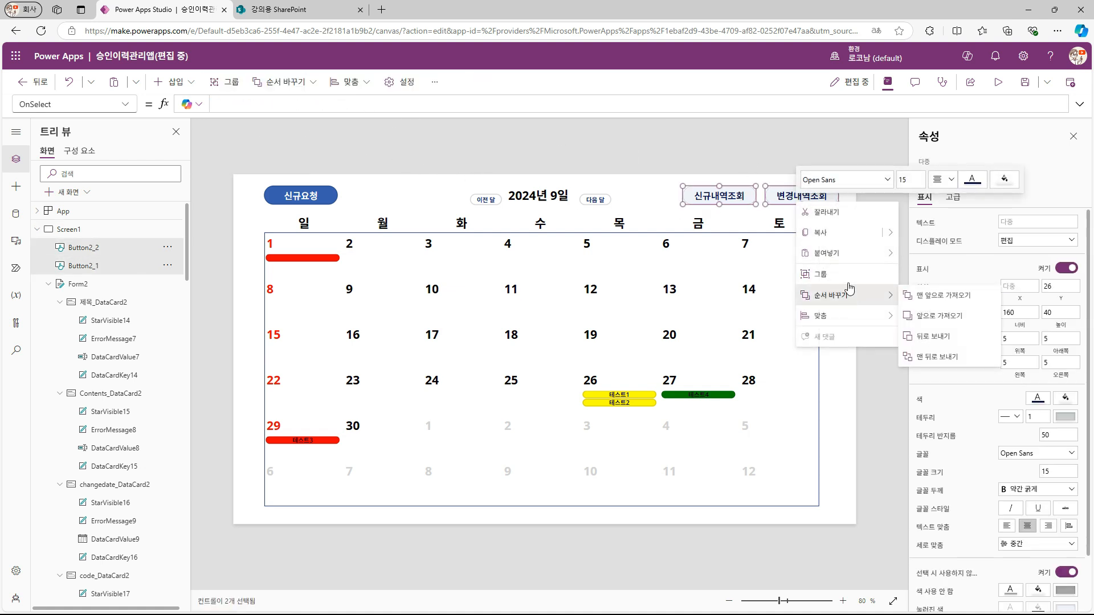
Step: Add two blank screens, Screen2 and Screen3, to the app
{"action": "left_click", "coordinate": [38, 229]}
{"action": "left_click", "coordinate": [67, 192]}
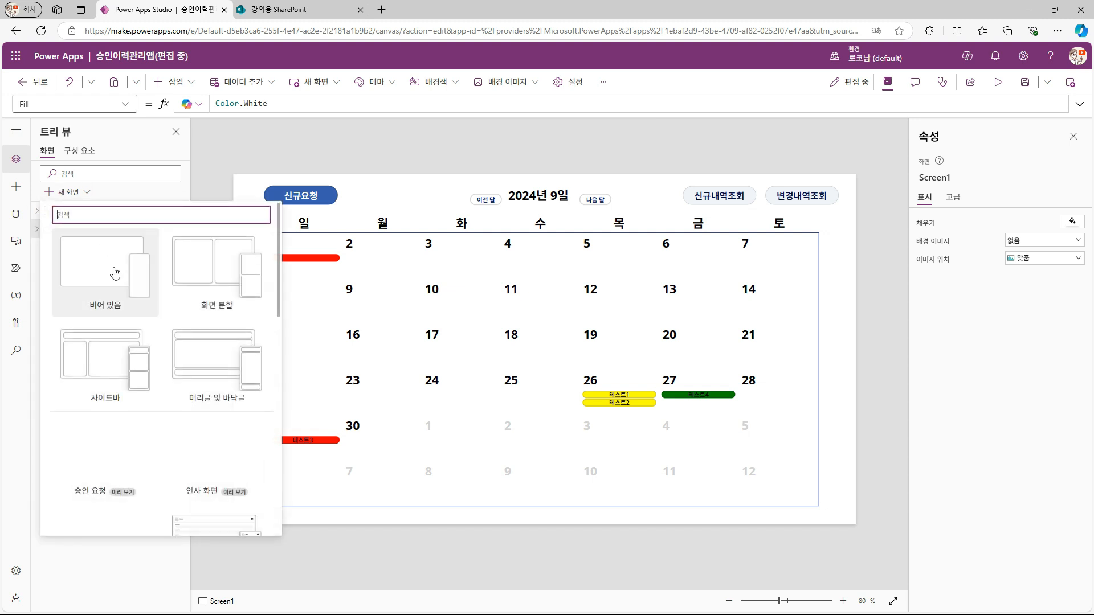
{"action": "left_click", "coordinate": [95, 276]}
Step: Insert a blank vertical gallery on Screen2 and set its Items to Filter(인턴과제용_리스트,new=true)
{"action": "left_click", "coordinate": [172, 82]}
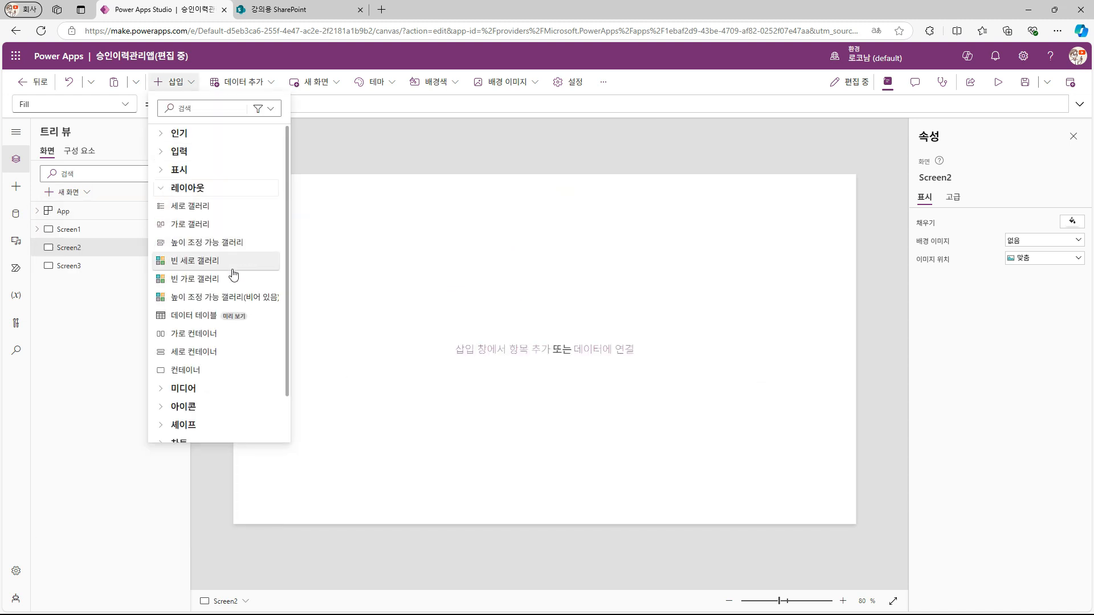
{"action": "left_click", "coordinate": [200, 257]}
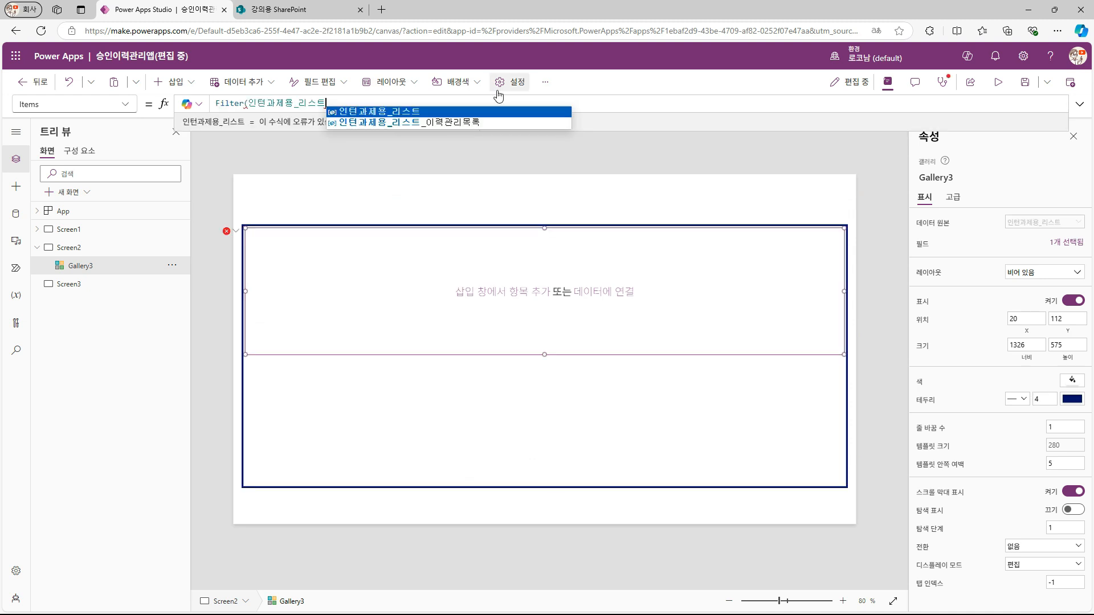
{"action": "type", "text": ",new=true"}
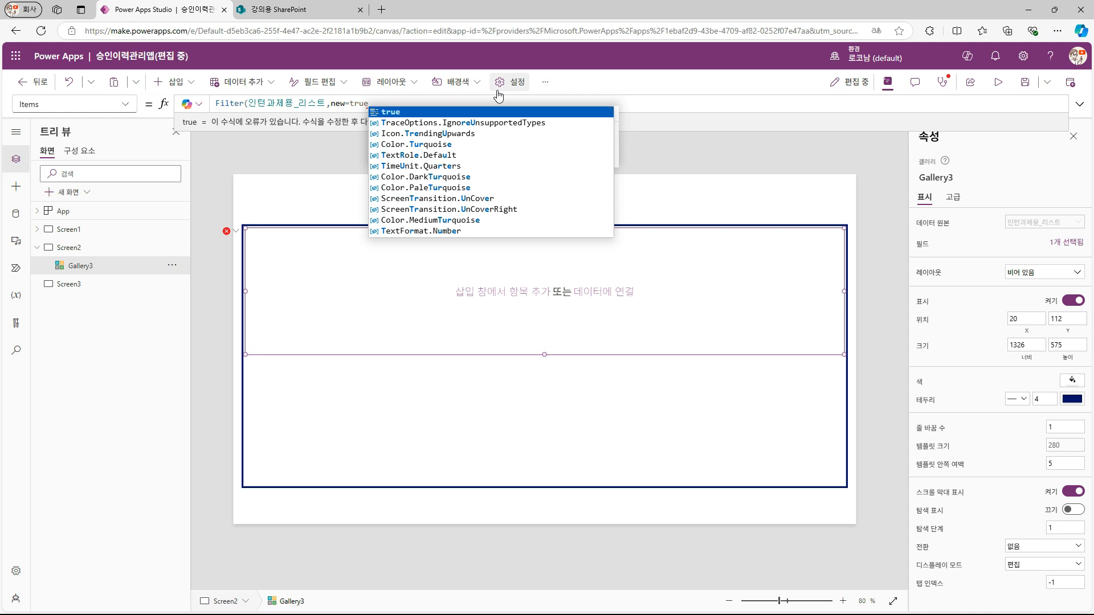
Step: Set the OnSelect formula of the 신규내역조회 button on Screen1 to Navigate(Screen2)
{"action": "left_click", "coordinate": [69, 229]}
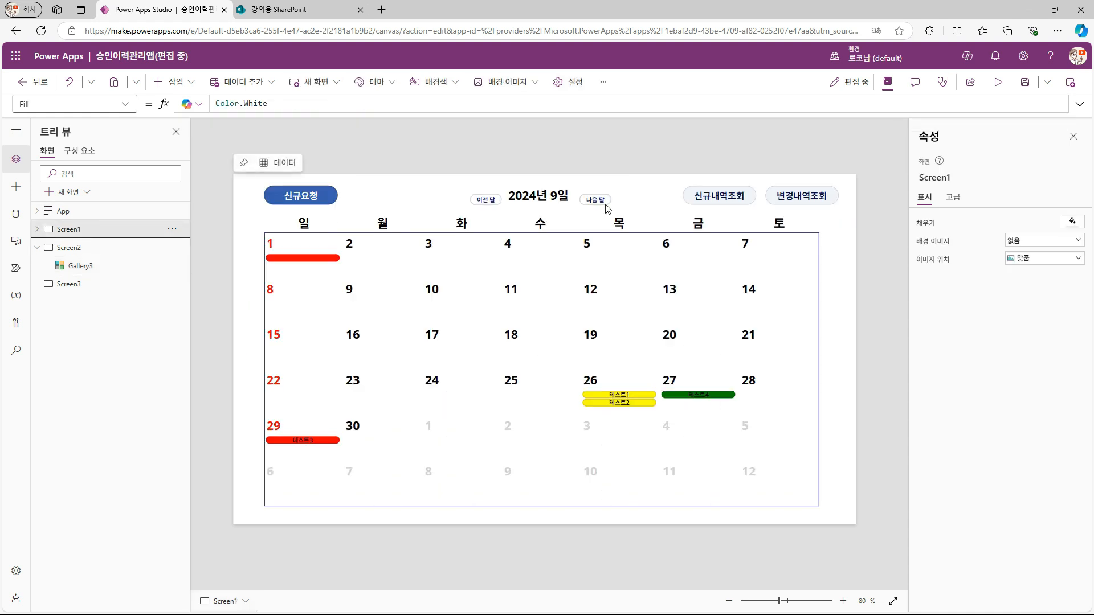
{"action": "left_click", "coordinate": [687, 197]}
{"action": "type", "text": "Navigate(Screen2"}
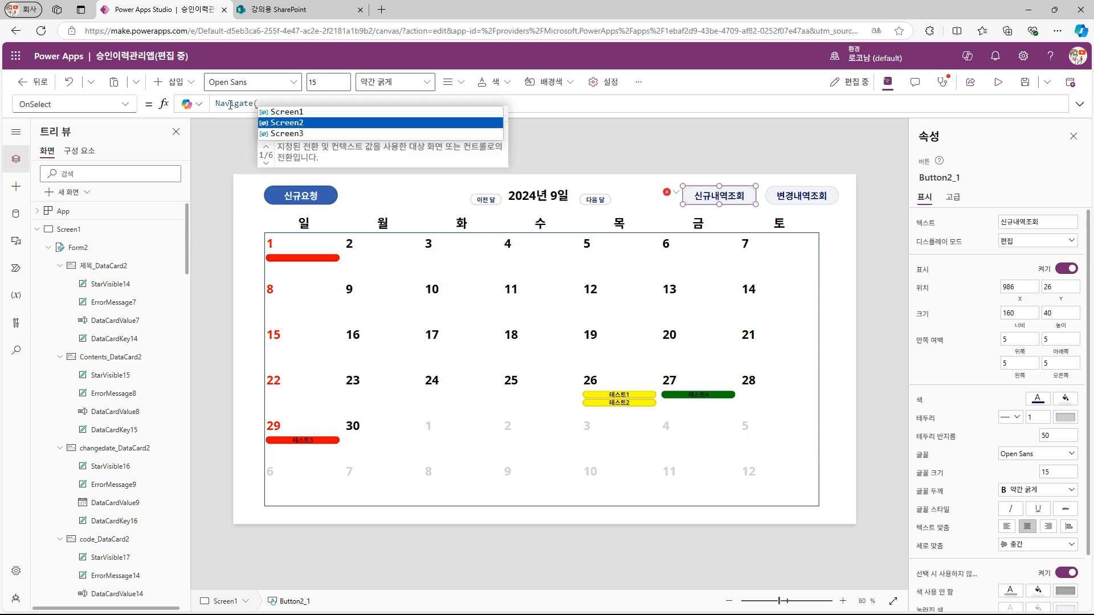
{"action": "type", "text": ")"}
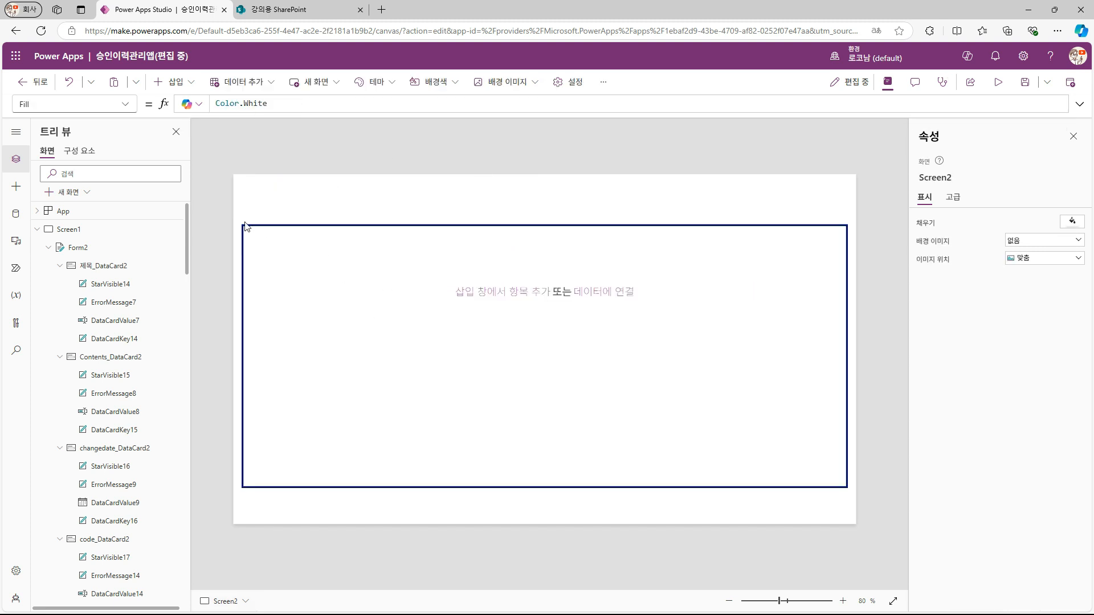
Step: Add a label showing ThisItem.제목 to the Screen2 gallery and a copy beside it at X 170, Y 0 showing ThisItem.changedate
{"action": "left_click", "coordinate": [246, 227]}
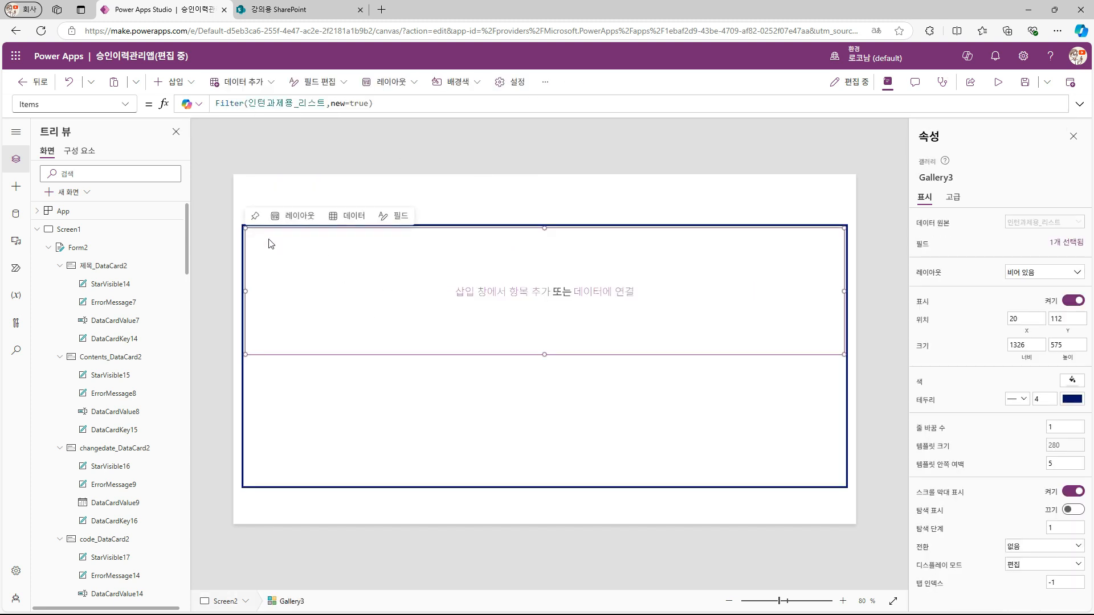
{"action": "left_click", "coordinate": [173, 81]}
{"action": "left_click", "coordinate": [190, 152]}
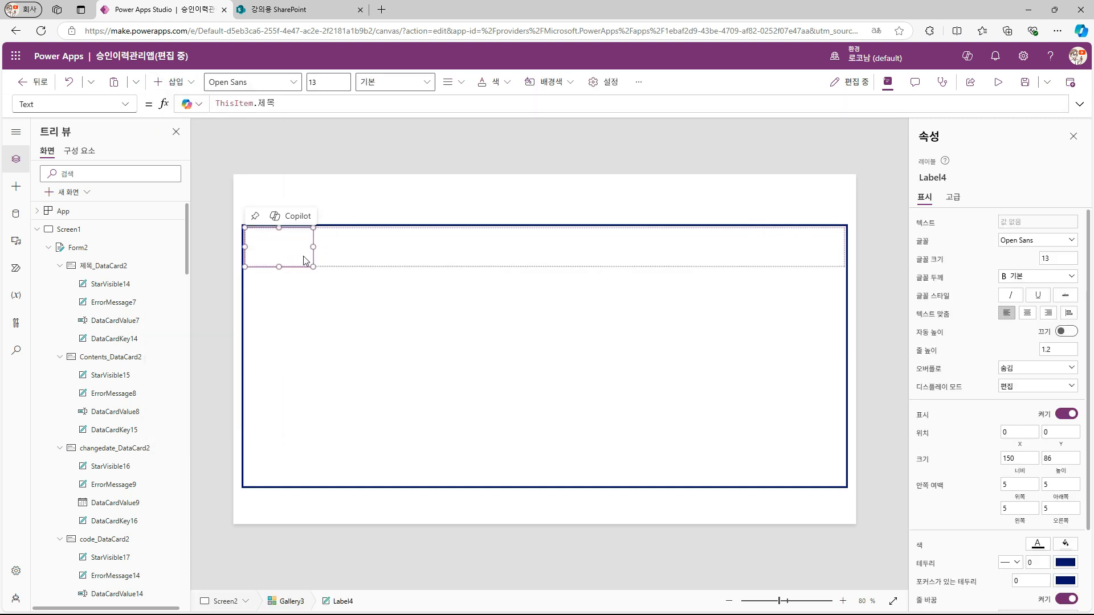
{"action": "key", "text": "ctrl+c"}
{"action": "key", "text": "ctrl+v"}
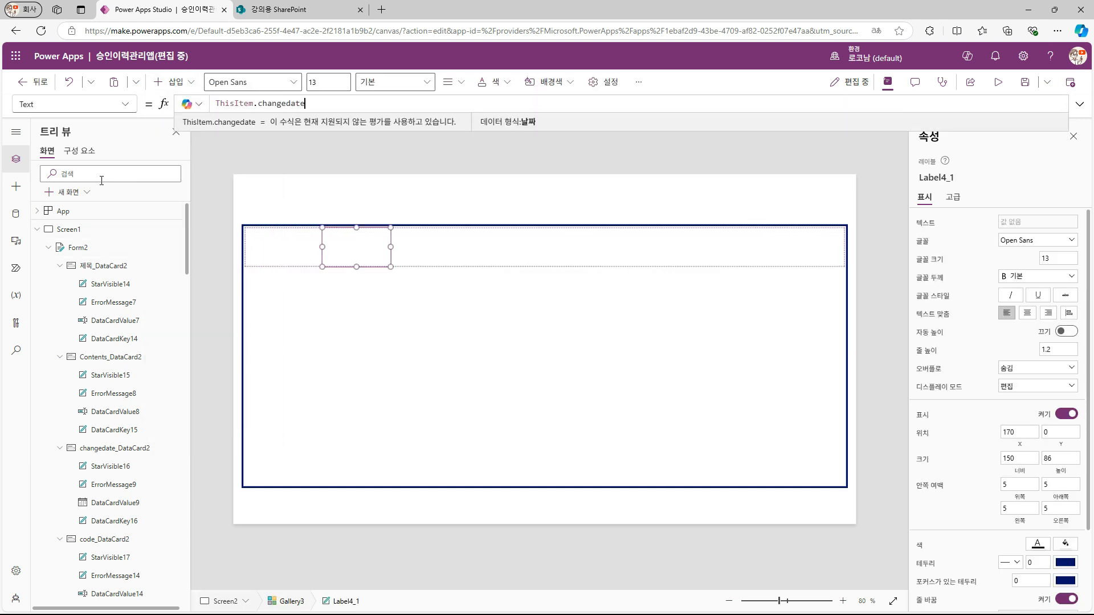
Step: Preview Screen1, open a new request, enter 아무거나 as 과제명, close the form and leave the preview
{"action": "left_click", "coordinate": [114, 230]}
{"action": "left_click", "coordinate": [998, 81]}
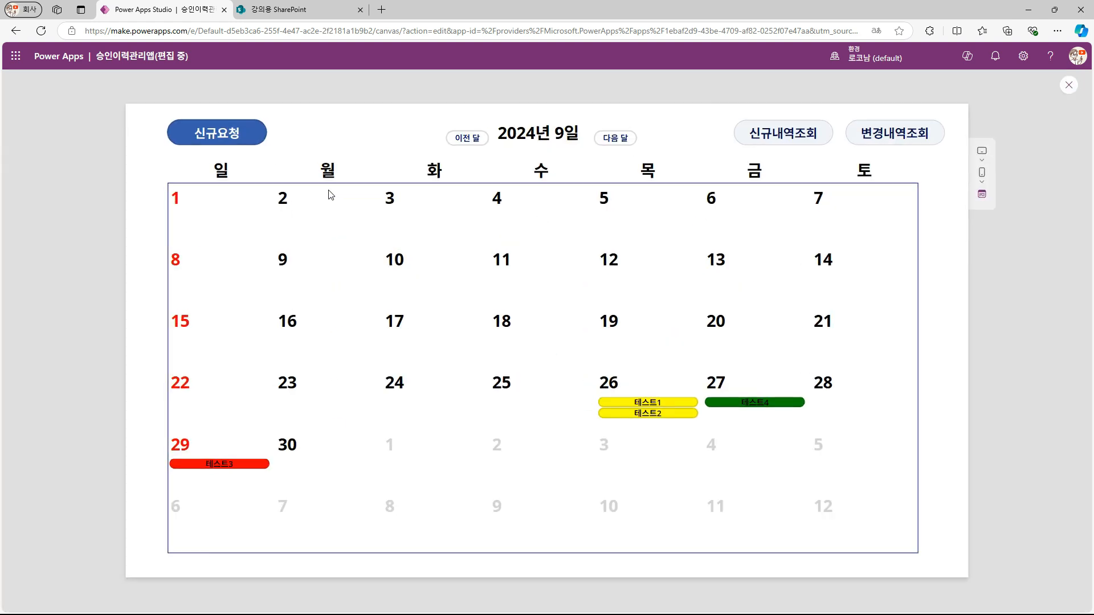
{"action": "left_click", "coordinate": [217, 132]}
{"action": "type", "text": "아무거나"}
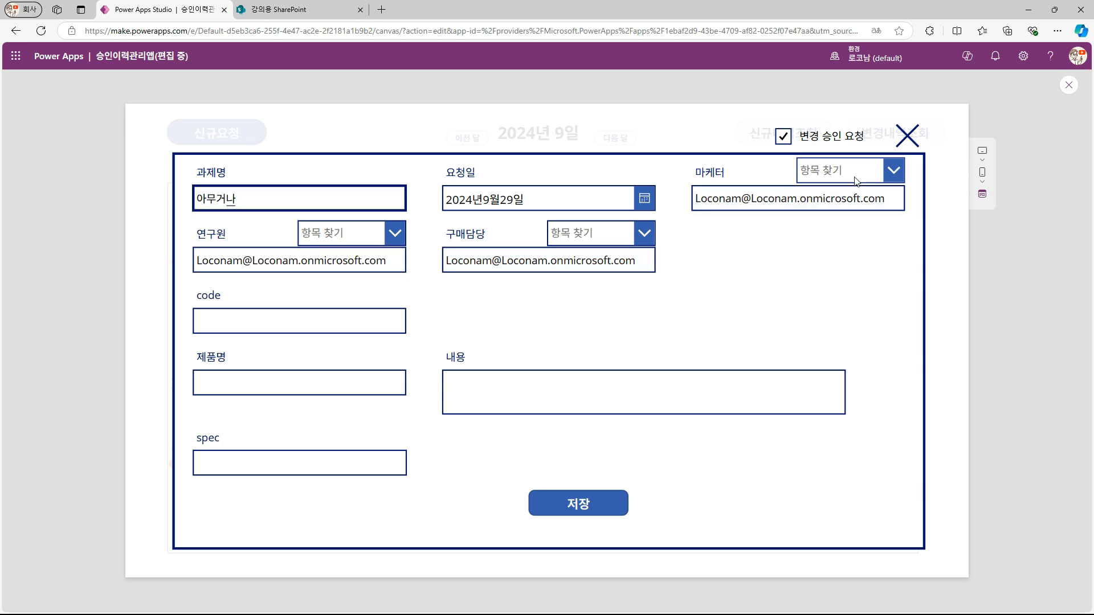
{"action": "left_click", "coordinate": [907, 137]}
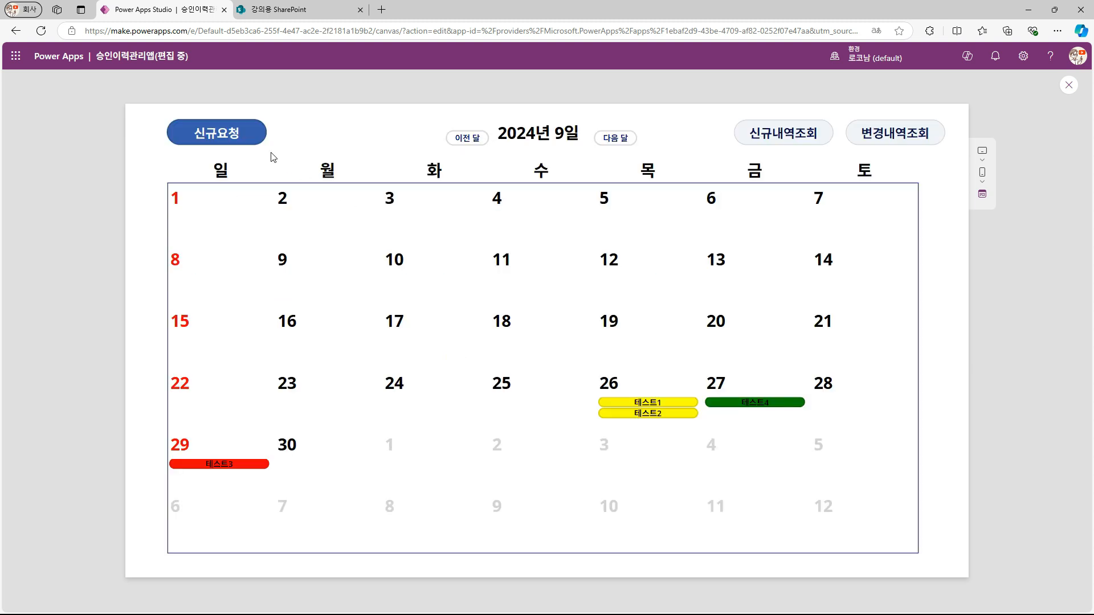
{"action": "left_click", "coordinate": [1069, 87]}
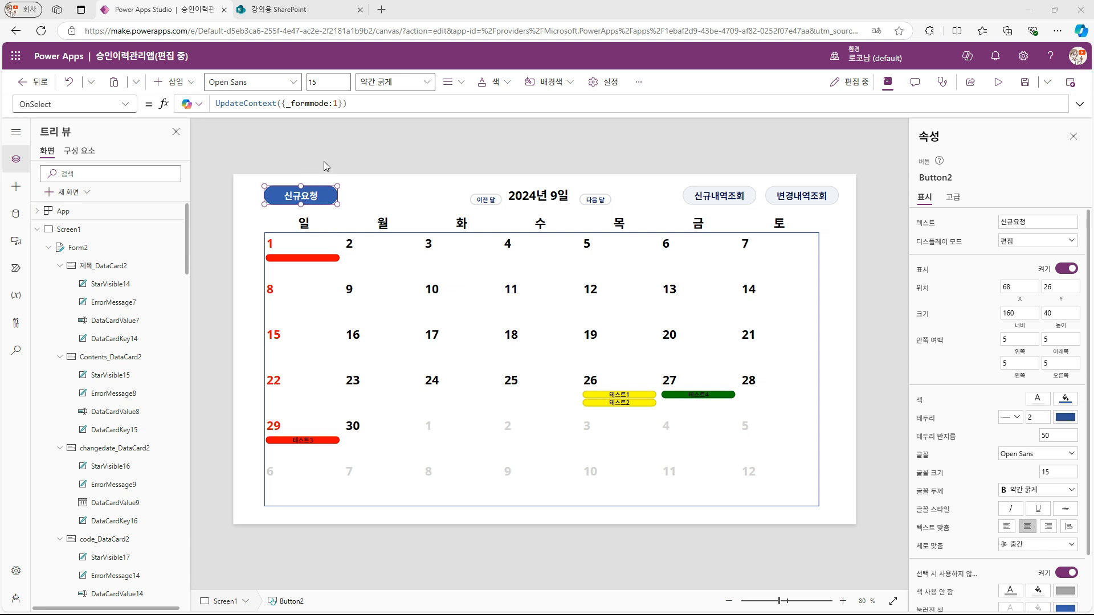
Step: Extend the UpdateContext formula of the 신규요청 button to also set _mkt, _rnd and _sales to Blank()
{"action": "left_click", "coordinate": [339, 104]}
{"action": "type", "text": ","}
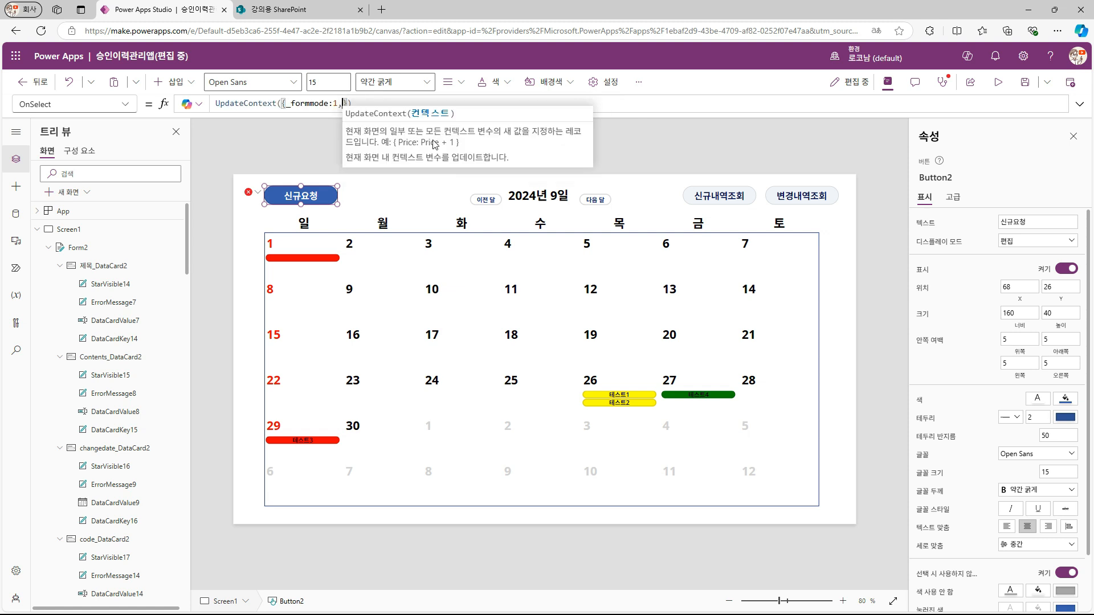
{"action": "type", "text": "_mkt:Blank(),_rnd"}
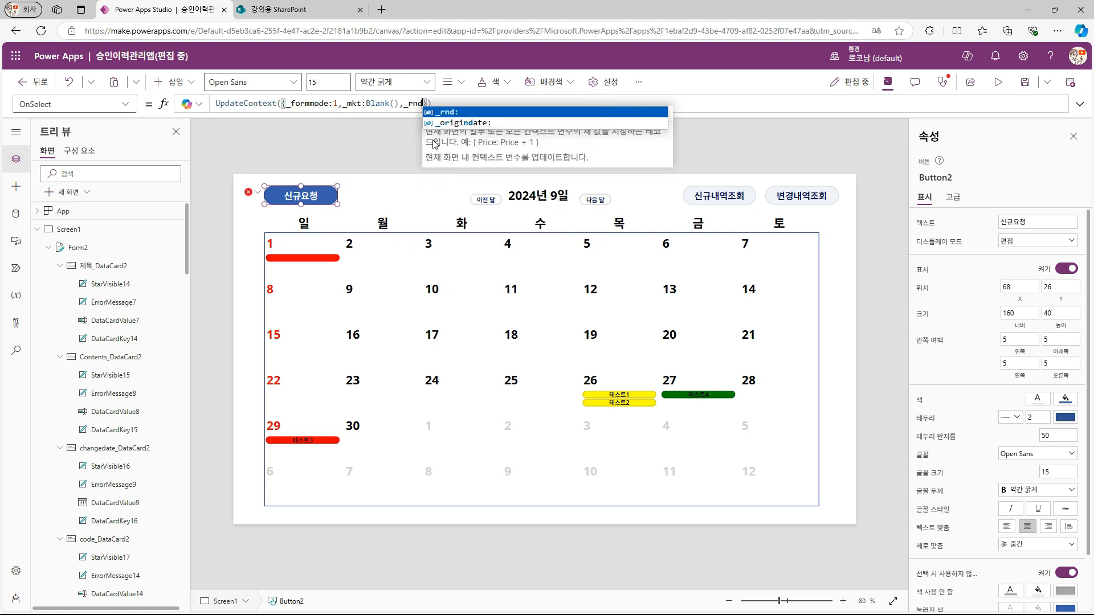
{"action": "type", "text": ":Blank(),_s"}
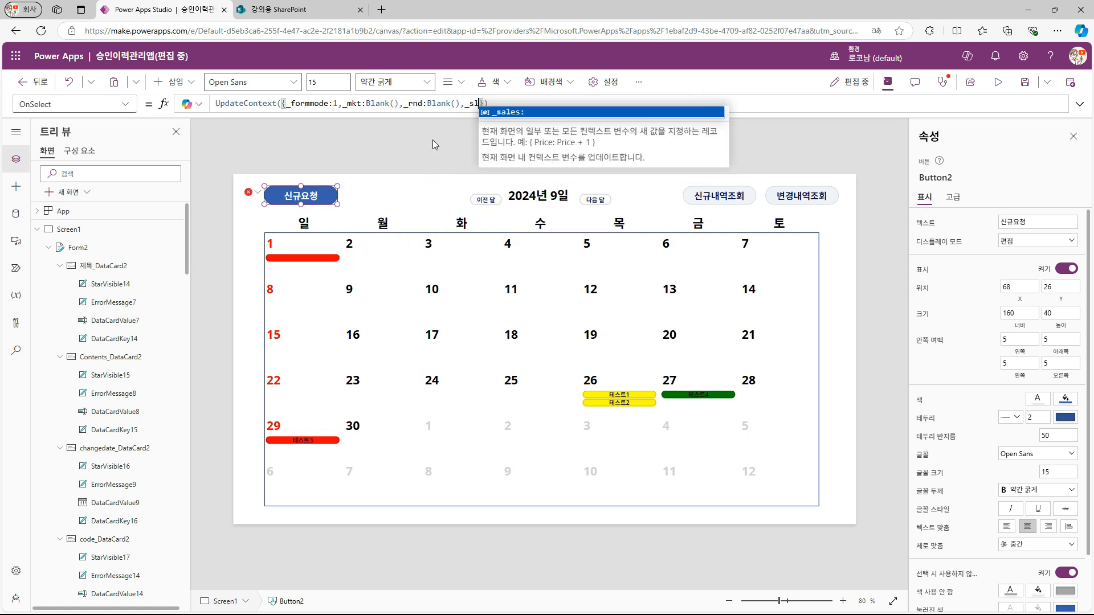
{"action": "type", "text": "ales:Blank()"}
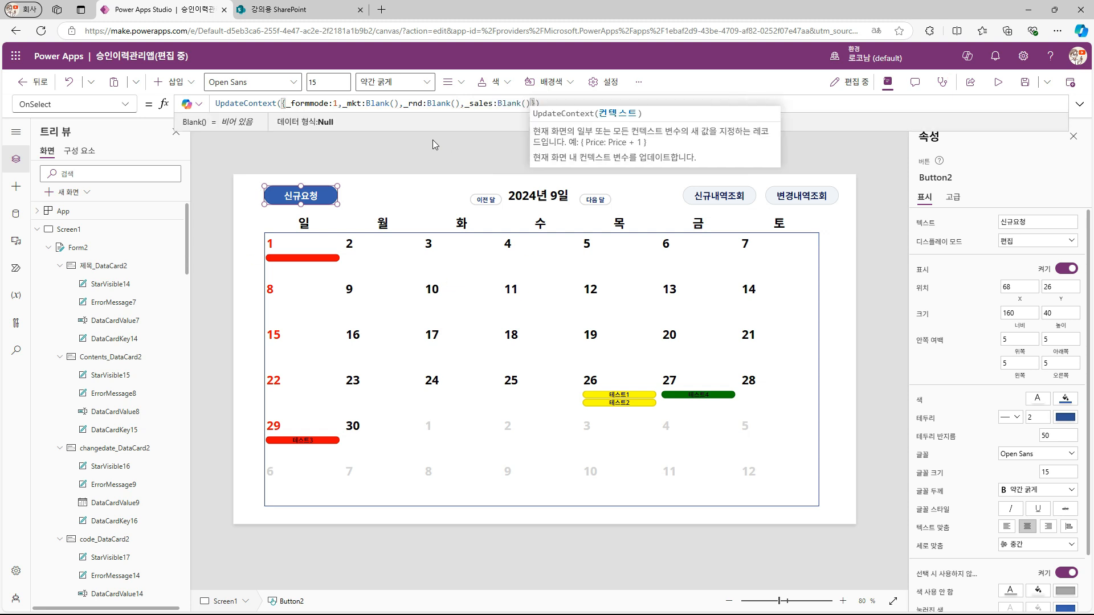
Step: Append Reset(Checkbox1) to the OnSelect formula of the 신규요청 button so the 변경 승인 요청 checkbox is cleared
{"action": "left_click", "coordinate": [317, 202], "text": "alt"}
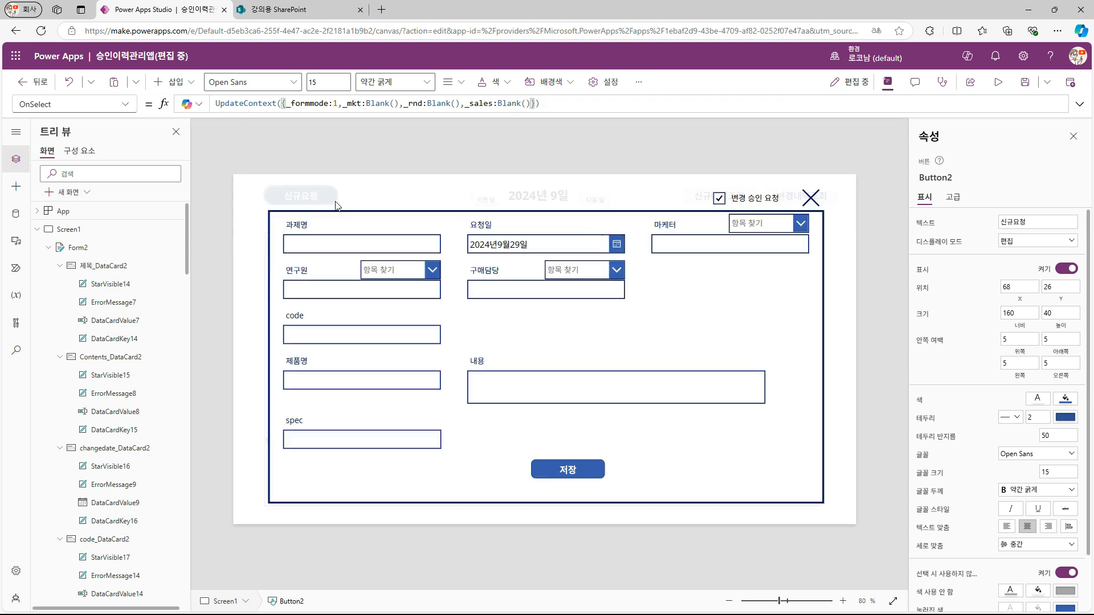
{"action": "left_click", "coordinate": [726, 204]}
{"action": "left_click", "coordinate": [946, 178]}
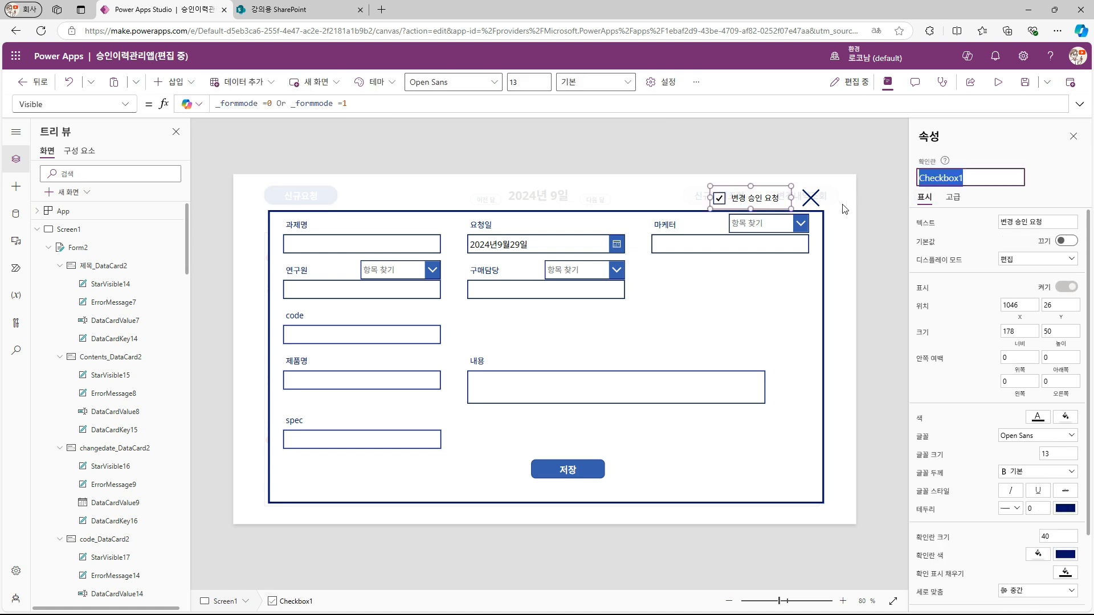
{"action": "left_click", "coordinate": [819, 200], "text": "alt"}
{"action": "left_click", "coordinate": [301, 195]}
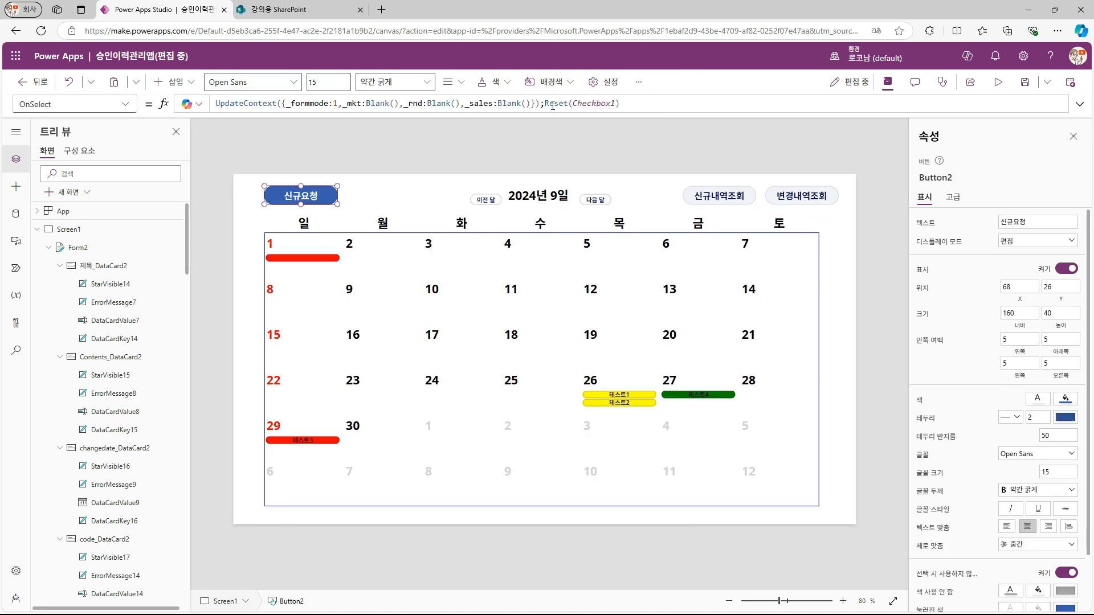
Step: Test the checkbox reset by opening a new request, checking 변경 승인 요청, and closing and reopening the form
{"action": "left_click", "coordinate": [301, 196], "text": "alt"}
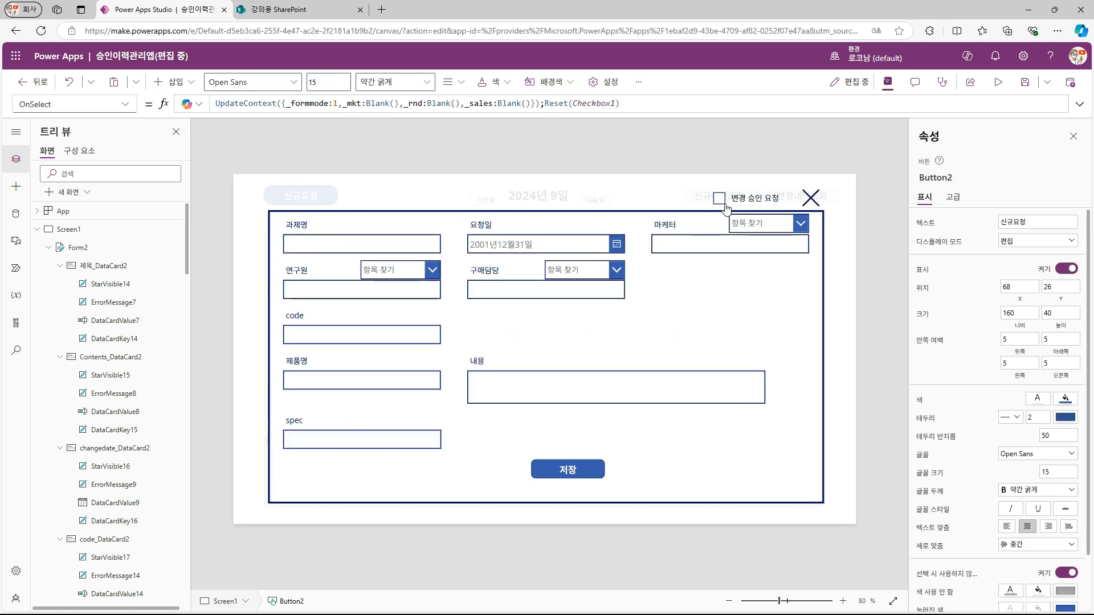
{"action": "left_click", "coordinate": [720, 198], "text": "alt"}
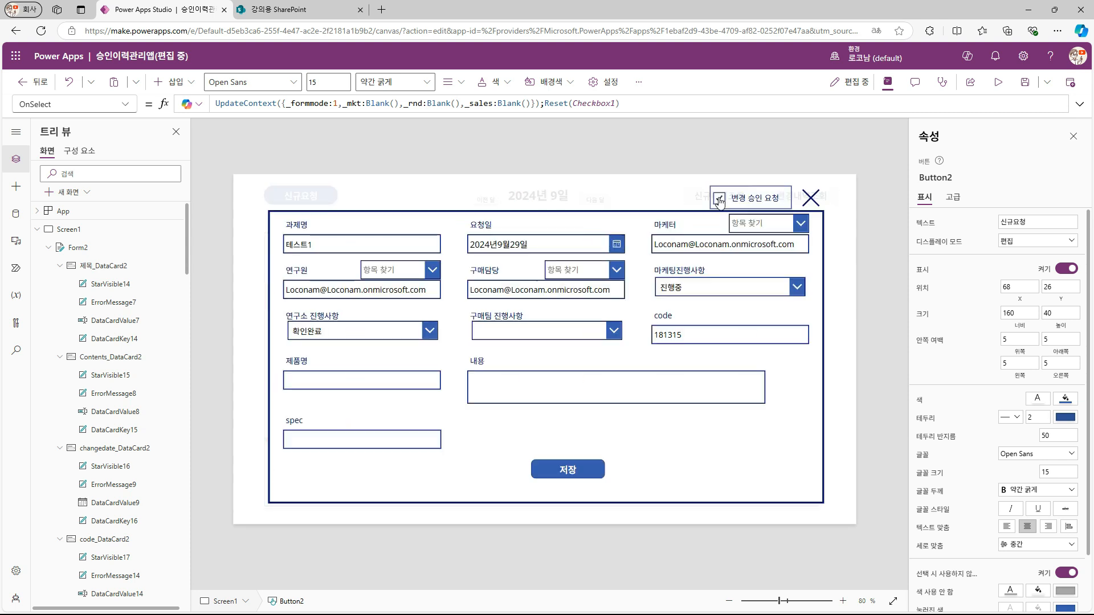
{"action": "left_click", "coordinate": [813, 199], "text": "alt"}
{"action": "left_click", "coordinate": [320, 201], "text": "alt"}
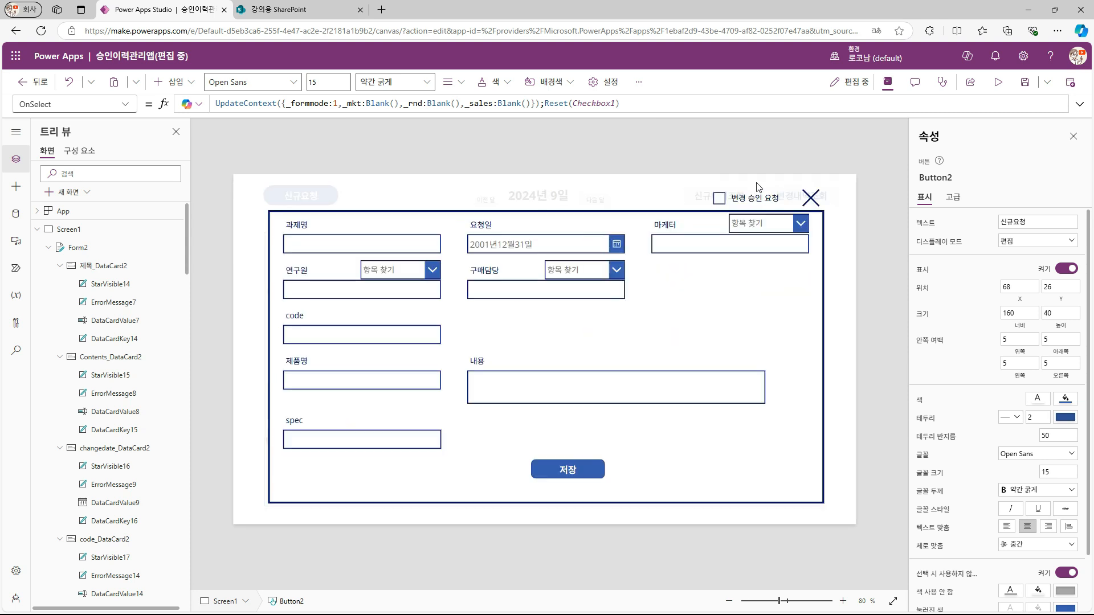
{"action": "left_click", "coordinate": [811, 198], "text": "alt"}
Step: Open a new request, enter 아무거나 as 과제명 in preview, and return to editing
{"action": "left_click", "coordinate": [310, 198], "text": "alt"}
{"action": "left_click", "coordinate": [998, 83]}
{"action": "left_click", "coordinate": [346, 208]}
{"action": "type", "text": "아무건"}
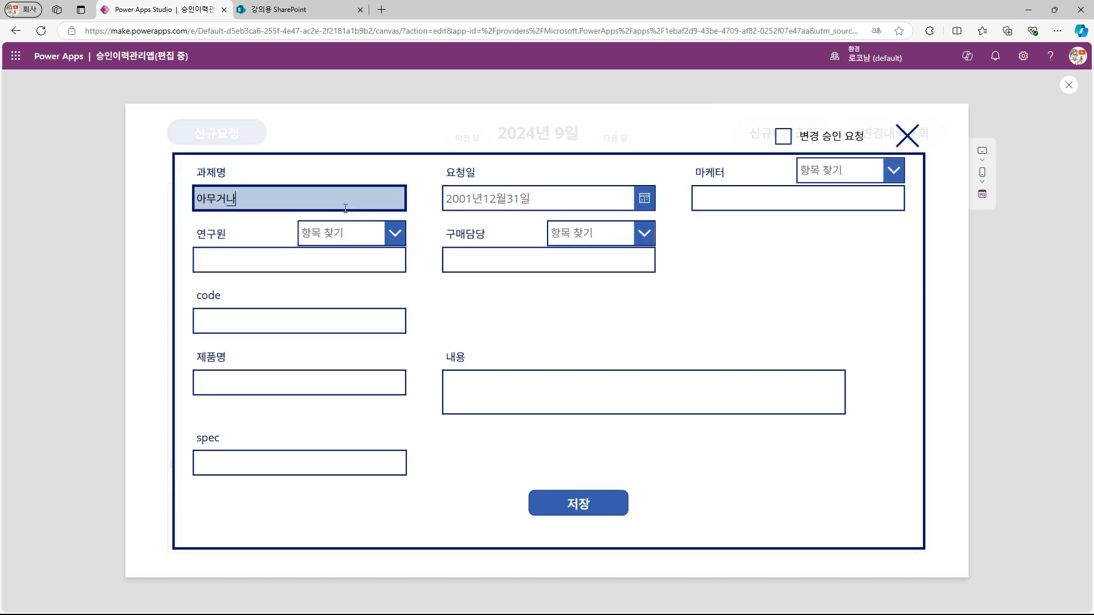
{"action": "key", "text": "BackSpace"}
{"action": "type", "text": "ㅏ"}
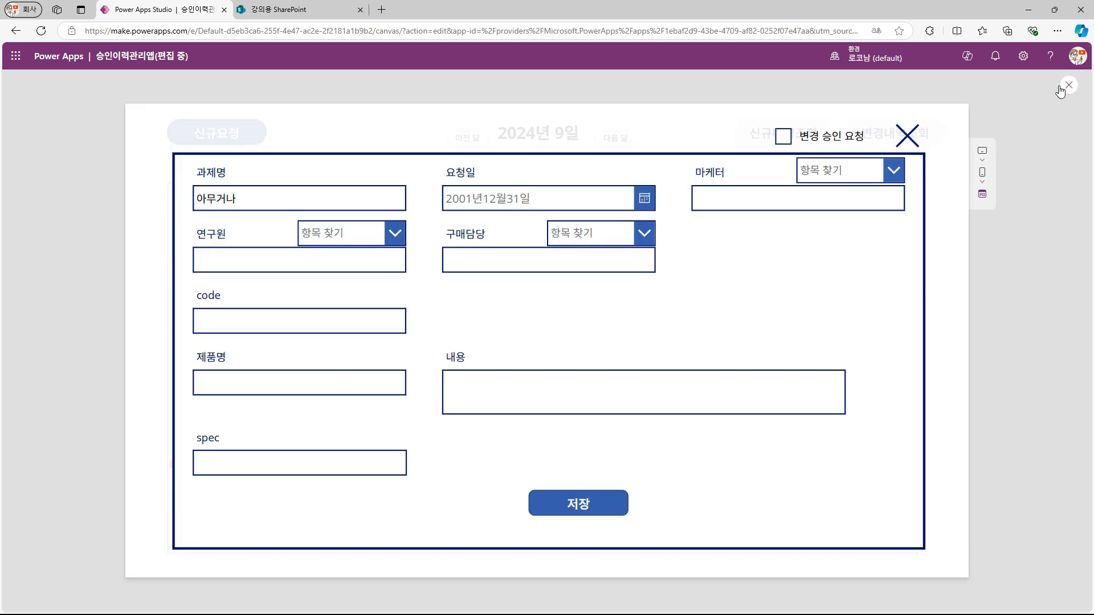
{"action": "left_click", "coordinate": [1069, 85]}
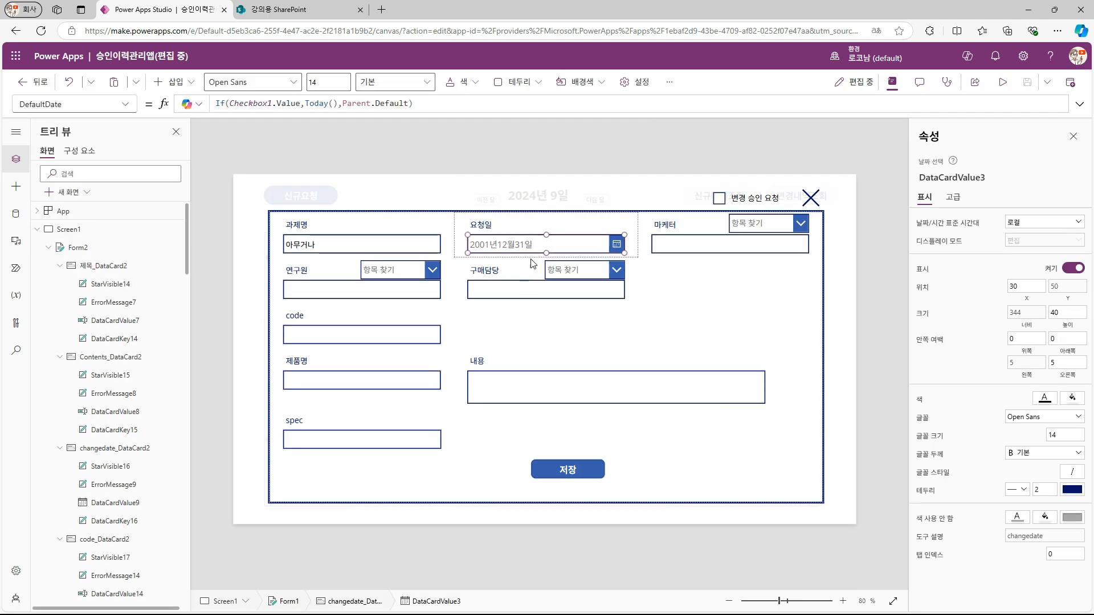
Step: Set the 요청일 date picker's DefaultDate to If(Checkbox1.Value Or _formmode =1,Today(),Parent.Default) and close the form
{"action": "left_click", "coordinate": [297, 104]}
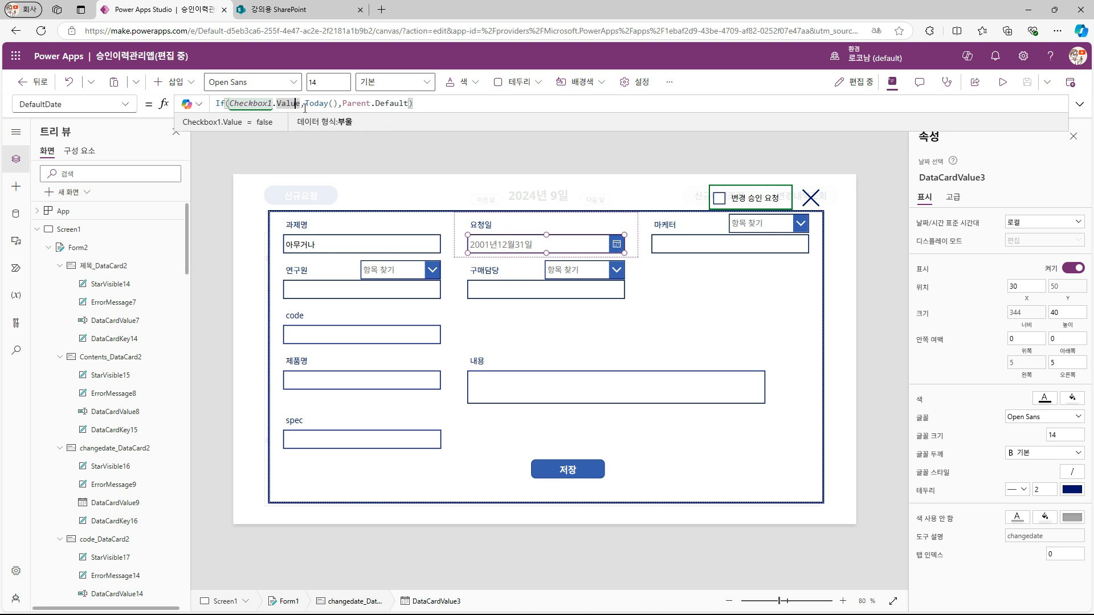
{"action": "type", "text": "Or _formmode =1"}
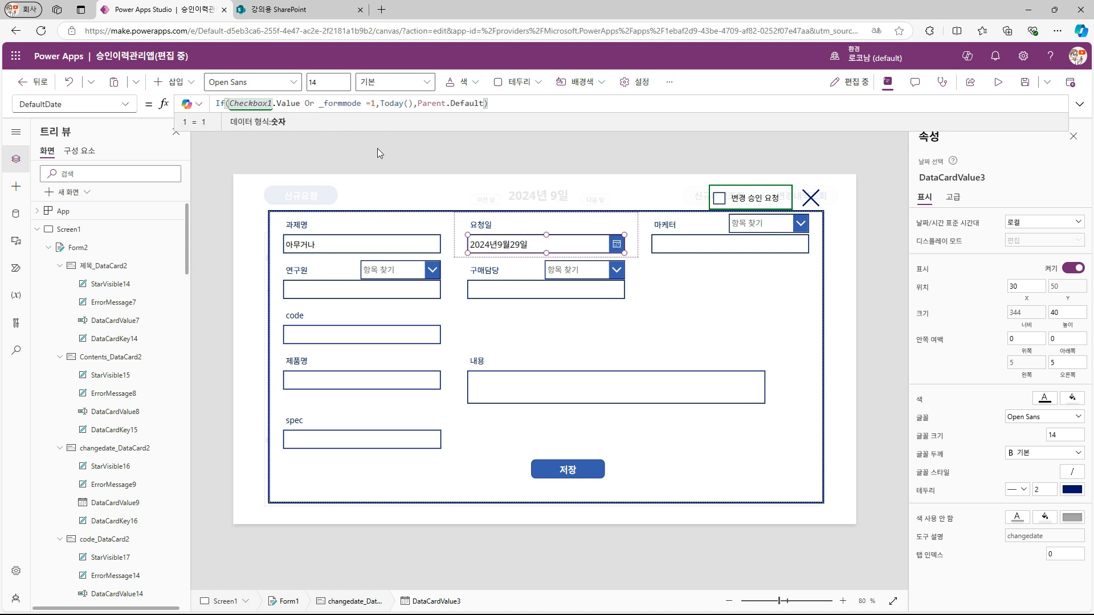
{"action": "left_click", "coordinate": [813, 198], "text": "alt"}
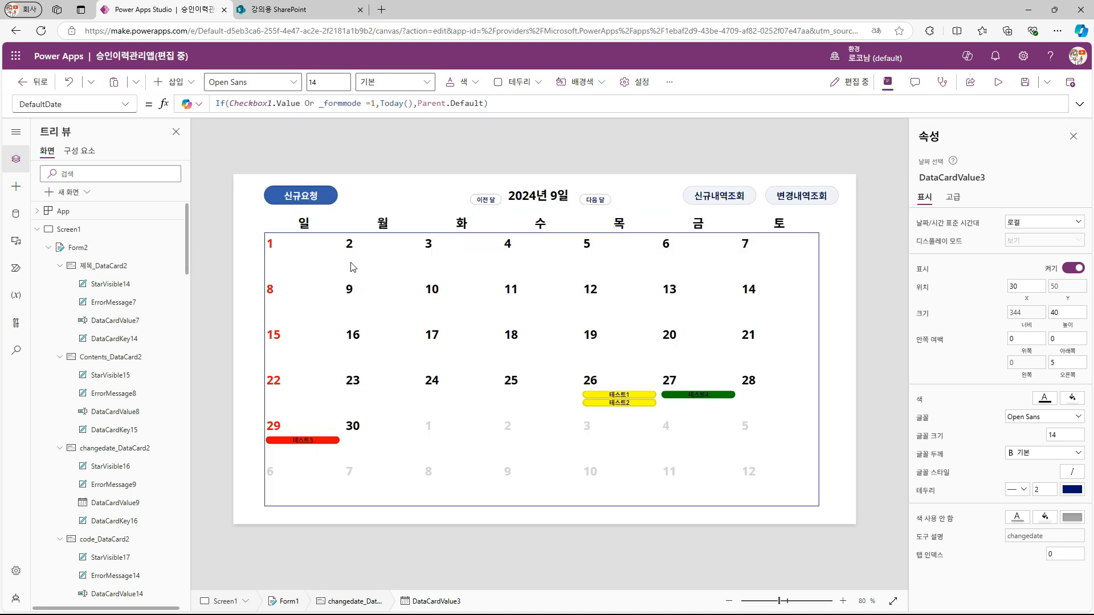
Step: Open a new request and choose the last person in the list as 마케터
{"action": "left_click", "coordinate": [300, 196], "text": "alt"}
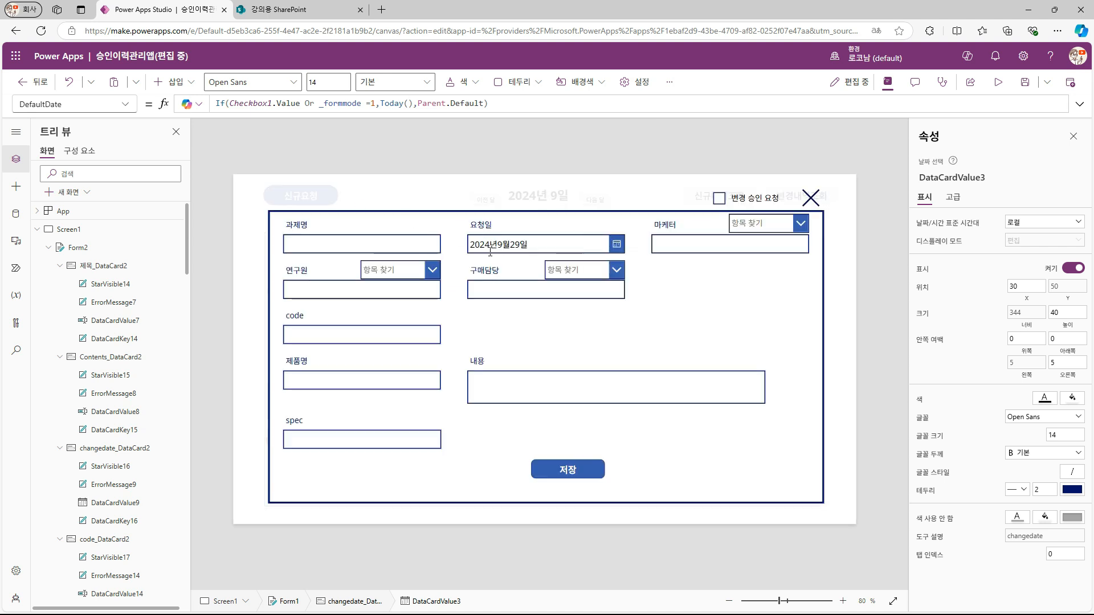
{"action": "left_click", "coordinate": [764, 224], "text": "alt"}
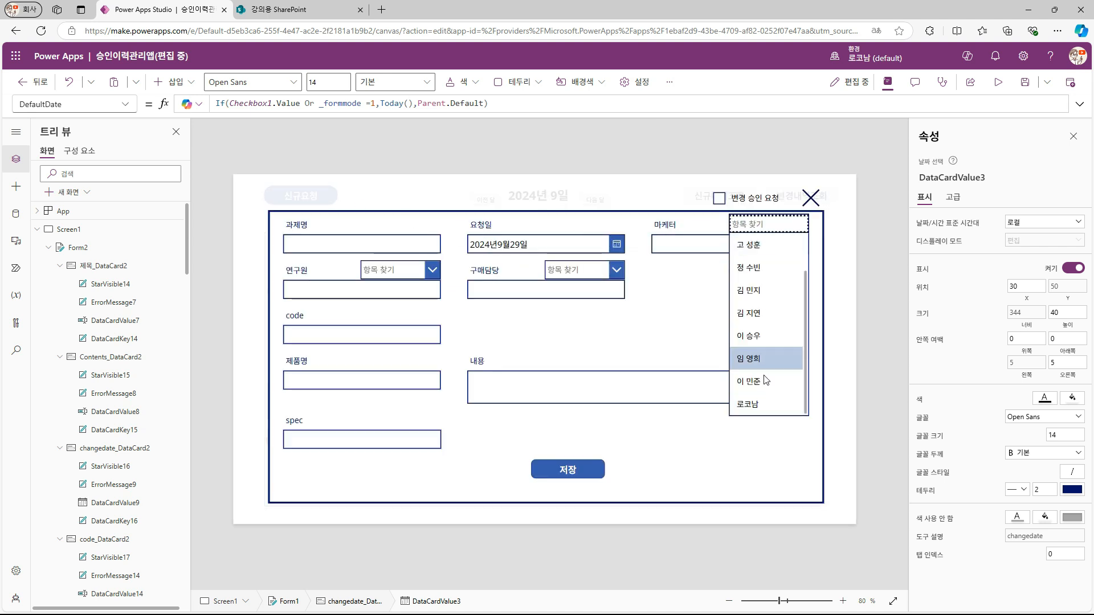
{"action": "left_click", "coordinate": [764, 408], "text": "alt"}
Step: Save the request in preview with 과제명 아무거나, code 151445 and 제품명 몰라요, and check the 신규내역조회 list
{"action": "key", "text": "F5"}
{"action": "left_click", "coordinate": [304, 201]}
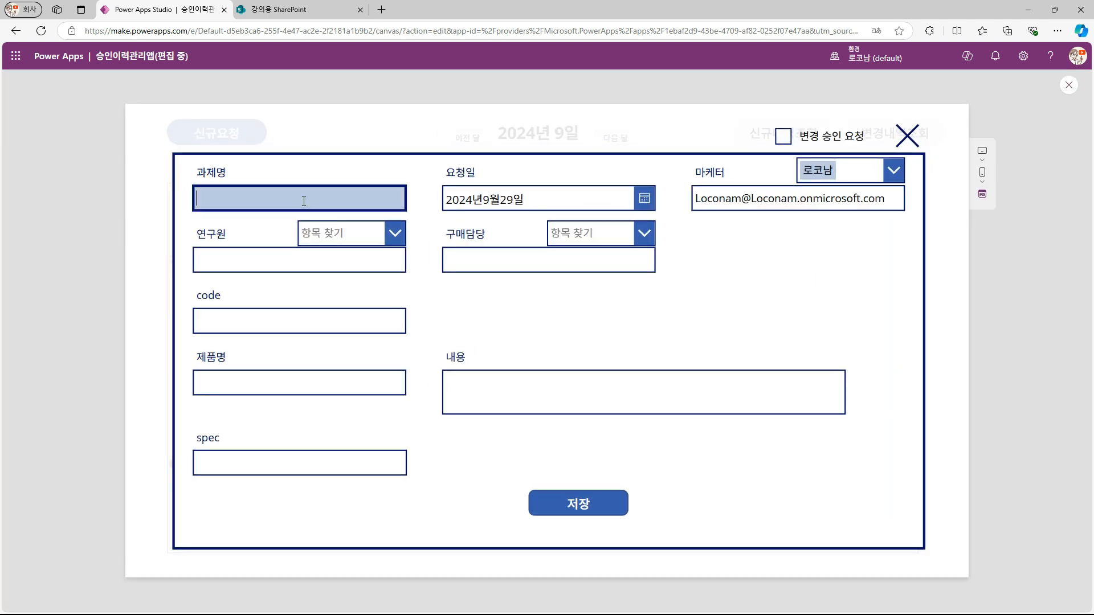
{"action": "type", "text": "아무거나"}
{"action": "left_click", "coordinate": [260, 328]}
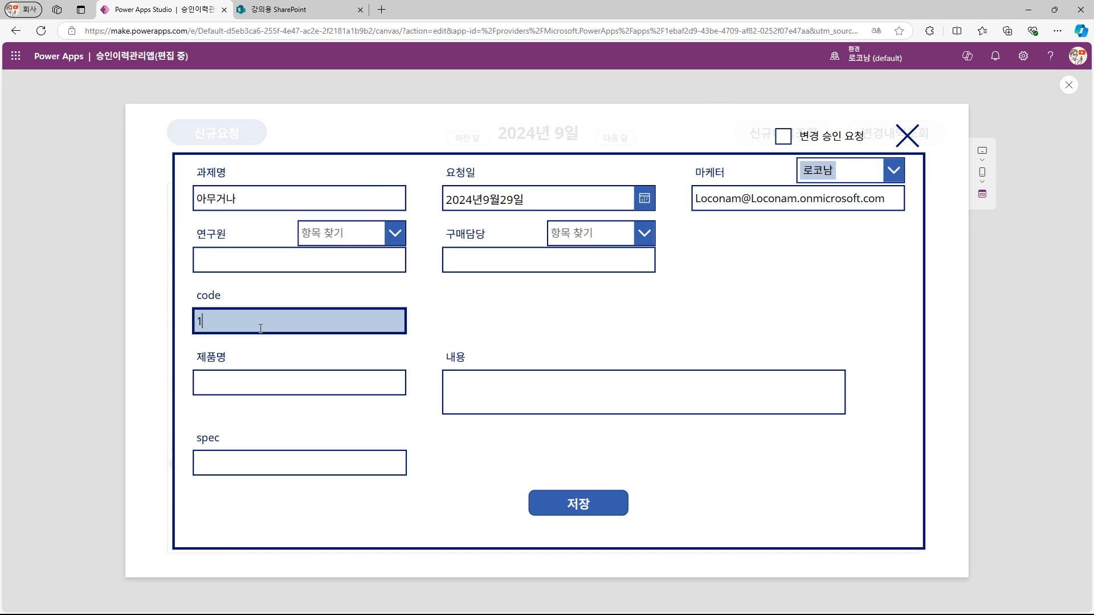
{"action": "type", "text": "151445"}
{"action": "left_click", "coordinate": [258, 377]}
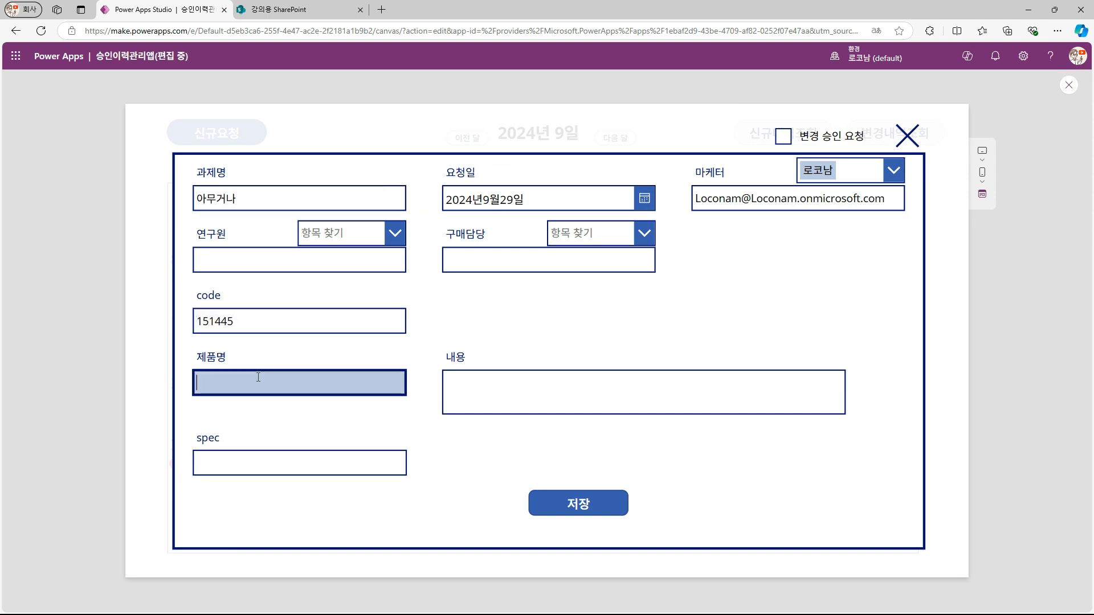
{"action": "type", "text": "몰라요"}
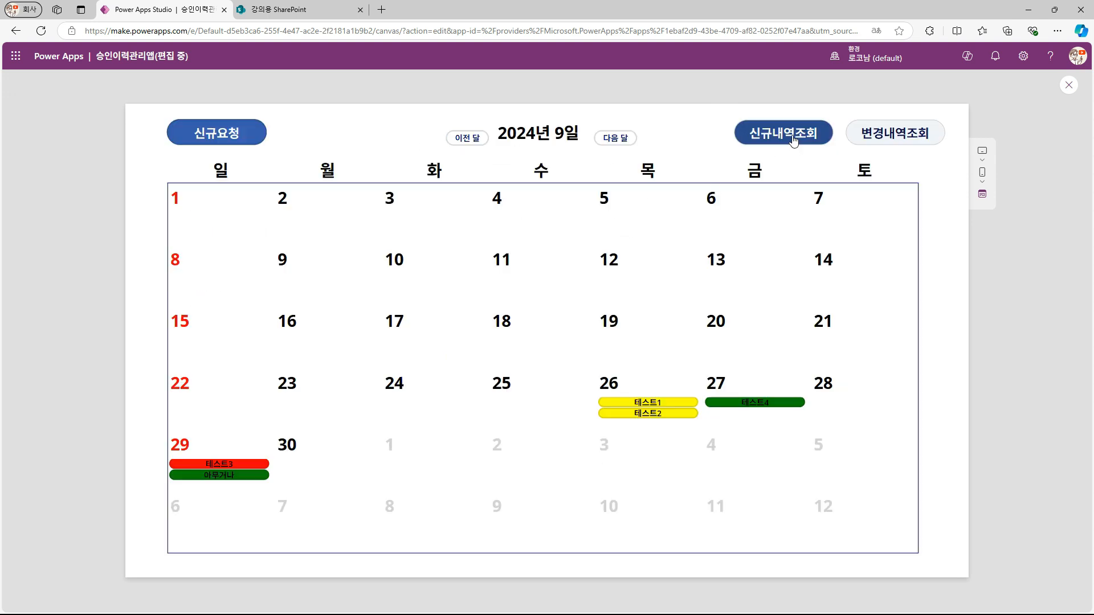
{"action": "left_click", "coordinate": [792, 138]}
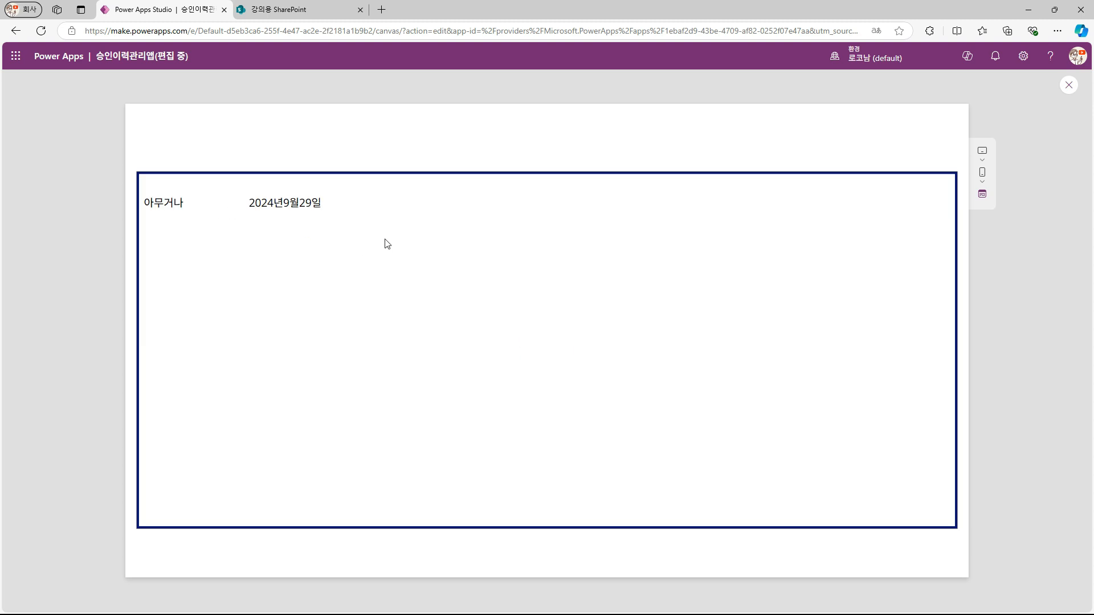
{"action": "key", "text": "Escape"}
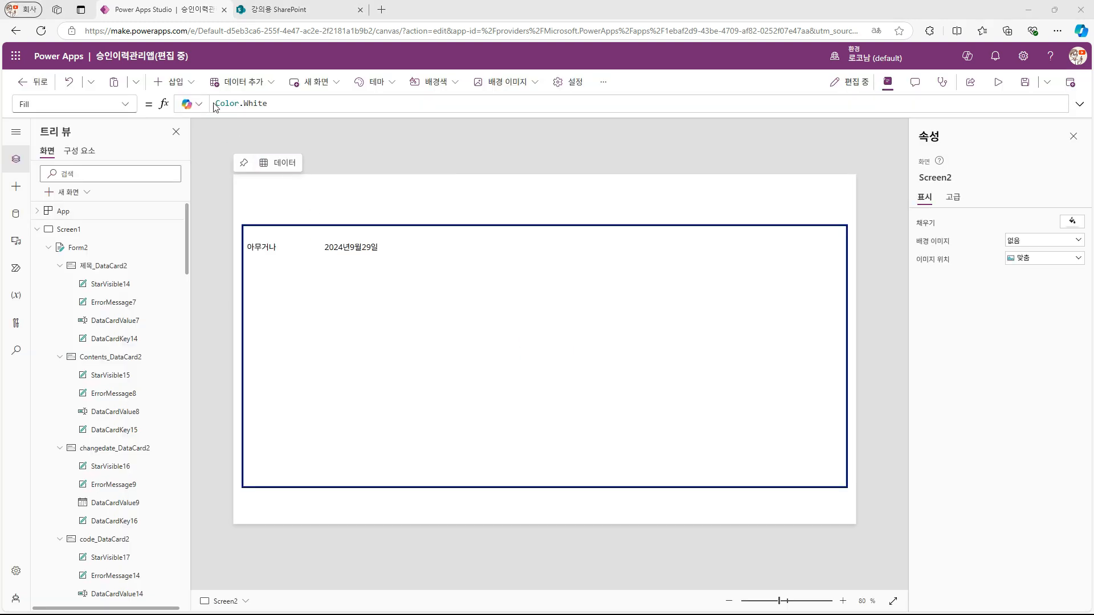
Step: Insert a left arrow icon above the gallery on Screen2 and set its OnSelect to Navigate(Screen1)
{"action": "left_click", "coordinate": [180, 84]}
{"action": "left_click", "coordinate": [208, 365]}
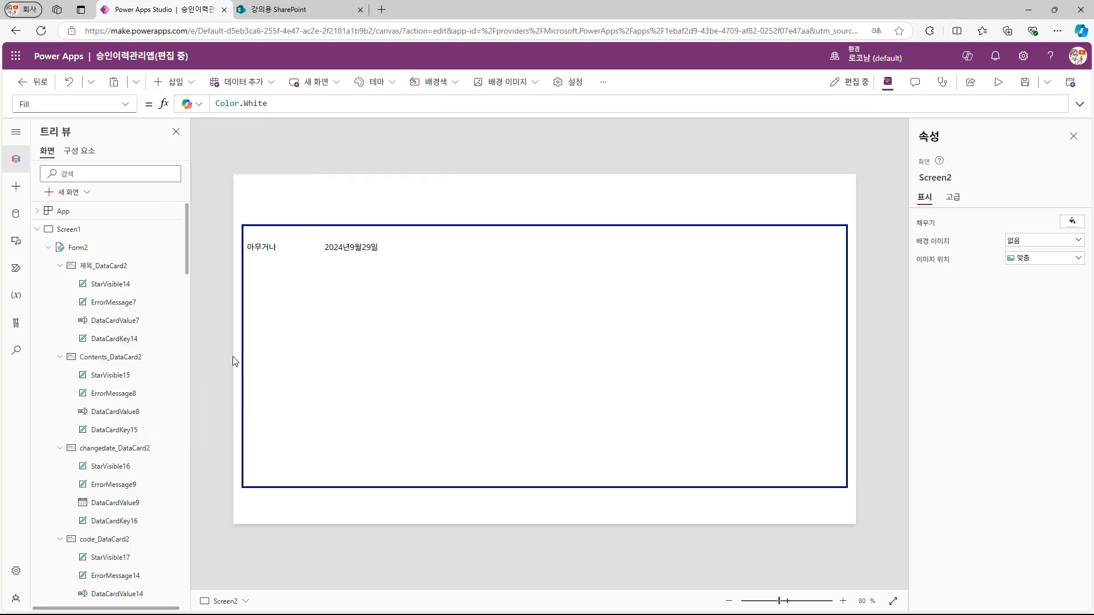
{"action": "triple_click", "coordinate": [272, 106]}
{"action": "type", "text": "ㅜ"}
{"action": "type", "text": "Navigate(Screen1)"}
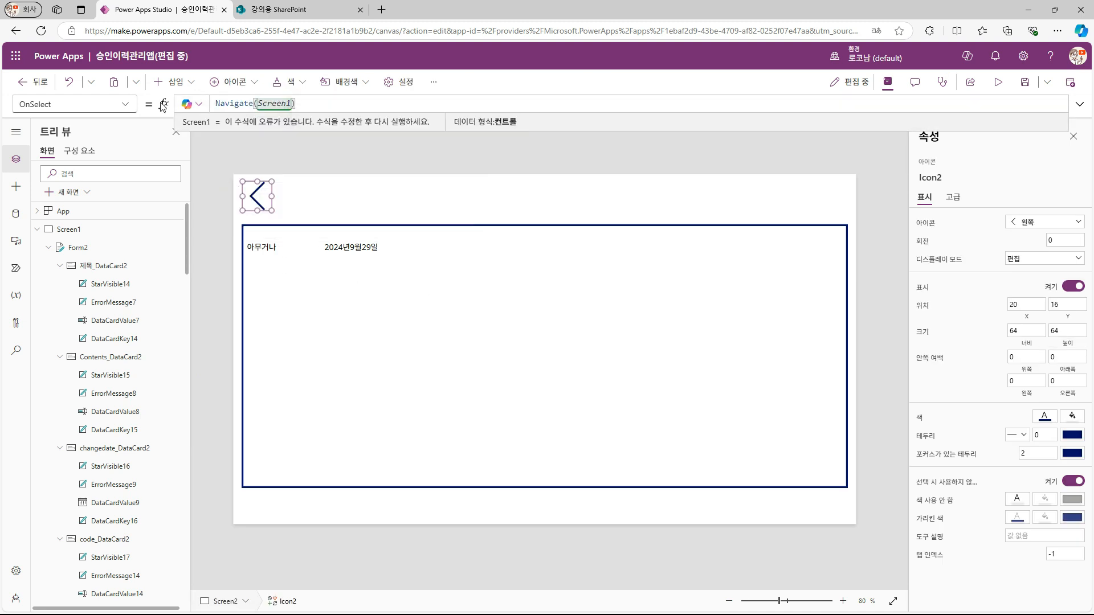
{"action": "left_click", "coordinate": [163, 108]}
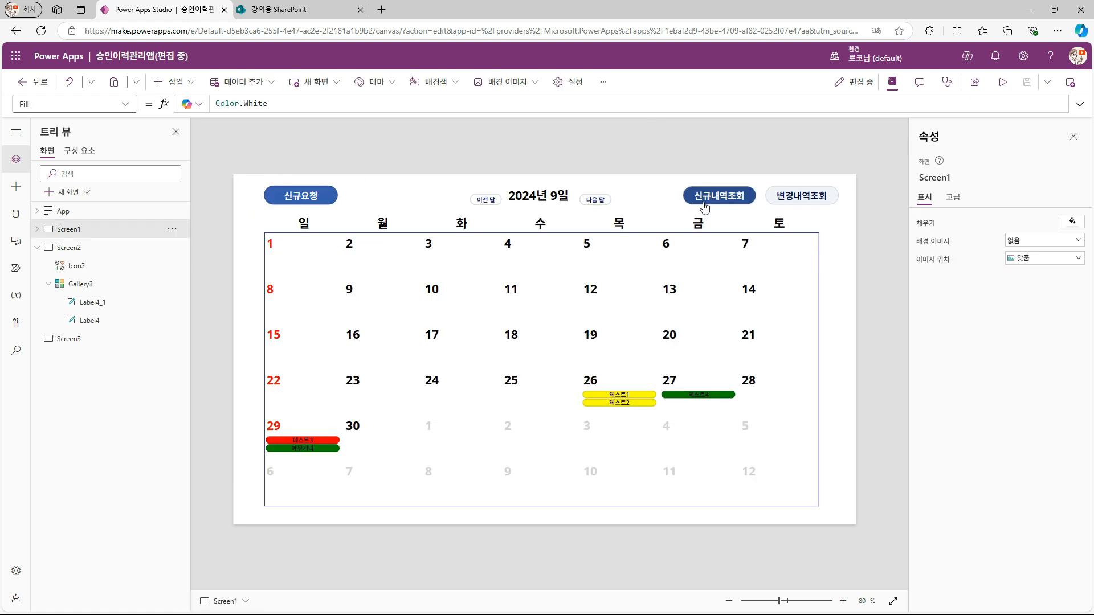
Step: Test the 신규내역조회 button's link to Screen2, and inspect its OnSelect formula on Screen1
{"action": "left_click", "coordinate": [722, 204], "text": "alt"}
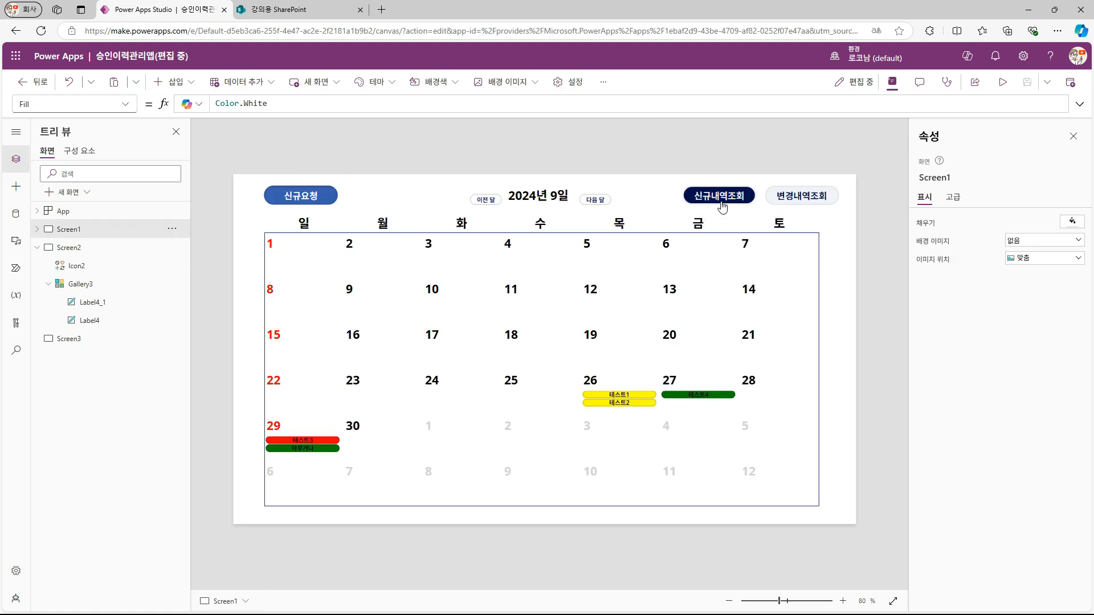
{"action": "left_click", "coordinate": [562, 327]}
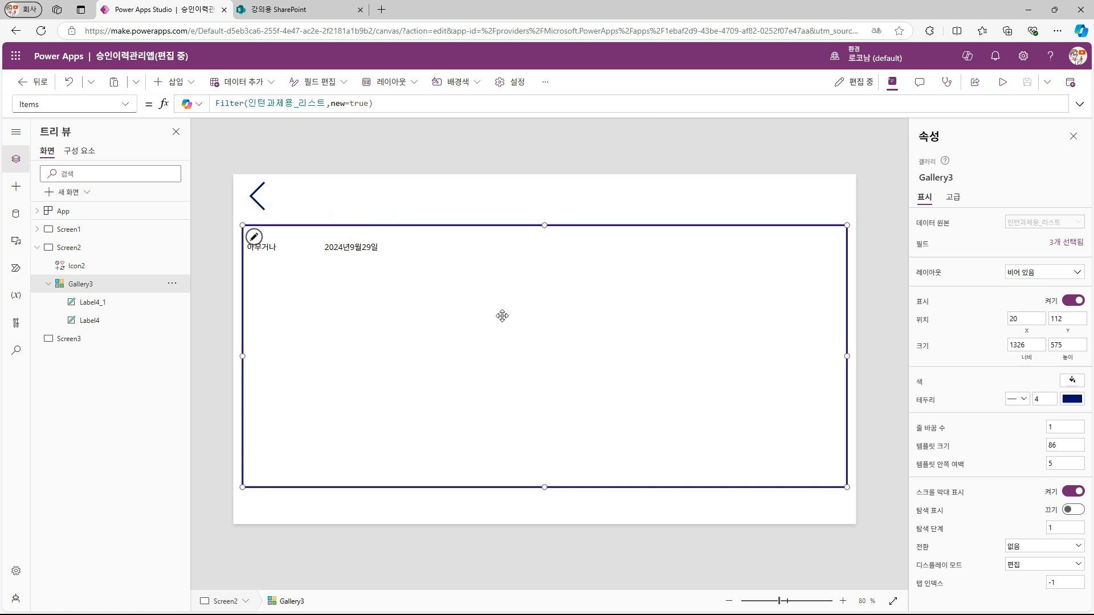
{"action": "left_click", "coordinate": [74, 229]}
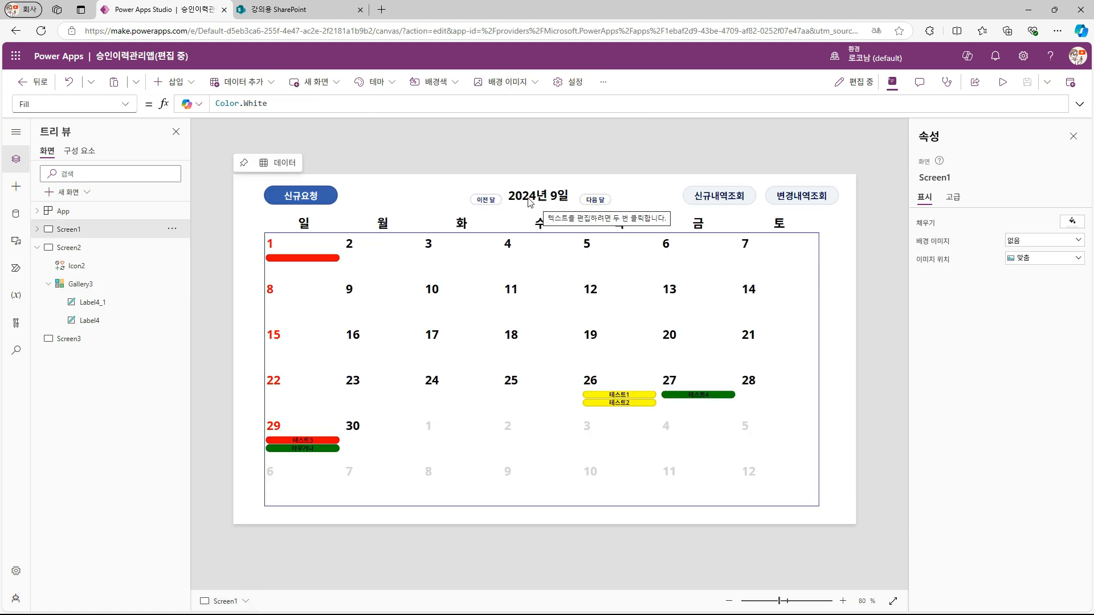
{"action": "left_click", "coordinate": [725, 202]}
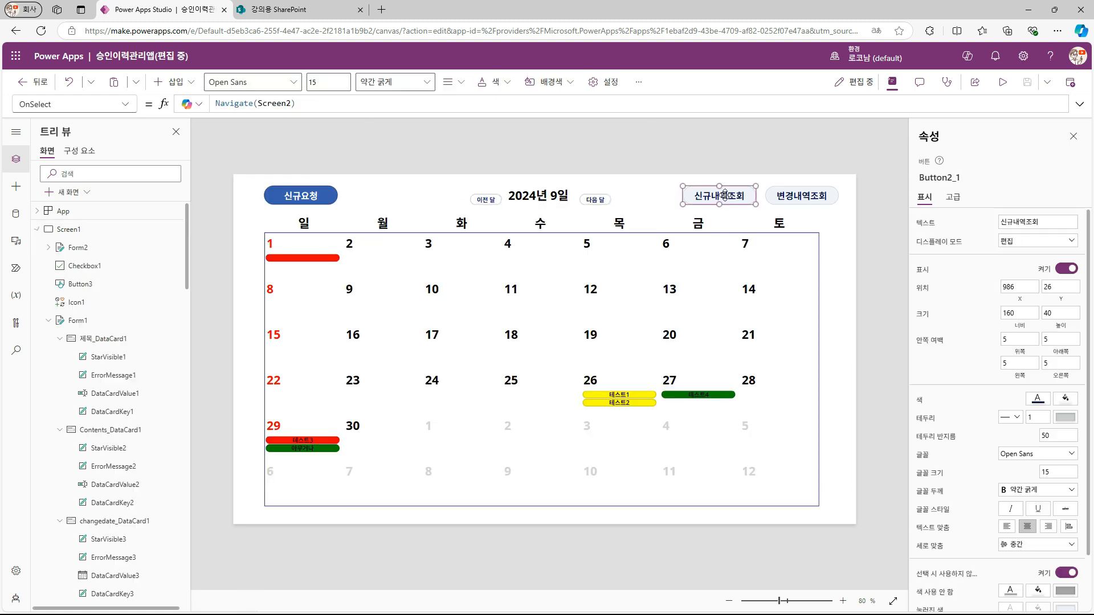
Step: Add the conditions changedate>=_fom and changedate<=_lom to the Items filter of the gallery on Screen2
{"action": "left_click", "coordinate": [724, 197], "text": "alt"}
{"action": "left_click", "coordinate": [369, 103]}
{"action": "type", "text": ",cha"}
{"action": "key", "text": "Tab"}
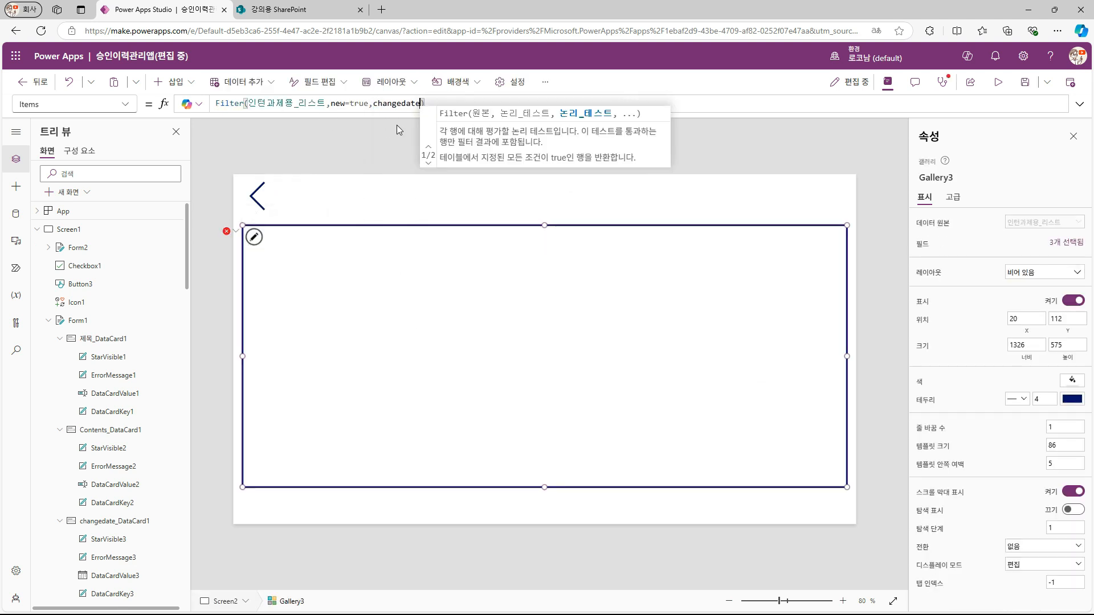
{"action": "type", "text": ">=_fom"}
{"action": "type", "text": ",cha"}
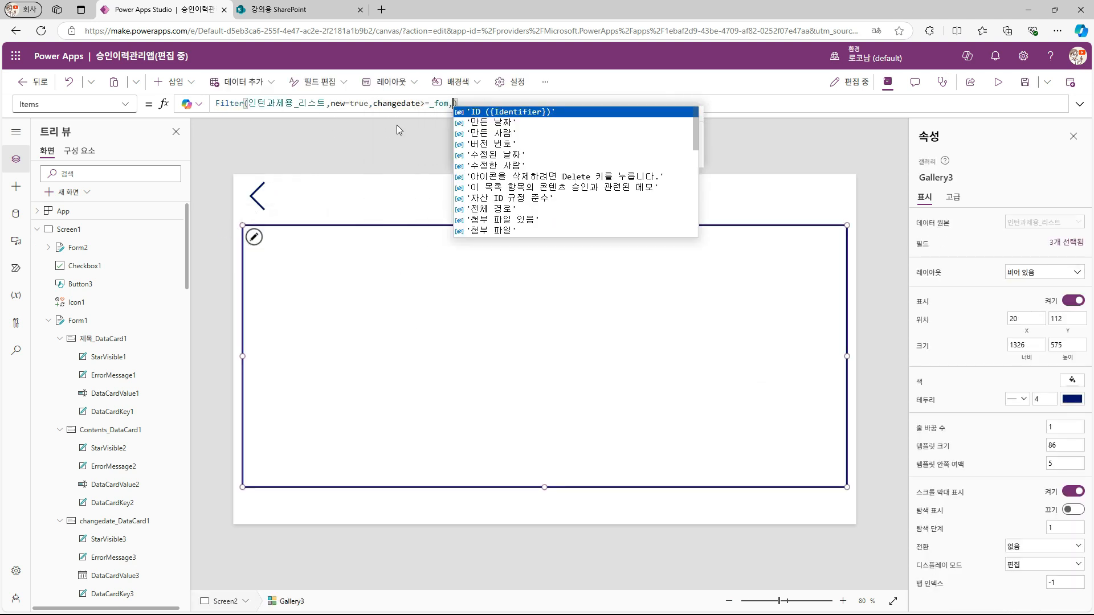
{"action": "key", "text": "Tab"}
{"action": "type", "text": "<=_ld"}
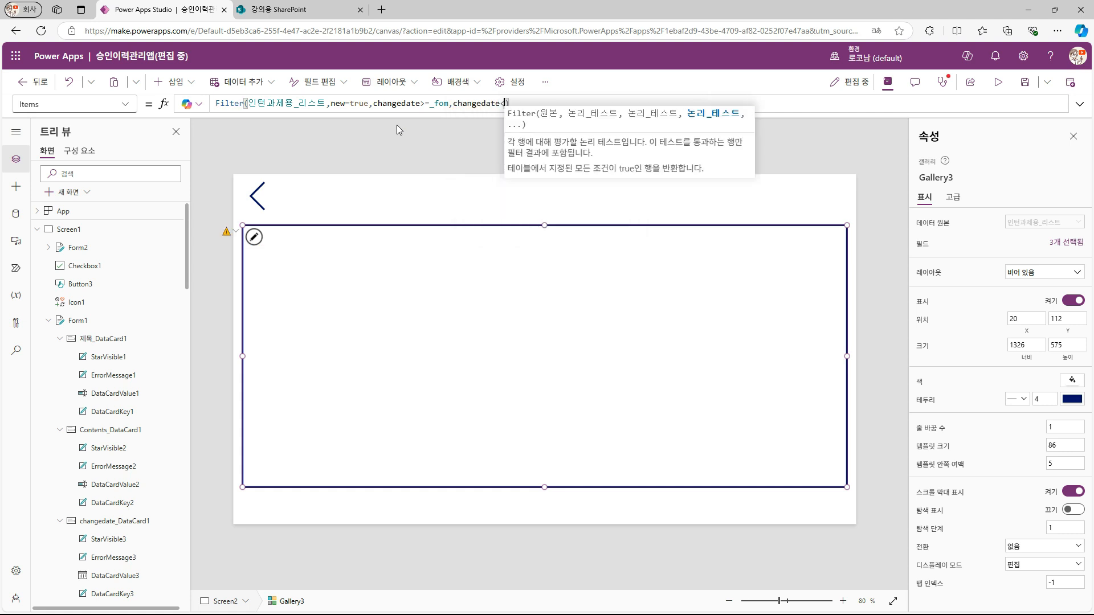
{"action": "type", "text": "m"}
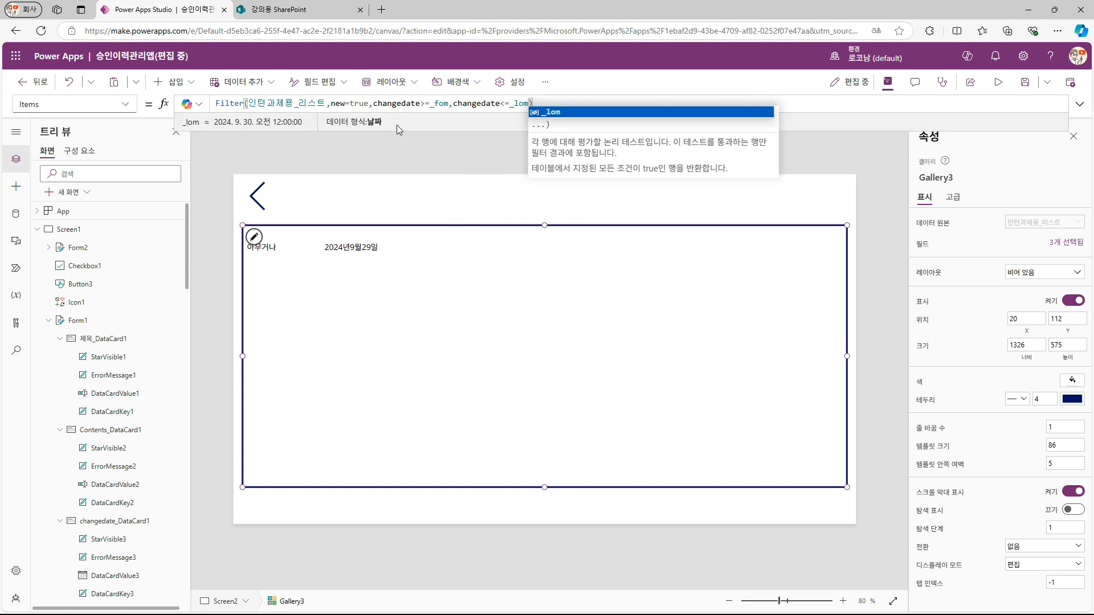
{"action": "left_click", "coordinate": [409, 155]}
Step: Copy the collection name colrawdata from the 저장 button's OnSelect formula in the request form
{"action": "left_click", "coordinate": [256, 193], "text": "alt"}
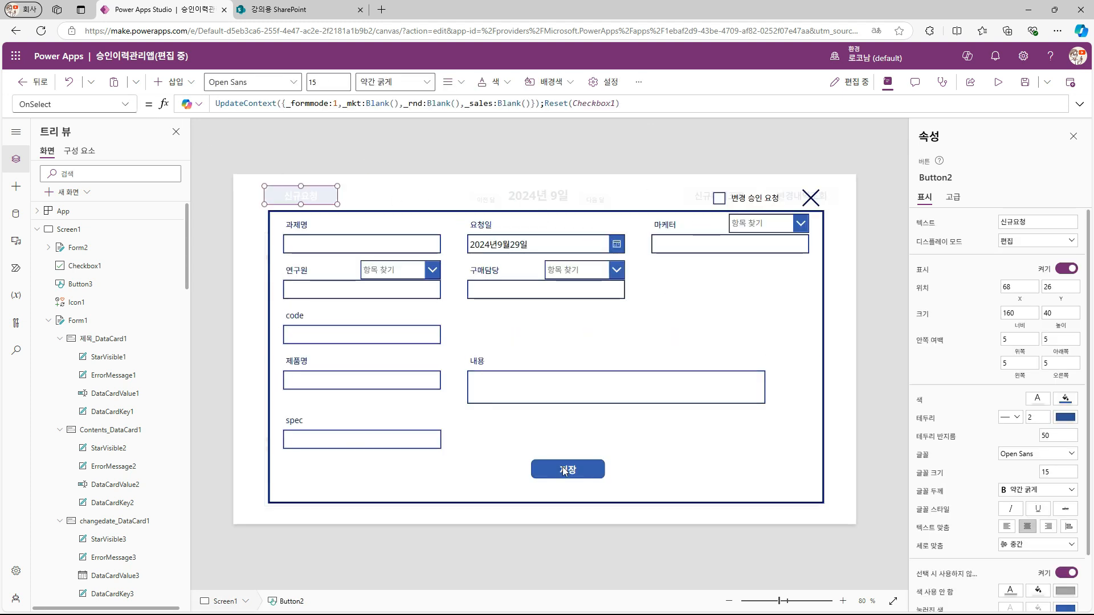
{"action": "left_click", "coordinate": [562, 467]}
{"action": "left_click", "coordinate": [1079, 104]}
{"action": "double_click", "coordinate": [308, 122]}
{"action": "key", "text": "ctrl+c"}
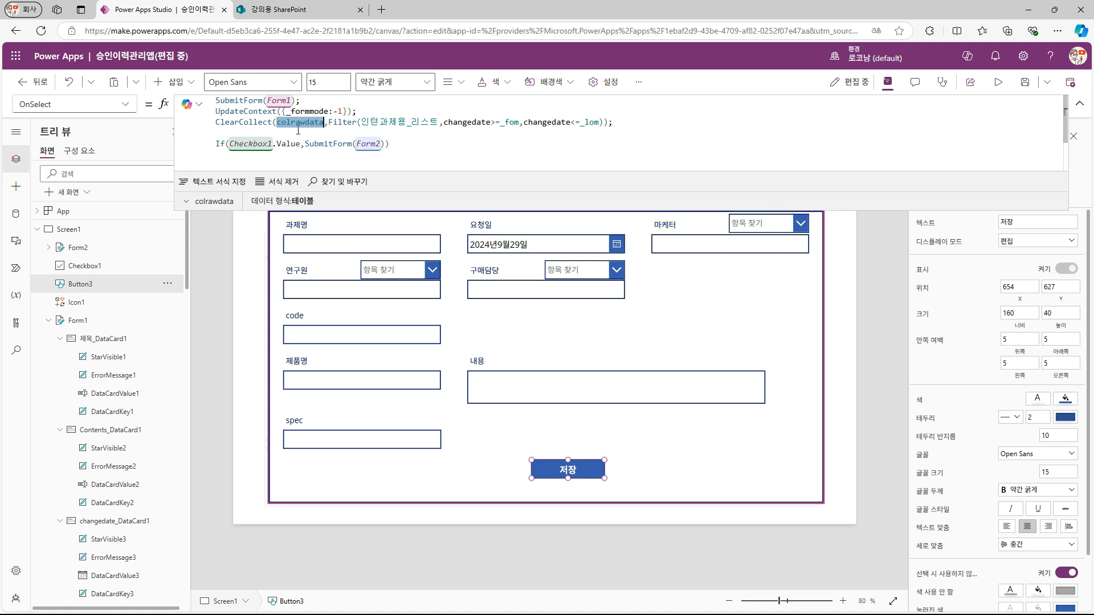
{"action": "left_click", "coordinate": [1079, 104]}
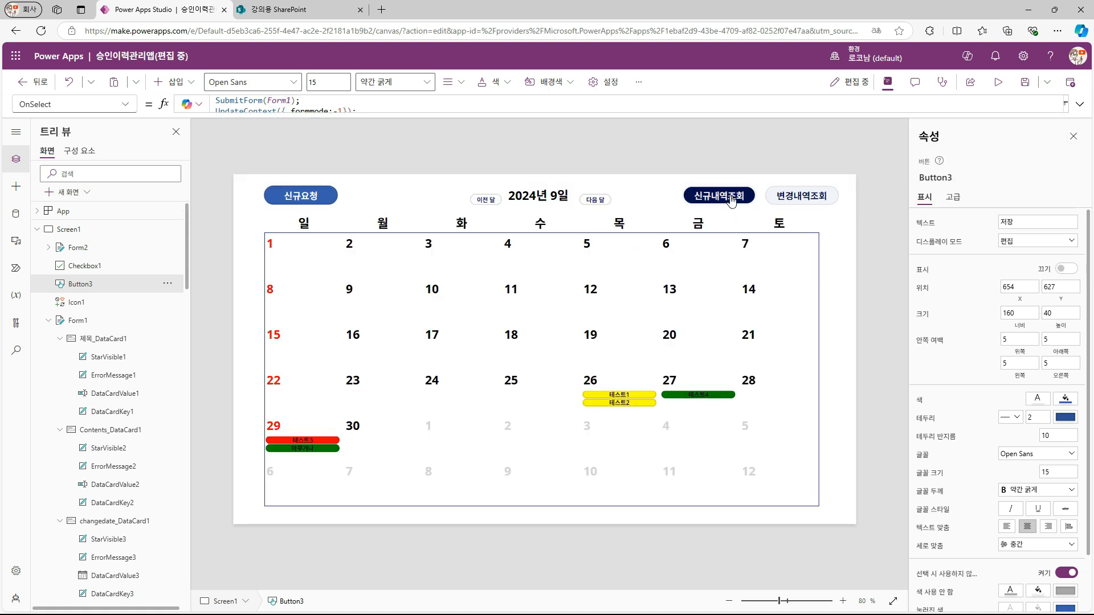
Step: Change the Items of the gallery on Screen2 to Filter(colrawdata,new=true) and return to the calendar screen
{"action": "left_click", "coordinate": [733, 199], "text": "alt"}
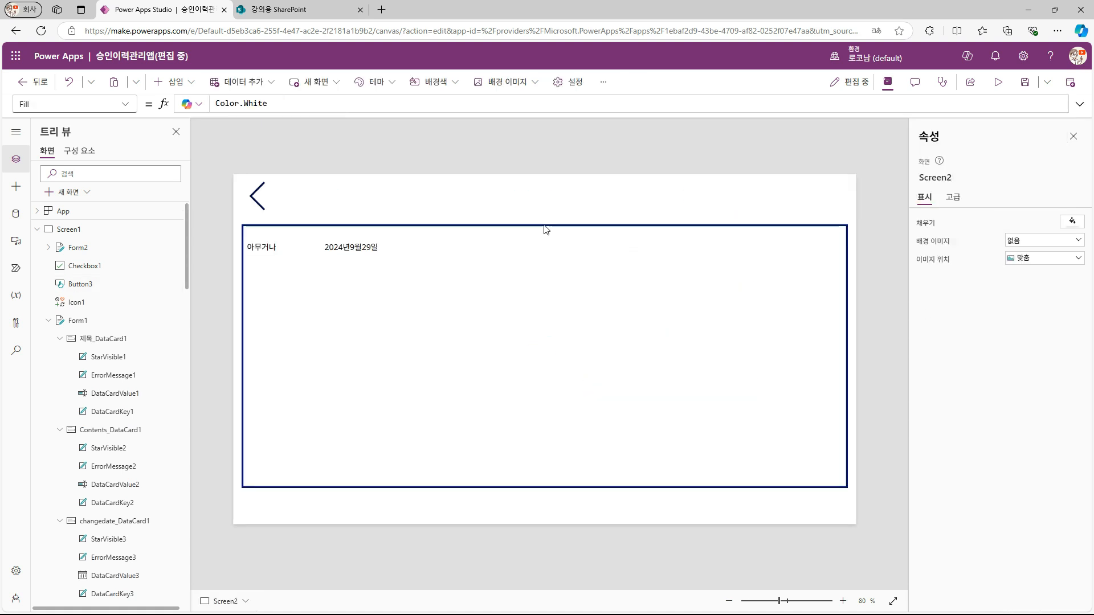
{"action": "left_click", "coordinate": [310, 270]}
{"action": "double_click", "coordinate": [308, 104]}
{"action": "key", "text": "ctrl+v"}
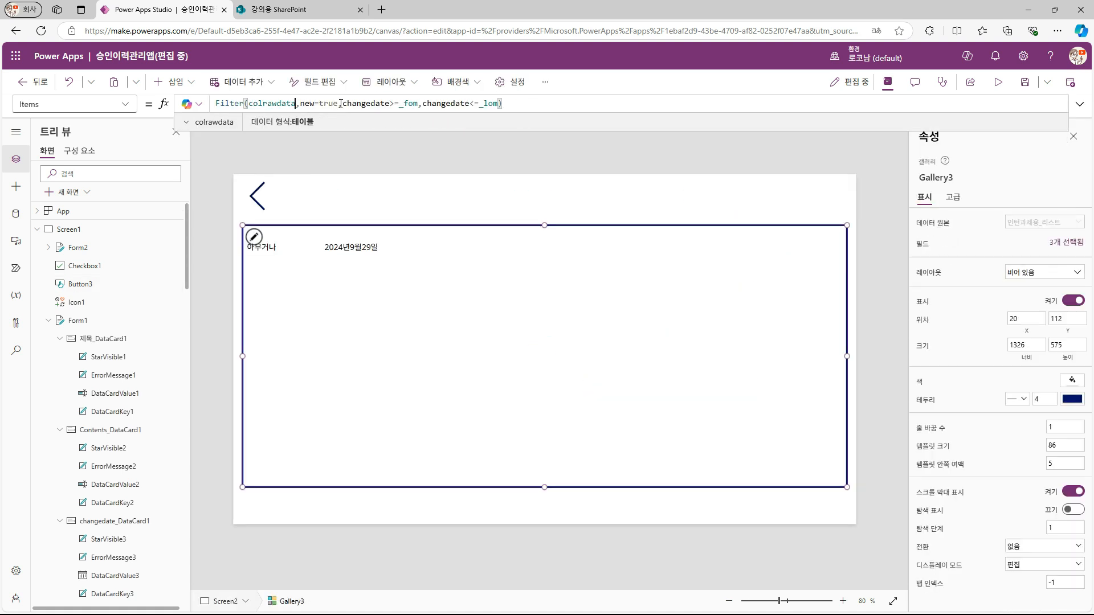
{"action": "left_click_drag", "start_coordinate": [338, 104], "coordinate": [503, 105]}
{"action": "key", "text": "BackSpace"}
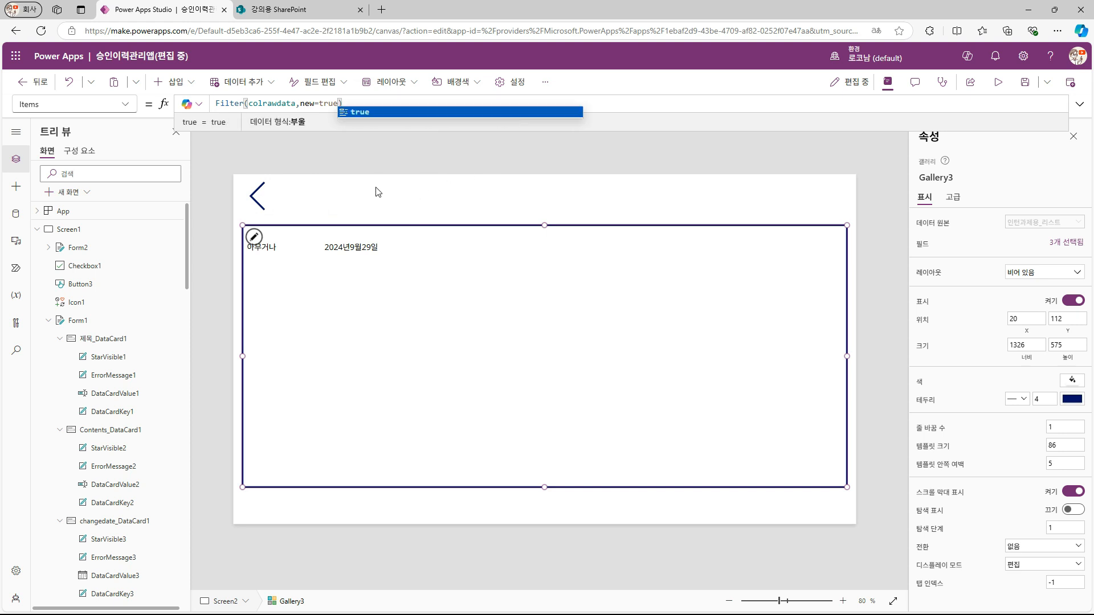
{"action": "left_click", "coordinate": [349, 164]}
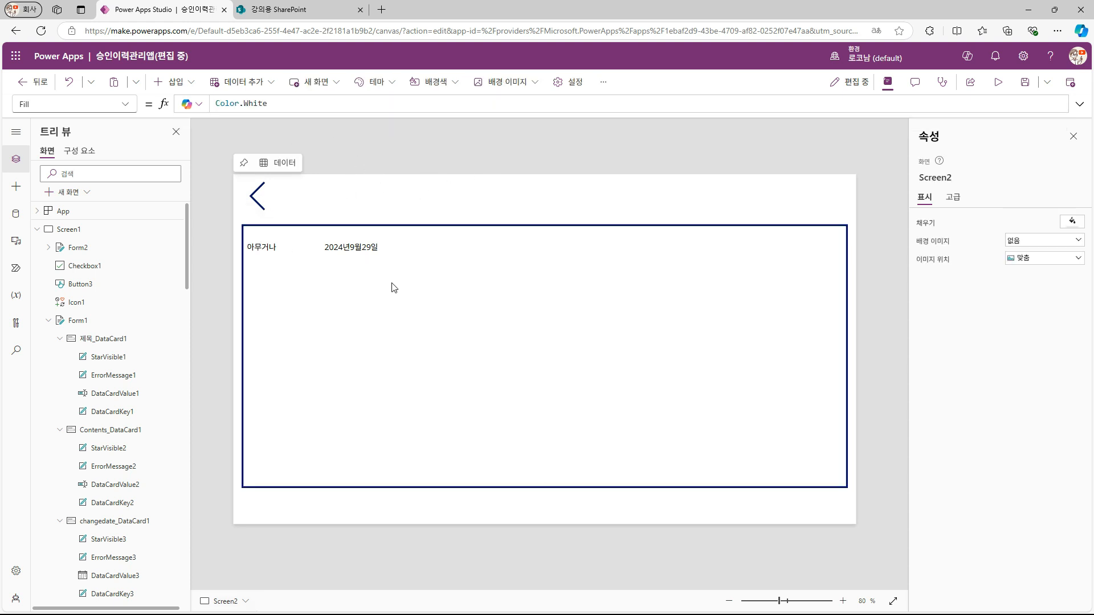
{"action": "left_click", "coordinate": [260, 196], "text": "alt"}
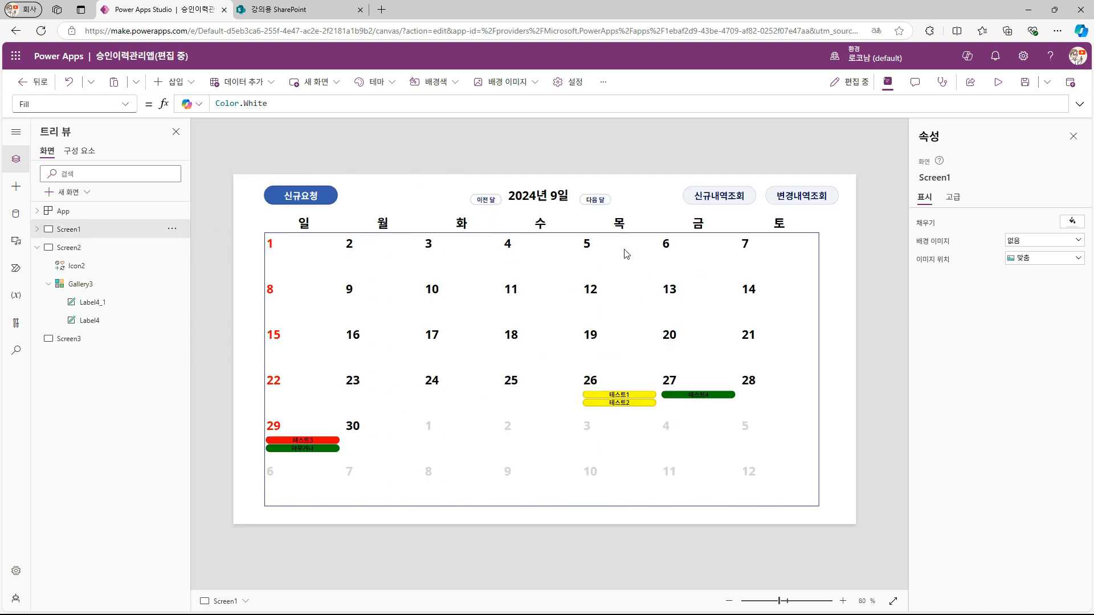
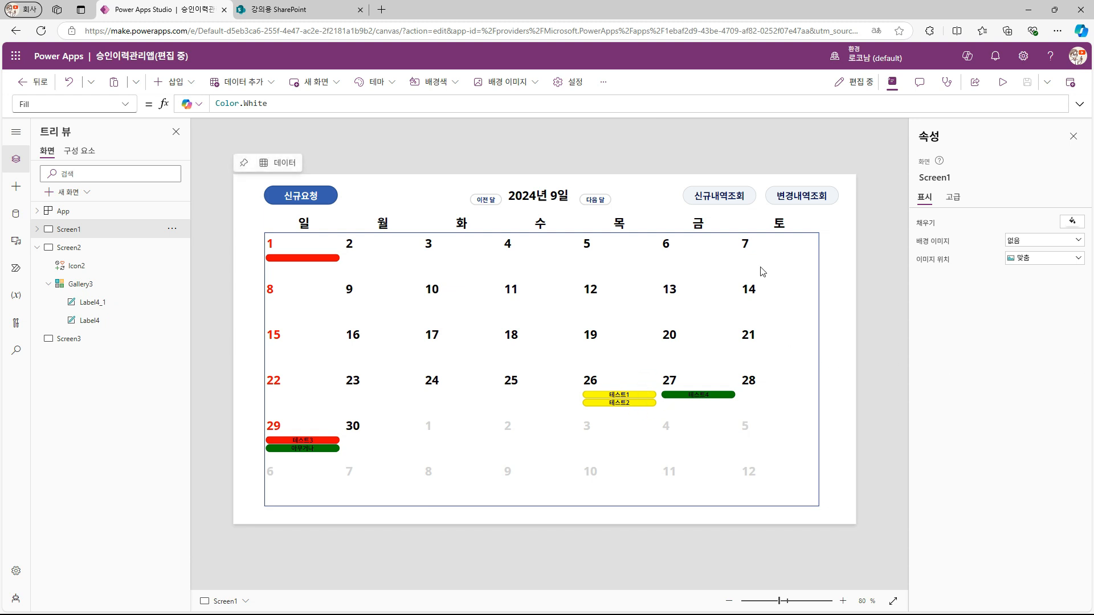
Step: Insert a button into the calendar gallery's day cell and set its border radius to 50
{"action": "left_click", "coordinate": [307, 245]}
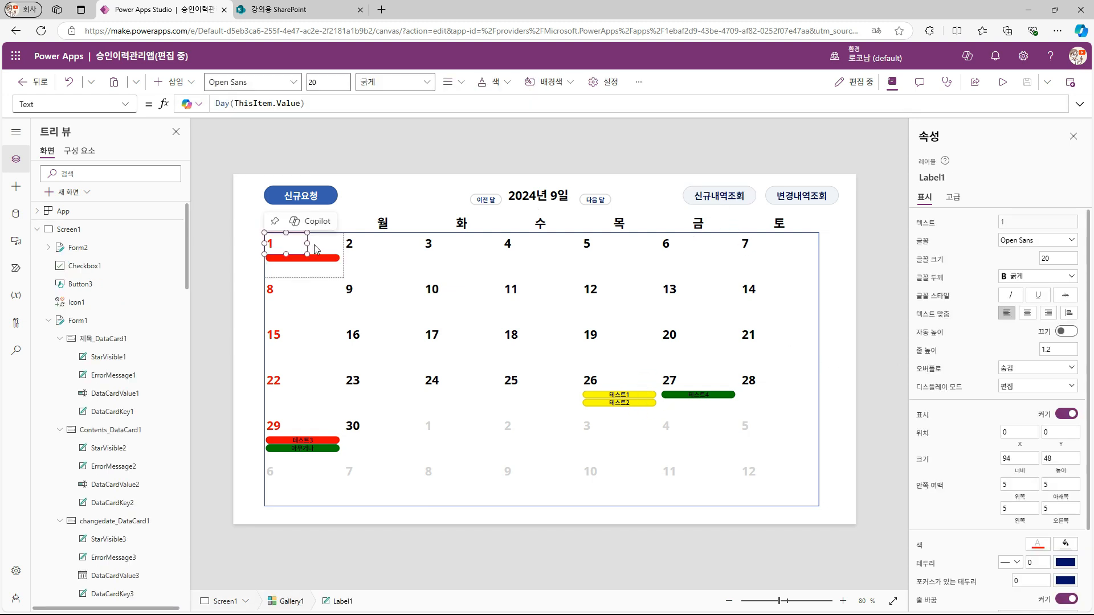
{"action": "left_click", "coordinate": [329, 256]}
{"action": "left_click", "coordinate": [171, 81]}
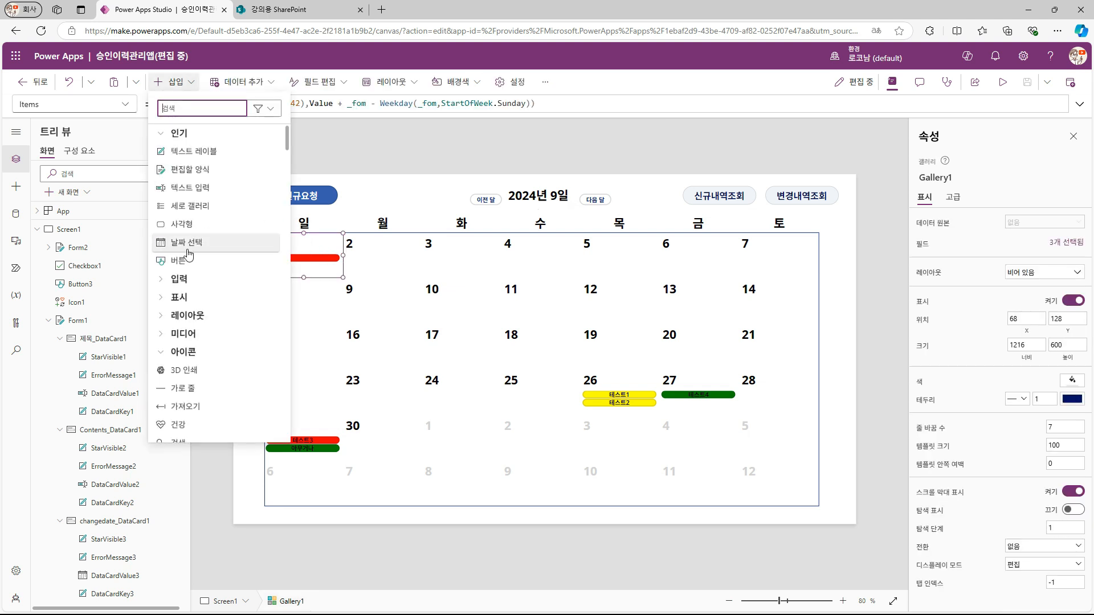
{"action": "left_click", "coordinate": [295, 263]}
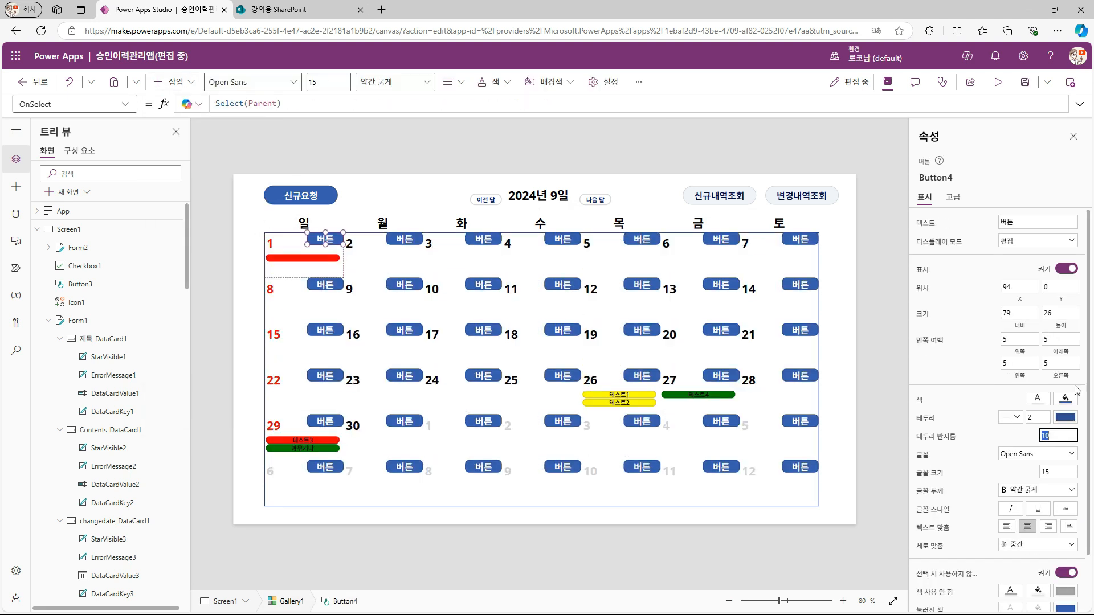
{"action": "type", "text": "50"}
{"action": "key", "text": "Return"}
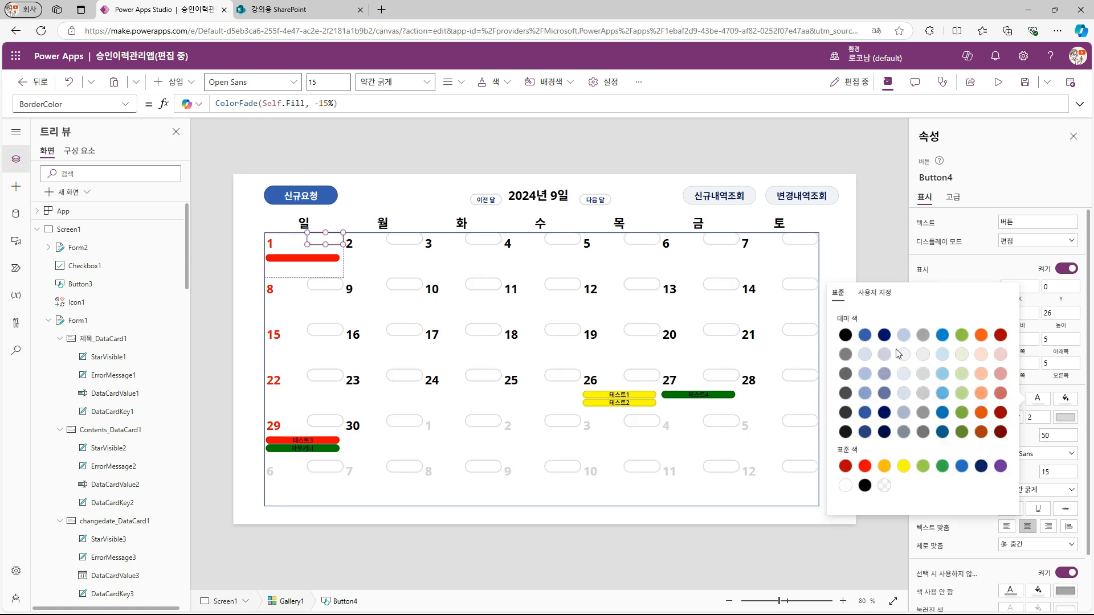
Step: Style the day-cell button with dark blue text and a border thickness of 1, and label it 조회
{"action": "left_click", "coordinate": [884, 336]}
{"action": "left_click", "coordinate": [973, 270]}
{"action": "key", "text": "BackSpace"}
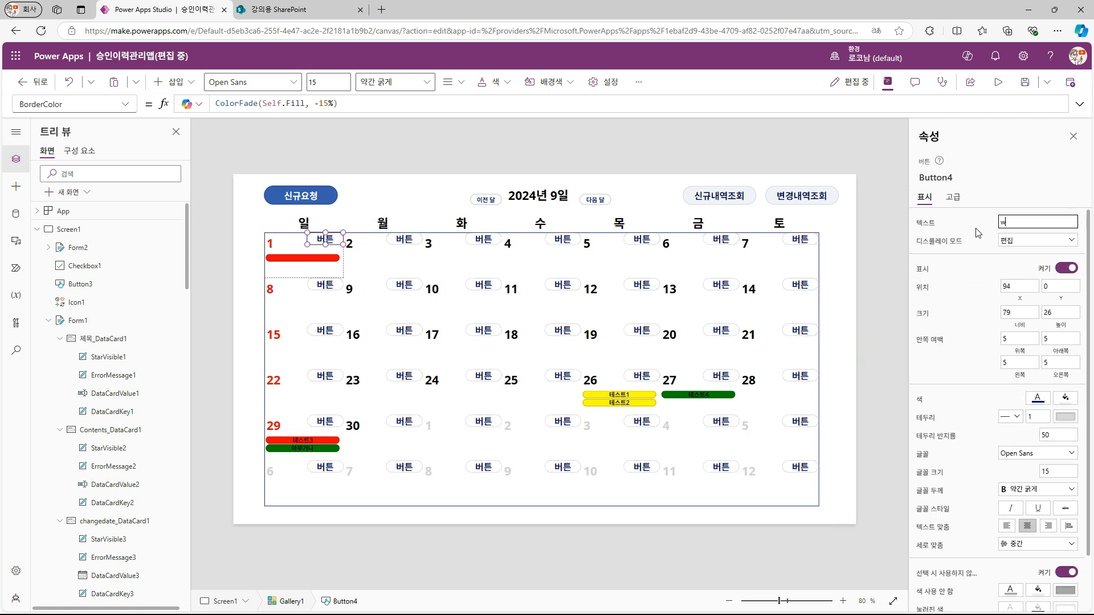
{"action": "type", "text": "조"}
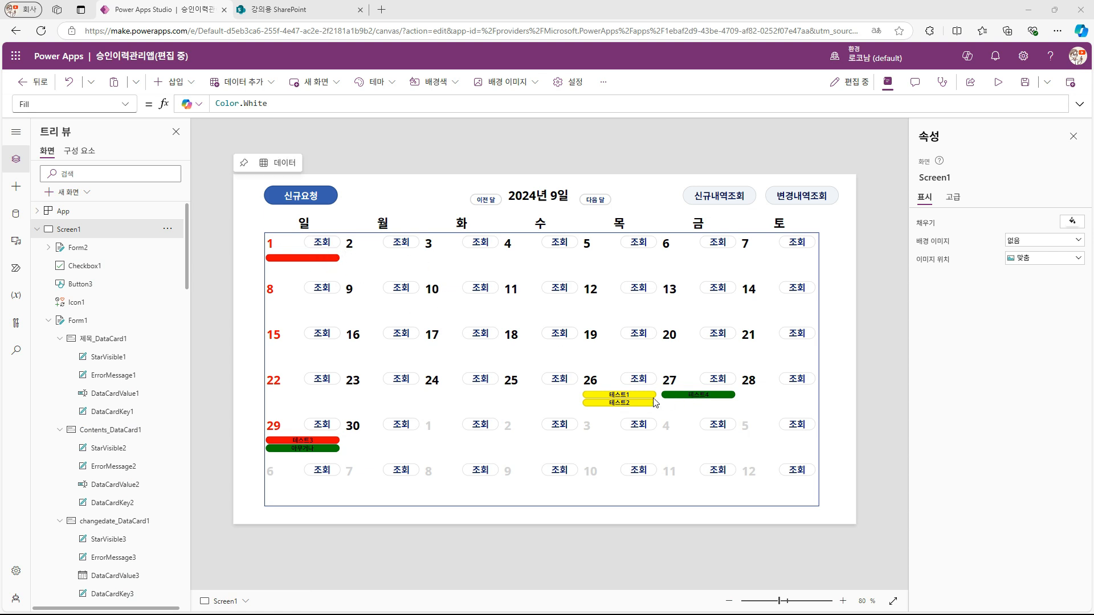
{"action": "left_click", "coordinate": [641, 385]}
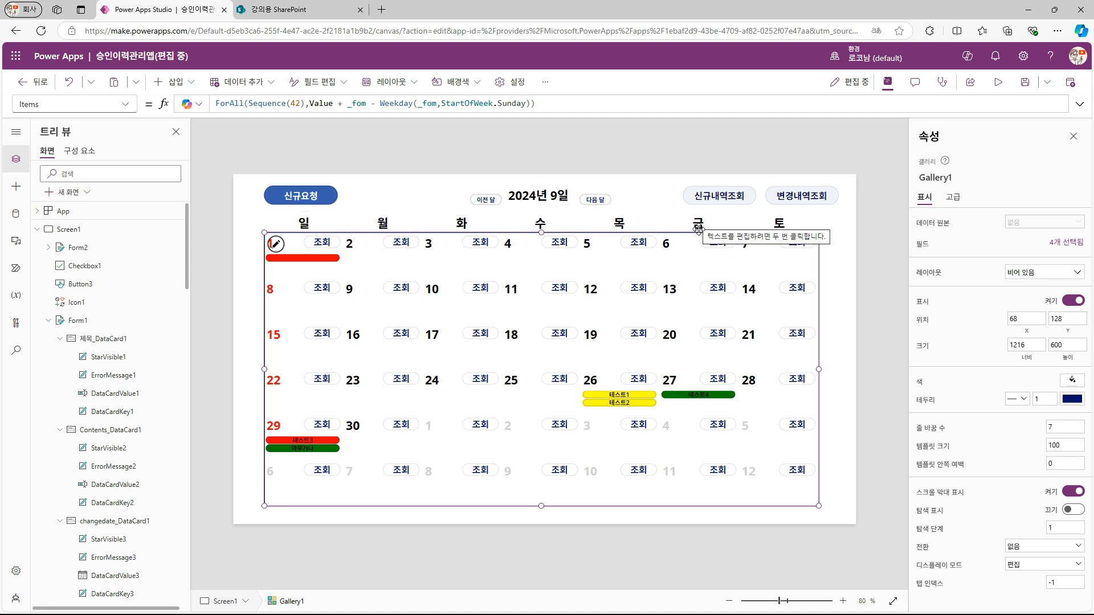
Step: Set the OnSelect of the day-cell 조회 button to navigate to Screen2 with ScreenTransition.None
{"action": "left_click", "coordinate": [468, 237]}
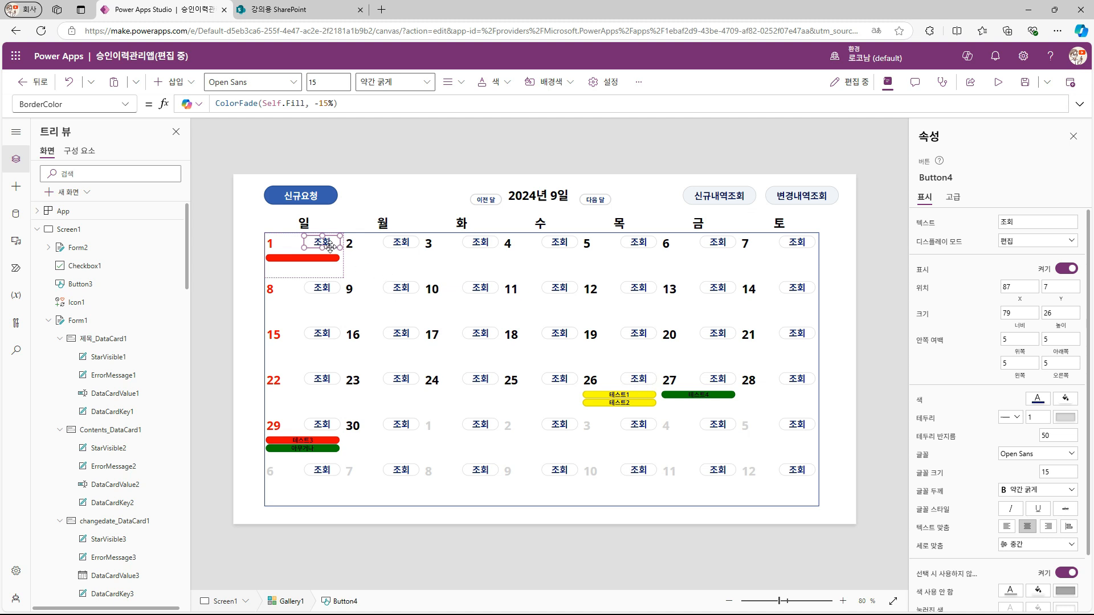
{"action": "left_click", "coordinate": [125, 104]}
{"action": "scroll", "coordinate": [68, 365], "scroll_direction": "down", "scroll_amount": 3}
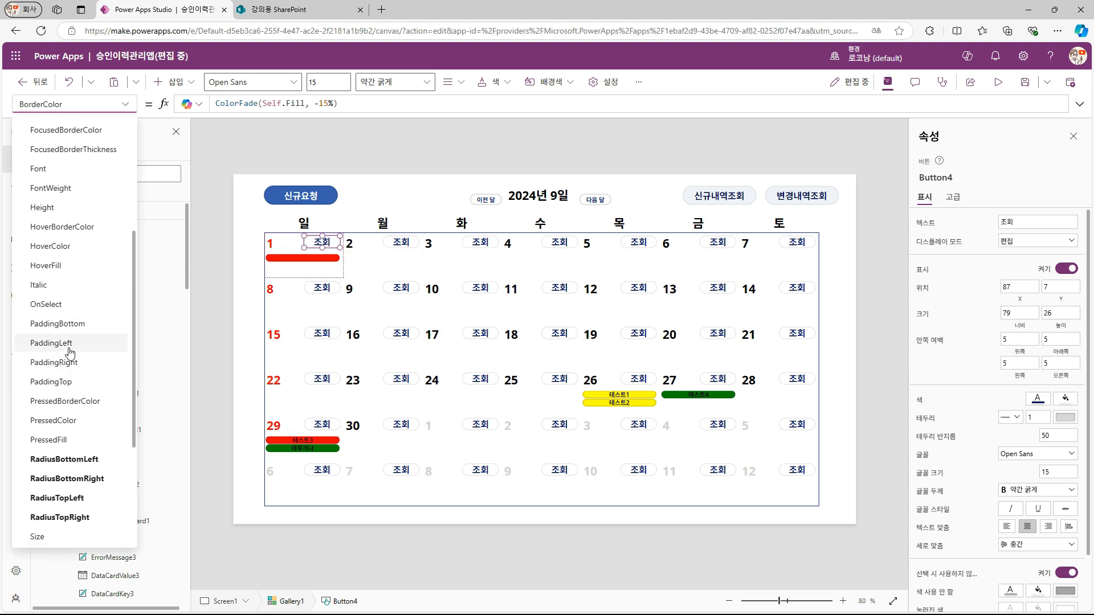
{"action": "left_click", "coordinate": [68, 306]}
{"action": "left_click_drag", "start_coordinate": [293, 109], "coordinate": [146, 107]}
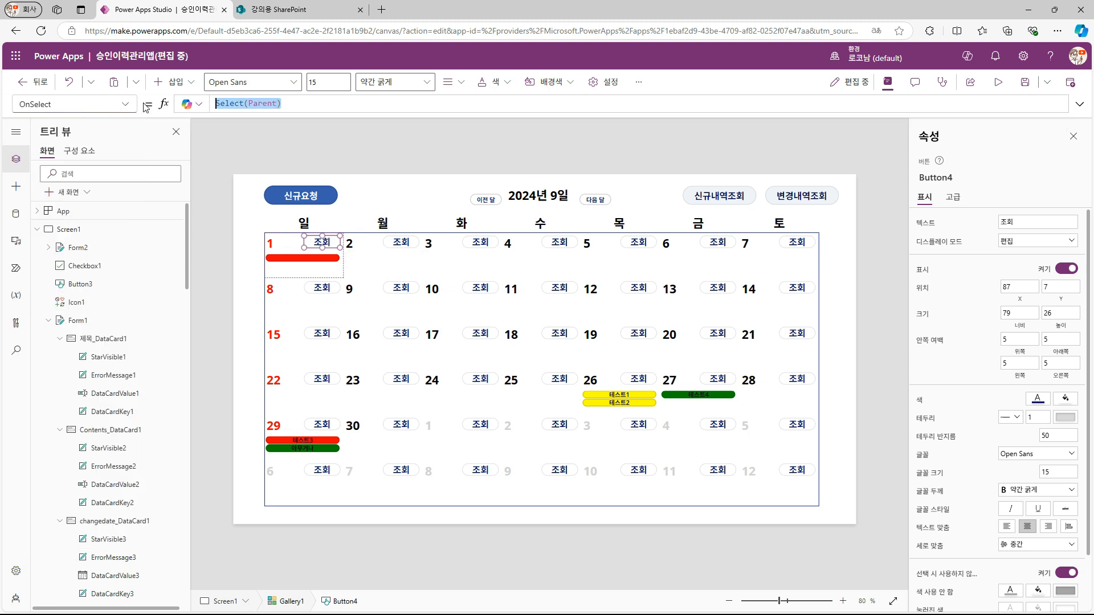
{"action": "type", "text": "Navigate(Screen2,"}
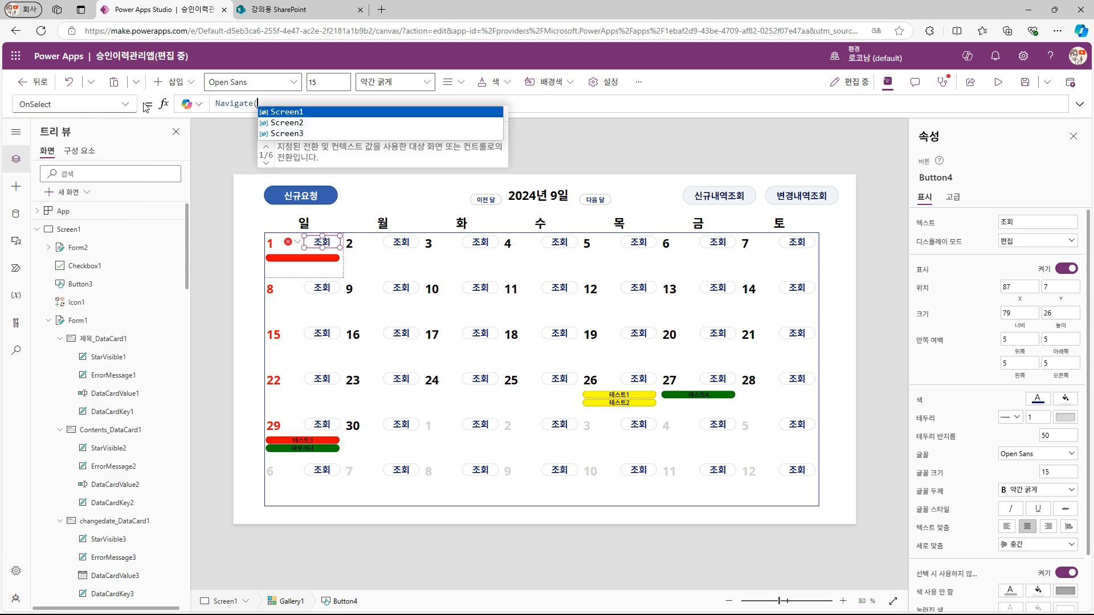
{"action": "key", "text": "Down"}
{"action": "key", "text": "Down"}
{"action": "key", "text": "Down"}
{"action": "key", "text": "Tab"}
Step: Pass the context record {_date:ThisItem.Value} in the 조회 button's Navigate formula and close it
{"action": "type", "text": ",{"}
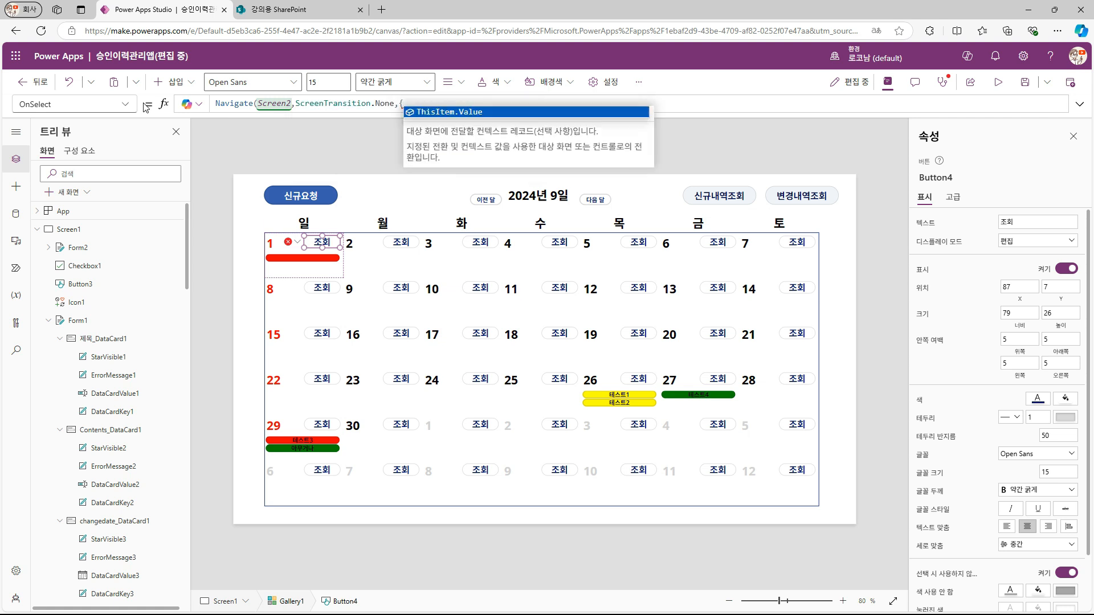
{"action": "type", "text": "_date"}
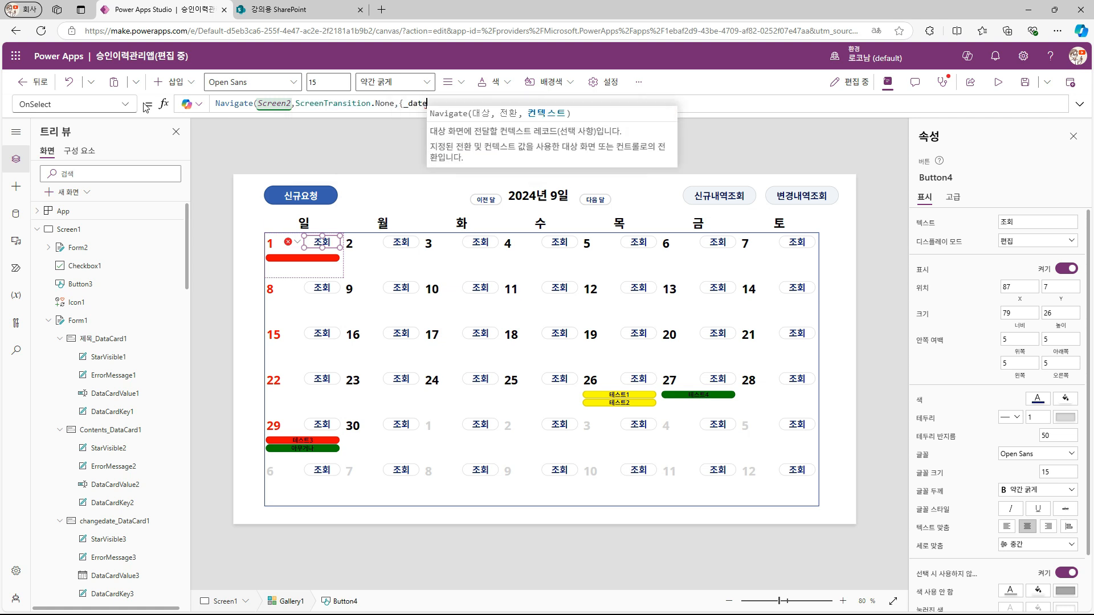
{"action": "type", "text": ":"}
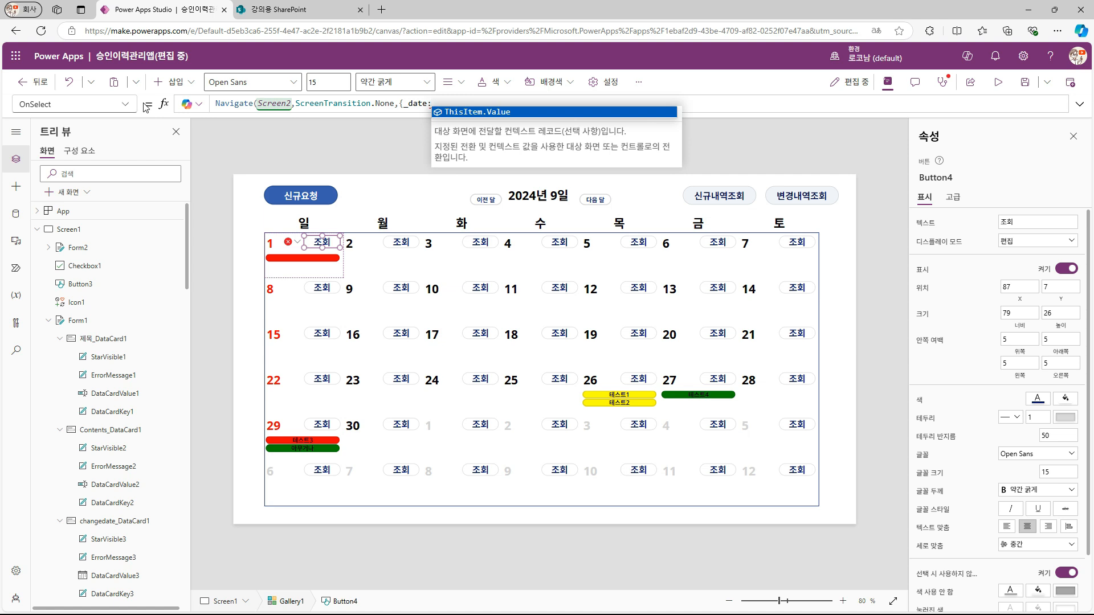
{"action": "key", "text": "Tab"}
{"action": "type", "text": "})"}
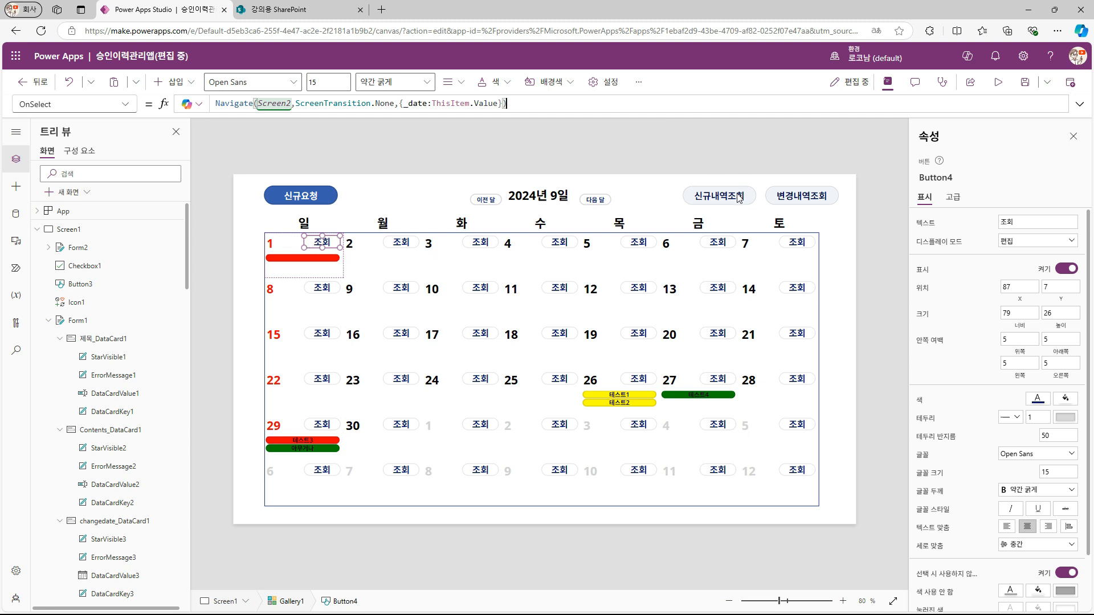
Step: Add _view:0 to the context record in the day-cell 조회 button's Navigate formula
{"action": "left_click", "coordinate": [719, 195]}
{"action": "left_click", "coordinate": [317, 249]}
{"action": "left_click", "coordinate": [708, 200]}
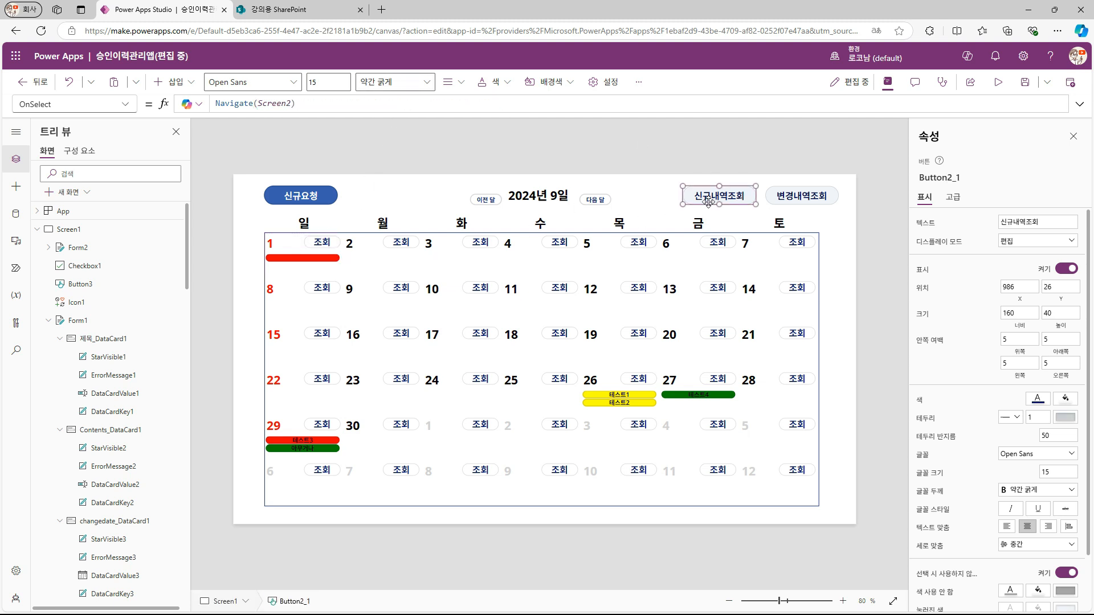
{"action": "left_click", "coordinate": [322, 249]}
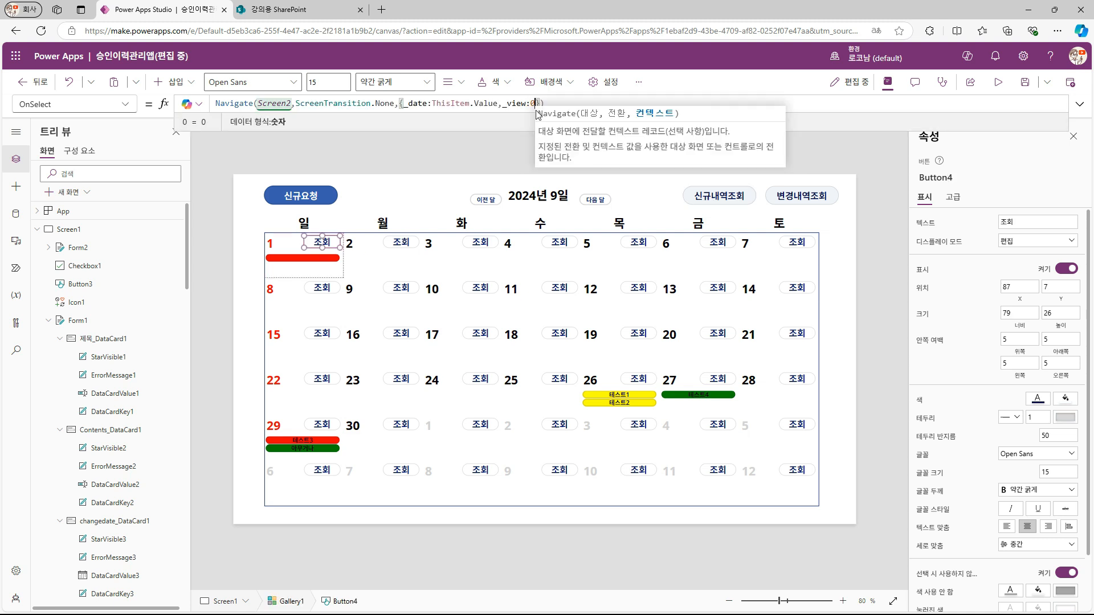
Step: Extend the 신규내역조회 button's OnSelect to Navigate(Screen2,ScreenTransition.None,{_view:2})
{"action": "left_click", "coordinate": [701, 195]}
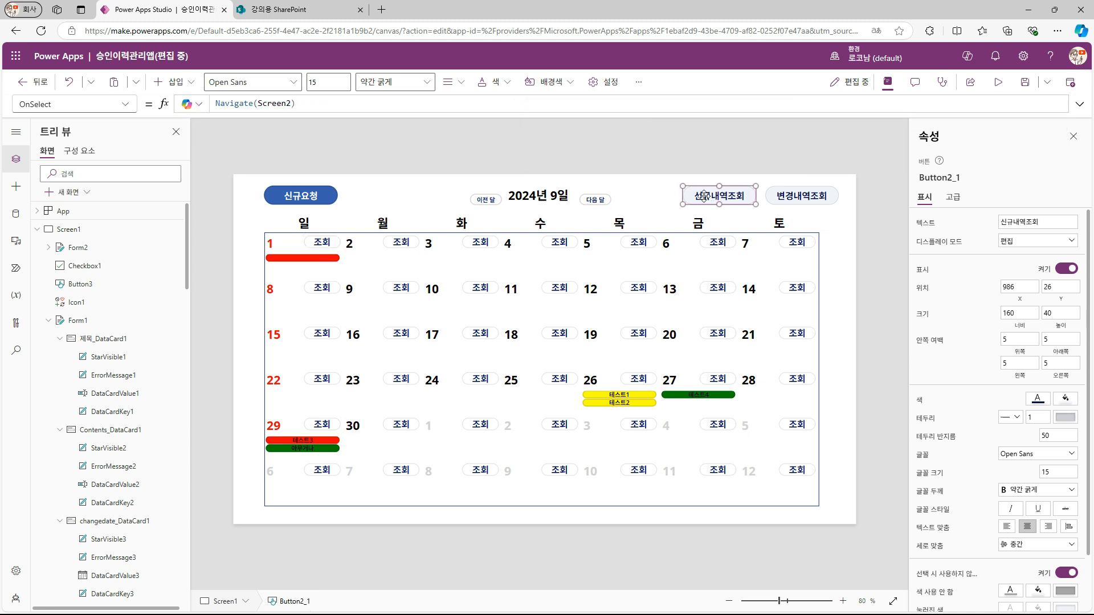
{"action": "type", "text": ",ScreenTransition.None,{"}
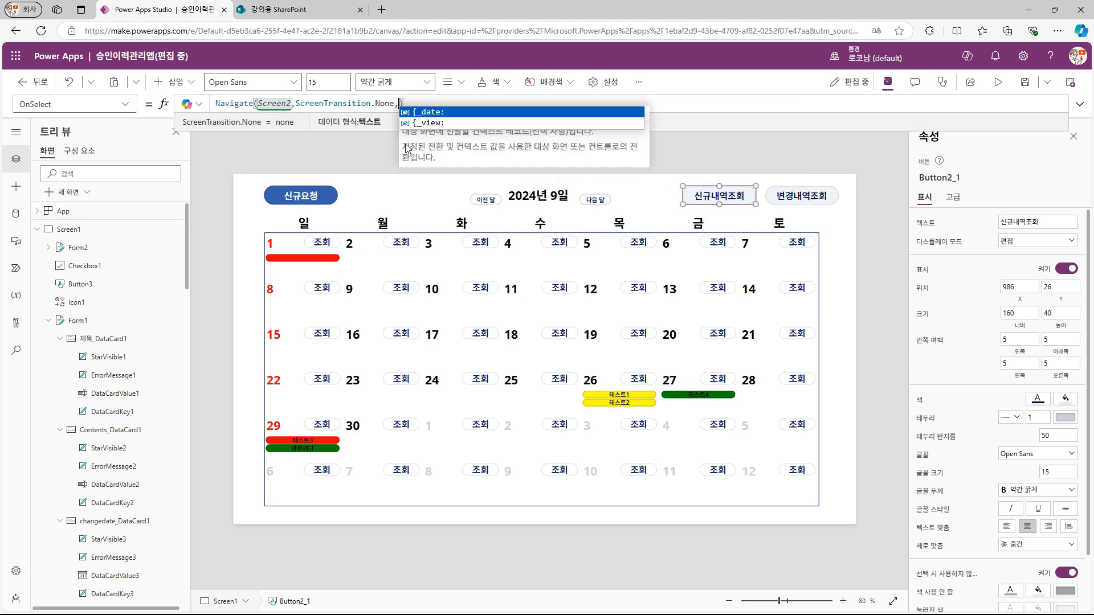
{"action": "type", "text": "_view:2"}
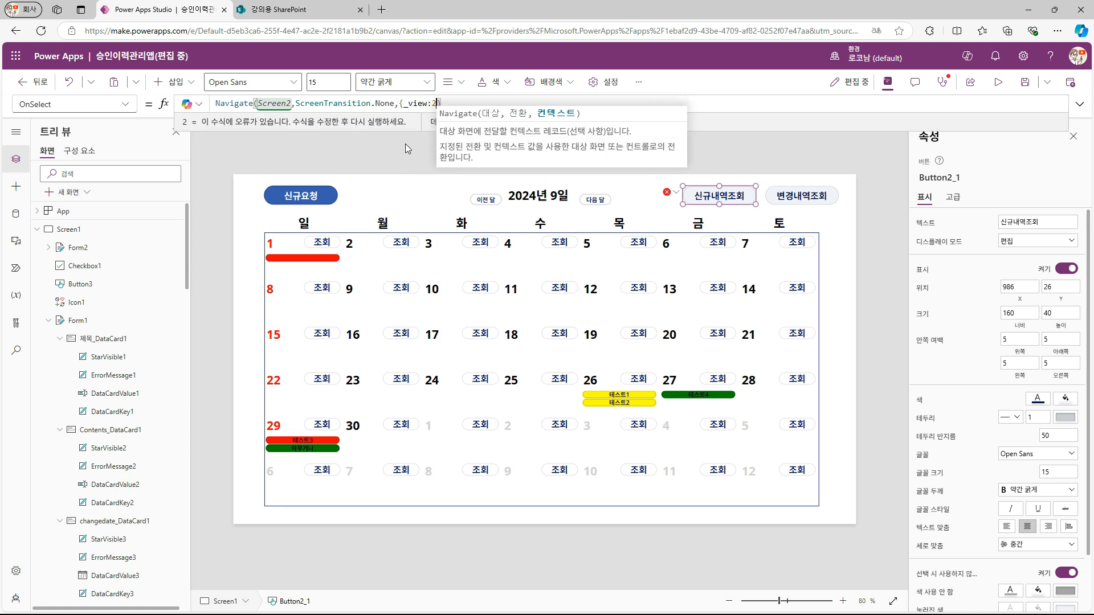
{"action": "left_click", "coordinate": [405, 144]}
Step: Open Screen2 through the 조회 button of day 26 and set its gallery's Items to If(_view=2, Filter(colrawdata,new=true),Filter(colrawdata,changedate=_date))
{"action": "left_click", "coordinate": [640, 382], "text": "alt"}
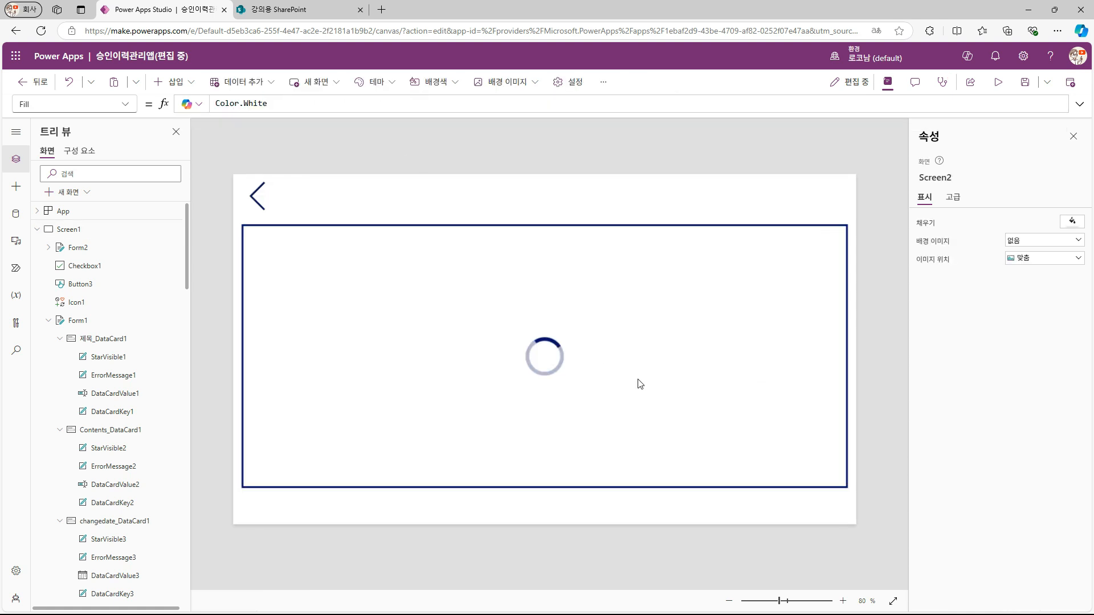
{"action": "left_click", "coordinate": [639, 383]}
{"action": "left_click", "coordinate": [393, 106]}
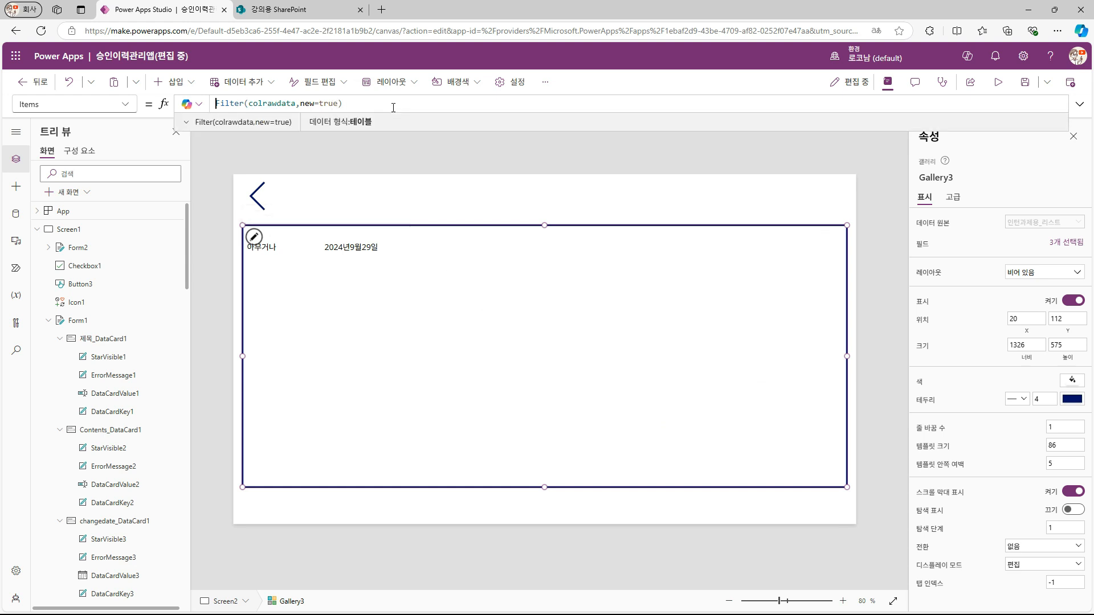
{"action": "type", "text": "If(_view"}
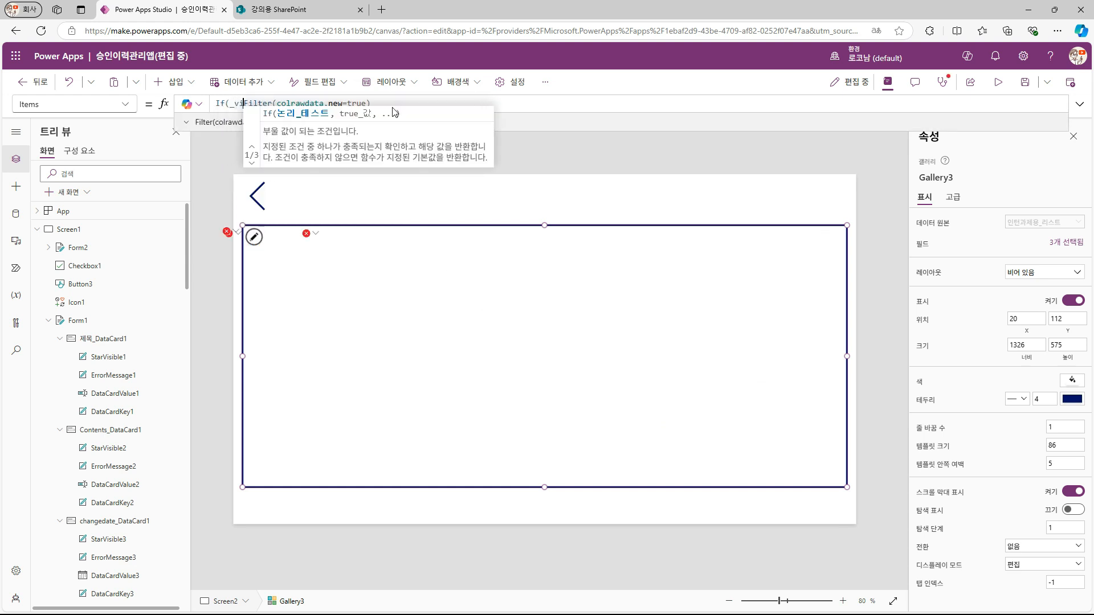
{"action": "type", "text": "=2,"}
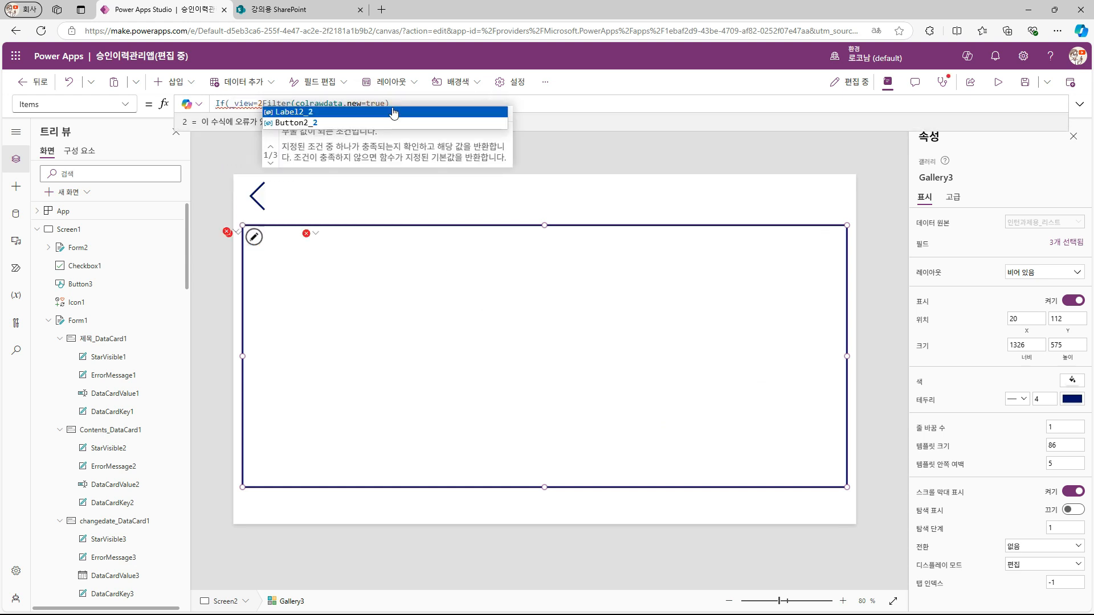
{"action": "type", "text": " Filter(colrawdata"}
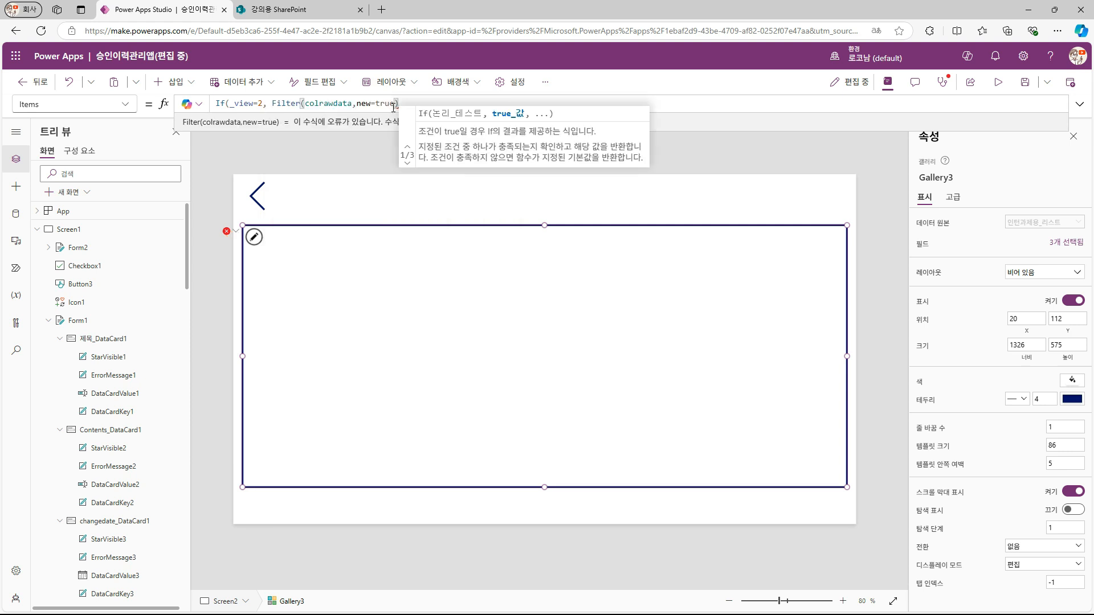
{"action": "type", "text": ",new=true),"}
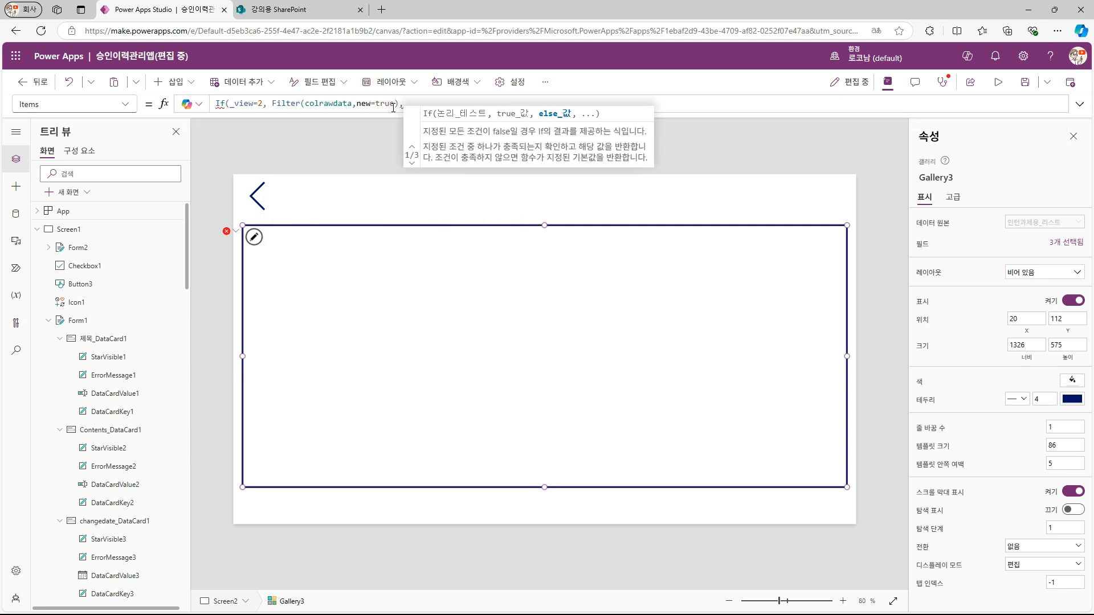
{"action": "type", "text": "Filter(colrawdata,changedate"}
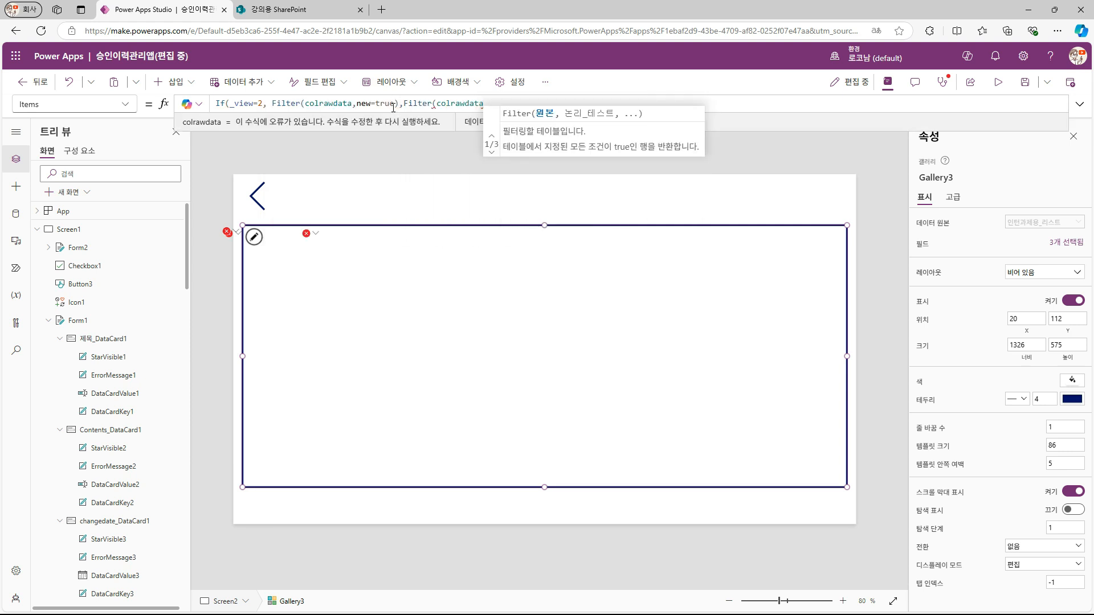
{"action": "type", "text": "=_date))"}
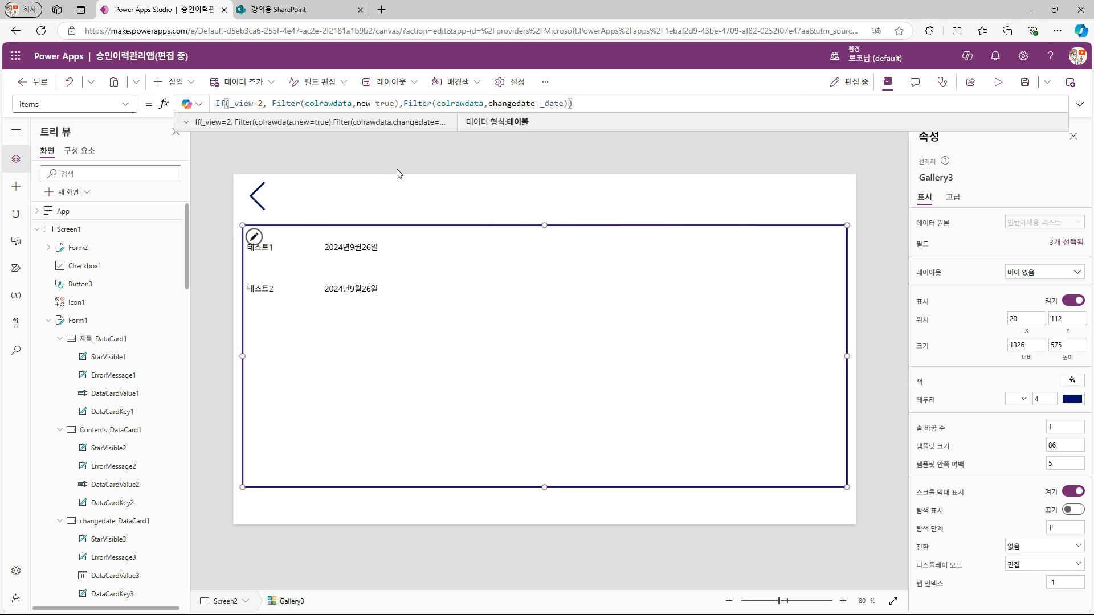
{"action": "left_click", "coordinate": [597, 153]}
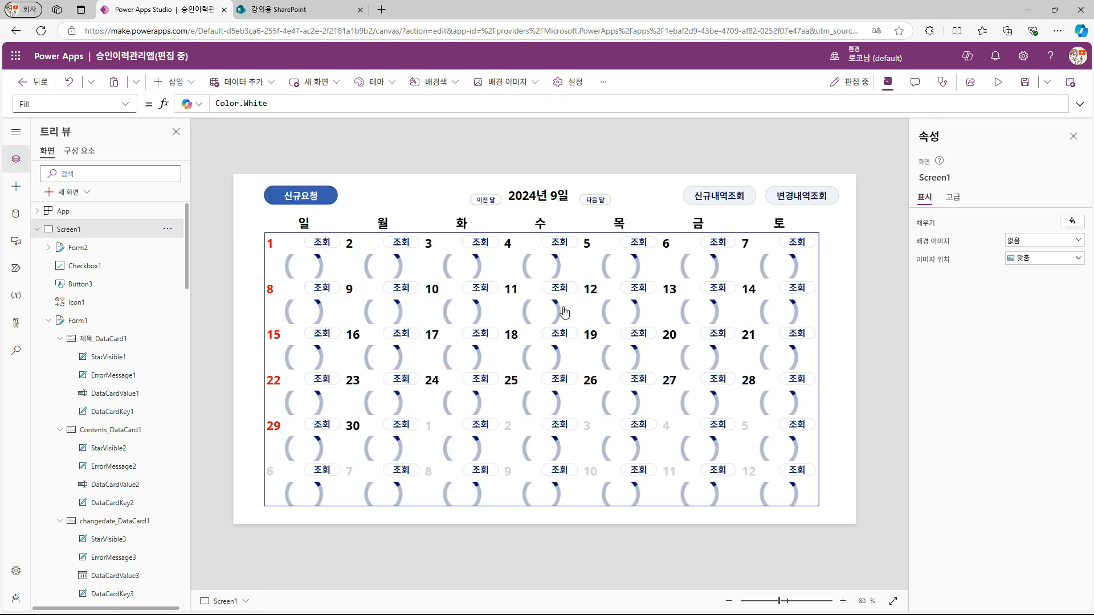
Step: Test the 신규내역조회 button and the 조회 button of day 27, going back to the calendar after each
{"action": "left_click", "coordinate": [717, 196], "text": "alt"}
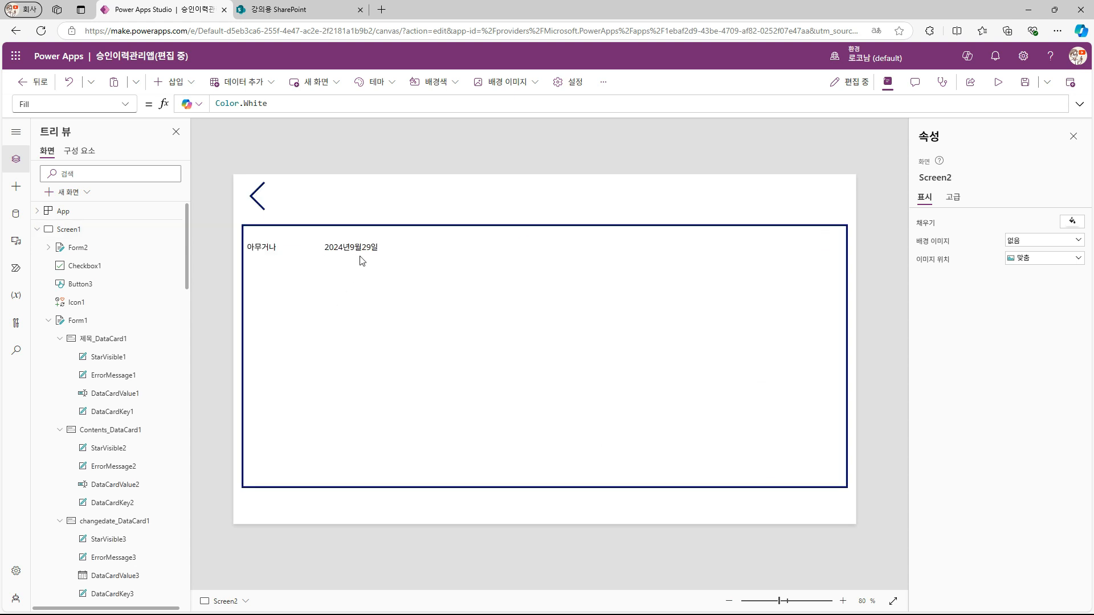
{"action": "left_click", "coordinate": [257, 196], "text": "alt"}
{"action": "left_click", "coordinate": [718, 379], "text": "alt"}
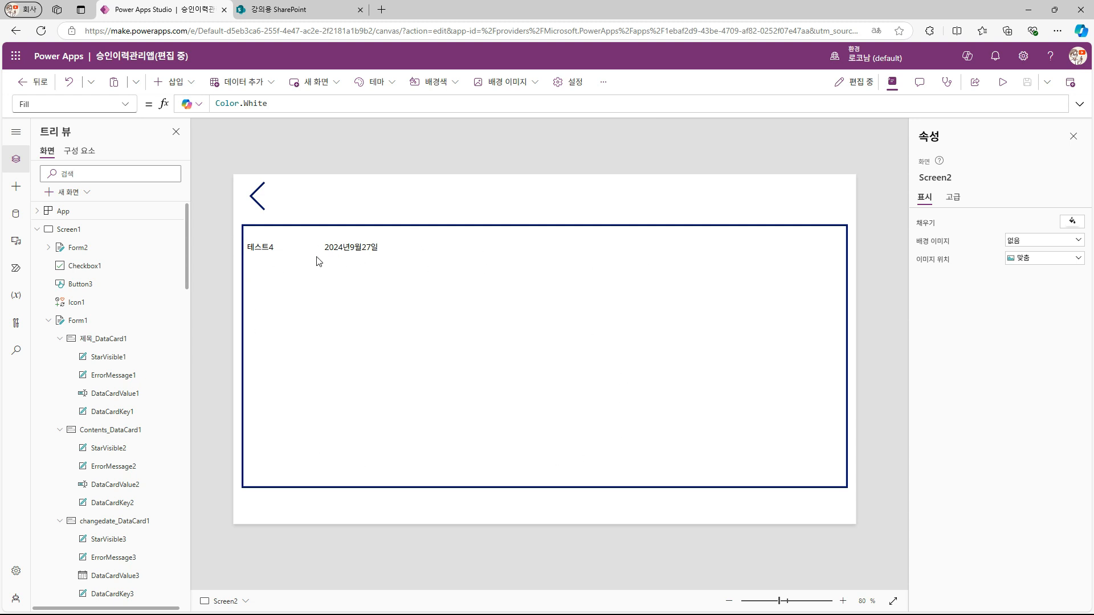
{"action": "left_click", "coordinate": [257, 197], "text": "alt"}
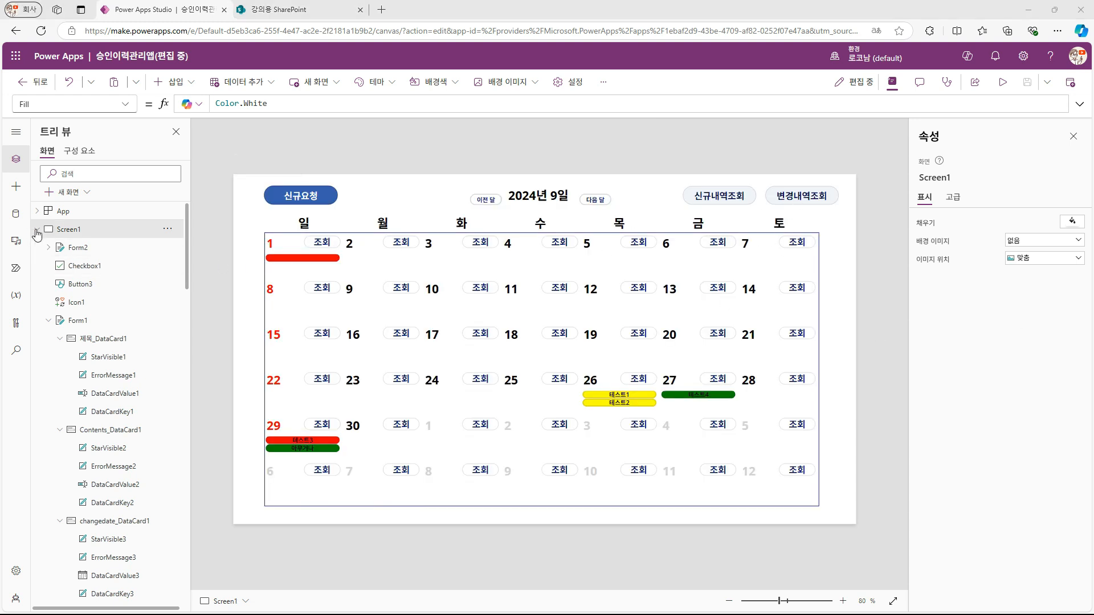
Step: Set the OnSelect of the 변경내역조회 button to navigate to Screen3 and test the button
{"action": "left_click", "coordinate": [802, 196]}
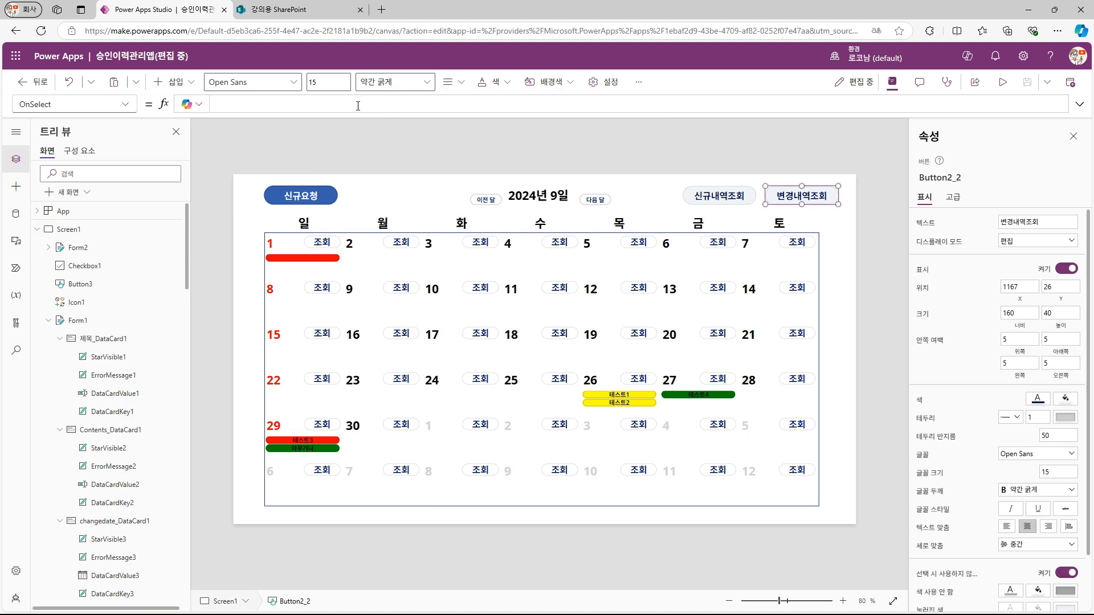
{"action": "type", "text": "Navigate("}
{"action": "key", "text": "Down"}
{"action": "key", "text": "Down"}
{"action": "key", "text": "Tab"}
{"action": "left_click", "coordinate": [684, 151]}
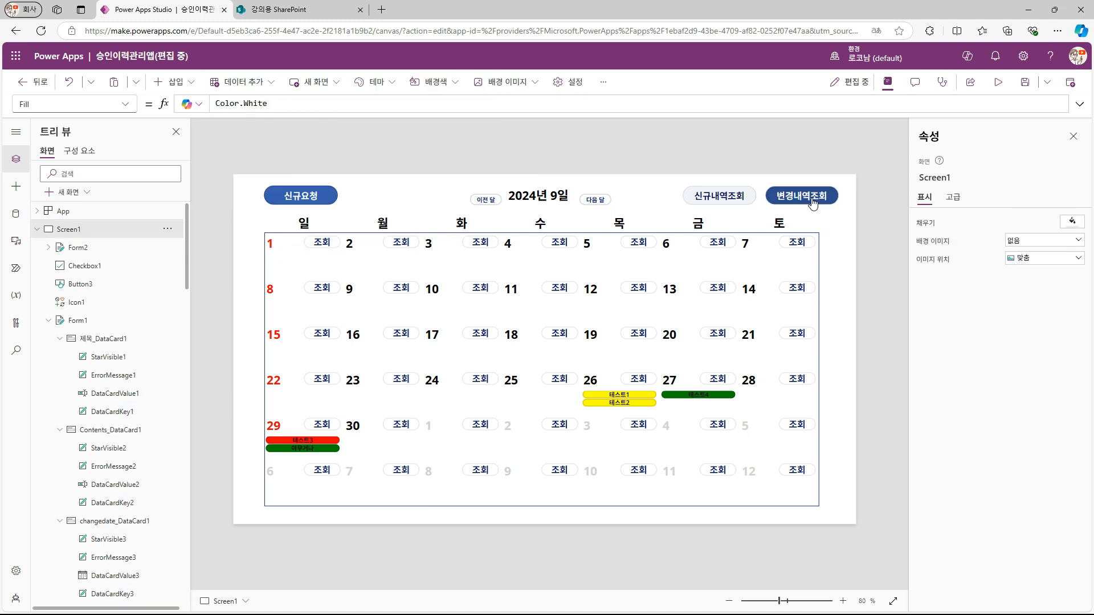
{"action": "left_click", "coordinate": [813, 203], "text": "alt"}
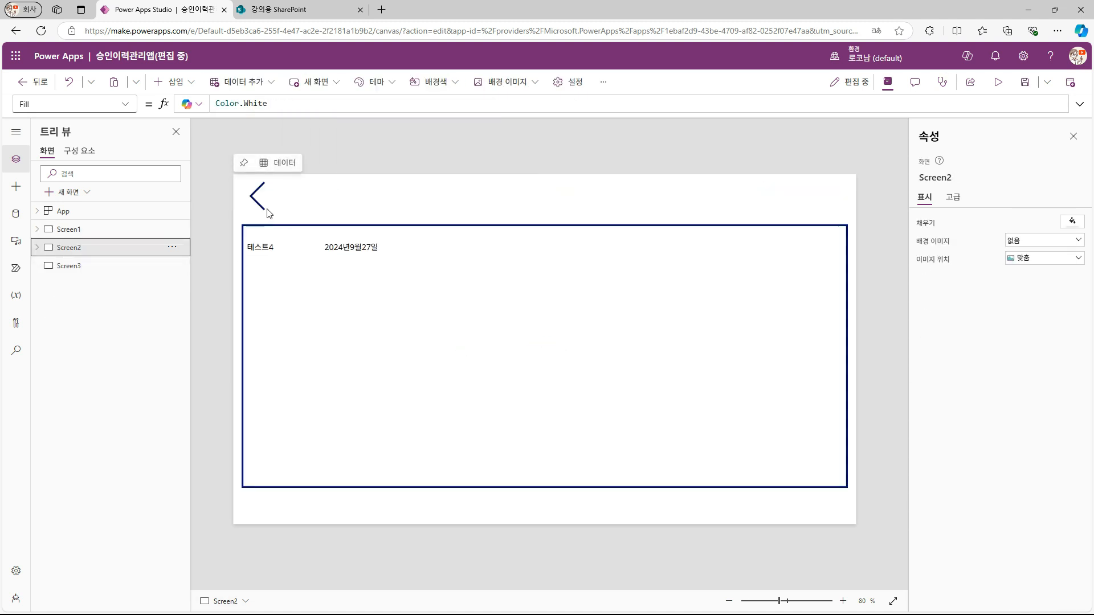
Step: Copy the back icon and the gallery from Screen2 into the empty Screen3
{"action": "left_click", "coordinate": [254, 197]}
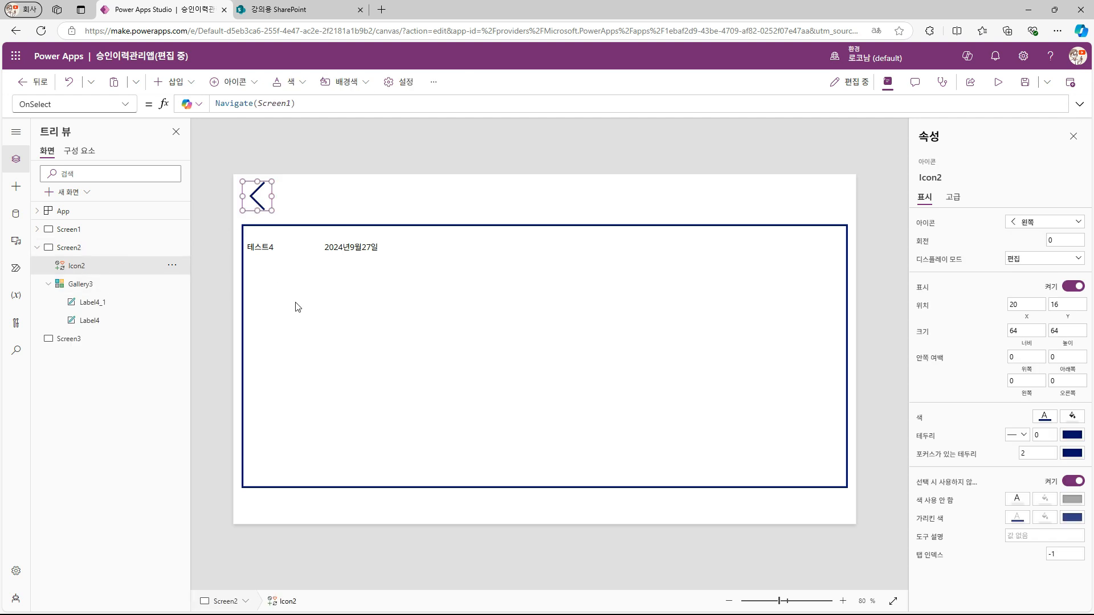
{"action": "left_click", "coordinate": [59, 339]}
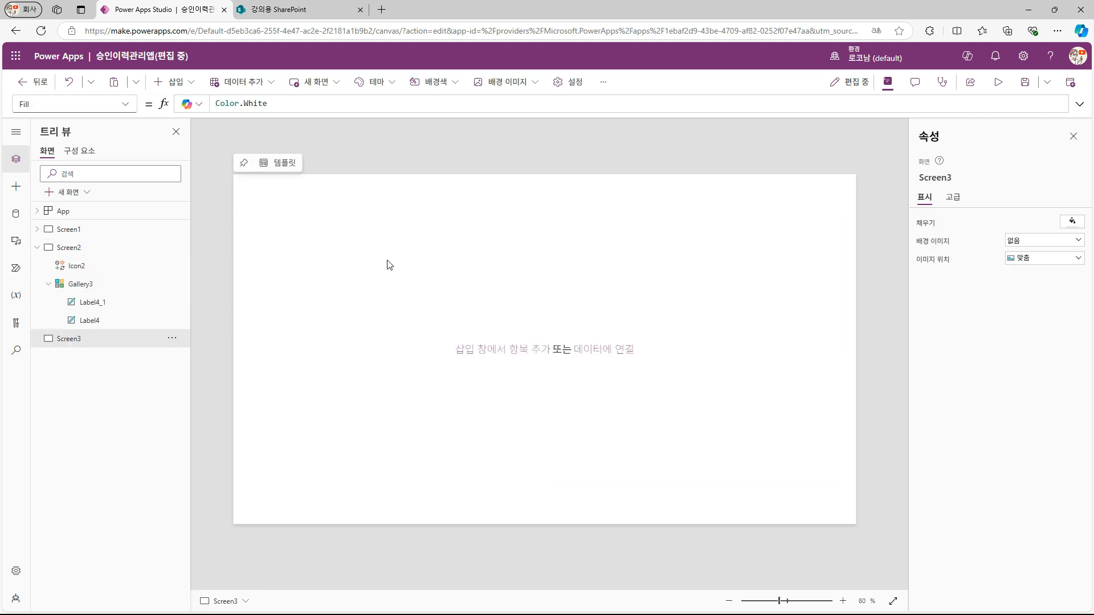
{"action": "key", "text": "ctrl+v"}
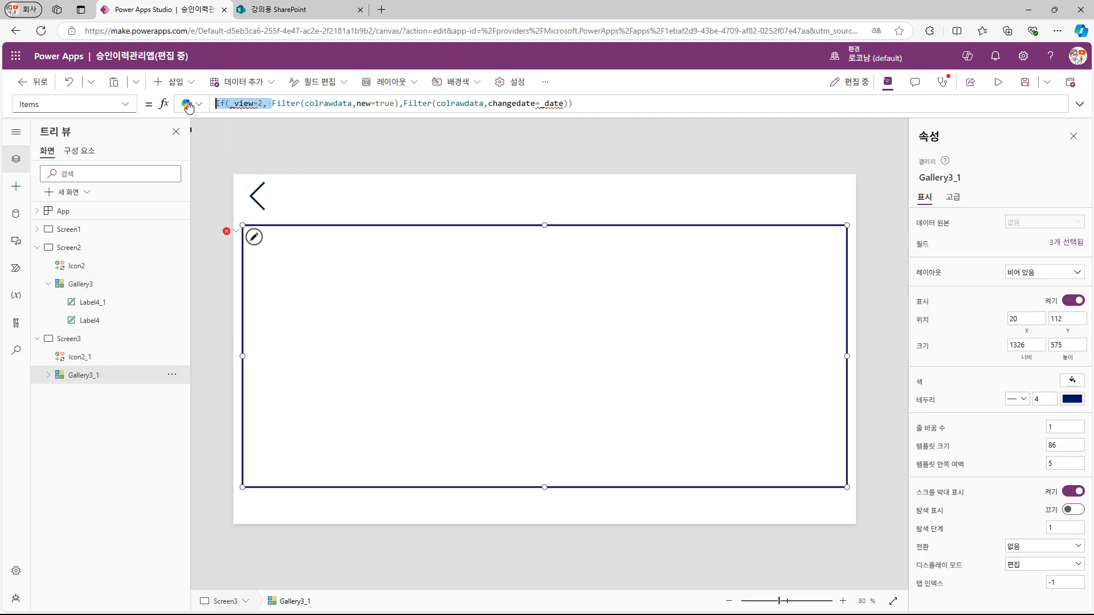
Step: Set the Items of the Screen3 gallery to Filter(colrawdata,new=false,IsBlank(mkt) Or IsBlank(rnd) Or IsBlank(sales))
{"action": "key", "text": "BackSpace"}
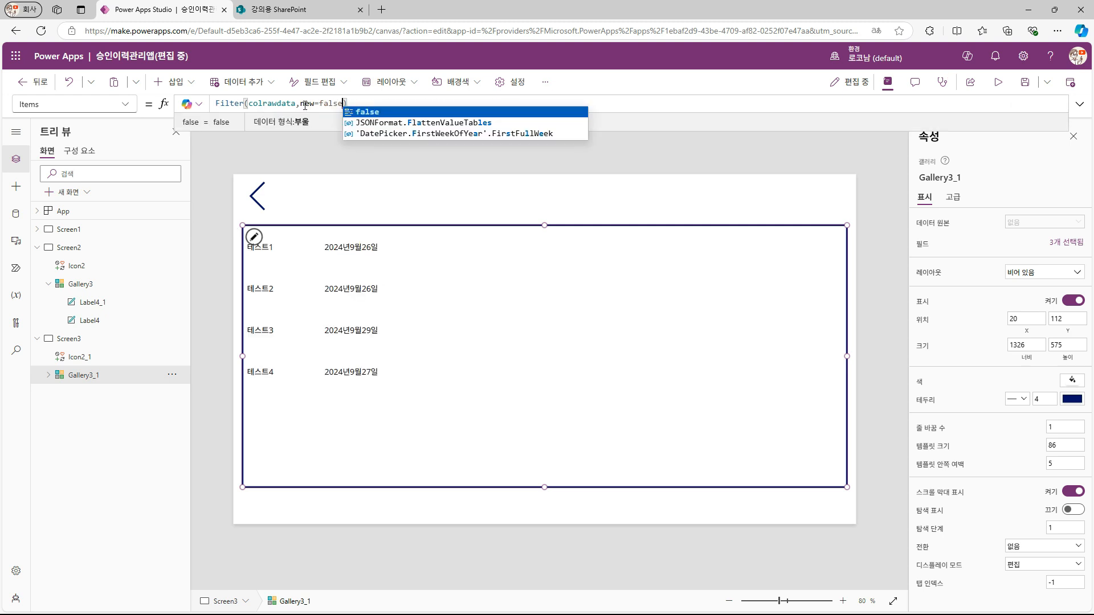
{"action": "left_click", "coordinate": [315, 205]}
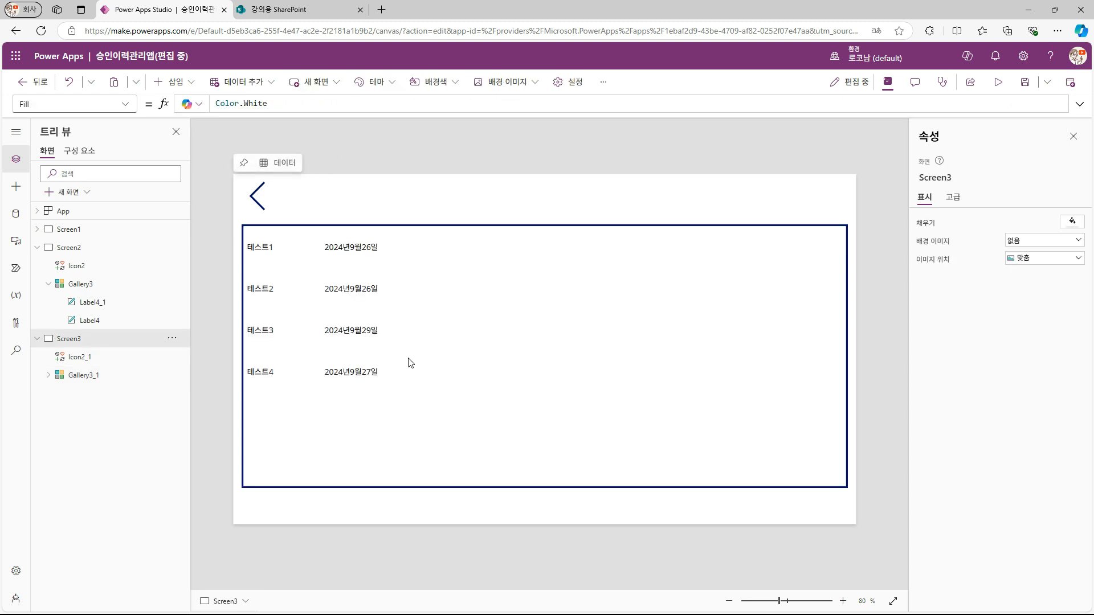
{"action": "left_click", "coordinate": [392, 315]}
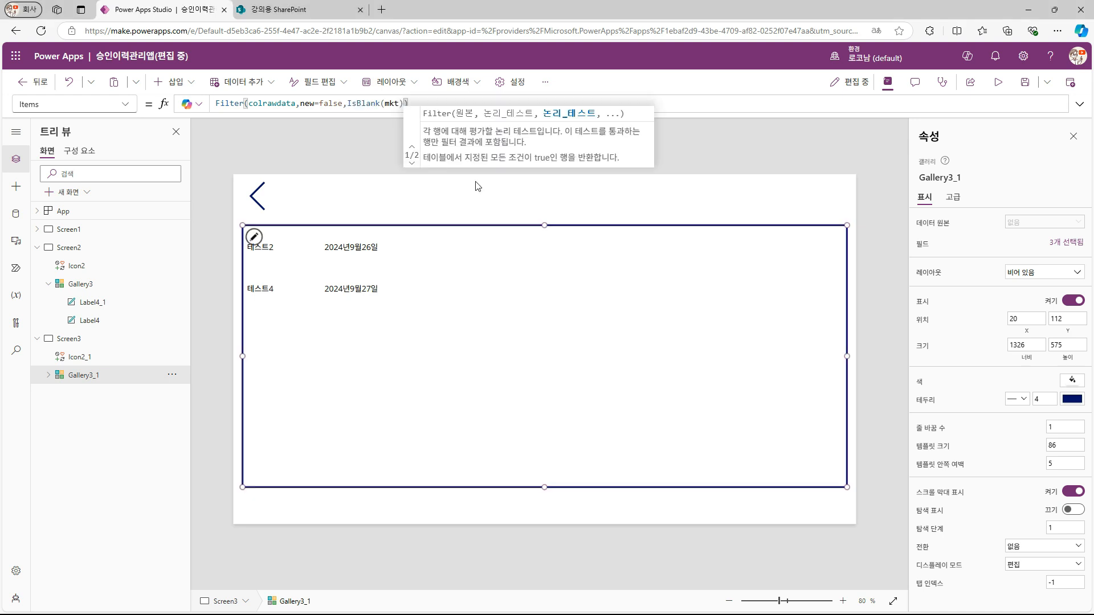
{"action": "type", "text": "Or Is"}
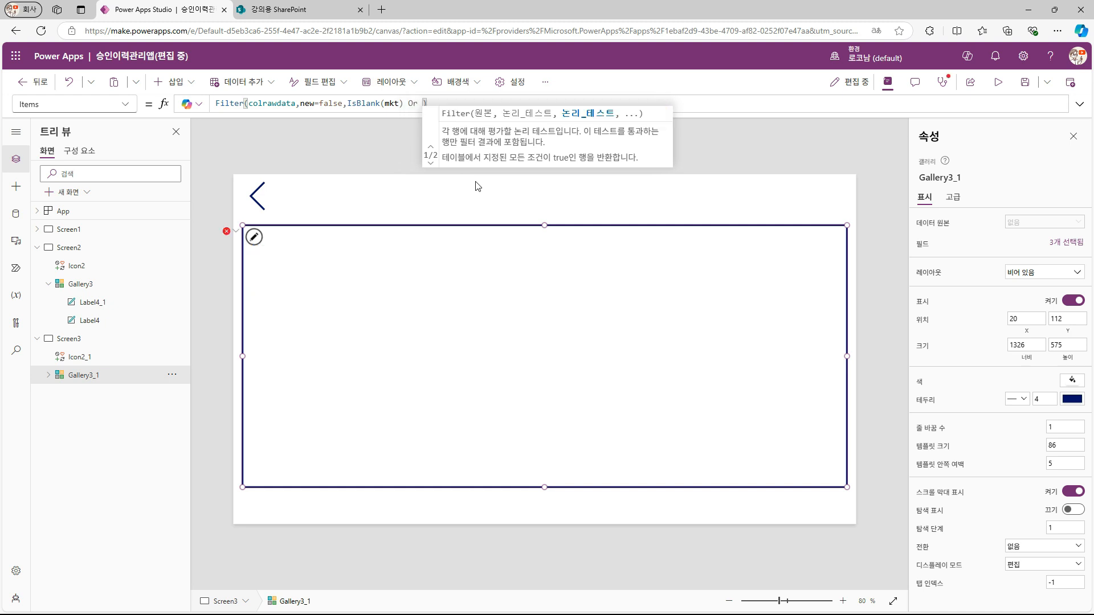
{"action": "type", "text": "Blank(rnd) Or I"}
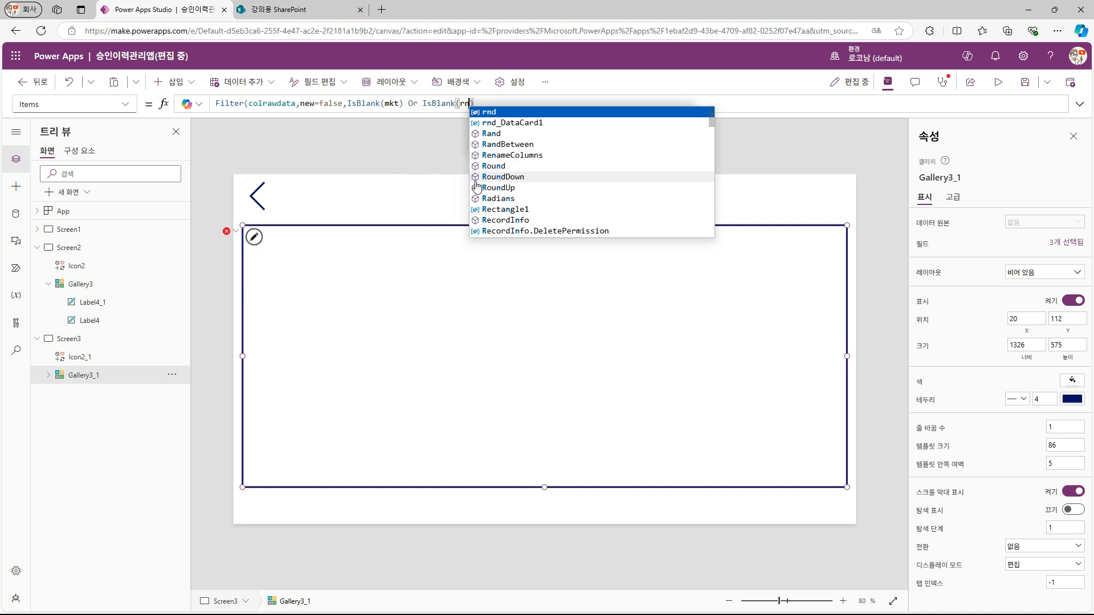
{"action": "type", "text": "sBlank(sales)"}
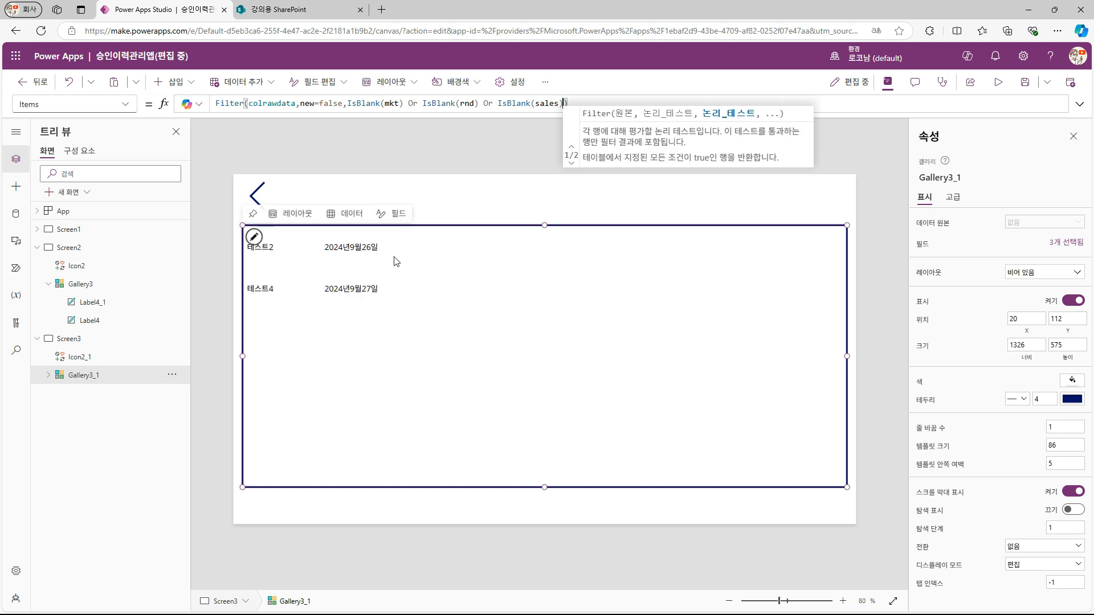
Step: Duplicate the date label in the Screen3 gallery, place the copy beside it and set its Text to ThisItem.mkt
{"action": "left_click", "coordinate": [379, 247]}
{"action": "key", "text": "ctrl+c"}
{"action": "key", "text": "ctrl+v"}
{"action": "left_click_drag", "start_coordinate": [293, 258], "coordinate": [452, 259]}
{"action": "left_click_drag", "start_coordinate": [452, 259], "coordinate": [439, 259]}
{"action": "left_click", "coordinate": [486, 103]}
{"action": "key", "text": "BackSpace"}
{"action": "key", "text": "BackSpace"}
{"action": "key", "text": "BackSpace"}
{"action": "key", "text": "BackSpace"}
{"action": "key", "text": "BackSpace"}
{"action": "key", "text": "BackSpace"}
{"action": "key", "text": "BackSpace"}
{"action": "key", "text": "BackSpace"}
{"action": "key", "text": "BackSpace"}
{"action": "key", "text": "BackSpace"}
{"action": "type", "text": "mkt"}
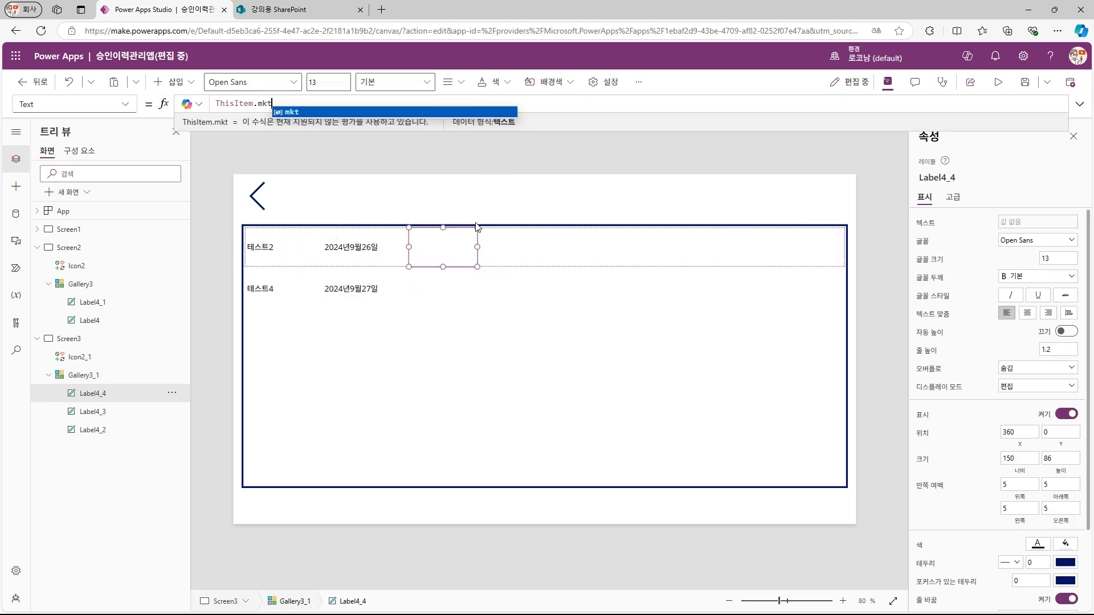
Step: Add further label copies to the gallery row and bind the status labels to ThisItem.bmkt and ThisItem.brnd
{"action": "left_click", "coordinate": [432, 240]}
{"action": "left_click", "coordinate": [347, 102]}
{"action": "key", "text": "BackSpace"}
{"action": "key", "text": "BackSpace"}
{"action": "key", "text": "BackSpace"}
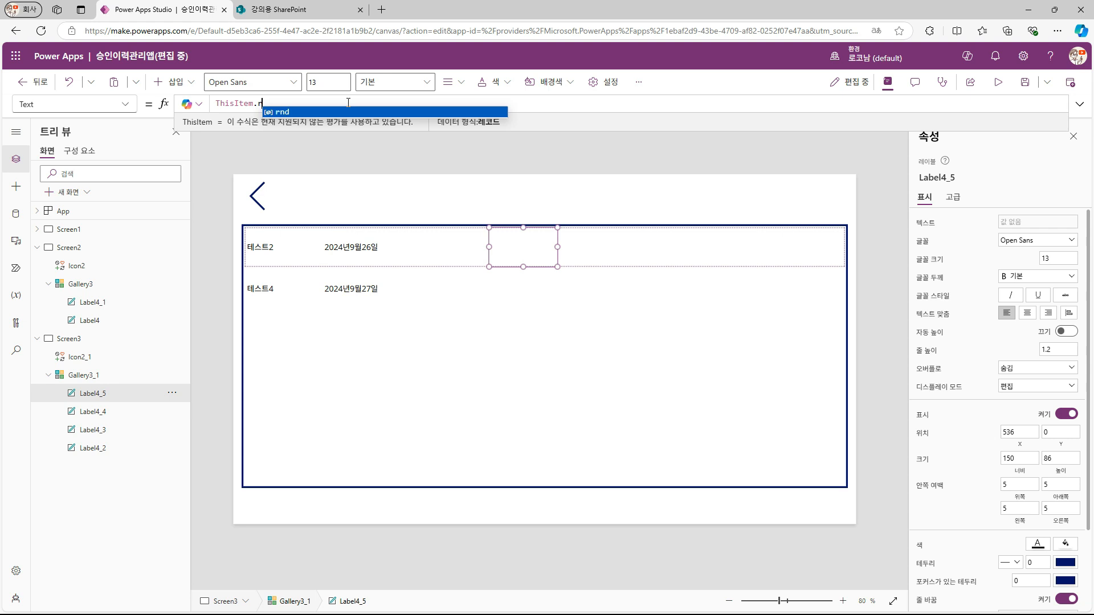
{"action": "type", "text": "brnd"}
{"action": "left_click", "coordinate": [301, 124]}
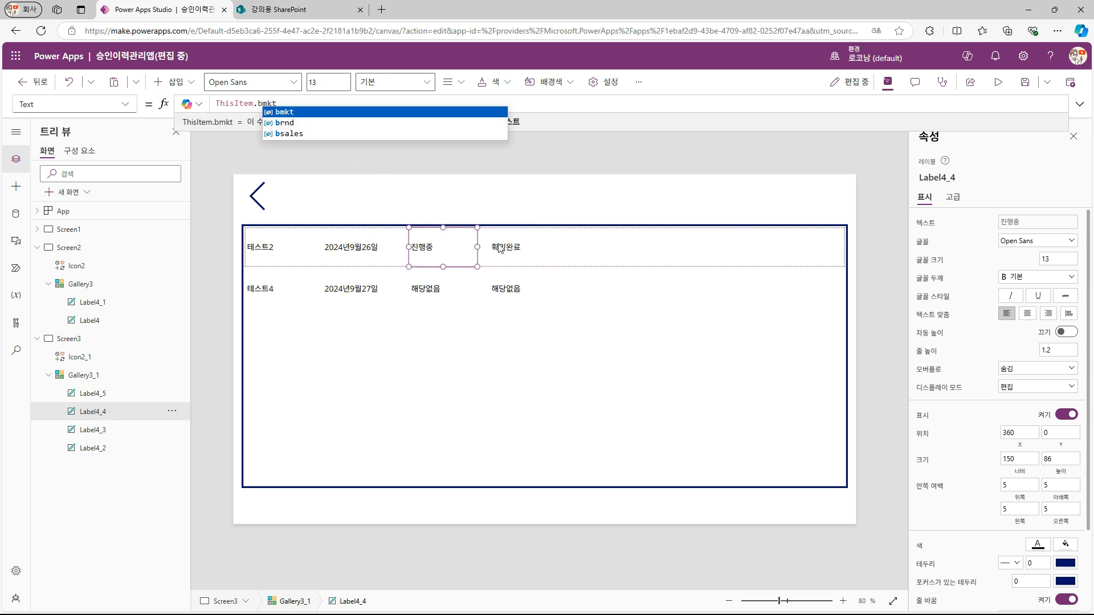
{"action": "type", "text": "se,IsBlank(mkt) Or IsBlank("}
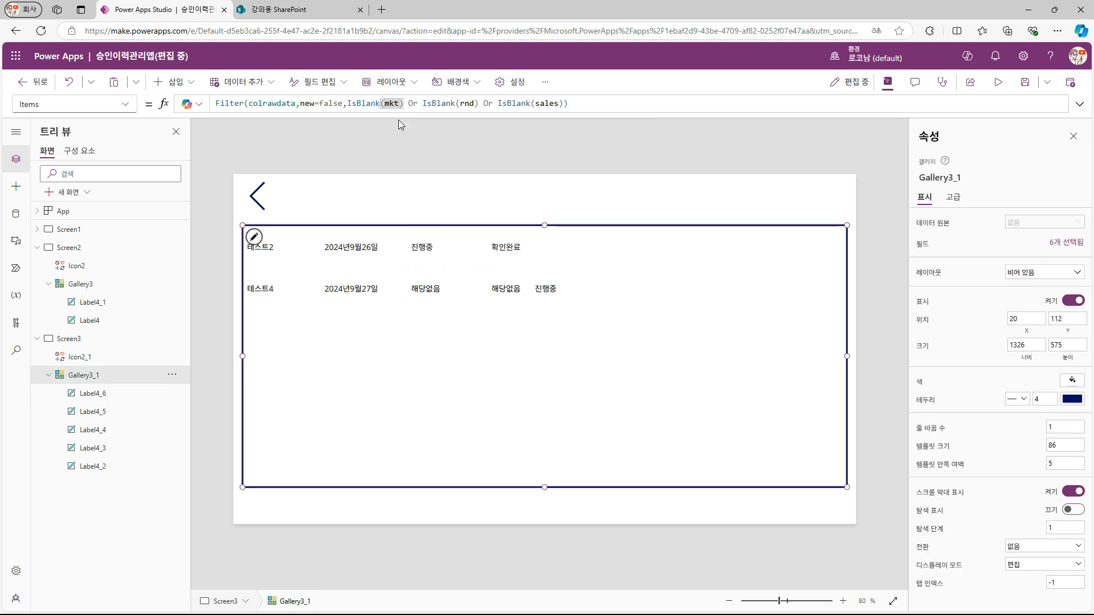
Step: Change the fields in the gallery's IsBlank conditions to bmkt, brnd and bsales
{"action": "left_click", "coordinate": [386, 103]}
{"action": "type", "text": "b"}
{"action": "left_click", "coordinate": [463, 103]}
{"action": "type", "text": "b"}
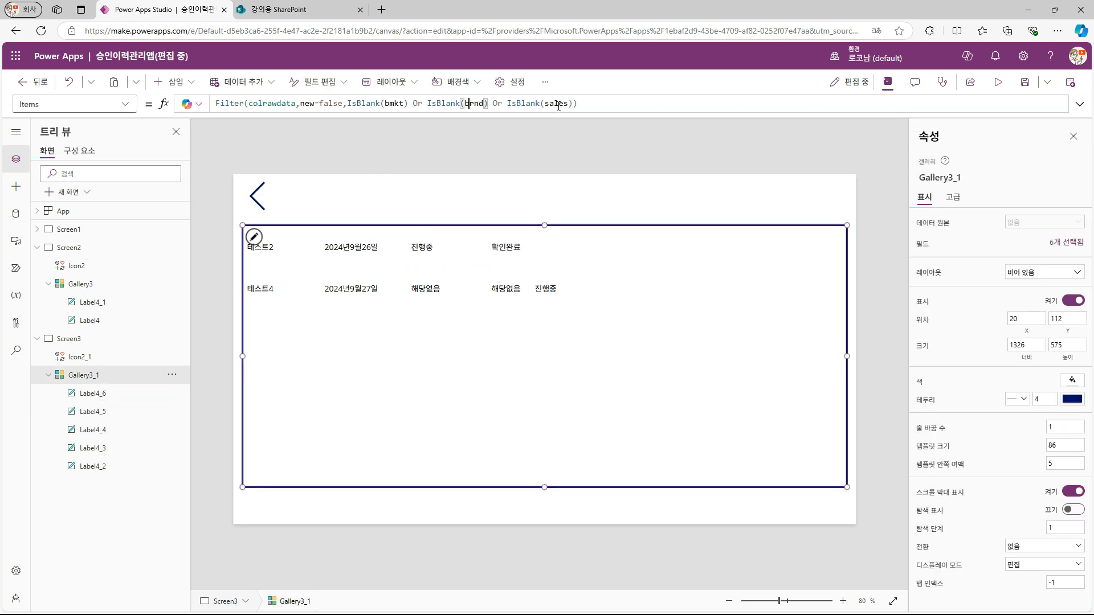
{"action": "left_click", "coordinate": [540, 103]}
{"action": "type", "text": "b"}
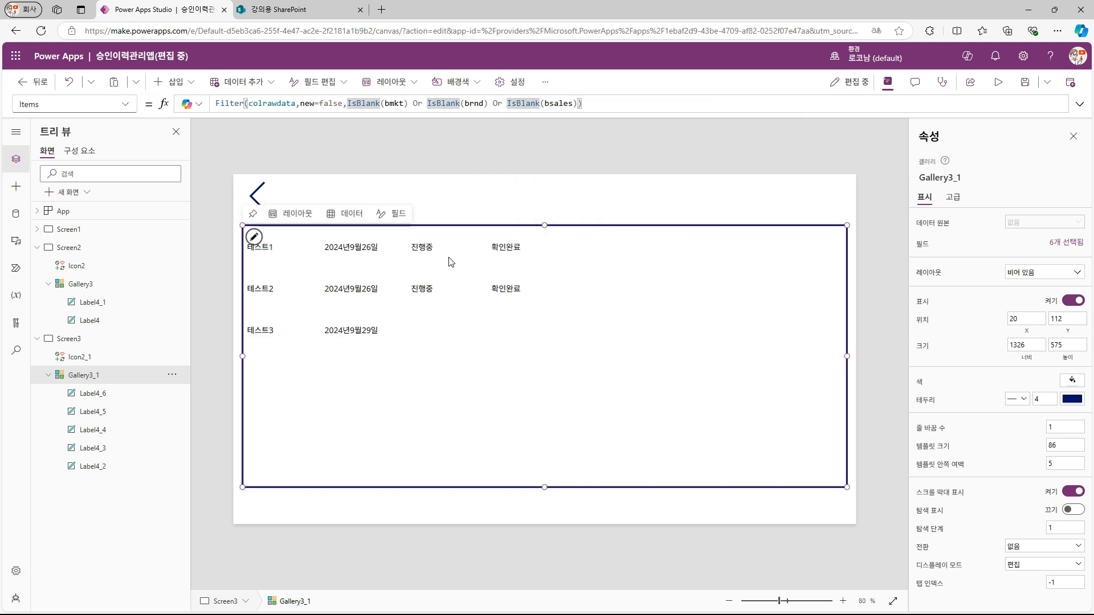
Step: Test the 변경내역조회 button from the calendar twice and check its OnSelect formula
{"action": "left_click", "coordinate": [432, 207]}
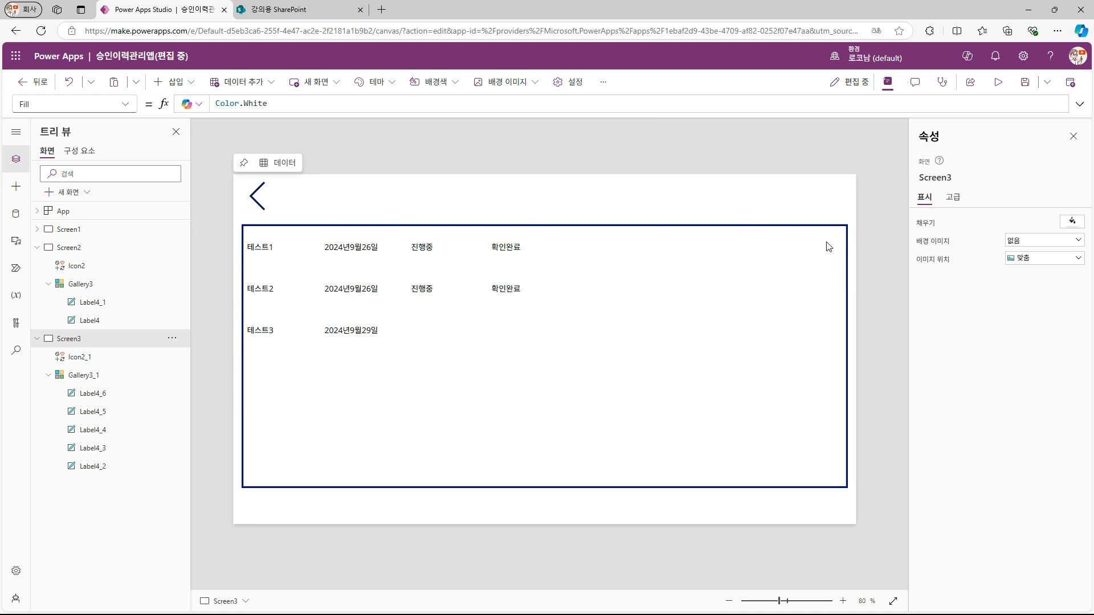
{"action": "left_click", "coordinate": [71, 229]}
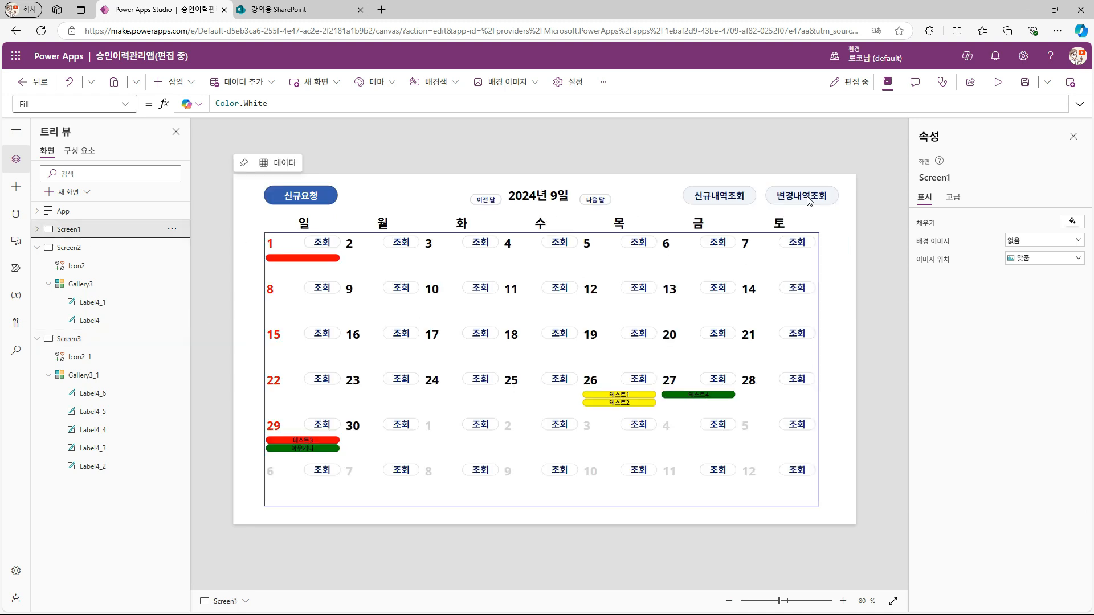
{"action": "left_click", "coordinate": [808, 200], "text": "alt"}
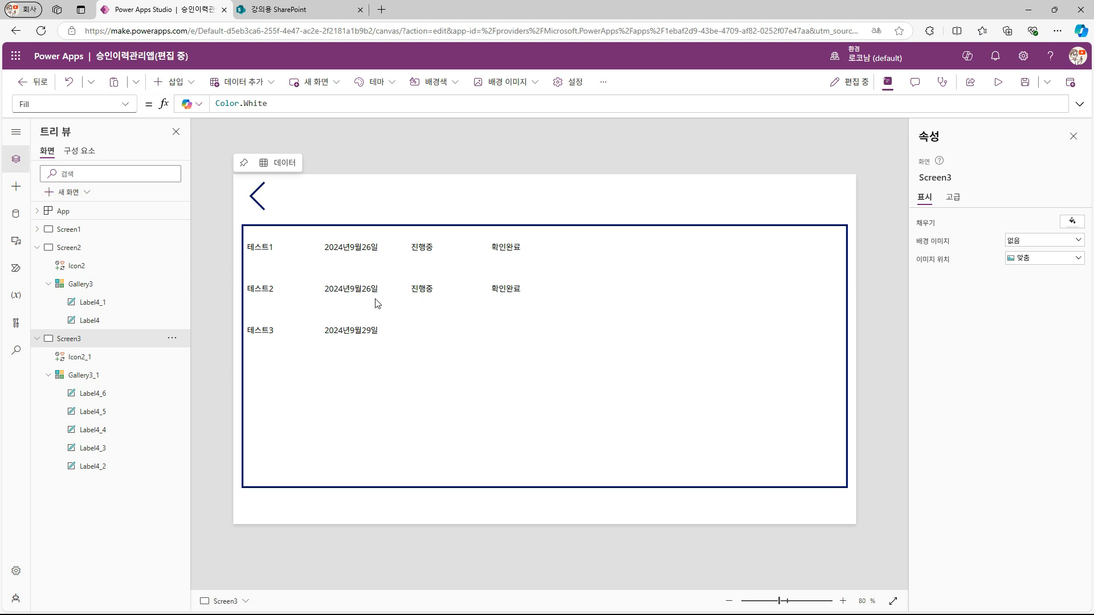
{"action": "left_click", "coordinate": [71, 229]}
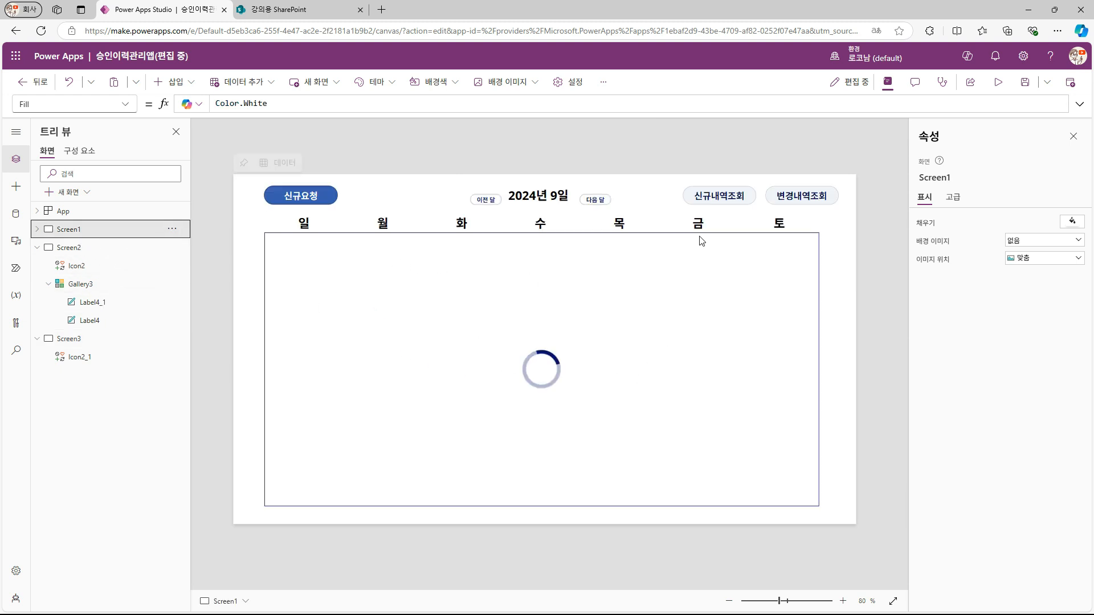
{"action": "left_click", "coordinate": [799, 199]}
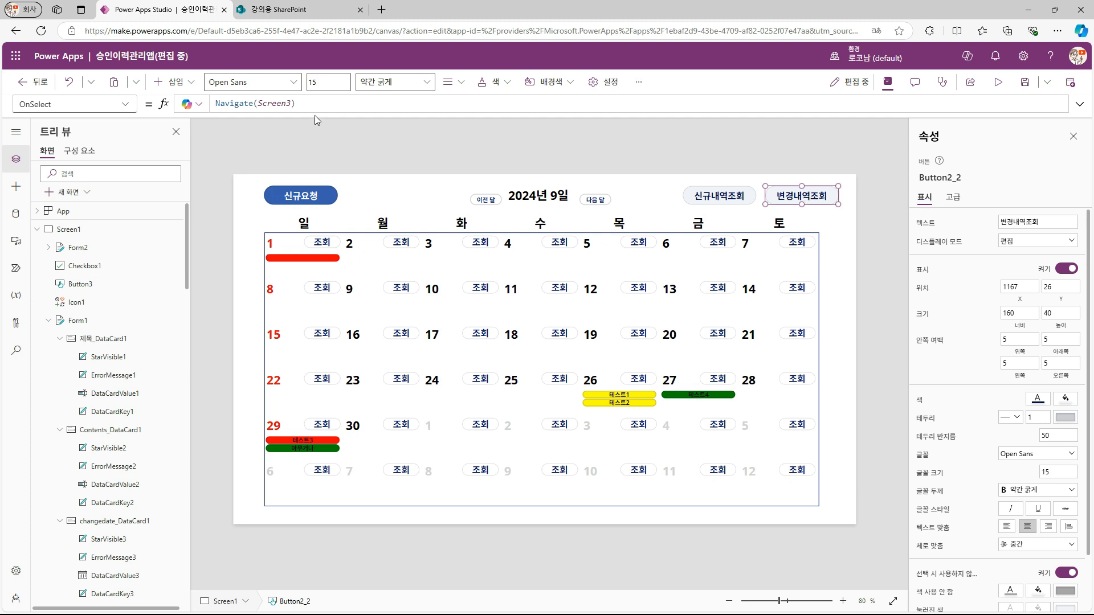
{"action": "left_click", "coordinate": [795, 201], "text": "alt"}
{"action": "left_click", "coordinate": [258, 204]}
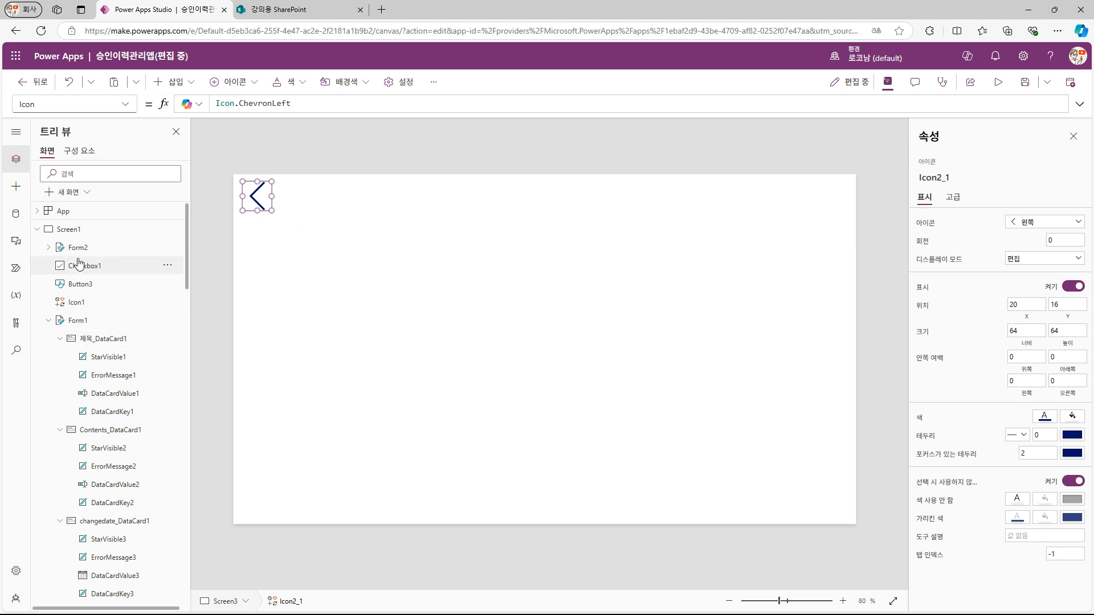
Step: Replace the gallery on Screen3 with a fresh copy of the gallery from Screen2
{"action": "left_click", "coordinate": [37, 229]}
{"action": "left_click", "coordinate": [68, 247]}
{"action": "left_click", "coordinate": [434, 318]}
{"action": "key", "text": "ctrl+c"}
{"action": "left_click", "coordinate": [117, 338]}
{"action": "key", "text": "ctrl+v"}
Step: Set the Items of the new Screen3 gallery to the list 인턴과제용_리스트_이력관리목록
{"action": "left_click_drag", "start_coordinate": [586, 104], "coordinate": [56, 102]}
{"action": "key", "text": "BackSpace"}
{"action": "type", "text": "인턴ㄱ제용"}
{"action": "key", "text": "Tab"}
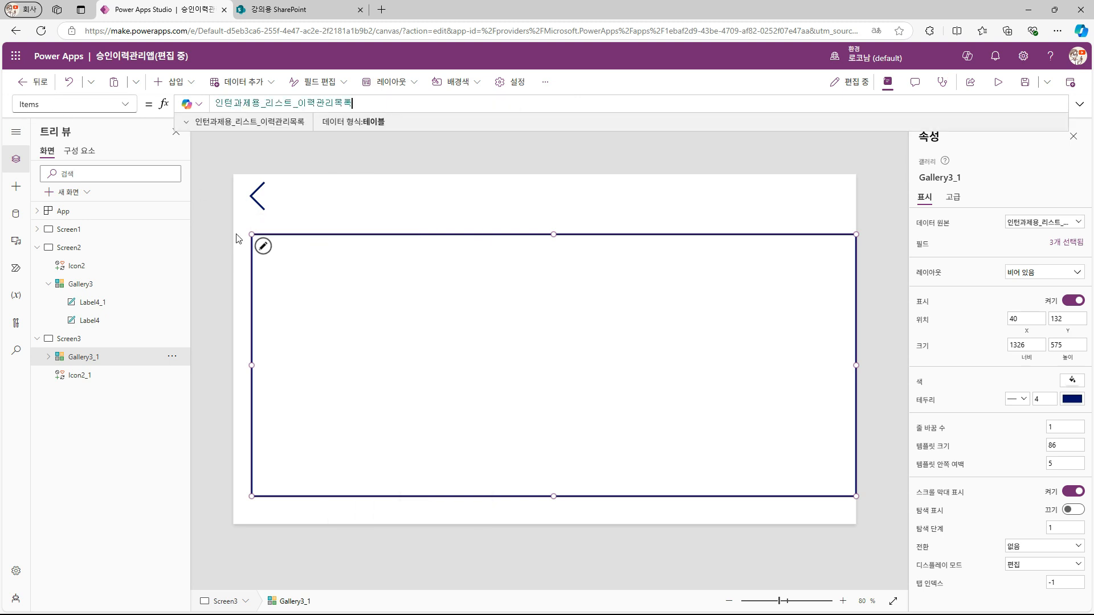
{"action": "left_click", "coordinate": [16, 216]}
{"action": "left_click", "coordinate": [391, 318]}
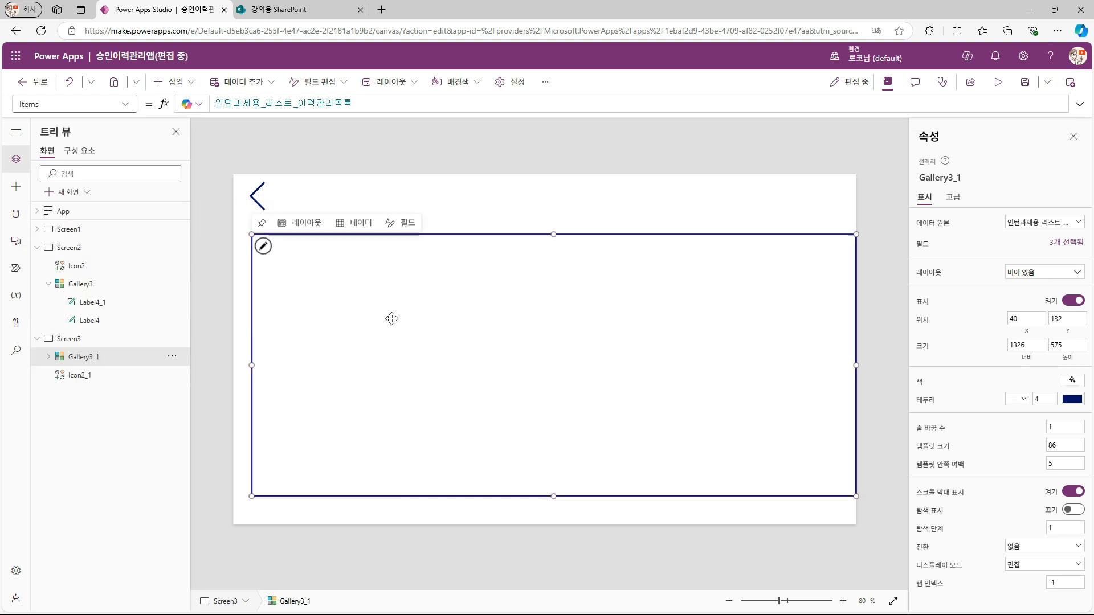
Step: Filter the gallery's Items to the current month with Filter(인턴과제용_리스트_이력관리목록,changedate>=_fom,changedate<=_lom)
{"action": "left_click", "coordinate": [389, 103]}
{"action": "key", "text": "Home"}
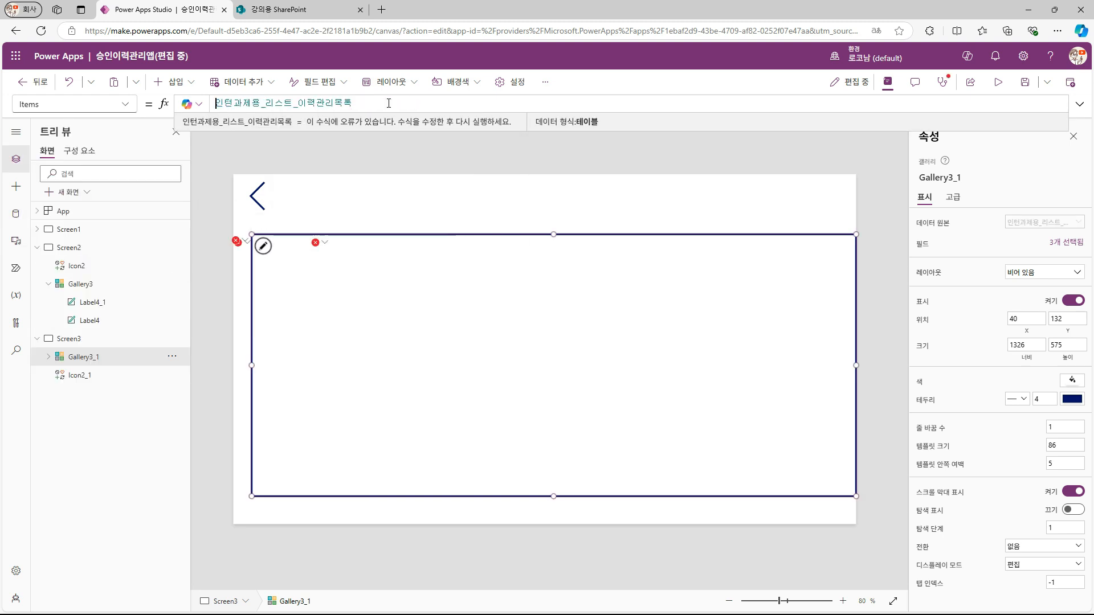
{"action": "type", "text": "Filte"}
{"action": "type", "text": "r("}
{"action": "key", "text": "End"}
{"action": "type", "text": ",changedate"}
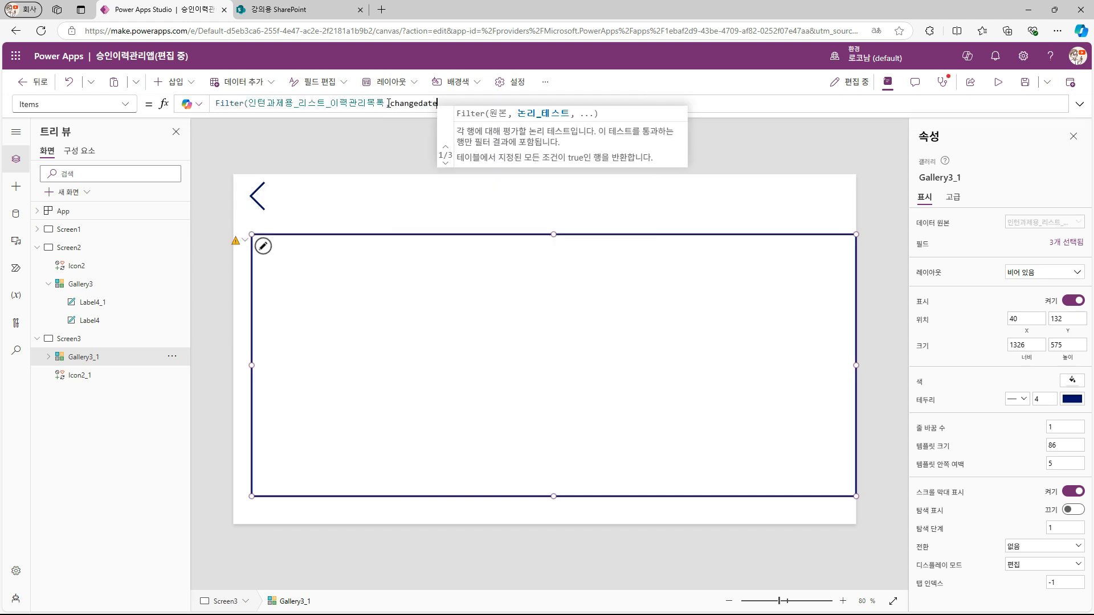
{"action": "type", "text": ">=_fom"}
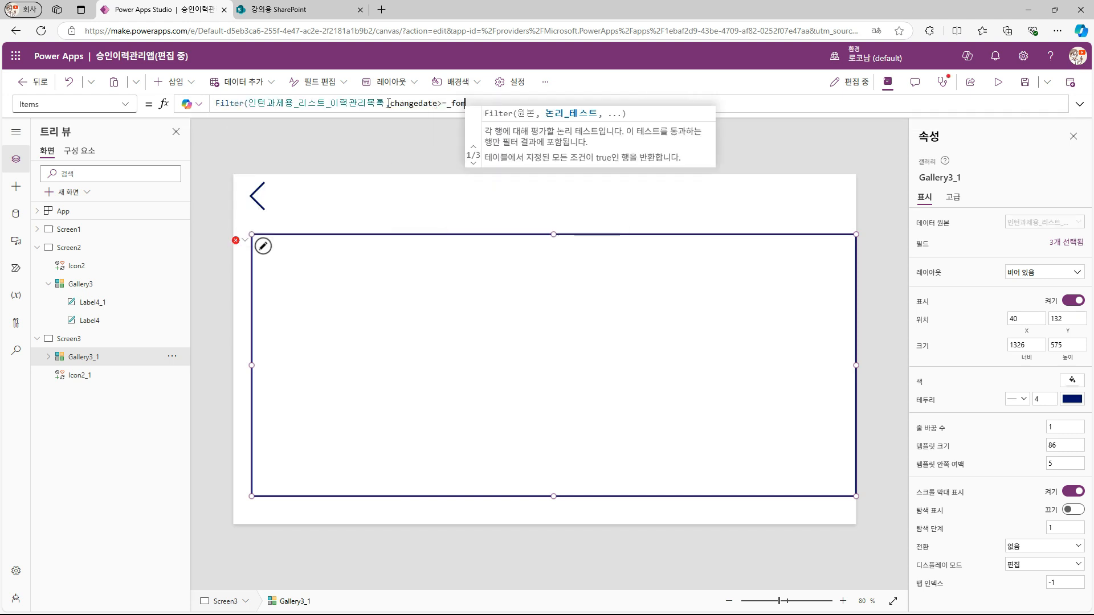
{"action": "type", "text": ",changedate"}
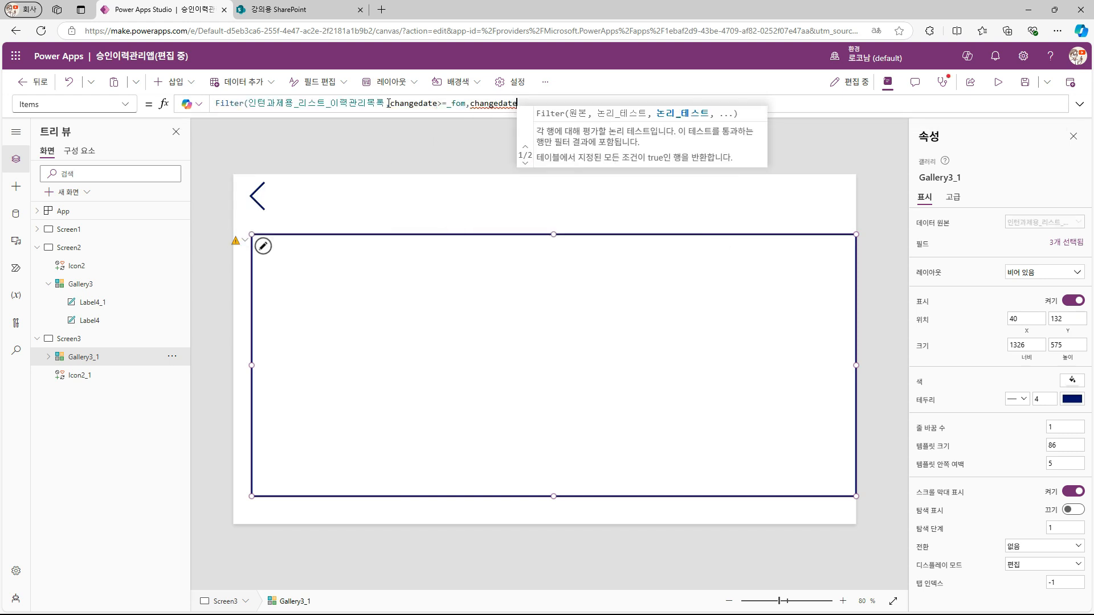
{"action": "type", "text": "<=_lom)"}
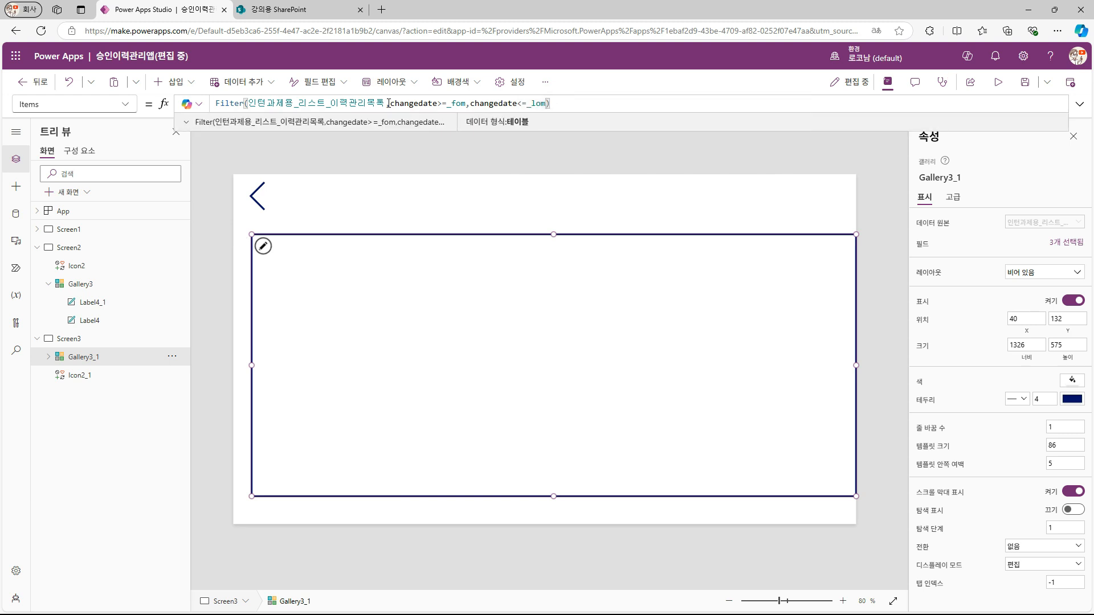
Step: Switch to SharePoint, check the entries of the 인턴과제용_리스트_이력관리목록 list and return to Power Apps Studio
{"action": "left_click", "coordinate": [299, 9]}
{"action": "left_click", "coordinate": [85, 469]}
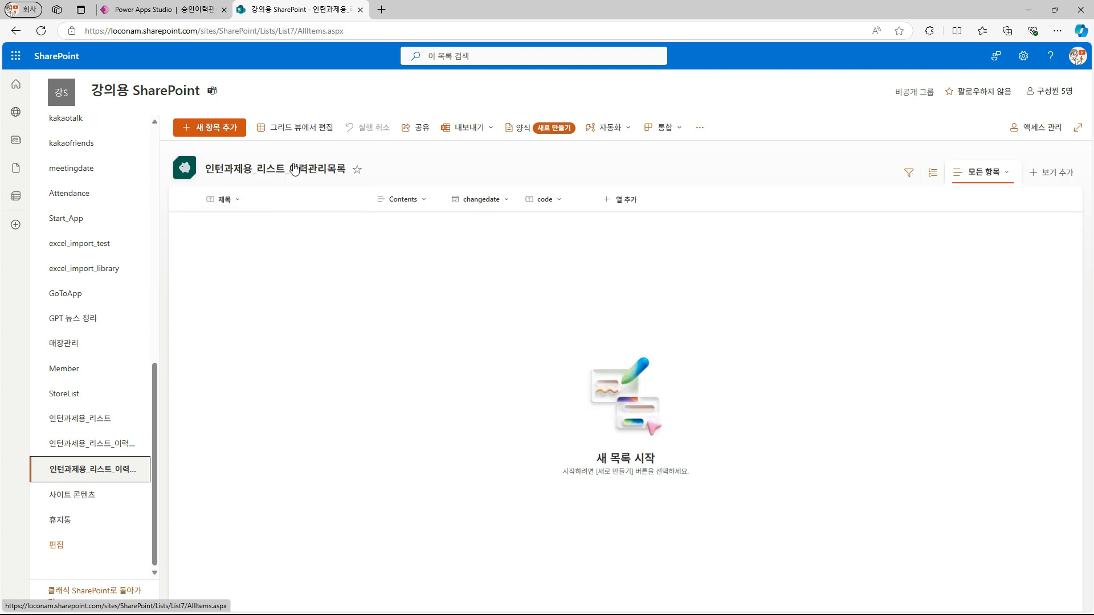
{"action": "left_click", "coordinate": [156, 9]}
{"action": "left_click", "coordinate": [214, 325]}
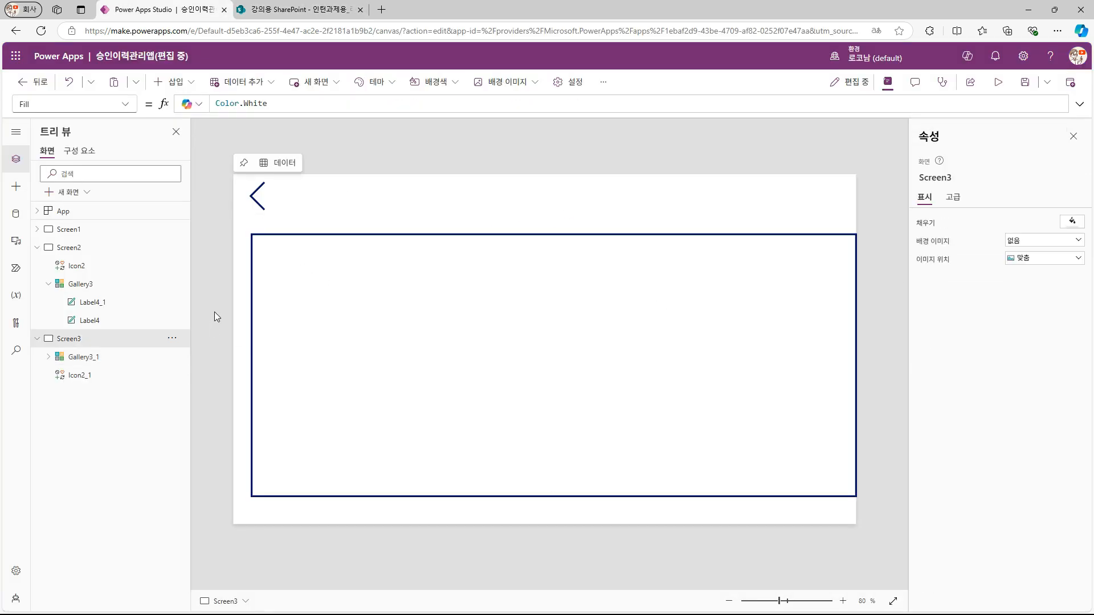
Step: Open the 테스트4 request form from the calendar on Screen1 and copy the control name of the 변경 승인 요청 checkbox
{"action": "left_click", "coordinate": [72, 229]}
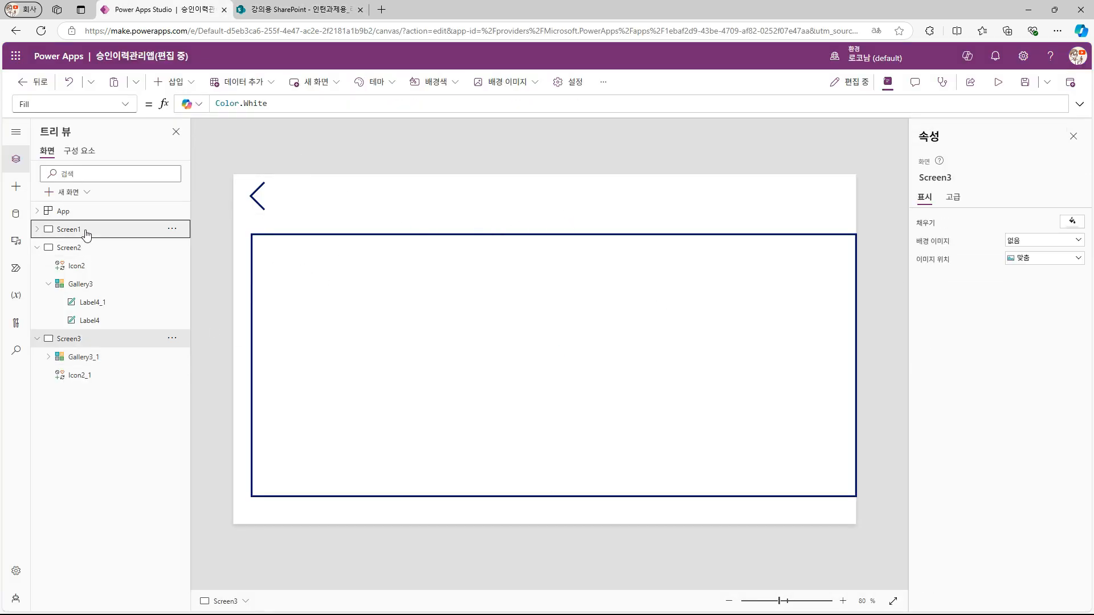
{"action": "left_click", "coordinate": [661, 281]}
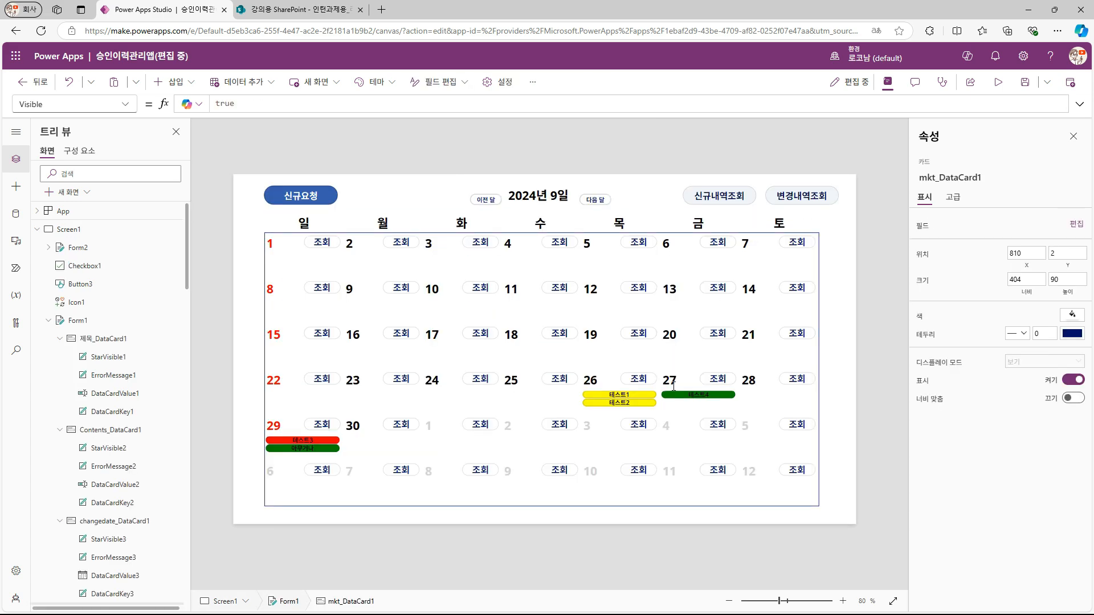
{"action": "left_click", "coordinate": [685, 399]}
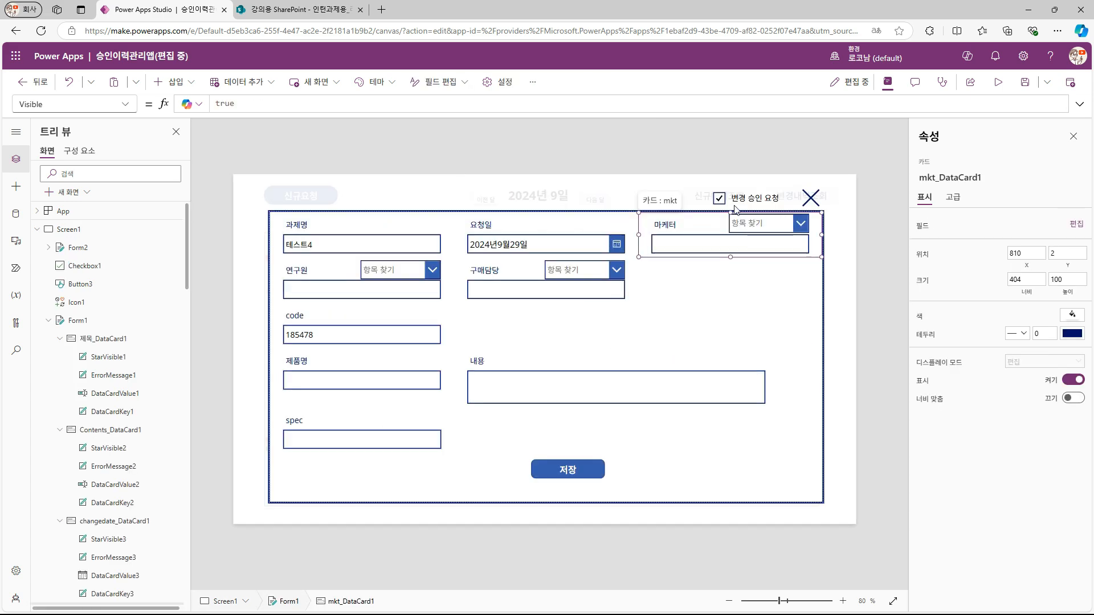
{"action": "left_click", "coordinate": [720, 200]}
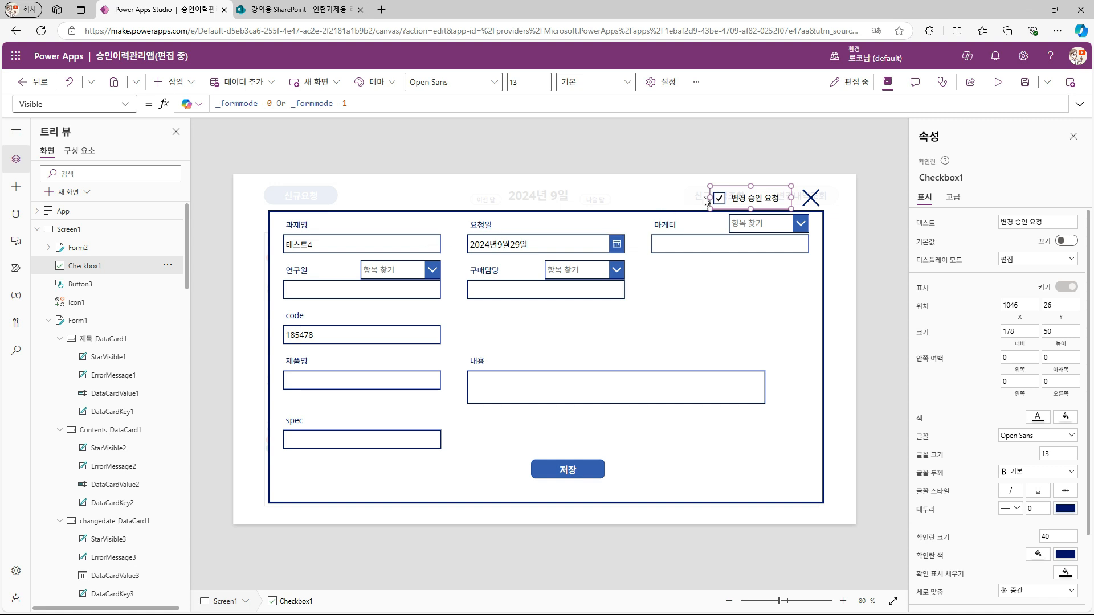
{"action": "left_click", "coordinate": [940, 178]}
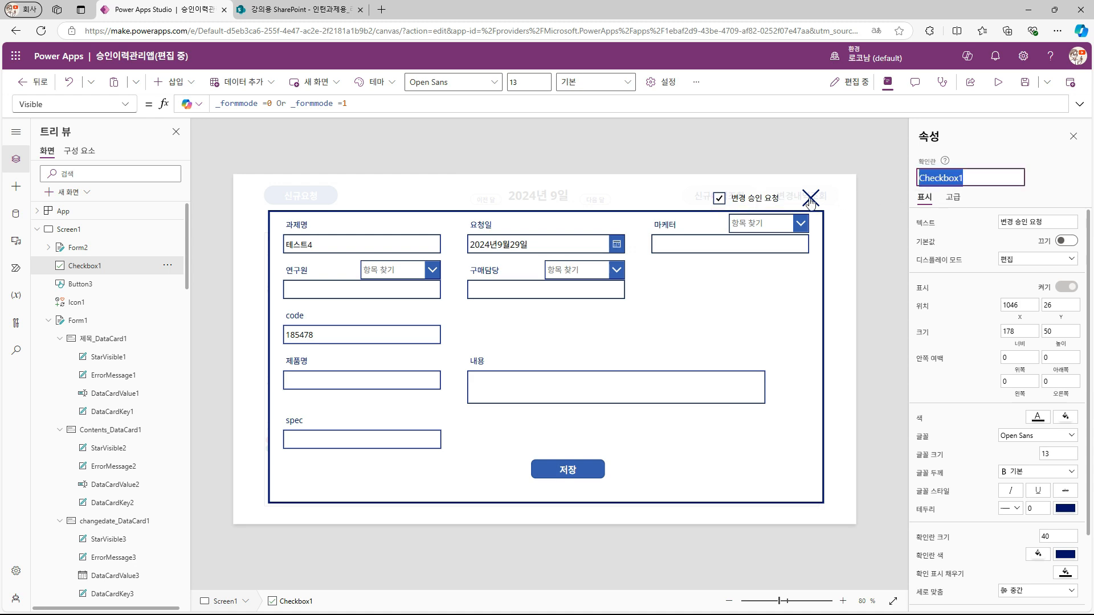
{"action": "left_click", "coordinate": [811, 200], "text": "alt"}
Step: Append a reset of Checkbox1 to the OnSelect formula of the request bars in the calendar
{"action": "left_click", "coordinate": [625, 397]}
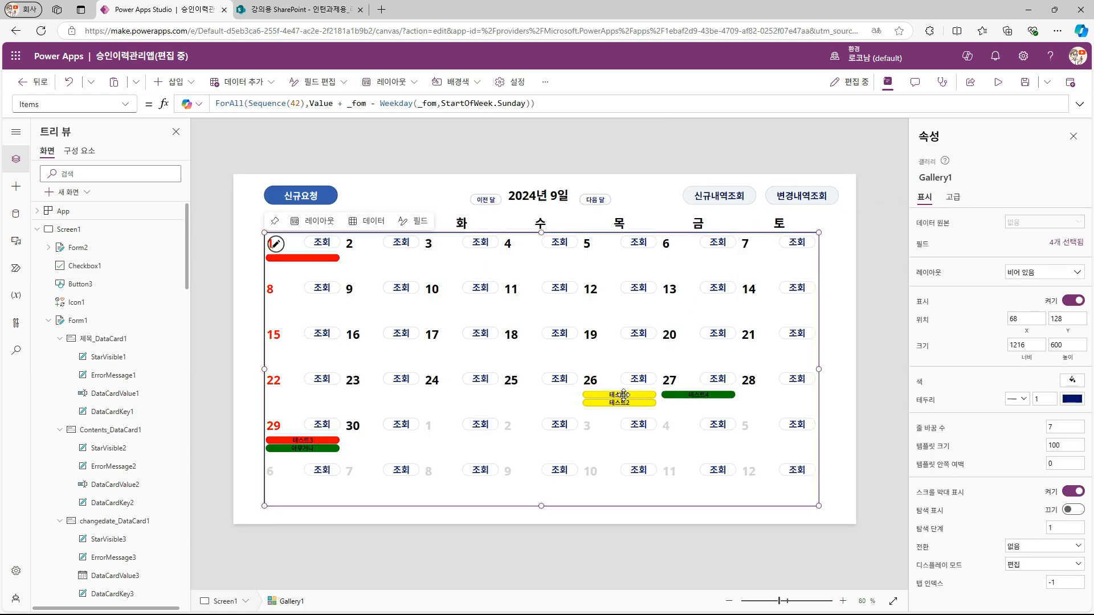
{"action": "left_click", "coordinate": [623, 396]}
{"action": "left_click", "coordinate": [745, 105]}
{"action": "type", "text": ";Rest("}
{"action": "key", "text": "ctrl+v"}
{"action": "type", "text": ")"}
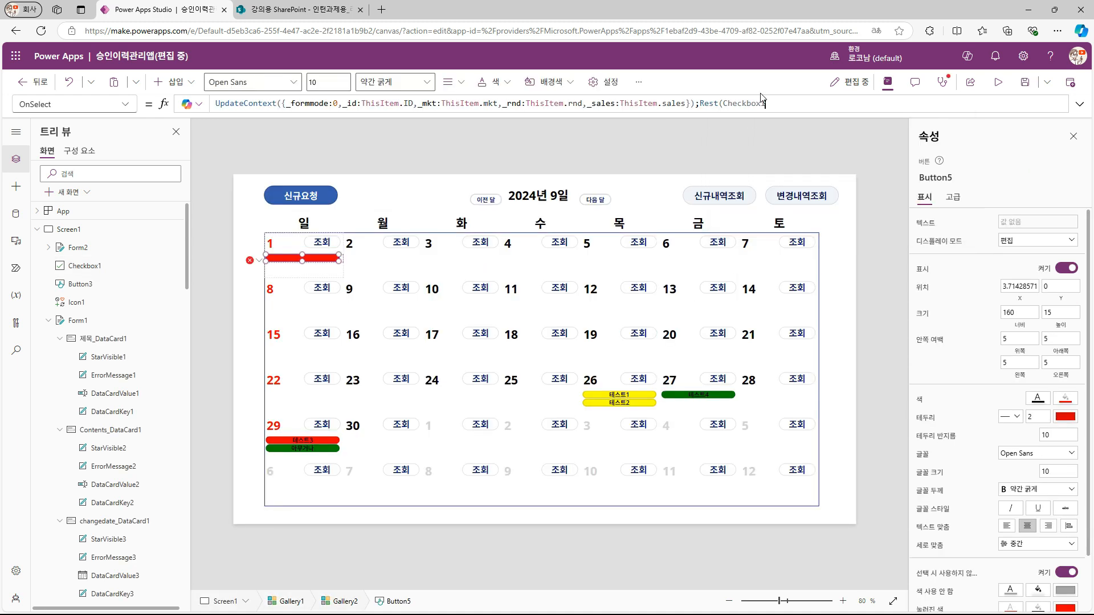
{"action": "key", "text": "alt"}
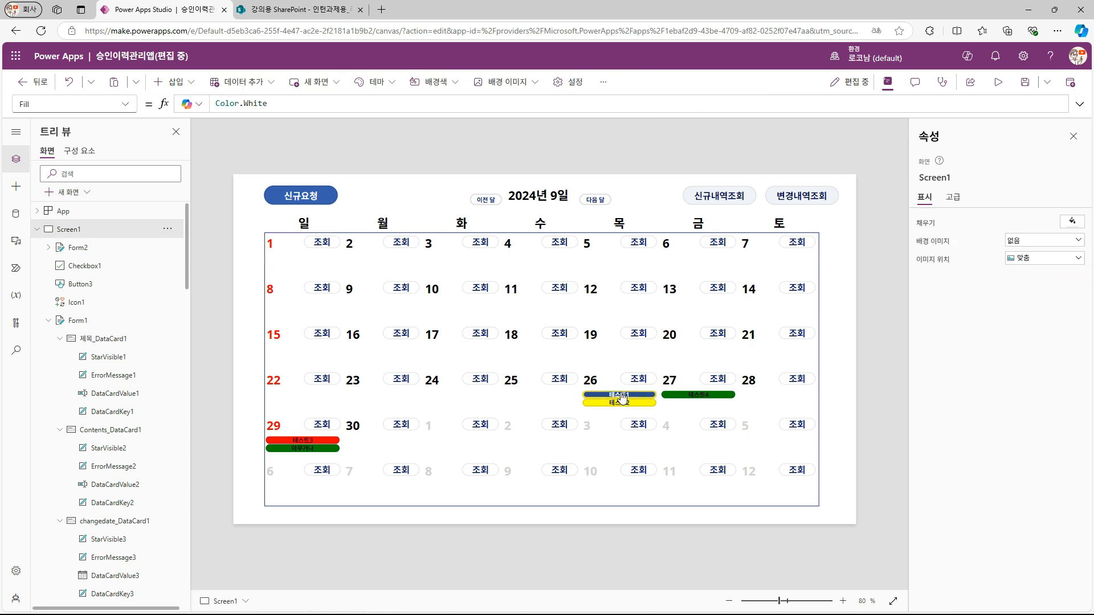
Step: Open and close the 테스트1 and 테스트2 request forms from the calendar to test the reset of the 변경 승인 요청 checkbox
{"action": "left_click", "coordinate": [621, 398], "text": "alt"}
{"action": "left_click", "coordinate": [808, 201], "text": "alt"}
{"action": "left_click", "coordinate": [636, 404], "text": "alt"}
{"action": "left_click", "coordinate": [812, 201], "text": "alt"}
{"action": "left_click", "coordinate": [721, 196], "text": "alt"}
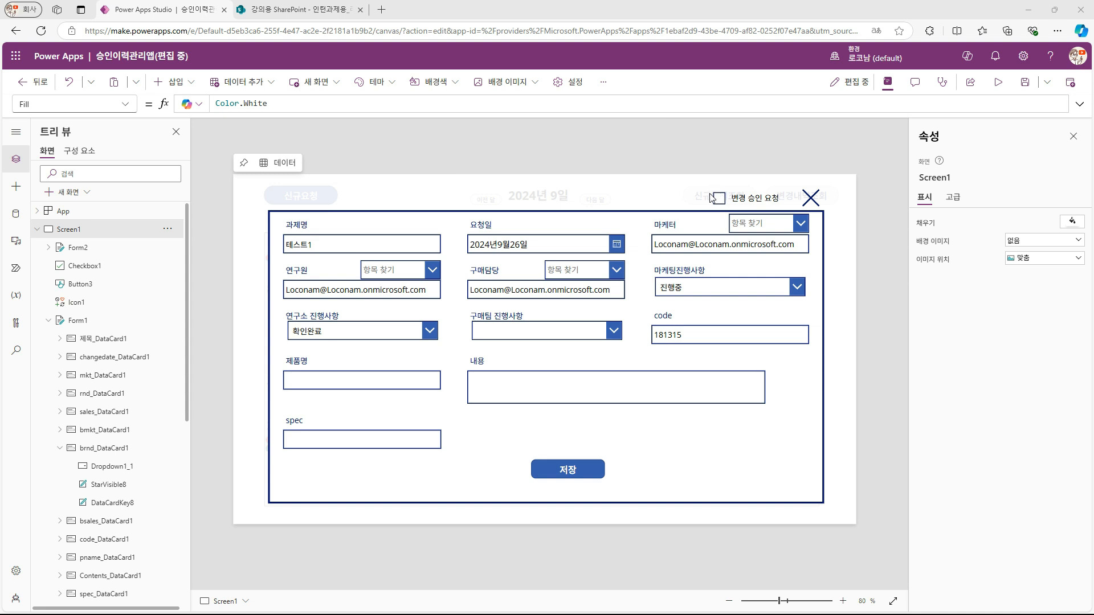
Step: Set the Default of the 마케팅, 연구소 and 구매팀 진행사항 dropdowns to If(Checkbox1.Value,"",Parent.Default)
{"action": "left_click", "coordinate": [723, 199]}
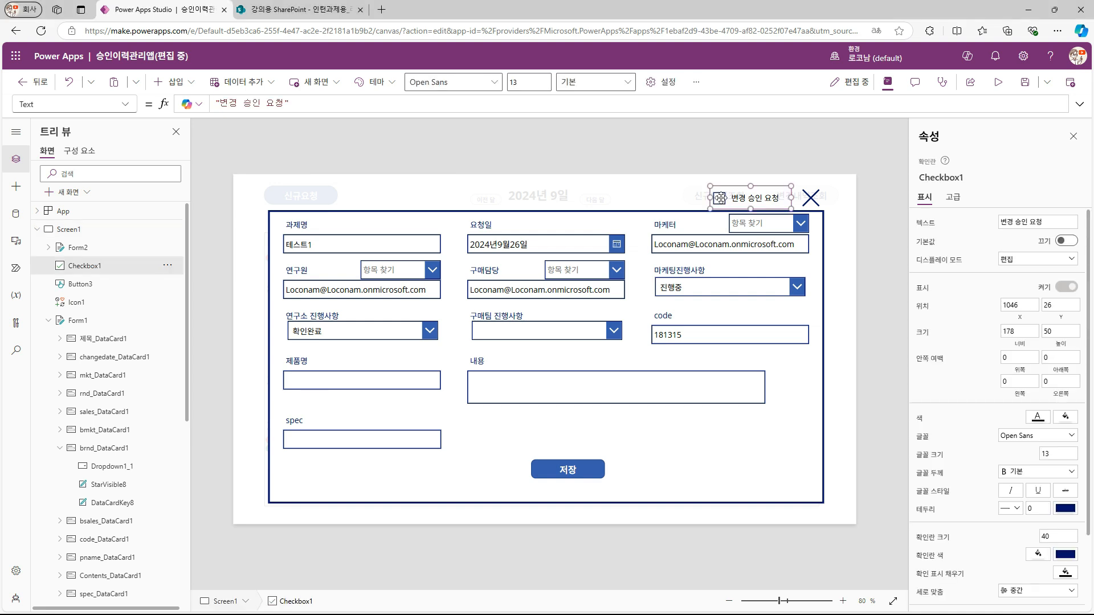
{"action": "left_click", "coordinate": [944, 179]}
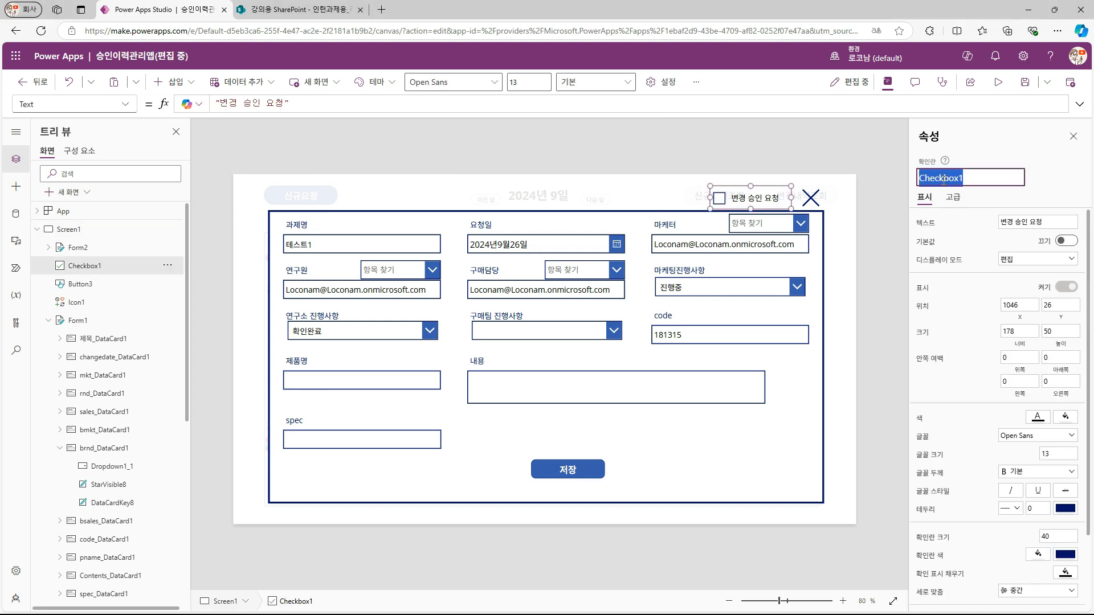
{"action": "left_click", "coordinate": [304, 337]}
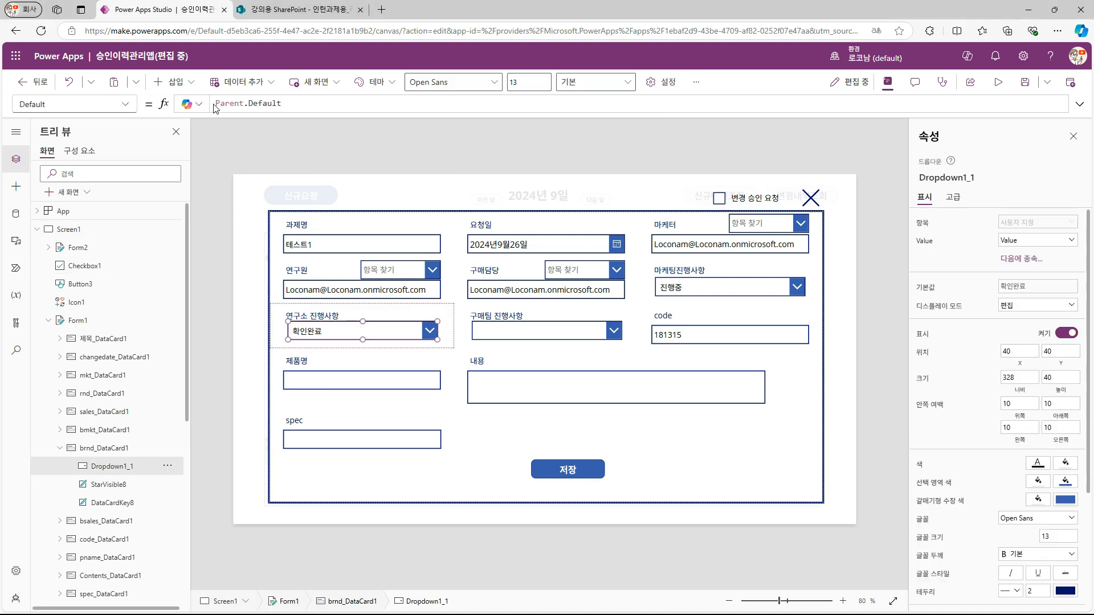
{"action": "type", "text": "If(Checkbox1"}
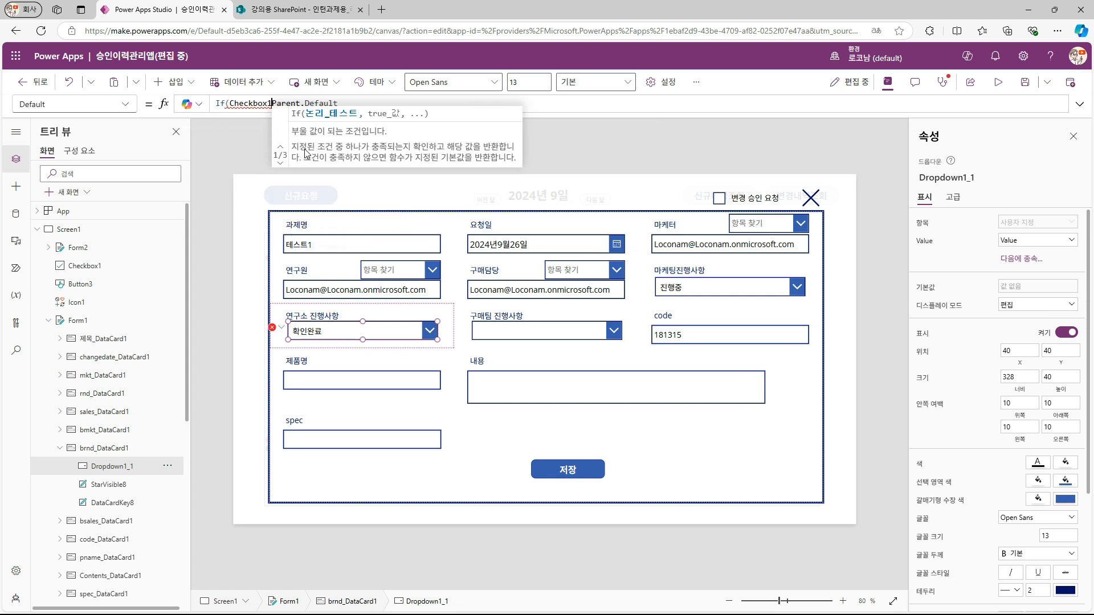
{"action": "type", "text": ".Value"}
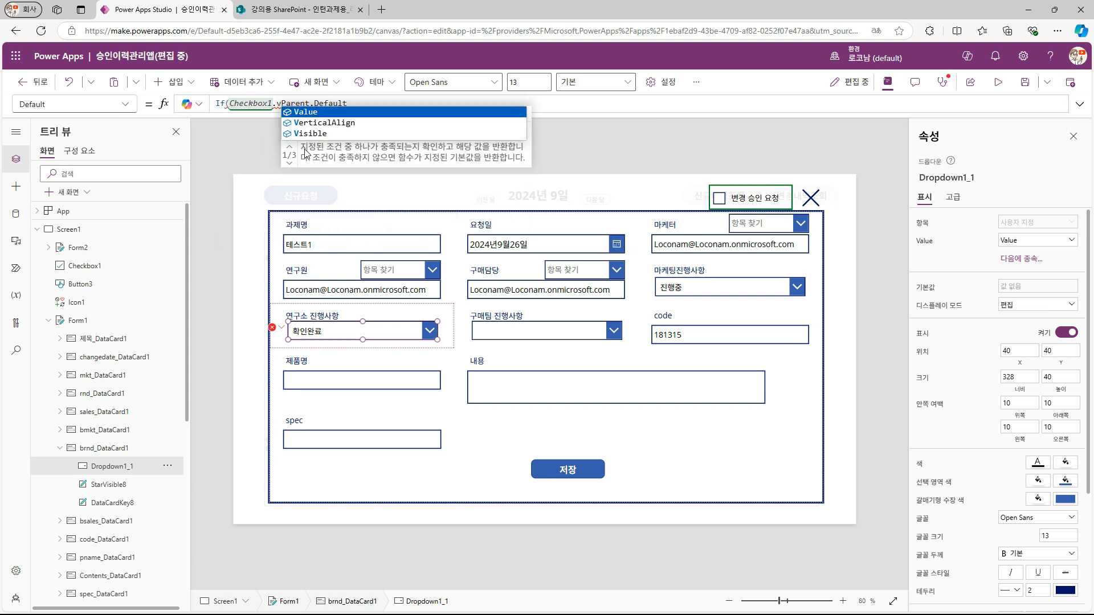
{"action": "key", "text": "Tab"}
{"action": "type", "text": ",\"\","}
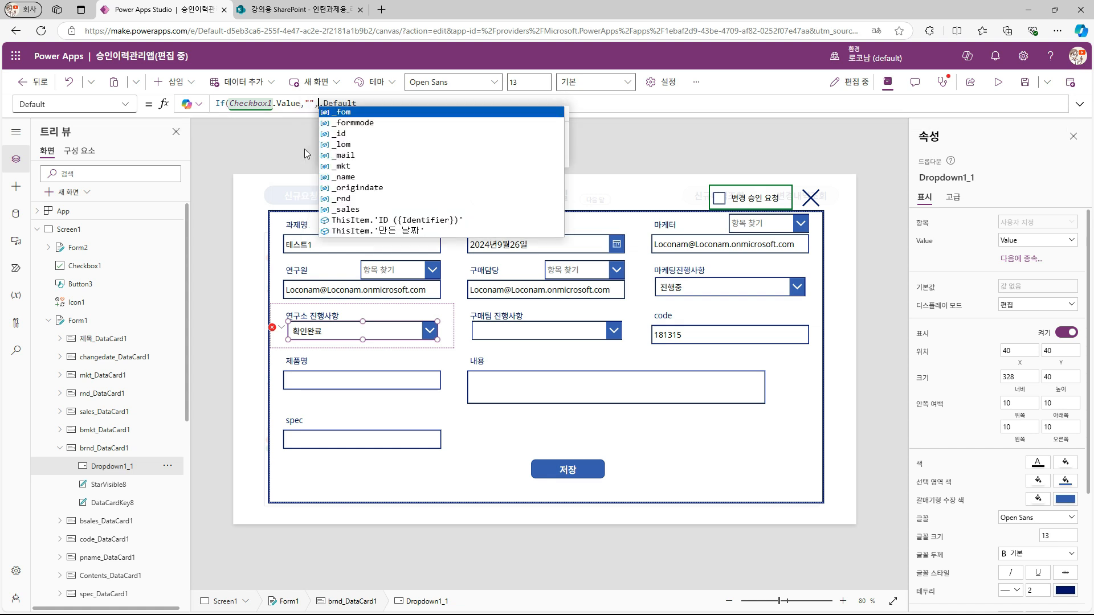
{"action": "type", "text": "Parent"}
{"action": "key", "text": "shift+End"}
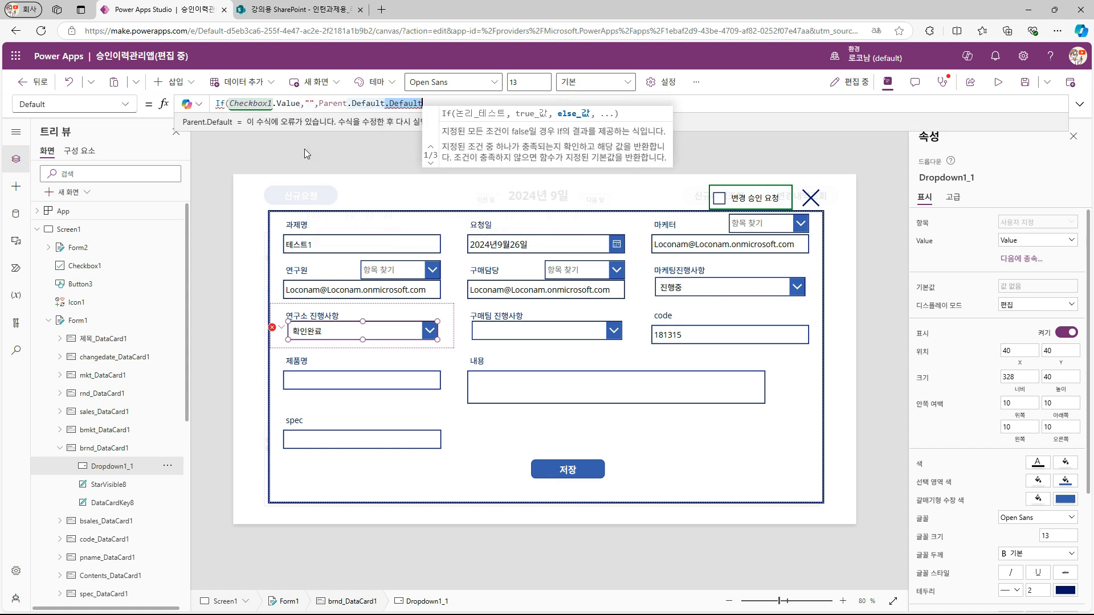
{"action": "type", "text": ")"}
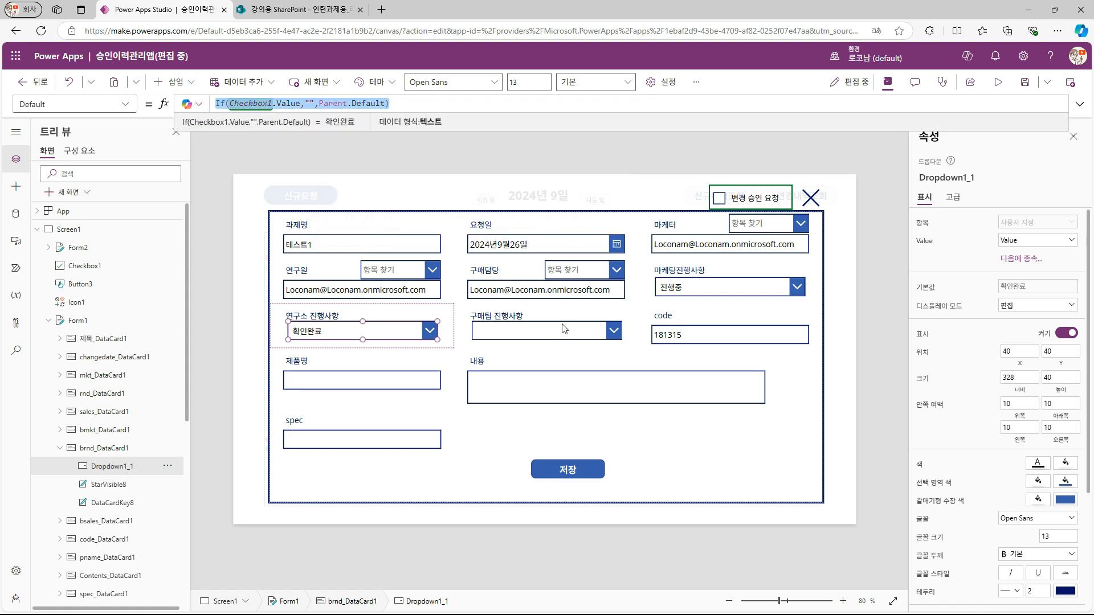
{"action": "left_click", "coordinate": [563, 334]}
{"action": "left_click", "coordinate": [563, 334]}
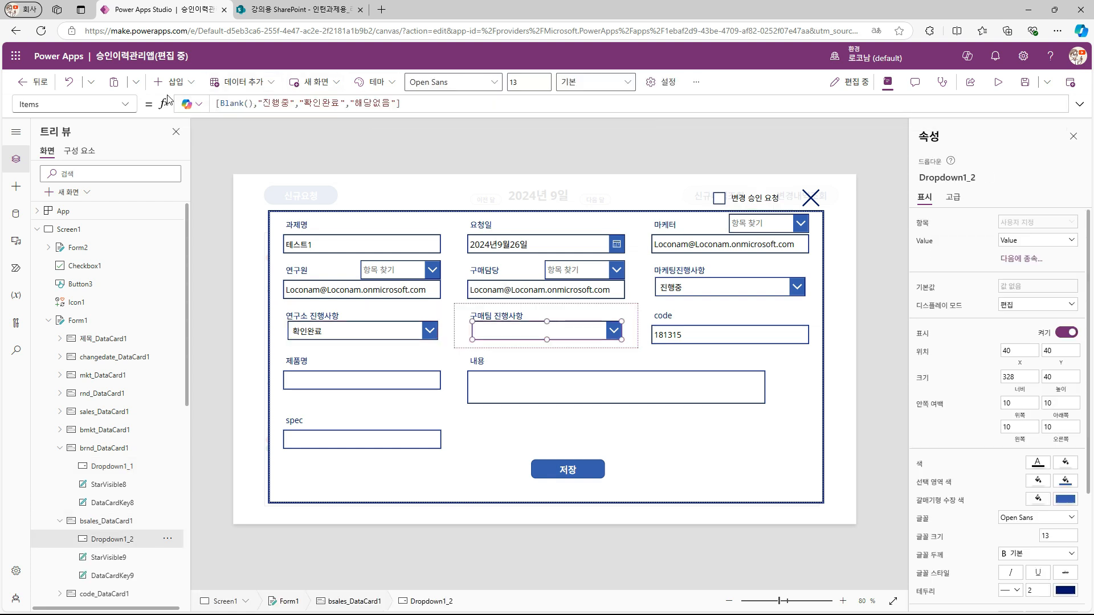
Step: Preview the app, toggle 변경 승인 요청 on and off in the 테스트1 form and close the form
{"action": "key", "text": "F5"}
{"action": "left_click", "coordinate": [782, 137]}
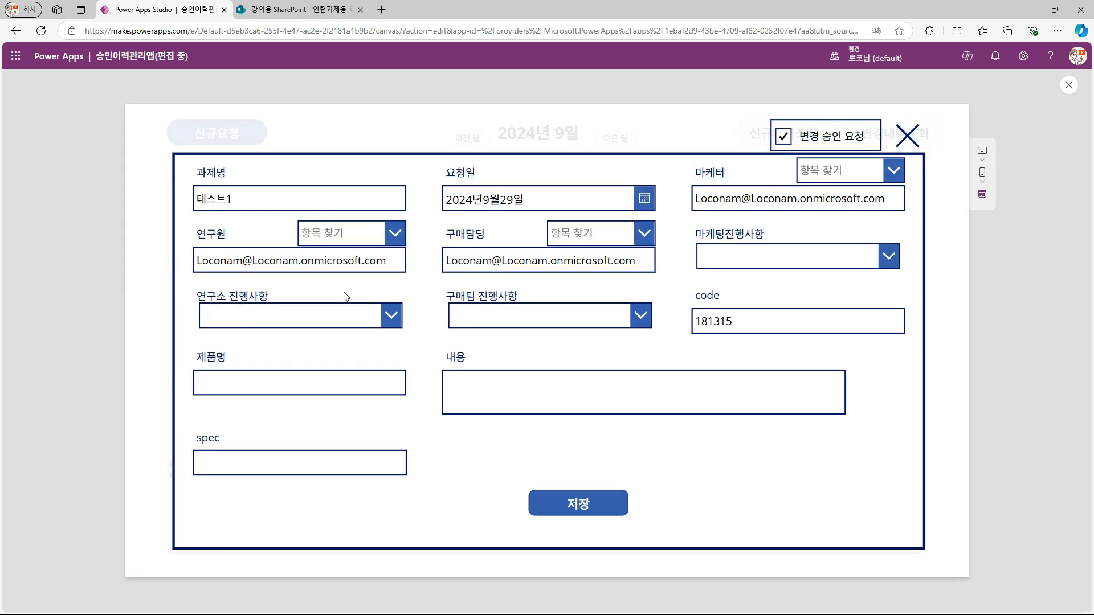
{"action": "left_click", "coordinate": [783, 136]}
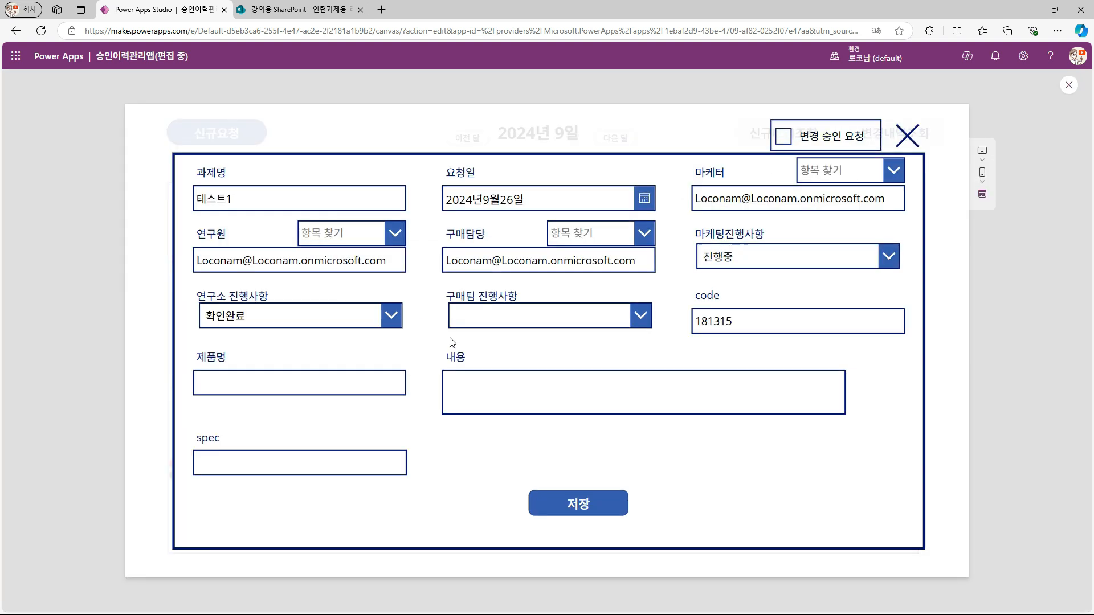
{"action": "left_click", "coordinate": [907, 135]}
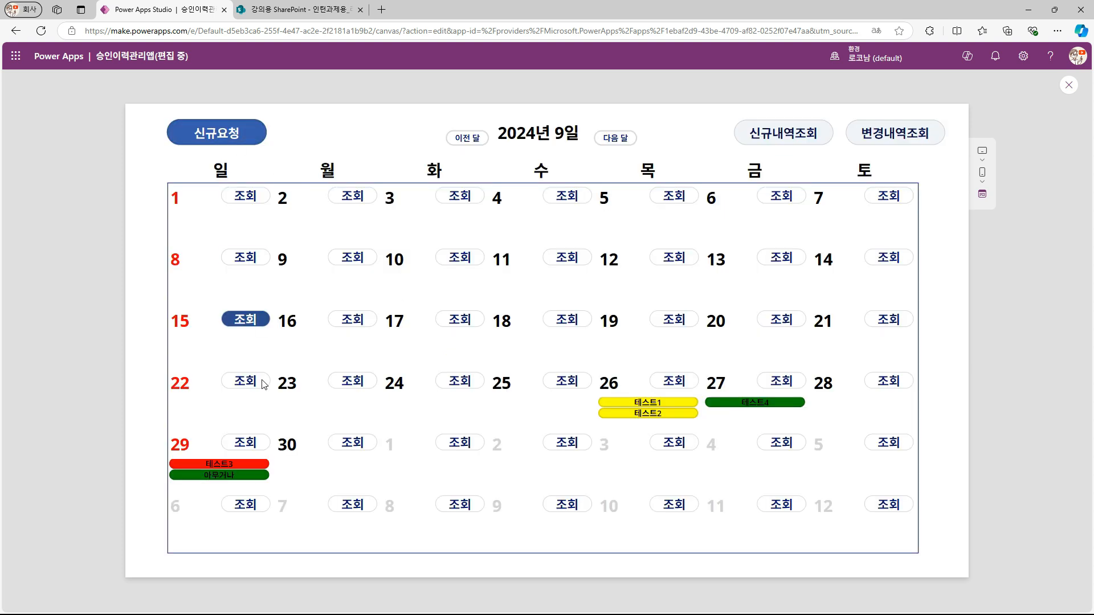
Step: Assign a 구매담당 and a 연구원 to the 아무거나 request on the 29th and save it
{"action": "left_click", "coordinate": [228, 478]}
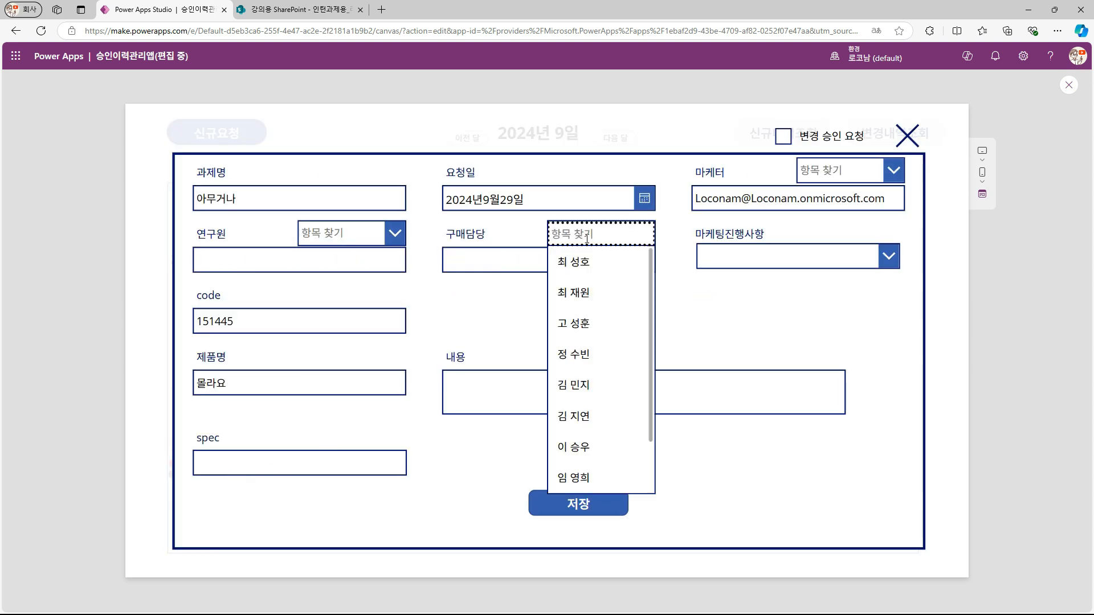
{"action": "left_click", "coordinate": [641, 231]}
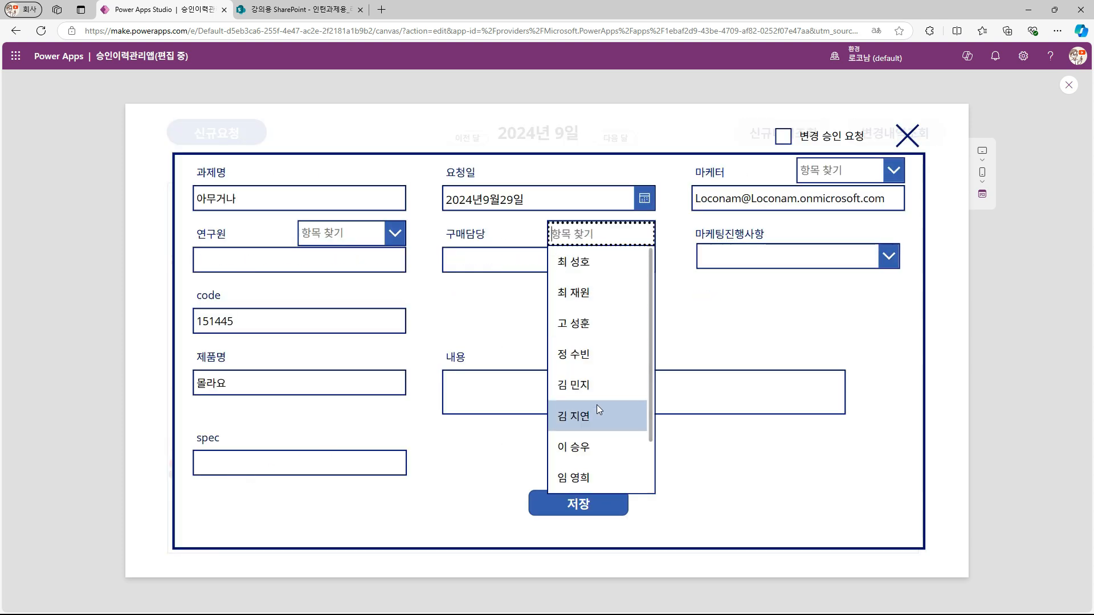
{"action": "left_click", "coordinate": [609, 478]}
{"action": "left_click", "coordinate": [342, 233]}
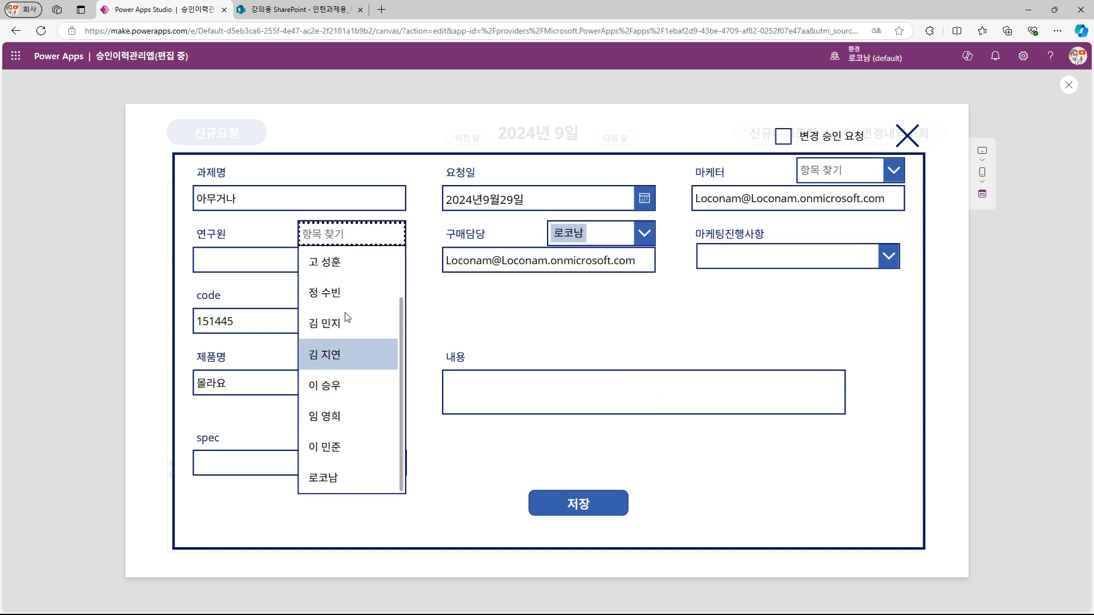
{"action": "left_click", "coordinate": [341, 476]}
{"action": "left_click", "coordinate": [609, 507]}
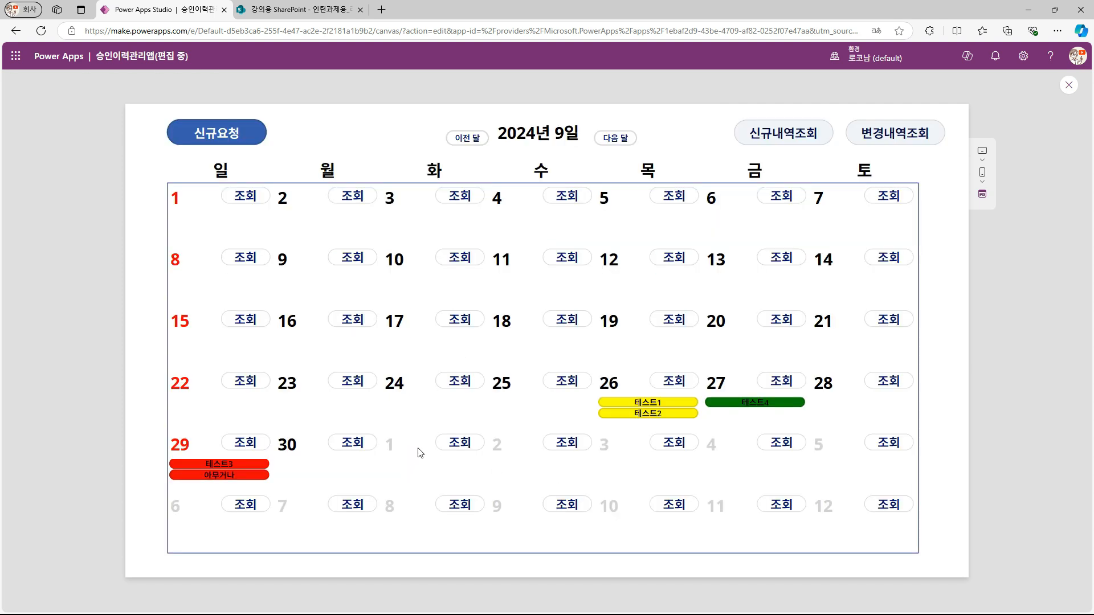
Step: Set the 마케팅, 연구소 and 구매팀 진행사항 of the 아무거나 request to 확인완료 and save it
{"action": "left_click", "coordinate": [266, 476]}
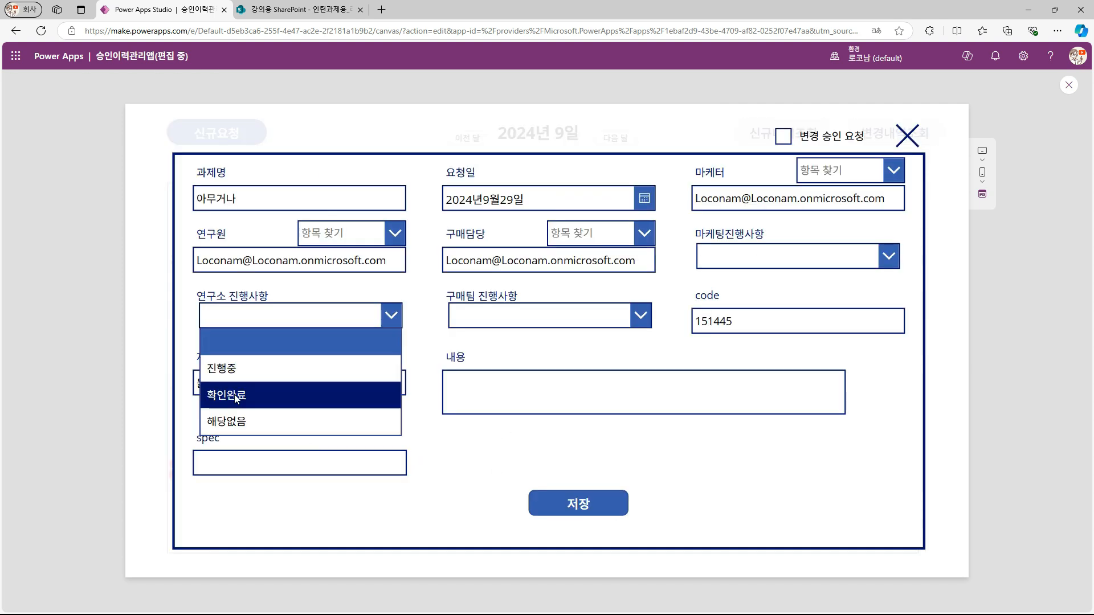
{"action": "left_click", "coordinate": [723, 256]}
{"action": "left_click", "coordinate": [746, 311]}
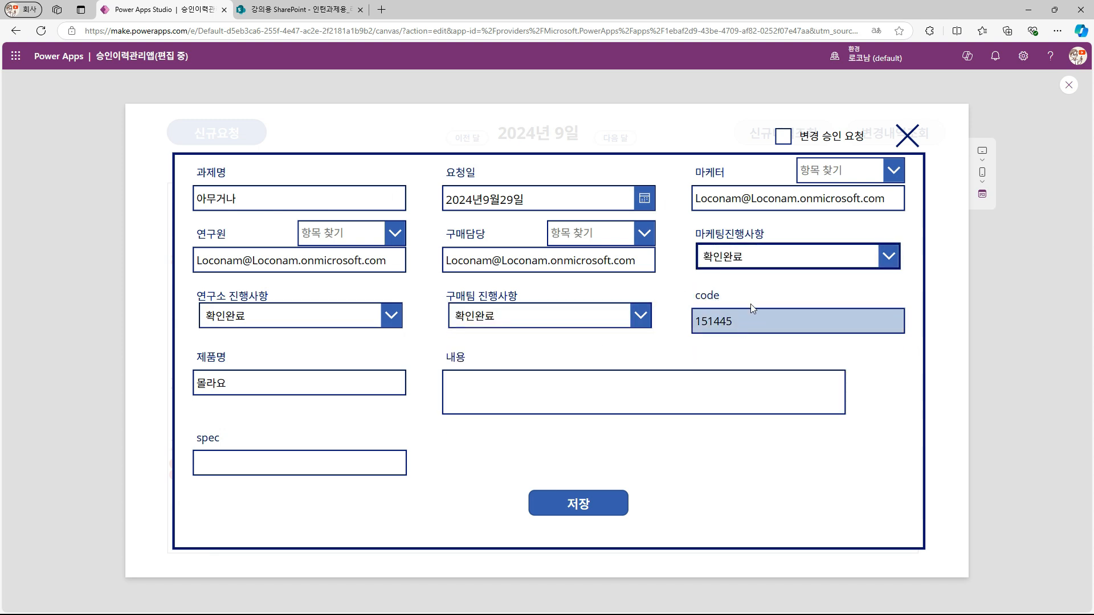
{"action": "left_click", "coordinate": [588, 511]}
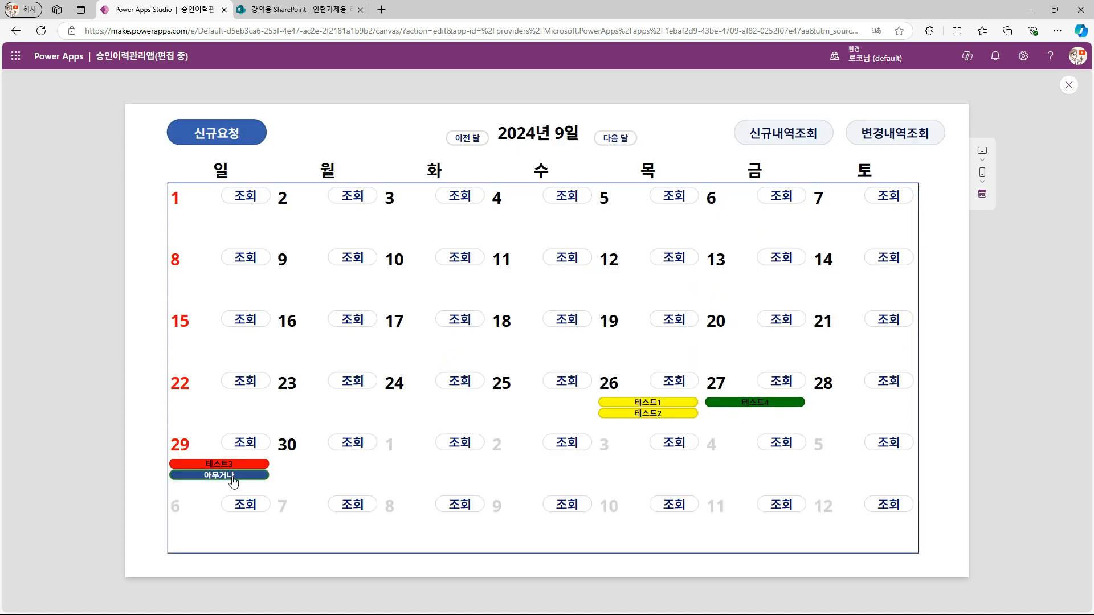
Step: Reopen the 아무거나 request, turn on 변경 승인 요청 and save it
{"action": "left_click", "coordinate": [216, 481]}
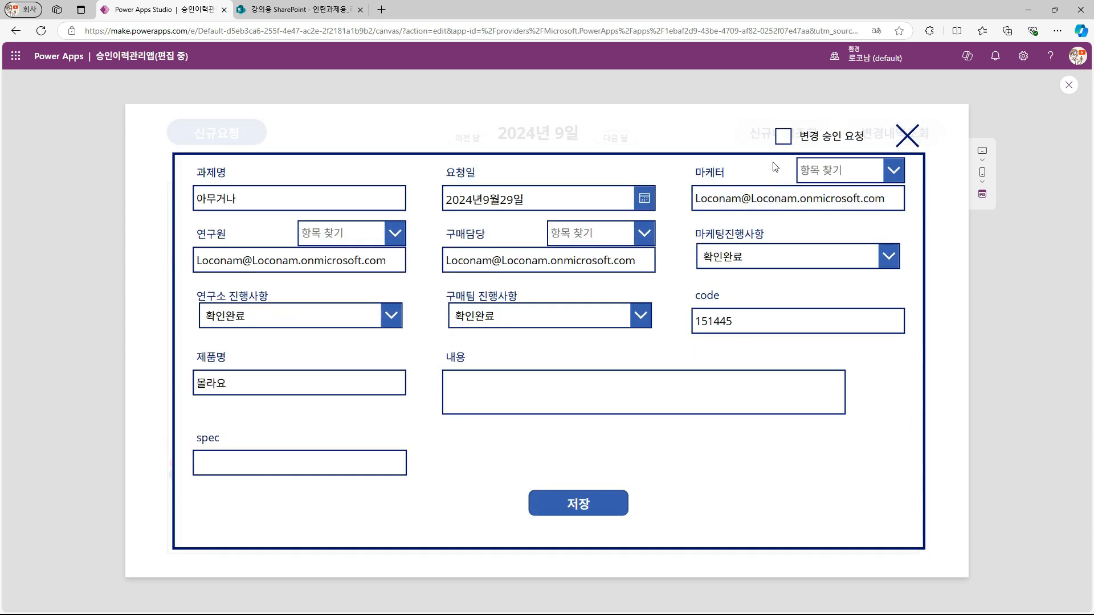
{"action": "left_click", "coordinate": [784, 137]}
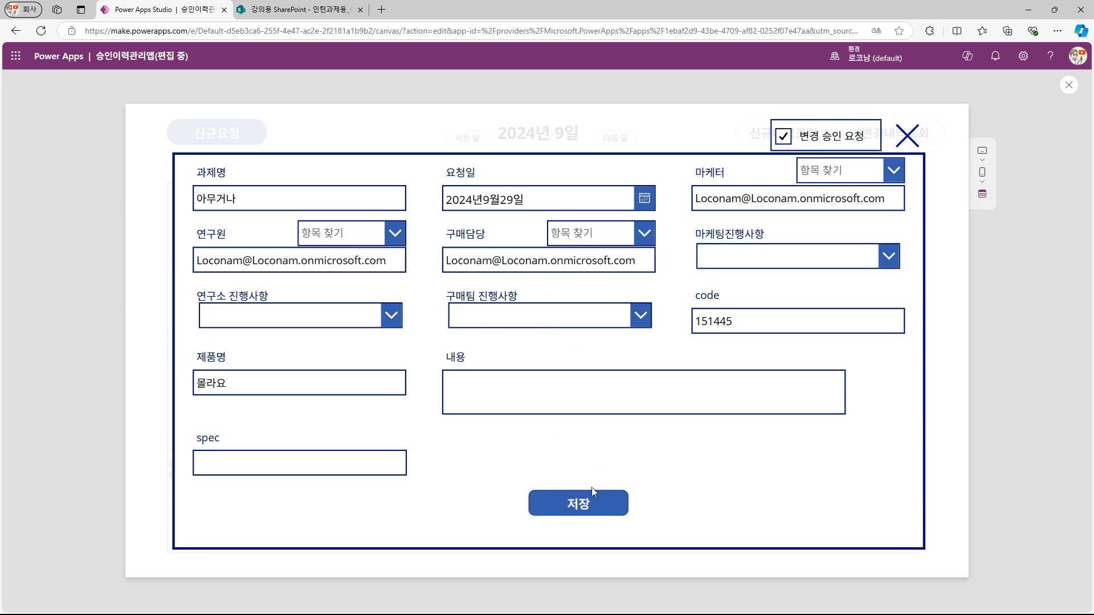
{"action": "left_click", "coordinate": [584, 508]}
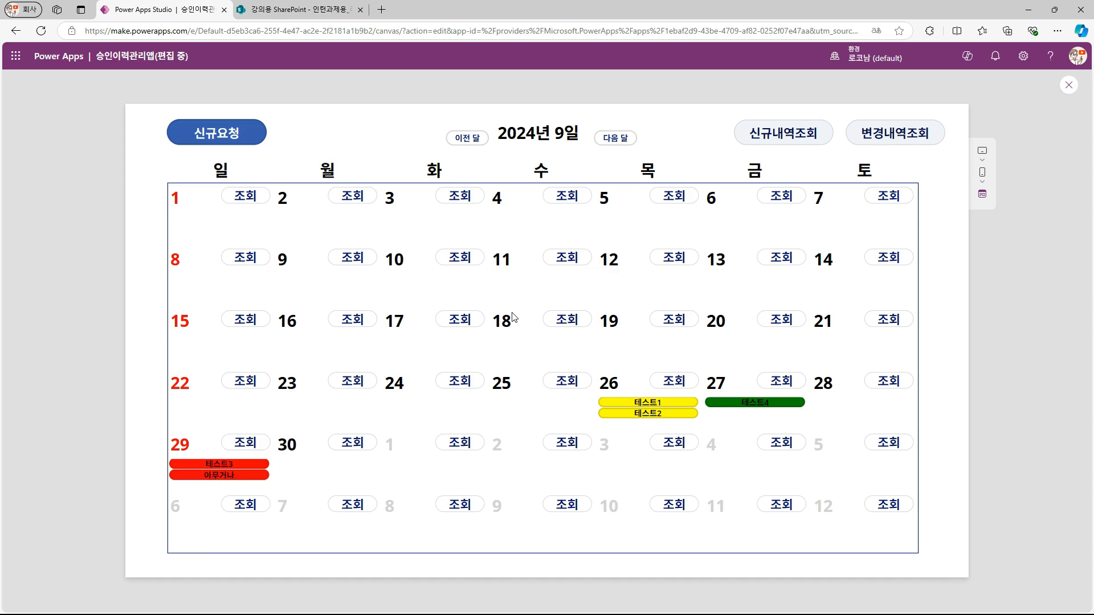
Step: Check the 변경내역조회 screen in preview, return to the calendar and leave the preview
{"action": "key", "text": "Escape"}
{"action": "left_click", "coordinate": [1003, 83]}
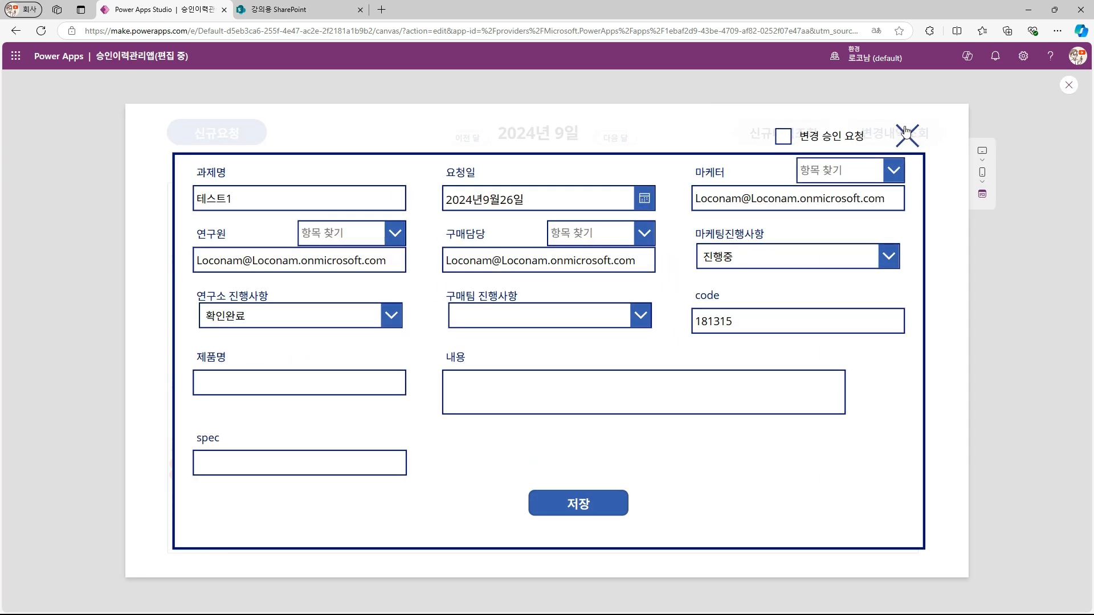
{"action": "left_click", "coordinate": [900, 136]}
{"action": "left_click", "coordinate": [896, 137]}
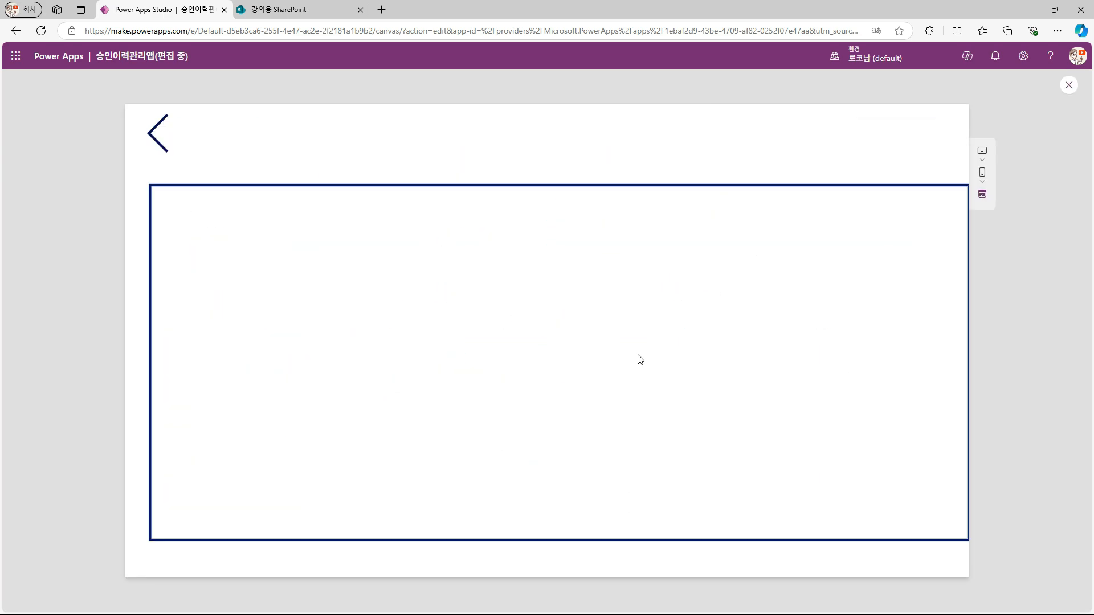
{"action": "left_click", "coordinate": [156, 133]}
{"action": "left_click", "coordinate": [1069, 84]}
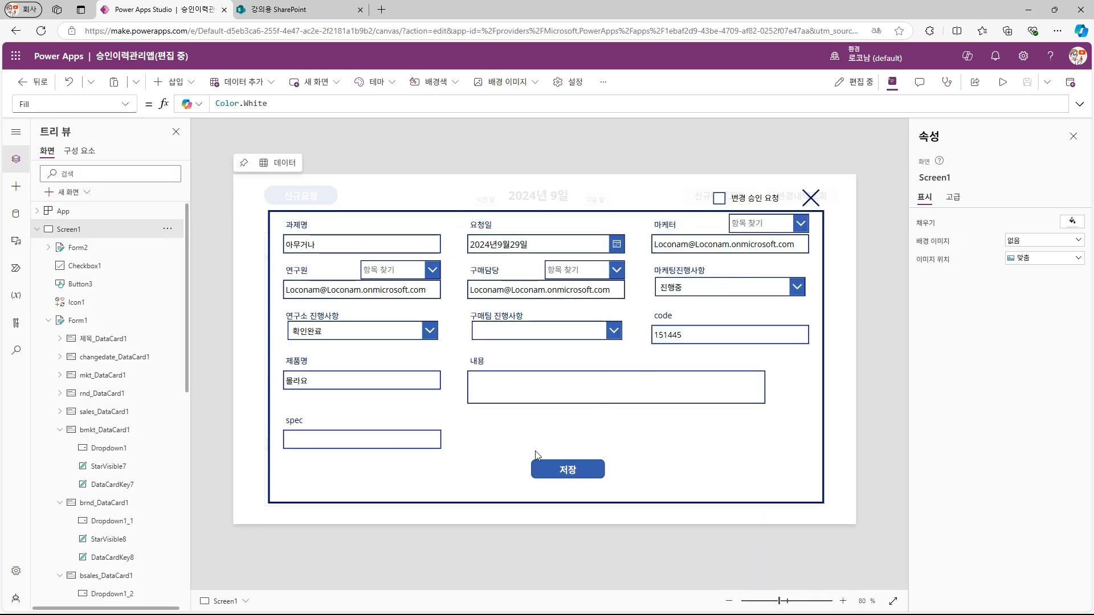
Step: Set the default mode of Form2 on Screen1 to 새로 만들기
{"action": "left_click", "coordinate": [705, 349]}
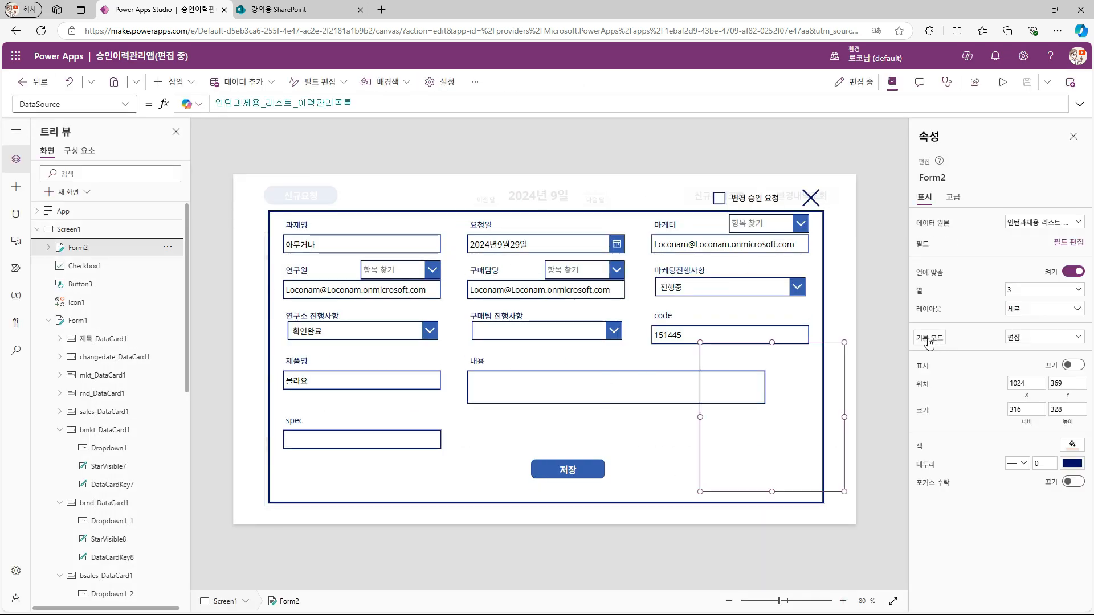
{"action": "left_click", "coordinate": [1029, 343]}
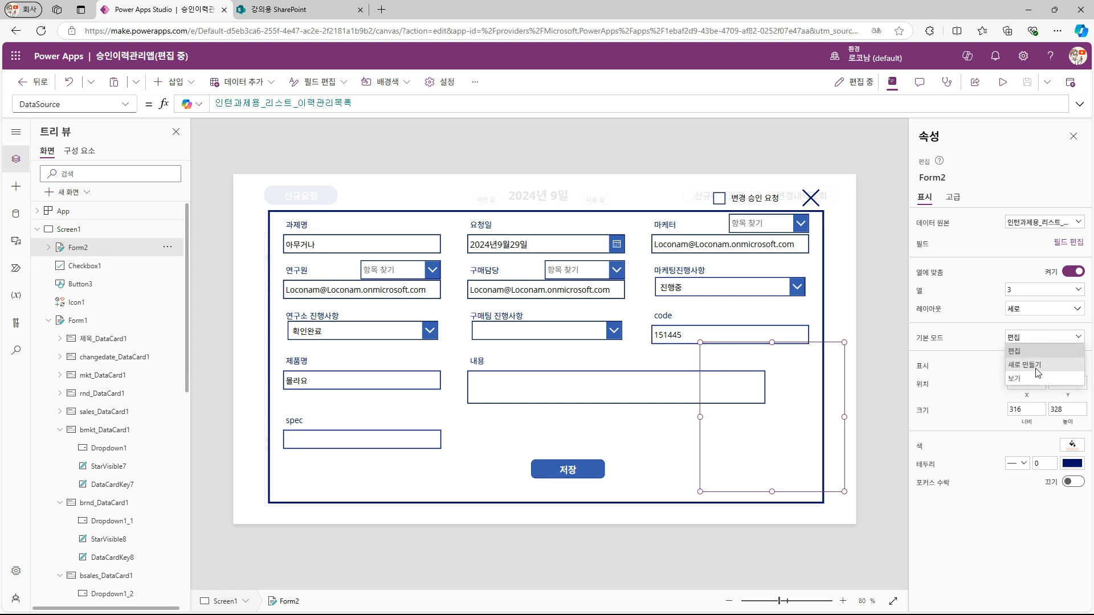
{"action": "left_click", "coordinate": [1025, 365]}
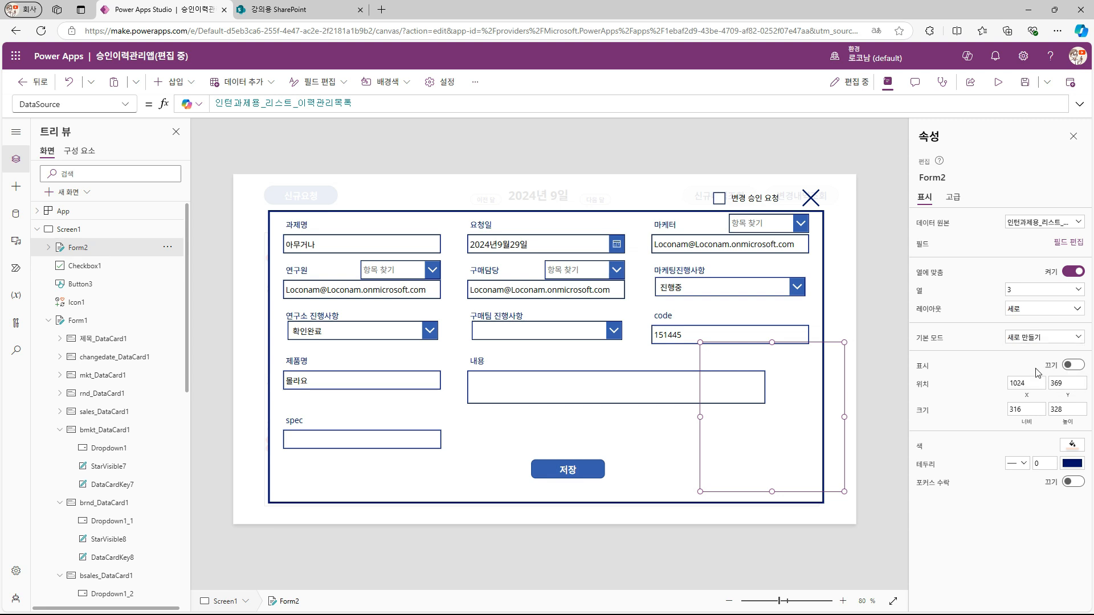
{"action": "left_click", "coordinate": [873, 313]}
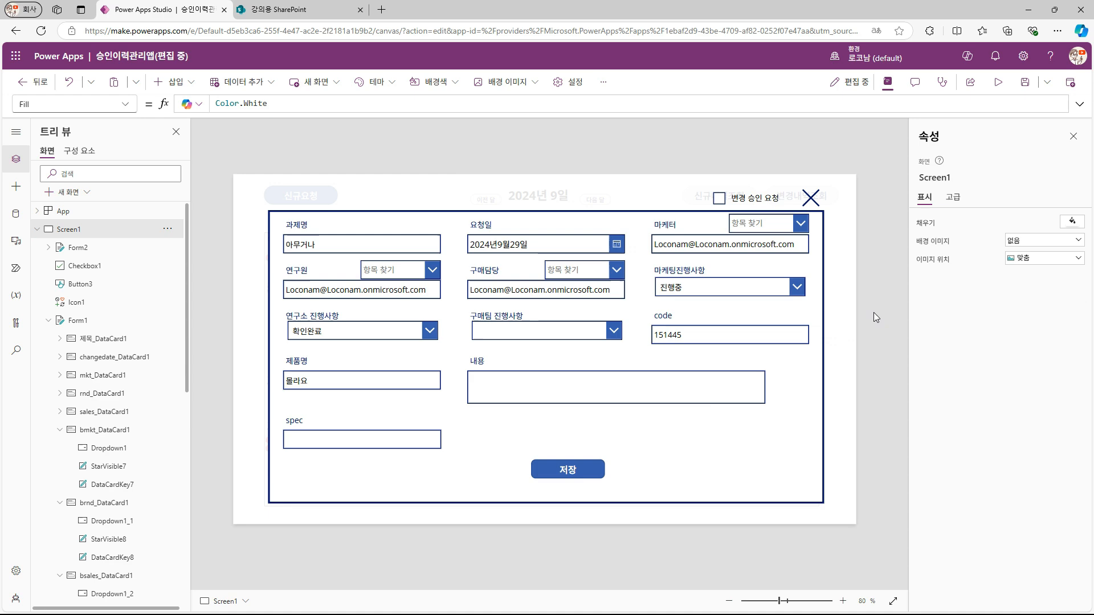
Step: Submit the 아무거나 request with 변경 승인 요청 turned on in preview and check its entry in the 변경내역조회 screen
{"action": "left_click", "coordinate": [997, 82]}
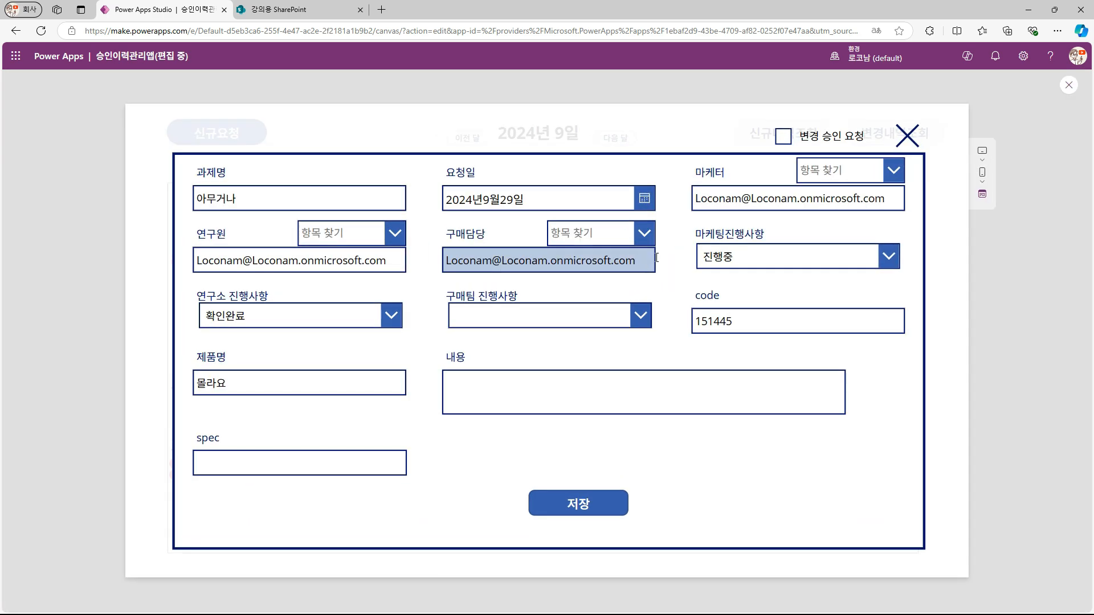
{"action": "left_click", "coordinate": [782, 137]}
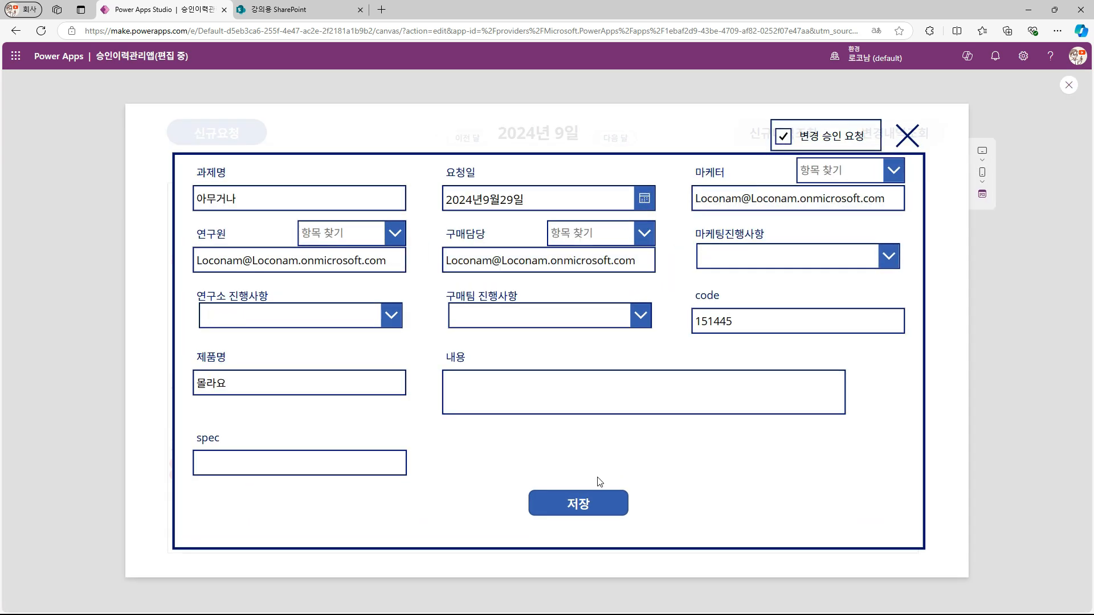
{"action": "left_click", "coordinate": [571, 503]}
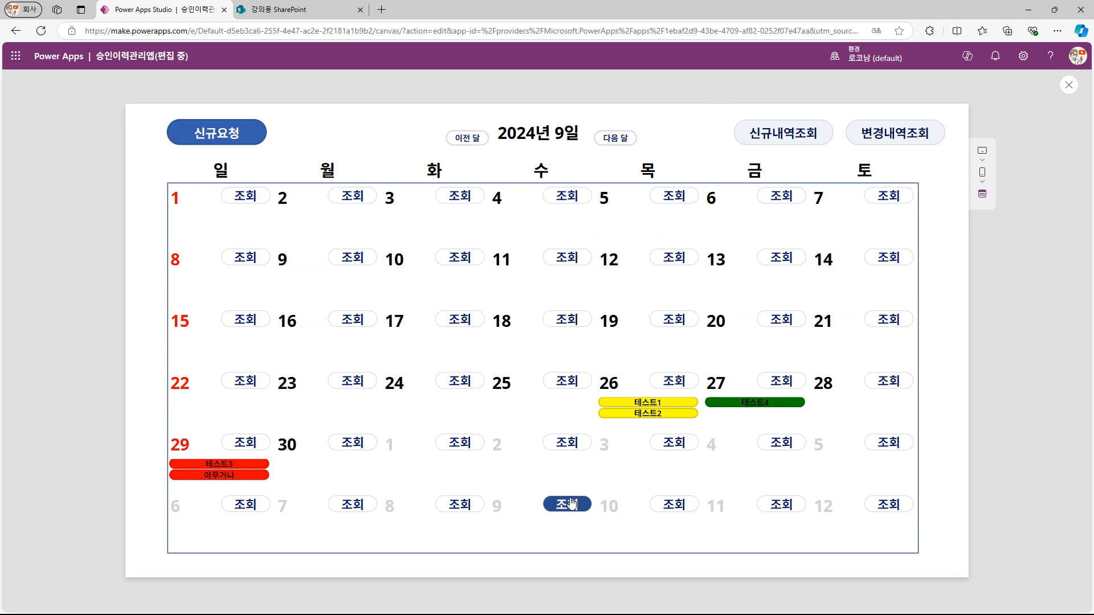
{"action": "left_click", "coordinate": [898, 145]}
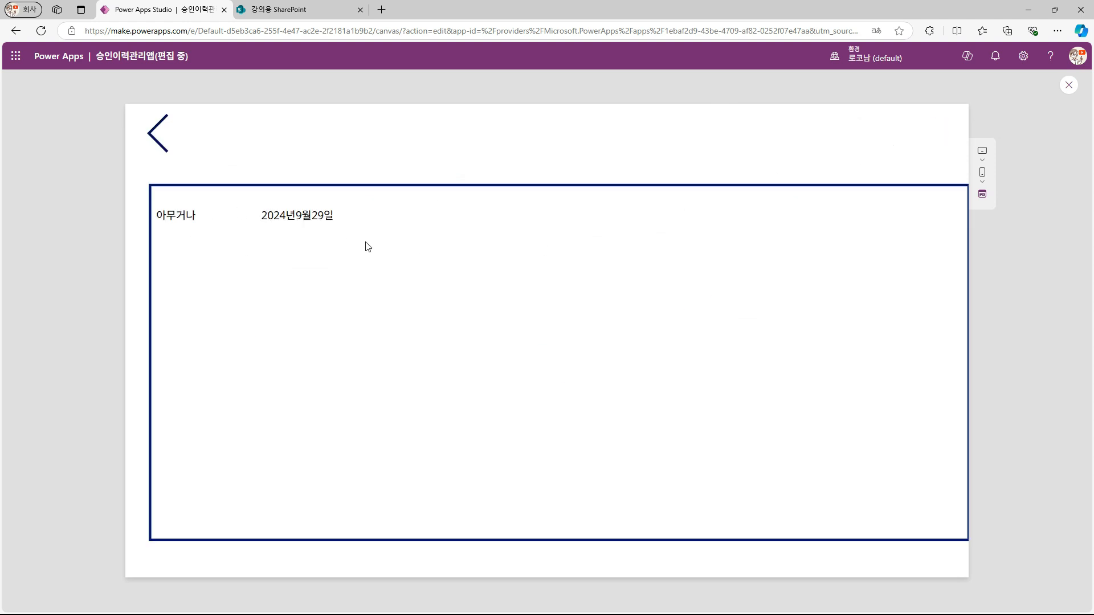
{"action": "left_click", "coordinate": [160, 136]}
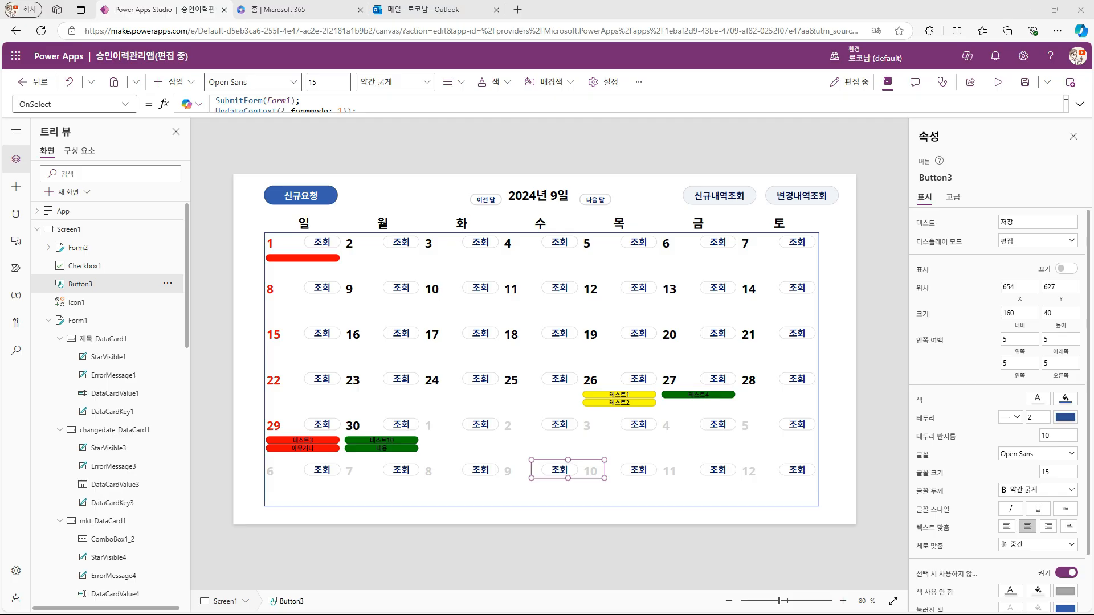
Step: Open a new request on the canvas and choose the same person for 마케터, 연구원 and 구매담당
{"action": "left_click", "coordinate": [312, 198], "text": "alt"}
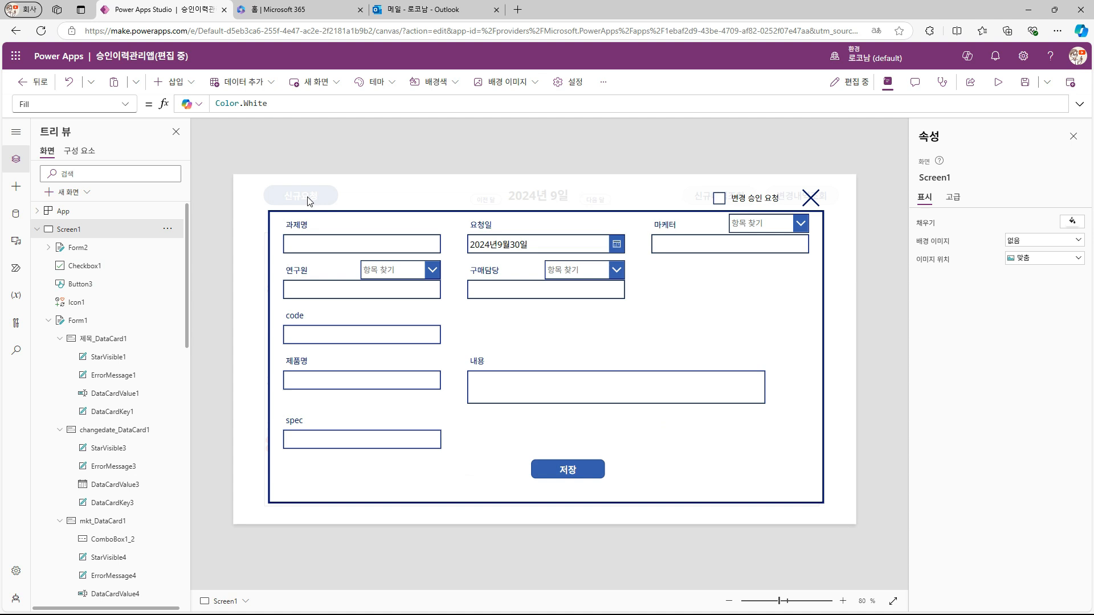
{"action": "left_click", "coordinate": [800, 224], "text": "alt"}
{"action": "left_click", "coordinate": [758, 404], "text": "alt"}
{"action": "left_click", "coordinate": [399, 270], "text": "alt"}
{"action": "scroll", "coordinate": [400, 380], "scroll_direction": "down", "scroll_amount": 3}
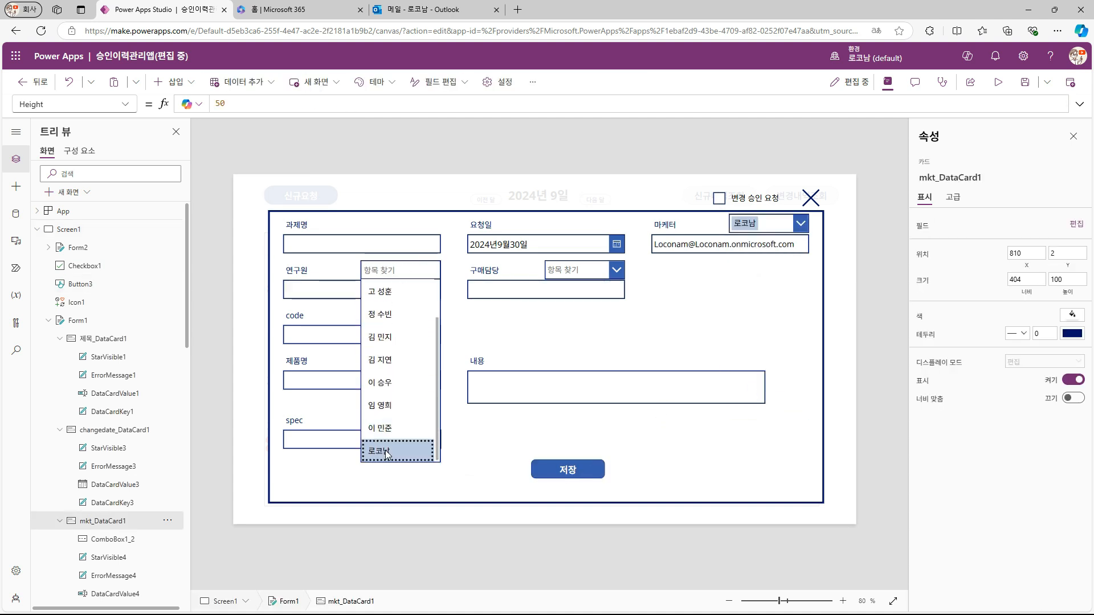
{"action": "left_click", "coordinate": [385, 448], "text": "alt"}
{"action": "left_click", "coordinate": [581, 270], "text": "alt"}
{"action": "scroll", "coordinate": [576, 399], "scroll_direction": "down", "scroll_amount": 3}
{"action": "left_click", "coordinate": [567, 448], "text": "alt"}
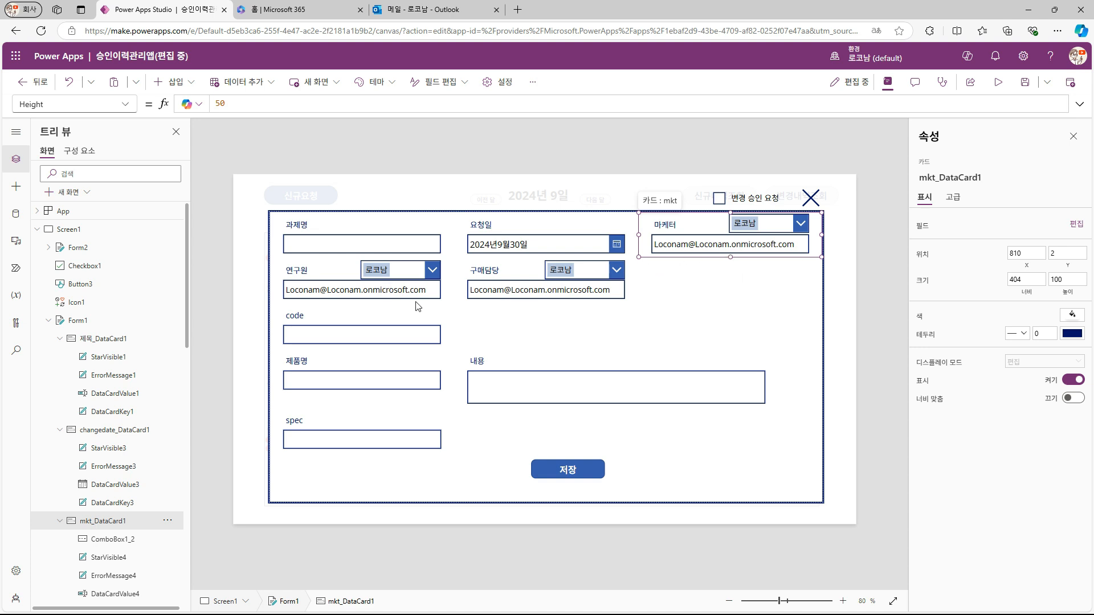
Step: Move the If(Checkbox1.Value,SubmitForm(Form2)) line to the start of the 저장 button's OnSelect formula
{"action": "left_click", "coordinate": [723, 245]}
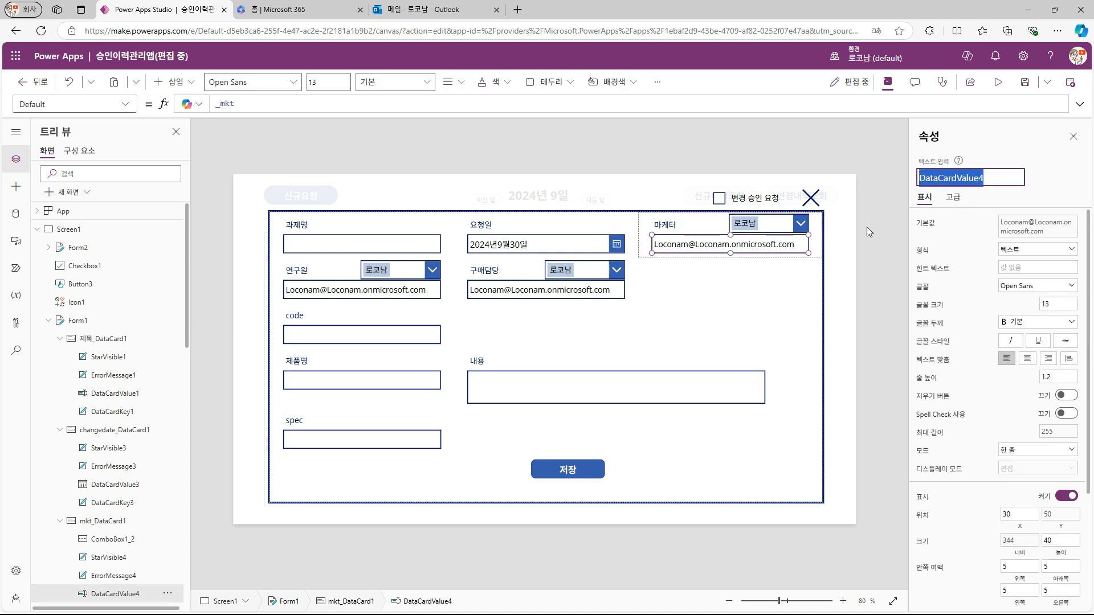
{"action": "left_click", "coordinate": [867, 264]}
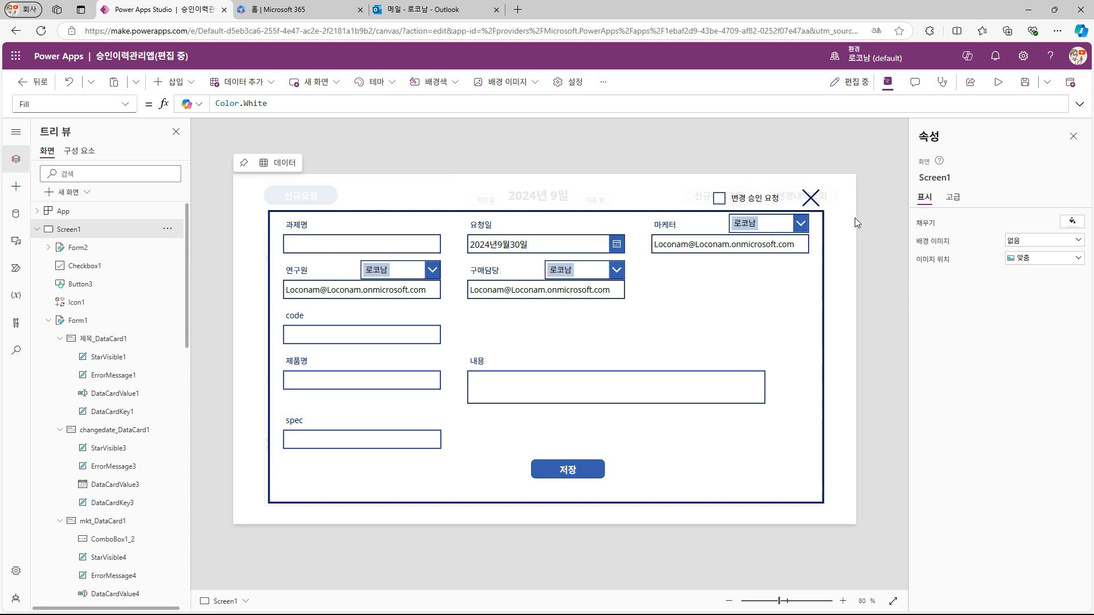
{"action": "left_click", "coordinate": [568, 470]}
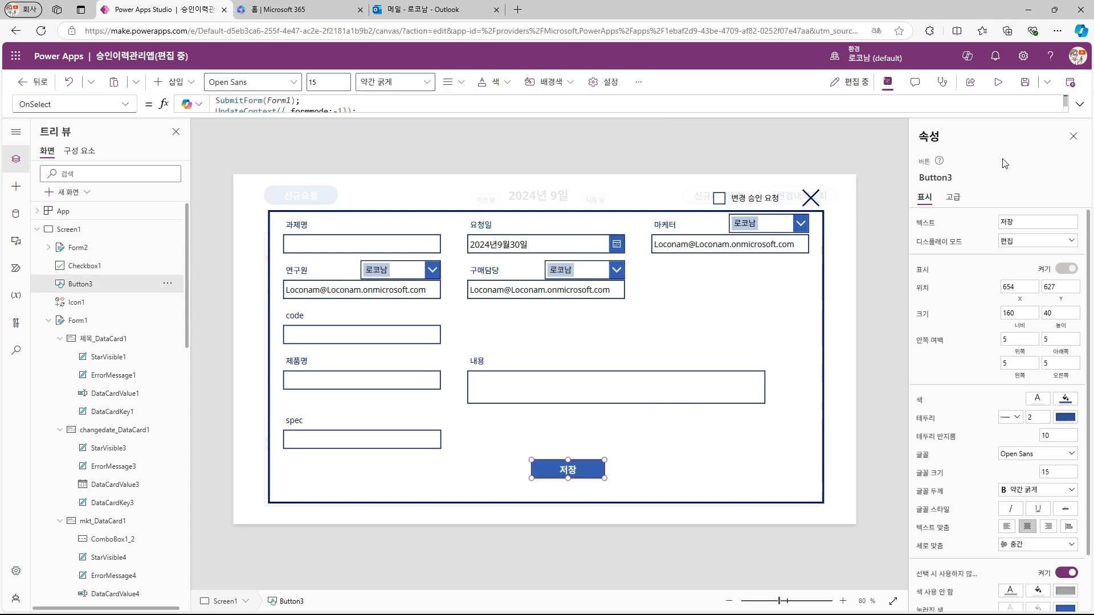
{"action": "left_click", "coordinate": [343, 106]}
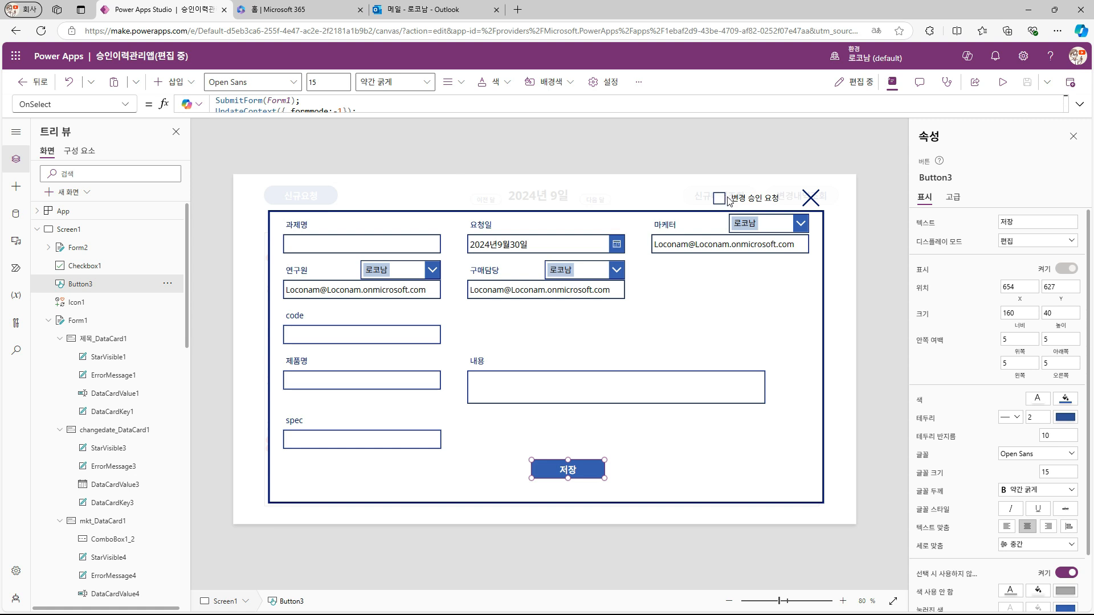
{"action": "left_click", "coordinate": [1080, 104]}
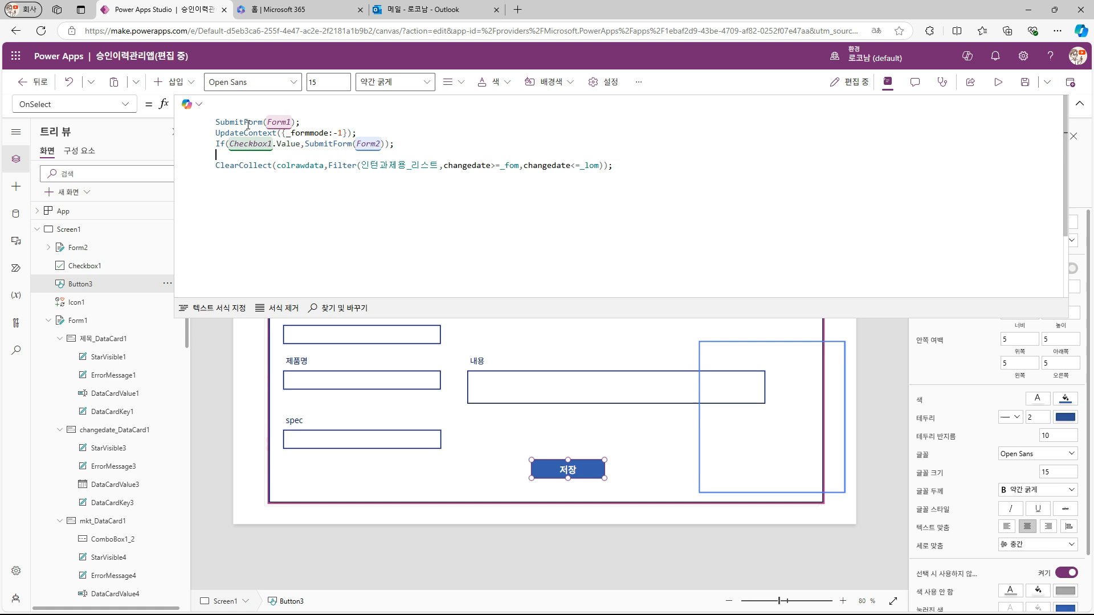
{"action": "key", "text": "Up"}
{"action": "key", "text": "shift+End"}
{"action": "key", "text": "ctrl+x"}
{"action": "key", "text": "ctrl+Home"}
{"action": "key", "text": "ctrl+v"}
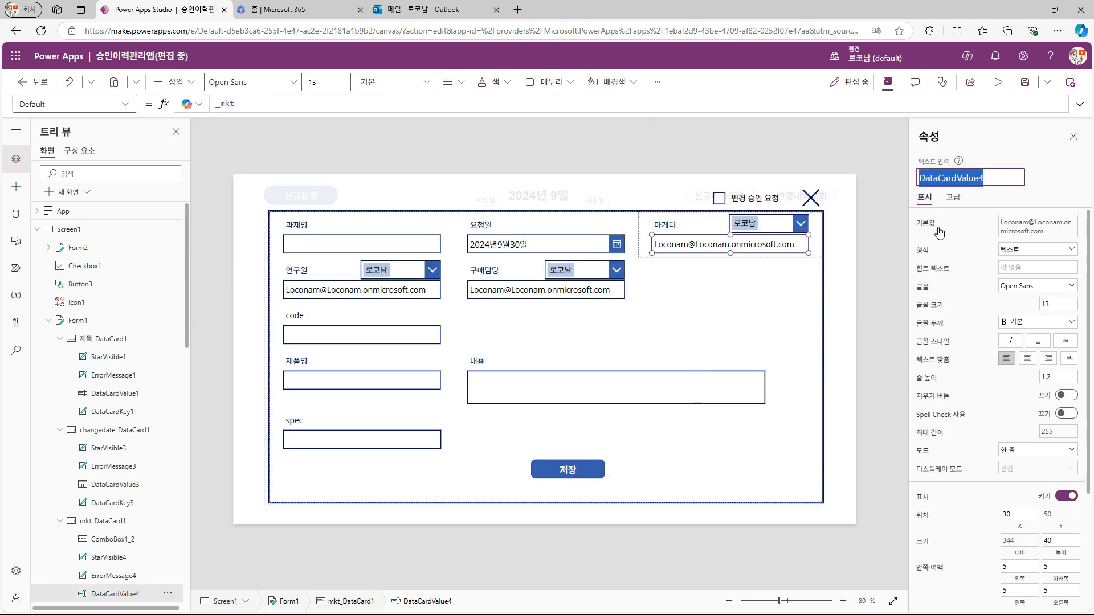
Step: Begin an Office365Outlook.SendEmail call inside the 저장 button's Checkbox1.Value condition, ahead of SubmitForm(Form2)
{"action": "left_click", "coordinate": [567, 475]}
{"action": "left_click", "coordinate": [305, 100]}
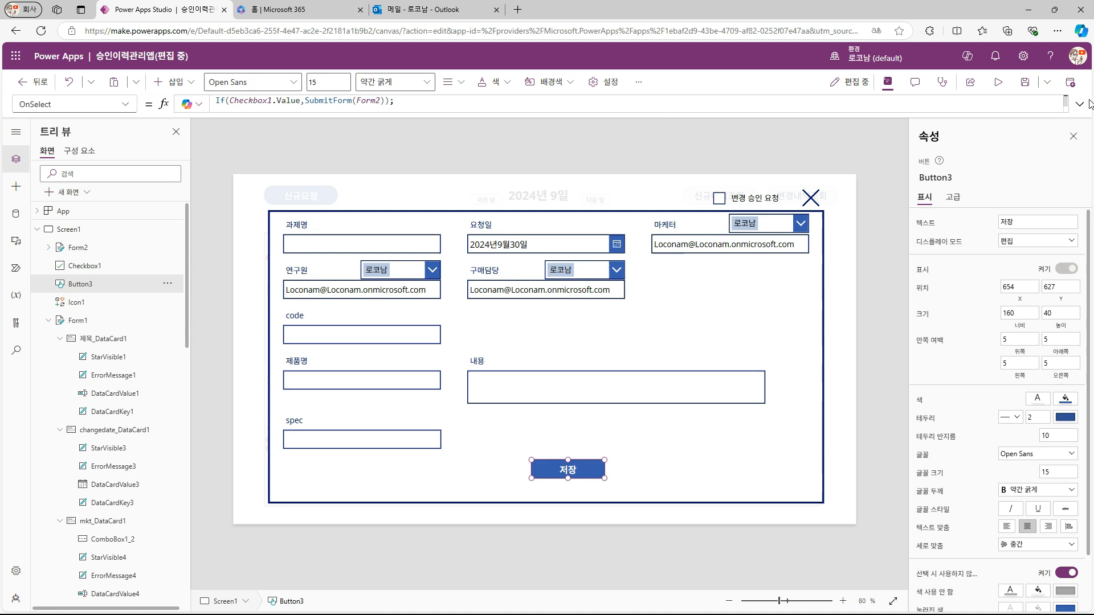
{"action": "key", "text": "Return"}
{"action": "key", "text": "Left"}
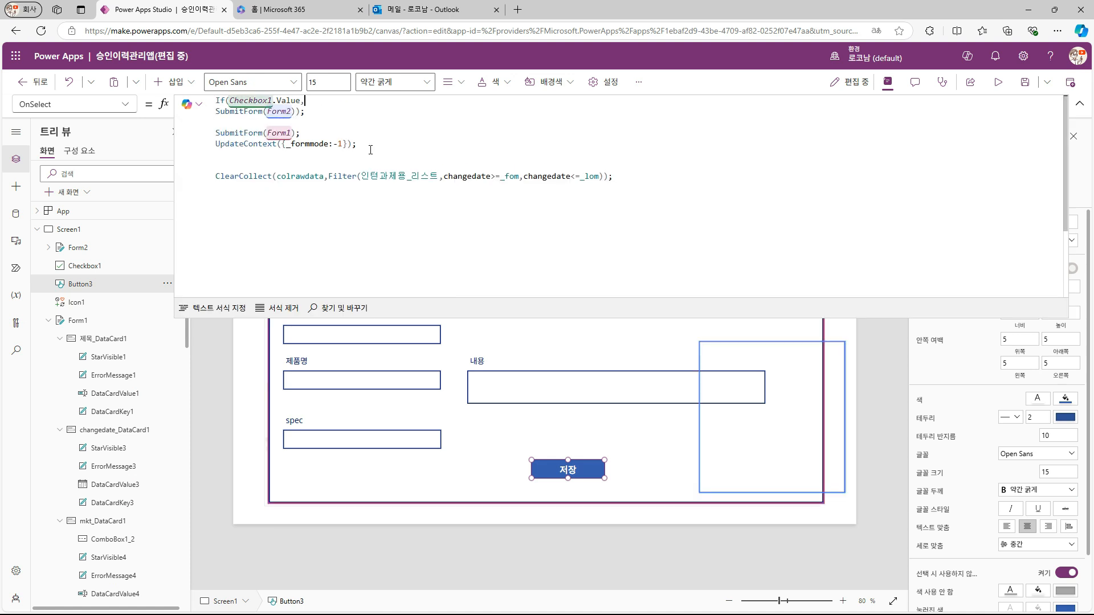
{"action": "key", "text": "Return"}
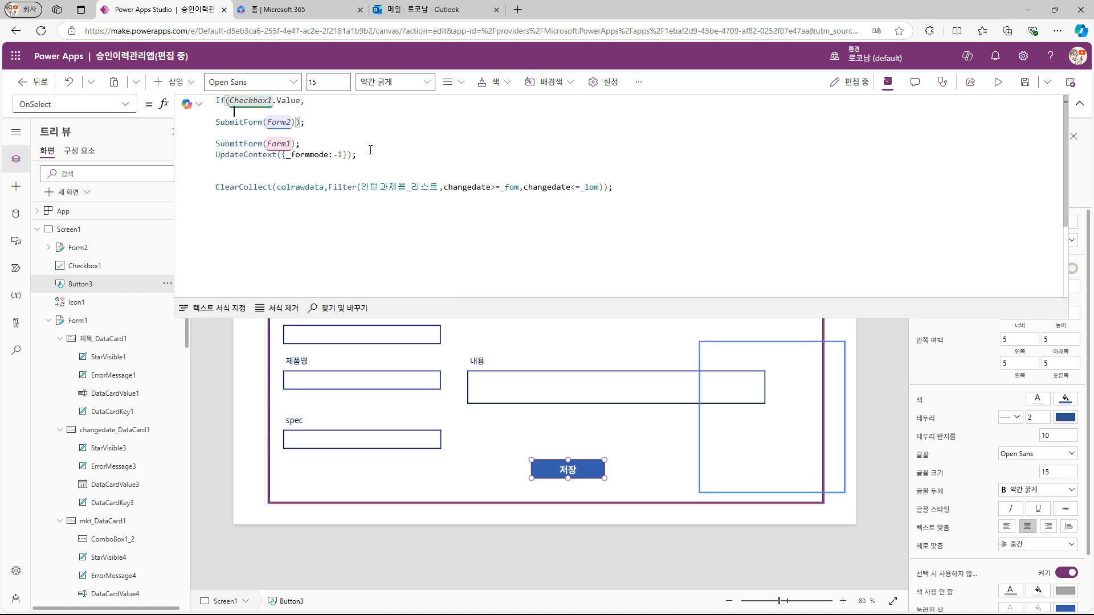
{"action": "type", "text": "Office365Outlook.se"}
{"action": "key", "text": "Down"}
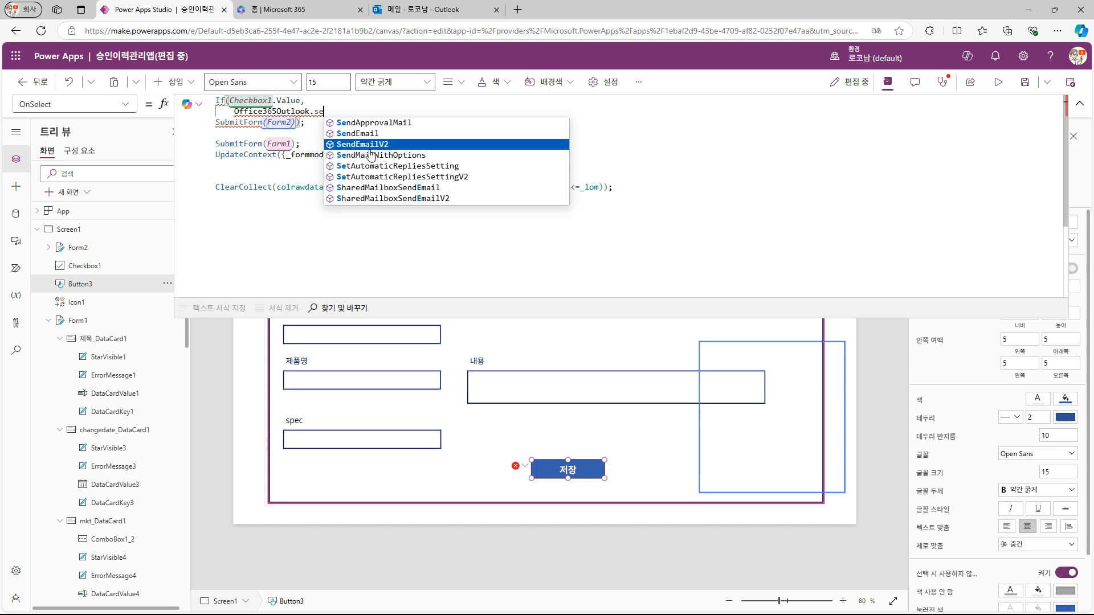
{"action": "key", "text": "Tab"}
{"action": "type", "text": "("}
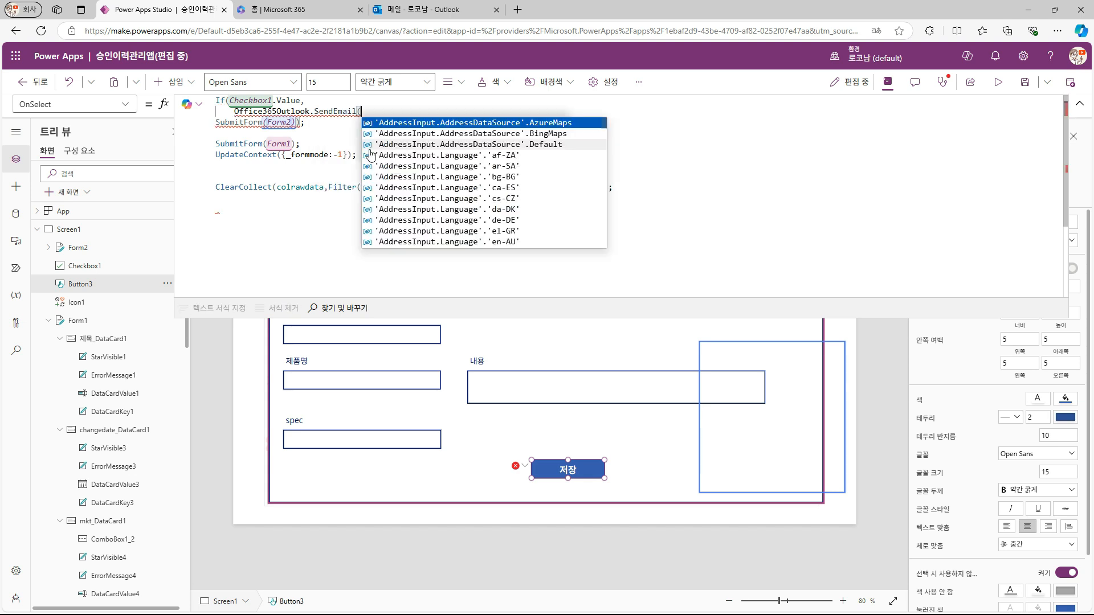
Step: Set the email recipients to DataCardValue4.Text, DataCardValue5.Text and DataCardValue6.Text, joined with semicolons
{"action": "type", "text": "DataCardValue4.Text"}
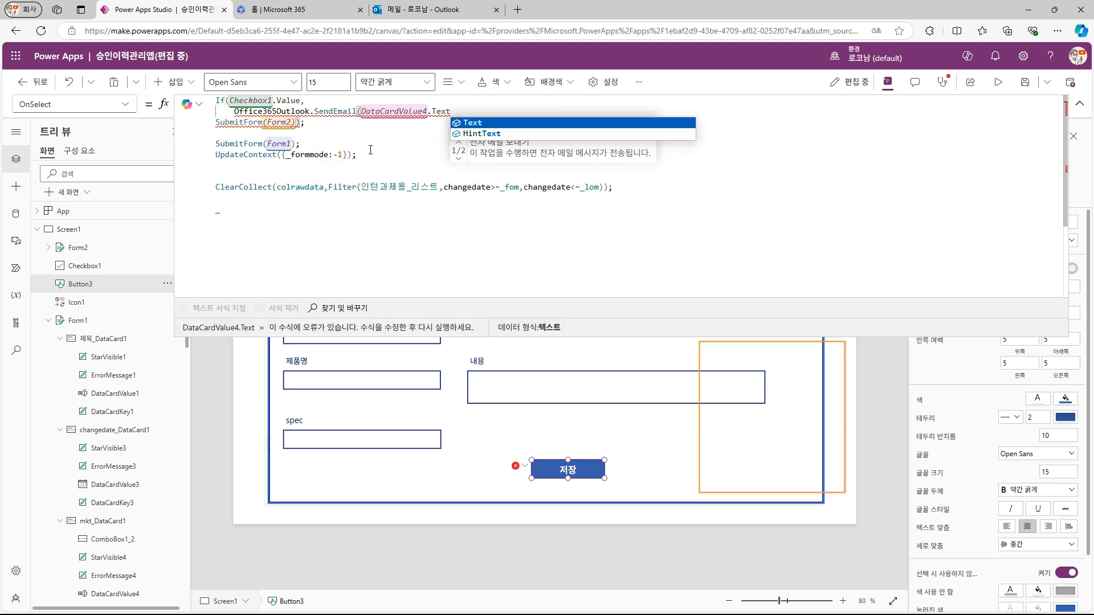
{"action": "type", "text": "&\";"}
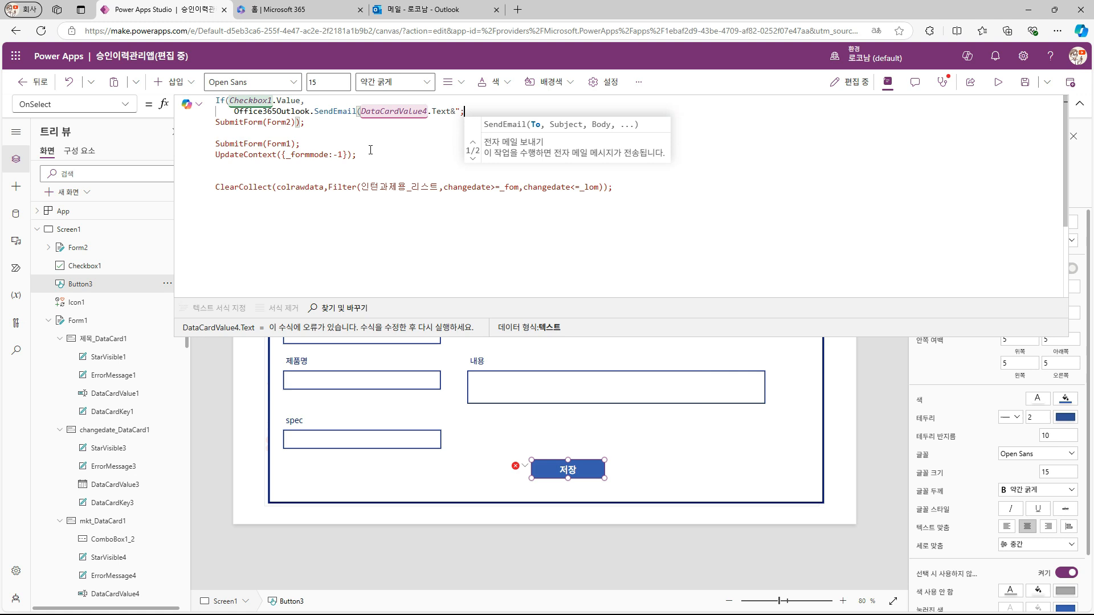
{"action": "type", "text": "\"&"}
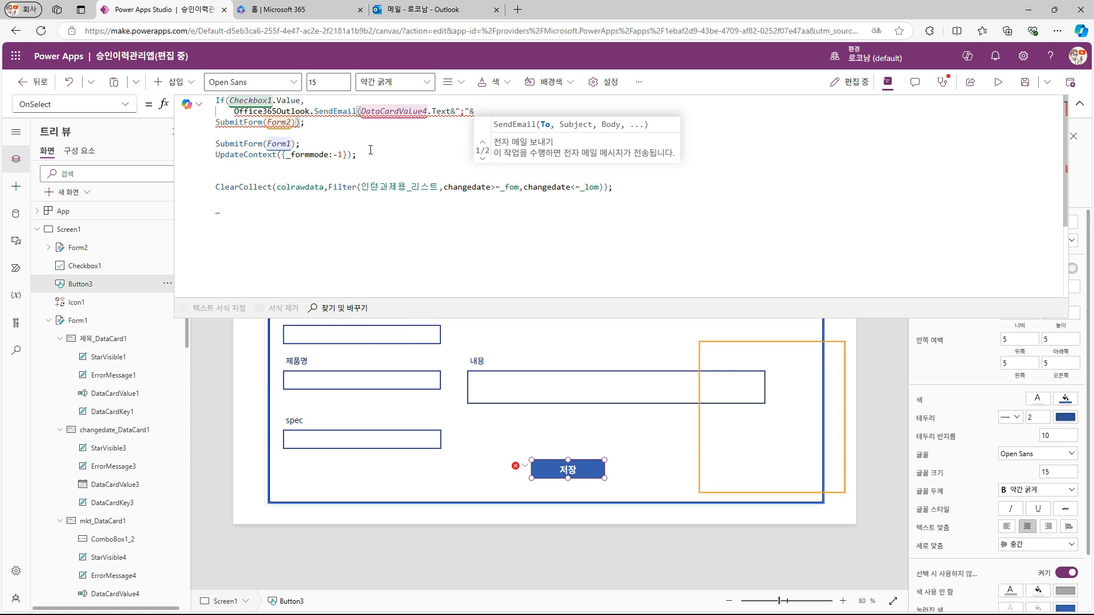
{"action": "type", "text": "DataCardValue5.Text"}
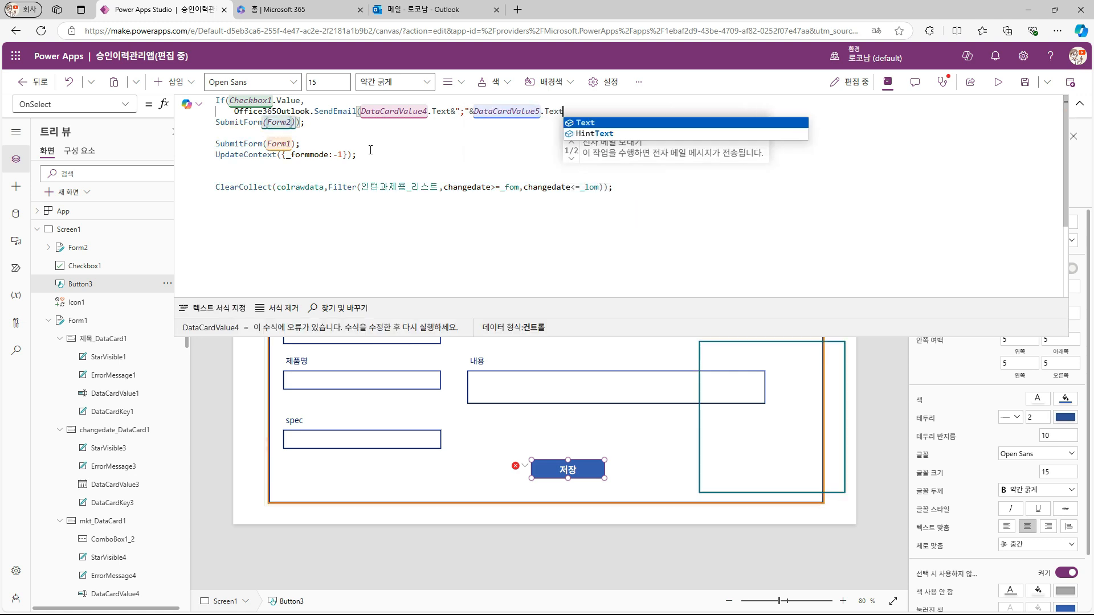
{"action": "type", "text": "&\";\""}
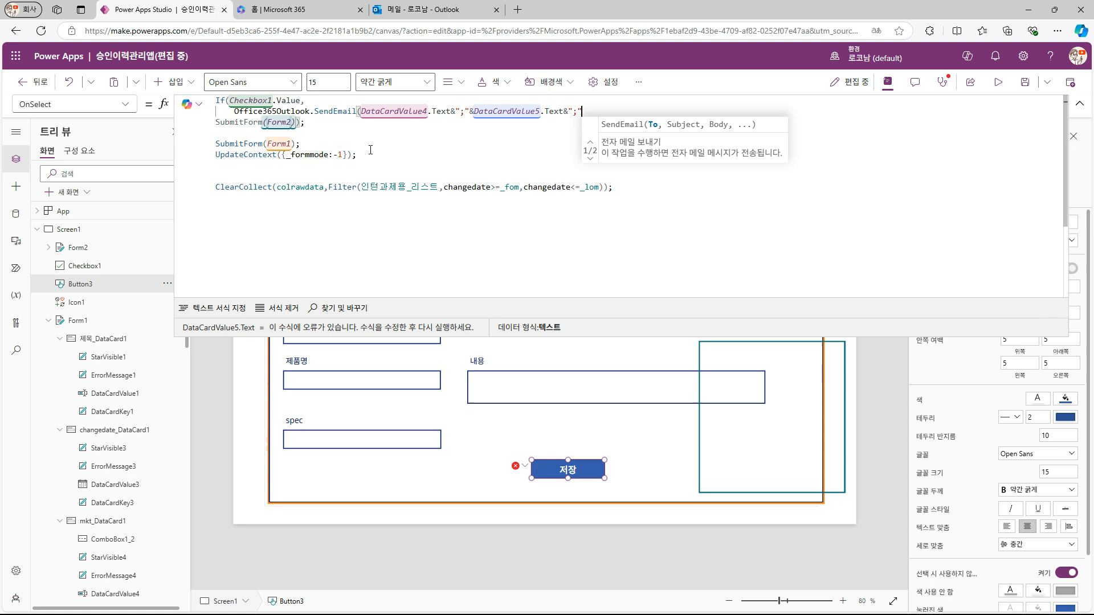
{"action": "type", "text": "&DataCardValue6."}
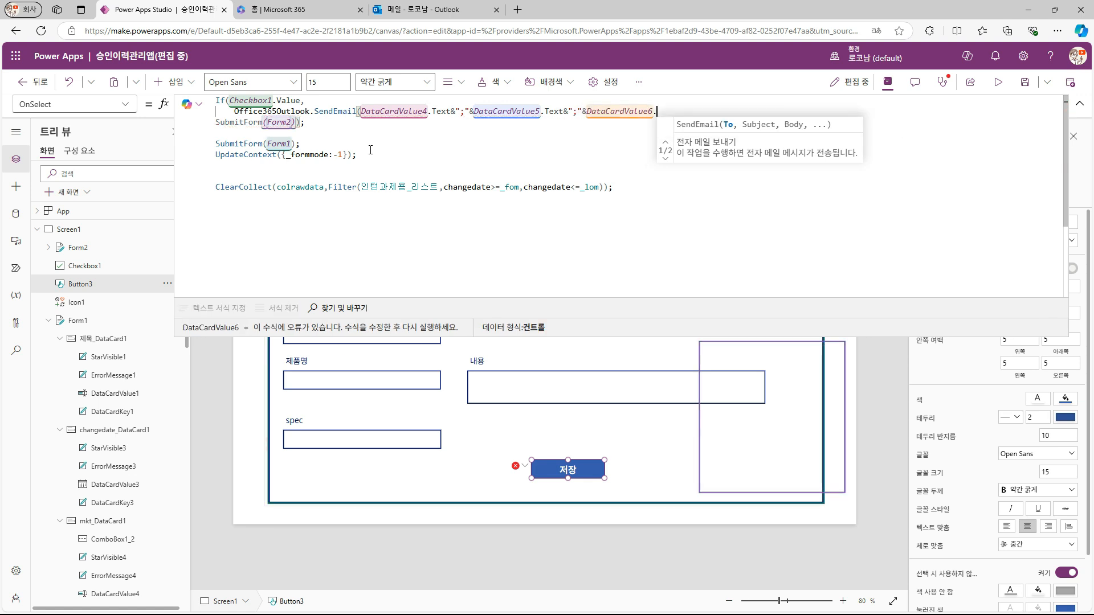
{"action": "type", "text": "Text,"}
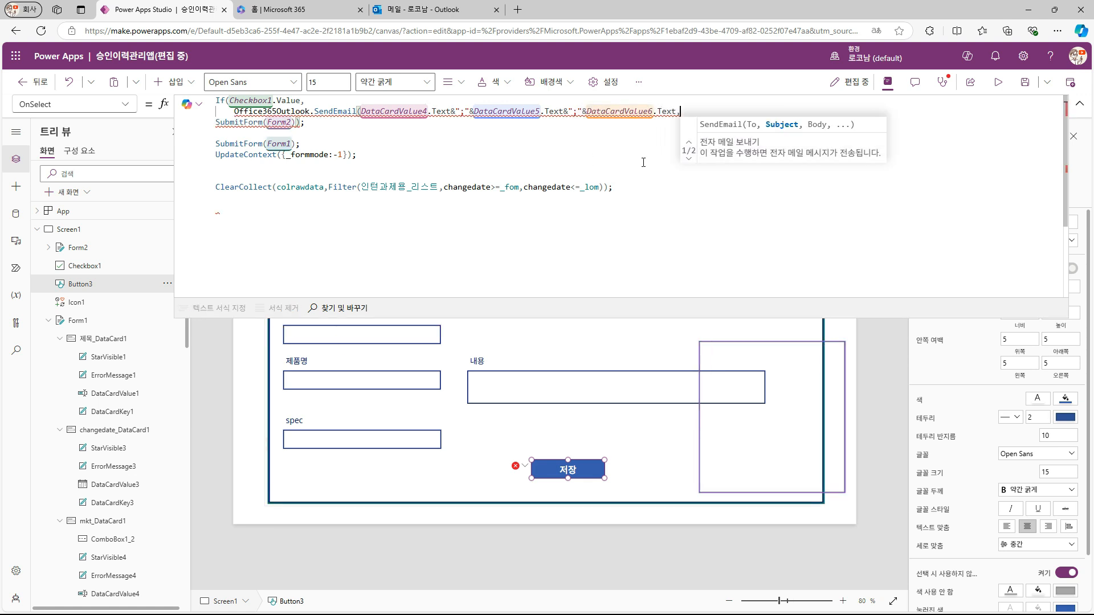
Step: Set the email subject to DataCardValue1.Text&" 과제의 승인요청 메일입니다."
{"action": "left_click", "coordinate": [1079, 104]}
{"action": "left_click", "coordinate": [393, 245]}
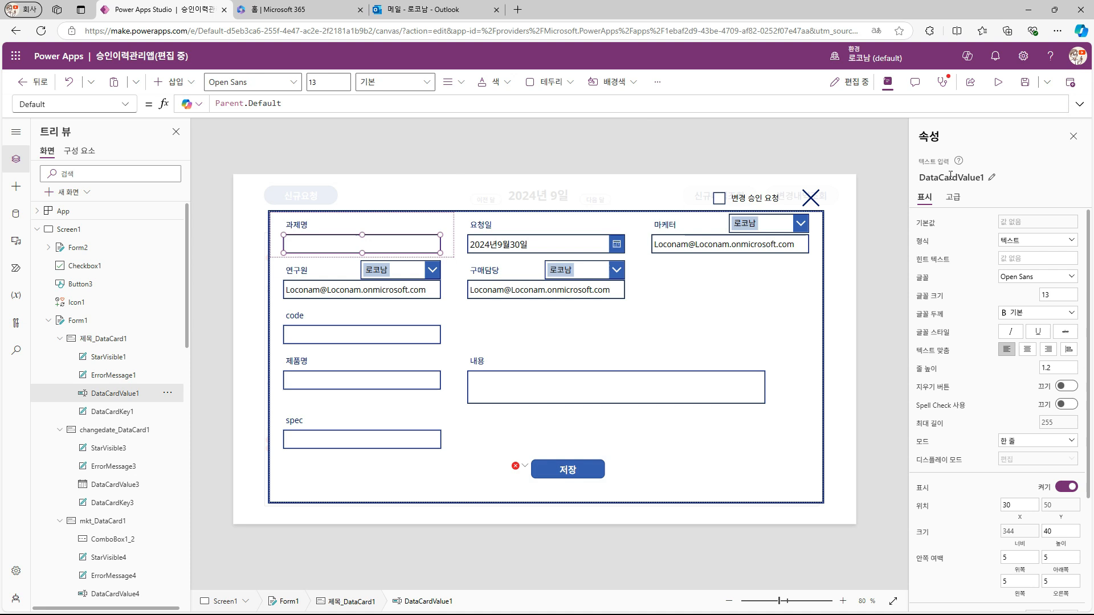
{"action": "left_click", "coordinate": [584, 470]}
{"action": "type", "text": "제의 승인요청 메일입니다.\","}
{"action": "key", "text": "Return"}
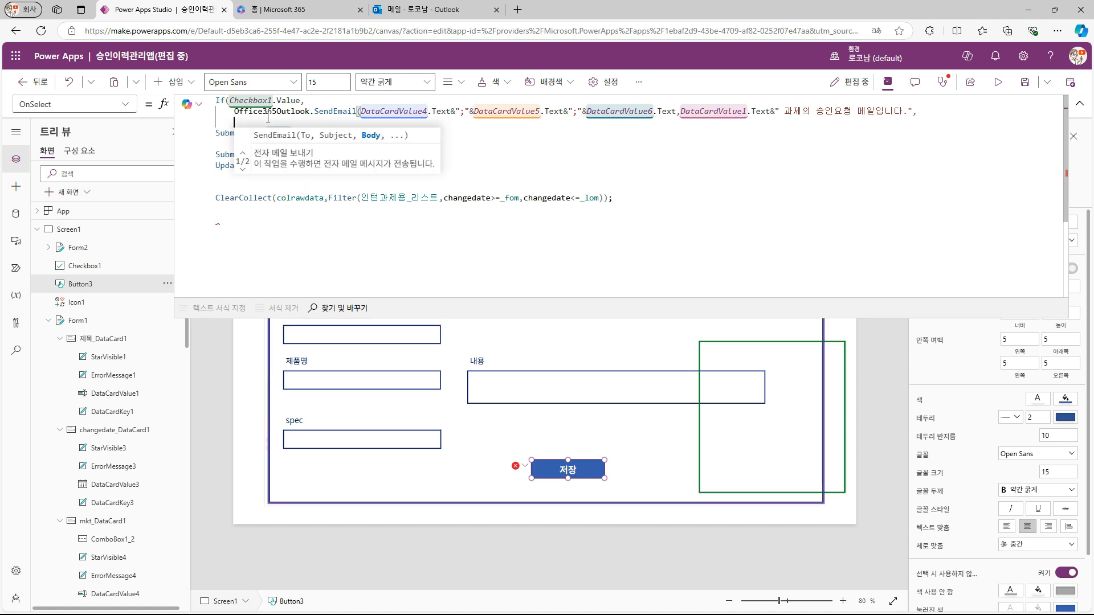
Step: Set the email body to DataCardValue3.SelectedDate &"일자 승인 요청 건입니다" and end the call before SubmitForm(Form2)
{"action": "left_click", "coordinate": [558, 244]}
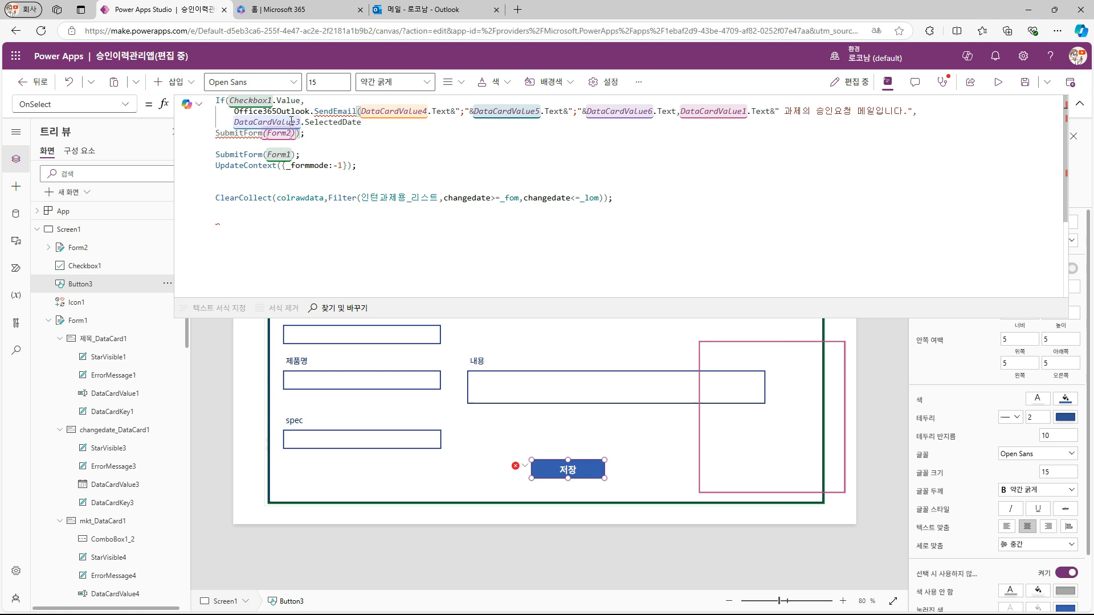
{"action": "type", "text": "&\"일자 스"}
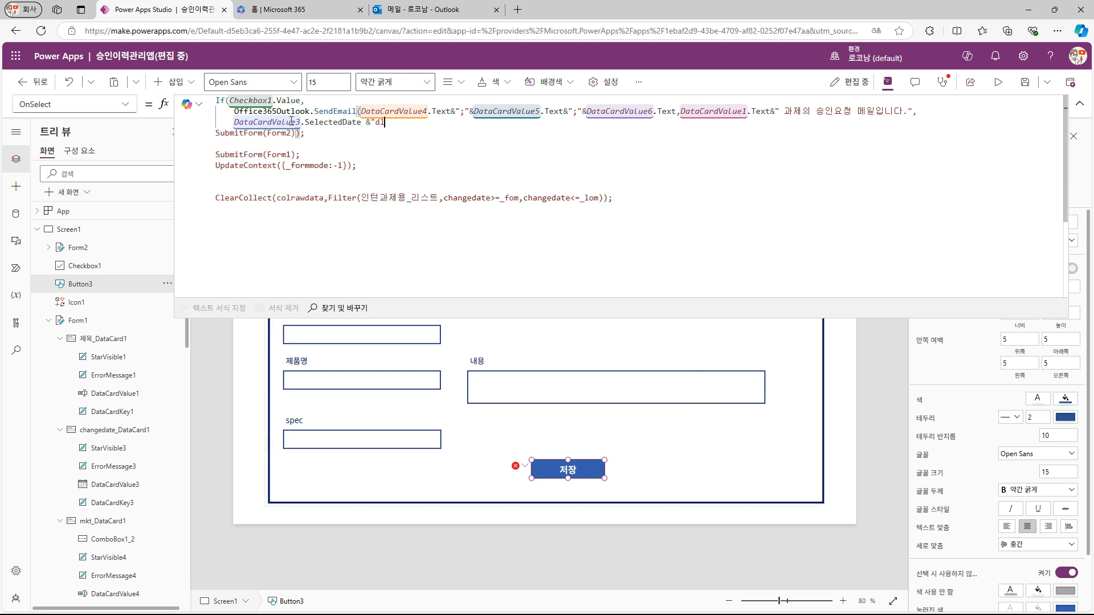
{"action": "type", "text": "인 요청 건입니다\")"}
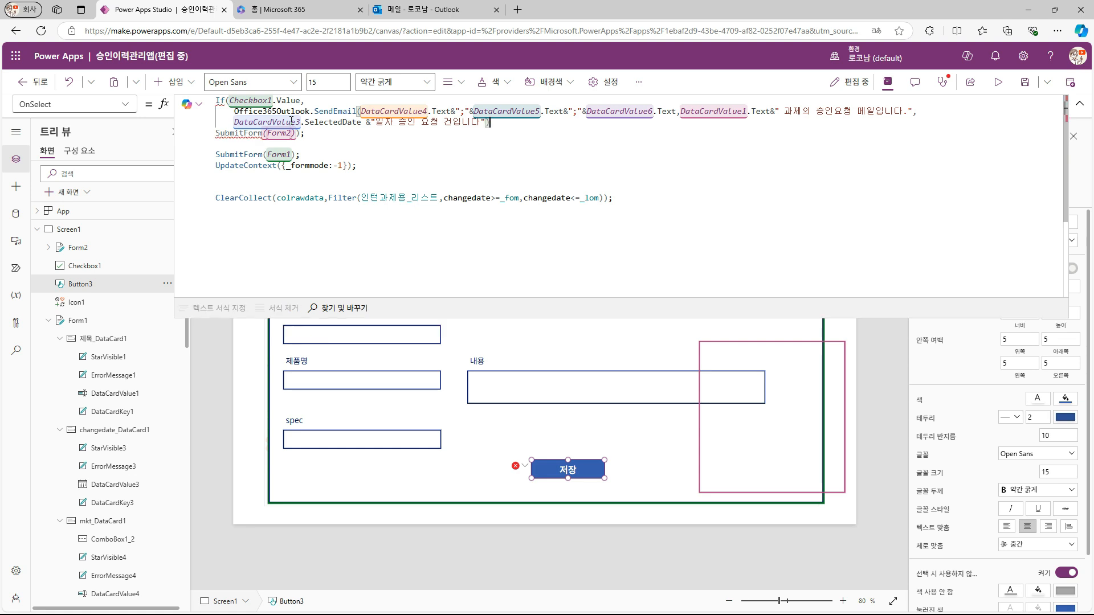
{"action": "type", "text": ";"}
{"action": "key", "text": "Delete"}
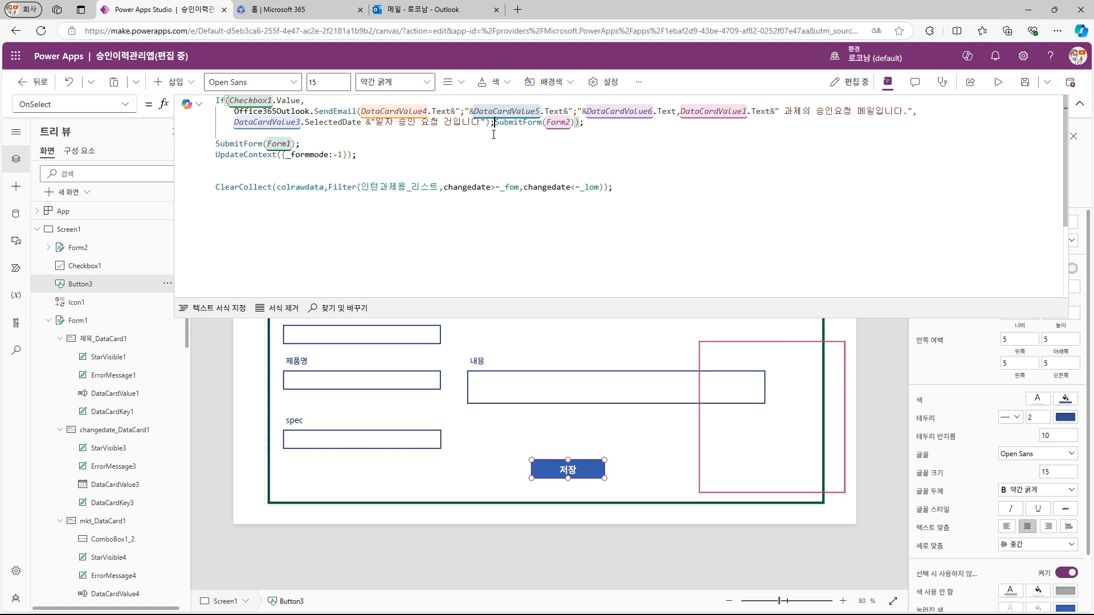
Step: Add an If(_formmode=1) condition before SubmitForm(Form1) that runs a copy of the same SendEmail call
{"action": "left_click", "coordinate": [319, 134]}
{"action": "key", "text": "Return"}
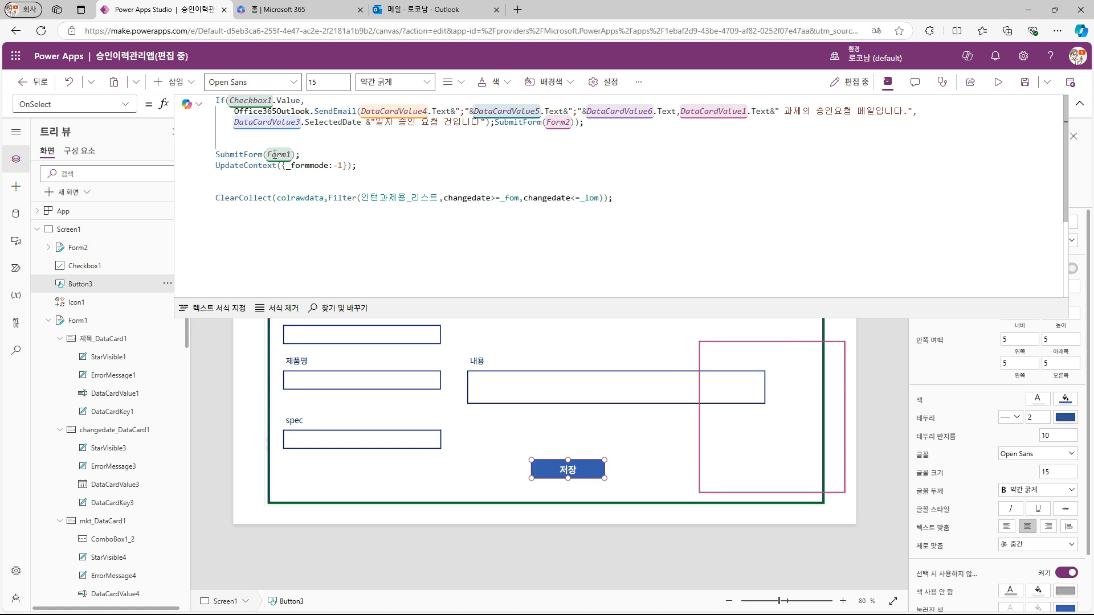
{"action": "type", "text": "If(_fo"}
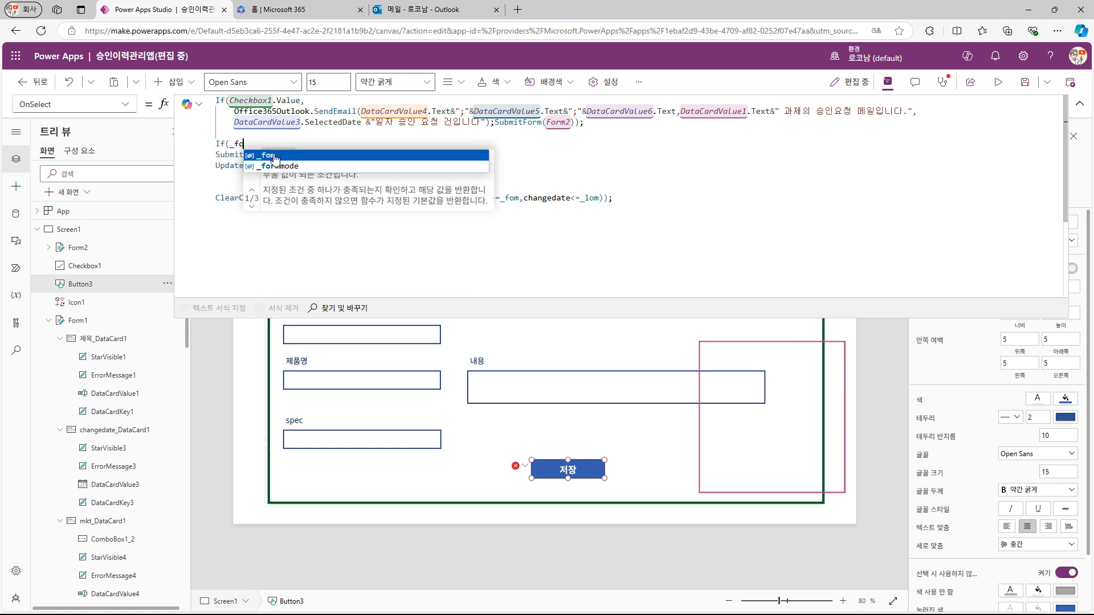
{"action": "type", "text": "rmmode=1,"}
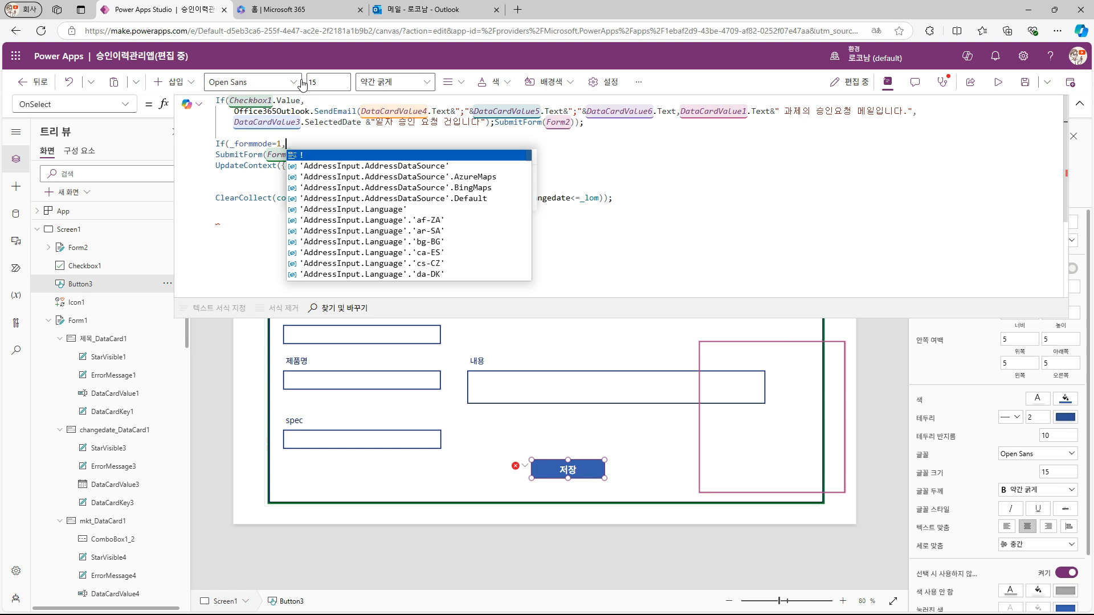
{"action": "left_click_drag", "start_coordinate": [234, 111], "coordinate": [490, 123]}
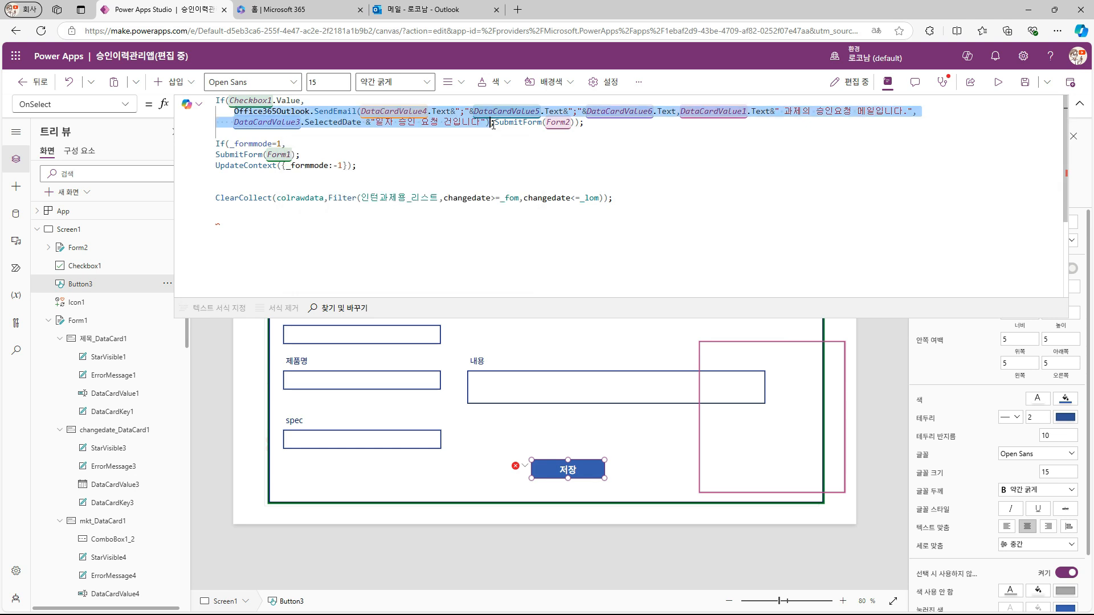
{"action": "key", "text": "ctrl+c"}
{"action": "left_click", "coordinate": [372, 147]}
{"action": "key", "text": "ctrl+v"}
{"action": "type", "text": ");"}
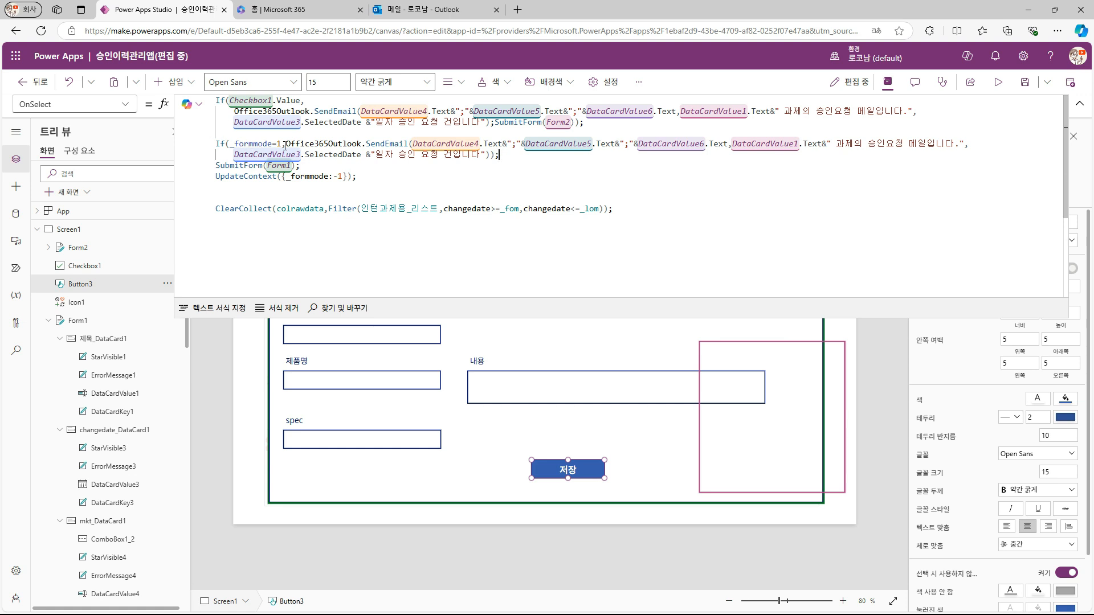
Step: Preview the app and save the new request with 과제명 set to 과제 메일 발송 테스트
{"action": "left_click", "coordinate": [1080, 103]}
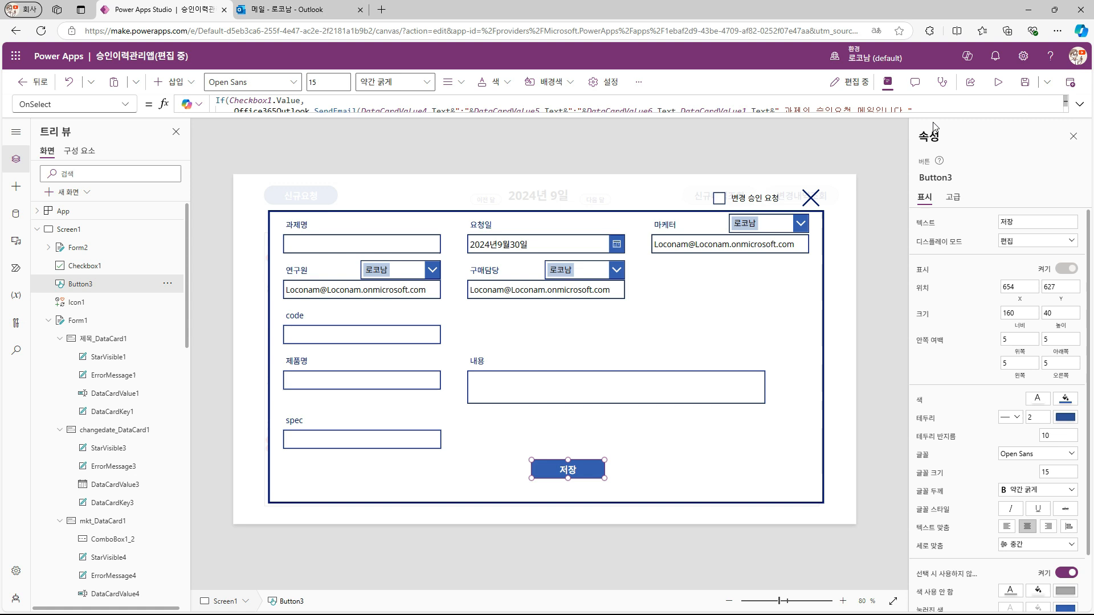
{"action": "left_click", "coordinate": [998, 83]}
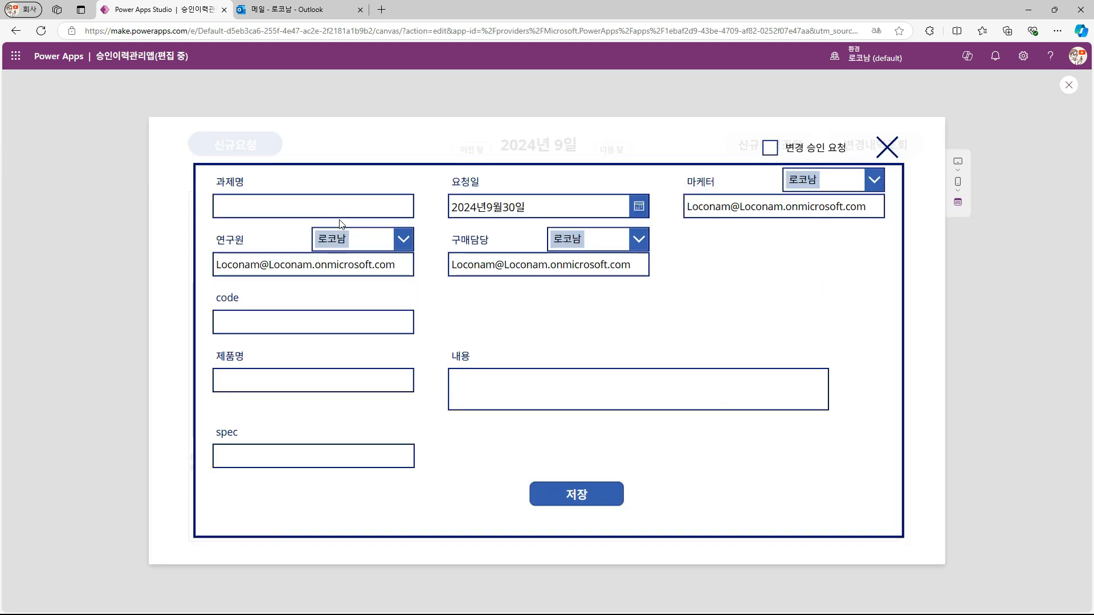
{"action": "left_click", "coordinate": [318, 192]}
{"action": "type", "text": "과제 메일 발송 테스트"}
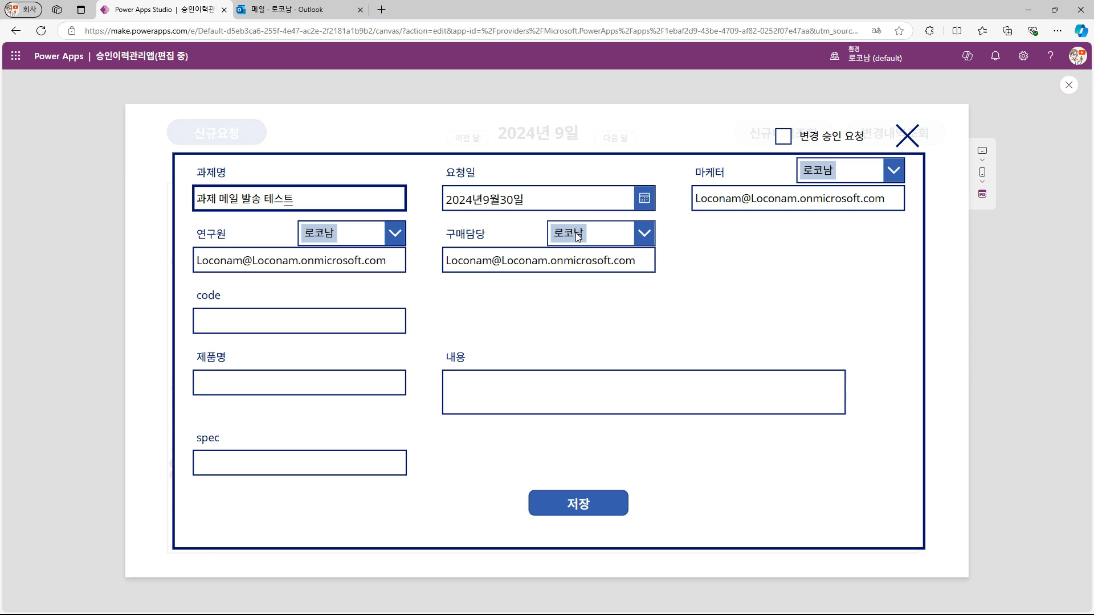
{"action": "left_click", "coordinate": [594, 504]}
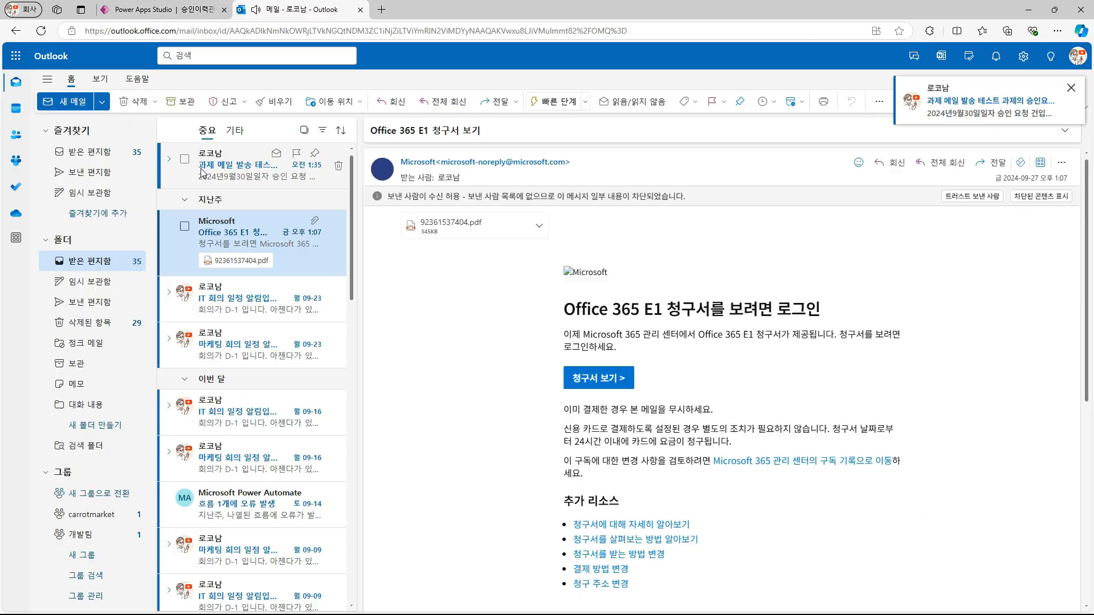